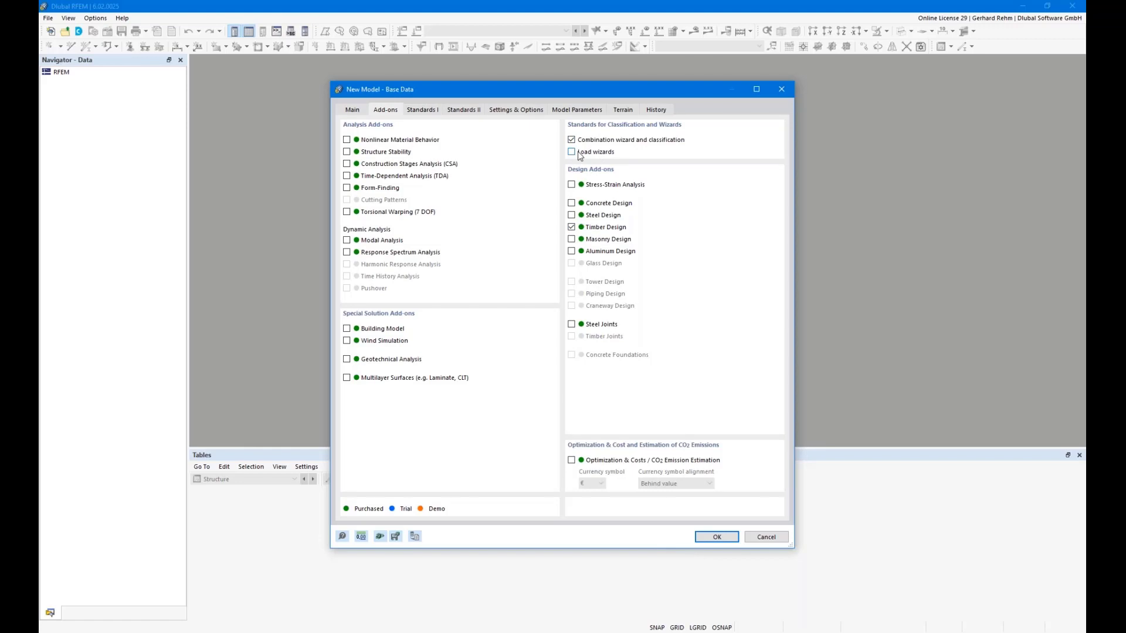
# - Set the combination standard group to EN 1990 | Timber with timber design annex CEN | 2014-05, and create the model
pyautogui.click(418, 111)
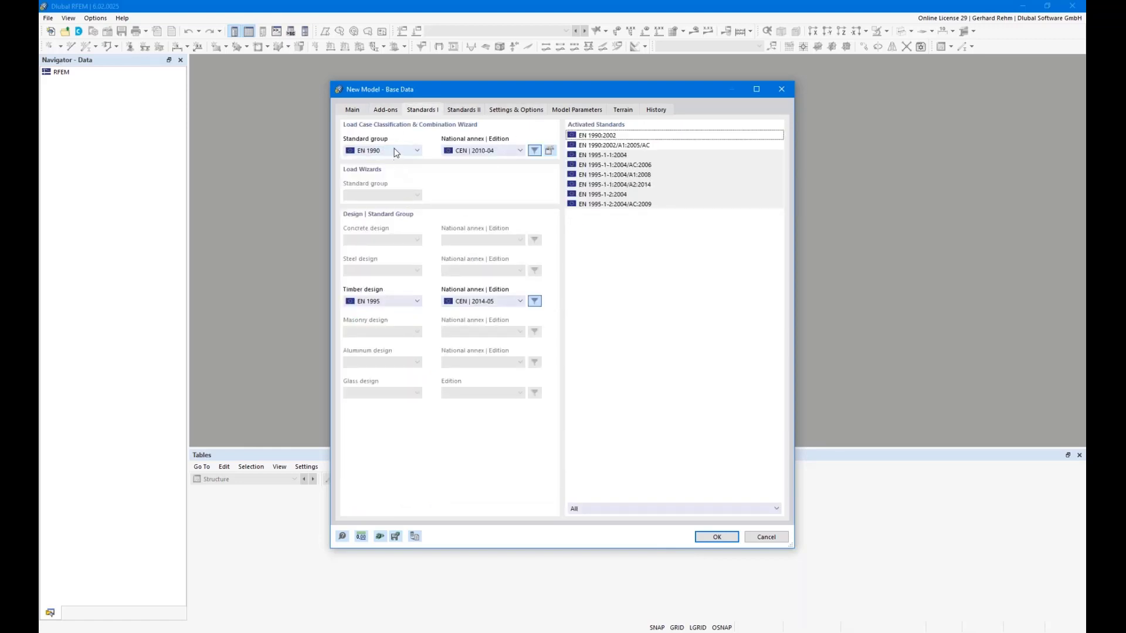
pyautogui.scroll(-1, 394, 151)
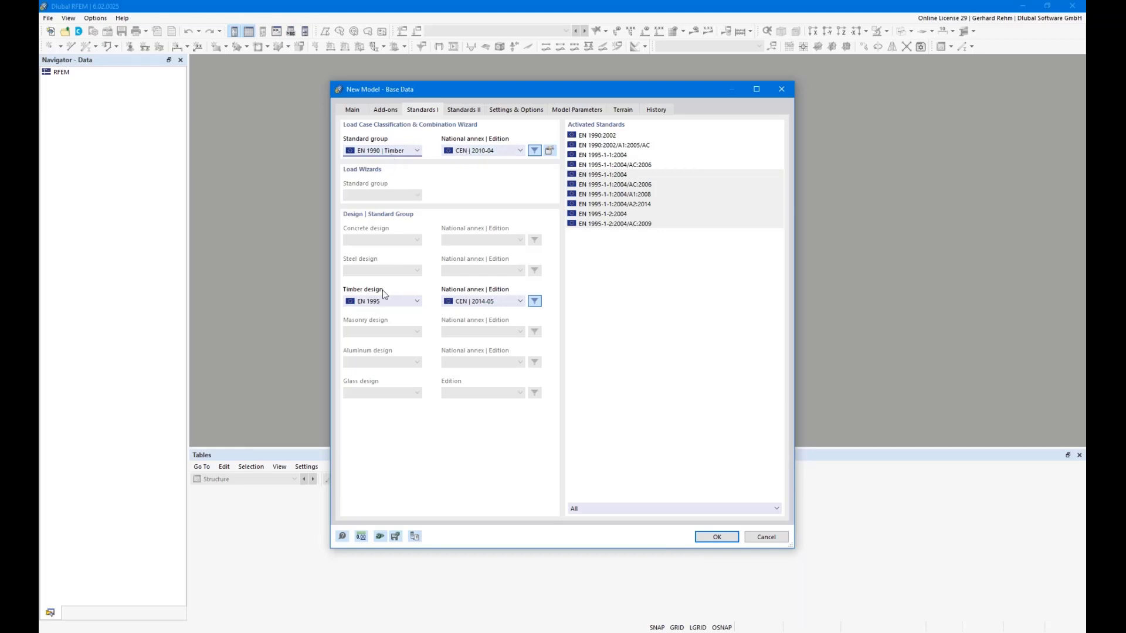
pyautogui.click(471, 302)
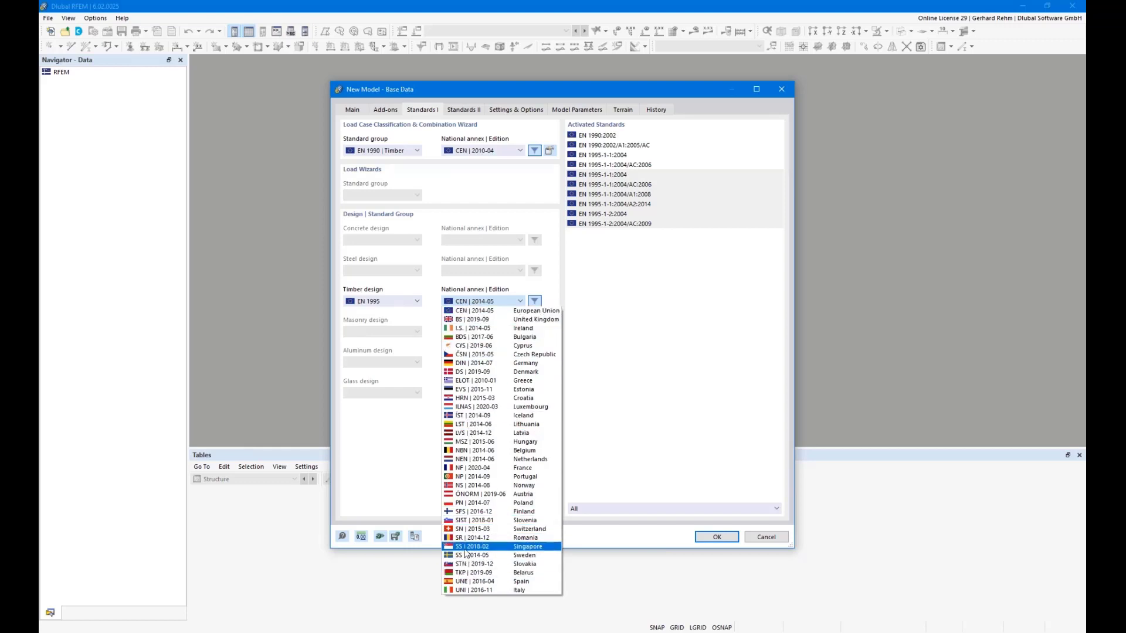
pyautogui.click(459, 300)
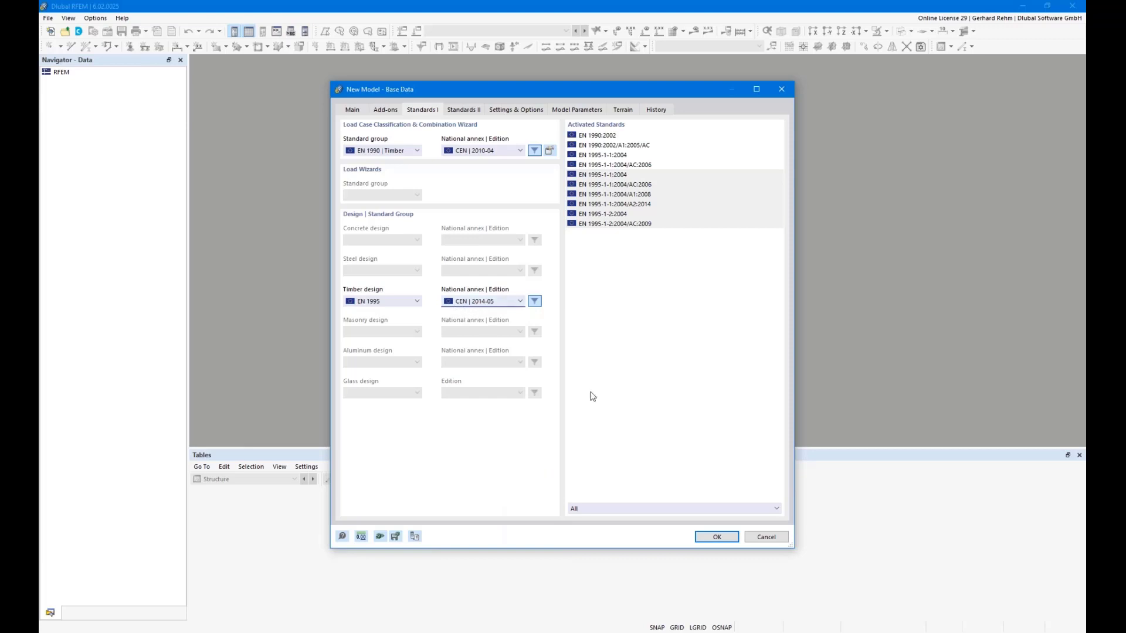
pyautogui.click(715, 537)
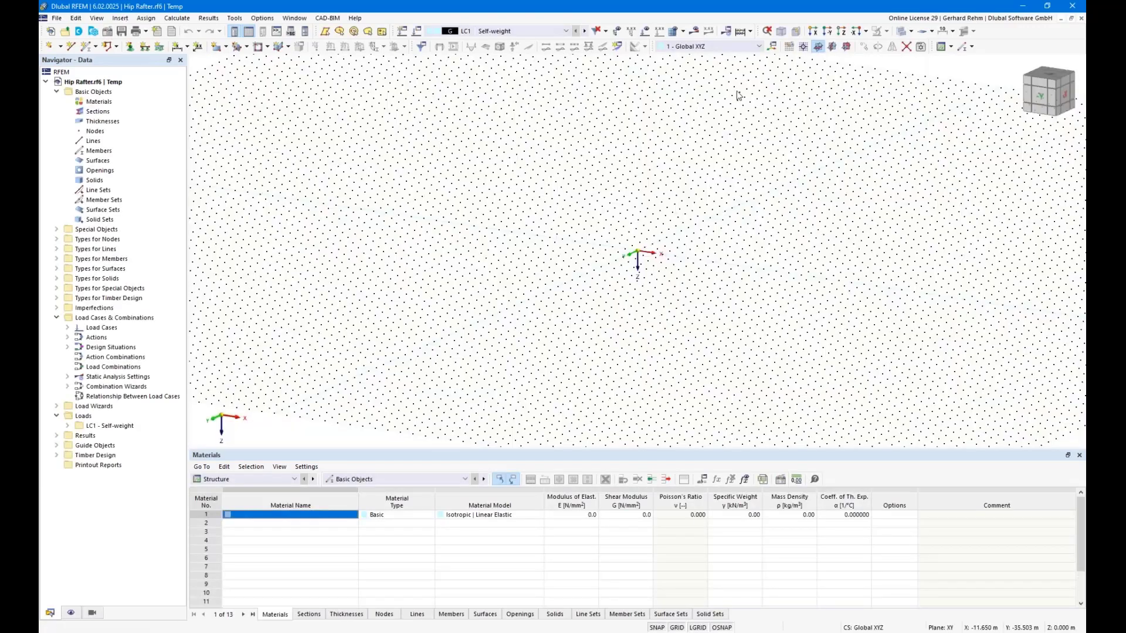
# - Draw a 10 m single line from the origin in the XZ work plane, with an in-plane angle of 120°
pyautogui.click(846, 46)
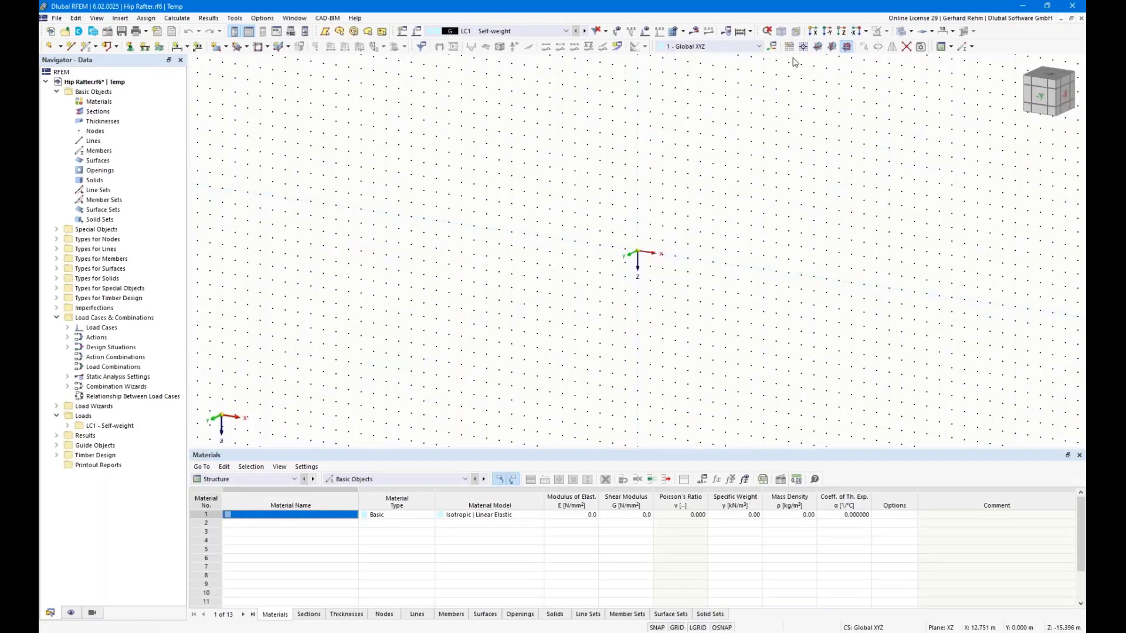
pyautogui.click(819, 47)
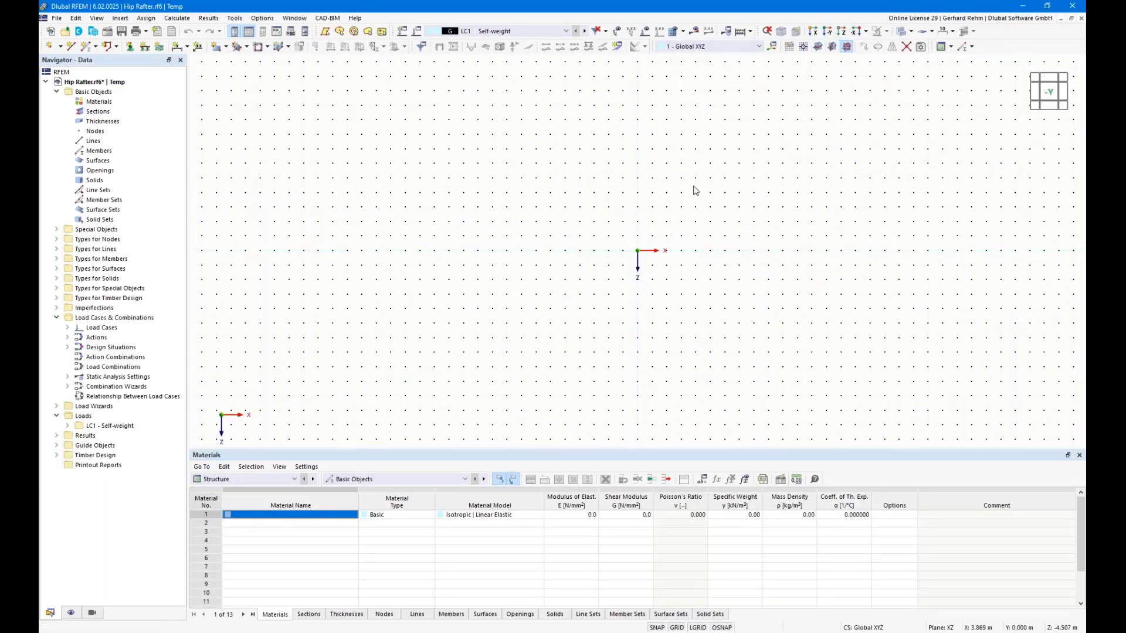
pyautogui.click(71, 46)
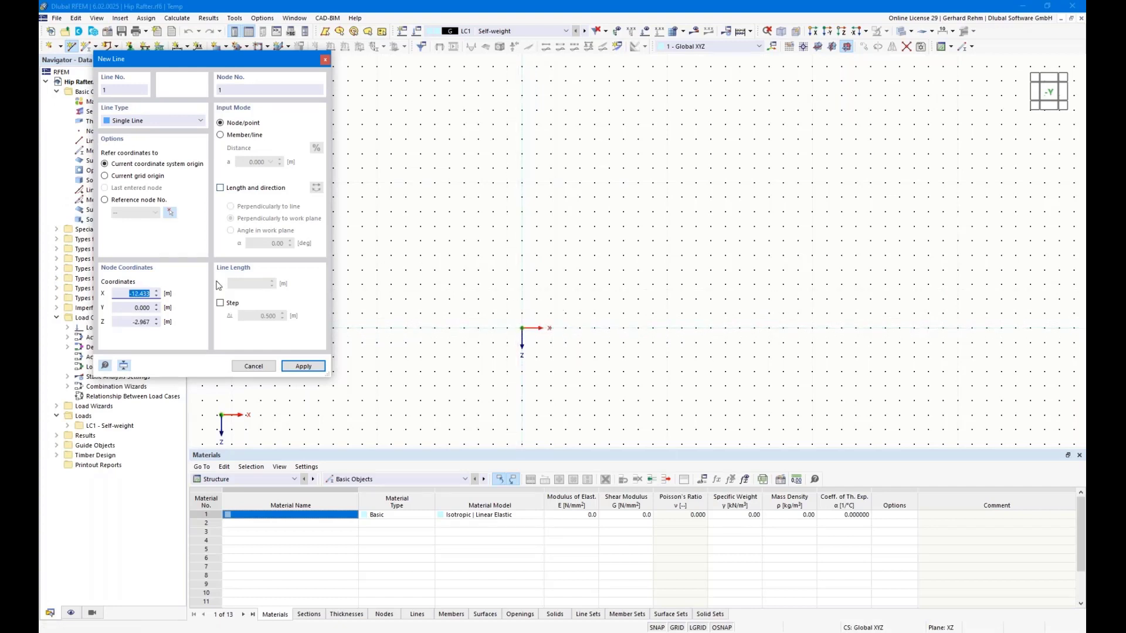
pyautogui.click(220, 188)
pyautogui.click(231, 231)
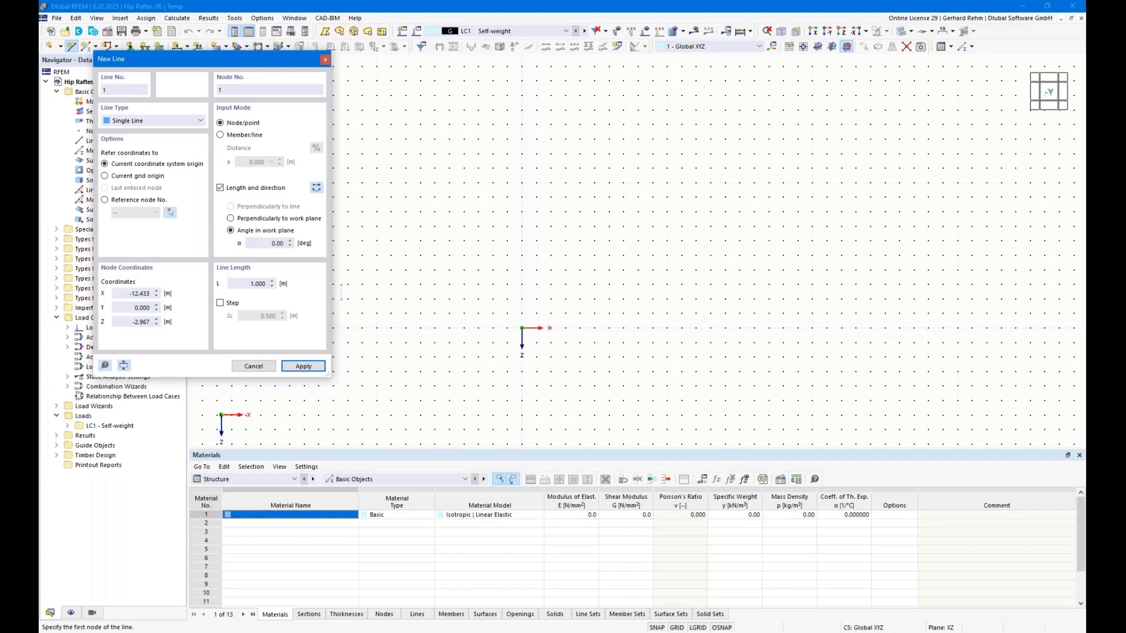
pyautogui.moveTo(249, 284); pyautogui.dragTo(346, 283)
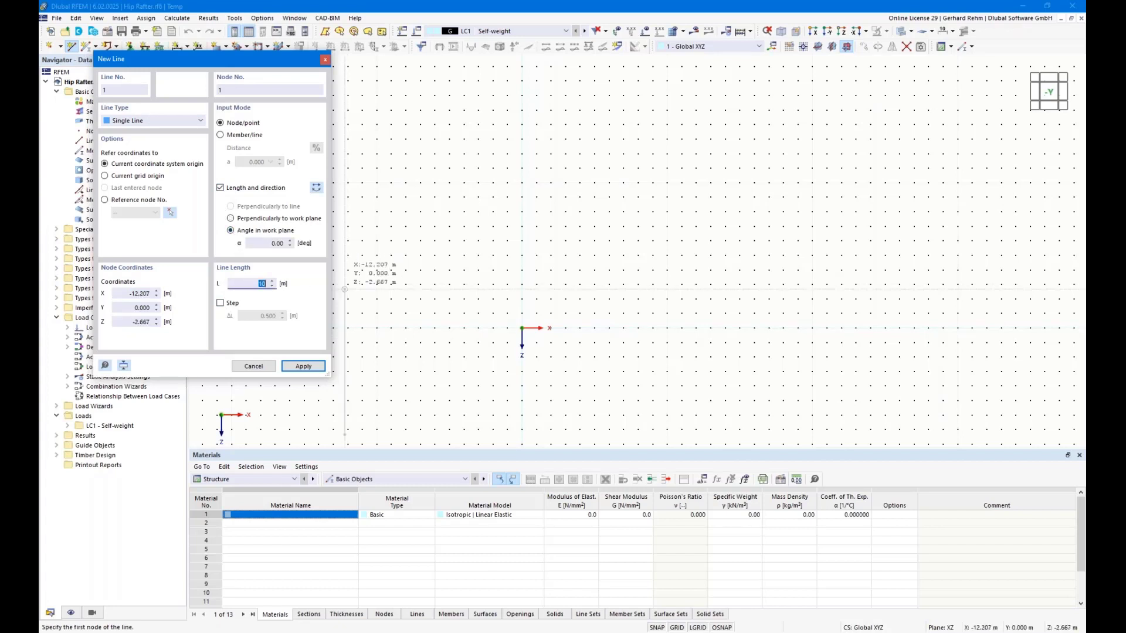
pyautogui.write('10')
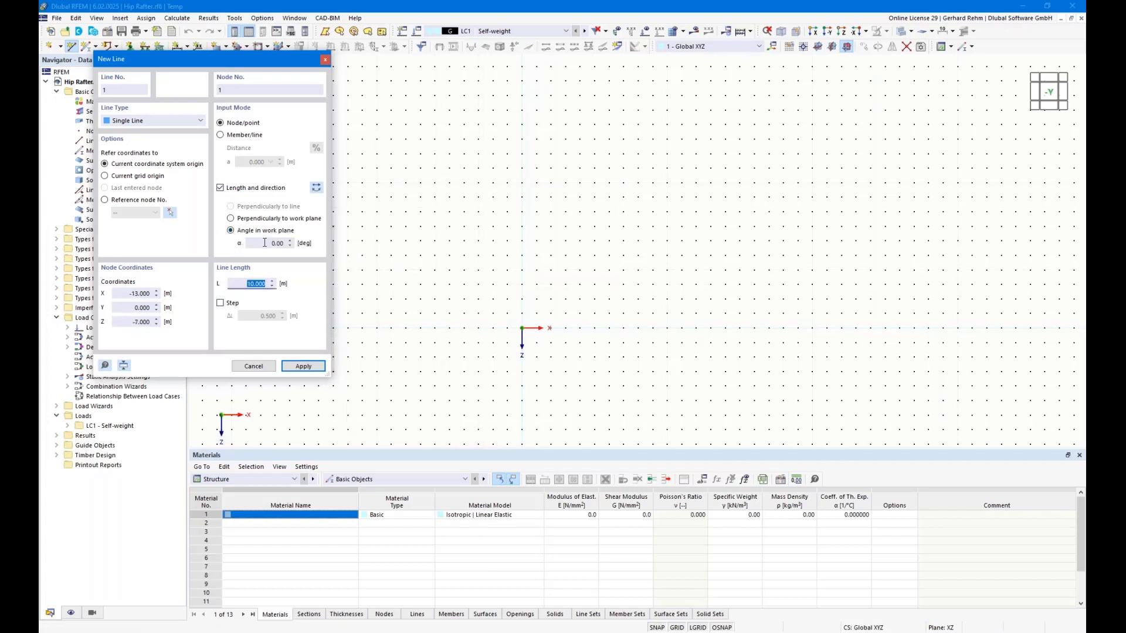
pyautogui.doubleClick(274, 243)
pyautogui.write('120')
pyautogui.press('Tab')
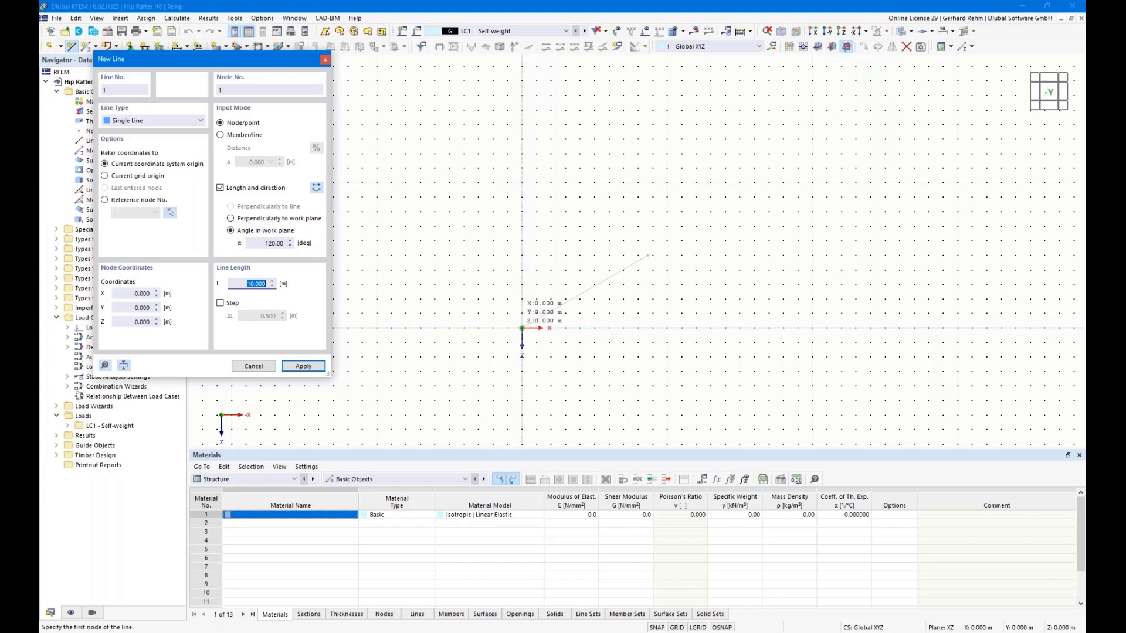
pyautogui.click(522, 327)
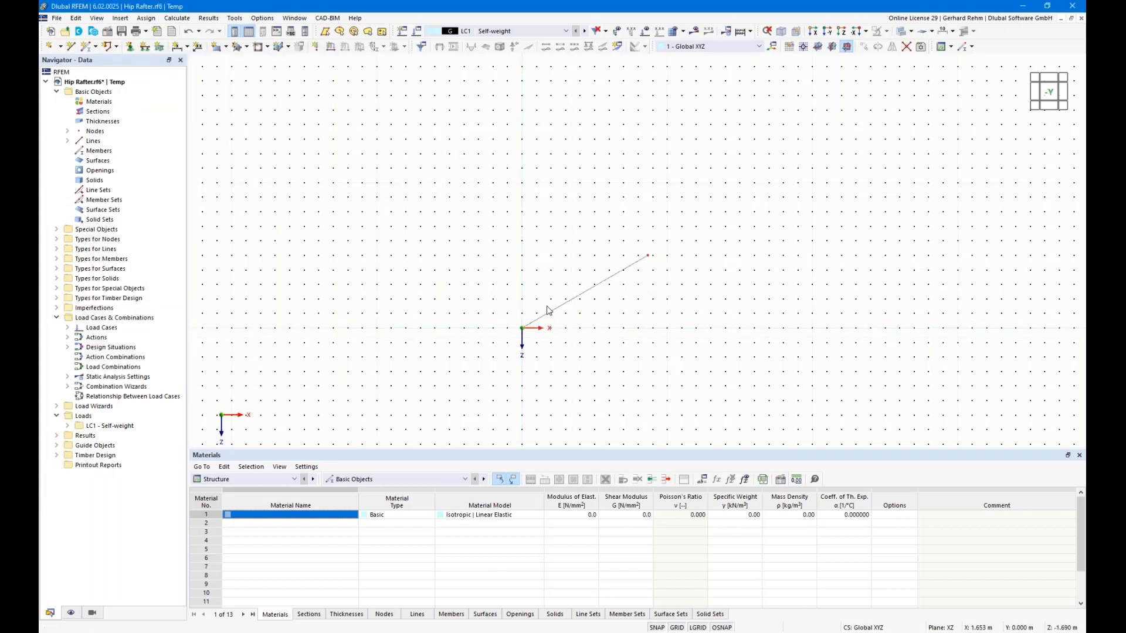
# - Examine which shortcuts are assigned to the Divide Line commands in the command customization settings
pyautogui.scroll(3, 548, 311)
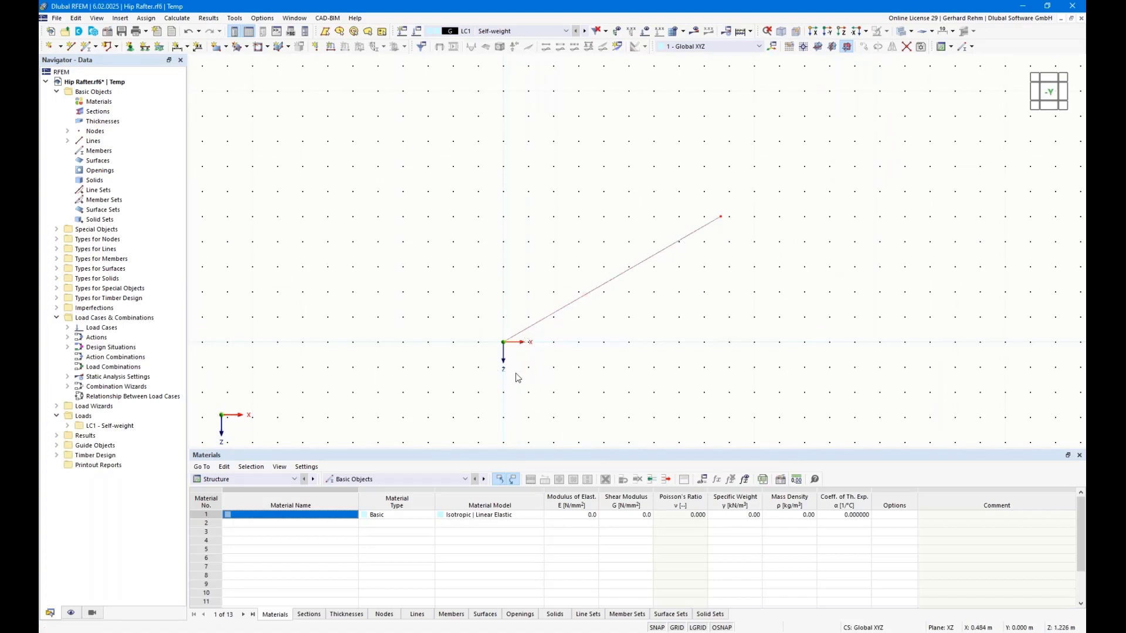
pyautogui.rightClick(545, 323)
pyautogui.moveTo(593, 120)
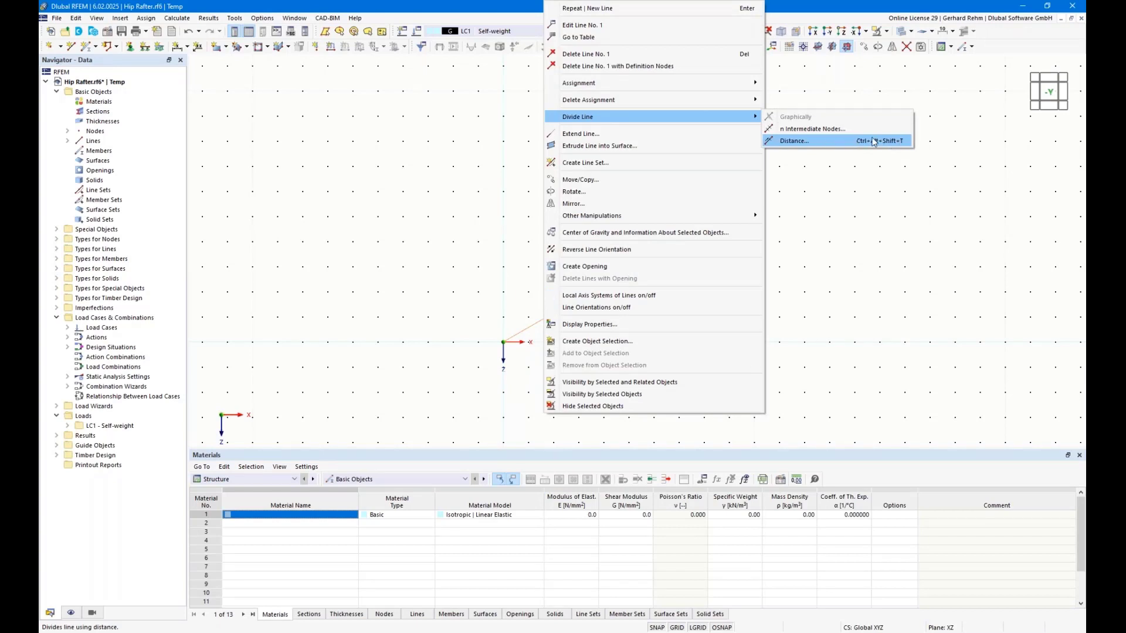
pyautogui.click(97, 18)
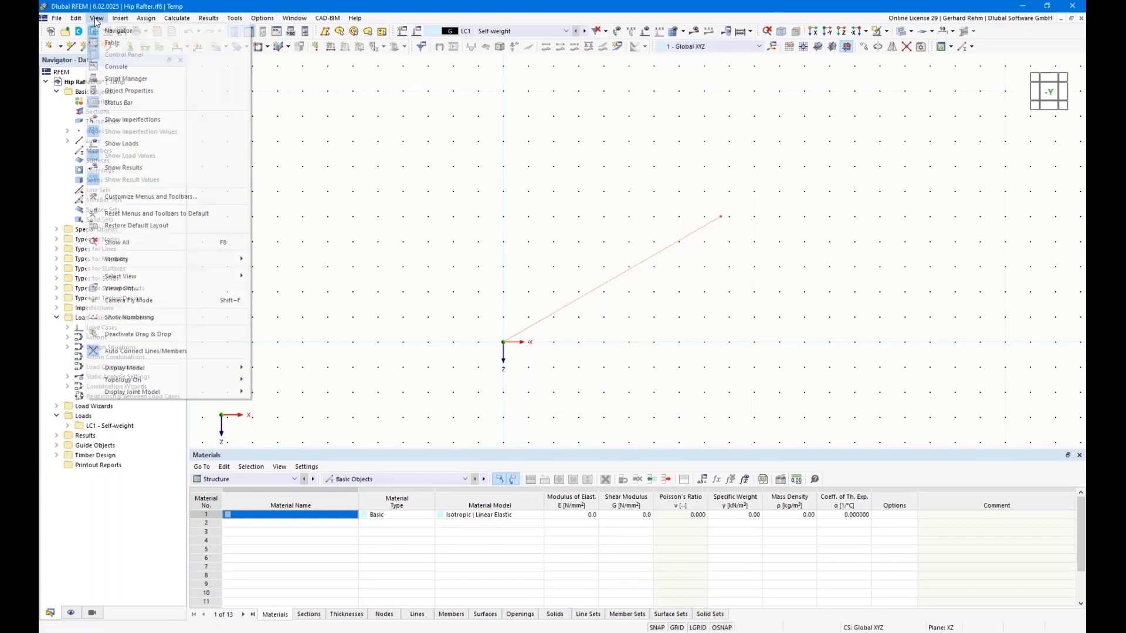
pyautogui.click(113, 203)
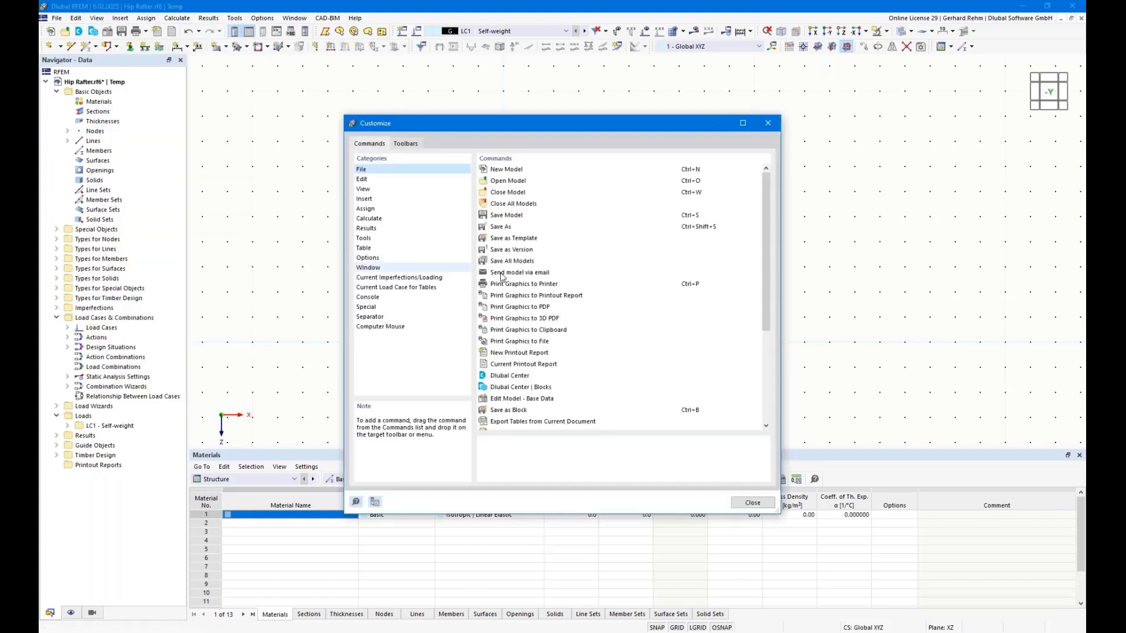
pyautogui.scroll(-5, 697, 265)
pyautogui.click(364, 238)
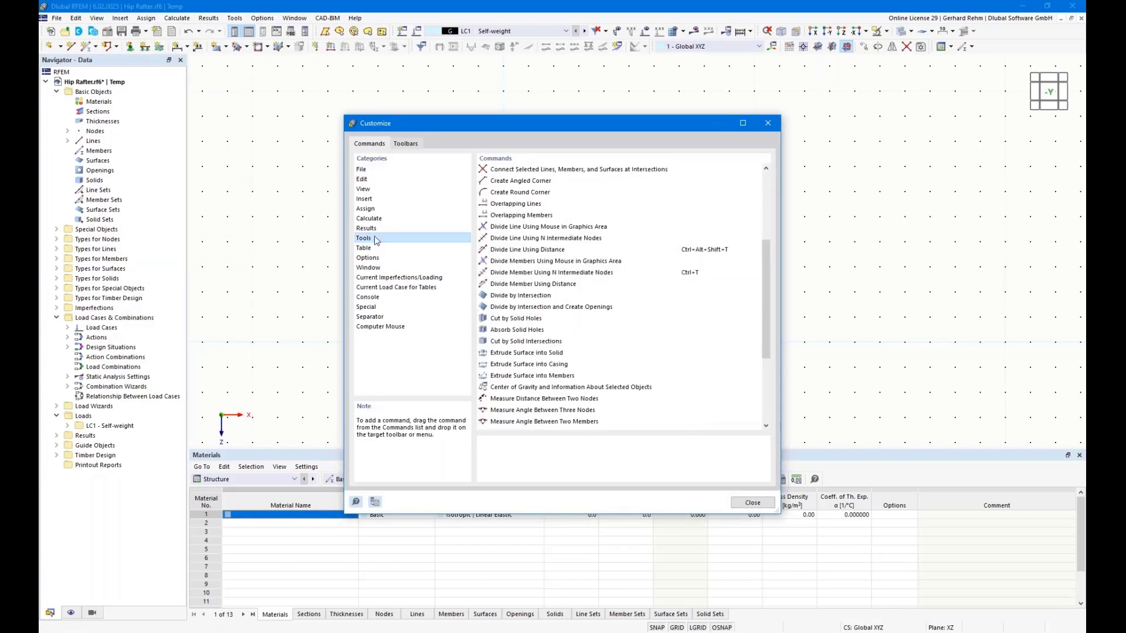
pyautogui.scroll(-5, 609, 346)
pyautogui.scroll(6, 613, 347)
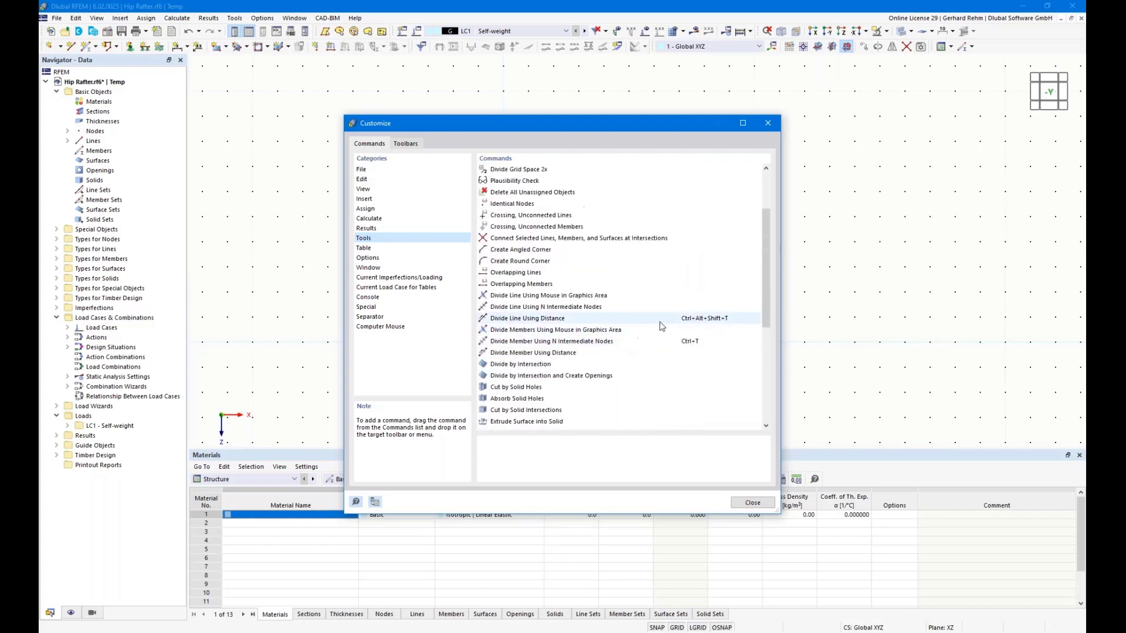
pyautogui.click(693, 296)
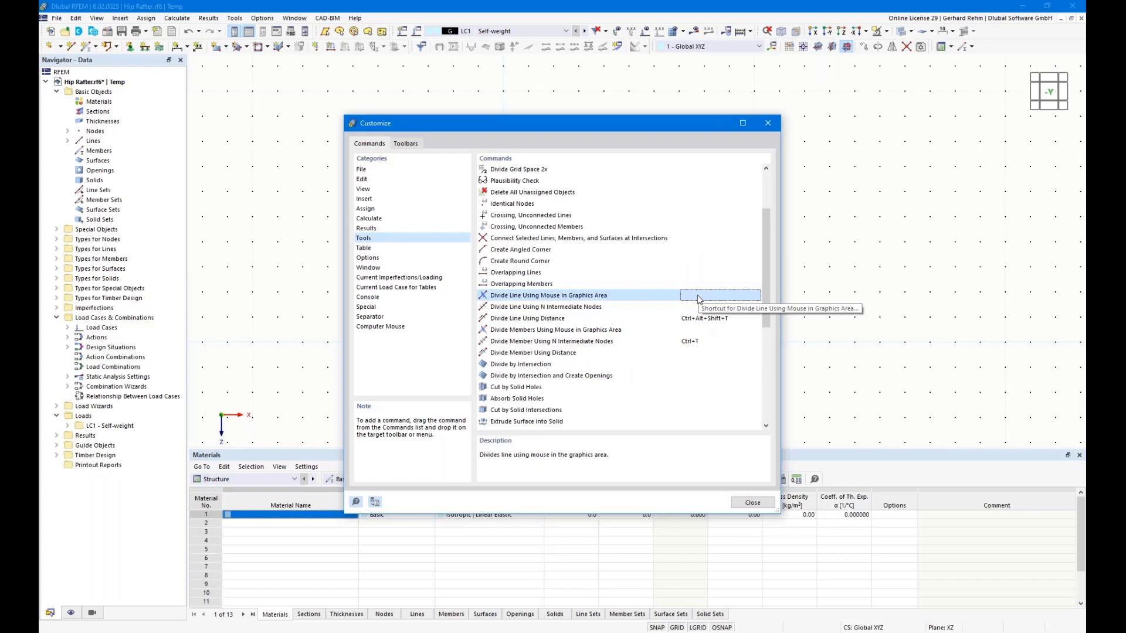
pyautogui.click(752, 503)
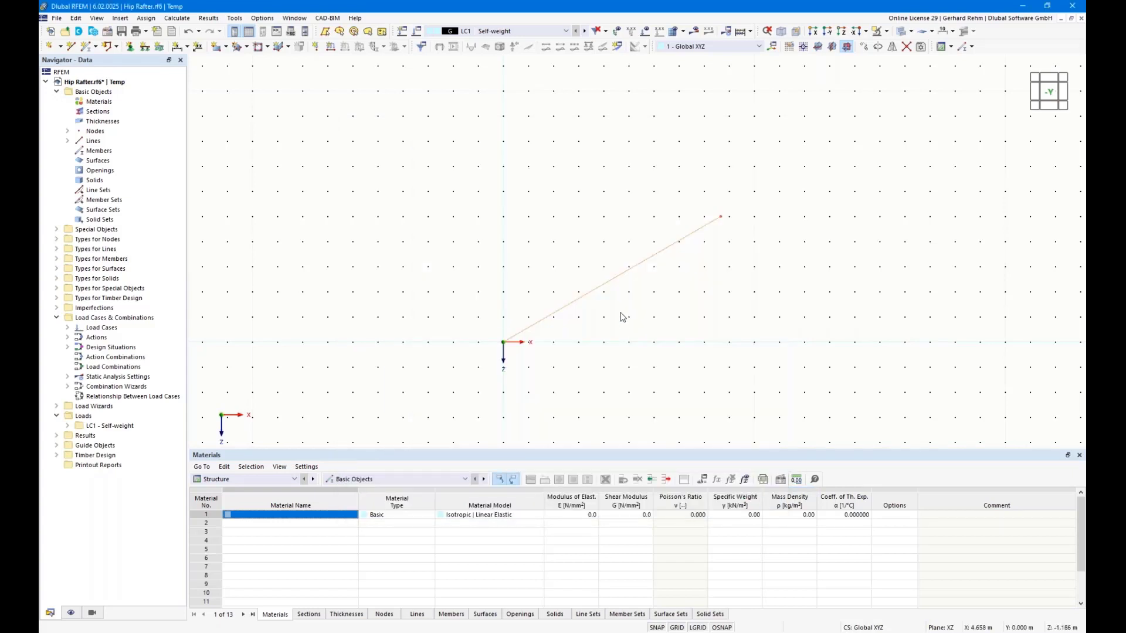
# - Divide the line by distance, placing the new node 0.8 m from the line start as projected in X
pyautogui.hotkey('ctrl', 'd')
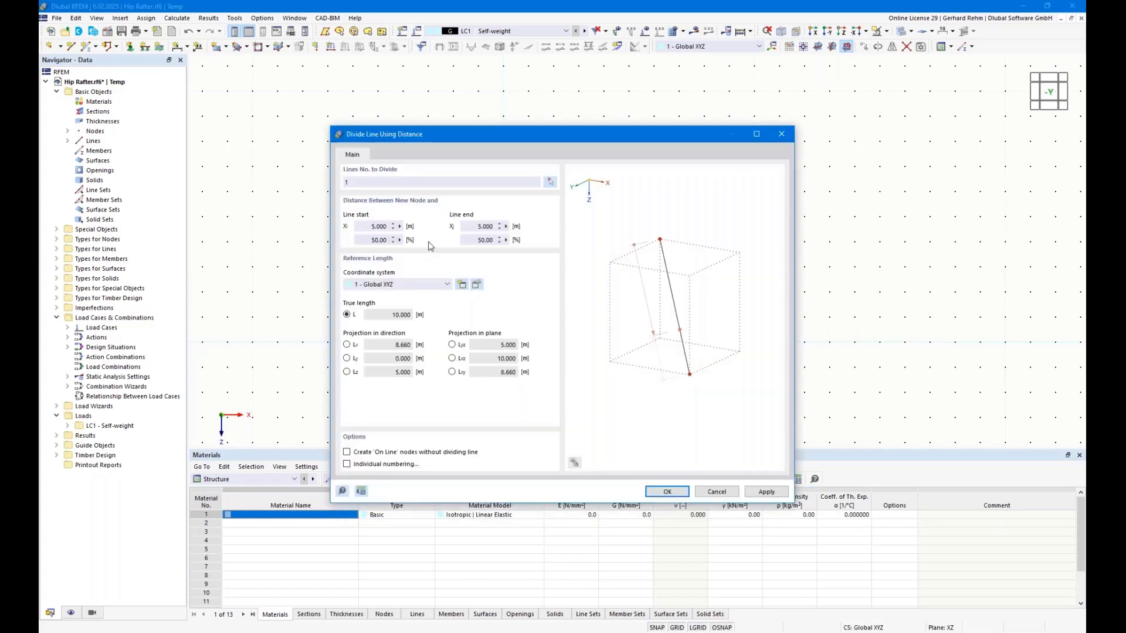
pyautogui.click(347, 345)
pyautogui.doubleClick(363, 227)
pyautogui.write('0,8')
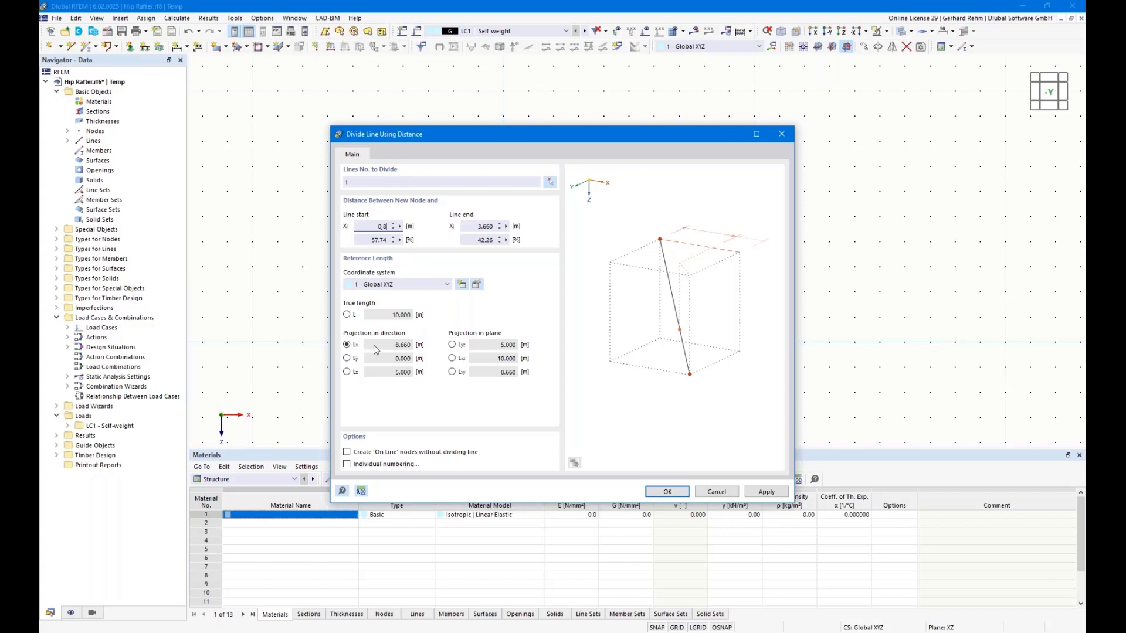
pyautogui.click(666, 493)
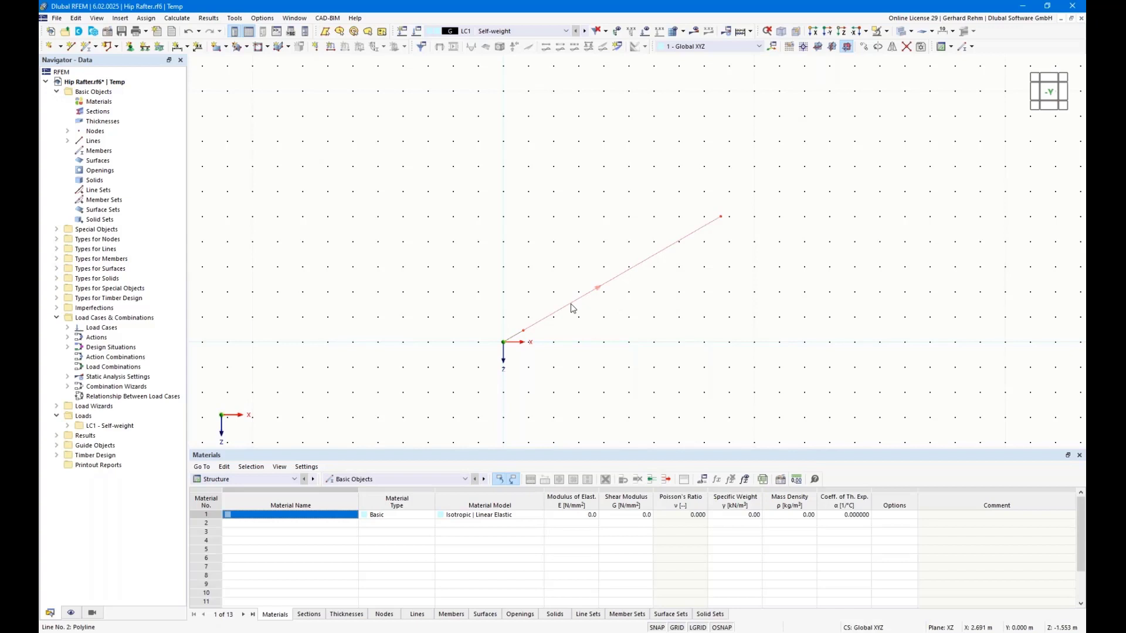
# - Divide the upper line segment 6 m from its start as projected in X, and delete the piece beyond the new node
pyautogui.click(573, 308)
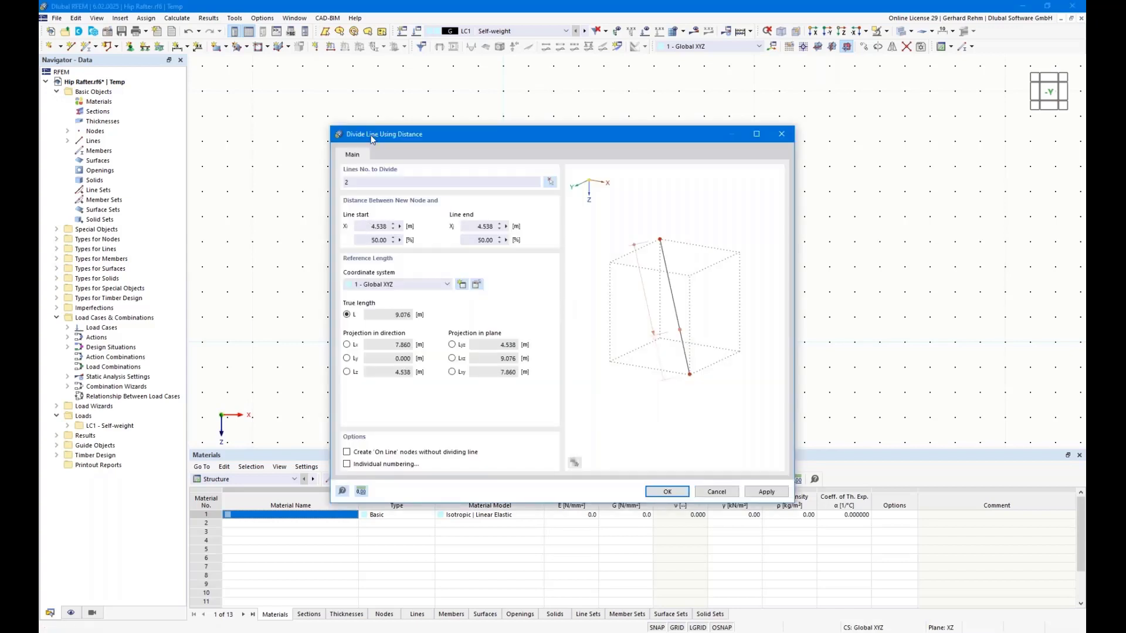
pyautogui.moveTo(371, 140); pyautogui.dragTo(532, 84)
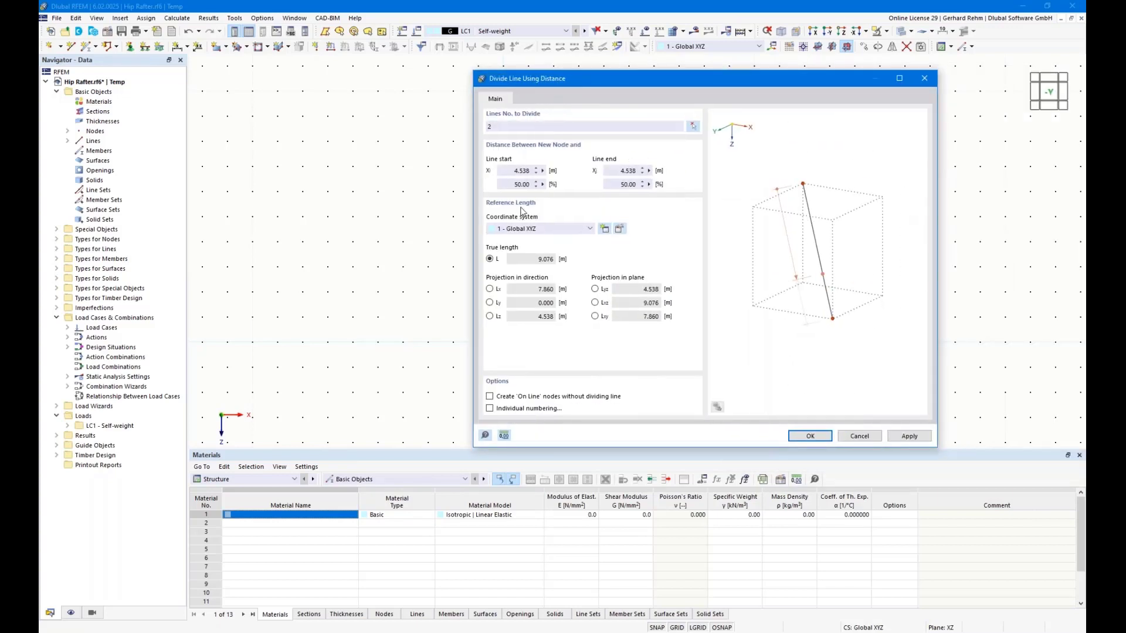
pyautogui.click(490, 288)
pyautogui.click(515, 170)
pyautogui.write('6')
pyautogui.click(810, 435)
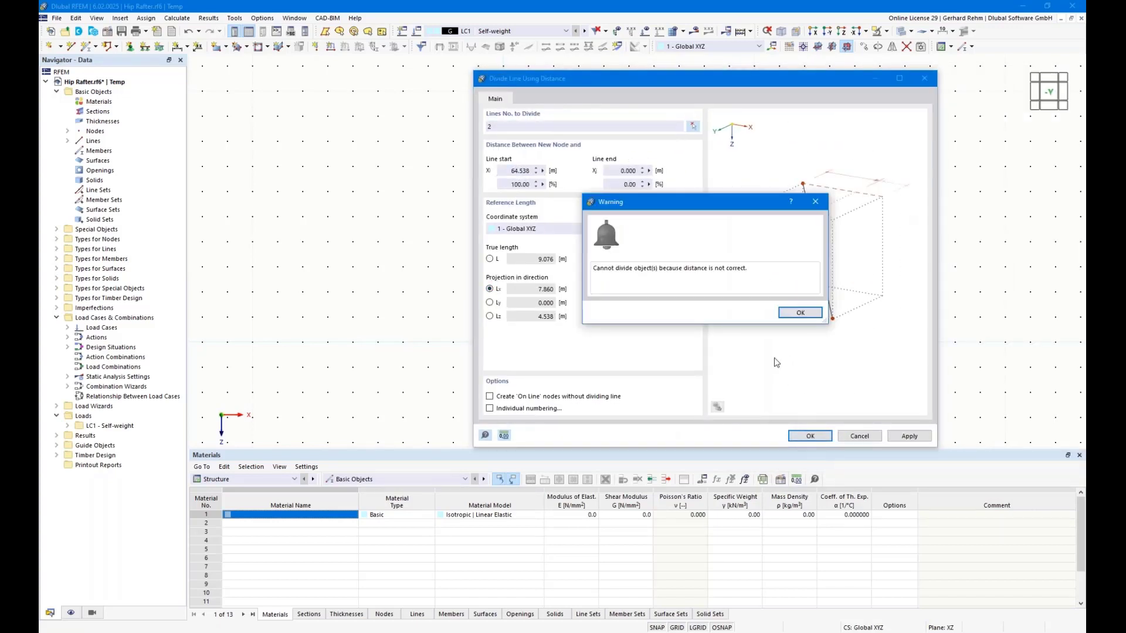
pyautogui.click(796, 314)
pyautogui.doubleClick(525, 171)
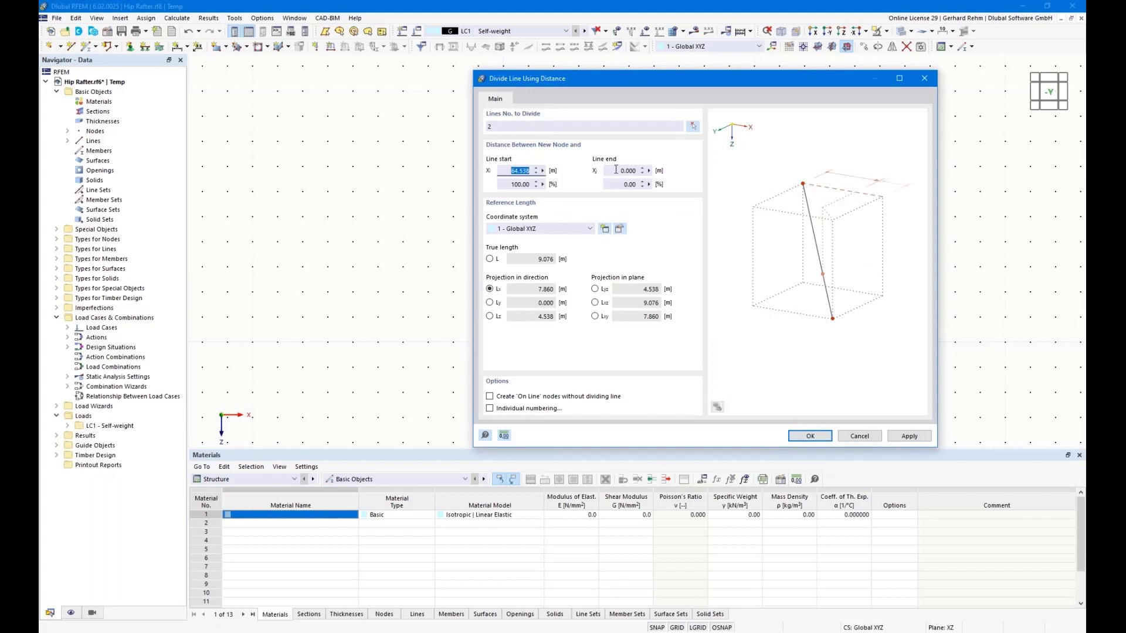
pyautogui.write('6')
pyautogui.click(809, 436)
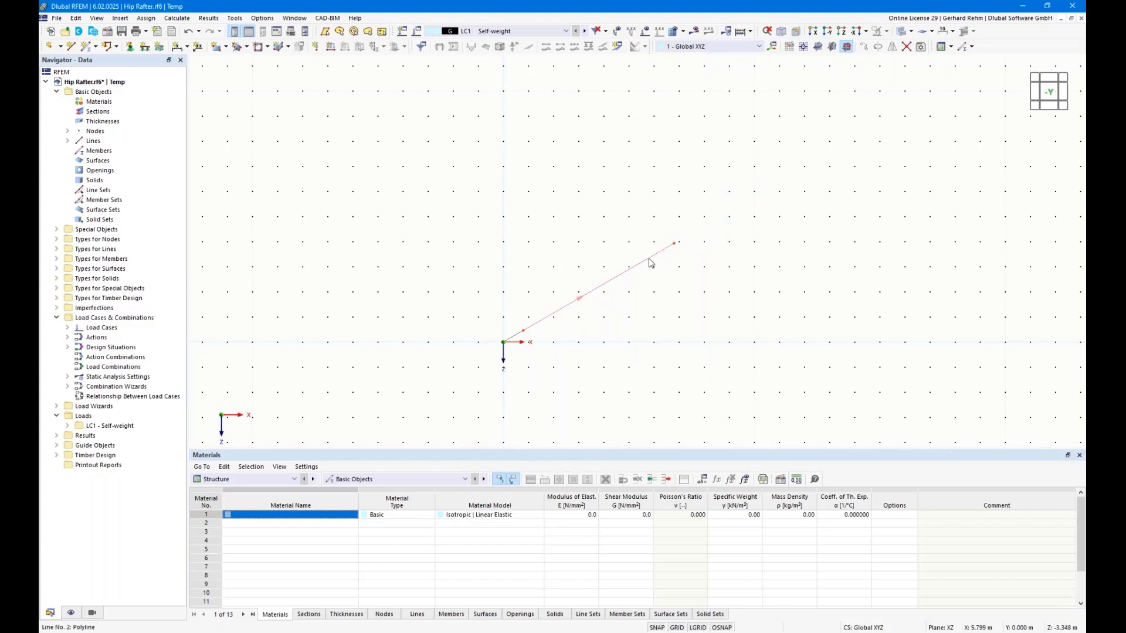
# - Divide the remaining 6 m segment by distance near its middle, measured as projection in X
pyautogui.click(314, 632)
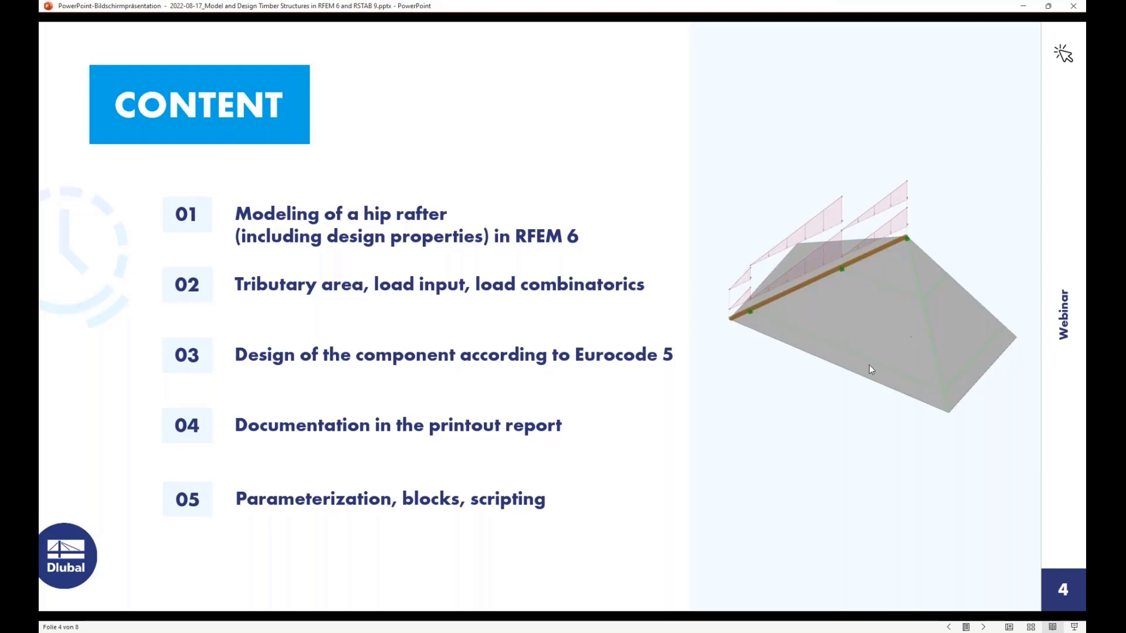
pyautogui.hotkey('alt', 'Tab')
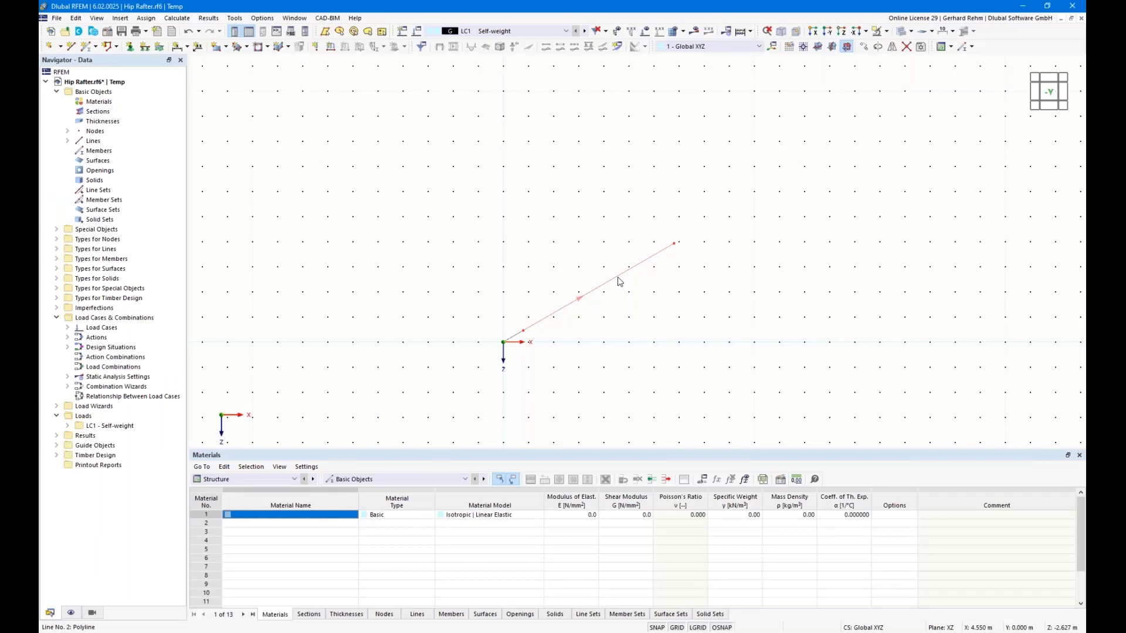
pyautogui.click(618, 278)
pyautogui.click(346, 345)
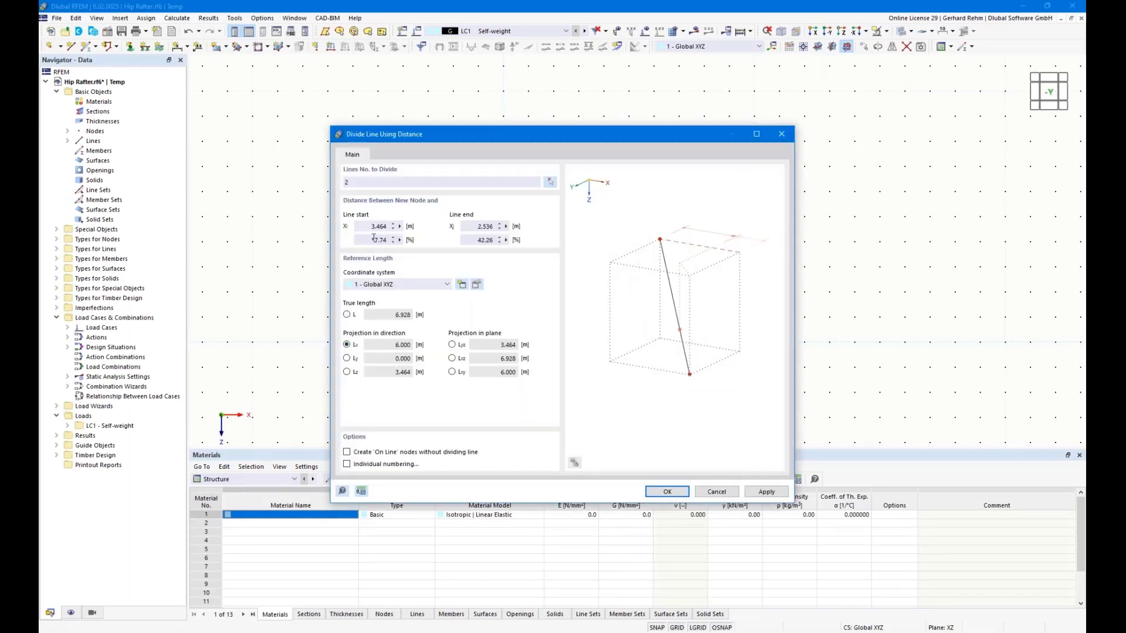
pyautogui.moveTo(370, 227); pyautogui.dragTo(432, 228)
pyautogui.click(655, 492)
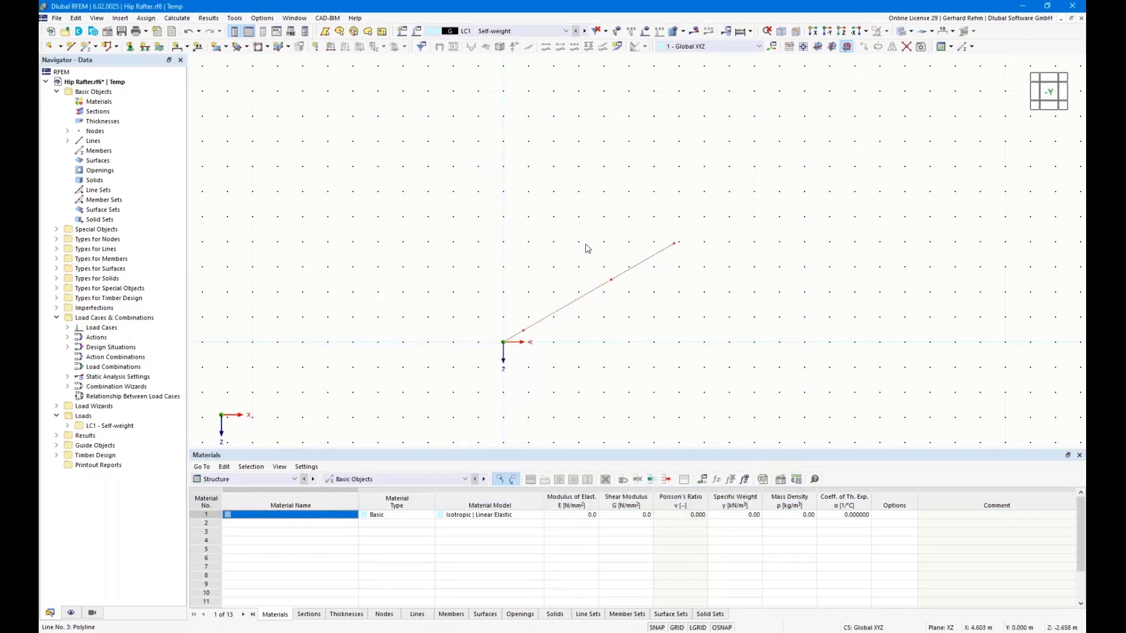
pyautogui.scroll(-3, 587, 249)
pyautogui.keyDown('ctrl'); pyautogui.moveTo(483, 199); pyautogui.dragTo(602, 254, button='middle'); pyautogui.keyUp('ctrl')
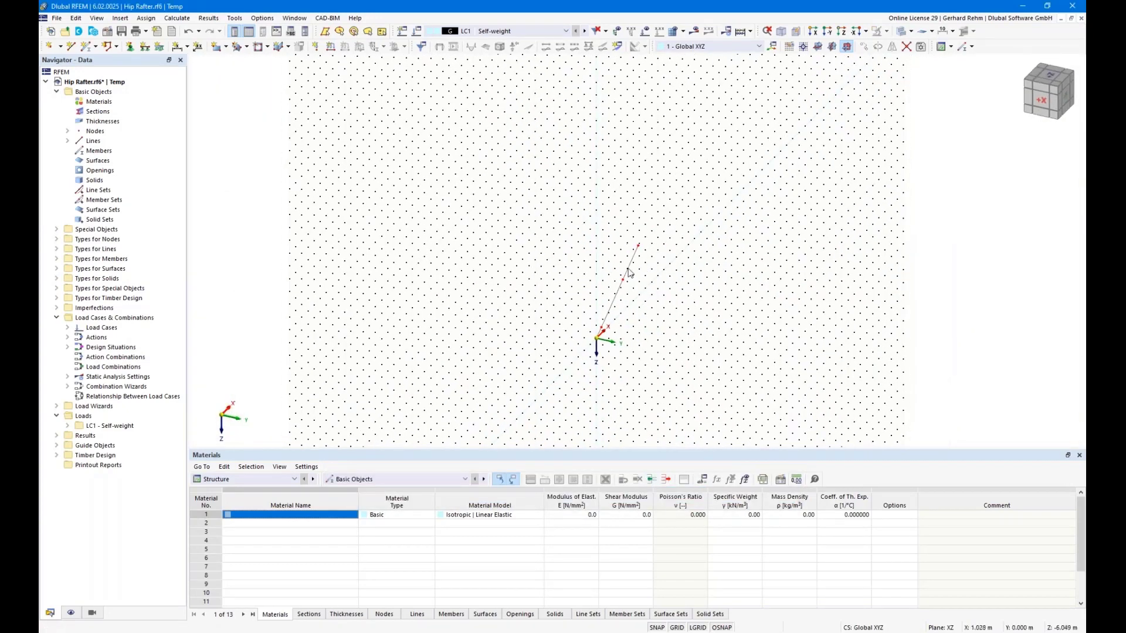
pyautogui.rightClick(602, 254)
pyautogui.click(531, 293)
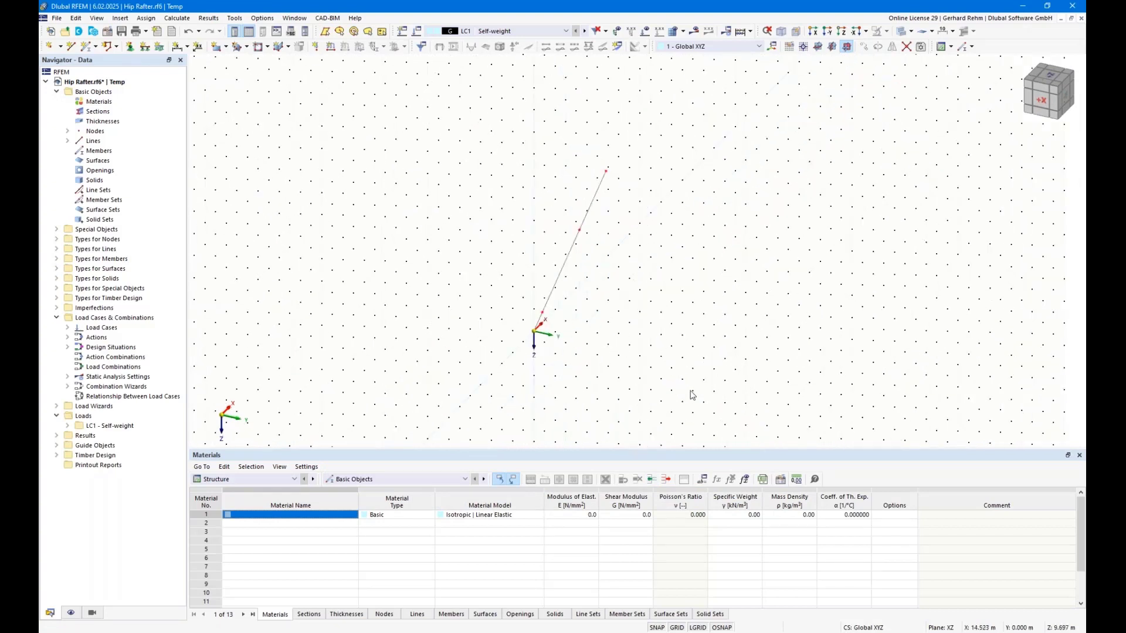
# - Copy the divided rafter line 10 m in Y with one step, linking the original and copied nodes with lines
pyautogui.moveTo(691, 390); pyautogui.dragTo(478, 149)
pyautogui.click(864, 47)
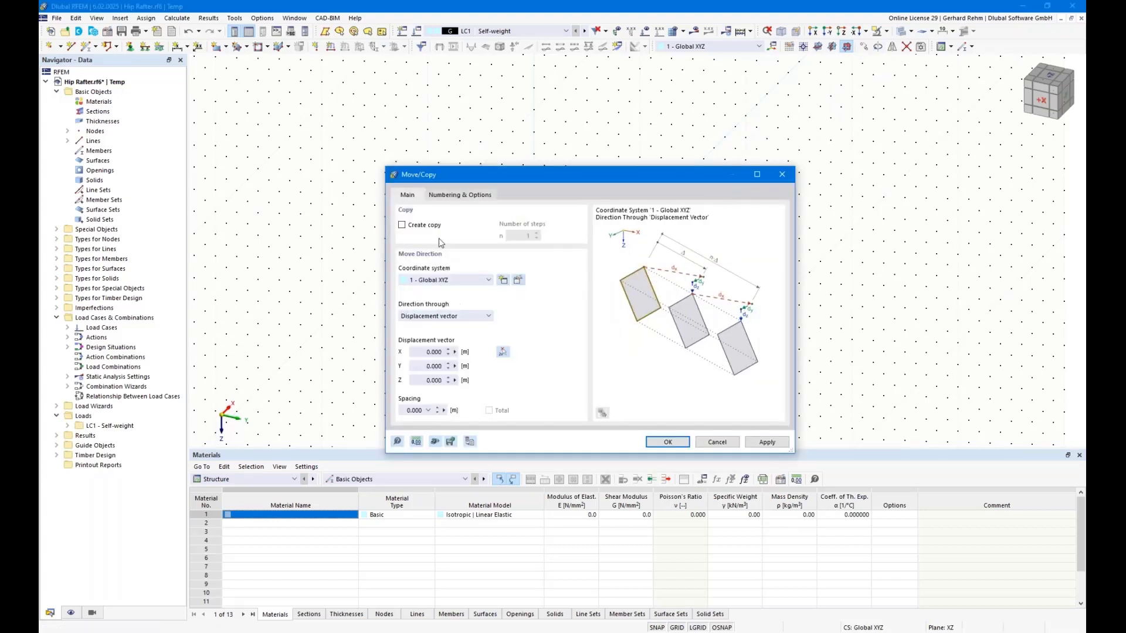
pyautogui.click(401, 225)
pyautogui.moveTo(452, 183); pyautogui.dragTo(740, 137)
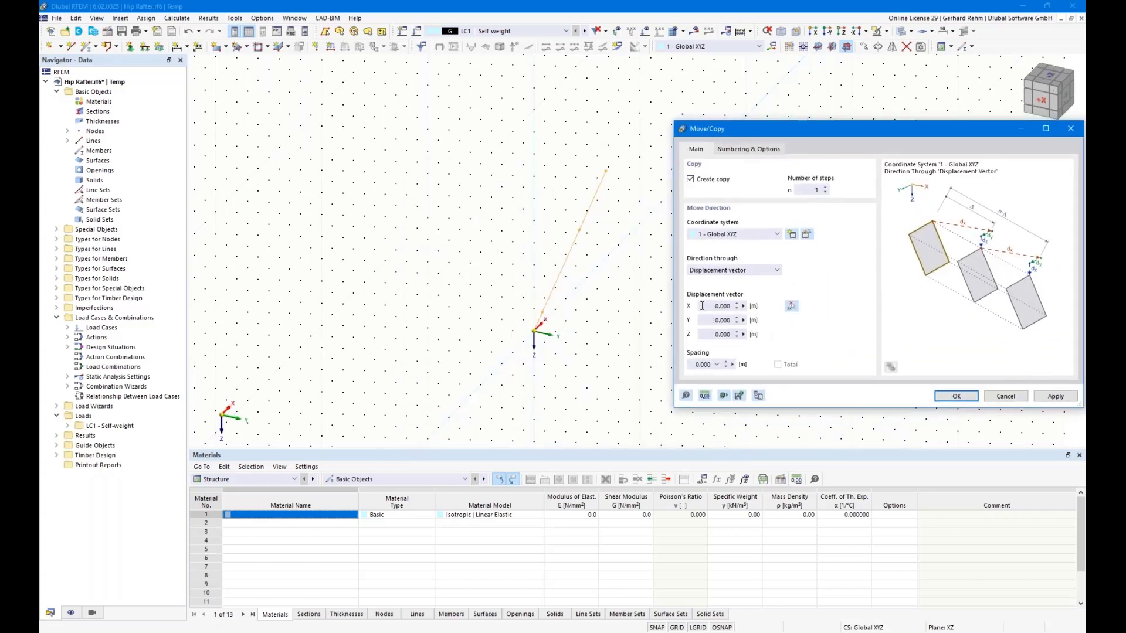
pyautogui.click(707, 322)
pyautogui.write('10')
pyautogui.click(737, 152)
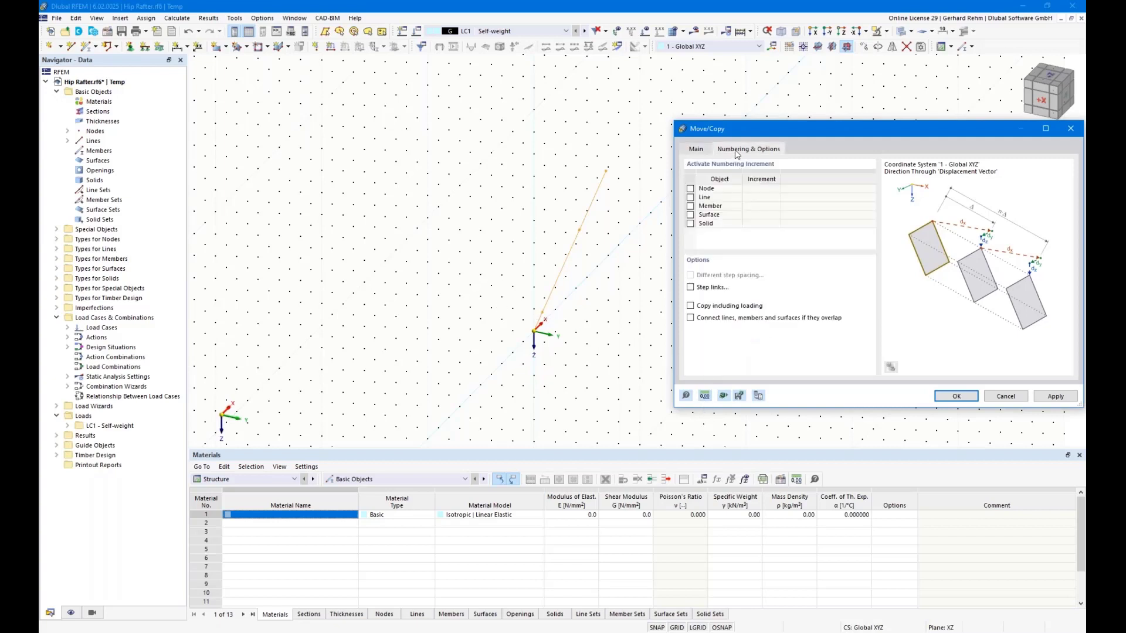
pyautogui.click(691, 287)
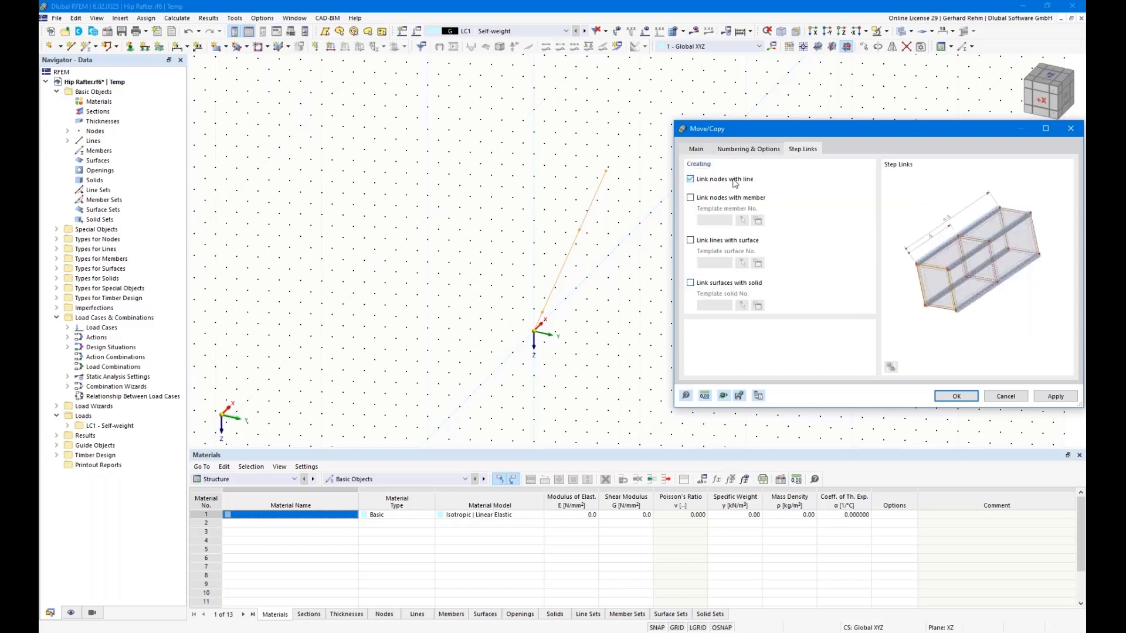
pyautogui.click(938, 396)
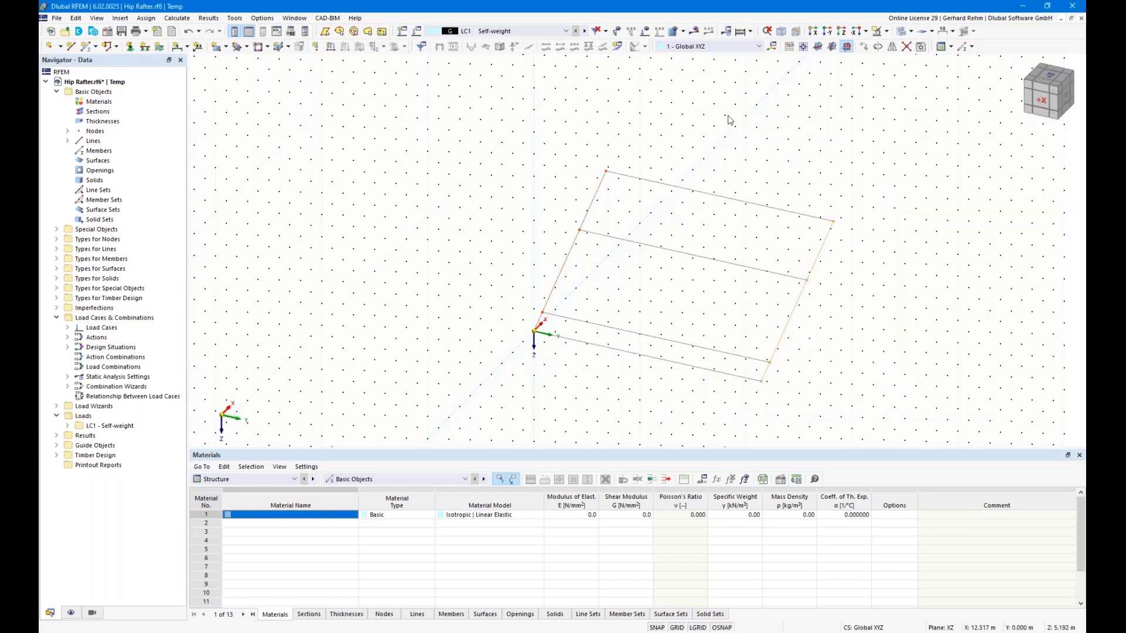
# - Create a copy of the original rafter line rotated by -90° about the Z-parallel axis through its upper end node
pyautogui.moveTo(437, 91); pyautogui.dragTo(642, 405)
pyautogui.click(887, 50)
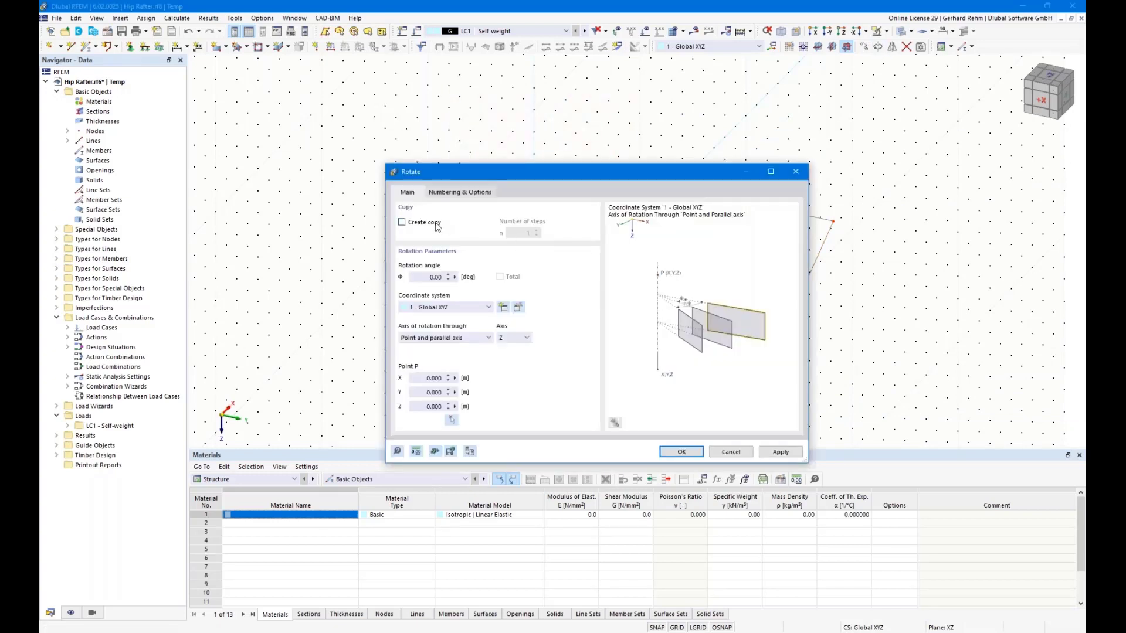
pyautogui.click(433, 223)
pyautogui.click(419, 277)
pyautogui.write('-90')
pyautogui.click(451, 419)
pyautogui.click(605, 171)
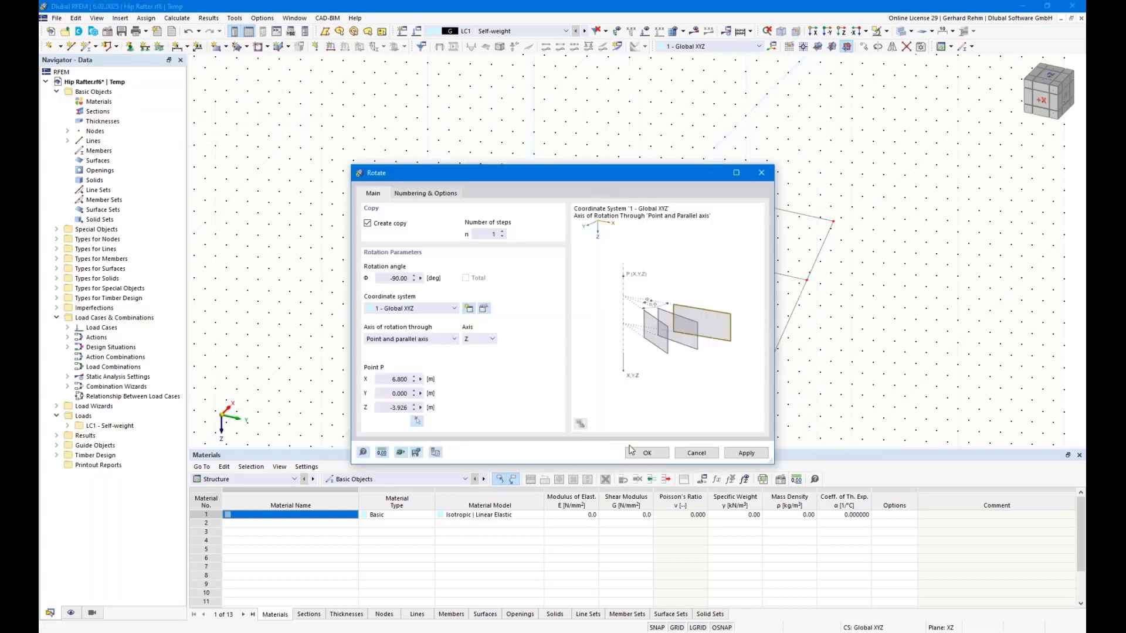
pyautogui.click(647, 453)
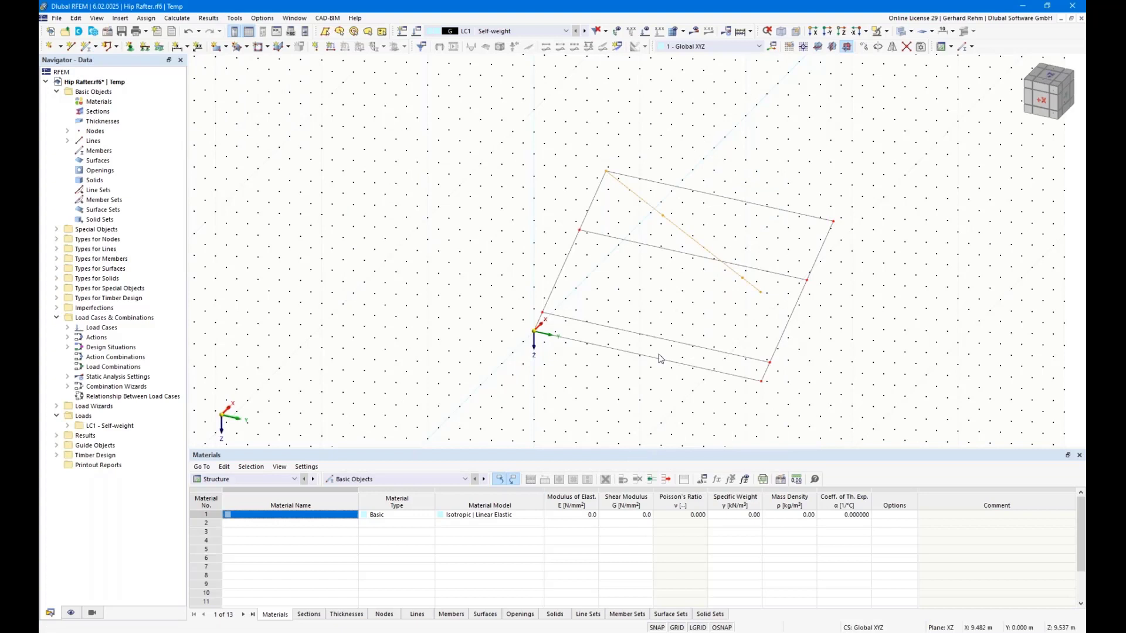
# - Copy the rotated rafter line by -10 m in X and 0 m in Y, keeping the step links between nodes
pyautogui.click(863, 47)
pyautogui.moveTo(530, 178); pyautogui.dragTo(319, 107)
pyautogui.click(205, 279)
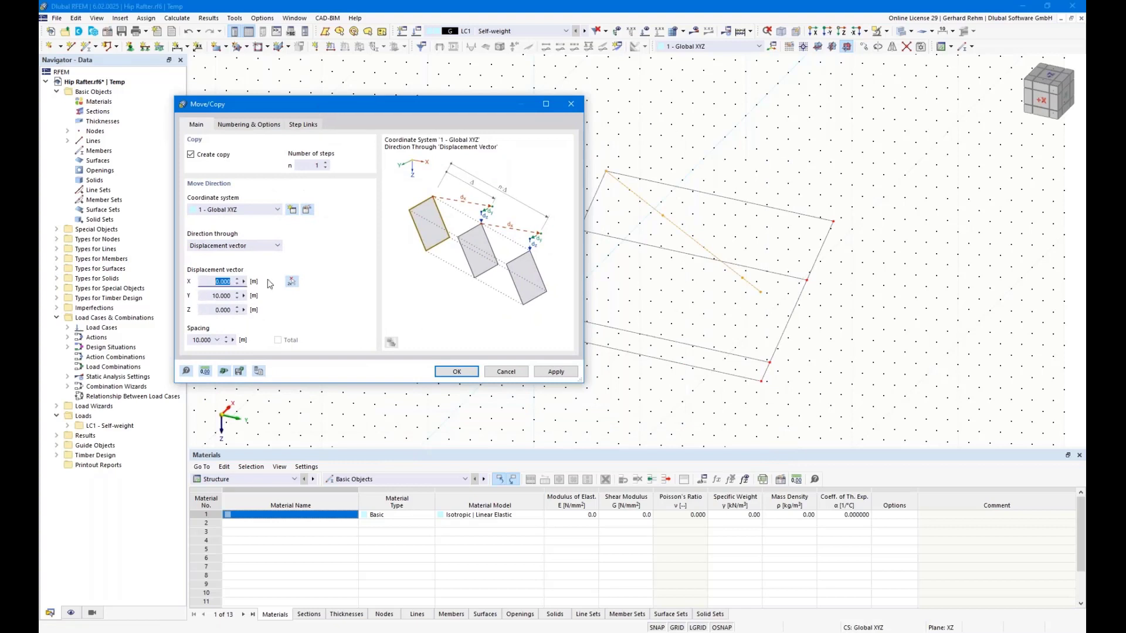
pyautogui.write('-10')
pyautogui.click(207, 299)
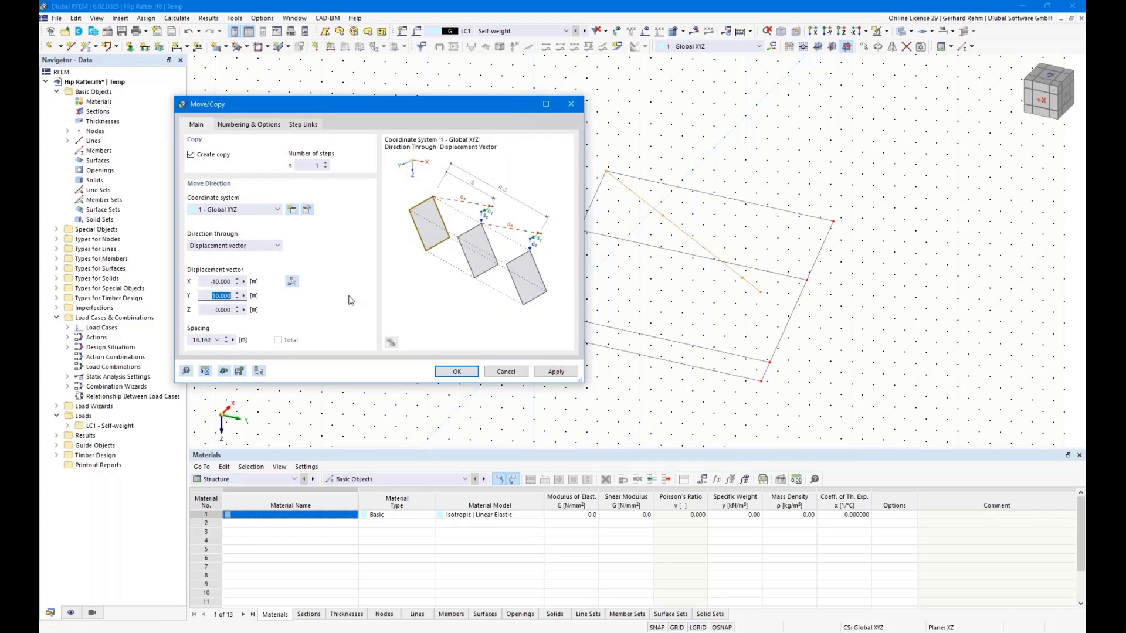
pyautogui.write('0')
pyautogui.click(464, 371)
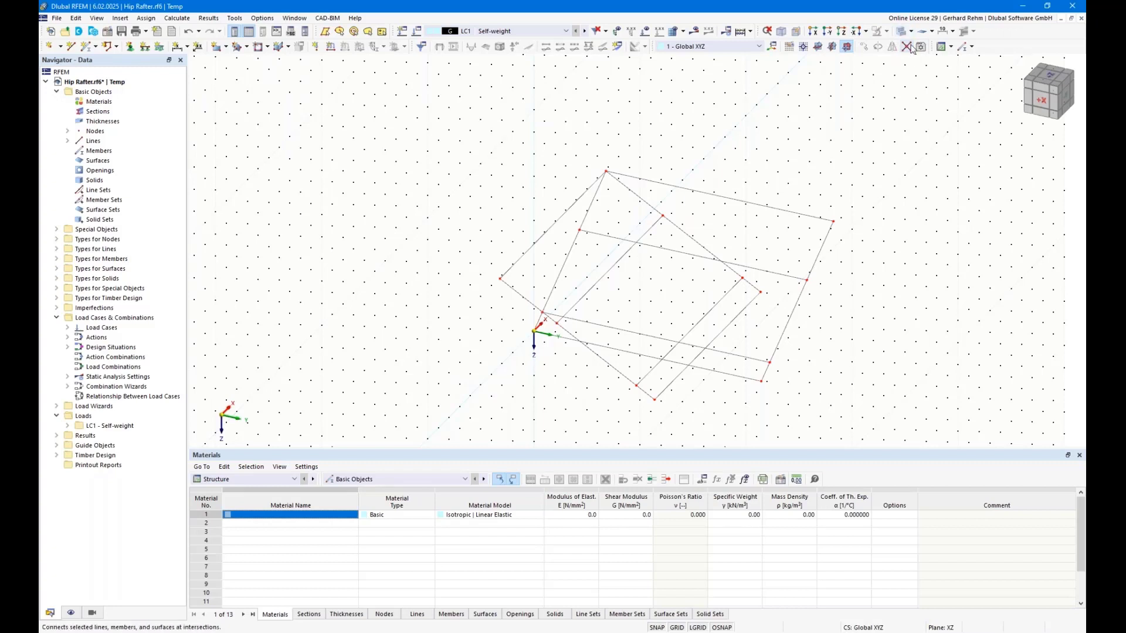
# - Connect the crossing lines of both roof planes at their intersections and delete the surplus line ends beyond the hip
pyautogui.moveTo(901, 431); pyautogui.dragTo(479, 108)
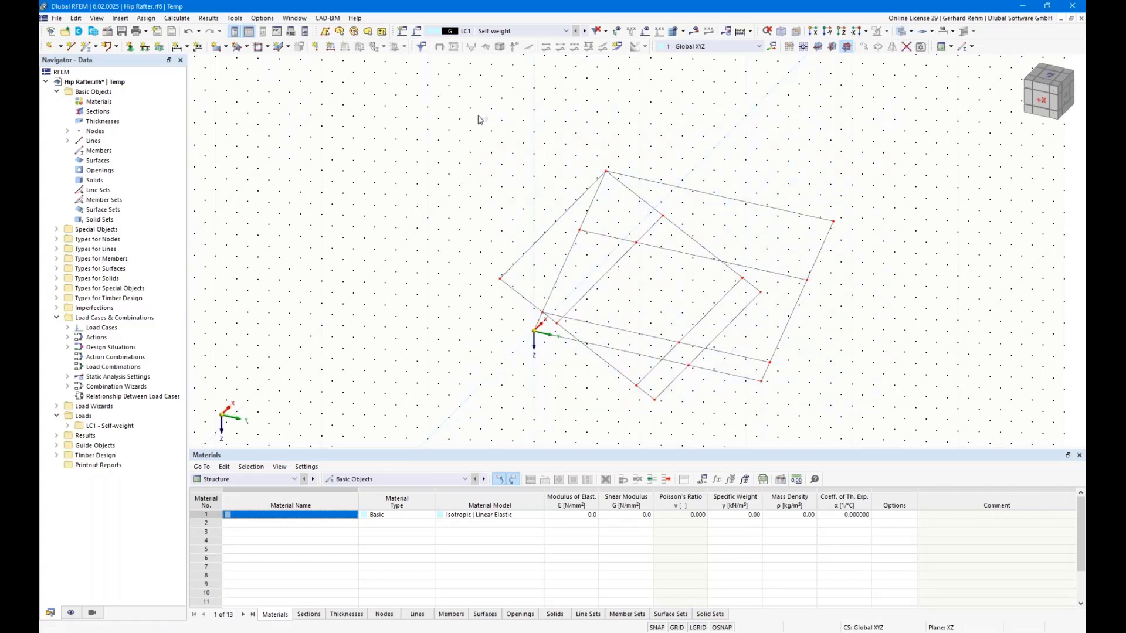
pyautogui.moveTo(430, 286); pyautogui.dragTo(329, 243, button='middle')
pyautogui.moveTo(528, 387); pyautogui.dragTo(437, 204)
pyautogui.press('Delete')
pyautogui.keyDown('ctrl'); pyautogui.moveTo(480, 290); pyautogui.dragTo(740, 231, button='middle'); pyautogui.keyUp('ctrl')
pyautogui.moveTo(819, 384); pyautogui.dragTo(737, 170)
pyautogui.press('Delete')
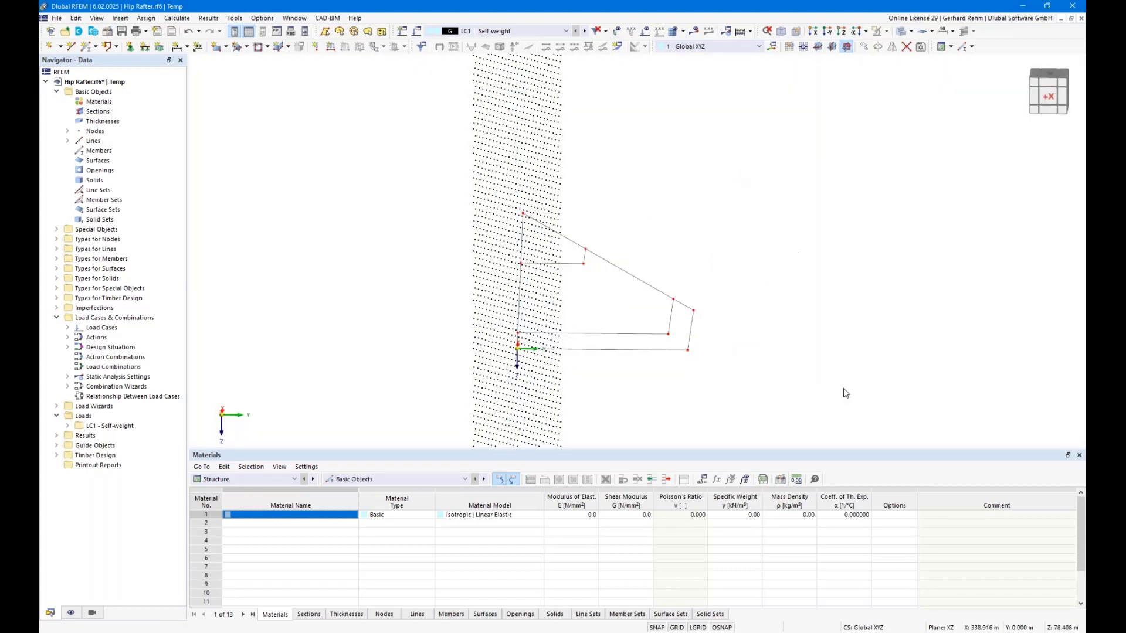
# - Turn off the grid display and draw a single hip line from the outer eaves corner to the apex node
pyautogui.click(678, 630)
pyautogui.keyDown('ctrl'); pyautogui.moveTo(763, 359); pyautogui.dragTo(663, 372, button='middle'); pyautogui.keyUp('ctrl')
pyautogui.click(71, 46)
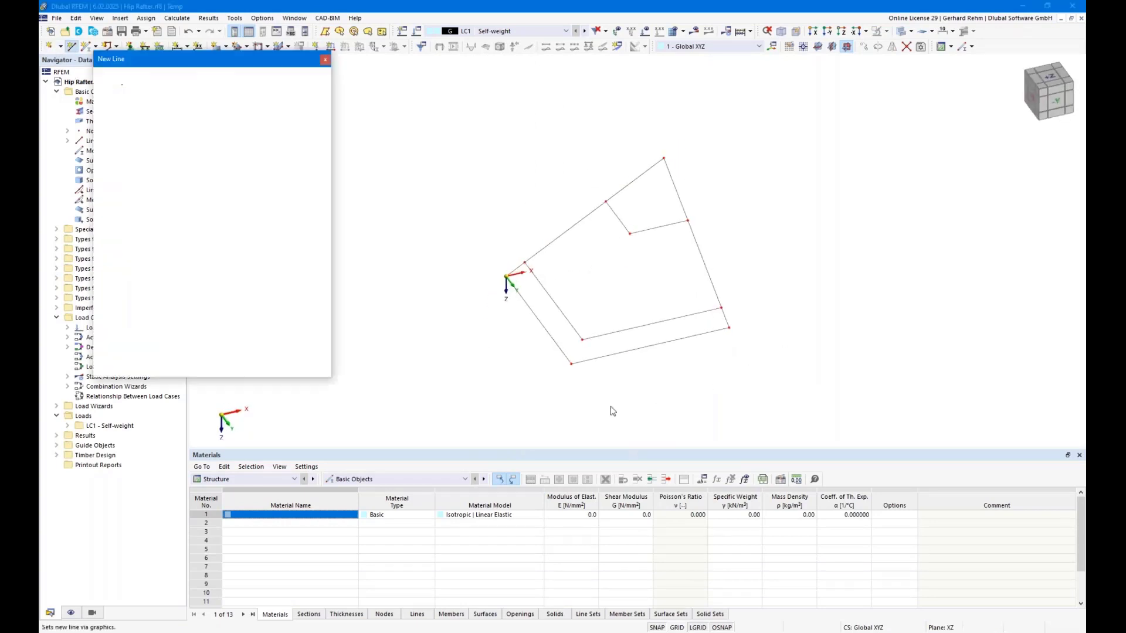
pyautogui.click(570, 363)
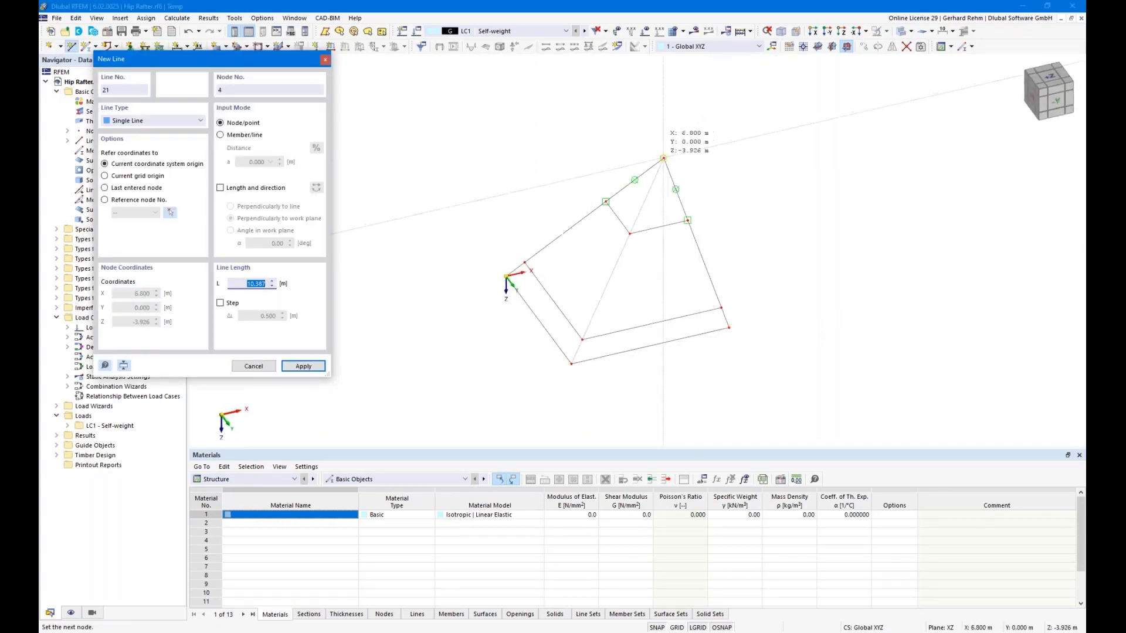
pyautogui.click(664, 158)
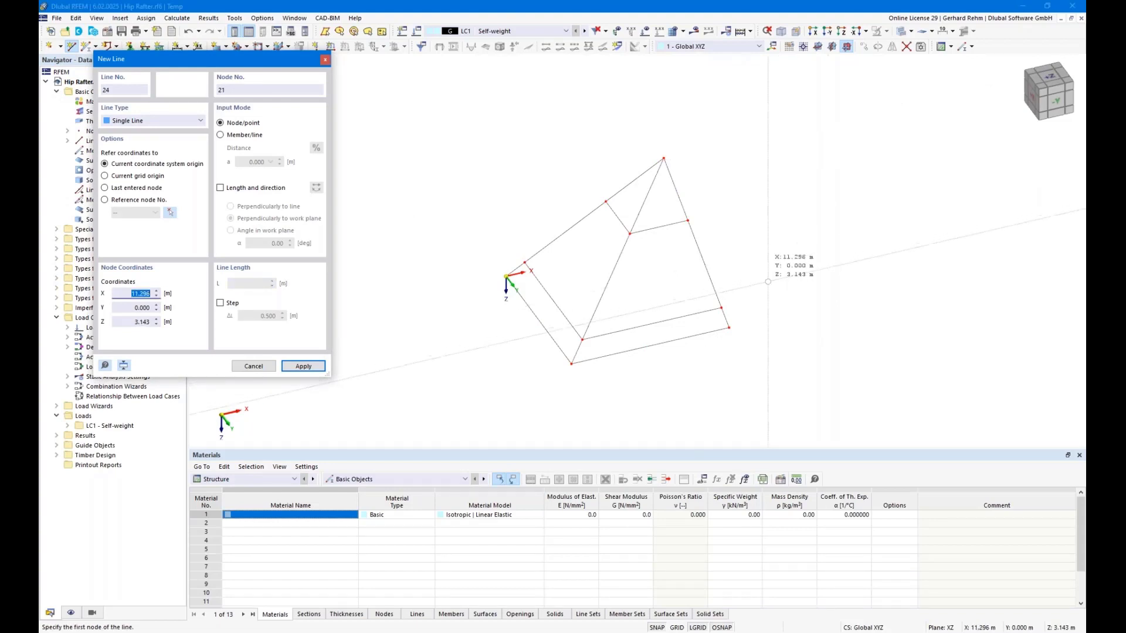
pyautogui.press('Escape')
# - Mirror a copy of all roof lines about the YZ-parallel plane through the apex node
pyautogui.moveTo(761, 381); pyautogui.dragTo(462, 119)
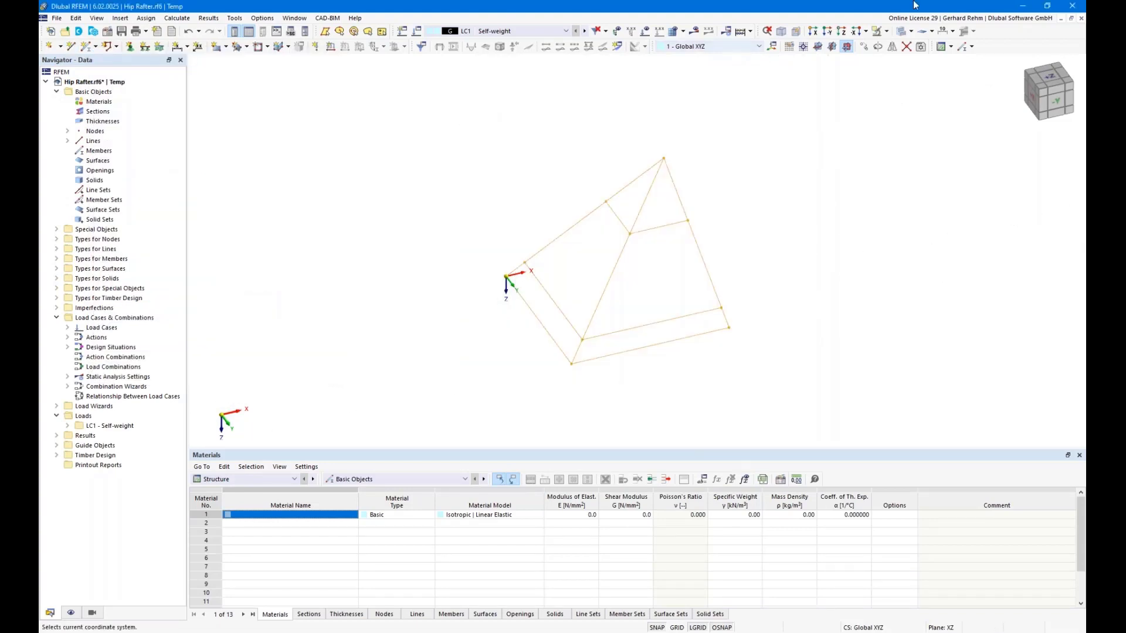
pyautogui.click(892, 46)
pyautogui.click(398, 225)
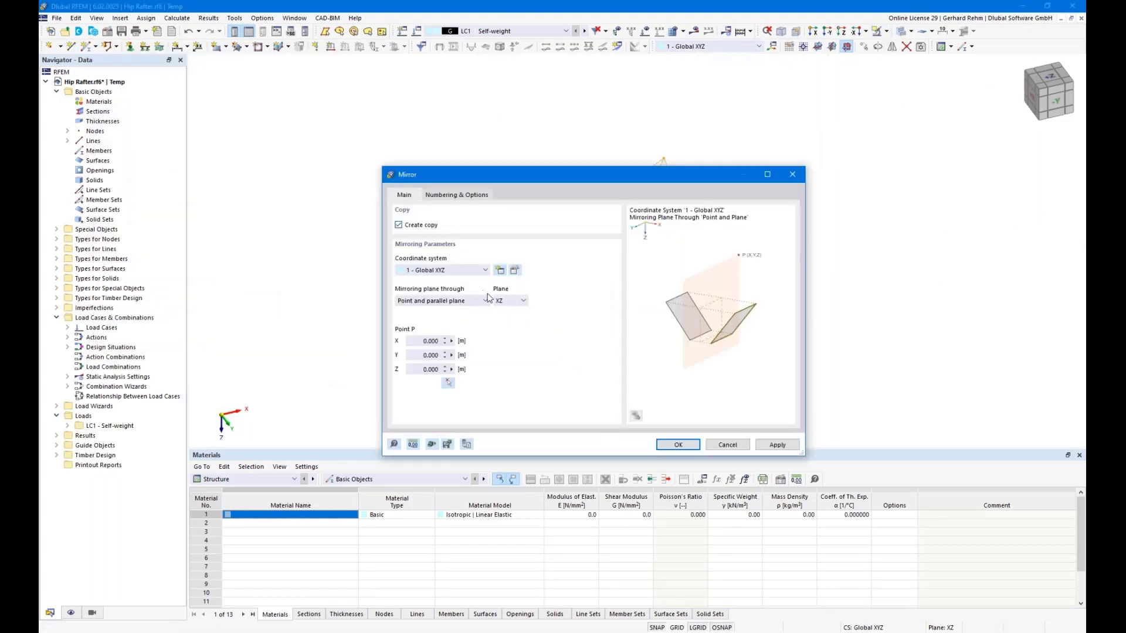
pyautogui.click(512, 301)
pyautogui.click(501, 320)
pyautogui.click(447, 382)
pyautogui.click(664, 157)
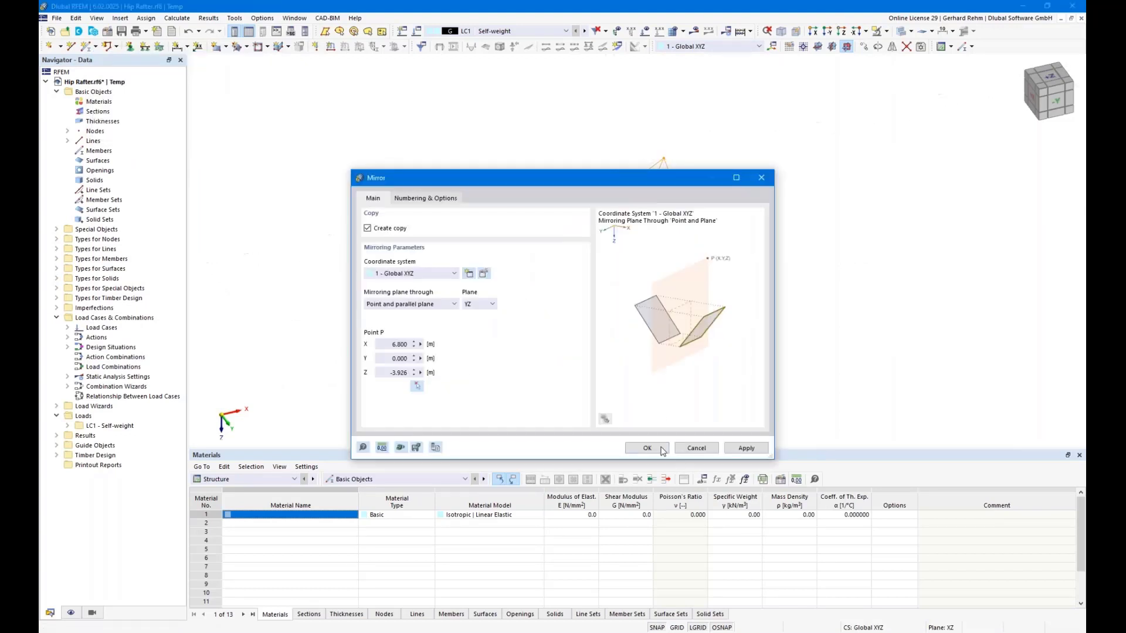
pyautogui.moveTo(636, 179); pyautogui.dragTo(385, 56)
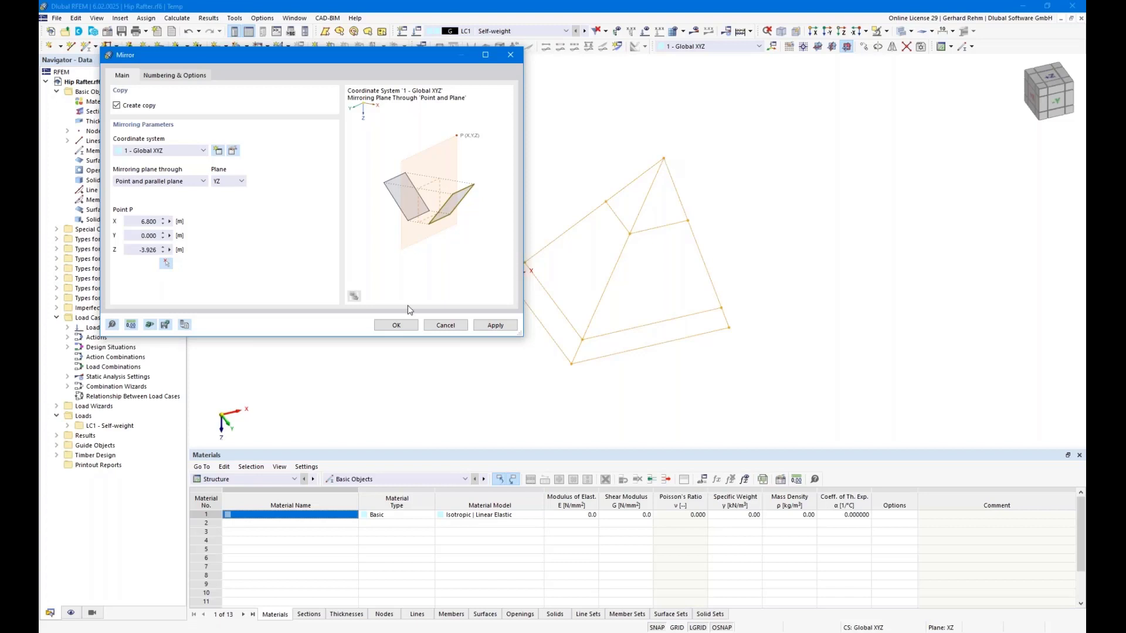
pyautogui.click(396, 326)
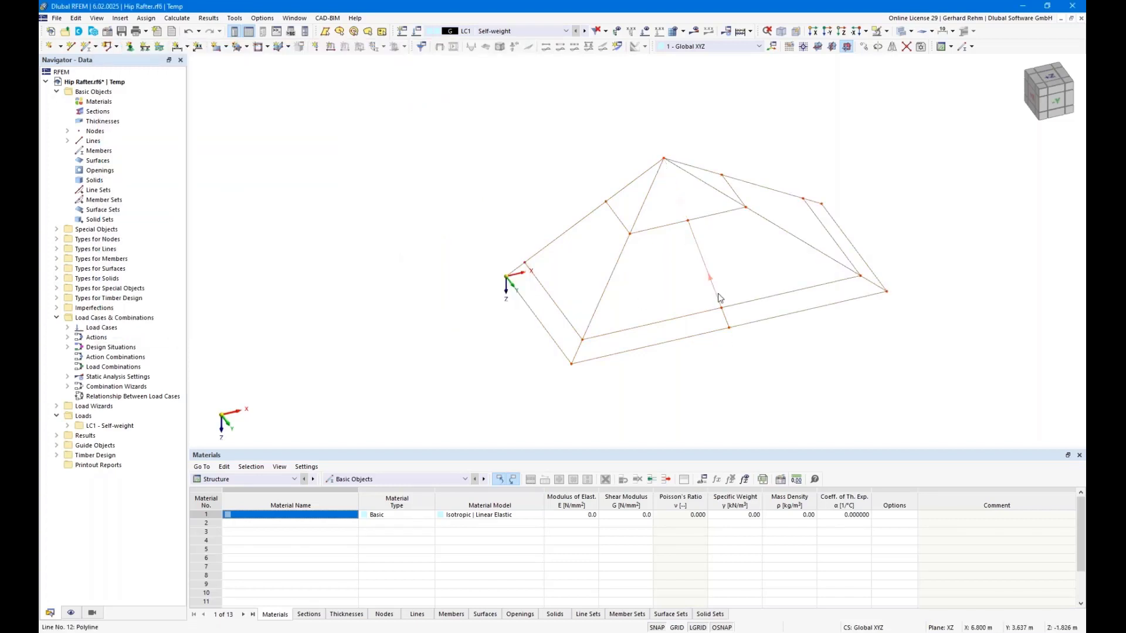
# - Delete the middle rafter line of the front roof plane and remove its leftover nodes, merging the joined lines
pyautogui.moveTo(673, 210); pyautogui.dragTo(730, 338)
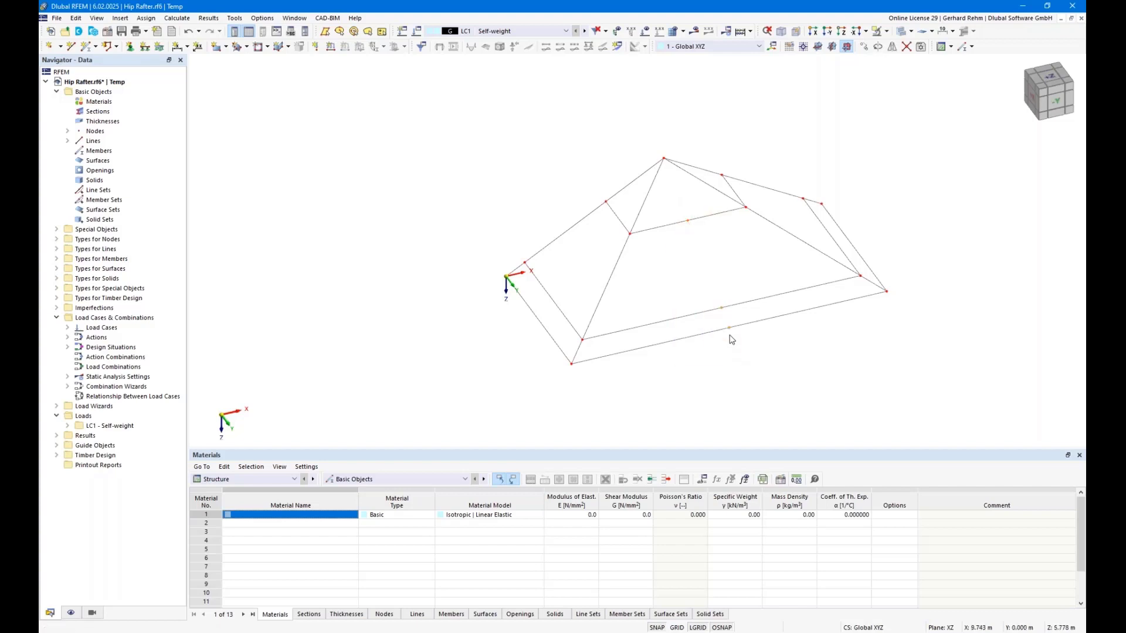
pyautogui.rightClick(730, 330)
pyautogui.moveTo(874, 382)
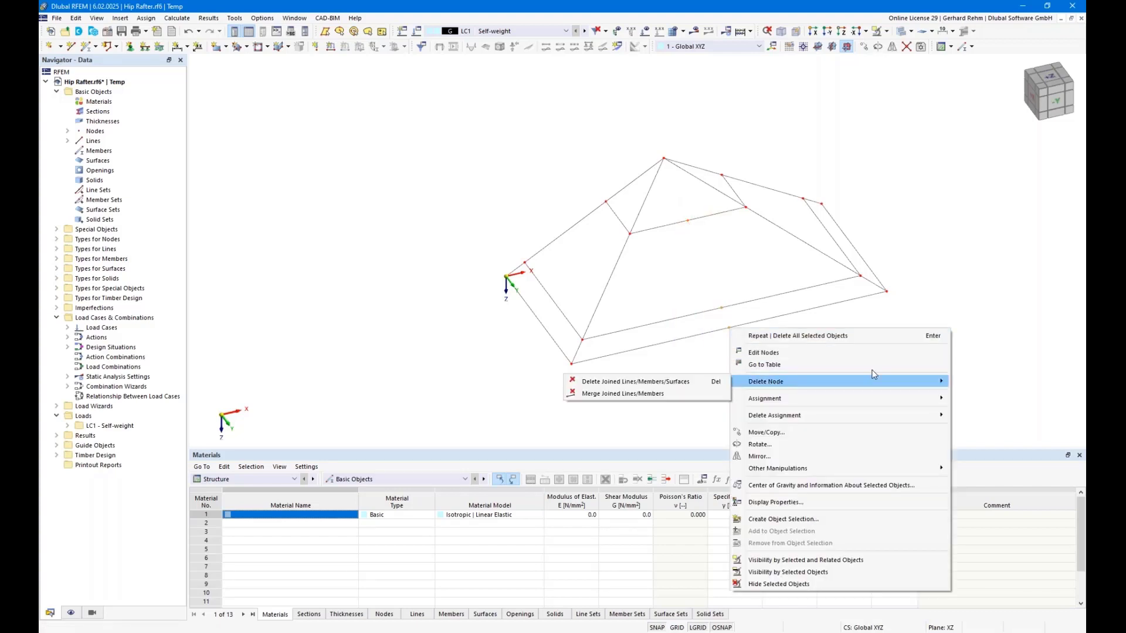
pyautogui.click(655, 399)
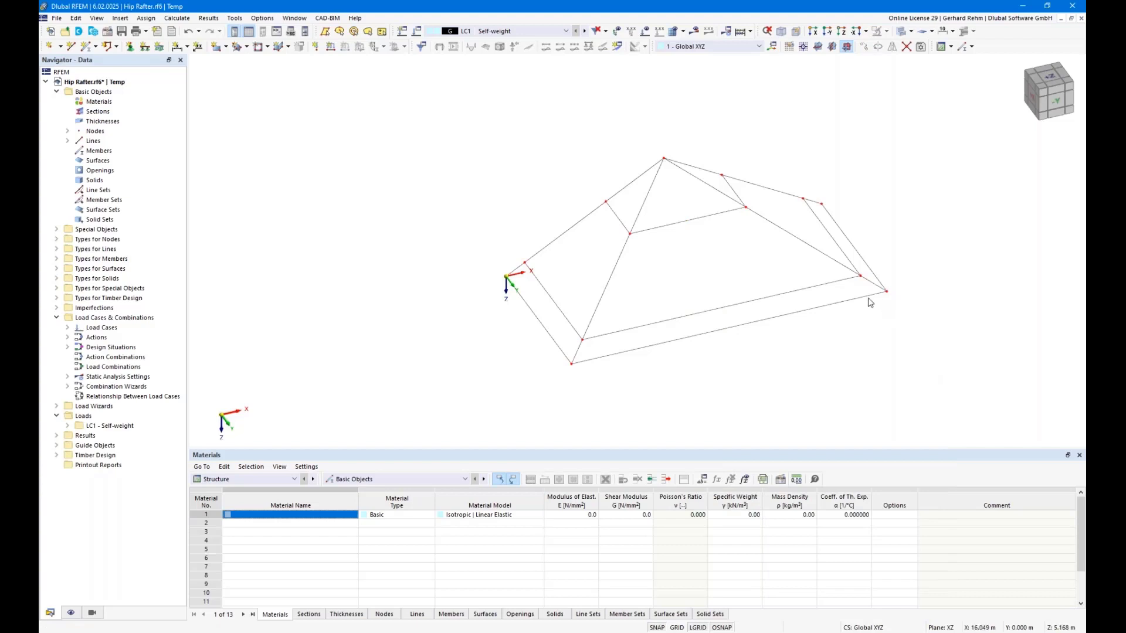
# - Create a new beam member on the three segments of one hip line with a new massive rectangle section from the library
pyautogui.scroll(-1, 857, 298)
pyautogui.keyDown('ctrl'); pyautogui.moveTo(789, 359); pyautogui.dragTo(636, 369, button='middle'); pyautogui.keyUp('ctrl')
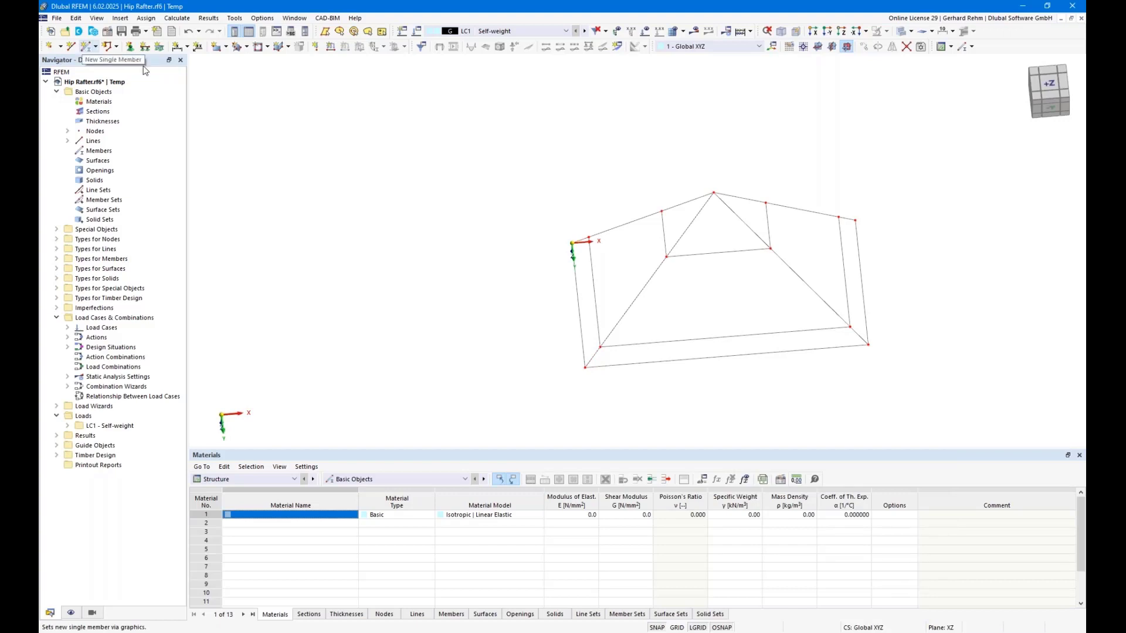
pyautogui.click(622, 321)
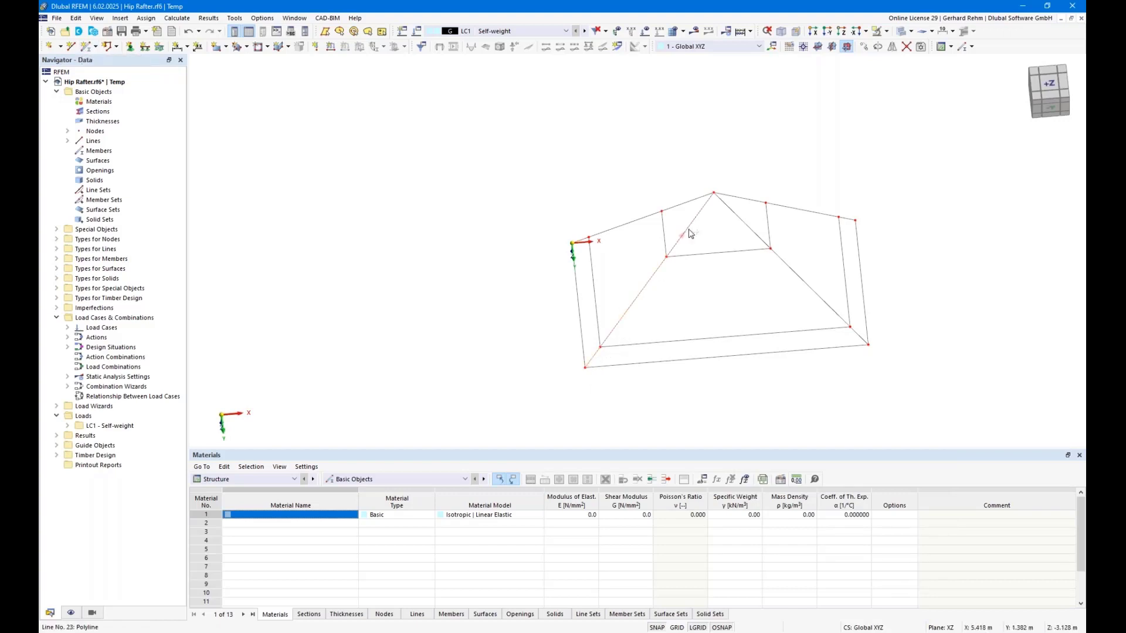
pyautogui.doubleClick(593, 229)
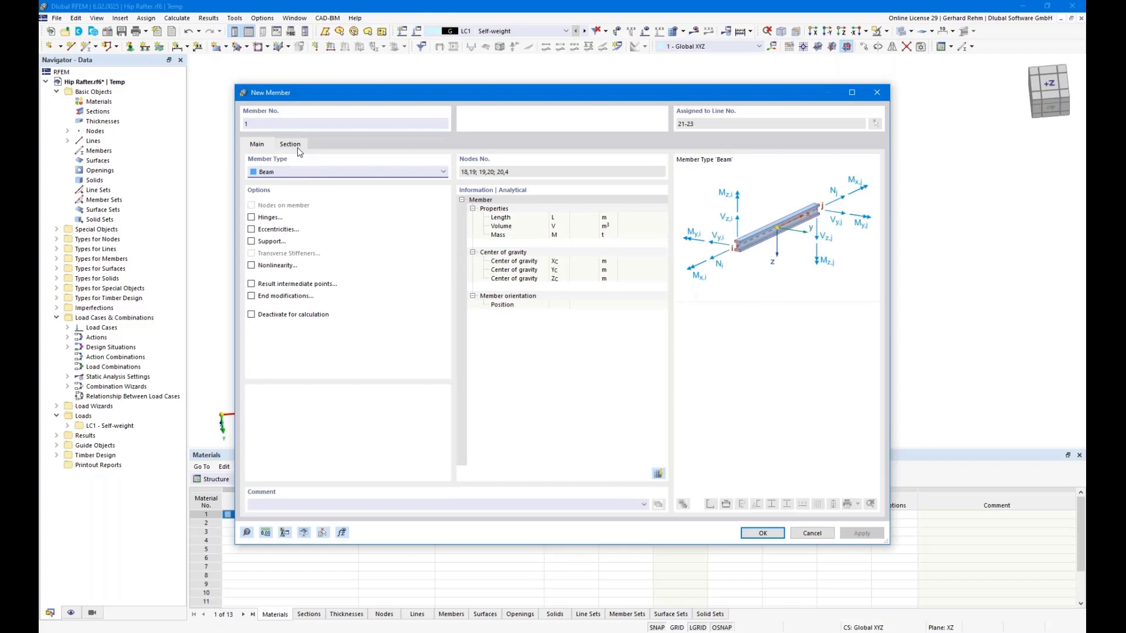
pyautogui.click(298, 146)
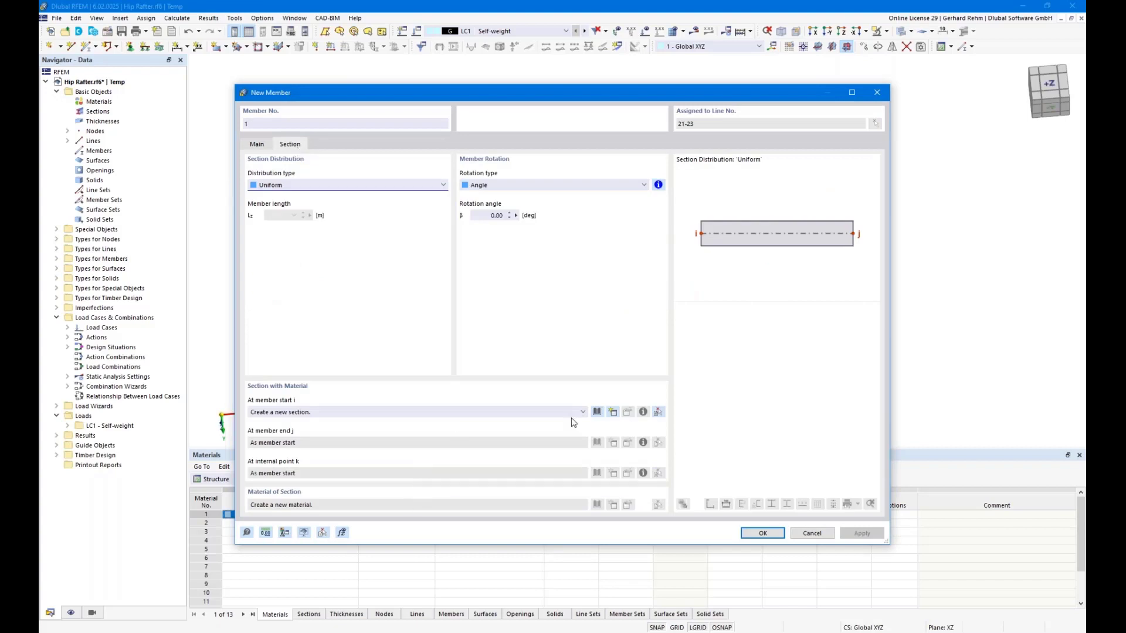
pyautogui.click(597, 413)
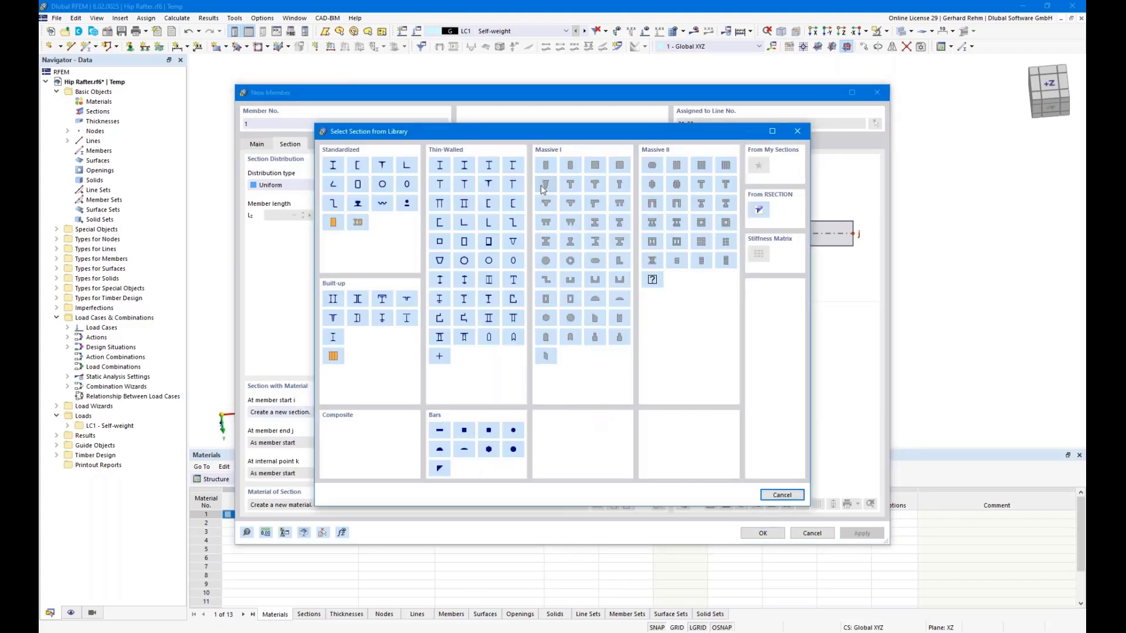
pyautogui.press('Escape')
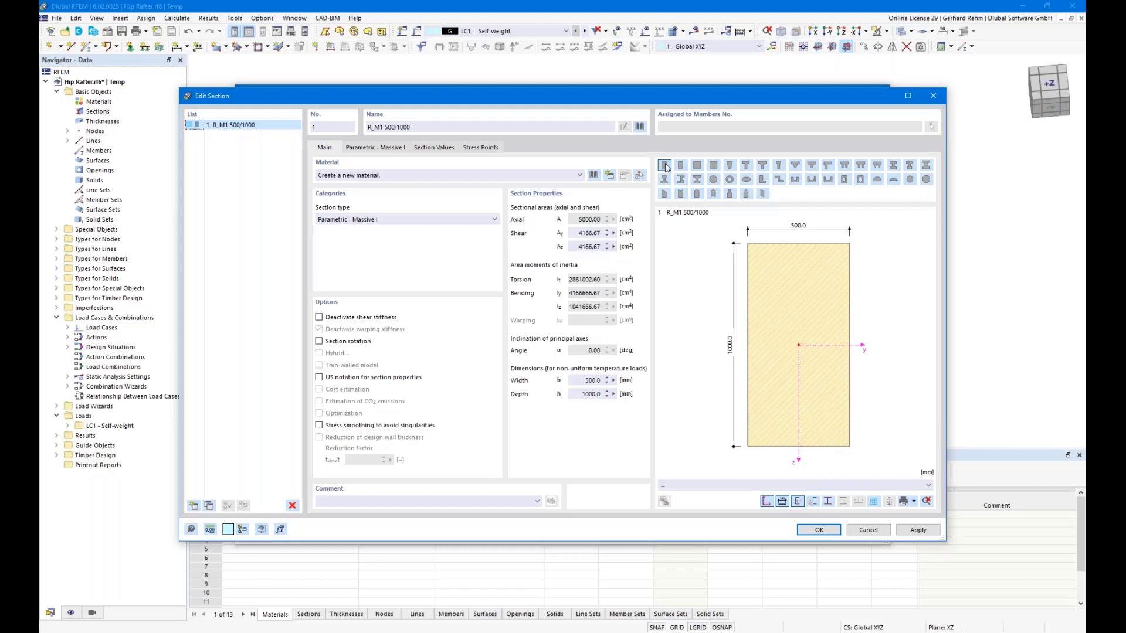
# - Set the rectangular section's width b to 100 mm and height h to 240 mm
pyautogui.click(380, 149)
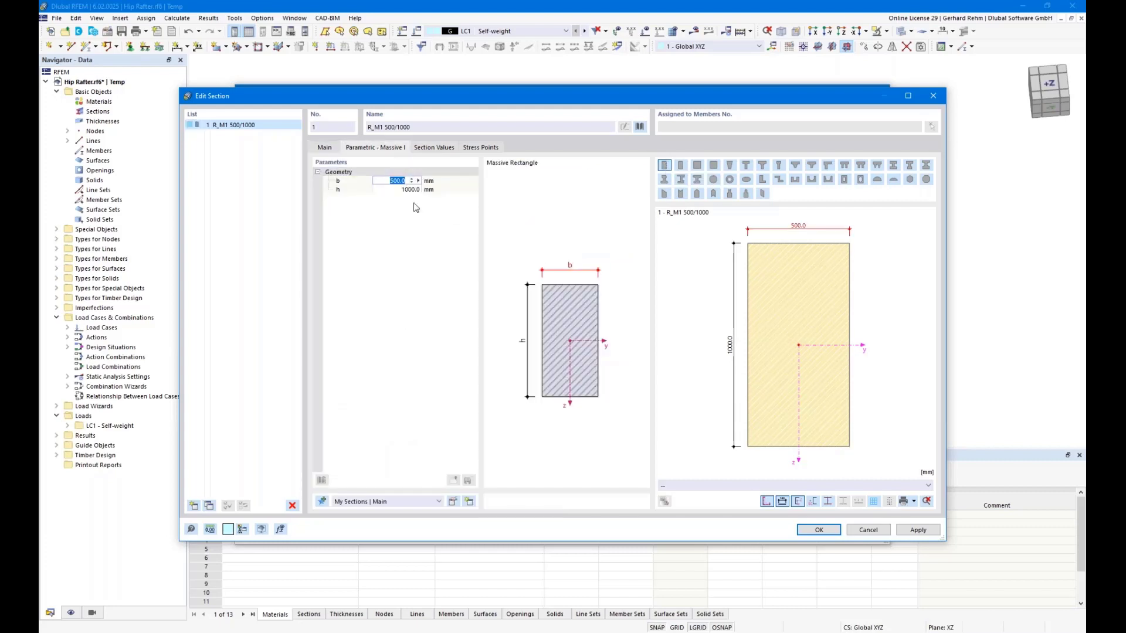
pyautogui.write('100')
pyautogui.press('Tab')
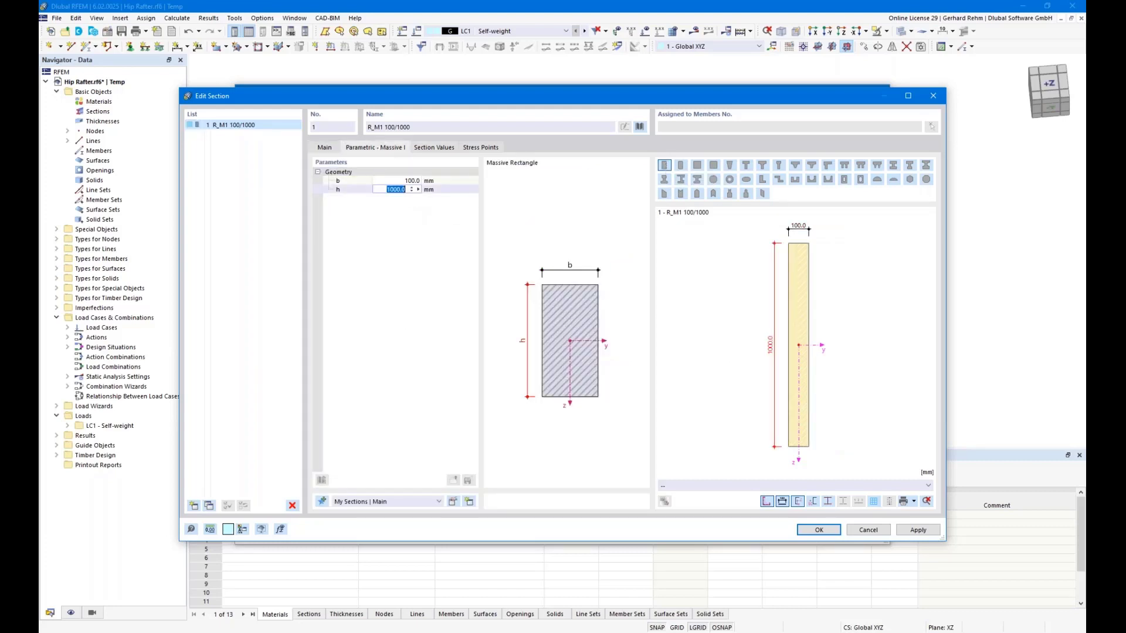
pyautogui.write('240')
# - Assign GL24h glulam from the material library to the rectangular section and finish creating the hip rafter member
pyautogui.click(325, 148)
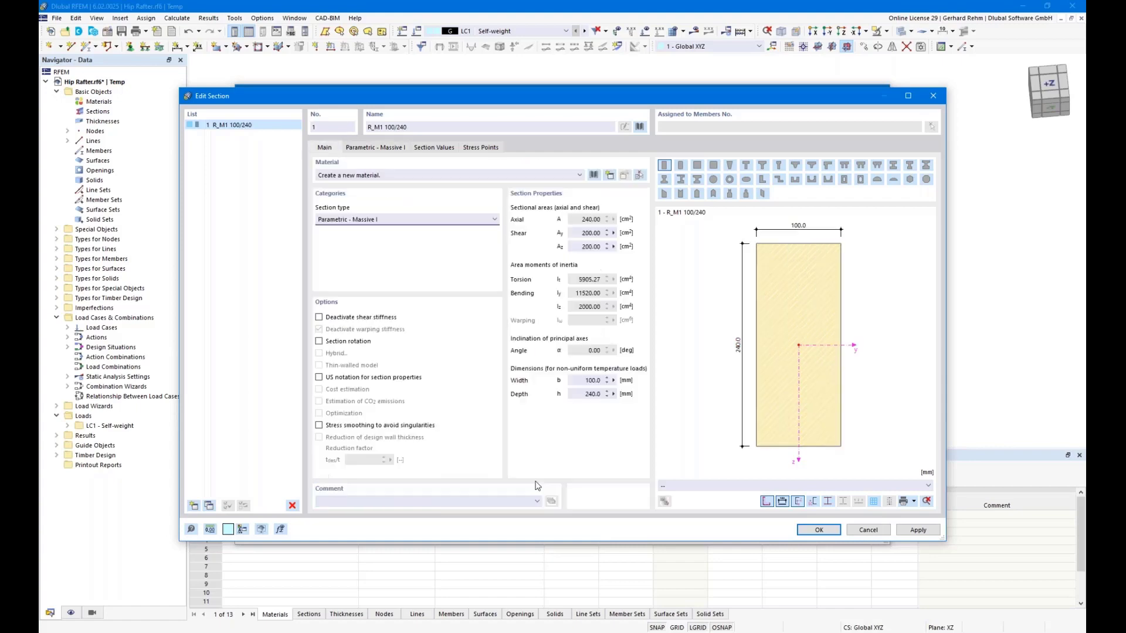
pyautogui.click(594, 175)
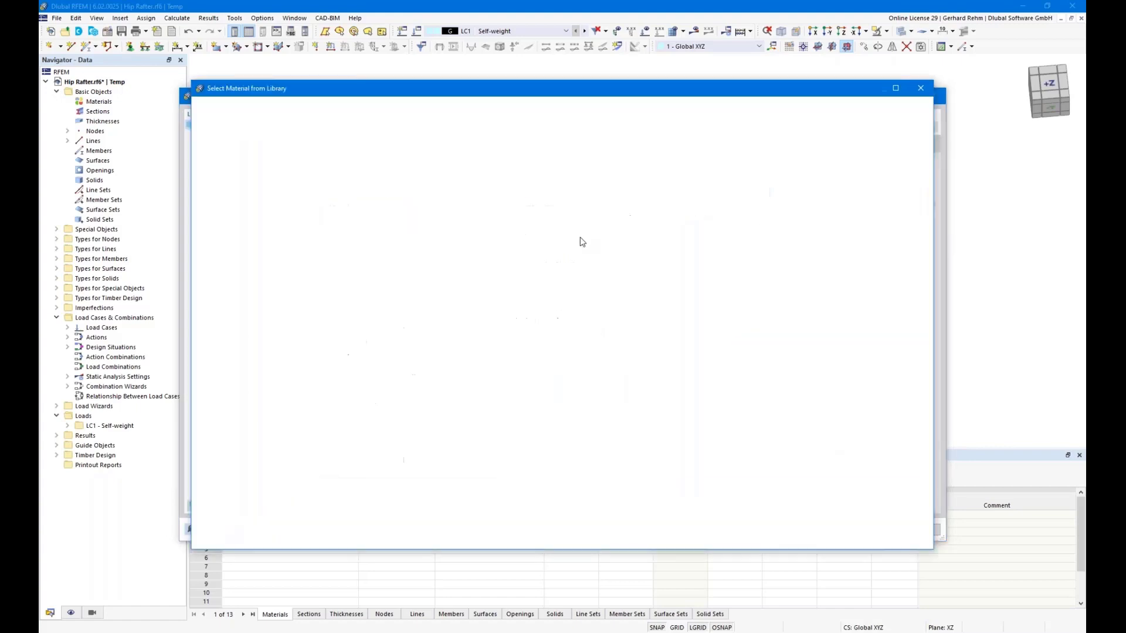
pyautogui.click(358, 514)
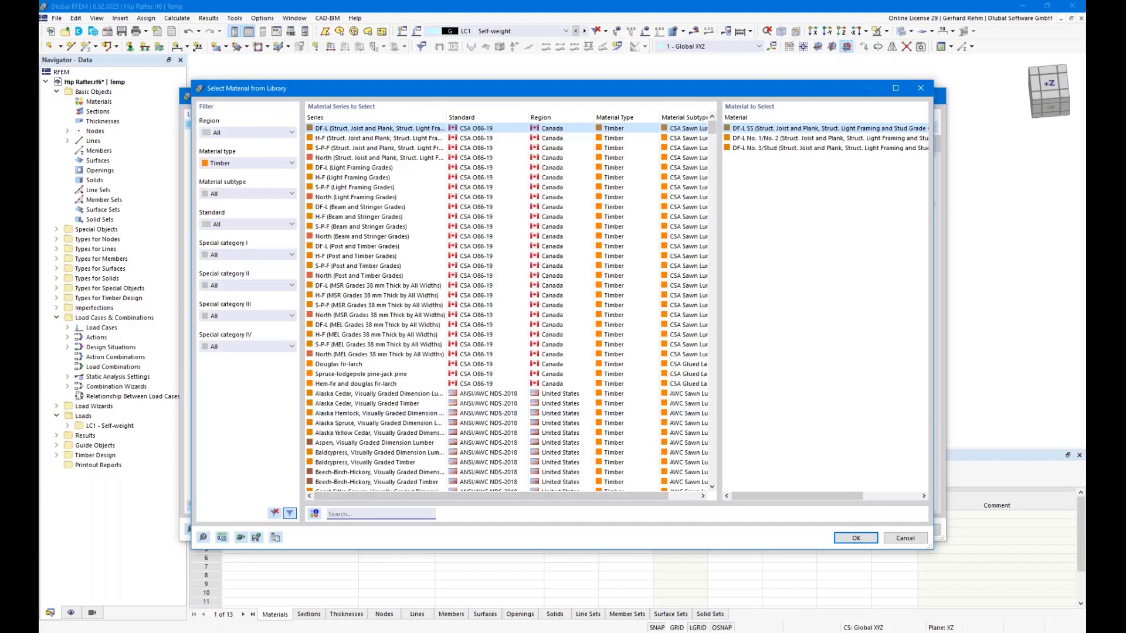
pyautogui.write('gl24h')
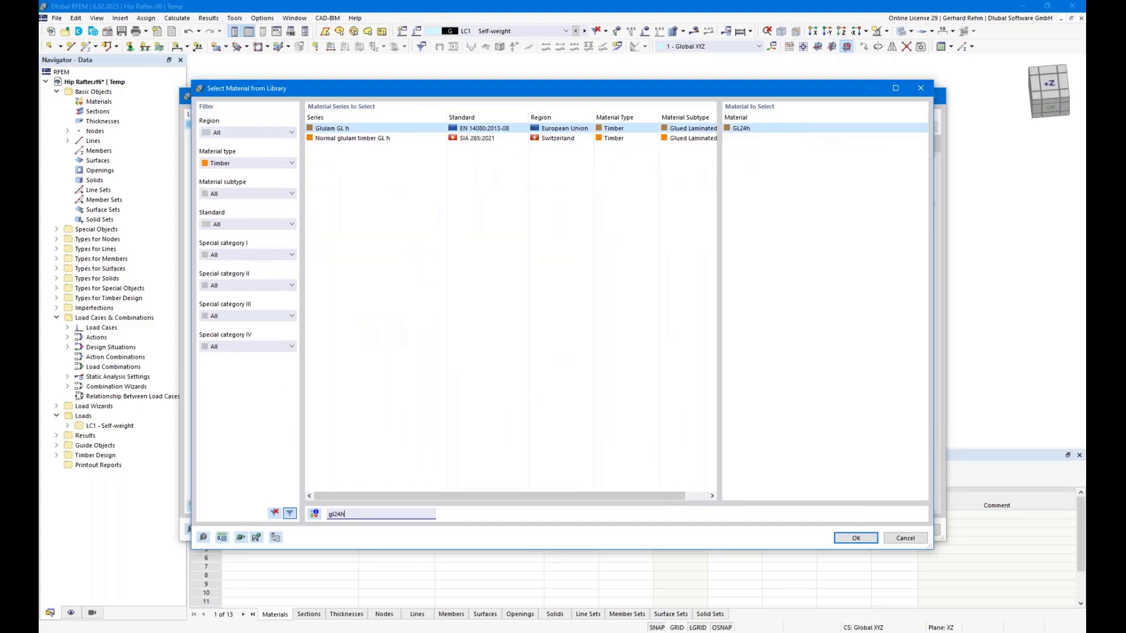
pyautogui.doubleClick(742, 129)
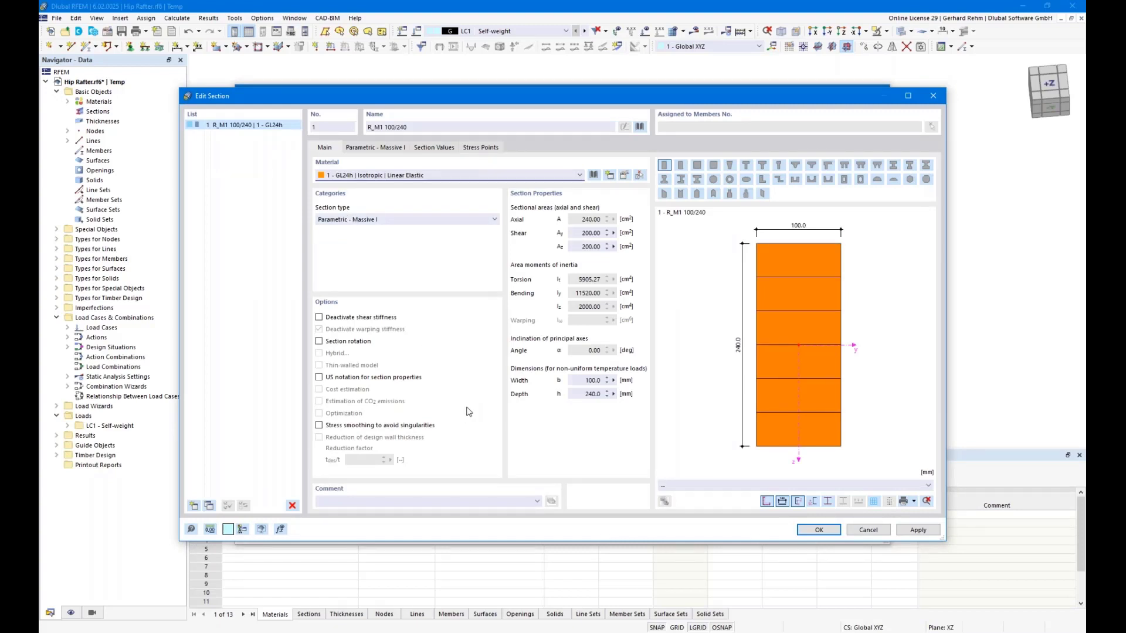
pyautogui.click(819, 530)
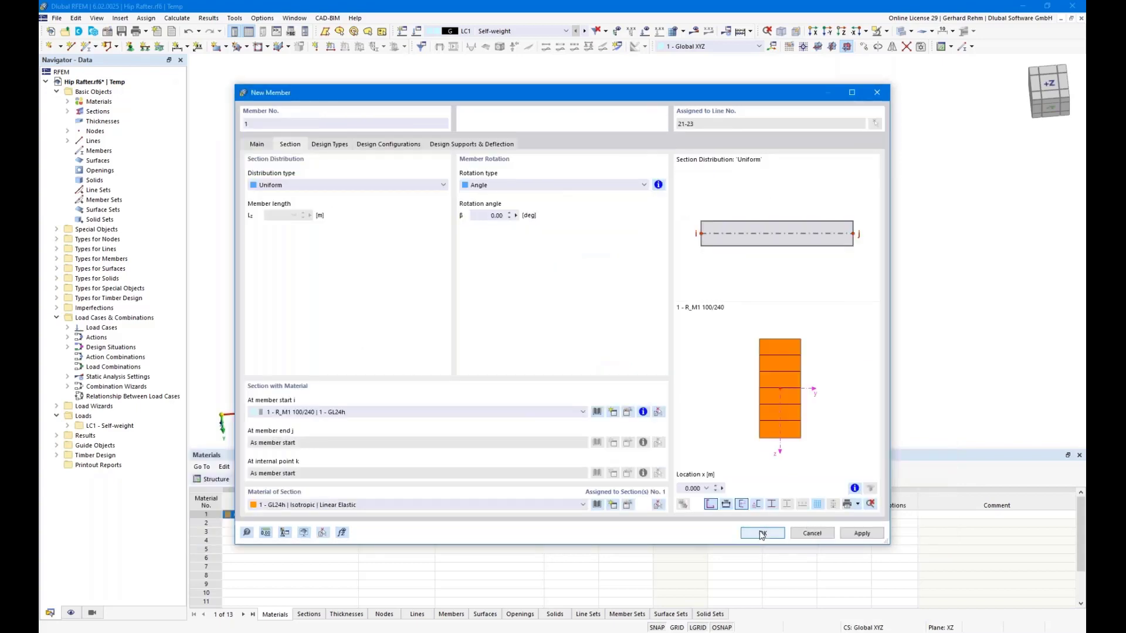
pyautogui.click(762, 533)
pyautogui.click(748, 516)
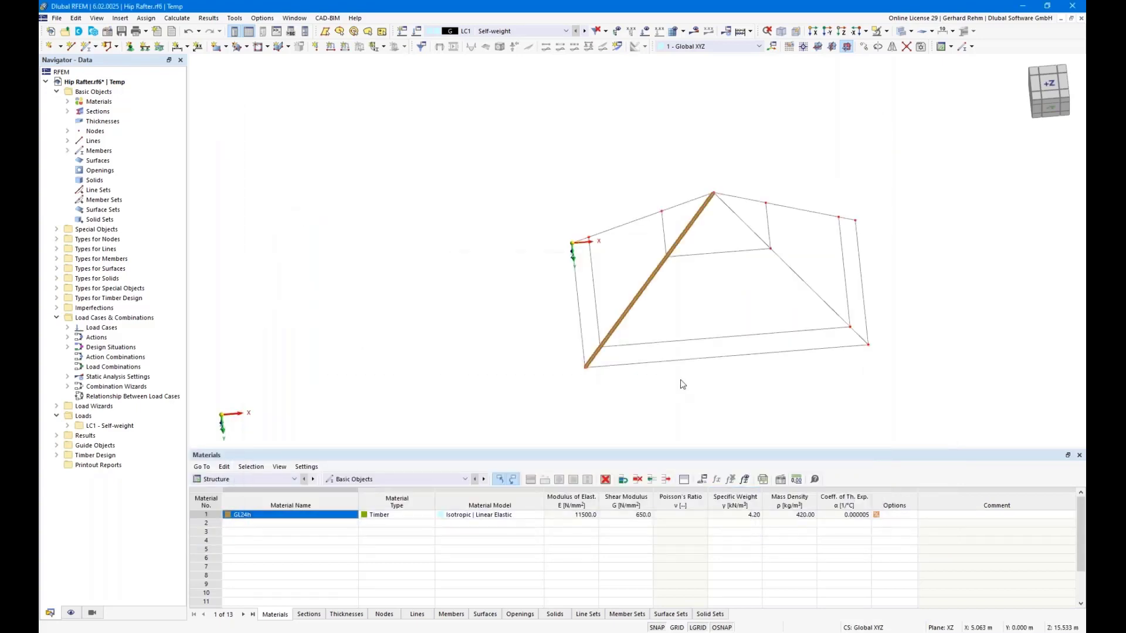
pyautogui.keyDown('ctrl'); pyautogui.moveTo(769, 390); pyautogui.dragTo(667, 268, button='middle'); pyautogui.keyUp('ctrl')
pyautogui.moveTo(667, 268); pyautogui.dragTo(685, 333, button='right')
pyautogui.click(661, 289)
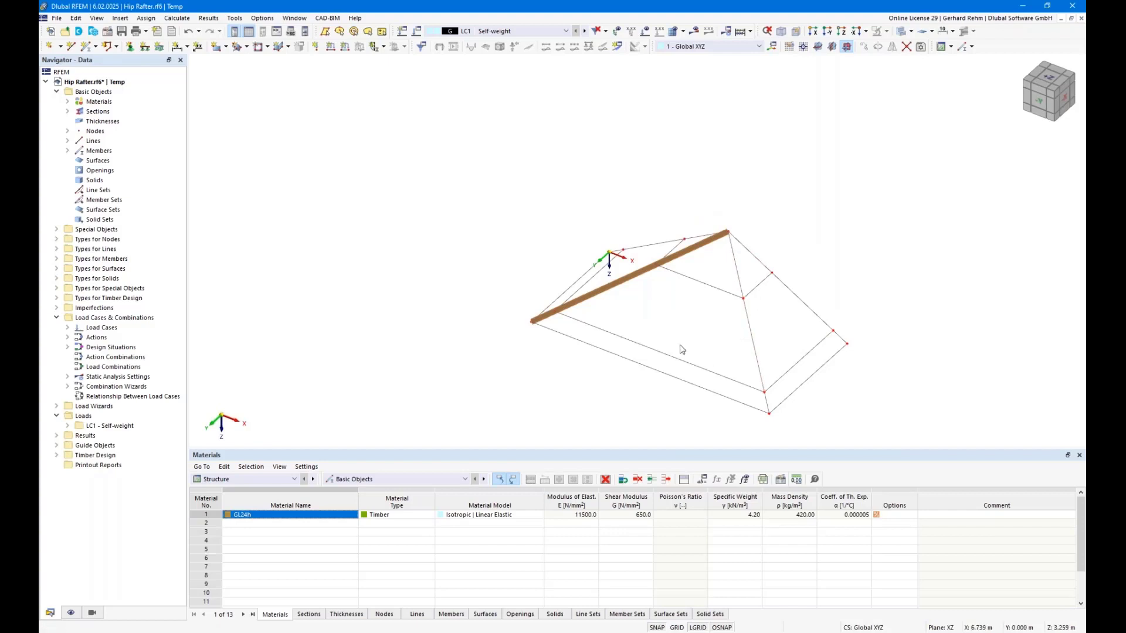
pyautogui.moveTo(749, 329); pyautogui.dragTo(823, 318, button='right')
pyautogui.click(741, 295)
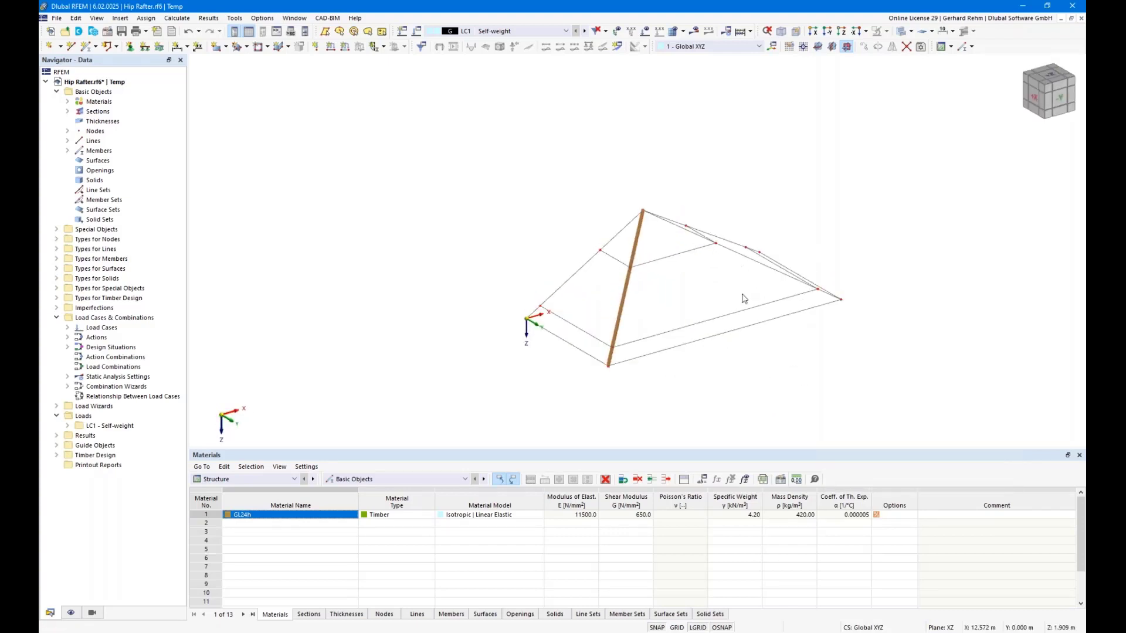
pyautogui.moveTo(925, 258); pyautogui.dragTo(751, 314, button='middle')
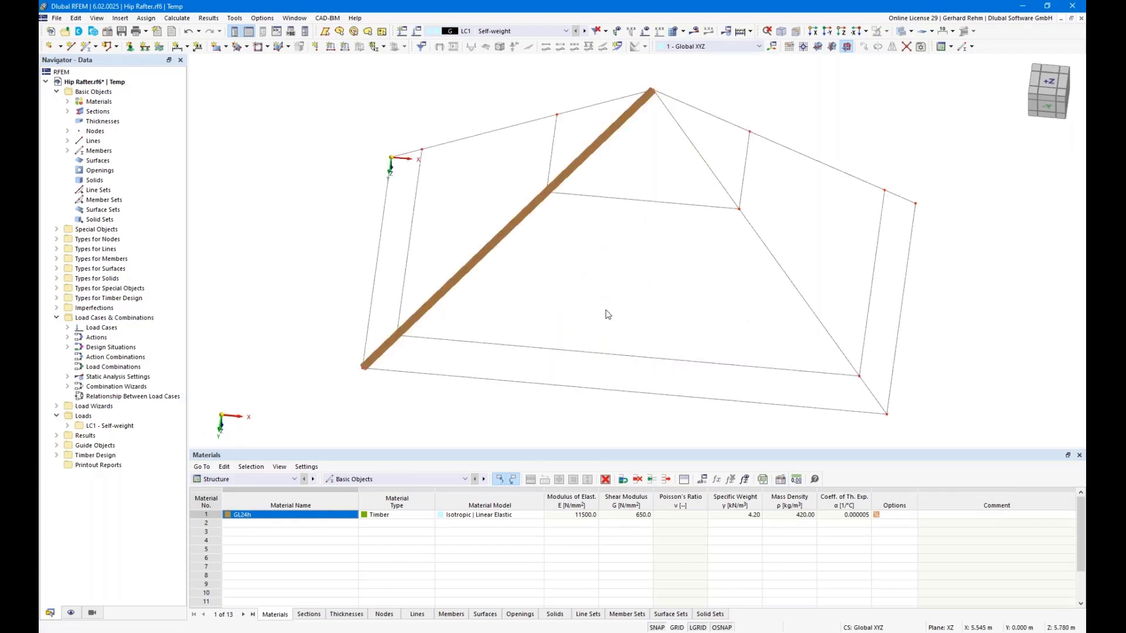
# - Define a new nodal support with rotation φX restrained, rotation φZ free and a specific direction enabled
pyautogui.click(129, 47)
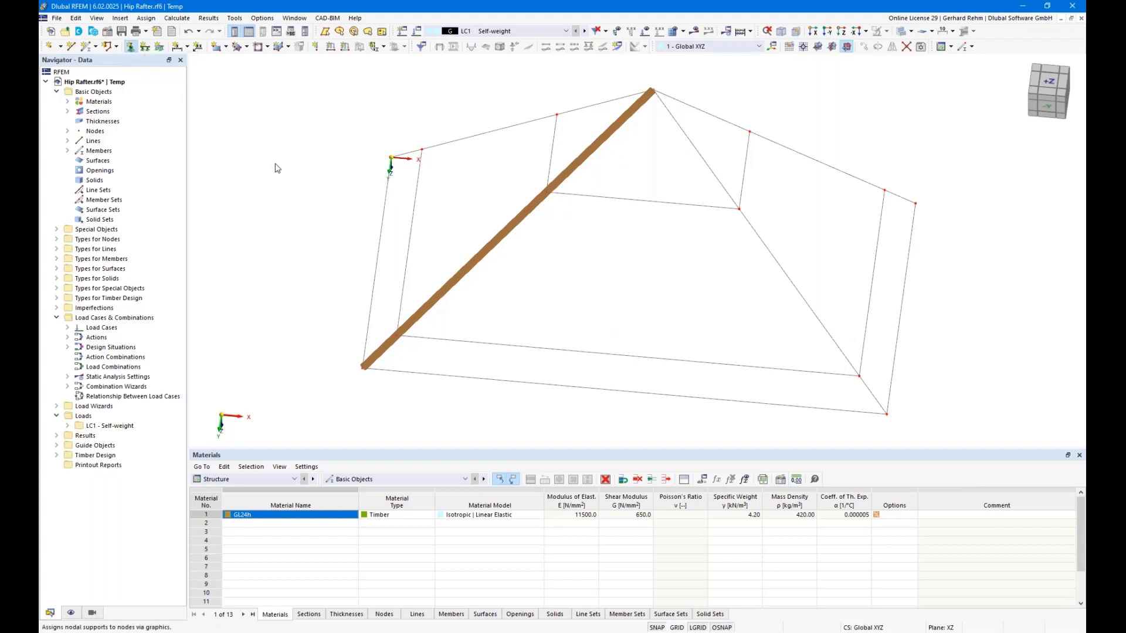
pyautogui.click(506, 284)
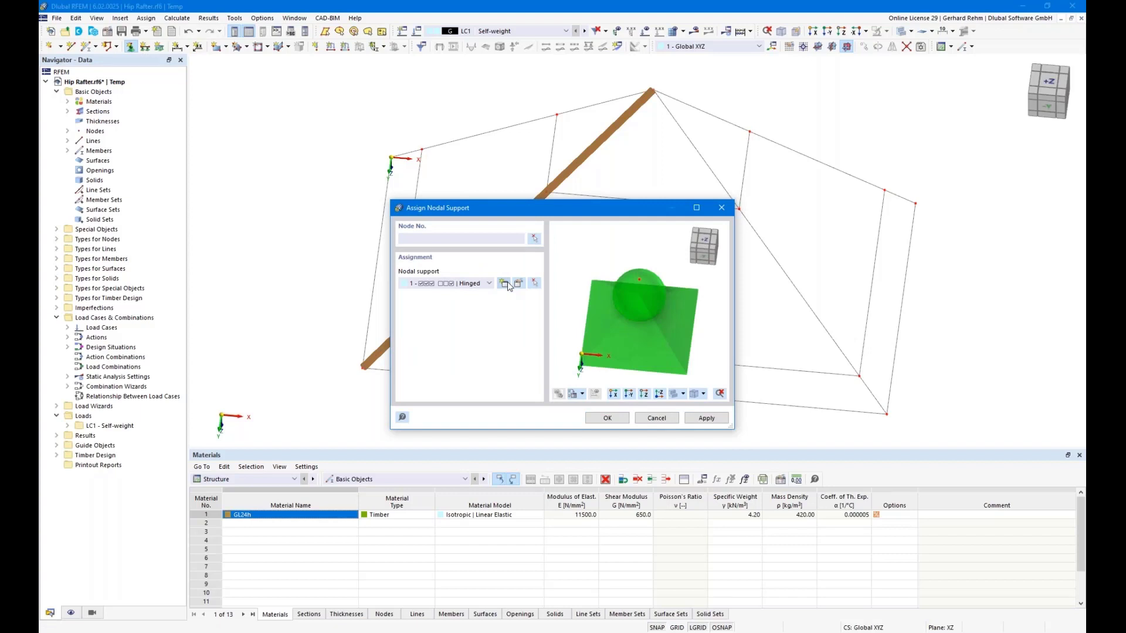
pyautogui.click(373, 278)
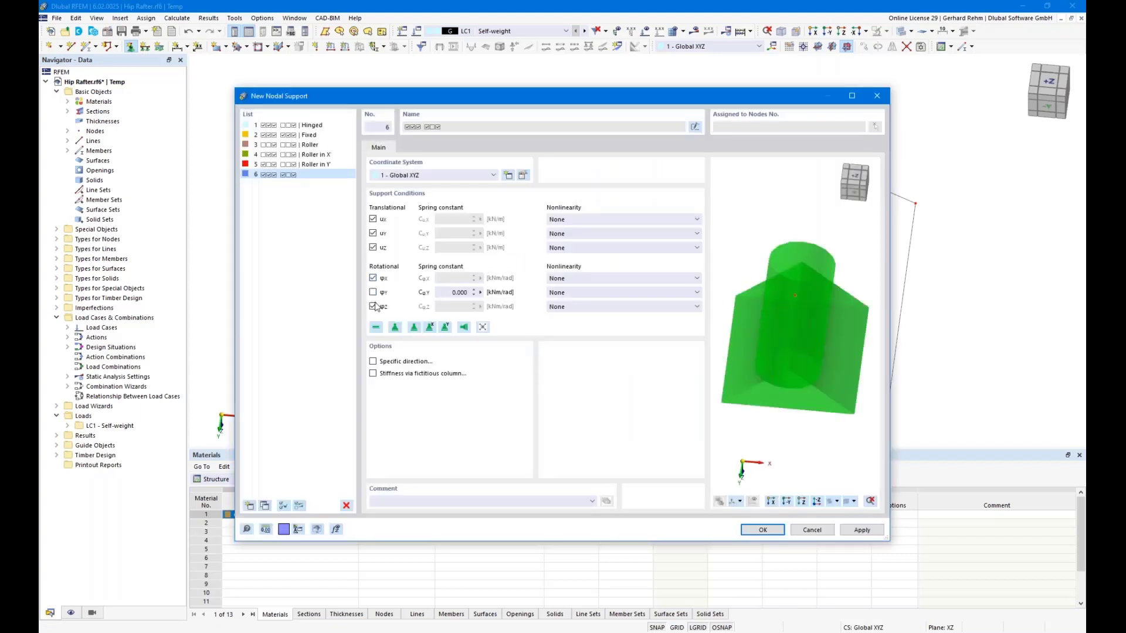
pyautogui.click(373, 306)
pyautogui.click(373, 361)
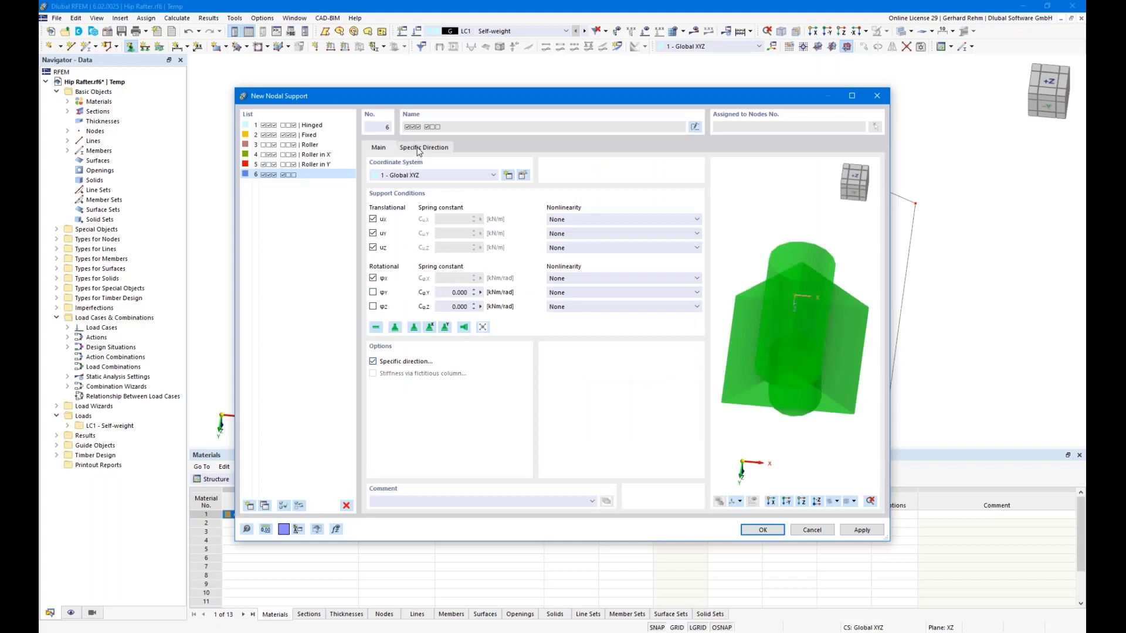
# - Rotate the support direction by -45° about Z' and assign the support to the rafter's node just above the eaves end
pyautogui.moveTo(567, 248); pyautogui.dragTo(640, 249)
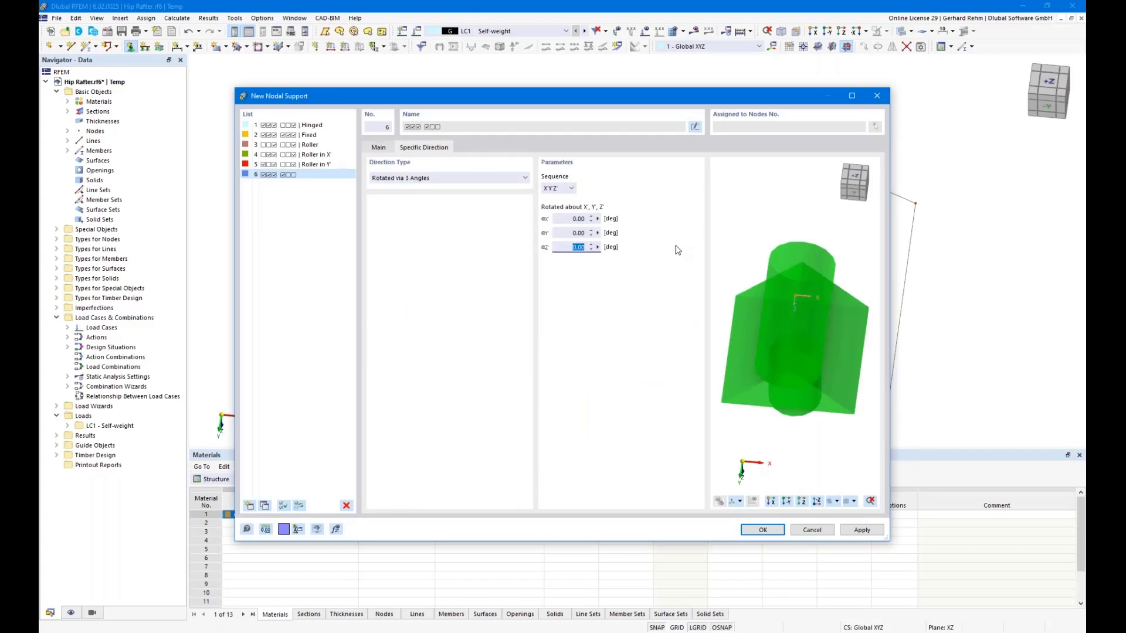
pyautogui.write('-45')
pyautogui.press('Return')
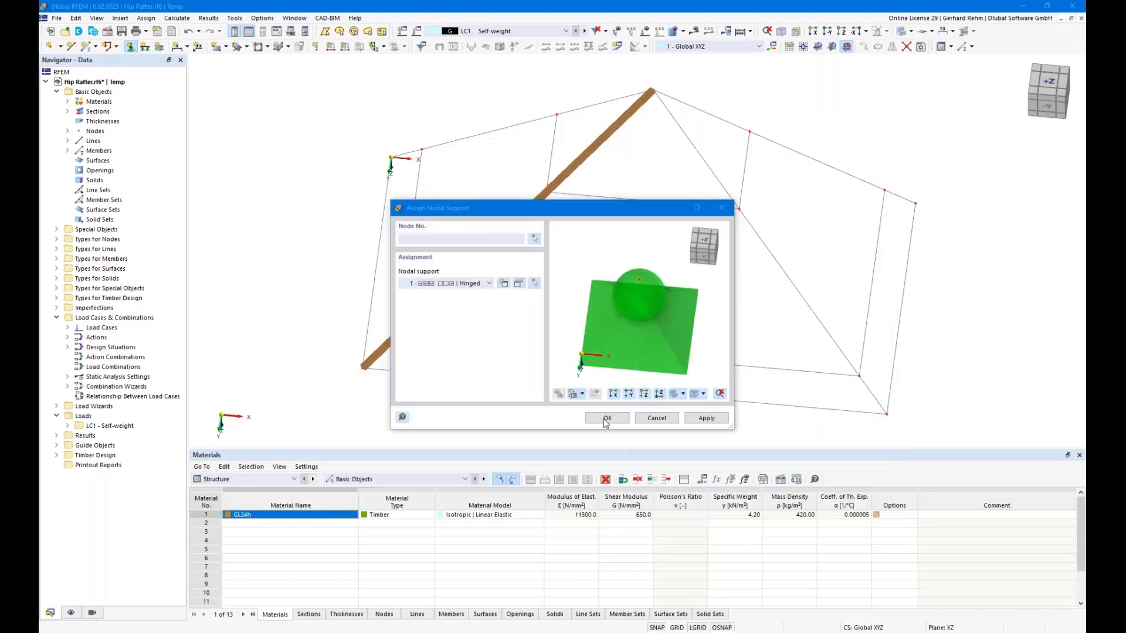
pyautogui.click(607, 419)
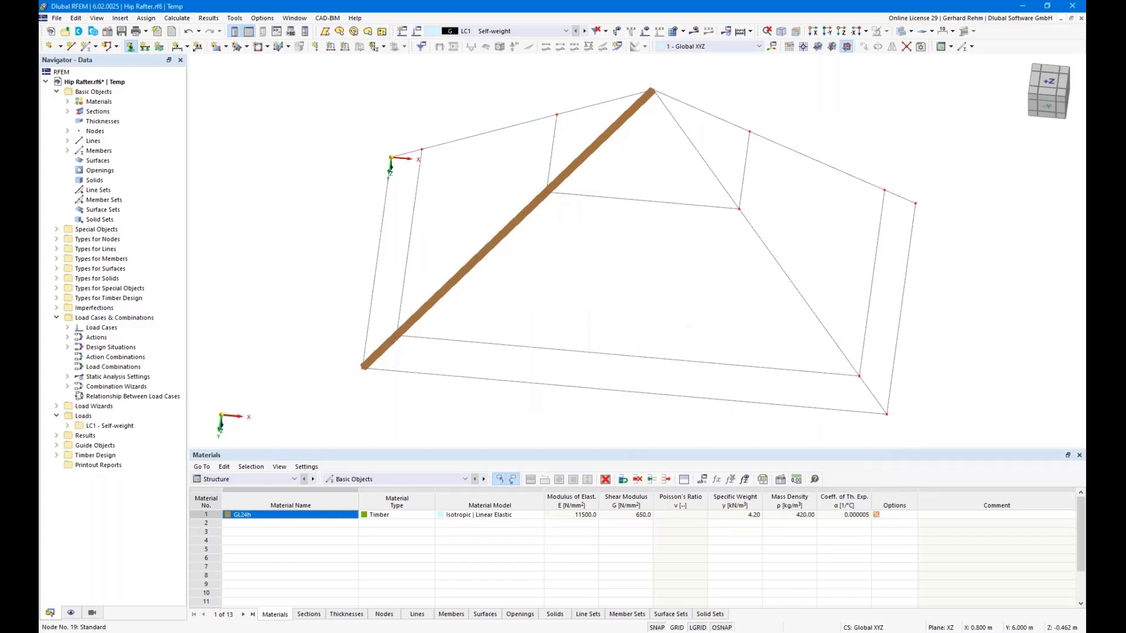
pyautogui.click(397, 333)
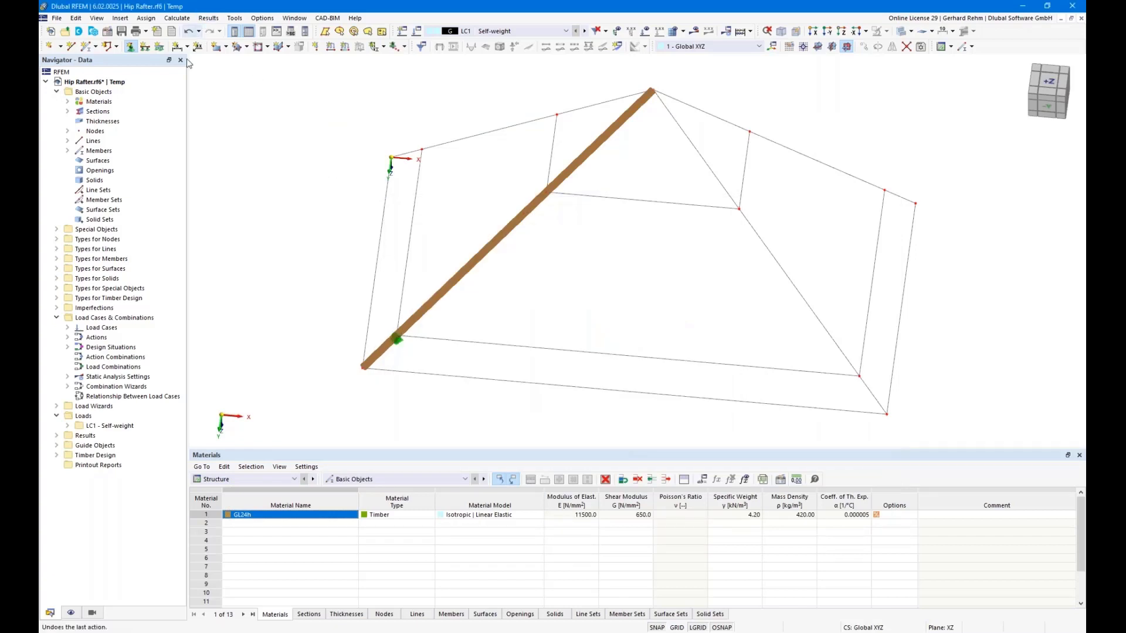
# - Define another nodal support with φX restrained, φZ free and a specific direction rotated by -45° about Z'
pyautogui.click(129, 48)
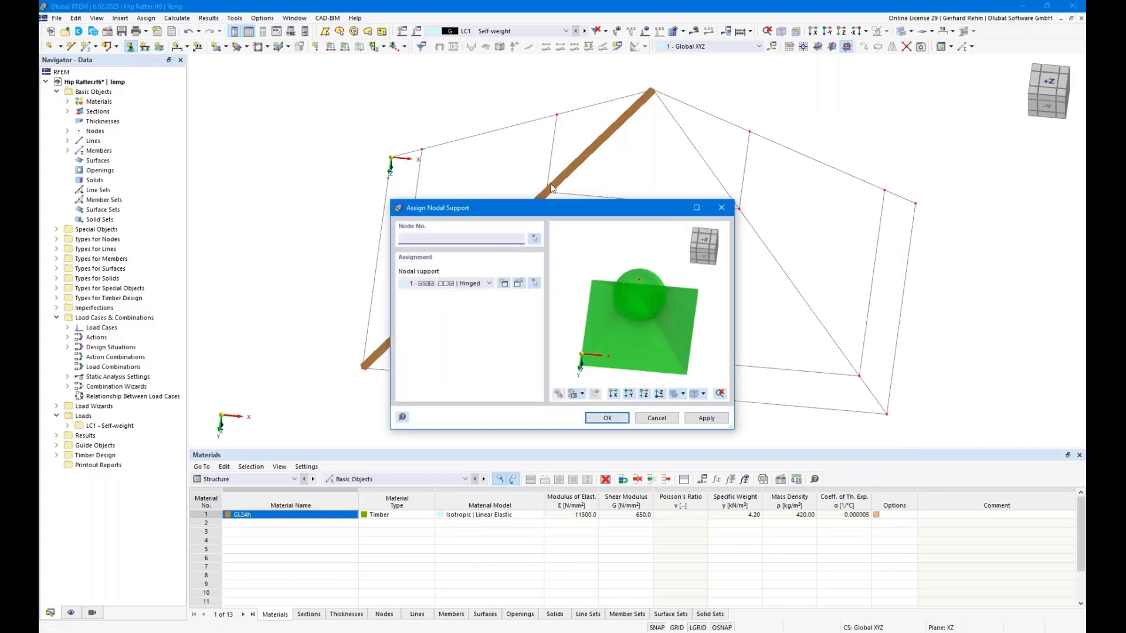
pyautogui.click(504, 284)
pyautogui.click(373, 306)
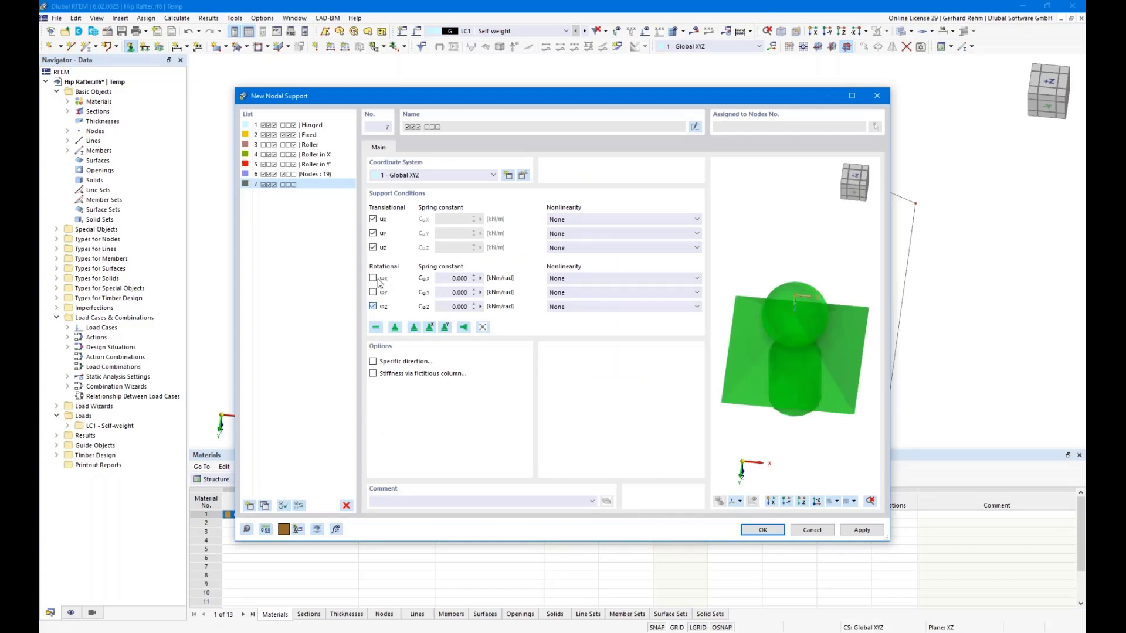
pyautogui.click(373, 278)
pyautogui.click(373, 361)
pyautogui.click(422, 148)
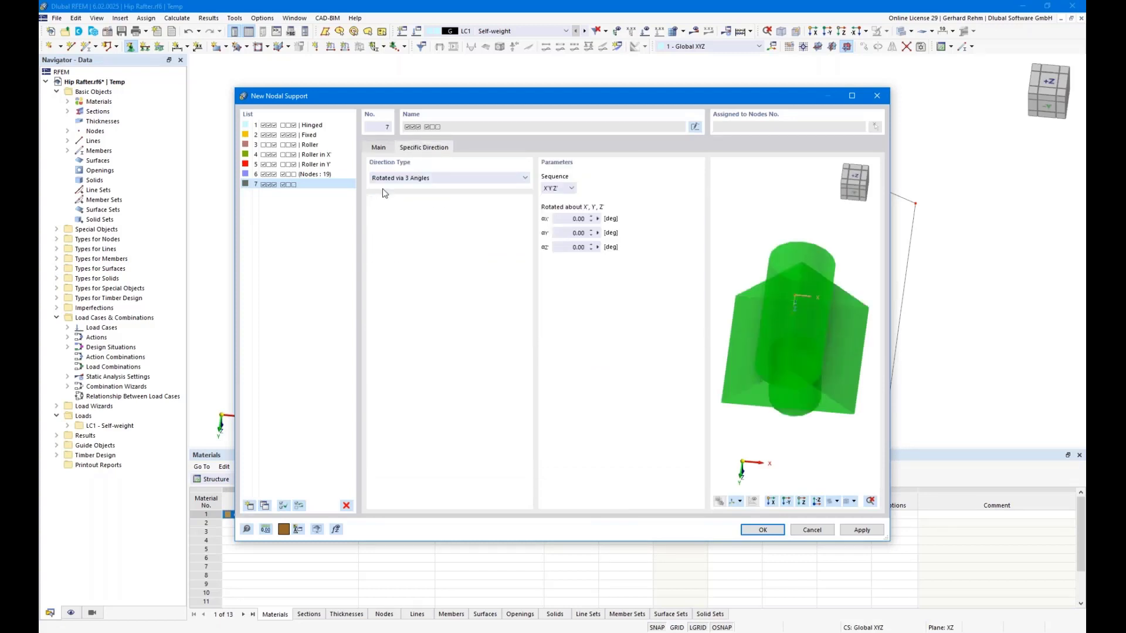
pyautogui.click(577, 247)
pyautogui.write('-45')
# - Release the second support's translation uX and assign this support to the rafter's middle node and apex node
pyautogui.click(379, 149)
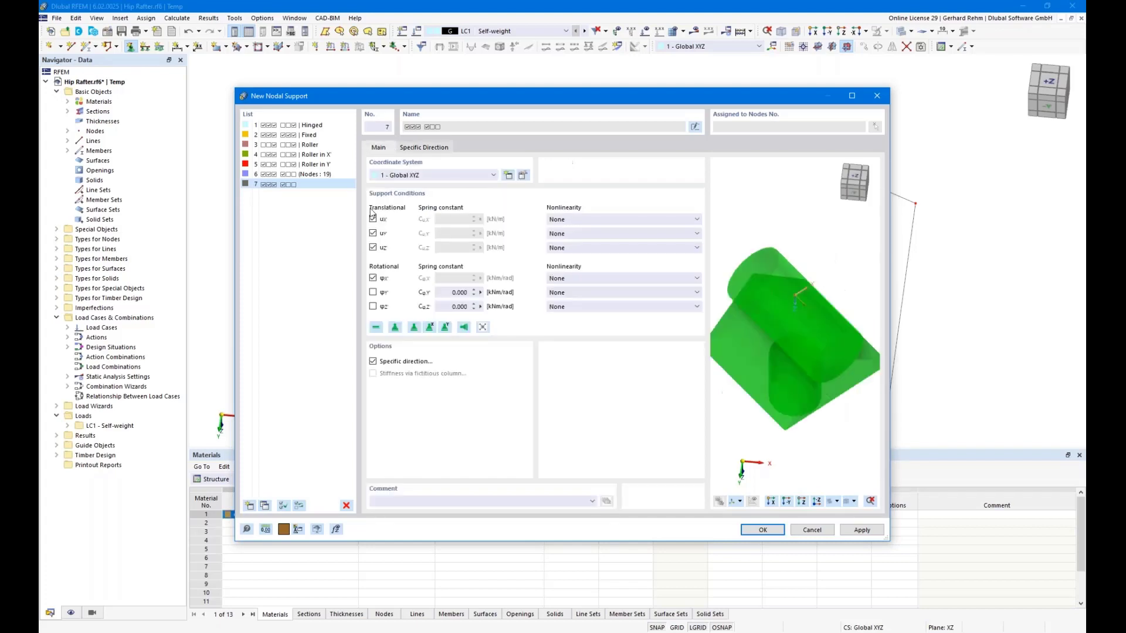
pyautogui.click(373, 220)
pyautogui.click(778, 530)
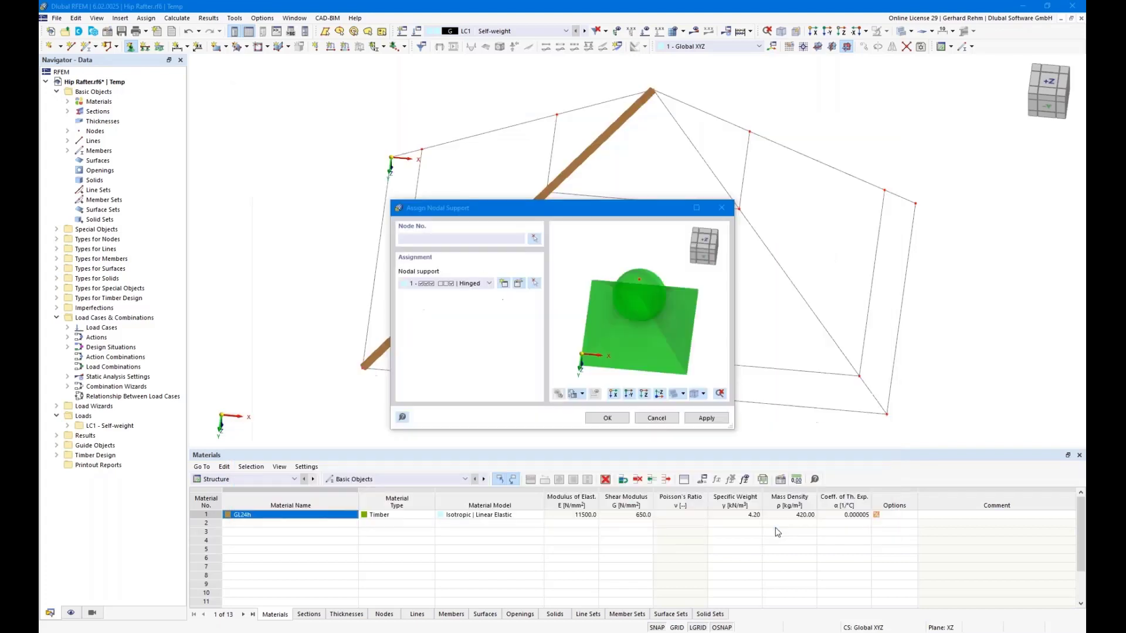
pyautogui.click(613, 420)
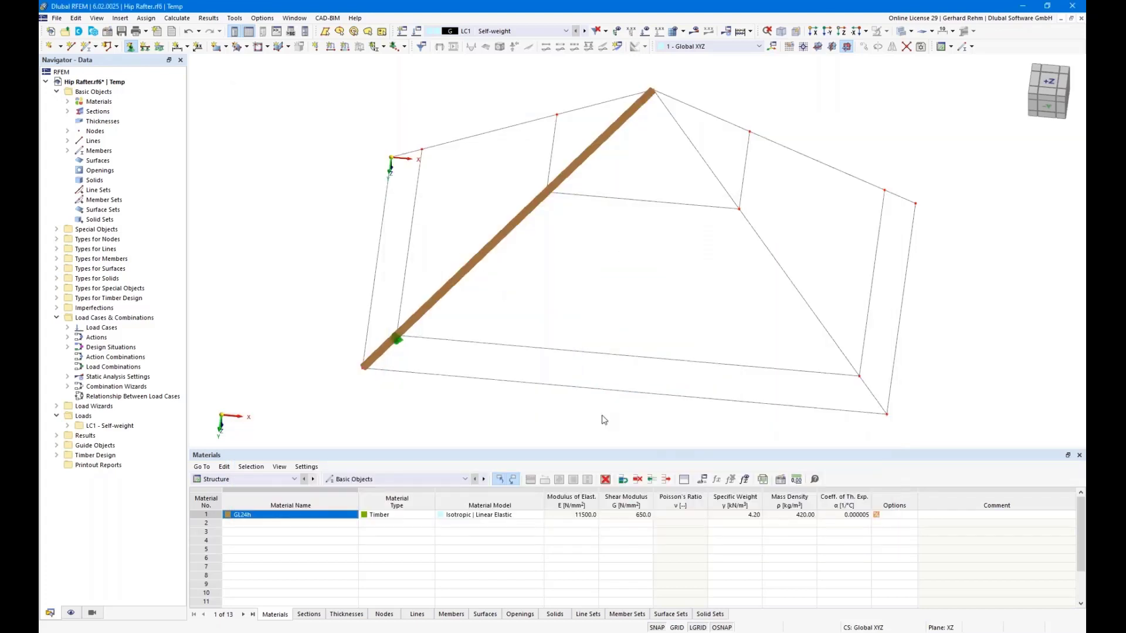
pyautogui.click(547, 194)
pyautogui.click(651, 91)
# - Examine the hip rafter and the orientation of its three supports in plan and 3D, ending in plan view
pyautogui.scroll(-3, 683, 244)
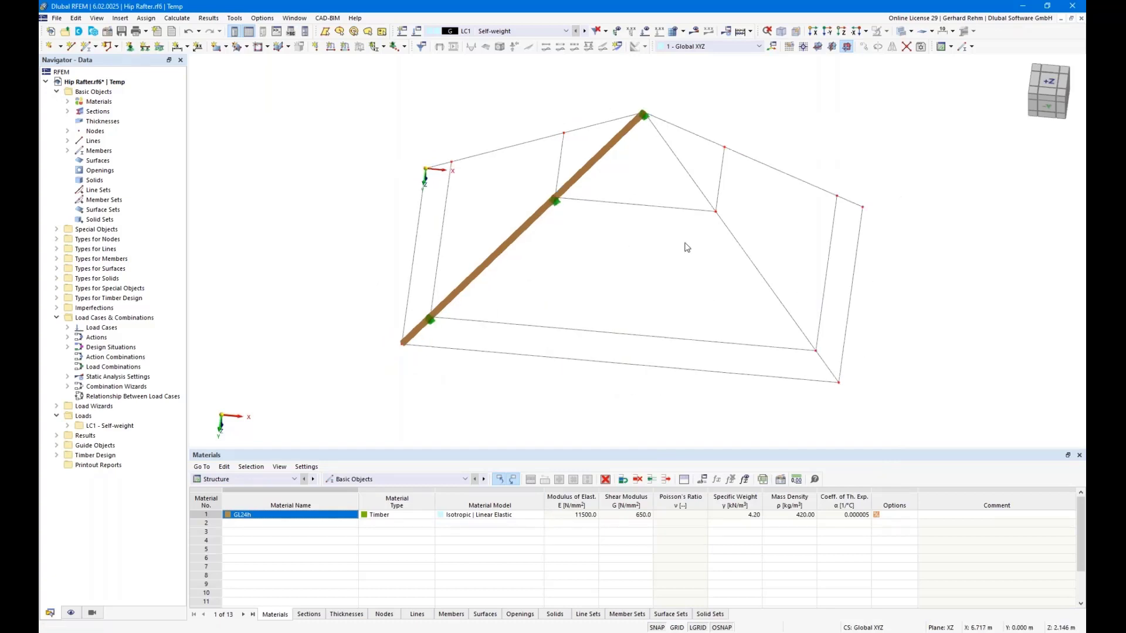
pyautogui.keyDown('ctrl'); pyautogui.moveTo(671, 299); pyautogui.dragTo(704, 276, button='middle'); pyautogui.keyUp('ctrl')
pyautogui.click(841, 31)
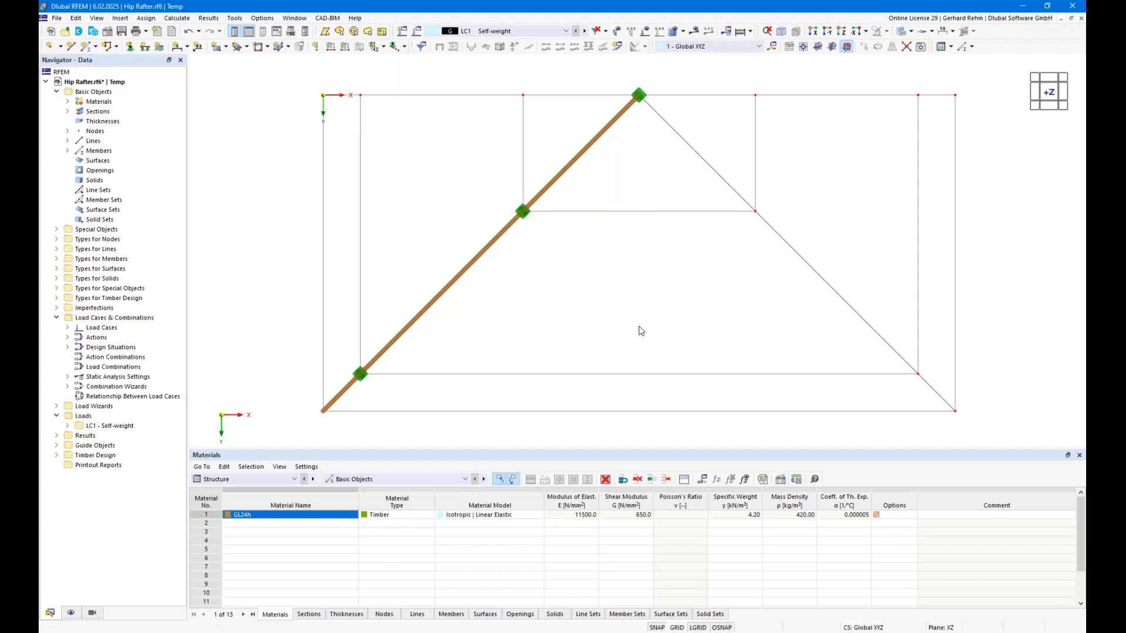
pyautogui.scroll(-1, 621, 303)
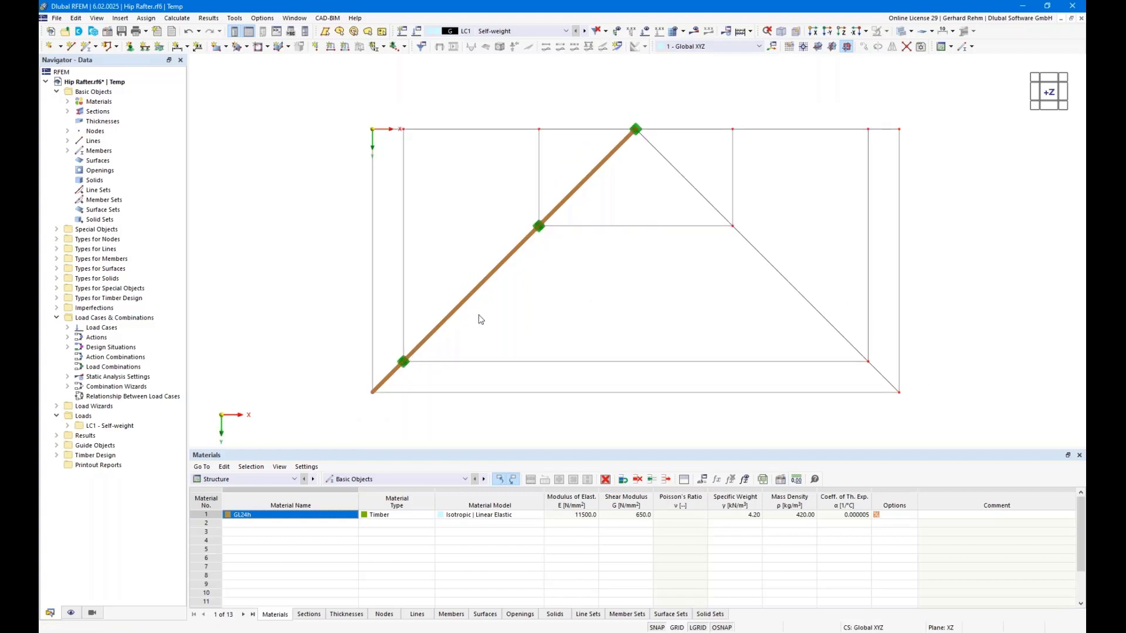
pyautogui.keyDown('ctrl'); pyautogui.moveTo(578, 329); pyautogui.dragTo(444, 293, button='middle'); pyautogui.keyUp('ctrl')
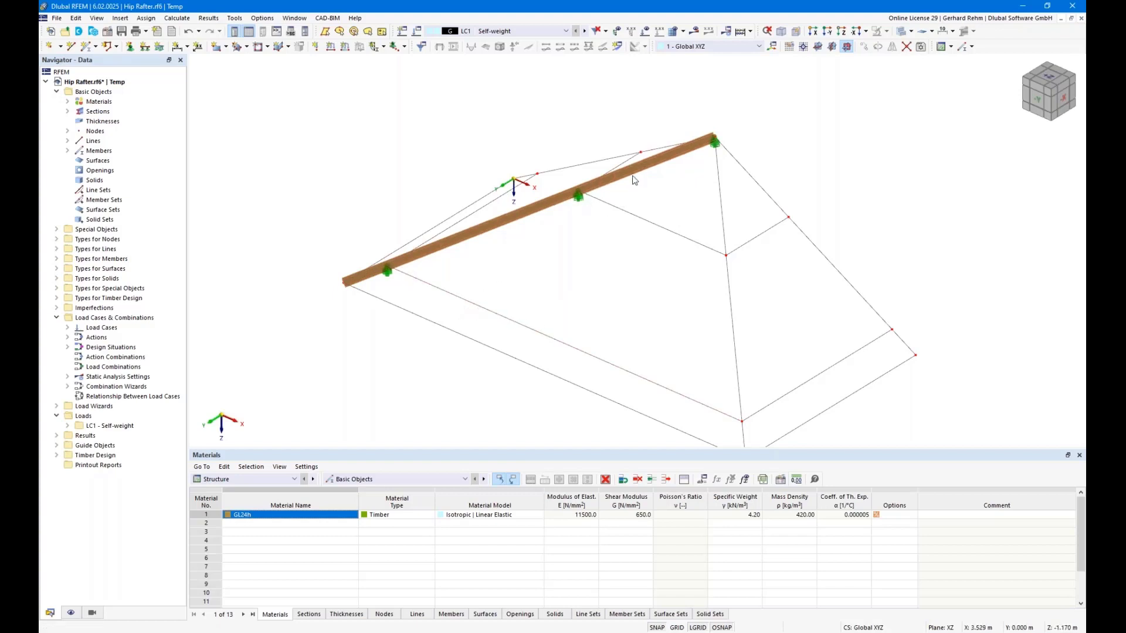
pyautogui.moveTo(552, 294)
pyautogui.keyDown('ctrl'); pyautogui.mouseDown(button='middle')
pyautogui.moveTo(608, 291)
pyautogui.moveTo(598, 284)
pyautogui.moveTo(568, 298)
pyautogui.mouseUp(button='middle'); pyautogui.keyUp('ctrl')
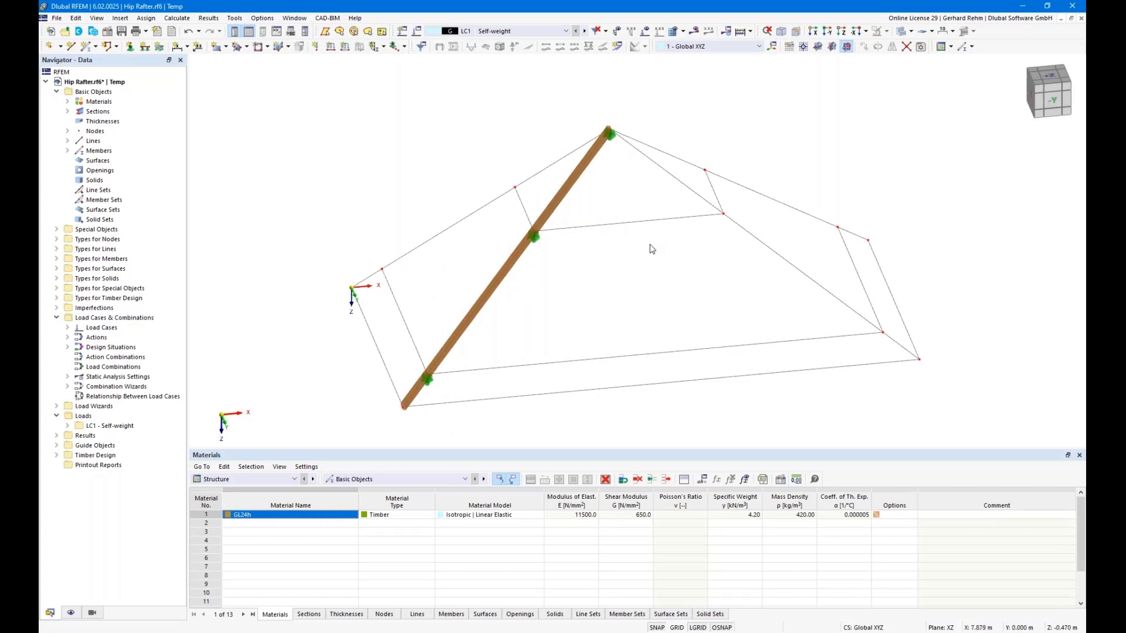
pyautogui.click(837, 37)
pyautogui.scroll(-2, 543, 243)
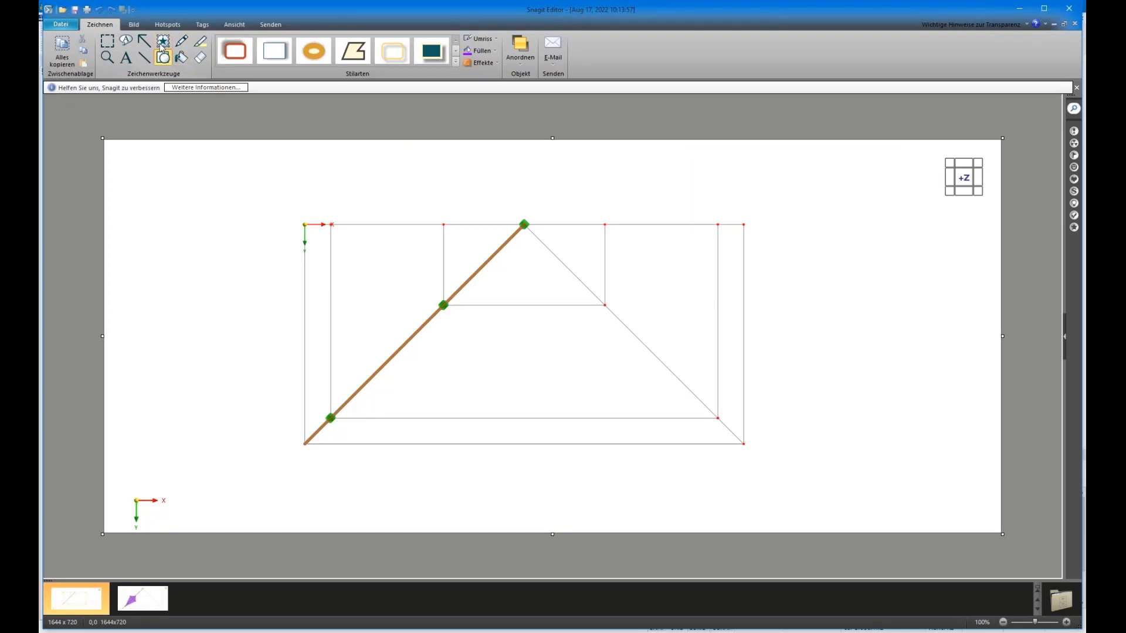
# - In Snagit Editor, stamp a small red X on the plan image in the side roof area beside the rafter's lower span
pyautogui.click(162, 42)
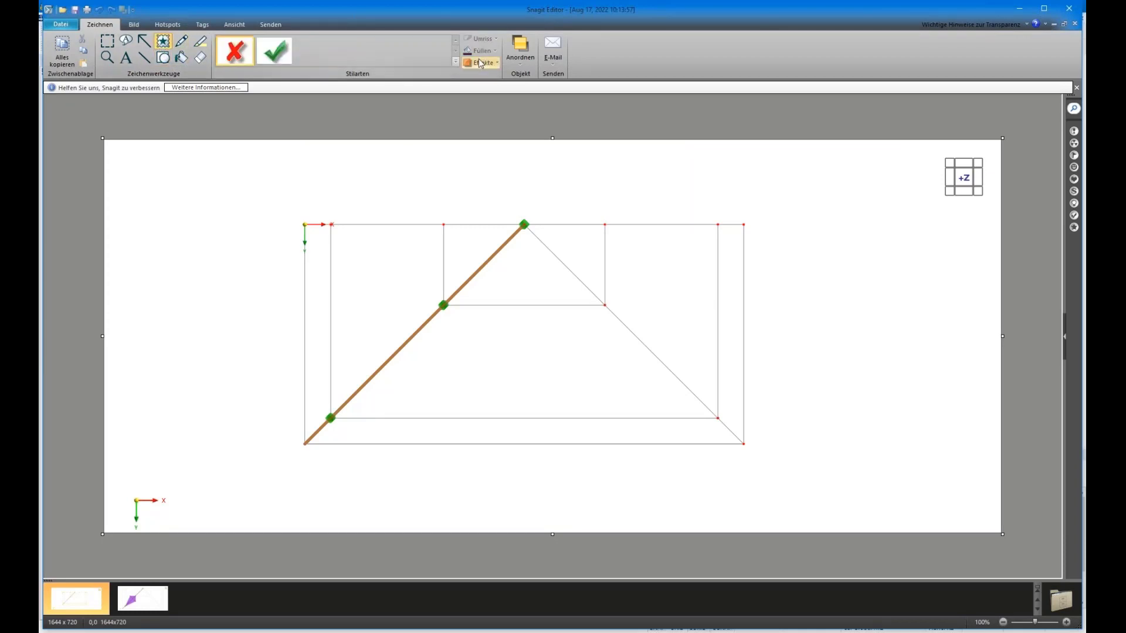
pyautogui.click(370, 305)
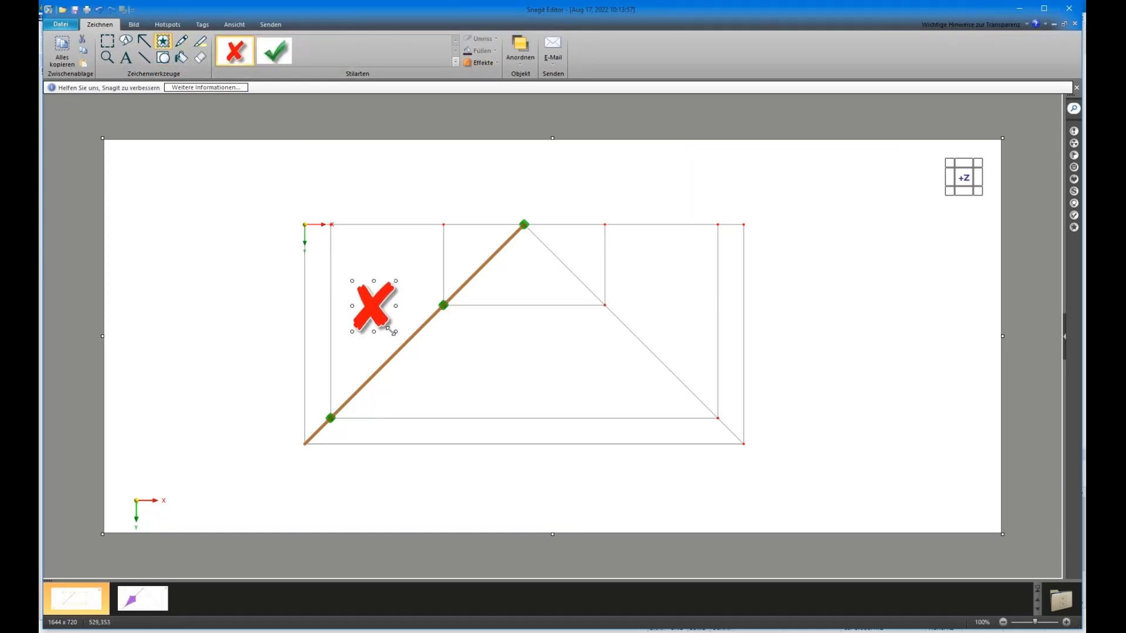
pyautogui.moveTo(392, 331); pyautogui.dragTo(380, 307)
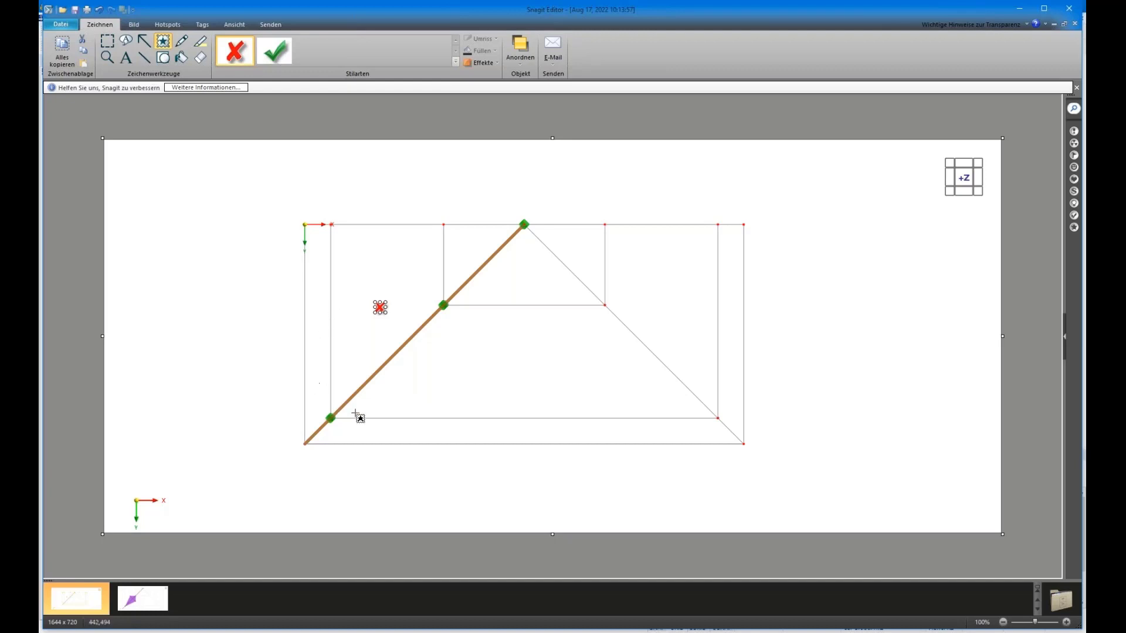
pyautogui.click(445, 357)
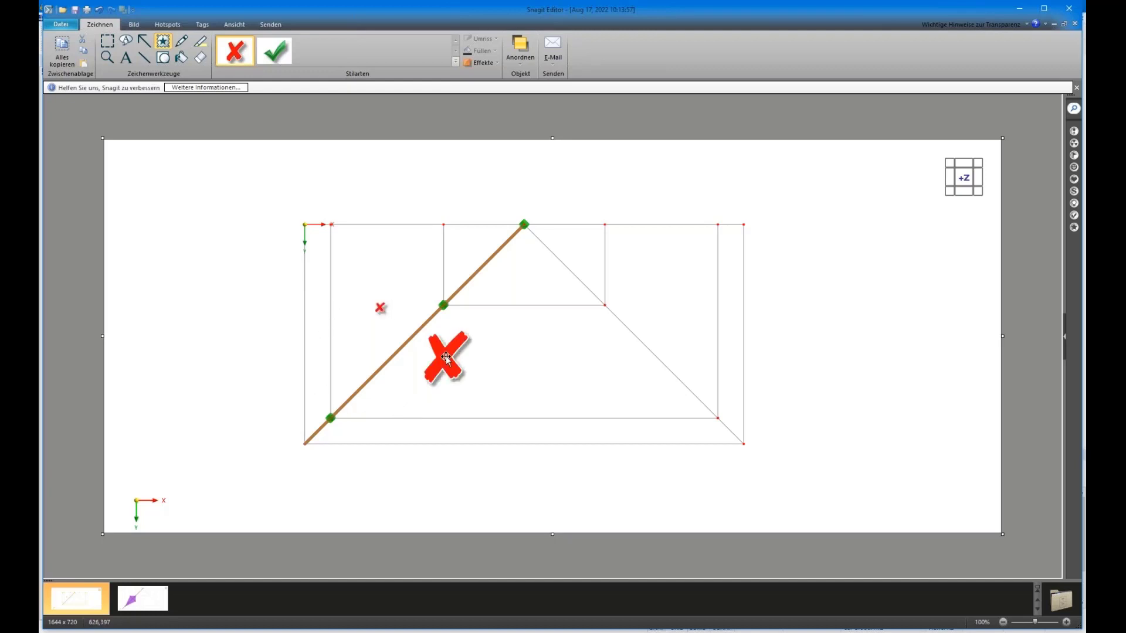
pyautogui.press('Delete')
pyautogui.click(380, 306)
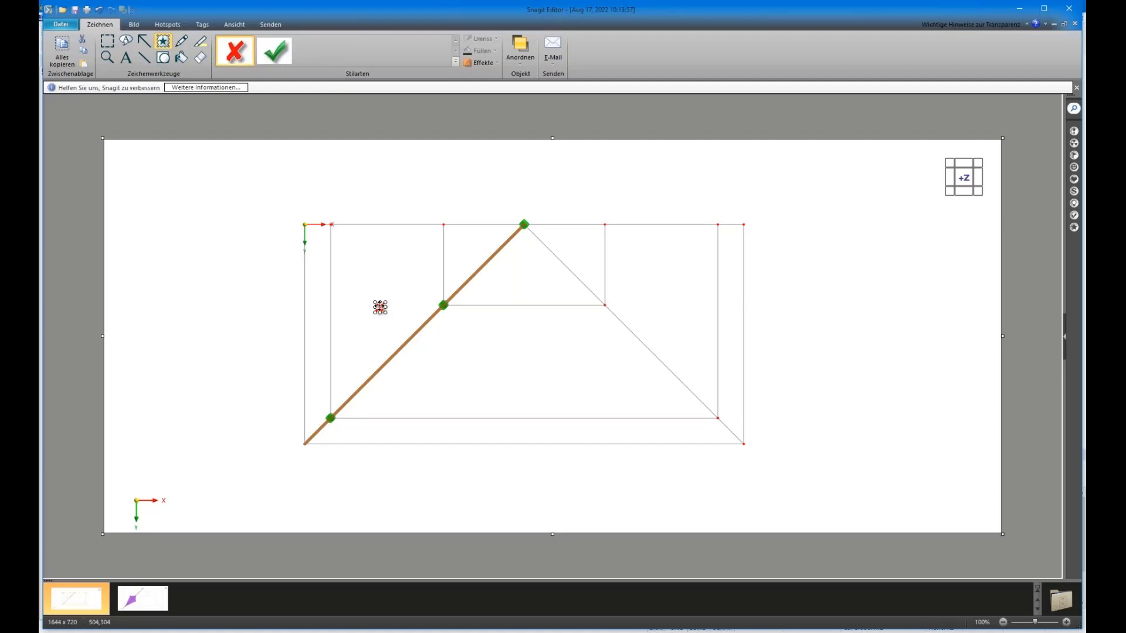
# - Stamp a second red X in the front roof area opposite the first and connect both X marks with a red line
pyautogui.moveTo(380, 307); pyautogui.dragTo(445, 373)
pyautogui.click(509, 346)
pyautogui.click(444, 372)
pyautogui.click(143, 57)
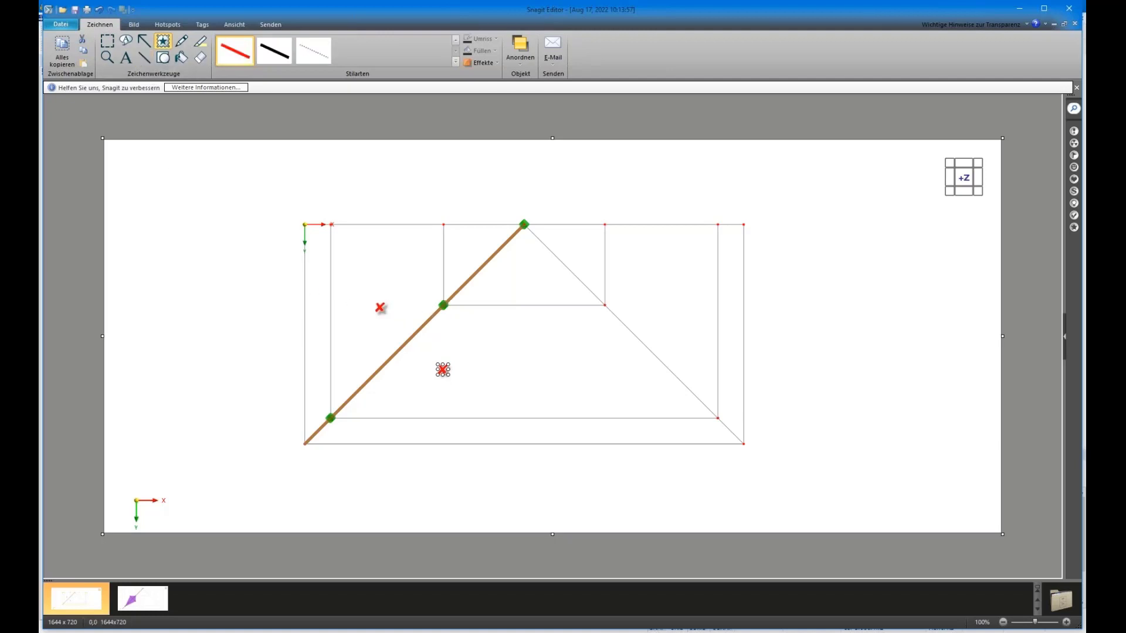
pyautogui.moveTo(387, 319); pyautogui.dragTo(443, 370)
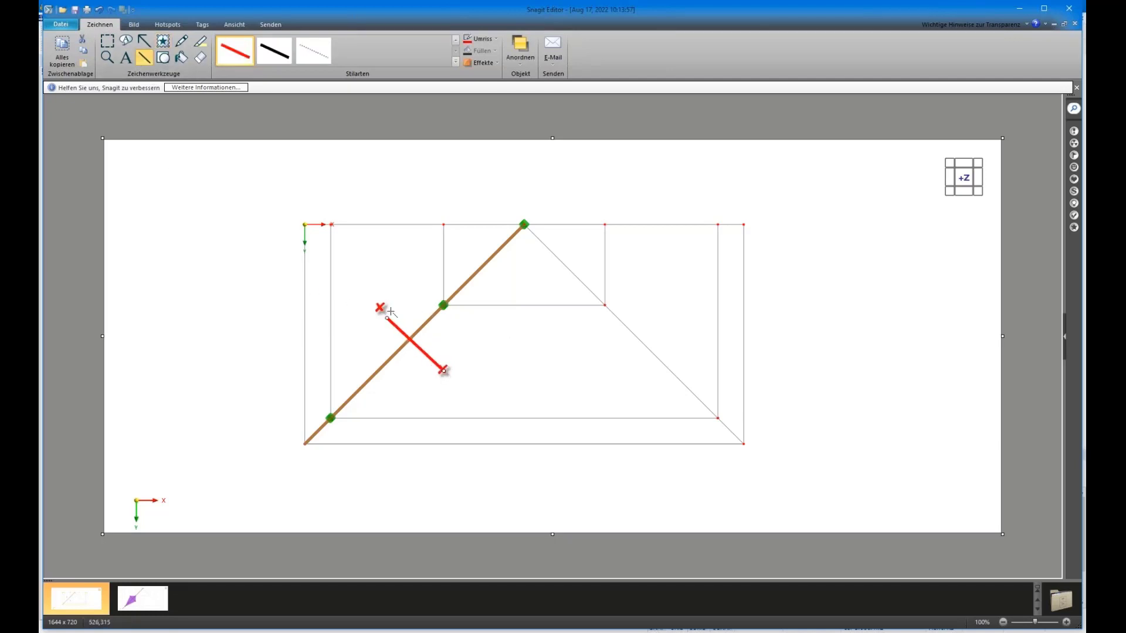
pyautogui.moveTo(386, 316); pyautogui.dragTo(379, 305)
# - Draw a filled purple polygon through the rafter's lower support, the side-roof X, the middle support and the front-roof X
pyautogui.click(163, 57)
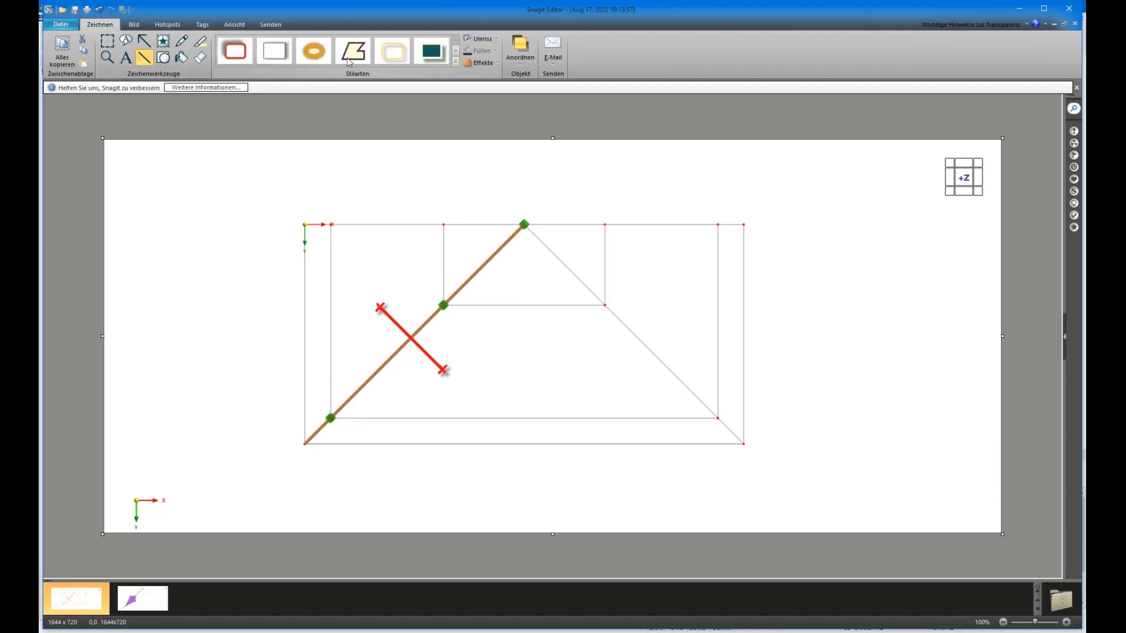
pyautogui.click(456, 62)
pyautogui.click(235, 154)
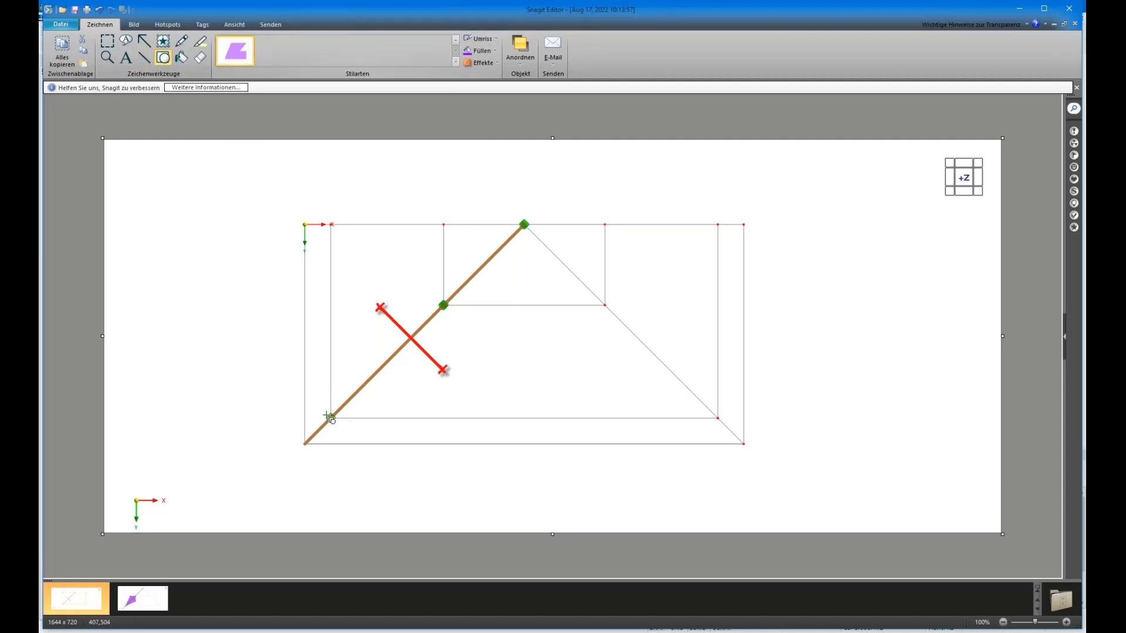
pyautogui.click(332, 417)
pyautogui.click(380, 307)
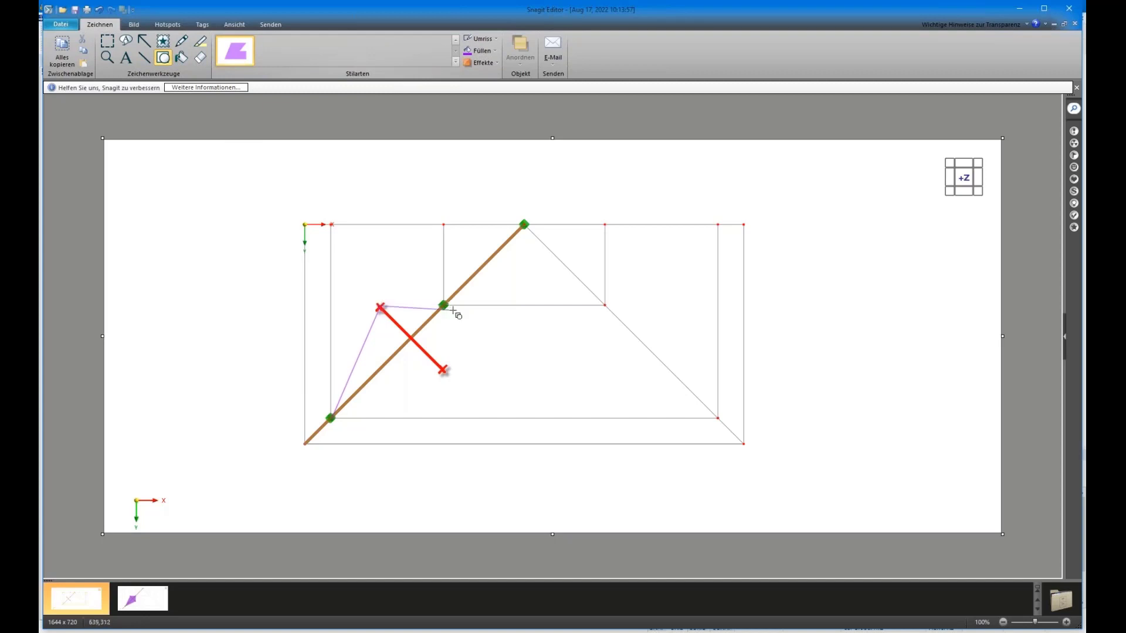
pyautogui.click(444, 305)
pyautogui.doubleClick(442, 370)
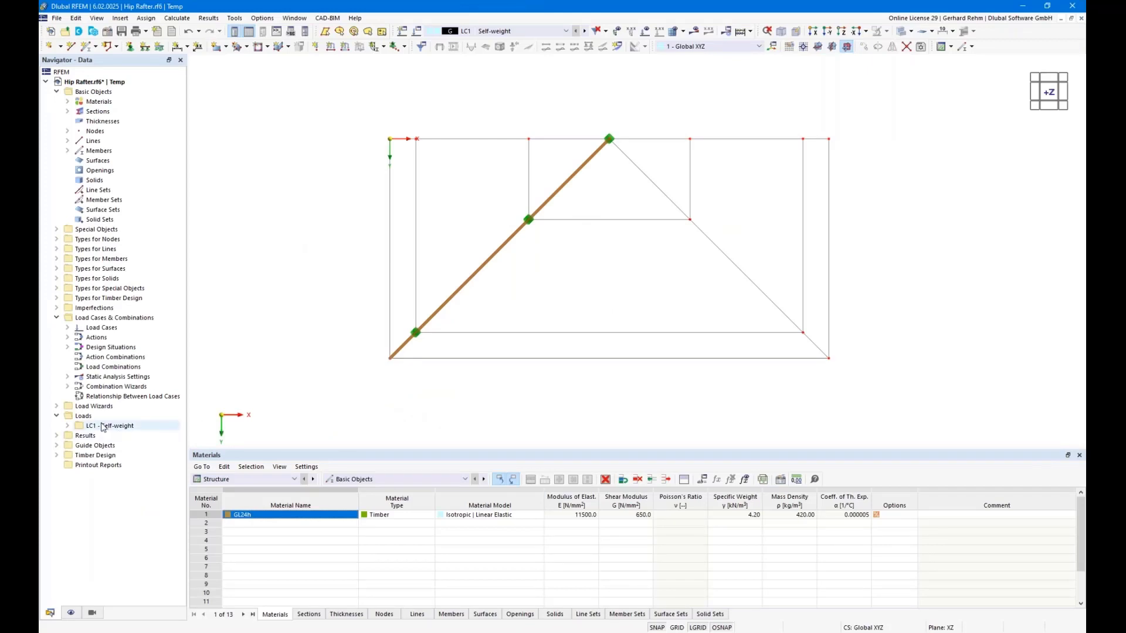
# - In RFEM, examine the main and geometry settings of the Member Loads from Area Load wizard without creating a load
pyautogui.click(56, 407)
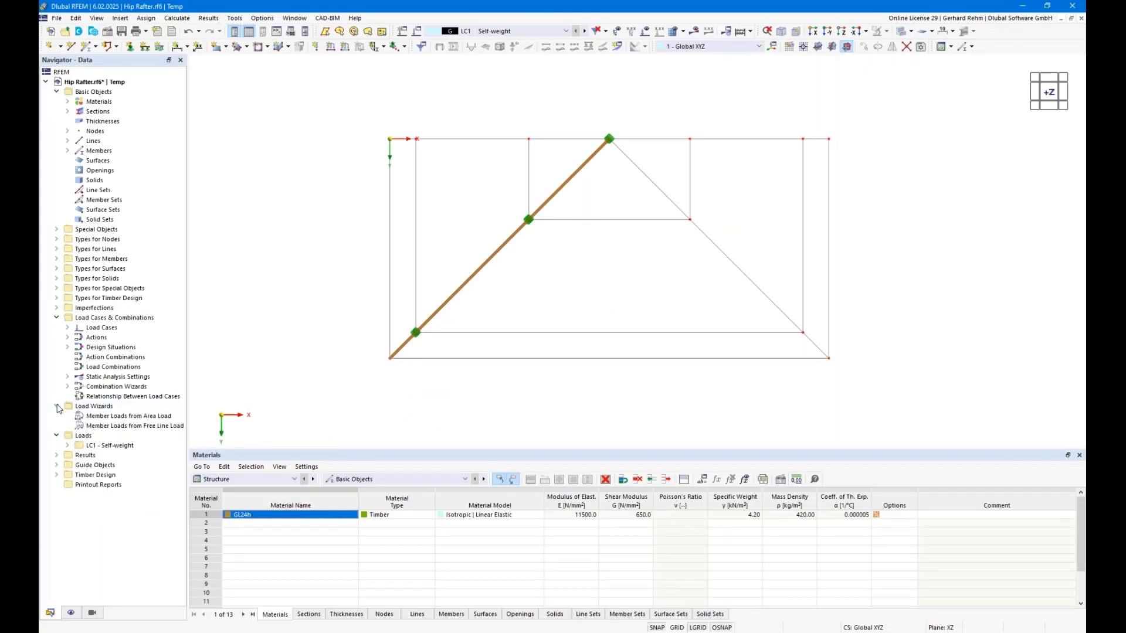
pyautogui.click(120, 416)
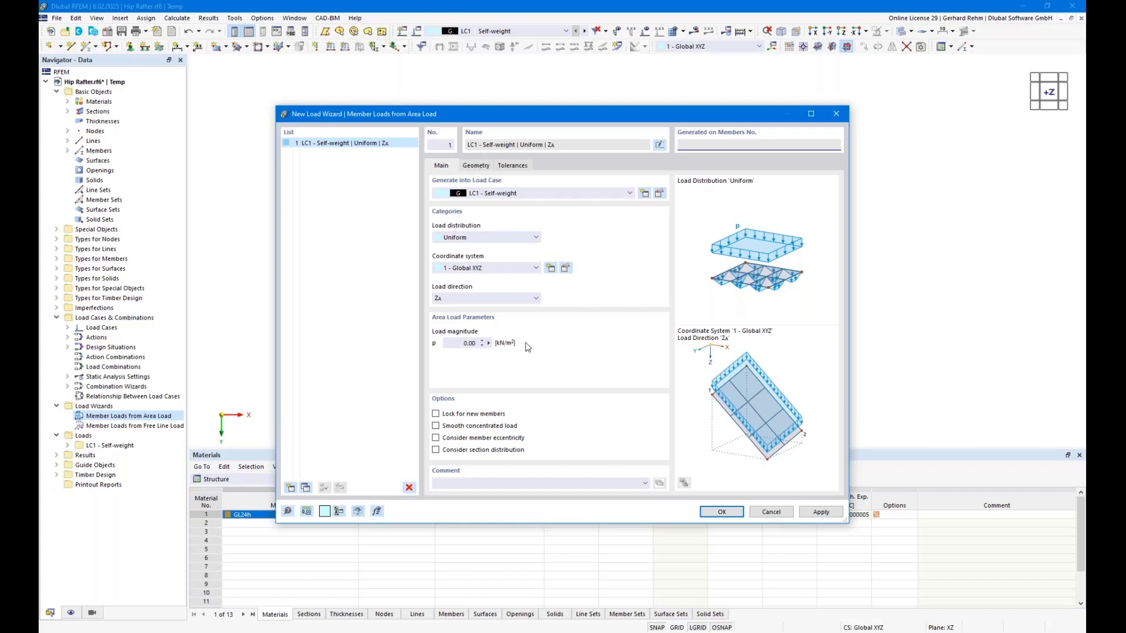
pyautogui.click(475, 165)
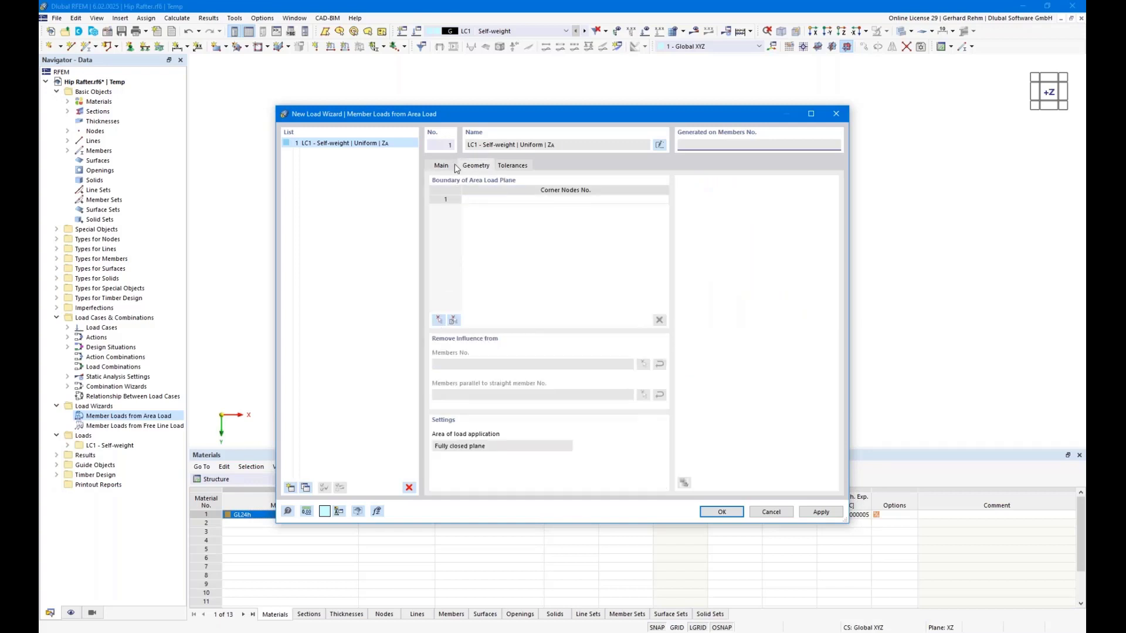
pyautogui.moveTo(461, 114); pyautogui.dragTo(666, 84)
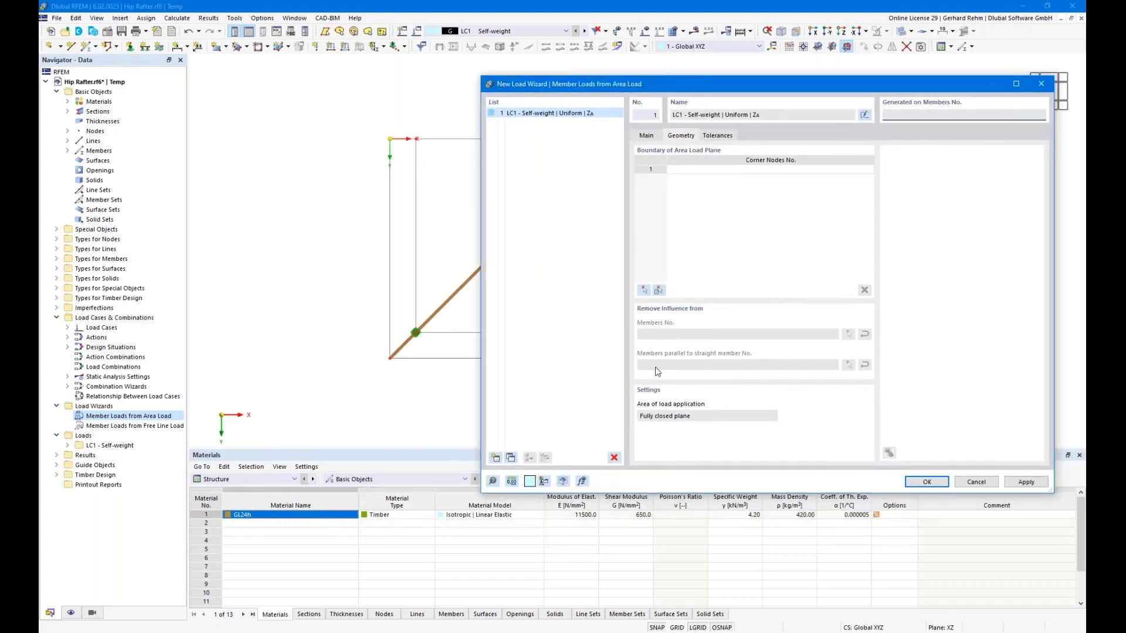
pyautogui.moveTo(561, 78); pyautogui.dragTo(733, 205)
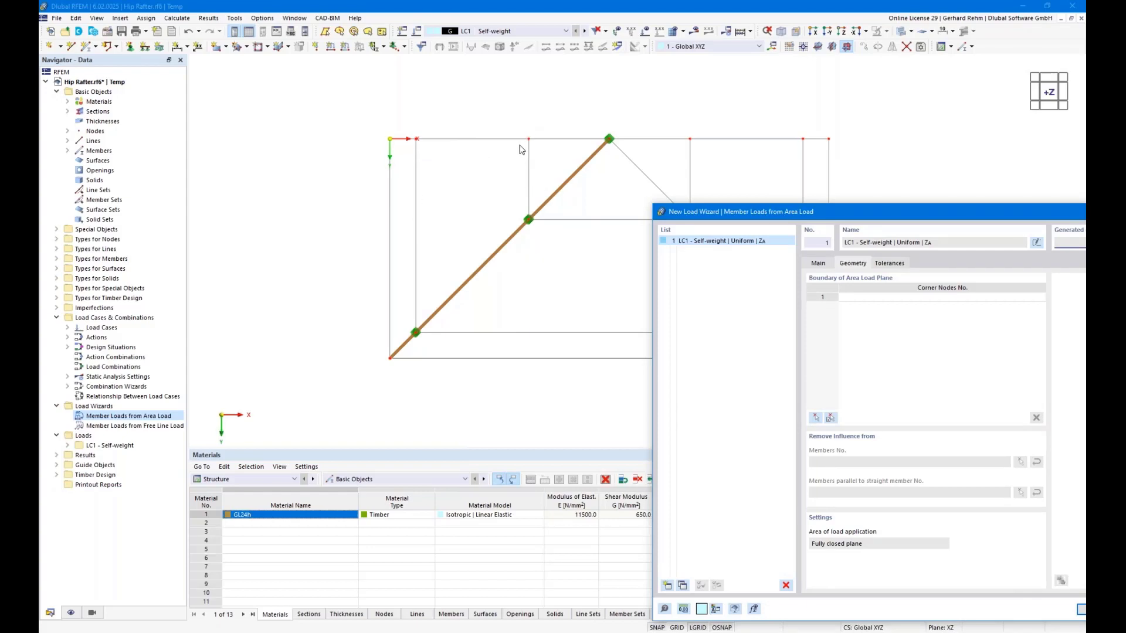
pyautogui.moveTo(681, 207); pyautogui.dragTo(626, 74)
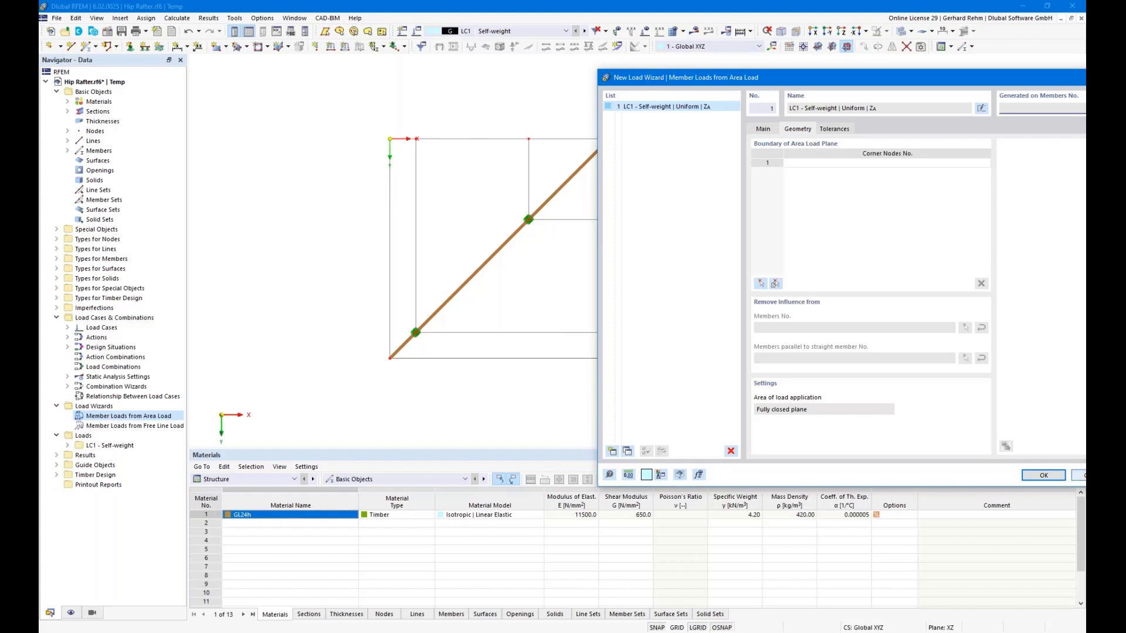
pyautogui.click(1080, 475)
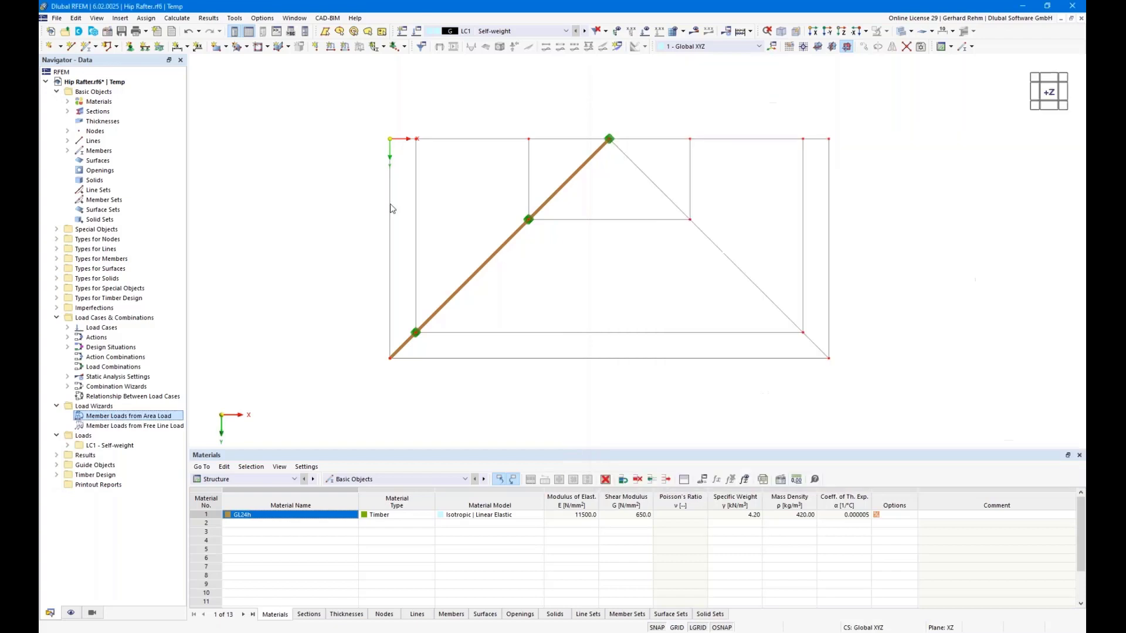
# - Create a boundary-line surface with stiffness type Load Transfer over the triangular side roof, bounded by eaves, ridge line and both rafter spans
pyautogui.click(227, 48)
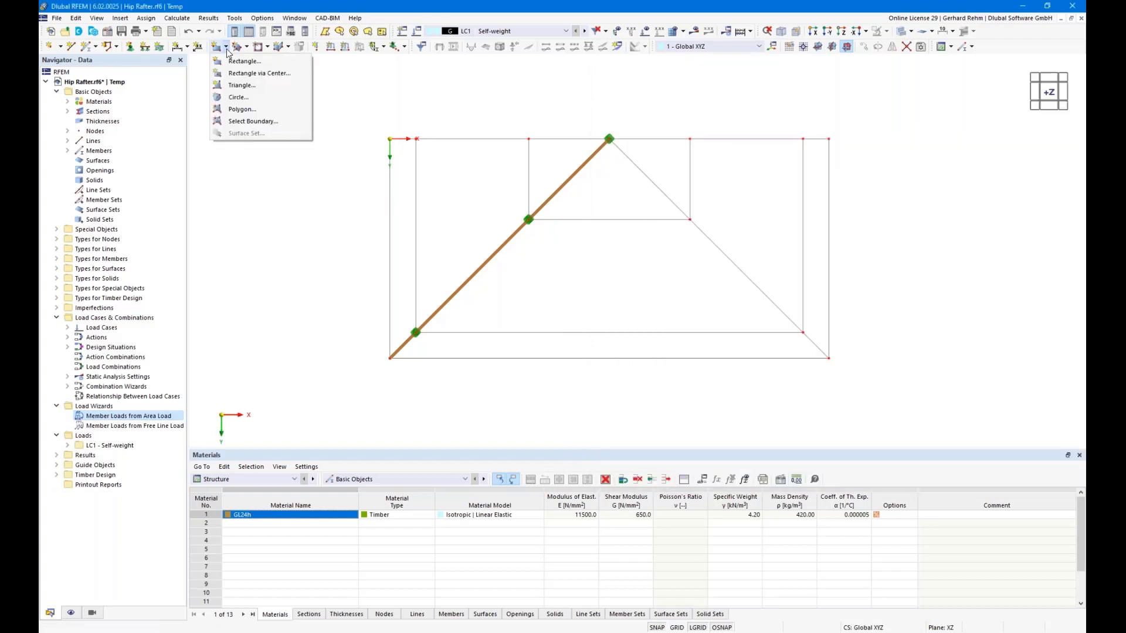
pyautogui.click(241, 122)
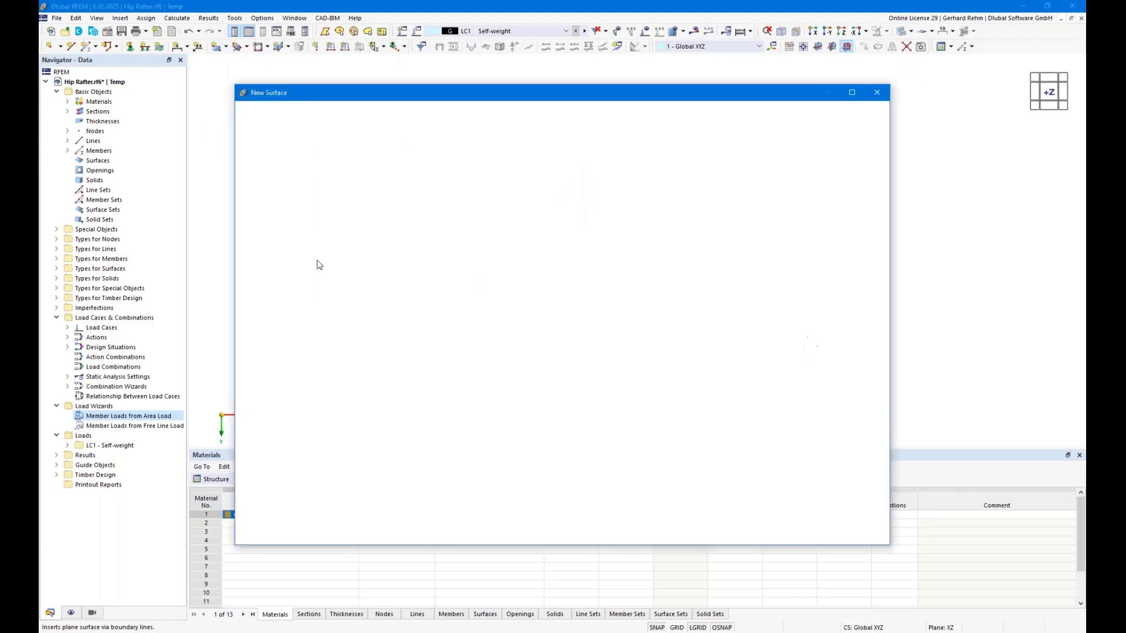
pyautogui.click(287, 173)
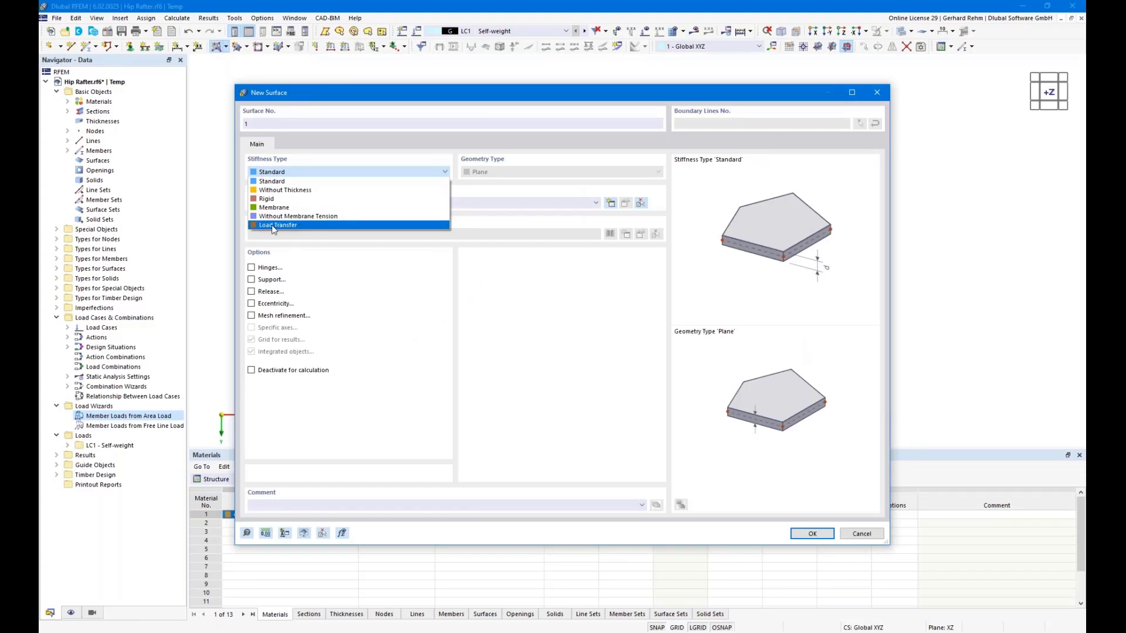
pyautogui.click(272, 226)
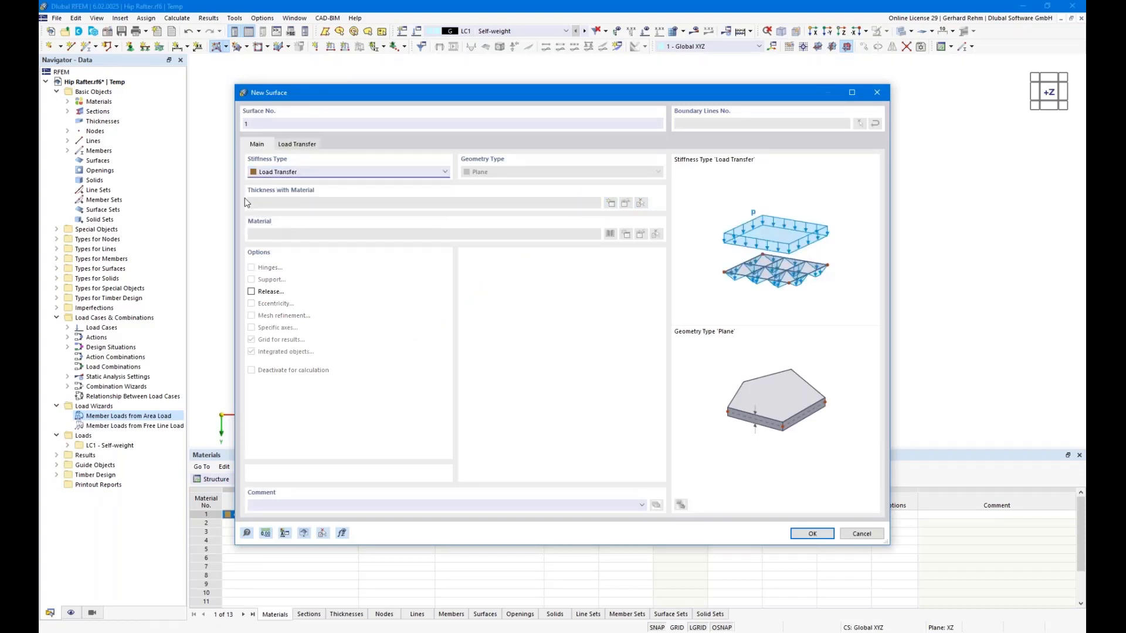
pyautogui.click(803, 534)
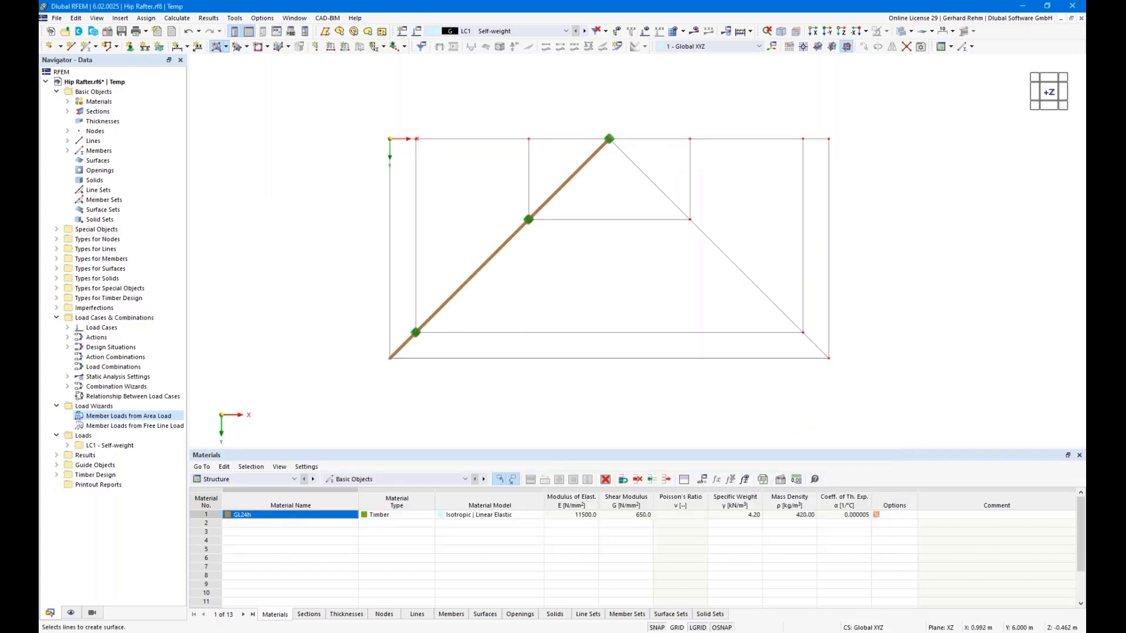
pyautogui.click(390, 246)
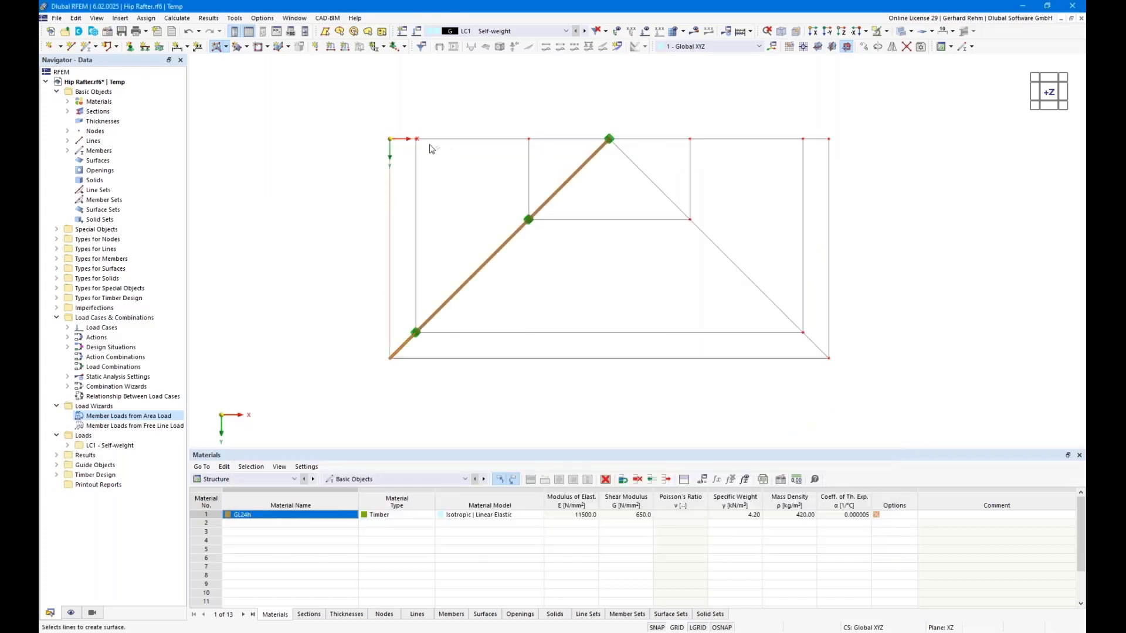
pyautogui.click(558, 139)
pyautogui.click(573, 174)
pyautogui.click(494, 255)
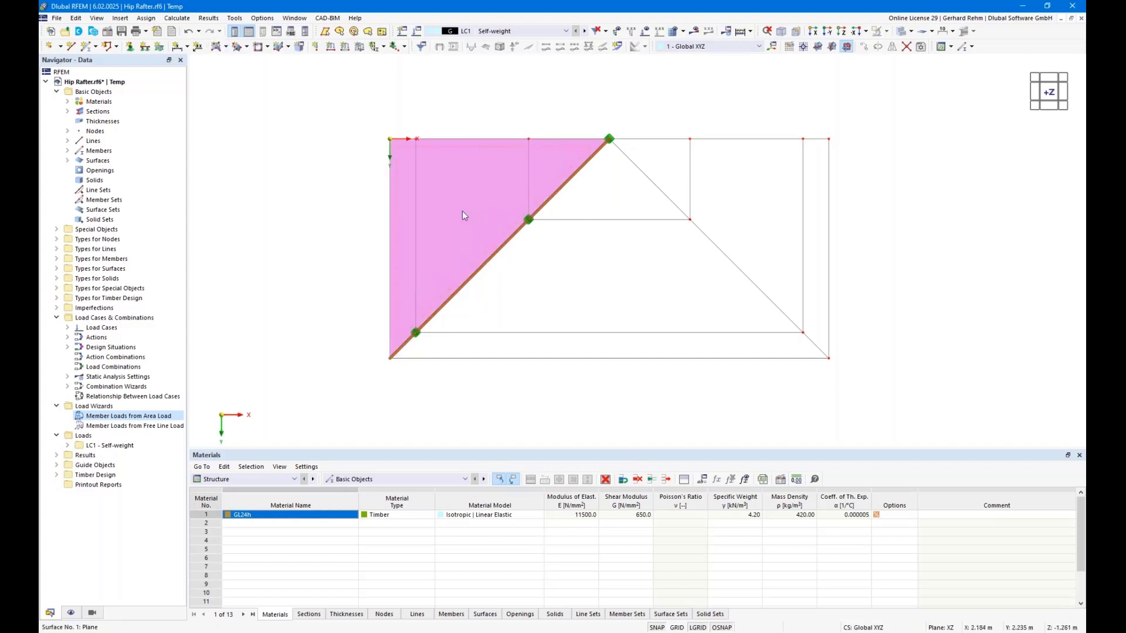
# - Define surface 2 by boundary lines with stiffness type Load Transfer
pyautogui.click(216, 46)
pyautogui.click(823, 534)
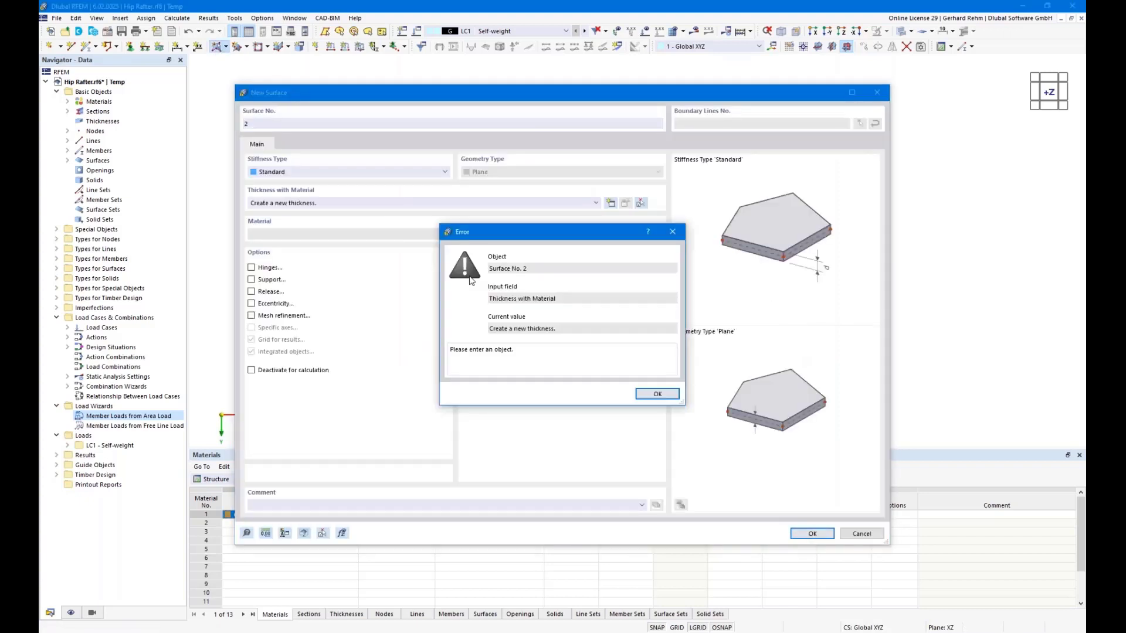
pyautogui.click(663, 392)
pyautogui.click(295, 171)
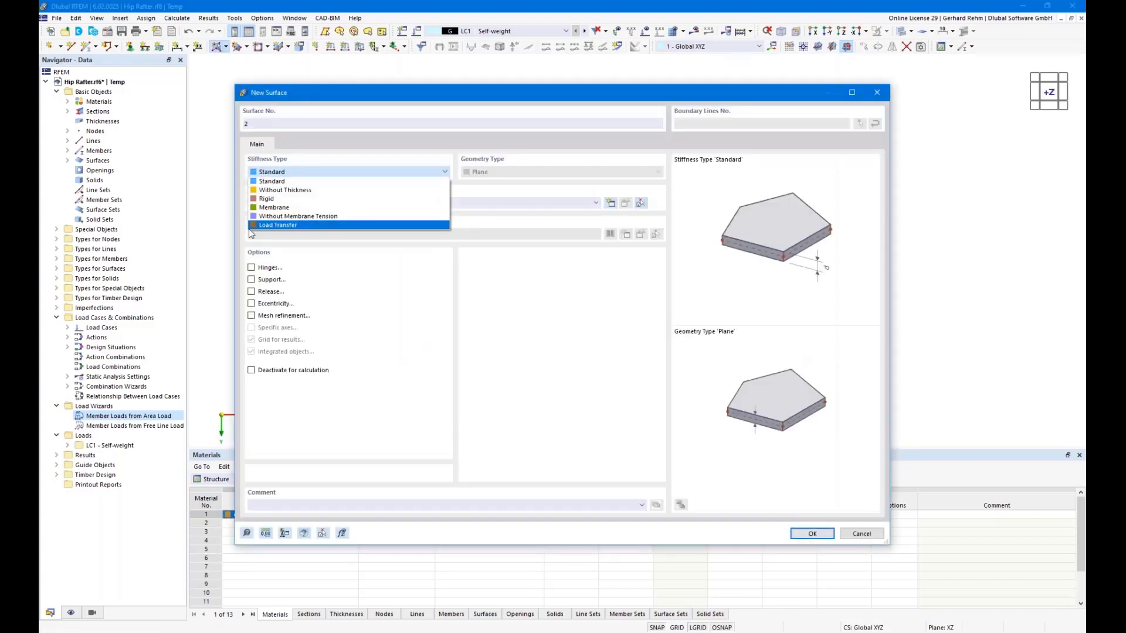
pyautogui.click(281, 228)
pyautogui.click(811, 533)
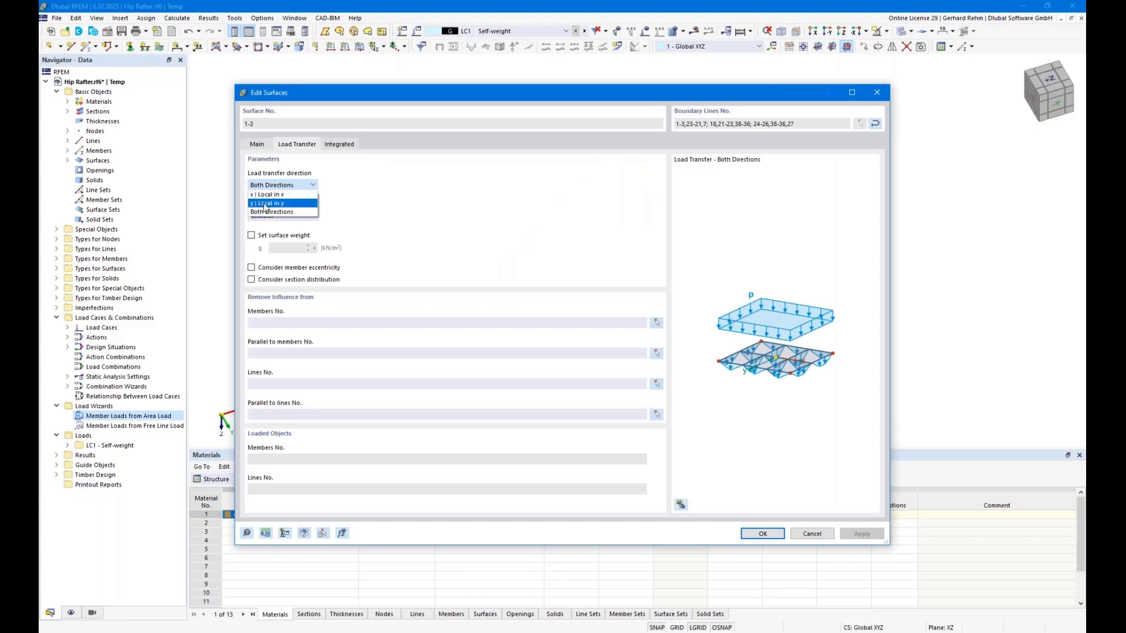
# - Try to switch the load transfer direction of roof surfaces 1-3 to y | Local in y
pyautogui.click(493, 95)
pyautogui.moveTo(514, 92); pyautogui.dragTo(844, 78)
pyautogui.click(606, 204)
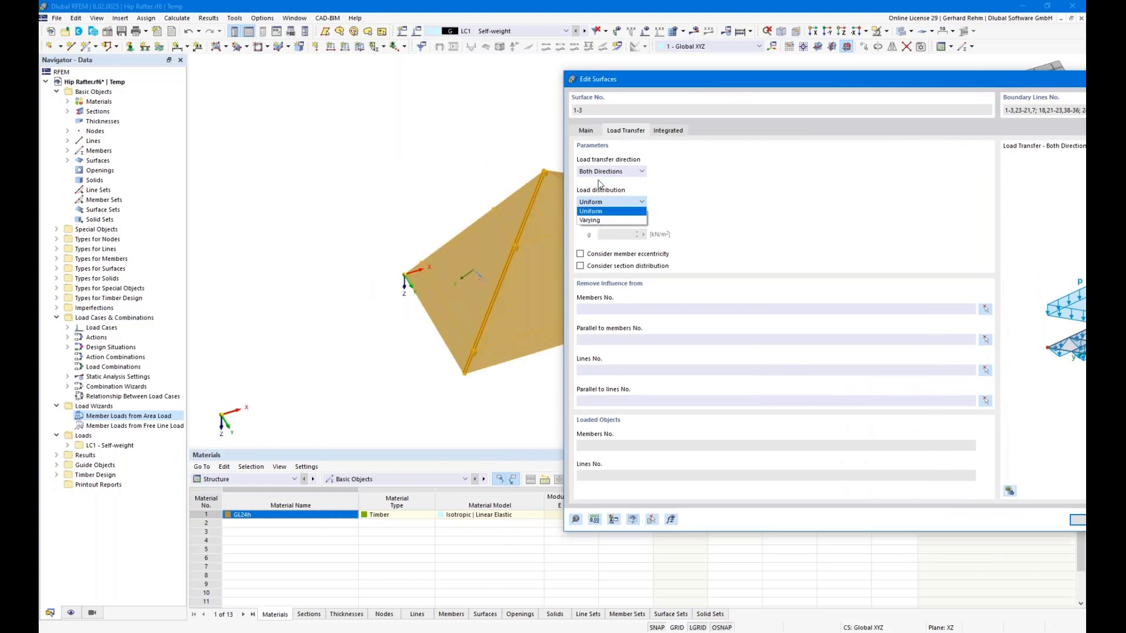
pyautogui.click(610, 171)
pyautogui.click(598, 190)
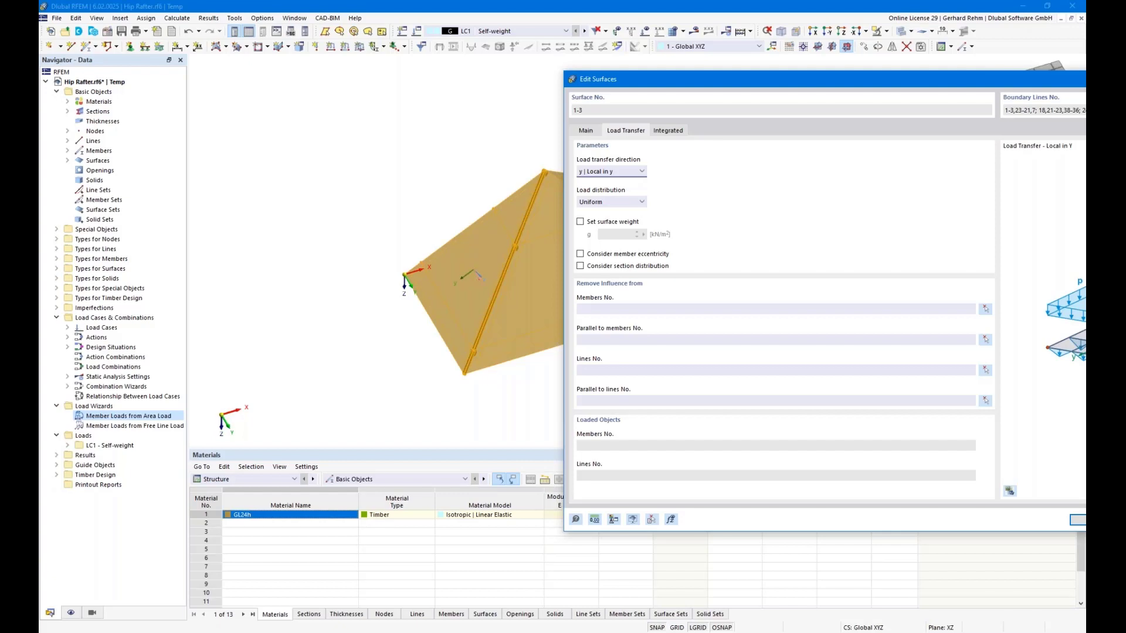
pyautogui.click(1080, 520)
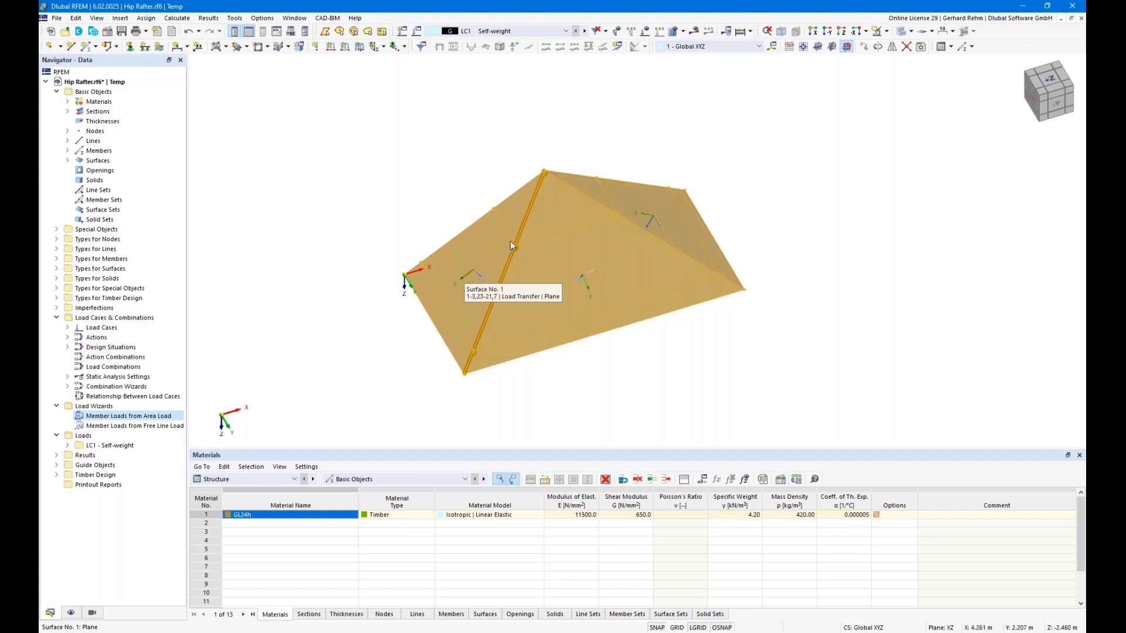
# - Set the load transfer direction of all three roof surfaces to y | Local in y
pyautogui.doubleClick(458, 296)
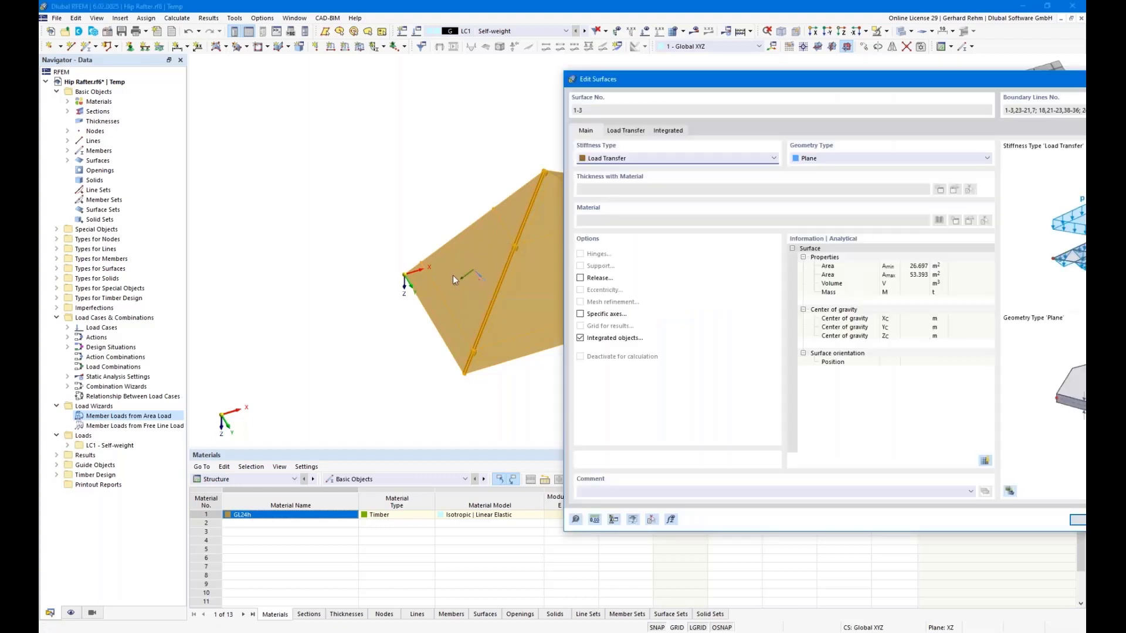
pyautogui.click(626, 131)
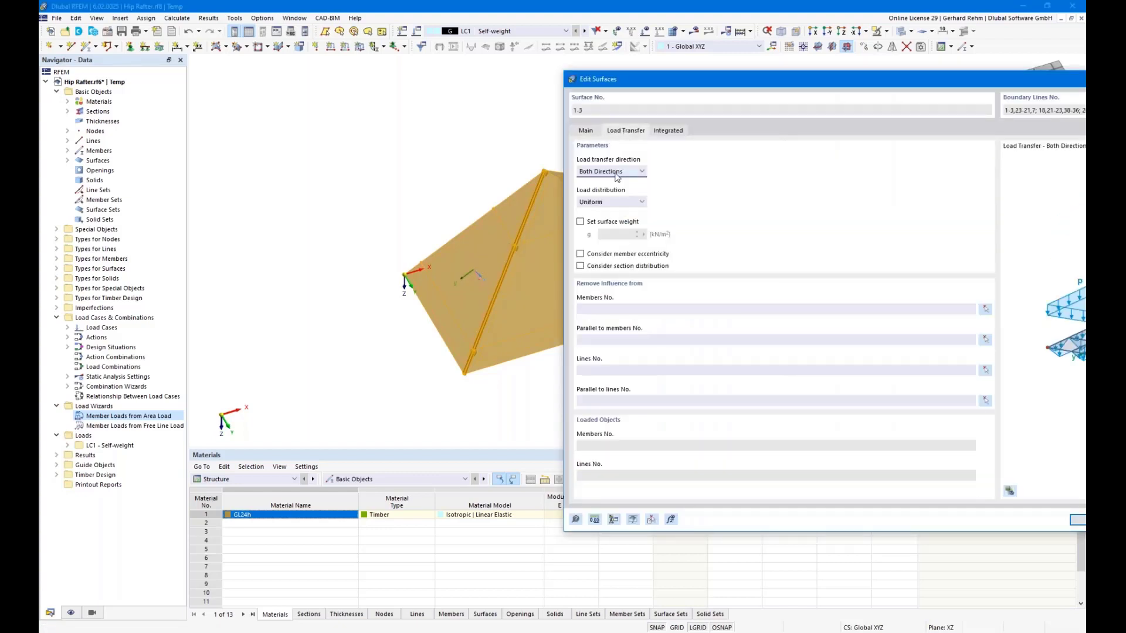
pyautogui.click(616, 173)
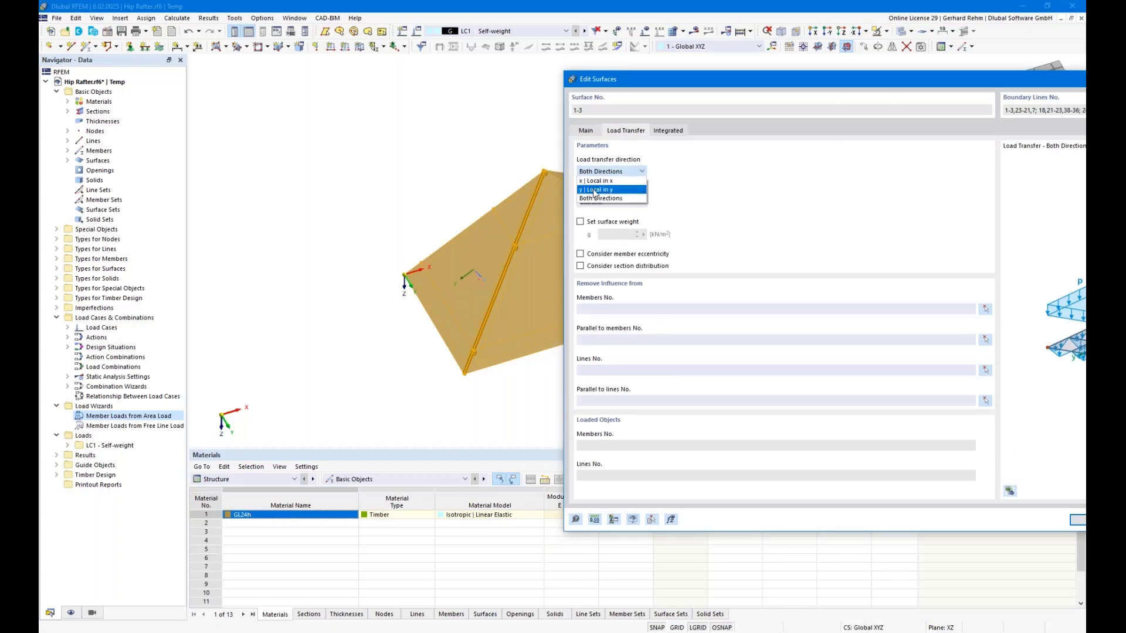
pyautogui.click(595, 190)
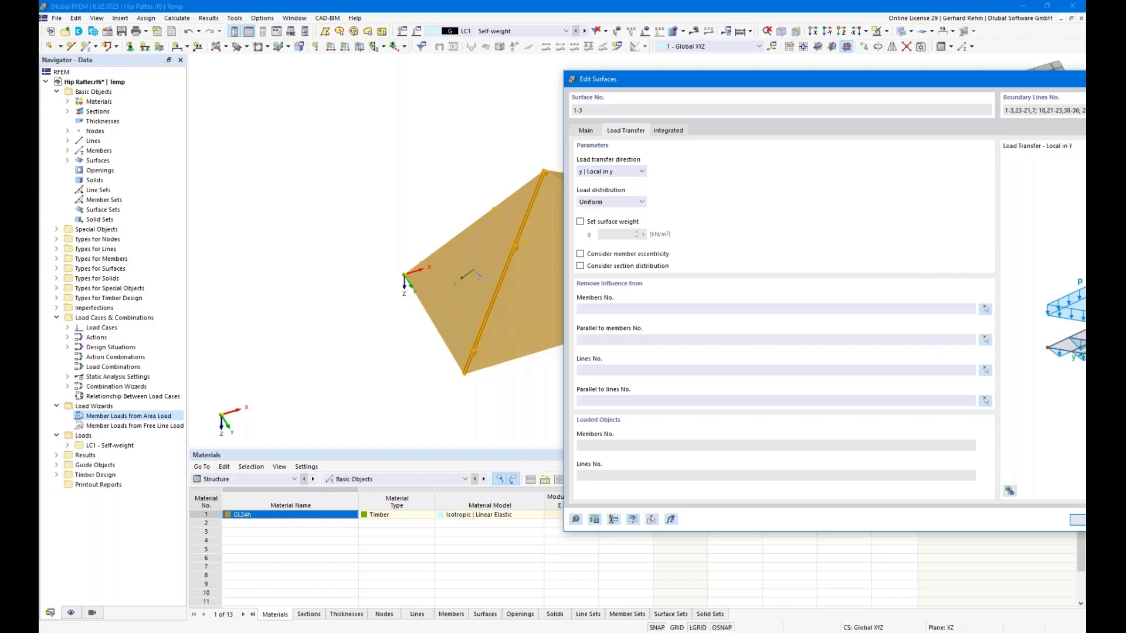
pyautogui.click(1073, 520)
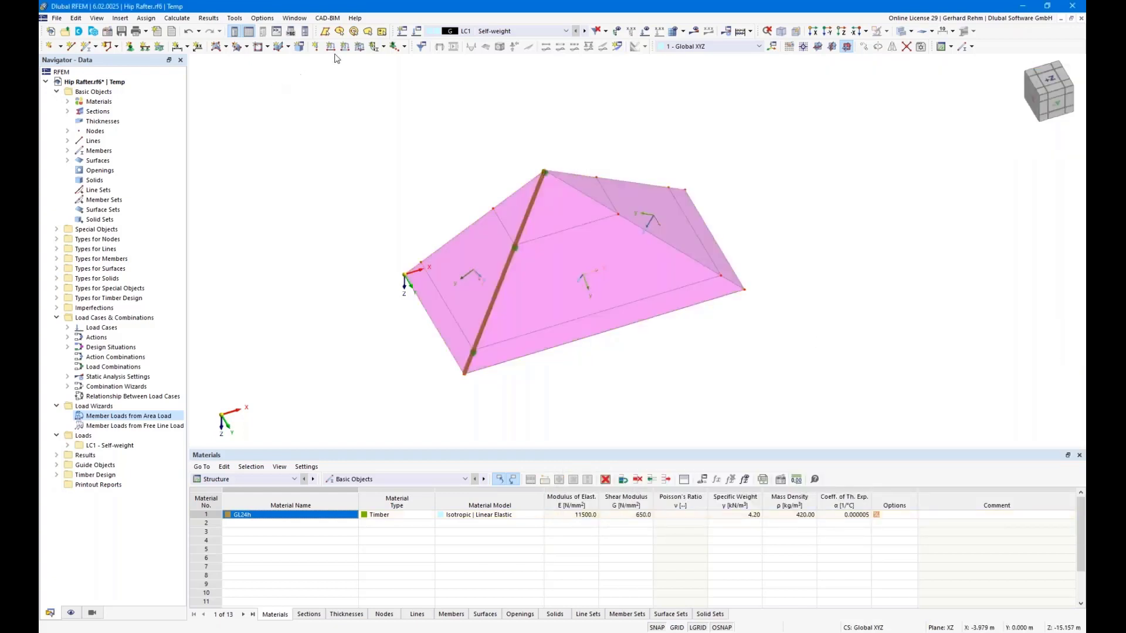
# - Apply a uniform 1.50 kN/m² surface load in global ZA direction to the side roof surface in load case LC1 - Self-weight
pyautogui.click(360, 47)
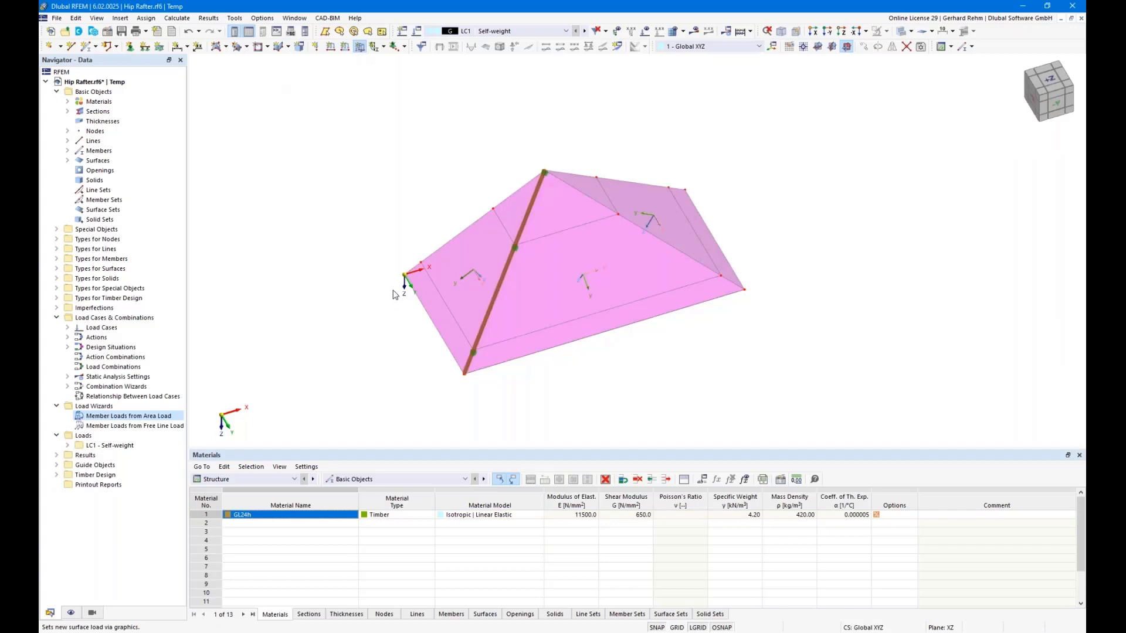
pyautogui.moveTo(323, 114); pyautogui.dragTo(359, 126)
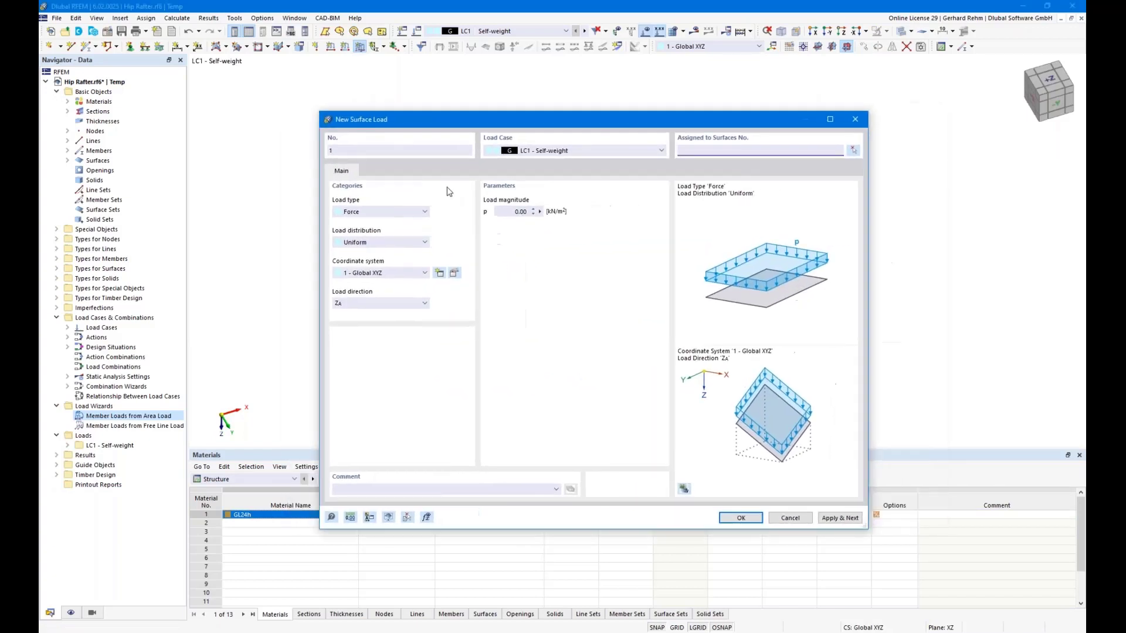
pyautogui.click(516, 212)
pyautogui.write('1,5')
pyautogui.click(741, 518)
pyautogui.click(493, 251)
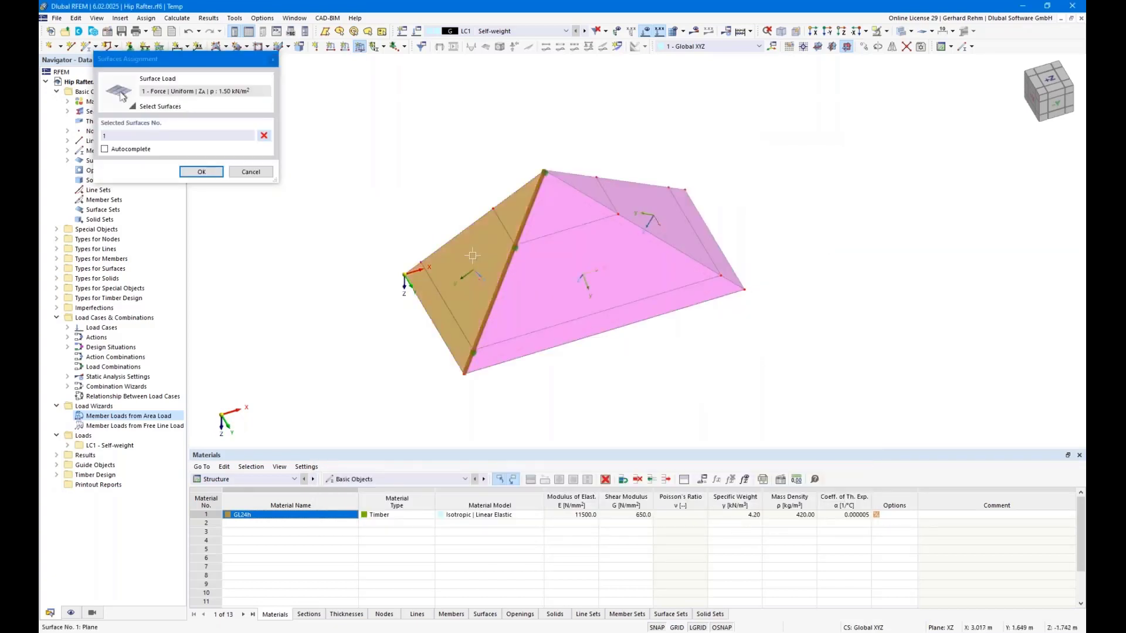
pyautogui.click(201, 171)
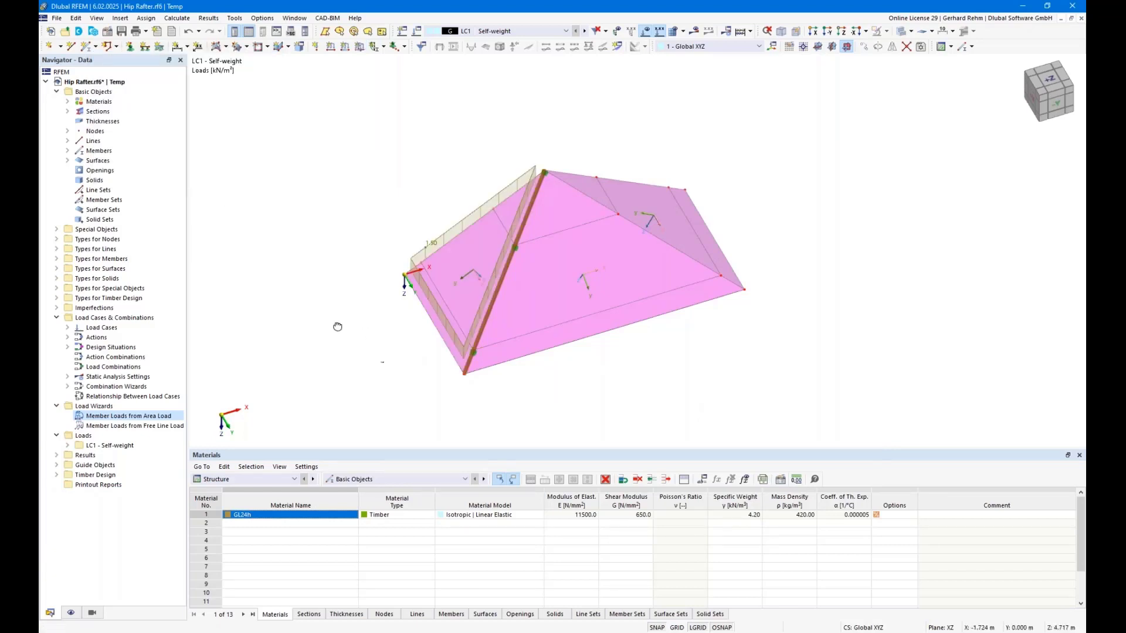
# - Display the load transfer of the side roof surface separately to see the loads on the hip rafter
pyautogui.keyDown('ctrl'); pyautogui.moveTo(336, 326); pyautogui.dragTo(409, 308, button='middle'); pyautogui.keyUp('ctrl')
pyautogui.rightClick(409, 307)
pyautogui.click(368, 279)
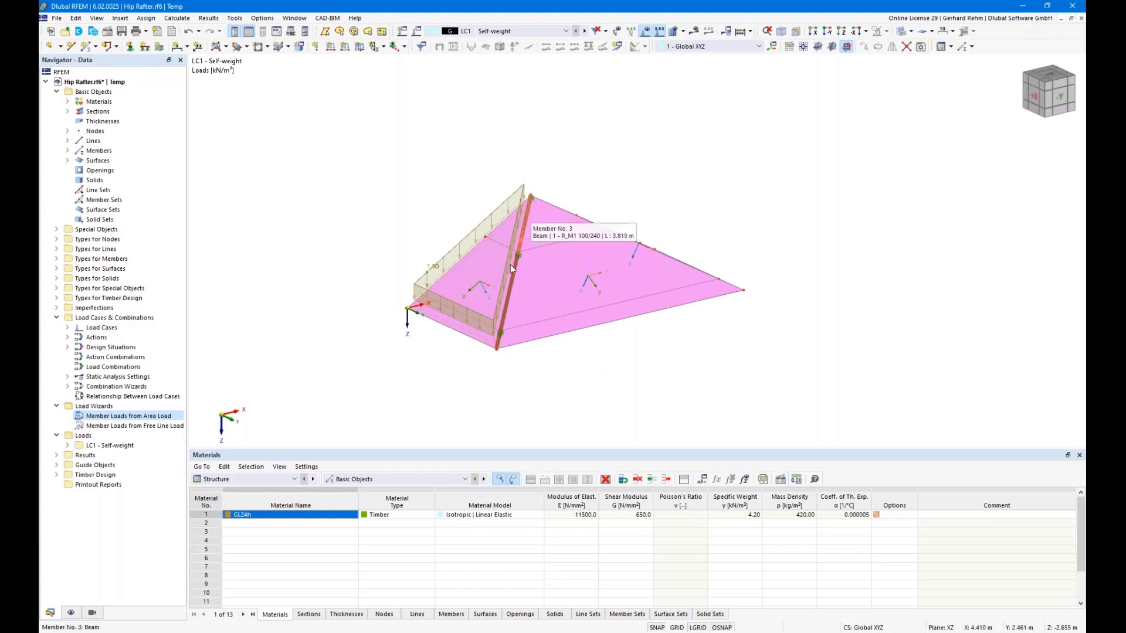
pyautogui.rightClick(477, 281)
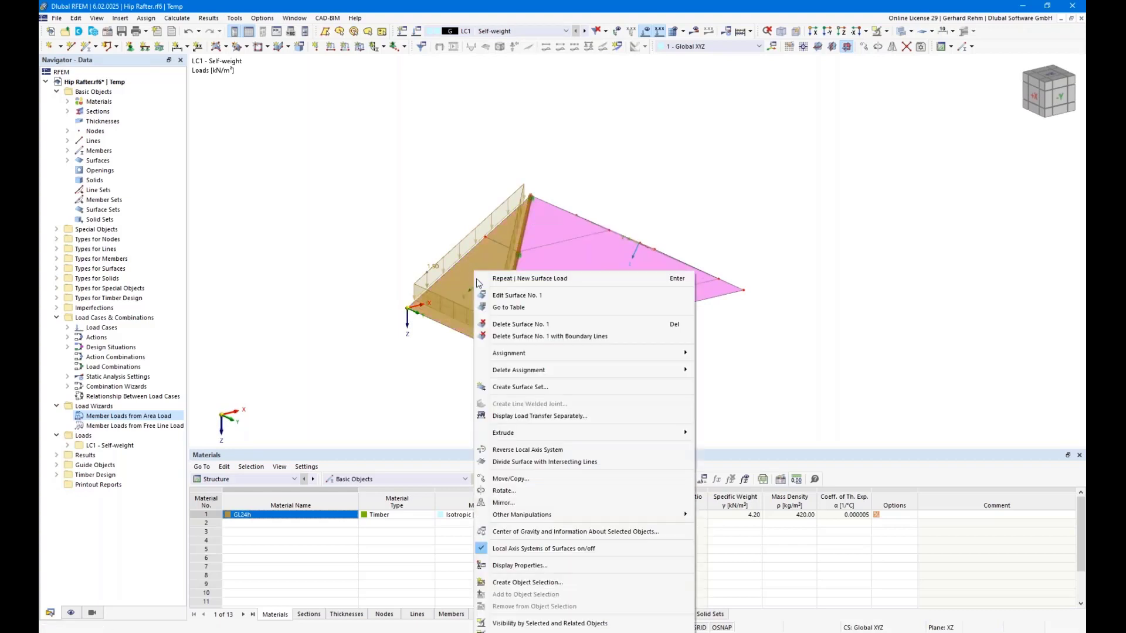
pyautogui.click(570, 416)
pyautogui.keyDown('ctrl'); pyautogui.moveTo(615, 390); pyautogui.dragTo(775, 338, button='middle'); pyautogui.keyUp('ctrl')
pyautogui.rightClick(777, 340)
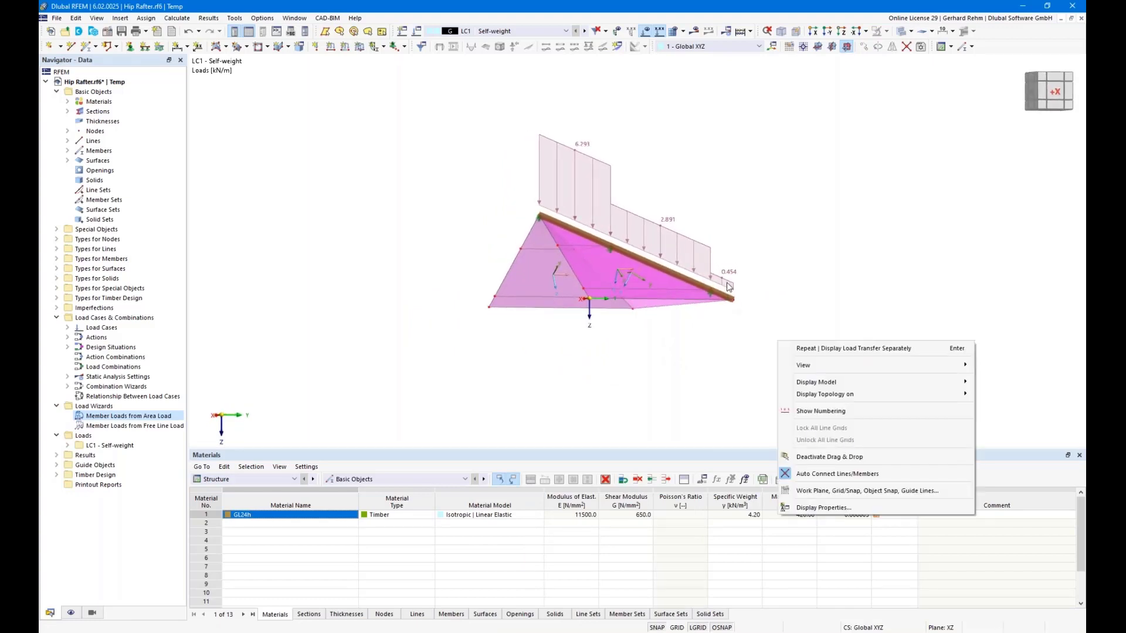
pyautogui.click(745, 337)
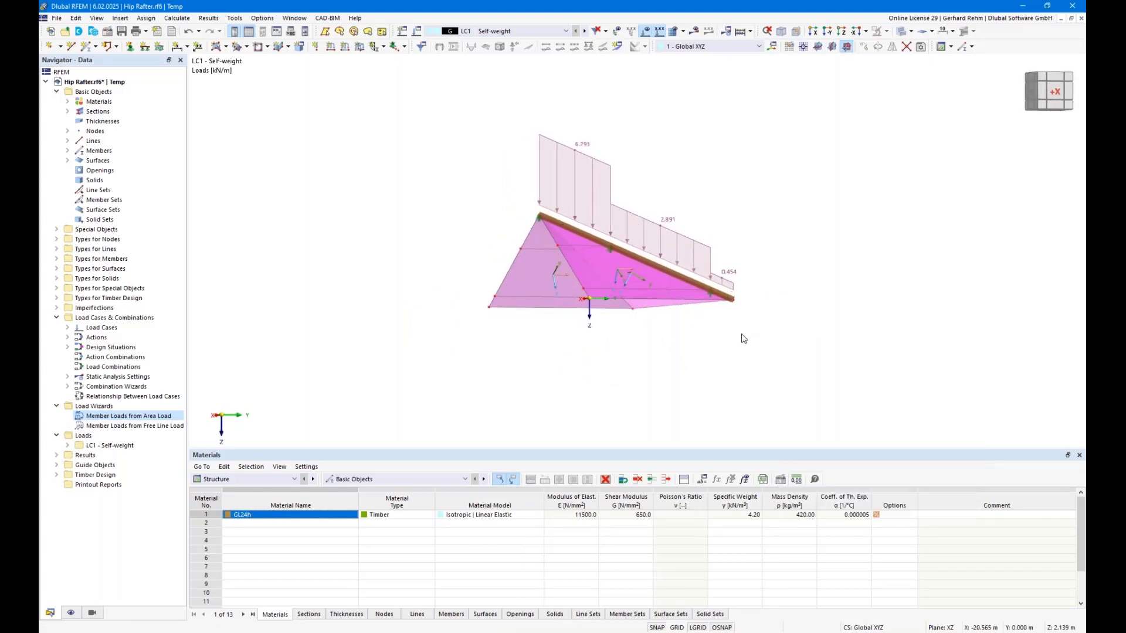
pyautogui.keyDown('ctrl'); pyautogui.moveTo(850, 363); pyautogui.dragTo(767, 352, button='middle'); pyautogui.keyUp('ctrl')
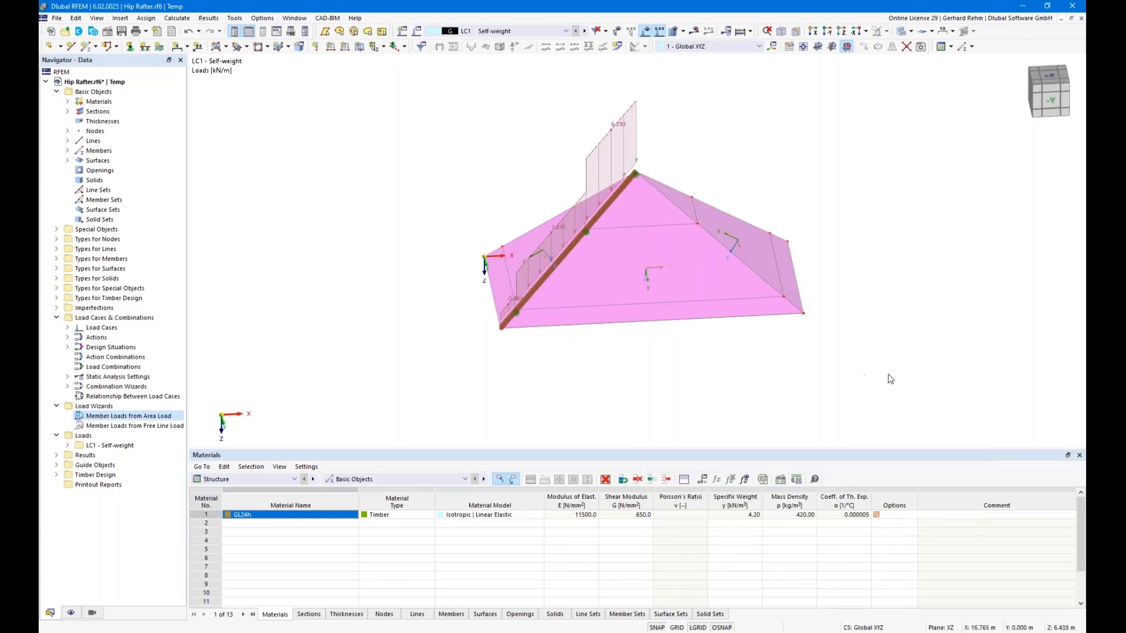
# - Set the load distribution of all three load transfer roof surfaces to Varying
pyautogui.moveTo(890, 375); pyautogui.dragTo(410, 116)
pyautogui.doubleClick(653, 272)
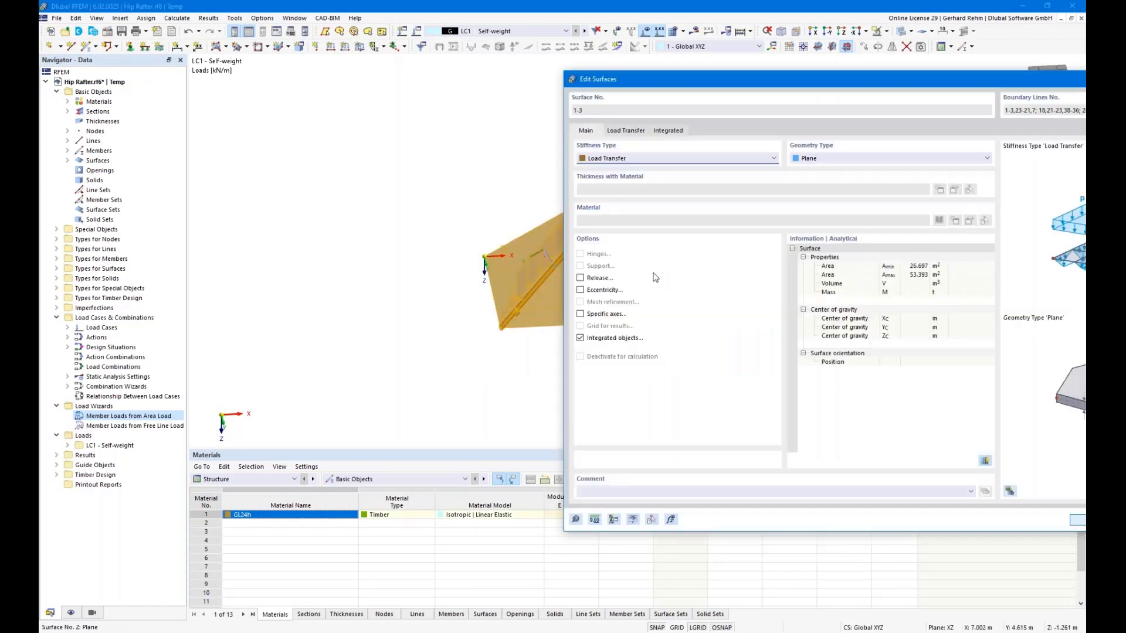
pyautogui.click(617, 132)
pyautogui.click(594, 202)
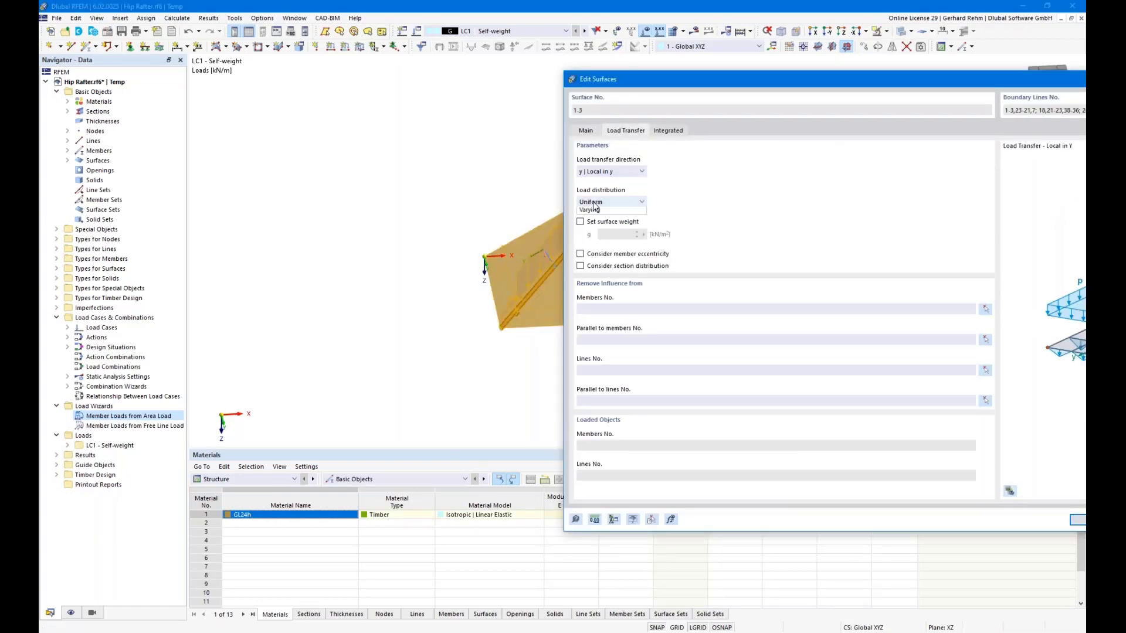
pyautogui.click(597, 220)
pyautogui.click(598, 203)
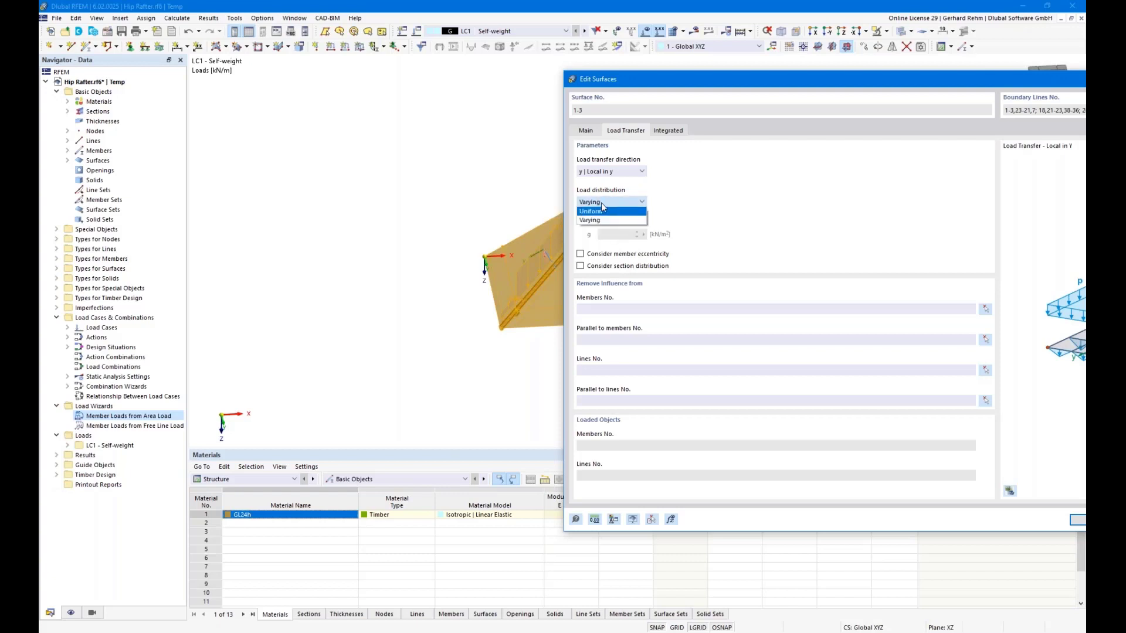
pyautogui.click(604, 201)
pyautogui.moveTo(652, 89); pyautogui.dragTo(384, 89)
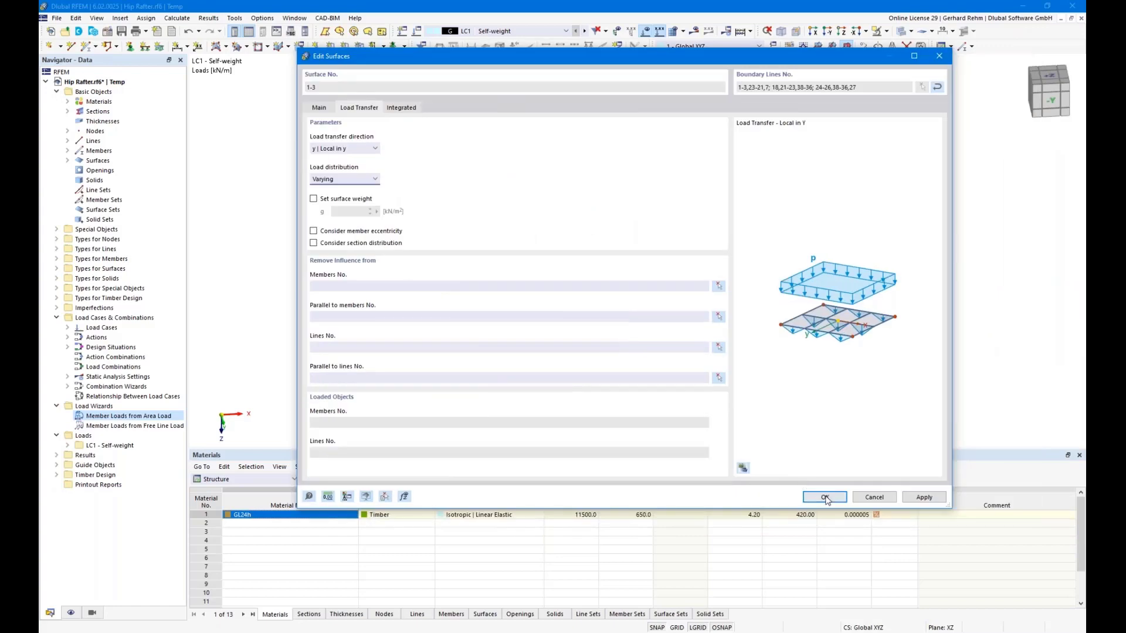
pyautogui.click(829, 498)
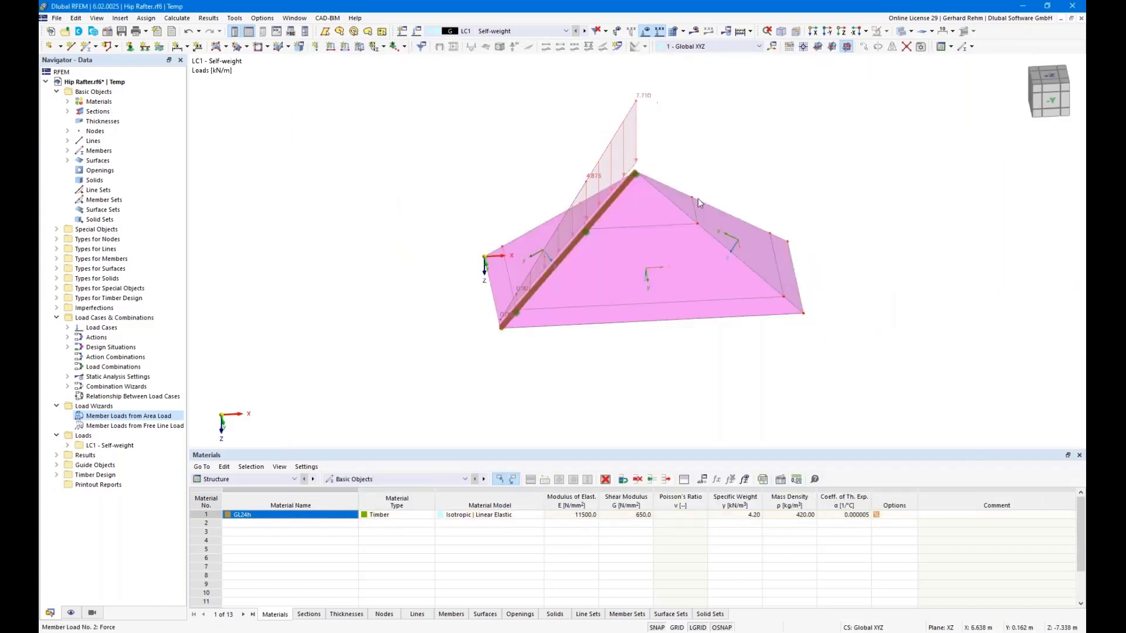
# - Inspect the varying load on the hip rafter and the load transfer settings and loaded objects of the side roof surface
pyautogui.keyDown('ctrl'); pyautogui.moveTo(435, 263); pyautogui.dragTo(554, 248, button='middle'); pyautogui.keyUp('ctrl')
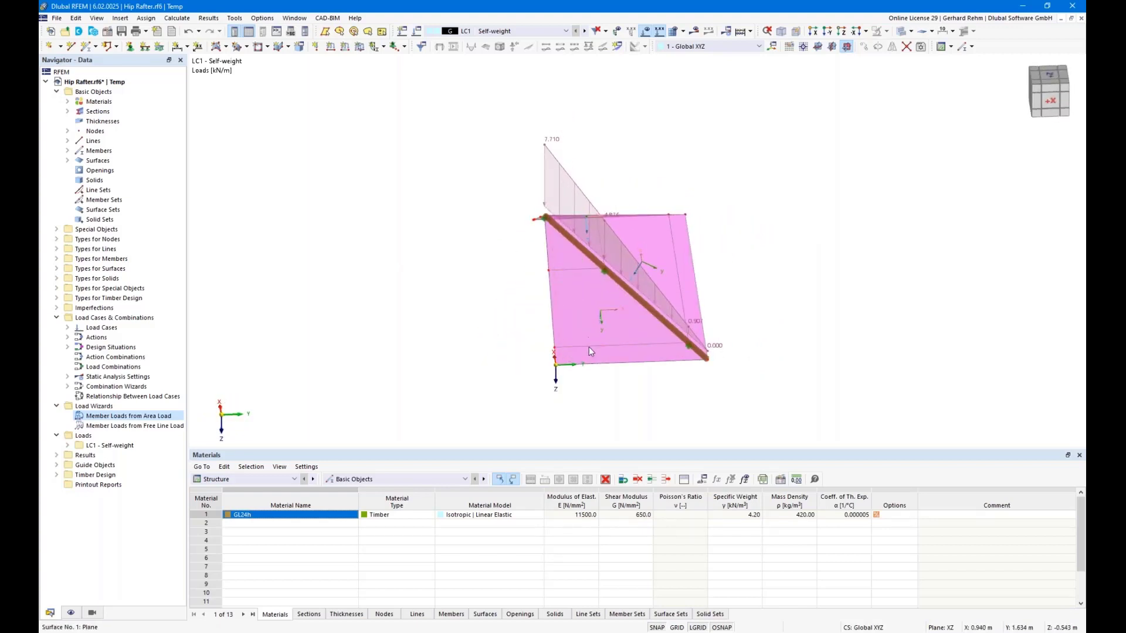
pyautogui.keyDown('ctrl'); pyautogui.moveTo(502, 302); pyautogui.dragTo(586, 311, button='middle'); pyautogui.keyUp('ctrl')
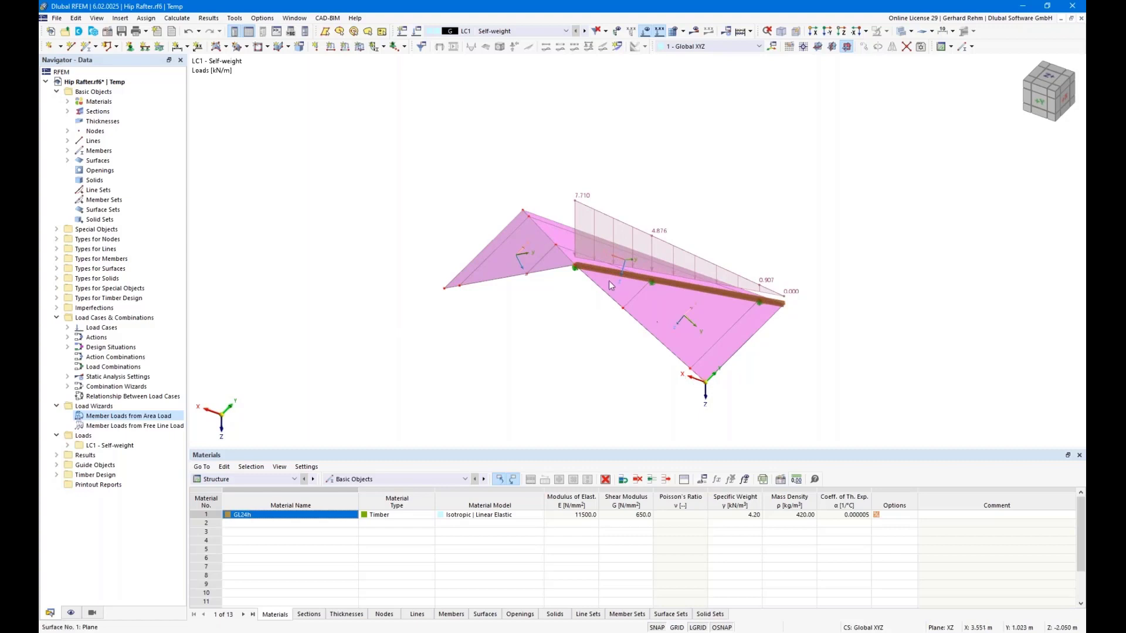
pyautogui.keyDown('ctrl'); pyautogui.moveTo(588, 327); pyautogui.dragTo(299, 307, button='middle'); pyautogui.keyUp('ctrl')
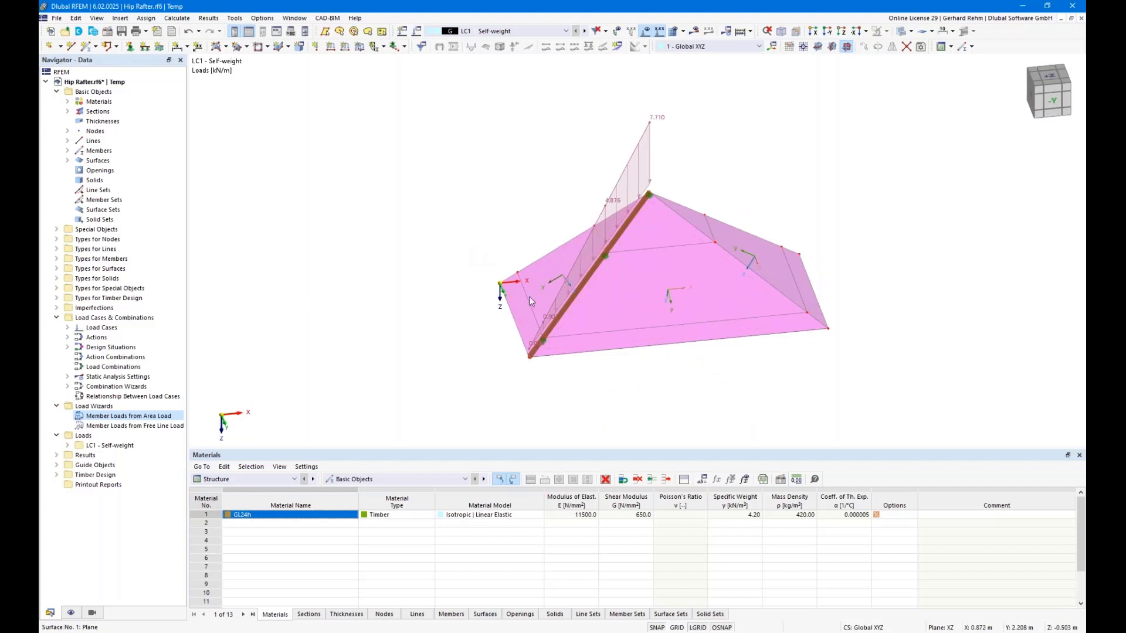
pyautogui.doubleClick(541, 281)
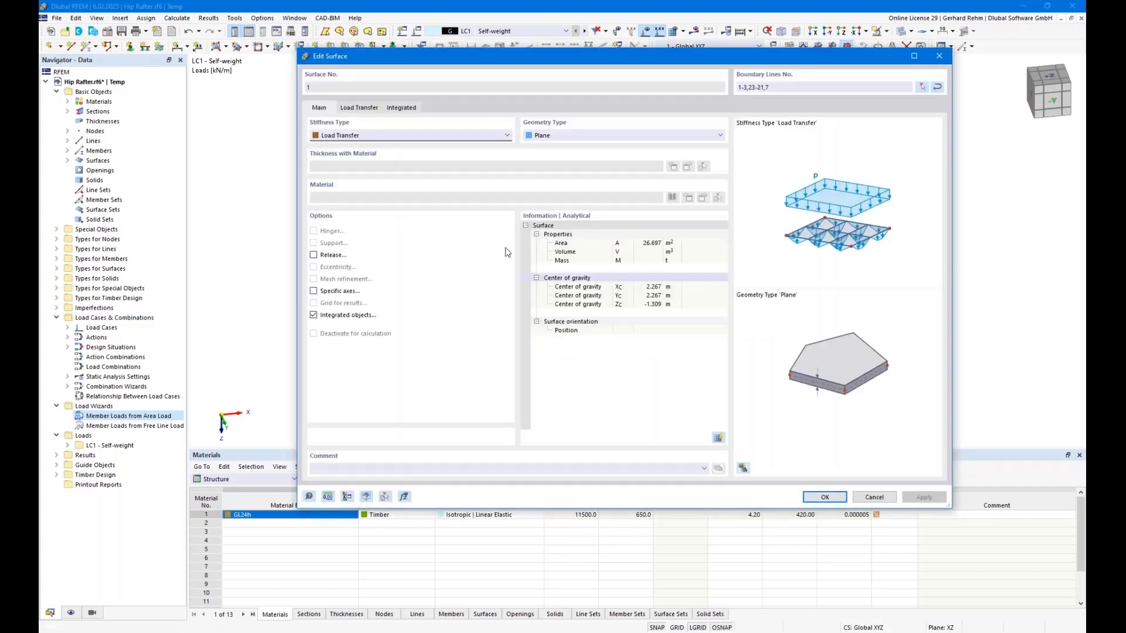
pyautogui.click(356, 109)
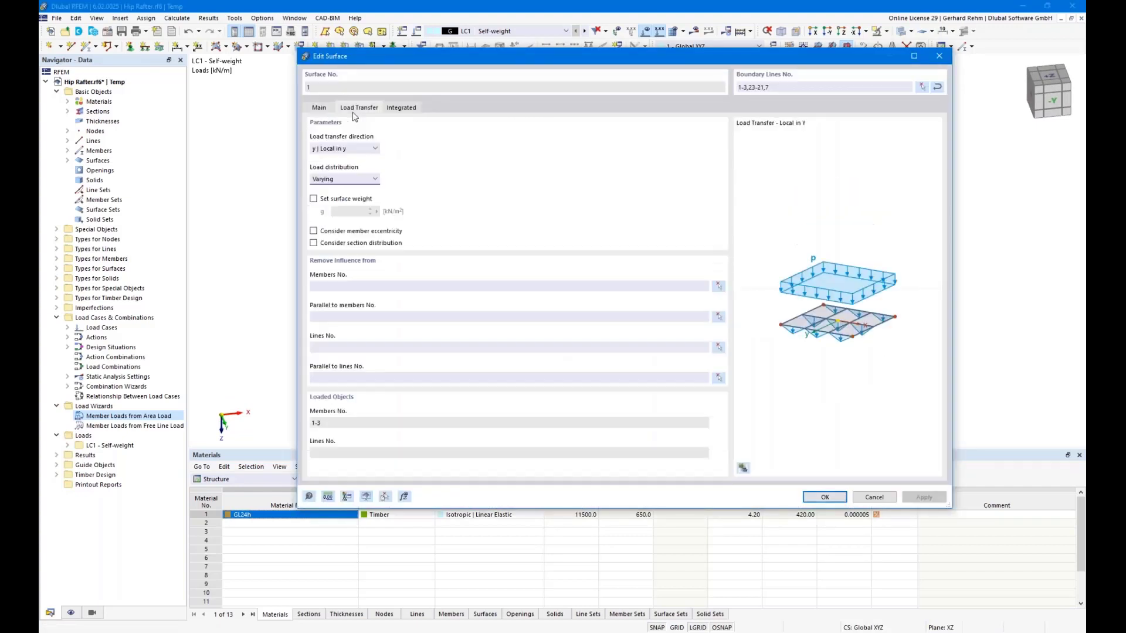
pyautogui.click(320, 423)
pyautogui.click(336, 451)
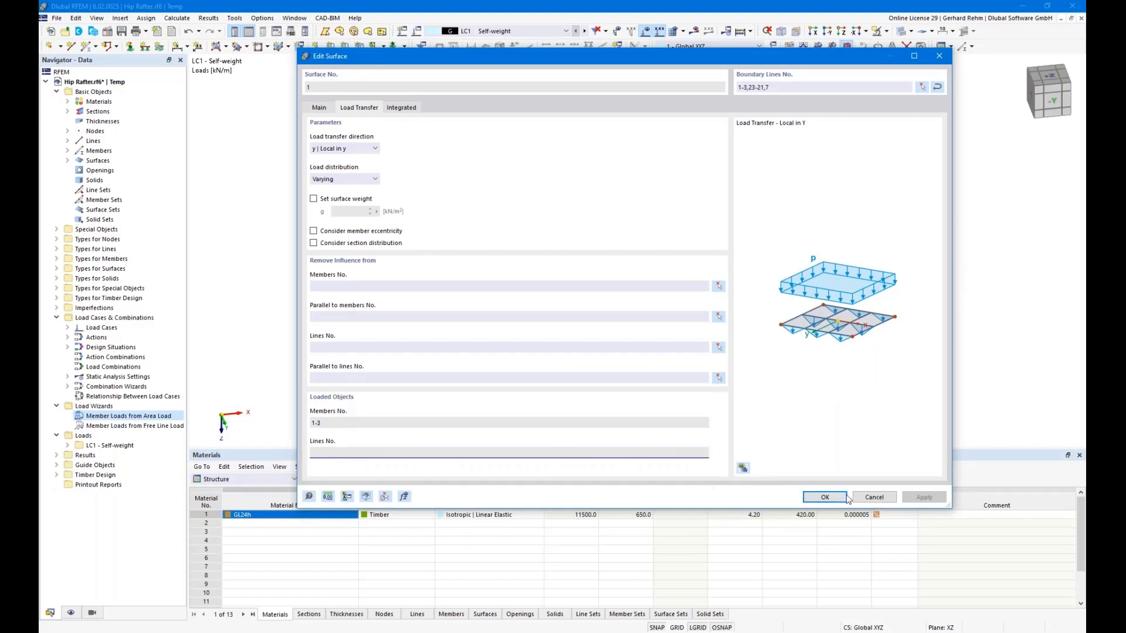
pyautogui.click(874, 497)
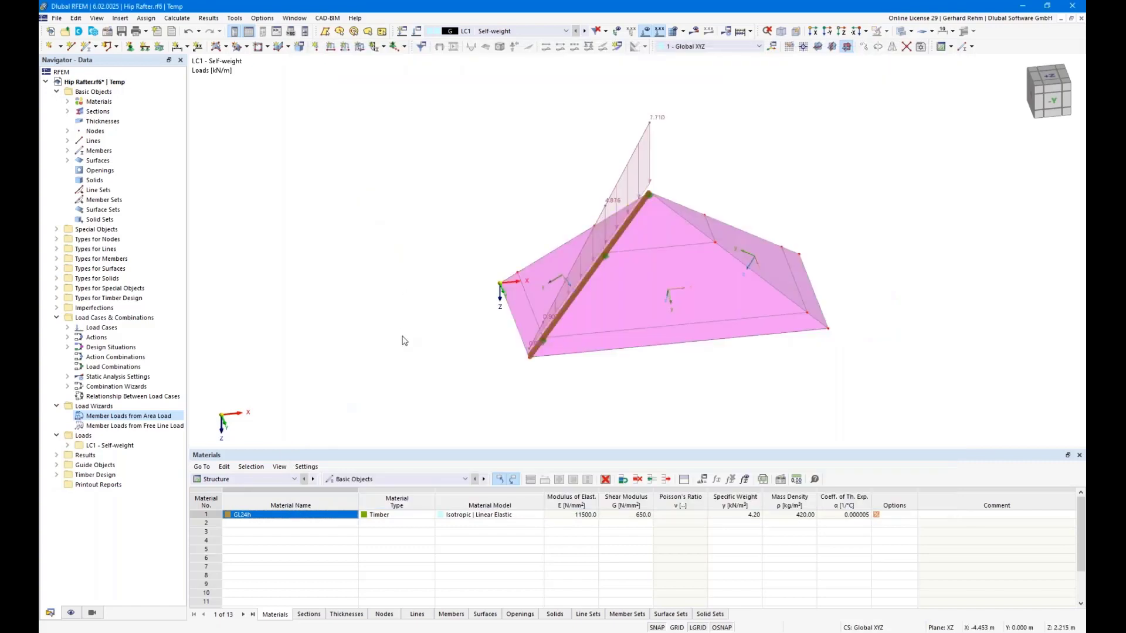
# - Assign the Hinged line support to the middle and lower purlin lines of the side roof surface
pyautogui.moveTo(462, 329); pyautogui.dragTo(578, 325, button='middle')
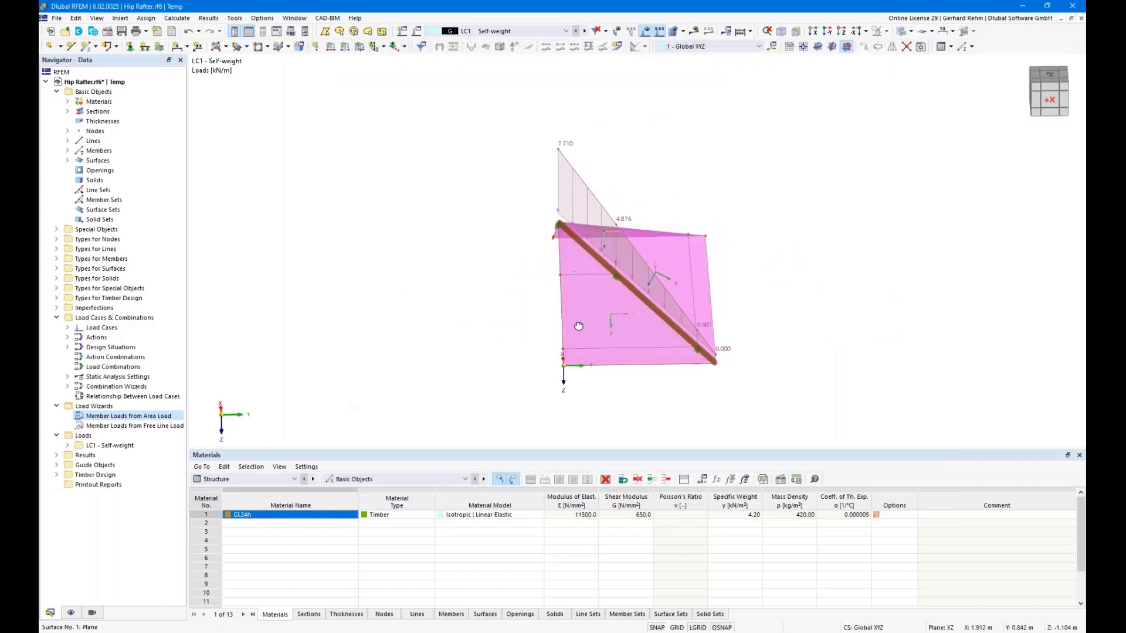
pyautogui.rightClick(578, 325)
pyautogui.click(570, 292)
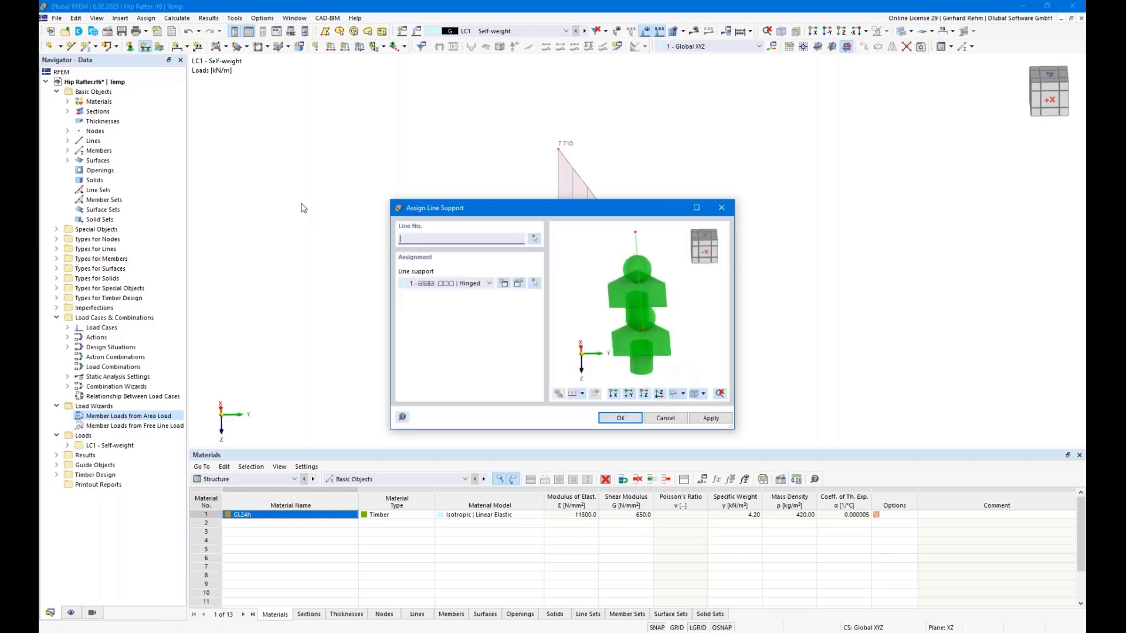
pyautogui.click(621, 417)
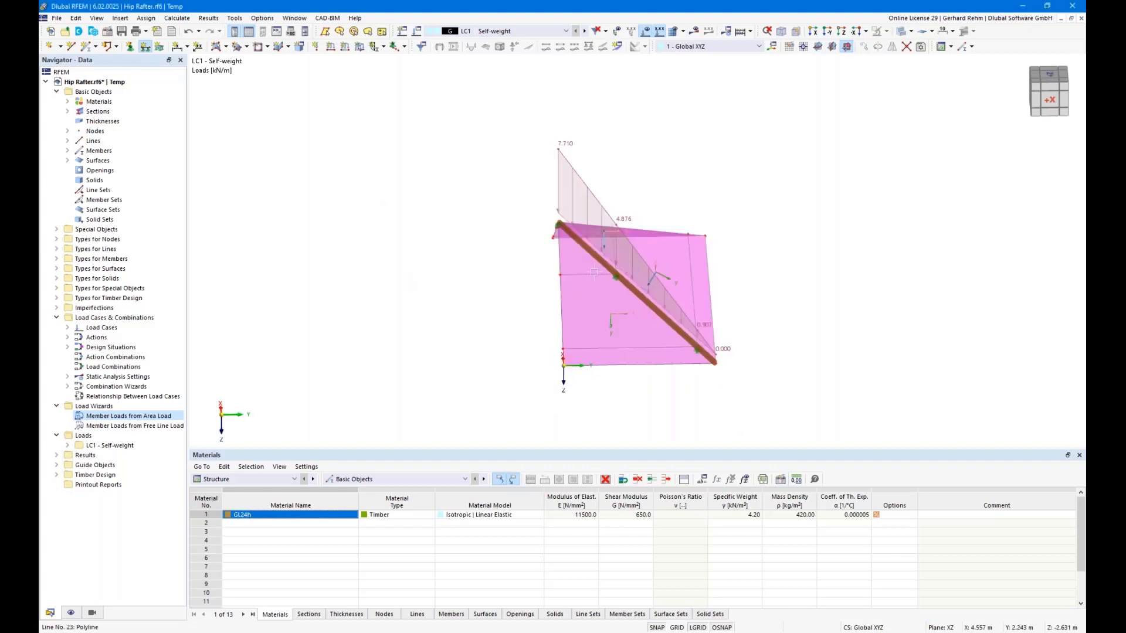
pyautogui.click(584, 274)
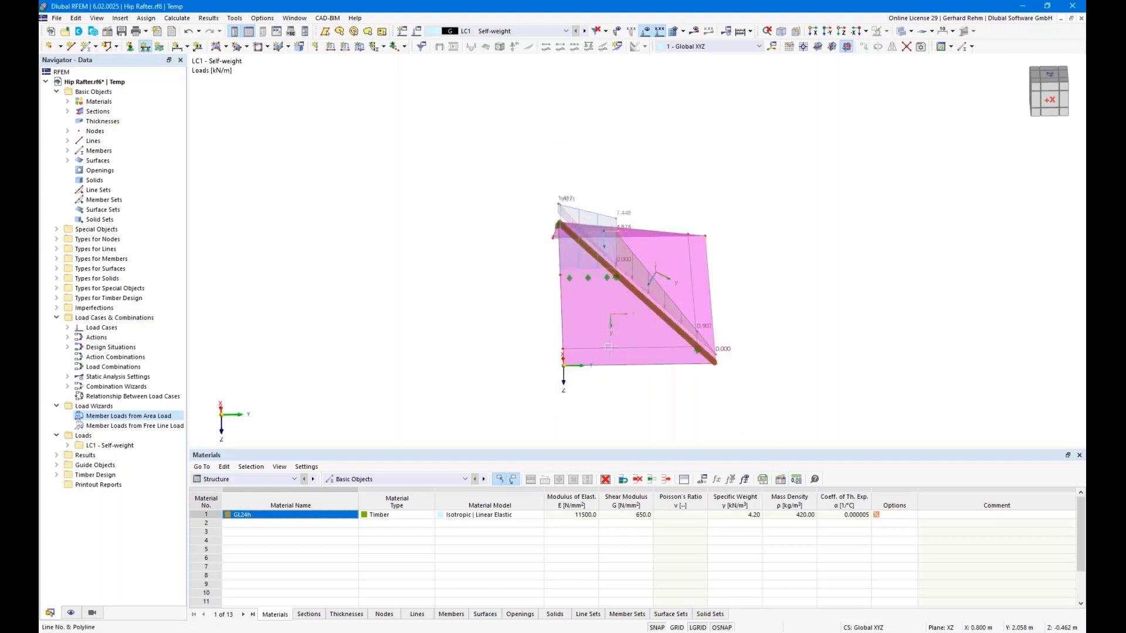
pyautogui.click(620, 351)
# - Assign the Hinged line support to the purlin lines of the front and far roof surfaces and to the opposite hip line
pyautogui.keyDown('ctrl'); pyautogui.moveTo(492, 288); pyautogui.dragTo(657, 290, button='middle'); pyautogui.keyUp('ctrl')
pyautogui.scroll(4, 495, 297)
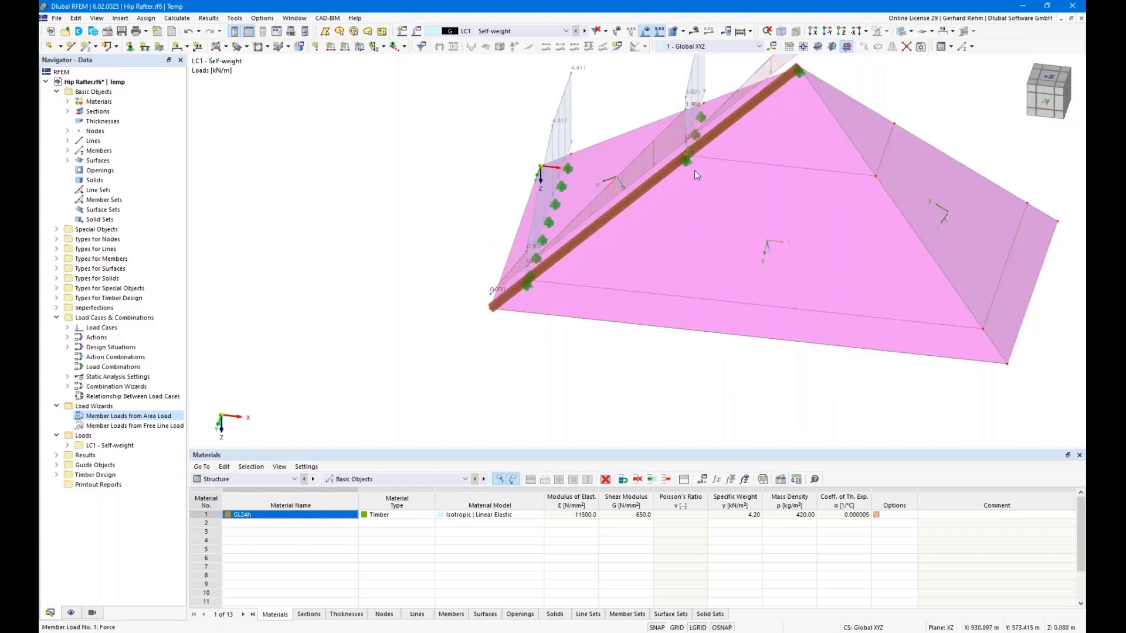
pyautogui.scroll(-1, 676, 212)
pyautogui.keyDown('ctrl'); pyautogui.moveTo(657, 235); pyautogui.dragTo(393, 249, button='middle'); pyautogui.keyUp('ctrl')
pyautogui.moveTo(582, 294); pyautogui.dragTo(582, 297, button='middle')
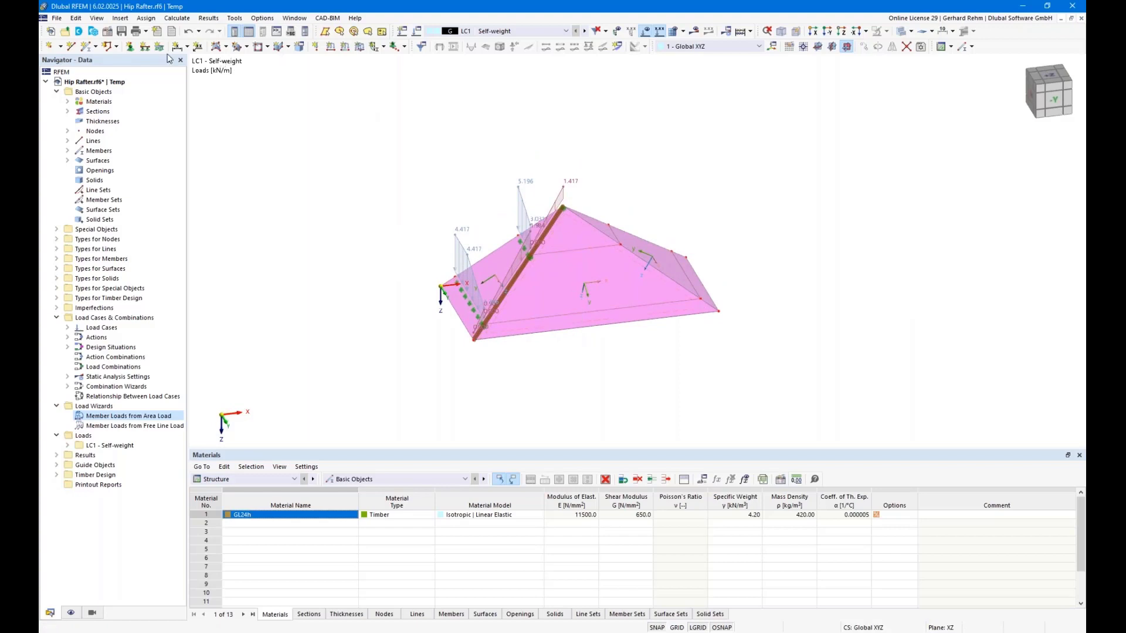
pyautogui.click(144, 47)
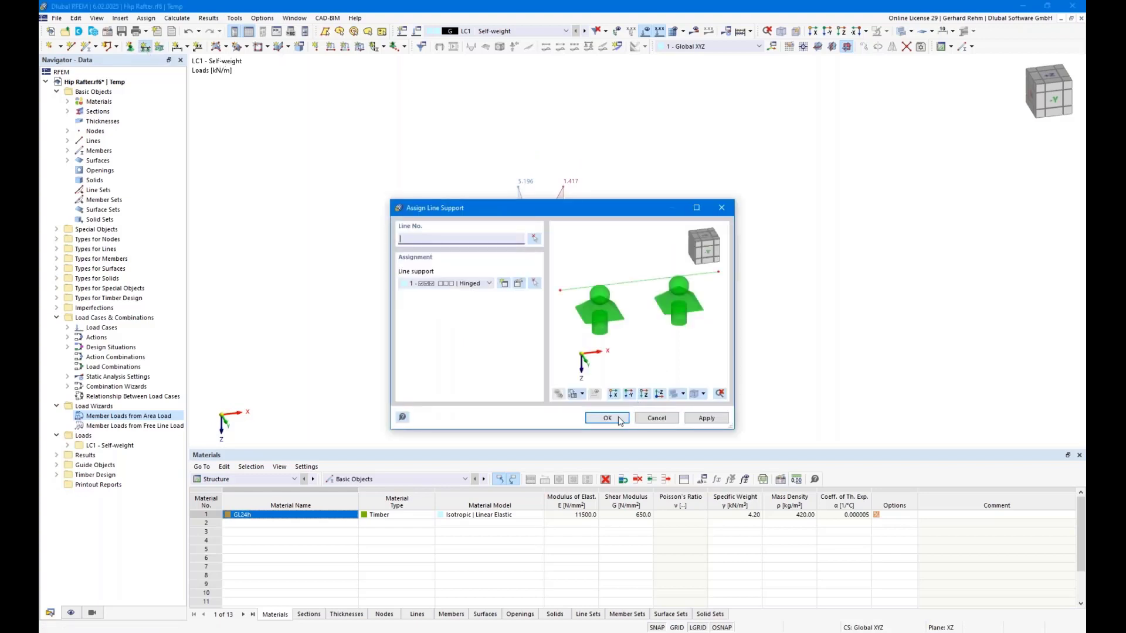
pyautogui.click(619, 419)
pyautogui.click(582, 312)
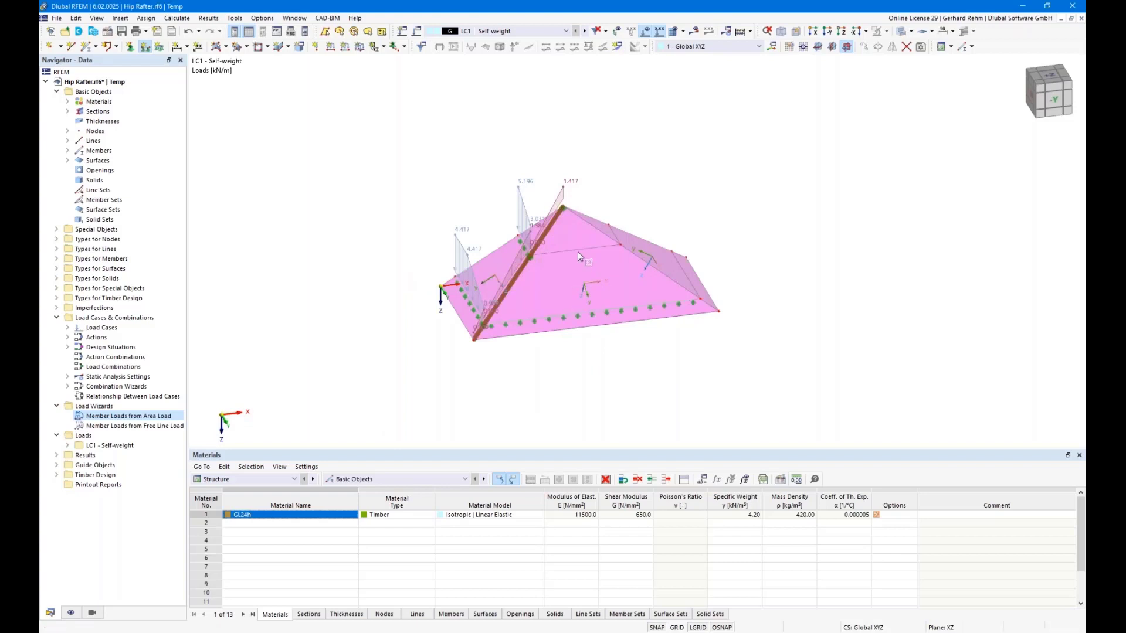
pyautogui.click(579, 251)
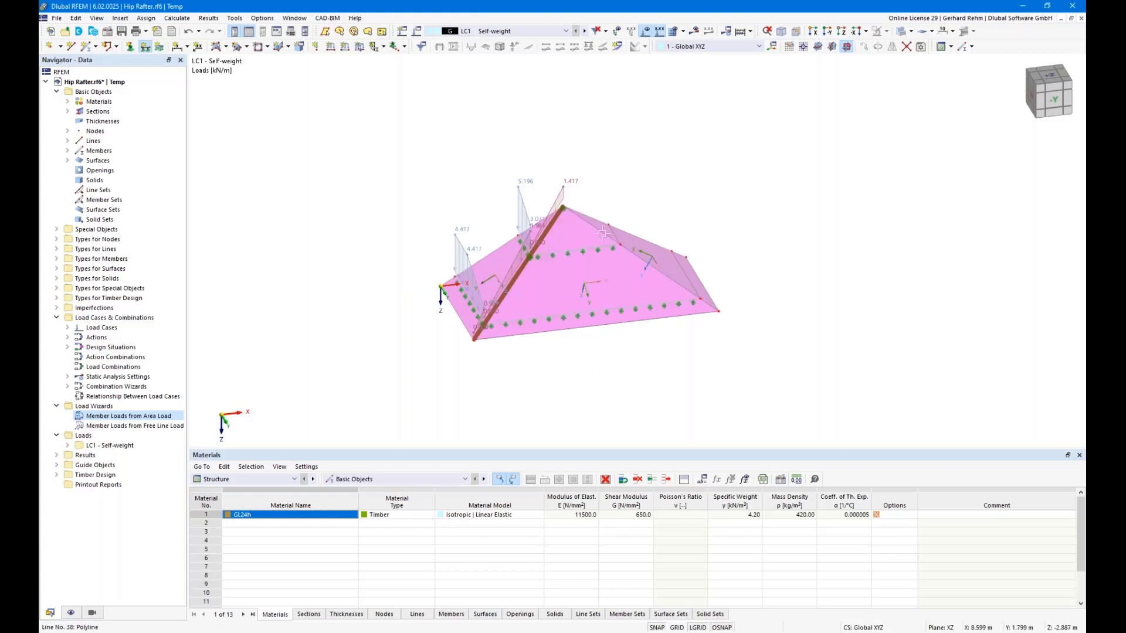
pyautogui.click(651, 265)
pyautogui.click(687, 274)
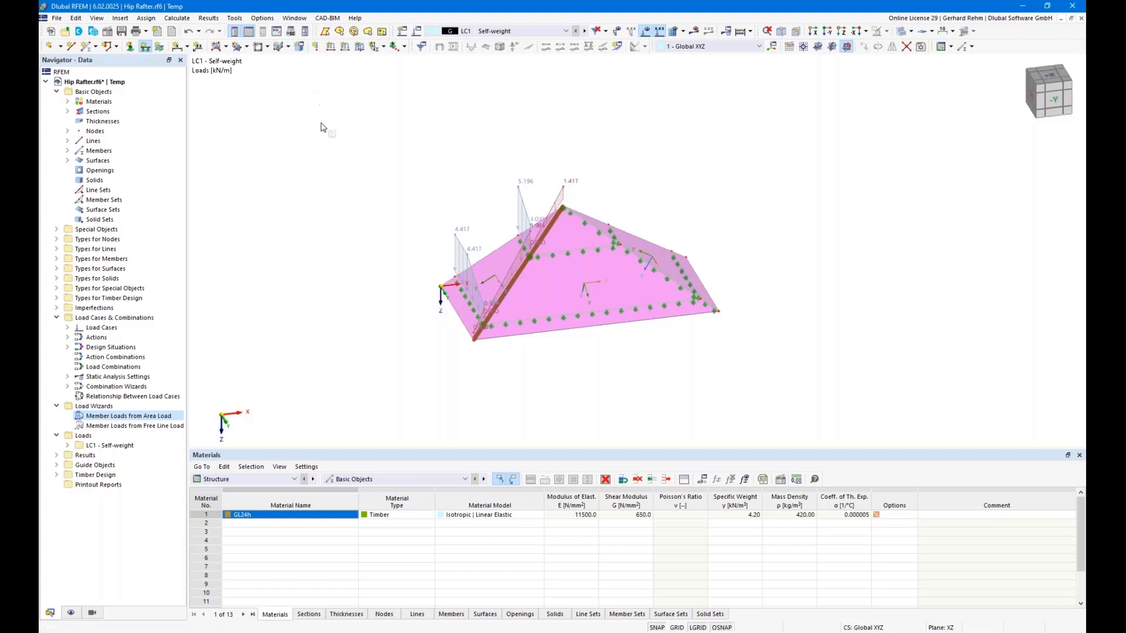
pyautogui.click(359, 47)
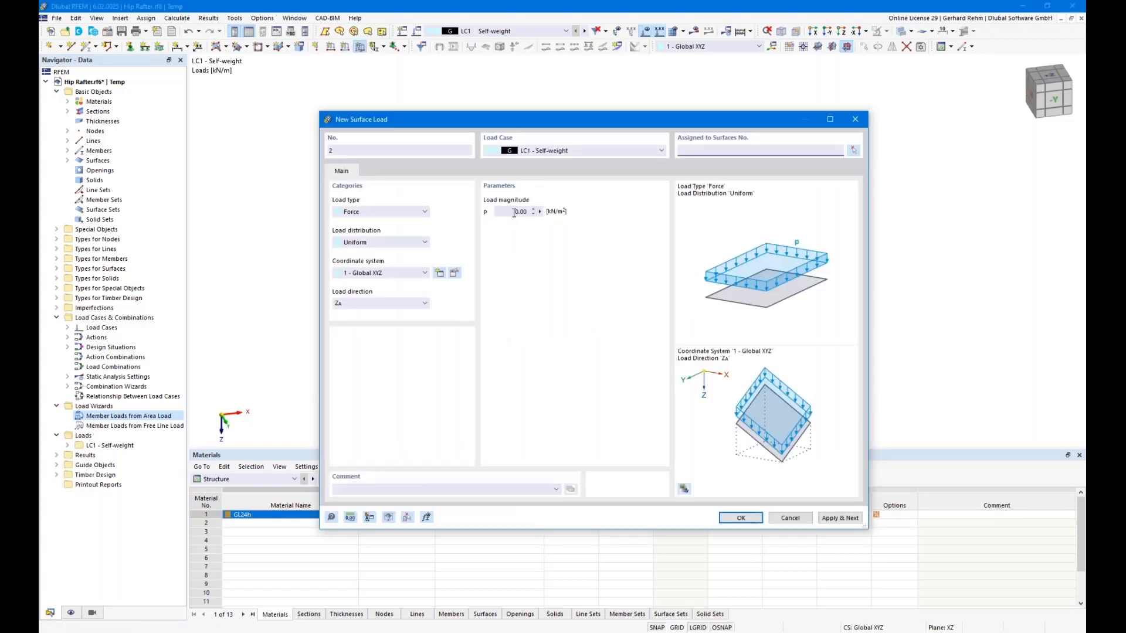
pyautogui.click(518, 212)
pyautogui.click(787, 519)
# - Extend the existing 1.50 kN/m² surface load in LC1 - Self-weight to roof surfaces 1-3
pyautogui.click(68, 446)
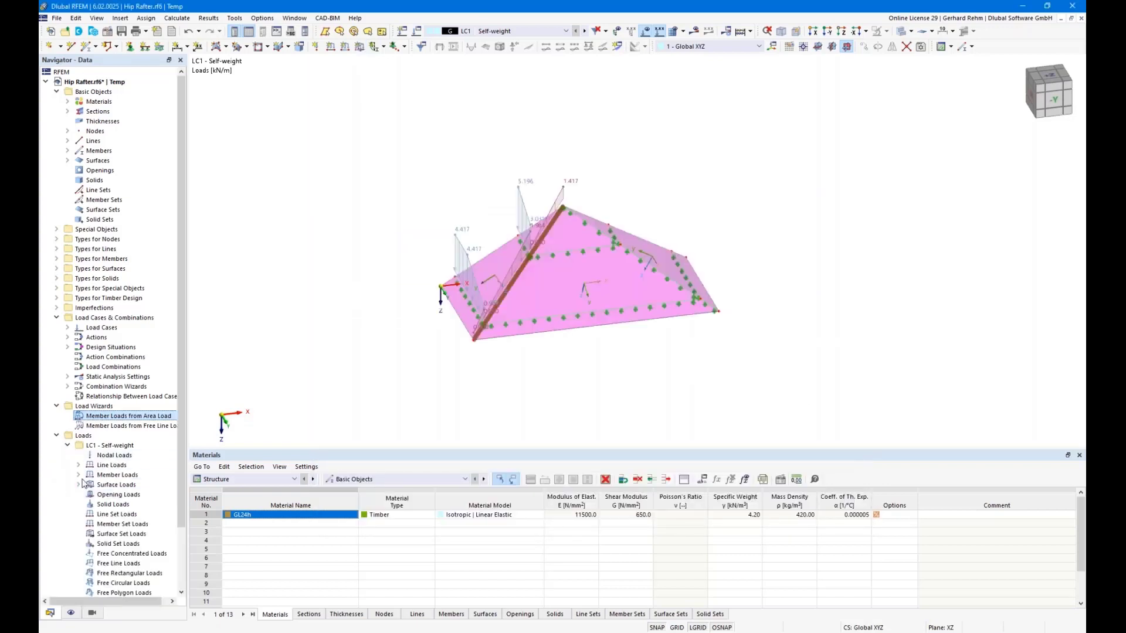
pyautogui.click(79, 484)
pyautogui.doubleClick(120, 495)
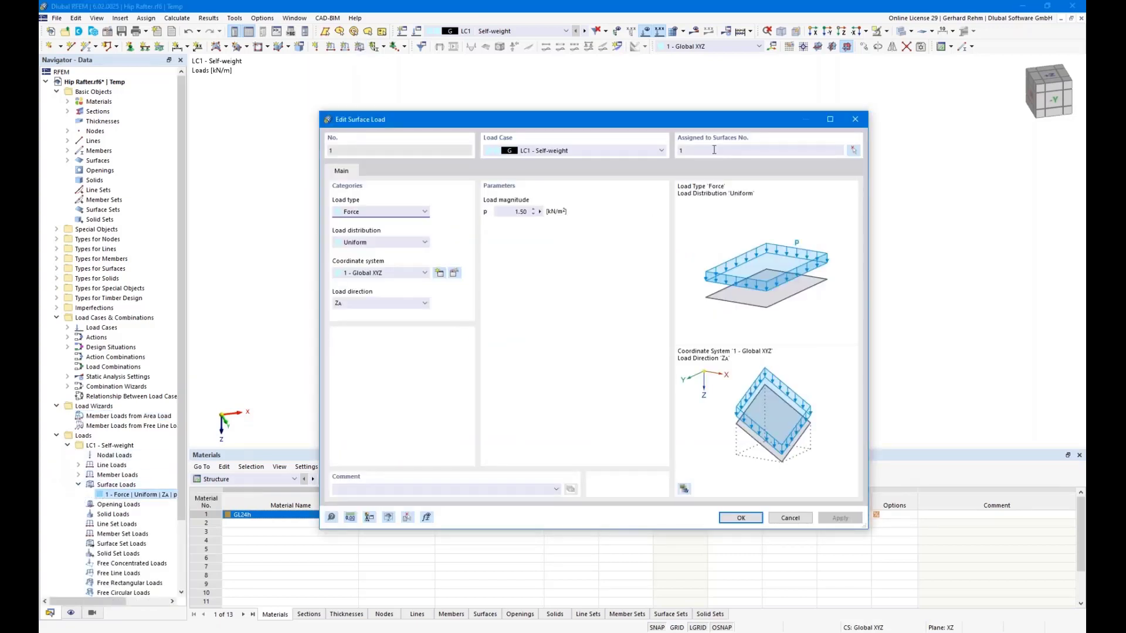
pyautogui.click(853, 151)
pyautogui.click(659, 253)
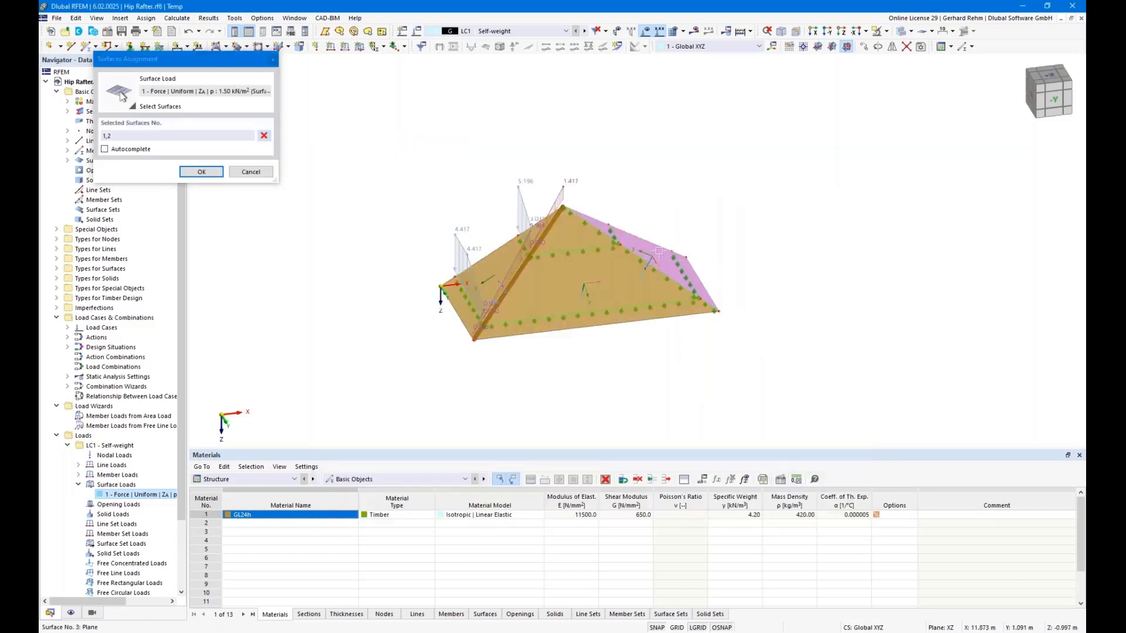
pyautogui.click(659, 252)
pyautogui.click(201, 171)
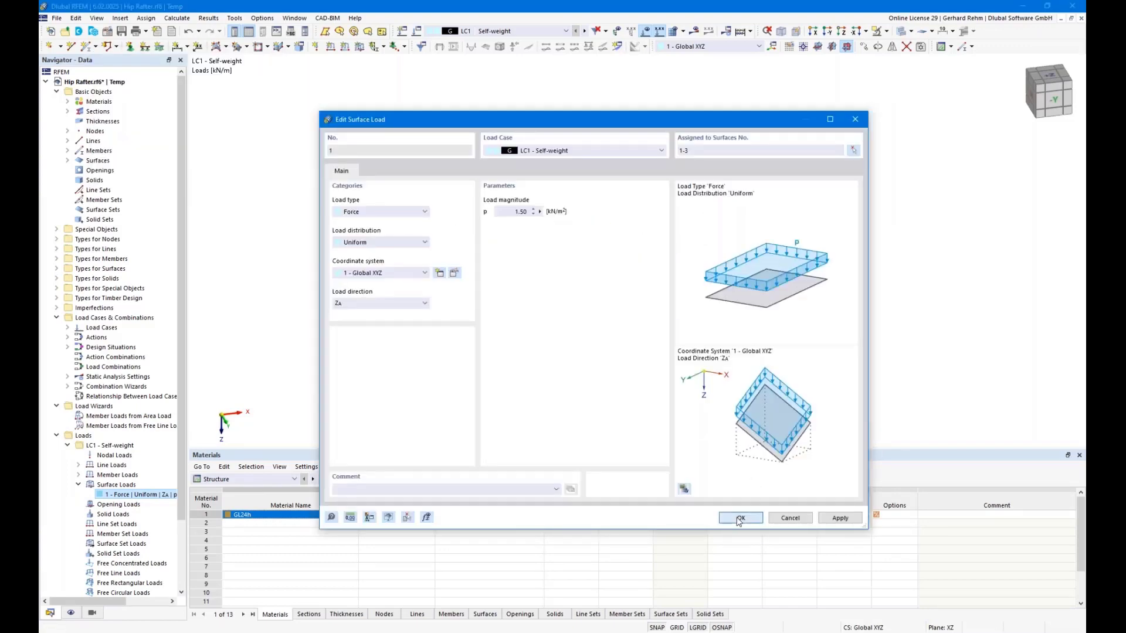
pyautogui.click(739, 519)
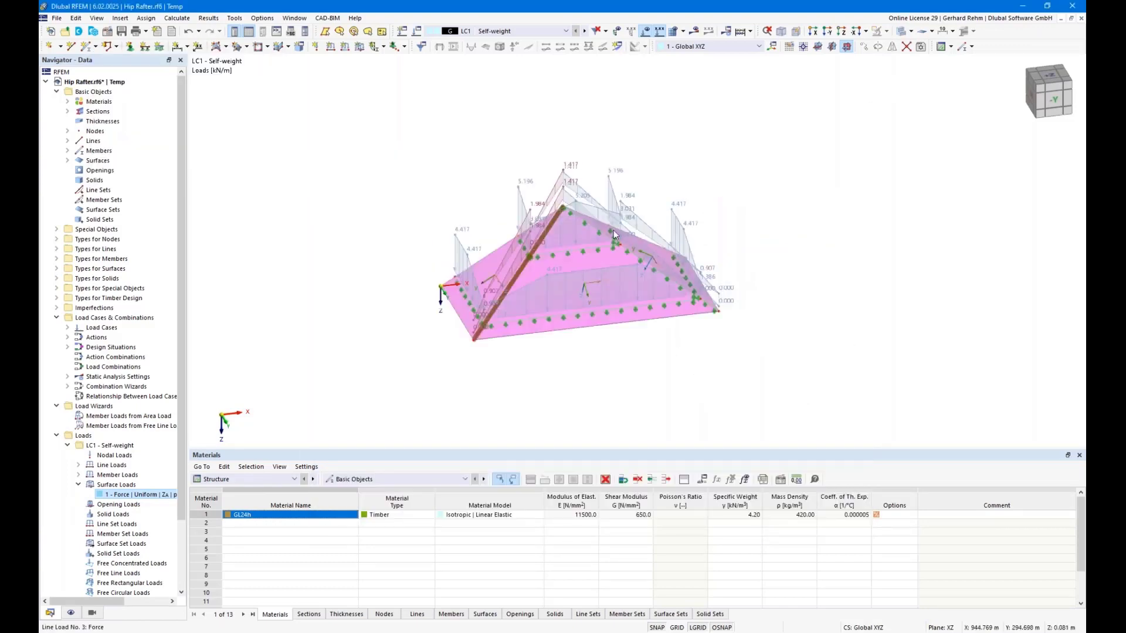
pyautogui.scroll(2, 614, 231)
pyautogui.keyDown('ctrl'); pyautogui.moveTo(607, 268); pyautogui.dragTo(564, 279, button='middle'); pyautogui.keyUp('ctrl')
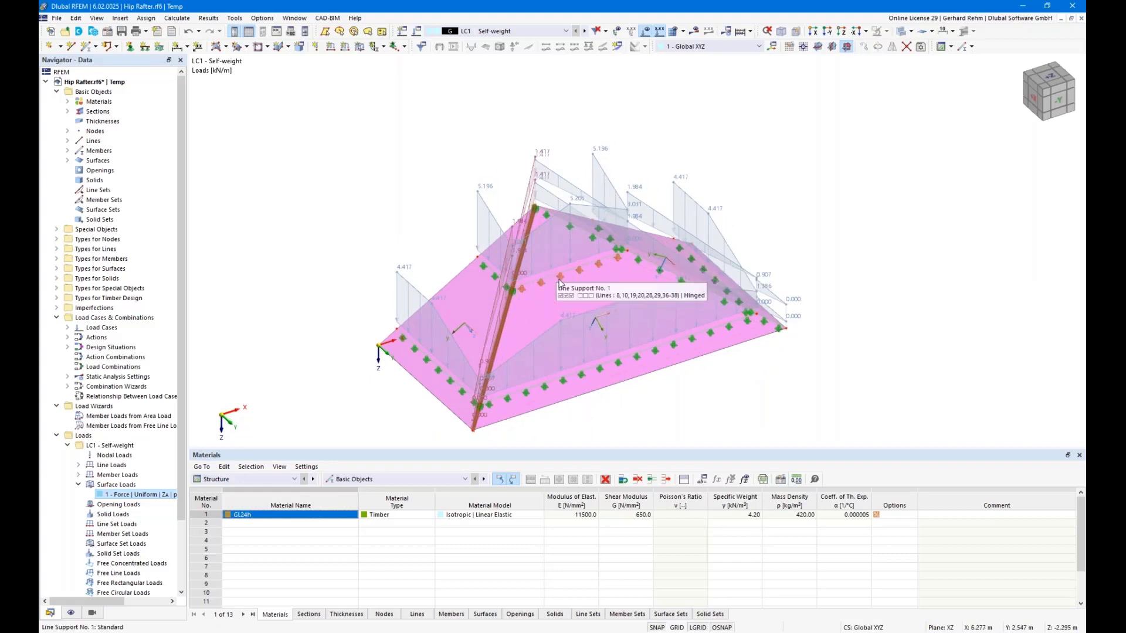
pyautogui.scroll(2, 558, 286)
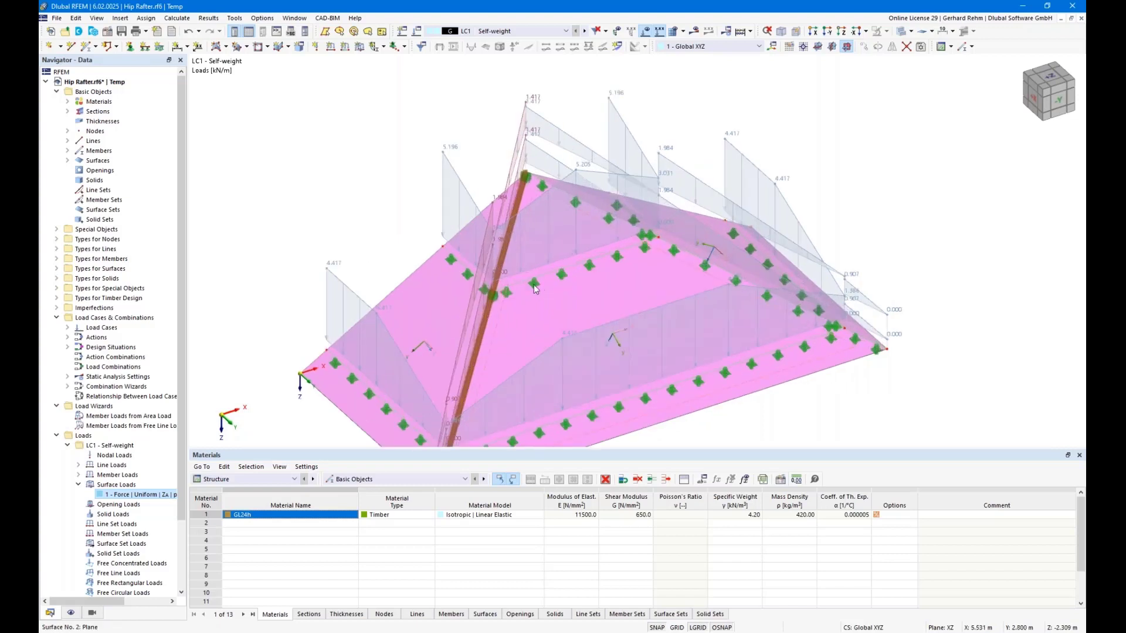
pyautogui.click(513, 283)
pyautogui.scroll(-3, 579, 293)
pyautogui.moveTo(821, 304); pyautogui.dragTo(776, 268, button='middle')
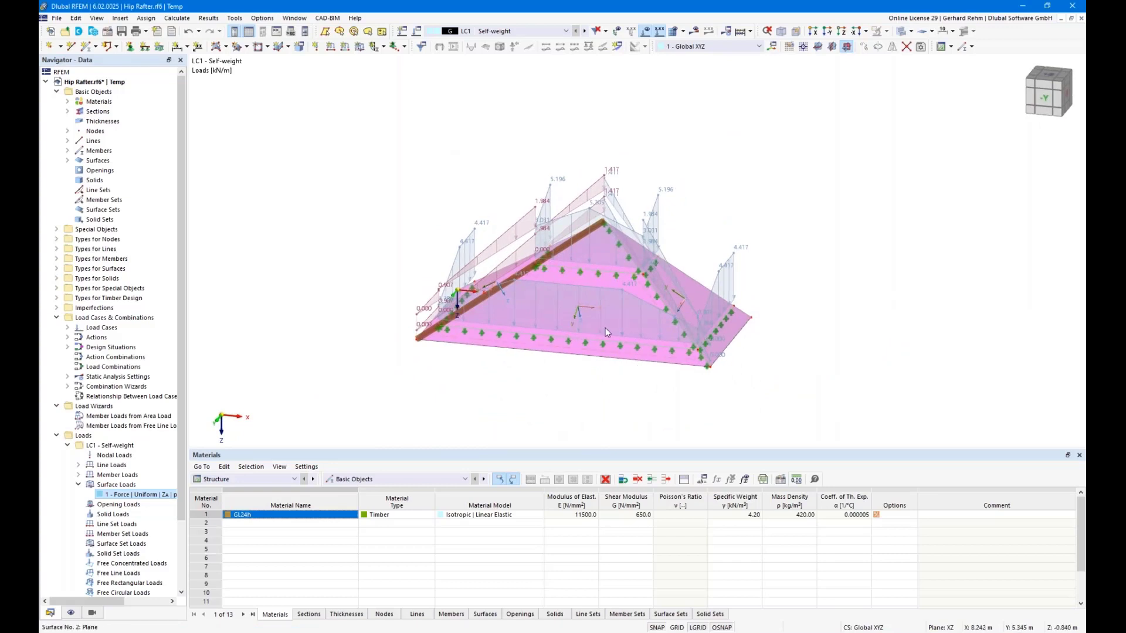
pyautogui.scroll(-1, 570, 377)
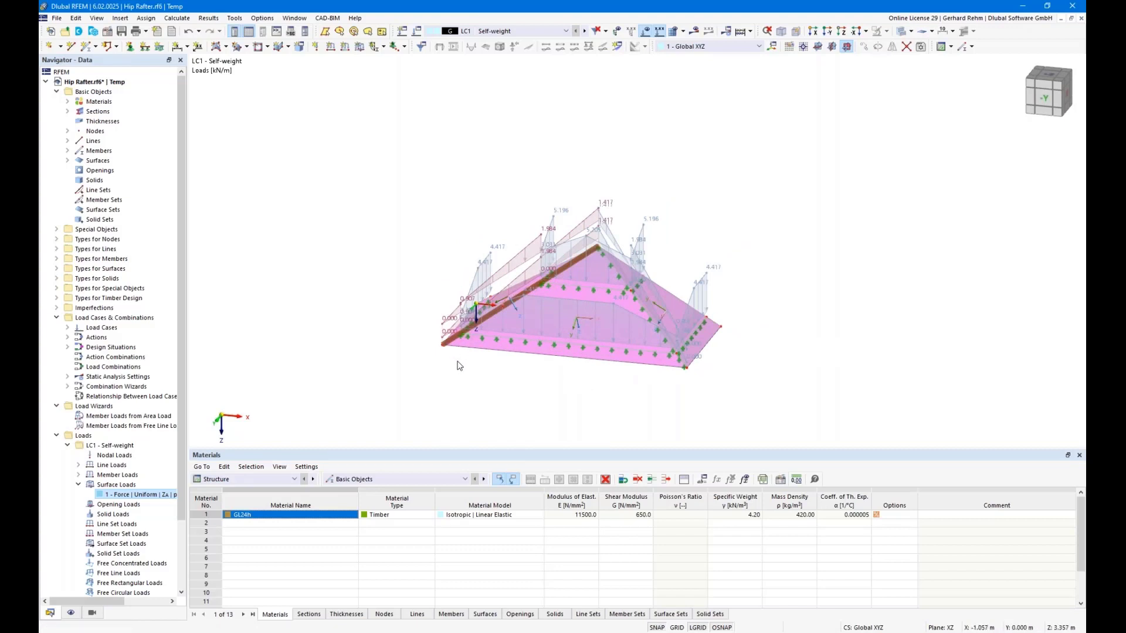
pyautogui.keyDown('ctrl'); pyautogui.moveTo(405, 213); pyautogui.dragTo(516, 213, button='middle'); pyautogui.keyUp('ctrl')
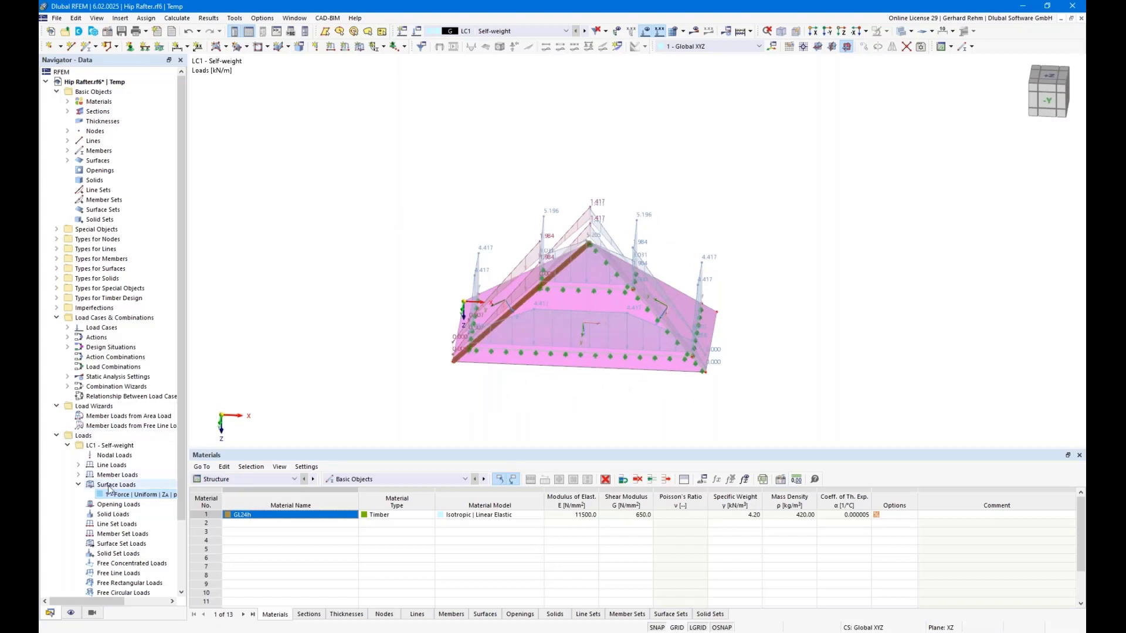
# - Copy load case LC1 - Self-weight to a new load case LC2 and deactivate the active self-weight in it
pyautogui.click(67, 327)
pyautogui.rightClick(111, 340)
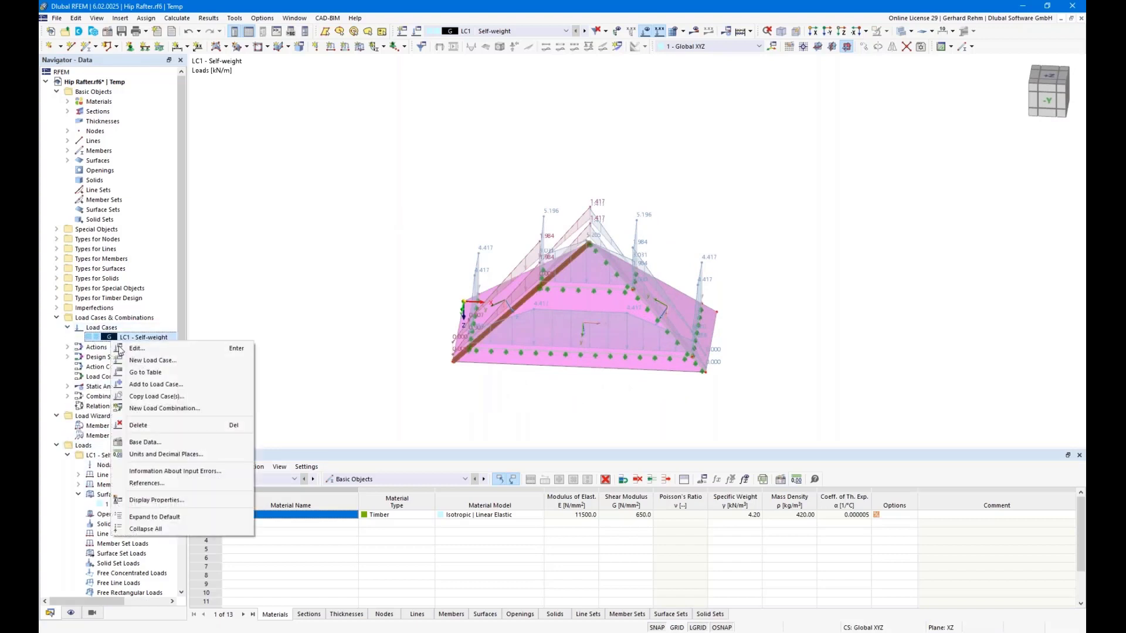
pyautogui.click(157, 397)
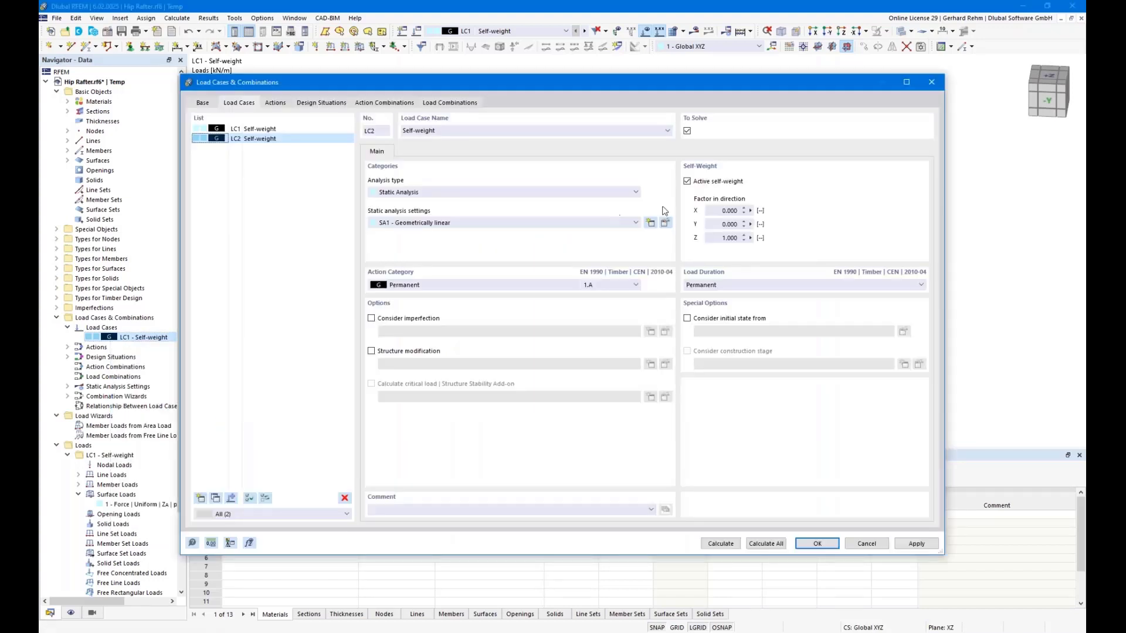
pyautogui.click(687, 182)
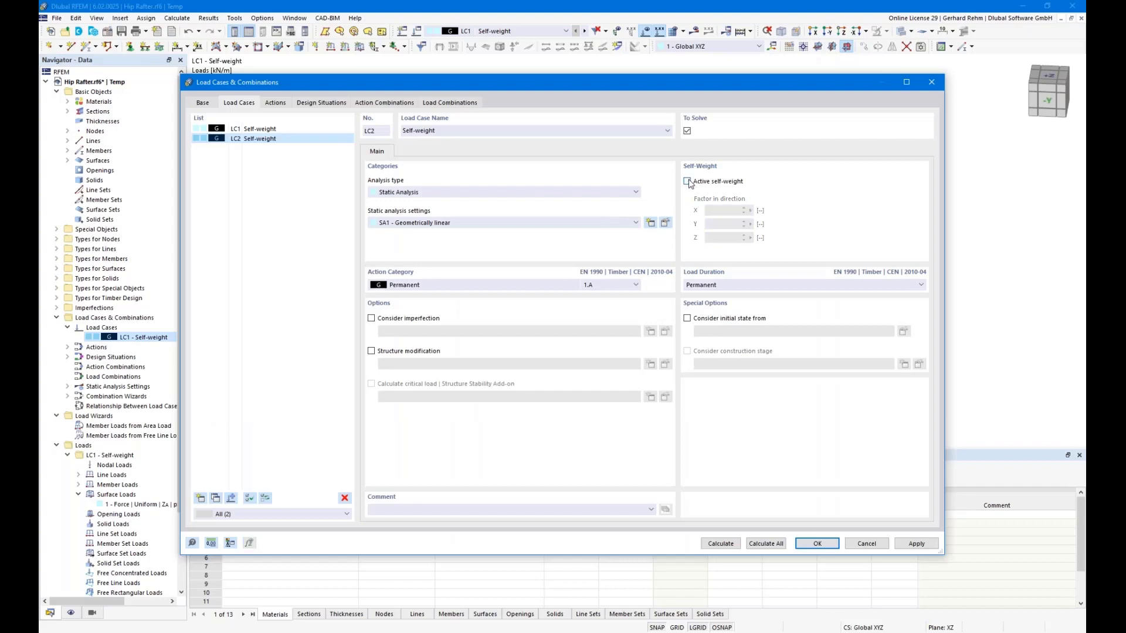
# - Name load case LC2 "Snow" and assign it the action category Snow/Ice loads - H <= 1000 m
pyautogui.click(665, 131)
pyautogui.click(413, 147)
pyautogui.click(415, 288)
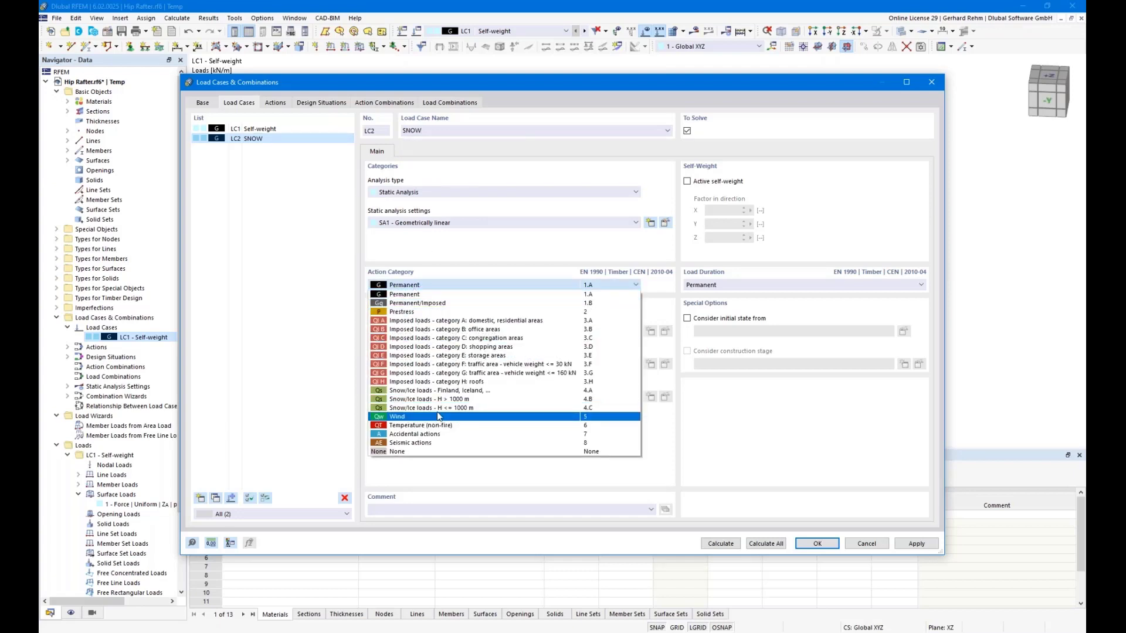
pyautogui.click(458, 409)
pyautogui.click(457, 130)
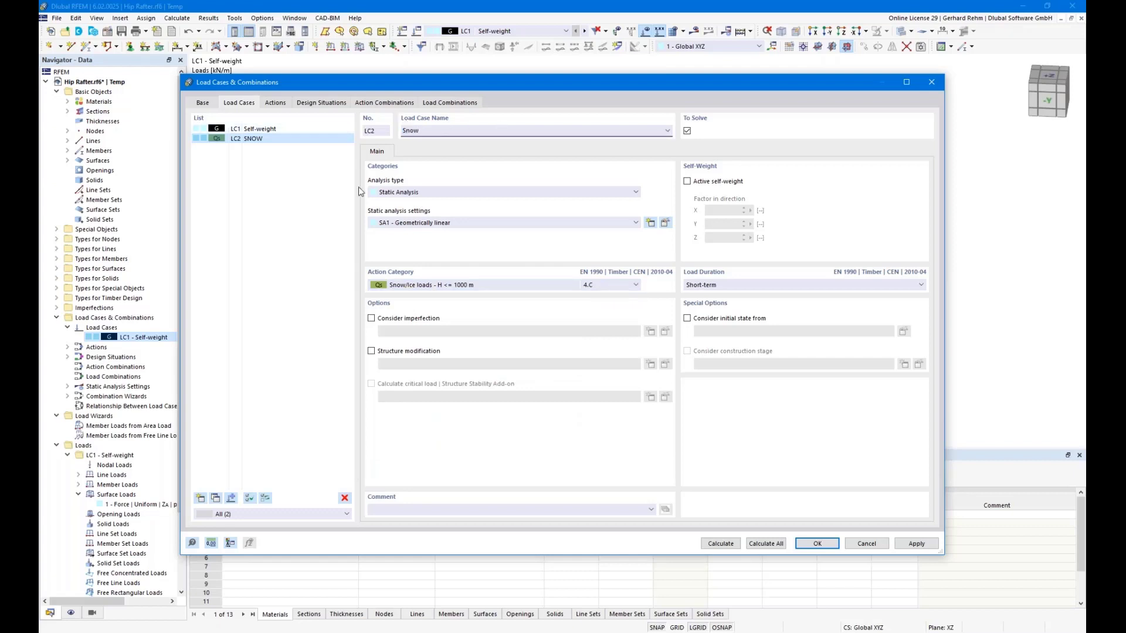
pyautogui.press('Tab')
# - Review the settings of the self-weight and snow load cases and the list of actions
pyautogui.click(251, 130)
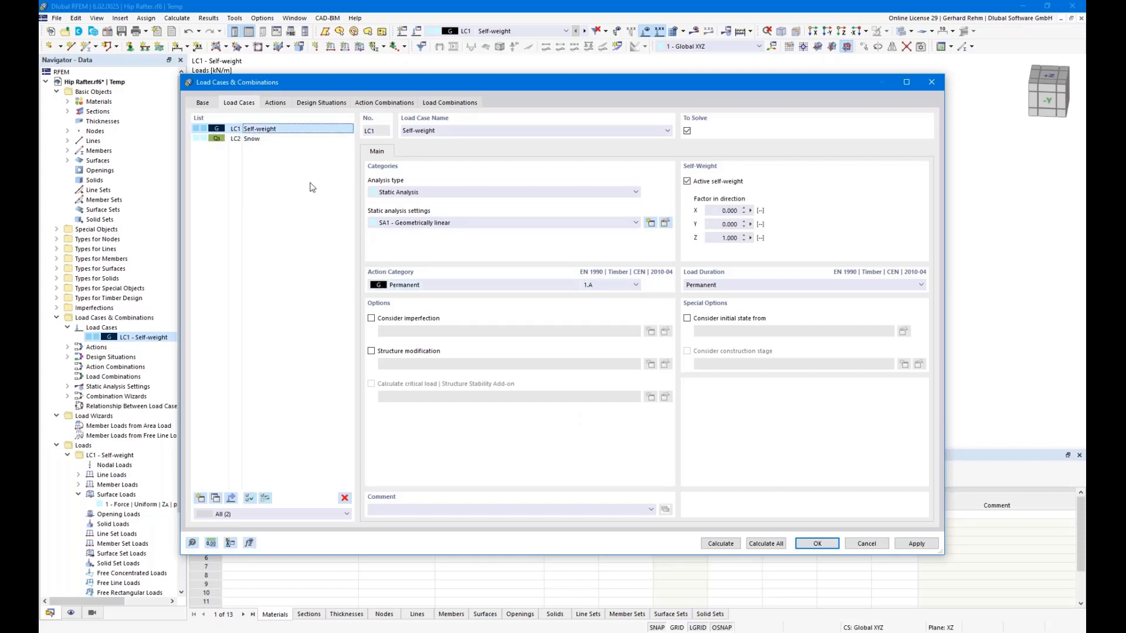
pyautogui.click(249, 139)
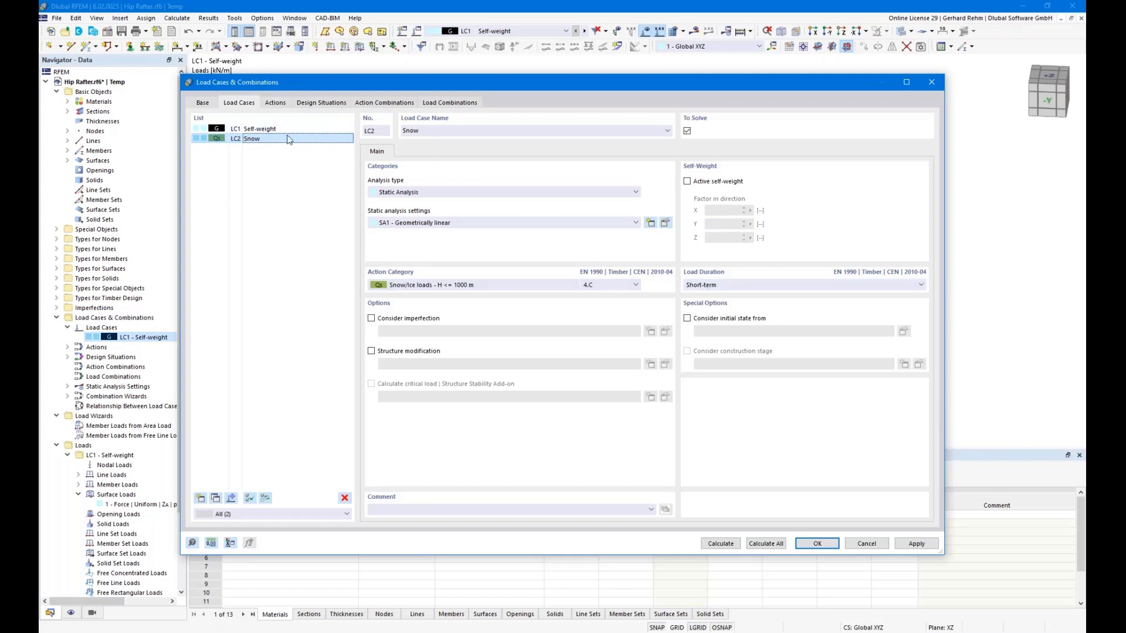
pyautogui.moveTo(269, 88); pyautogui.dragTo(397, 299)
pyautogui.moveTo(416, 362); pyautogui.dragTo(397, 226)
pyautogui.moveTo(380, 172); pyautogui.dragTo(369, 156)
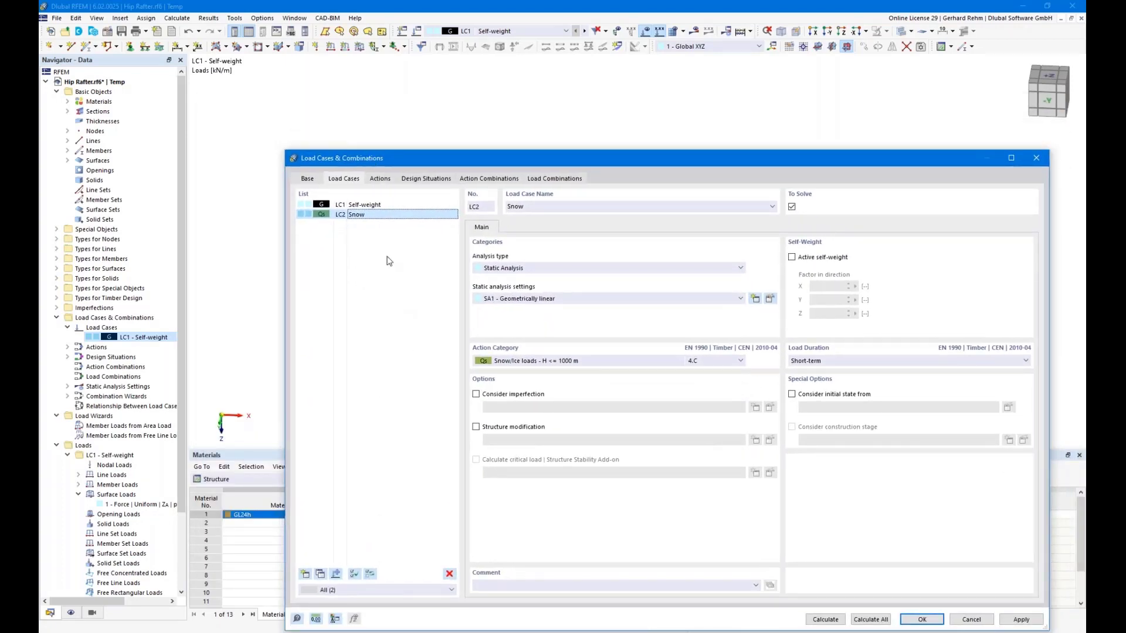
pyautogui.moveTo(371, 170); pyautogui.dragTo(351, 117)
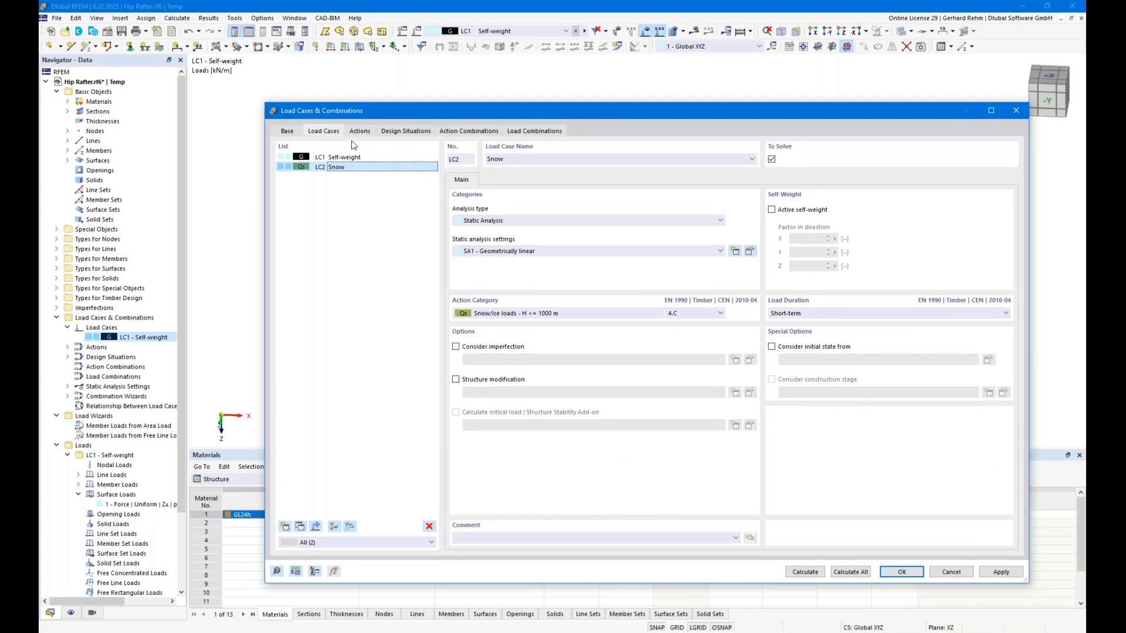
pyautogui.click(355, 135)
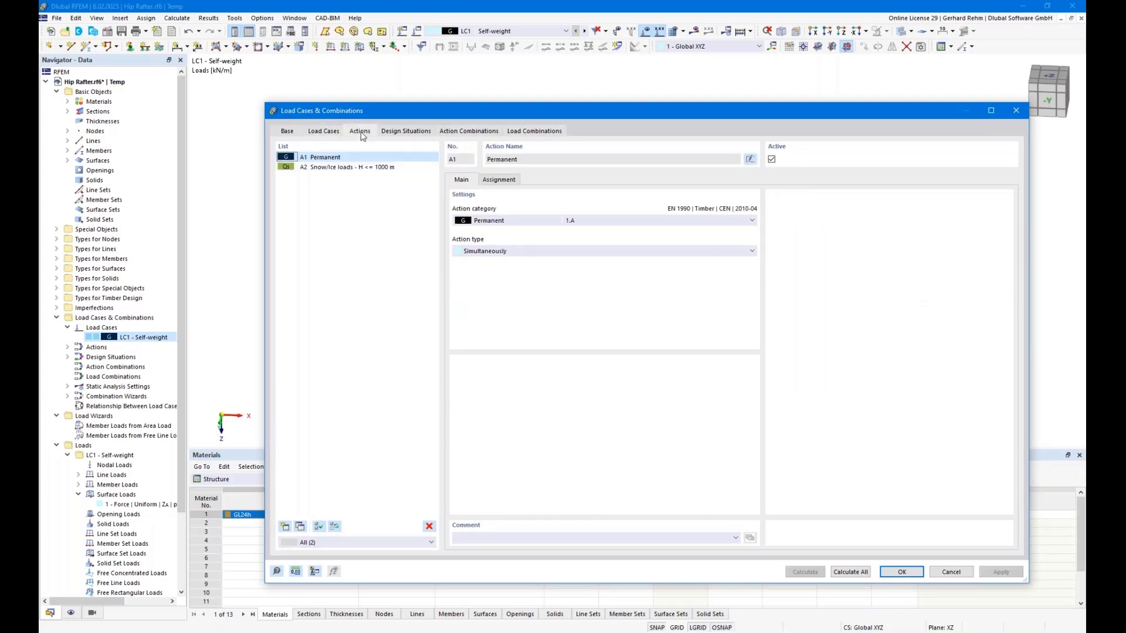
# - Assign combination wizard 2 - Load combinations | SA1 - Geometrically linear to design situations DS1 to DS3 together
pyautogui.click(414, 132)
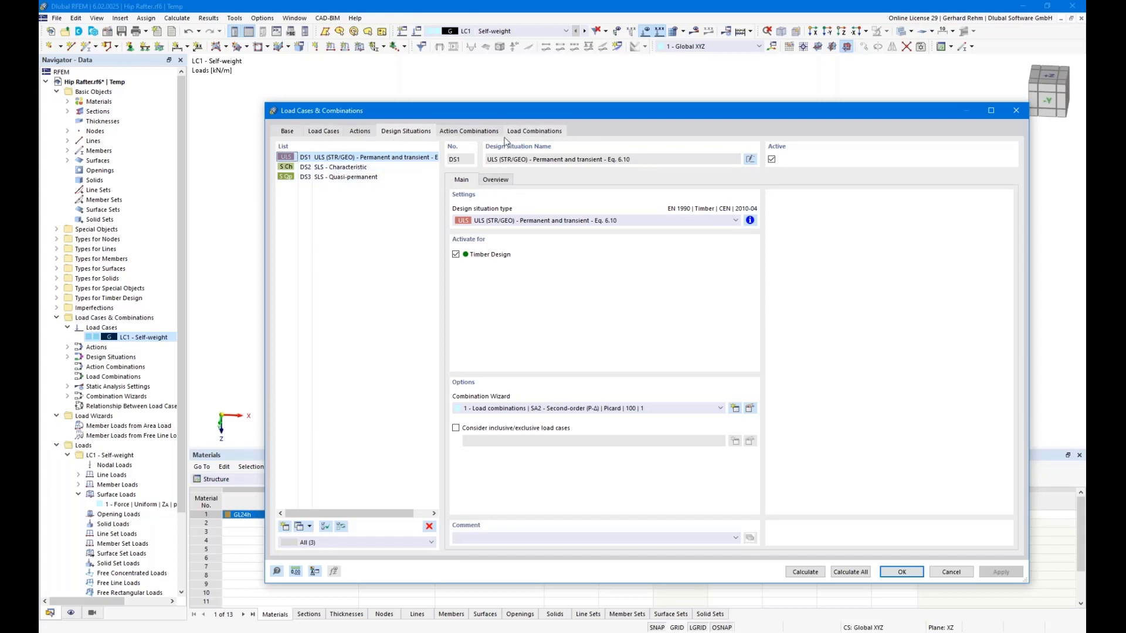
pyautogui.keyDown('shift'); pyautogui.click(339, 178); pyautogui.keyUp('shift')
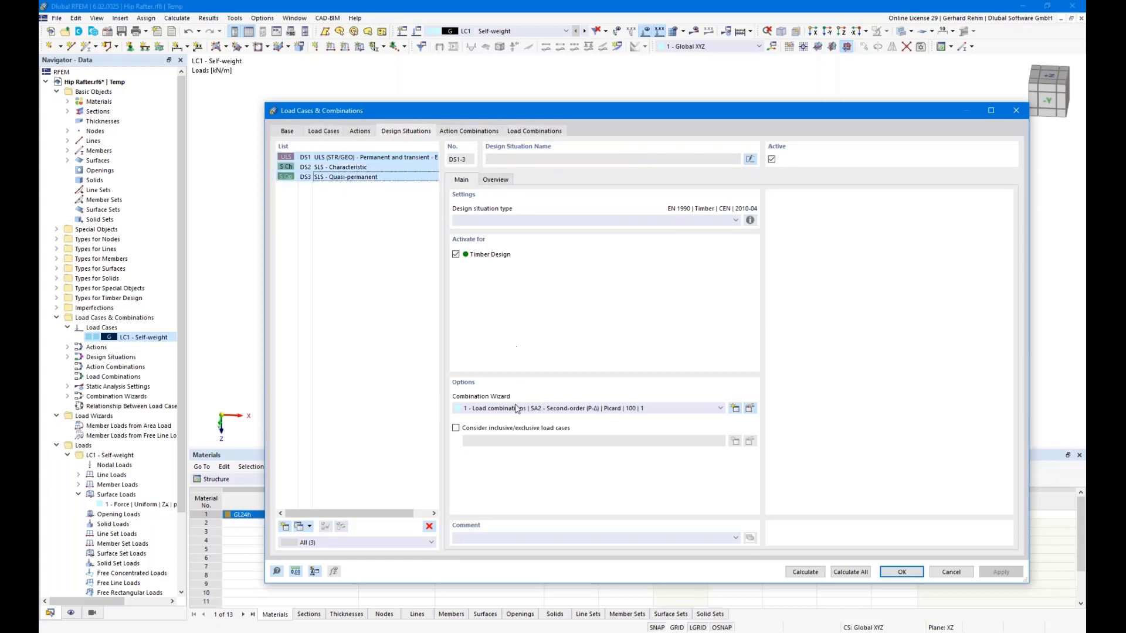
pyautogui.click(515, 410)
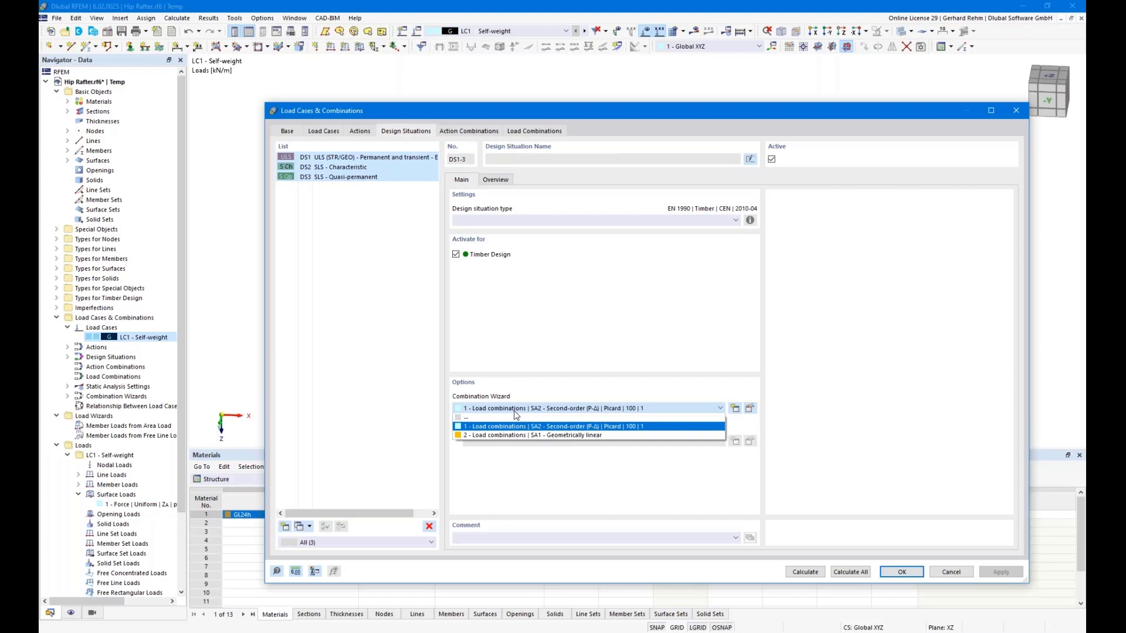
pyautogui.click(558, 436)
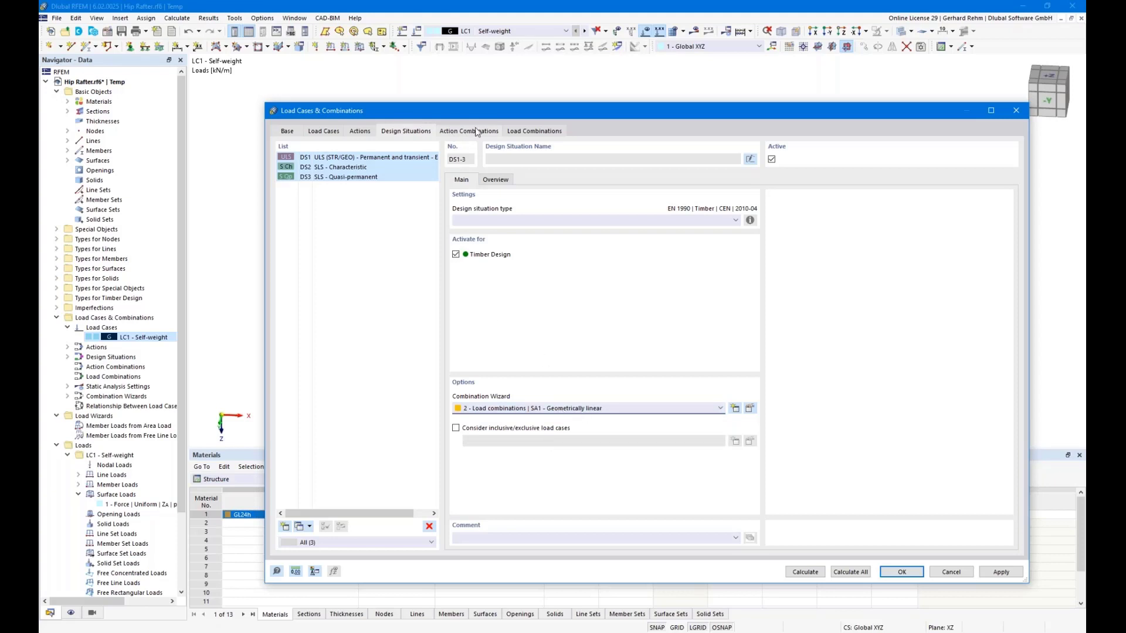
# - Generate the load combinations and accept the definitions with CO2, 1.35 * LC1 + 1.50 * LC2, selected
pyautogui.click(519, 130)
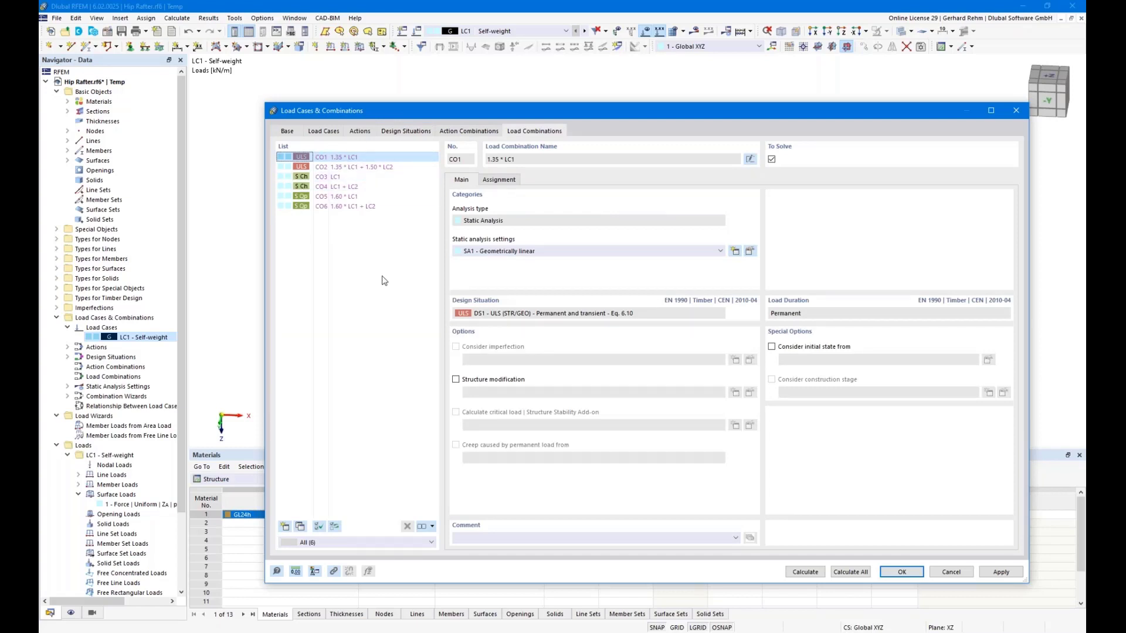
pyautogui.click(335, 166)
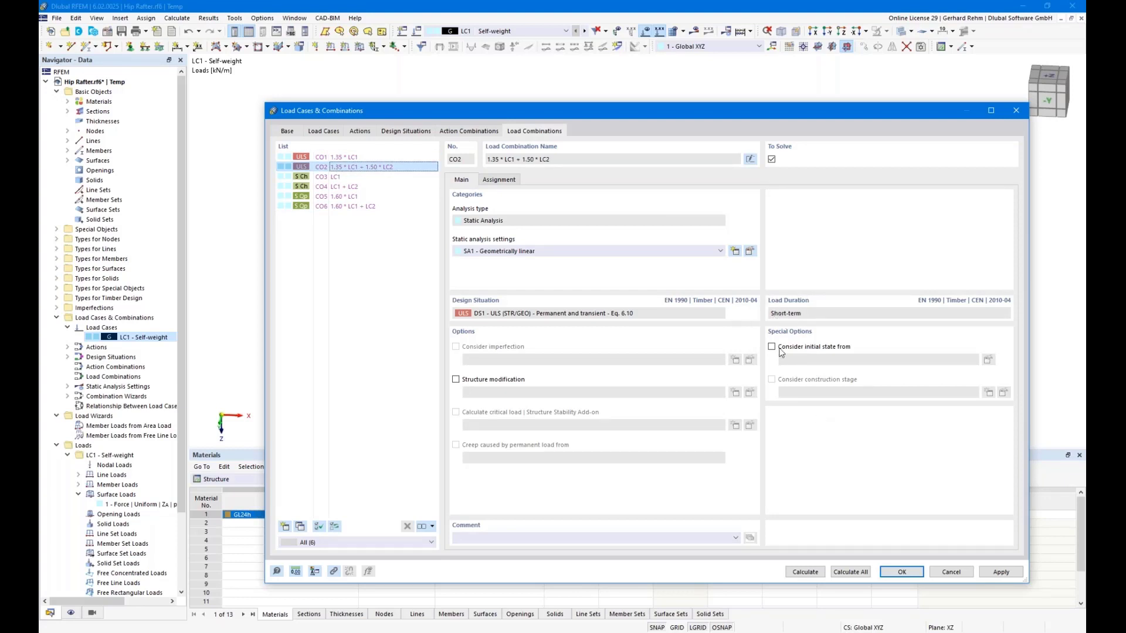
pyautogui.click(901, 572)
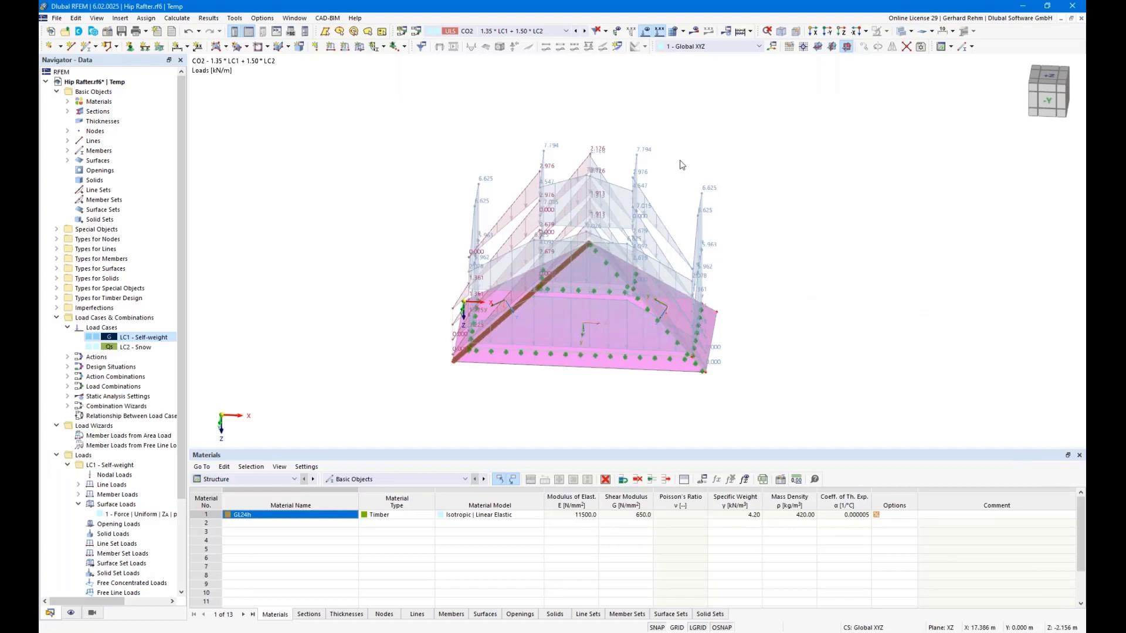
# - Turn off the load display and isolate the hip rafter members with their related objects in visibility mode
pyautogui.click(645, 31)
pyautogui.keyDown('ctrl'); pyautogui.moveTo(577, 285); pyautogui.dragTo(532, 339, button='middle'); pyautogui.keyUp('ctrl')
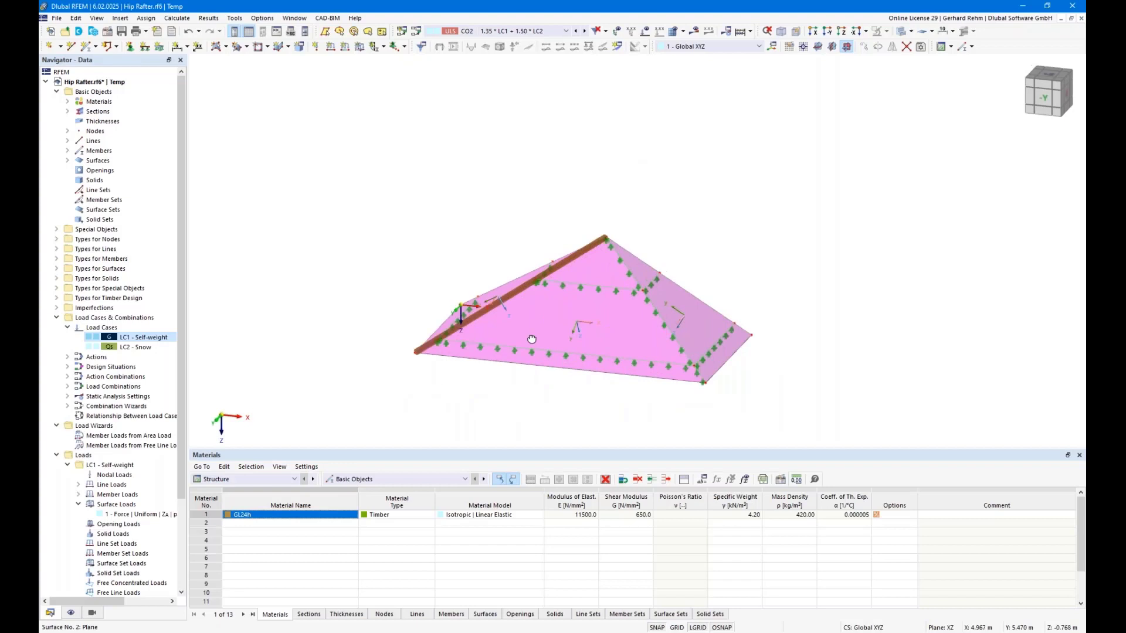
pyautogui.click(429, 348)
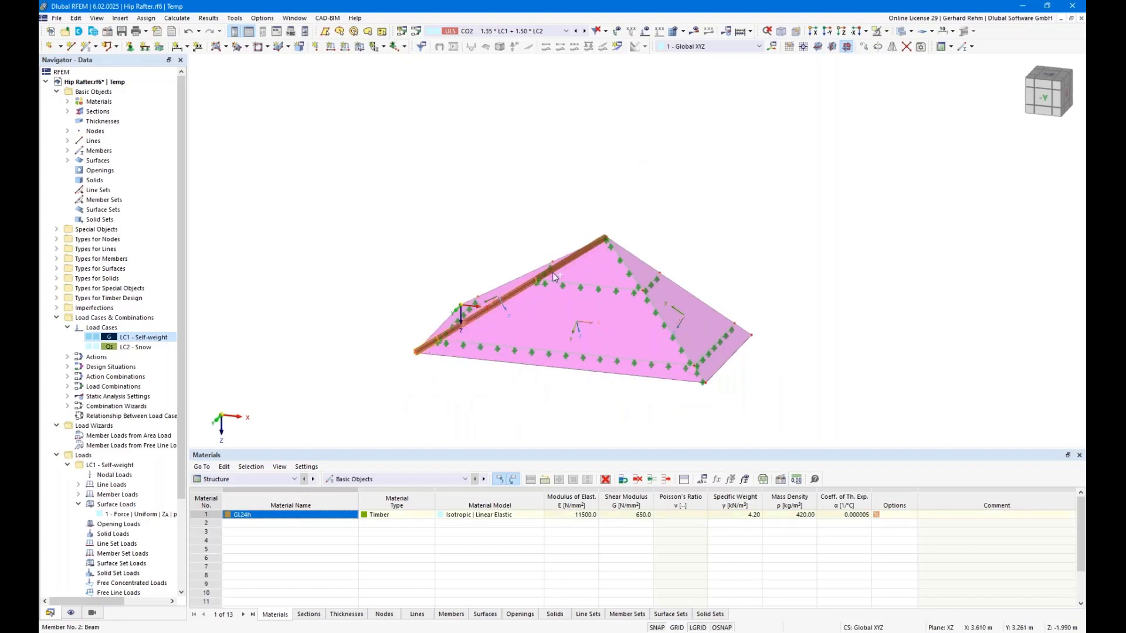
pyautogui.click(887, 31)
pyautogui.click(897, 47)
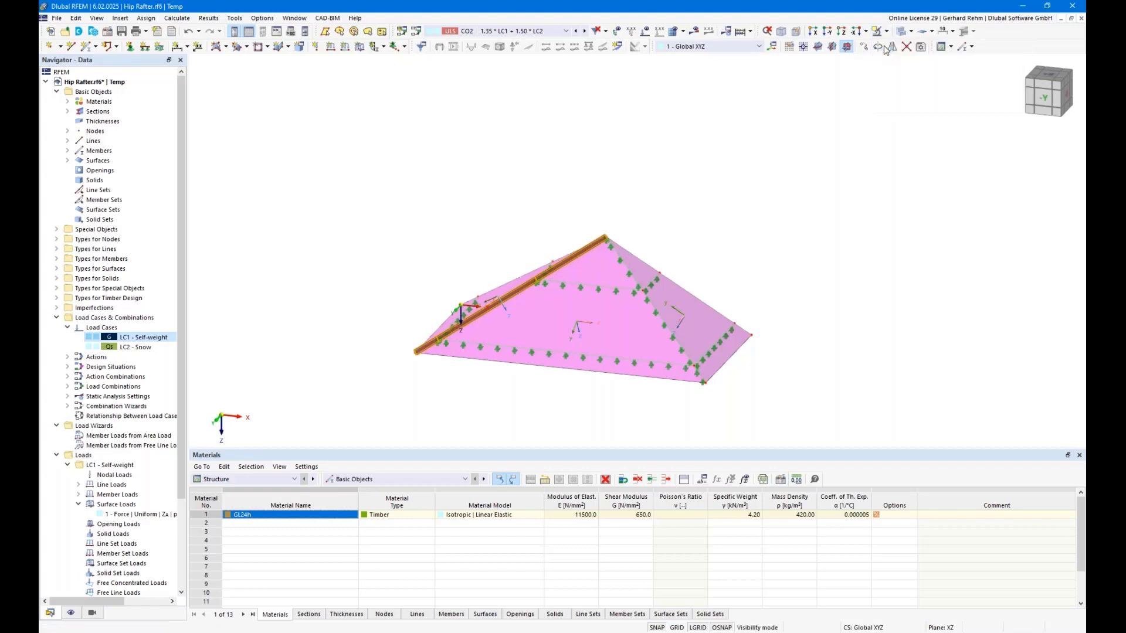
pyautogui.scroll(3, 434, 359)
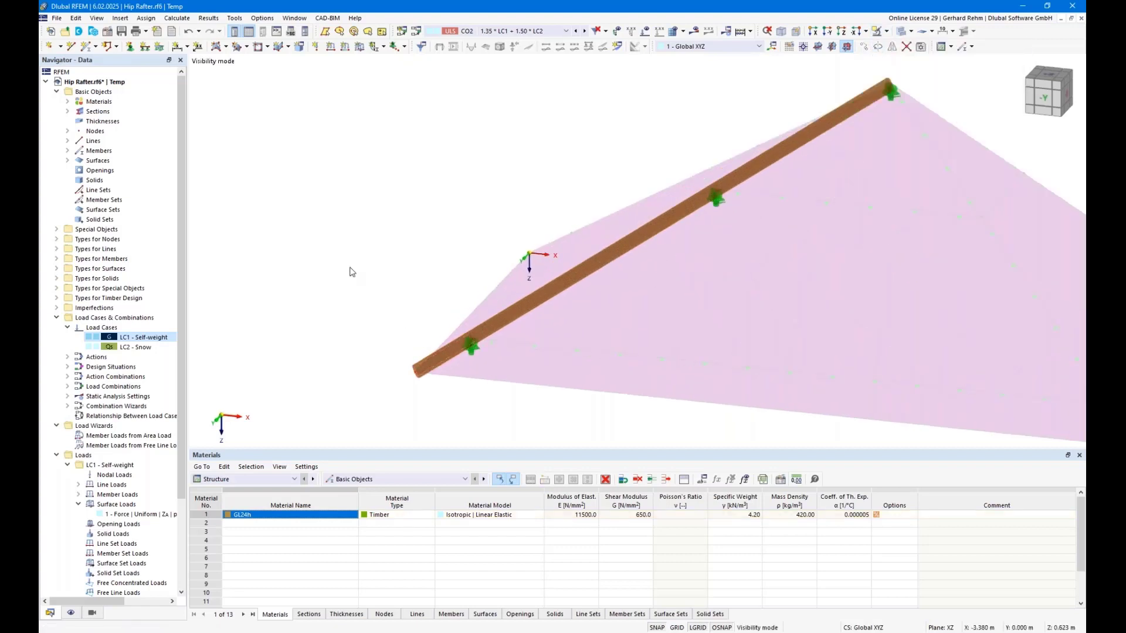
pyautogui.keyDown('ctrl'); pyautogui.moveTo(352, 270); pyautogui.dragTo(334, 238, button='middle'); pyautogui.keyUp('ctrl')
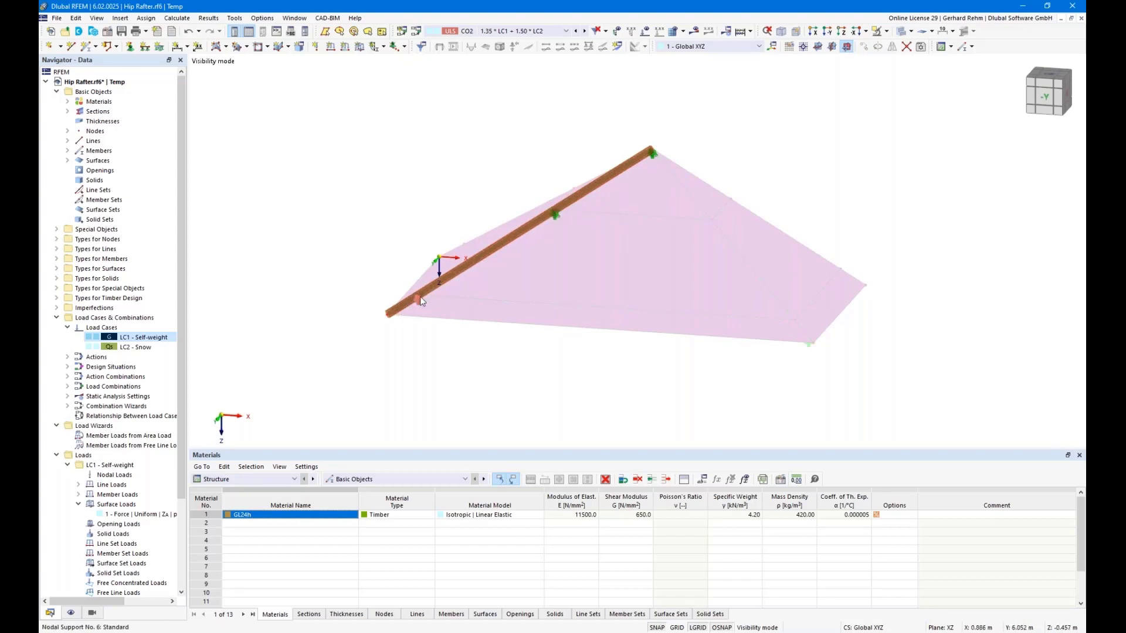
# - Create a continuous member set from the three hip rafter members and name it "Hip Rafter"
pyautogui.moveTo(763, 370); pyautogui.dragTo(387, 125)
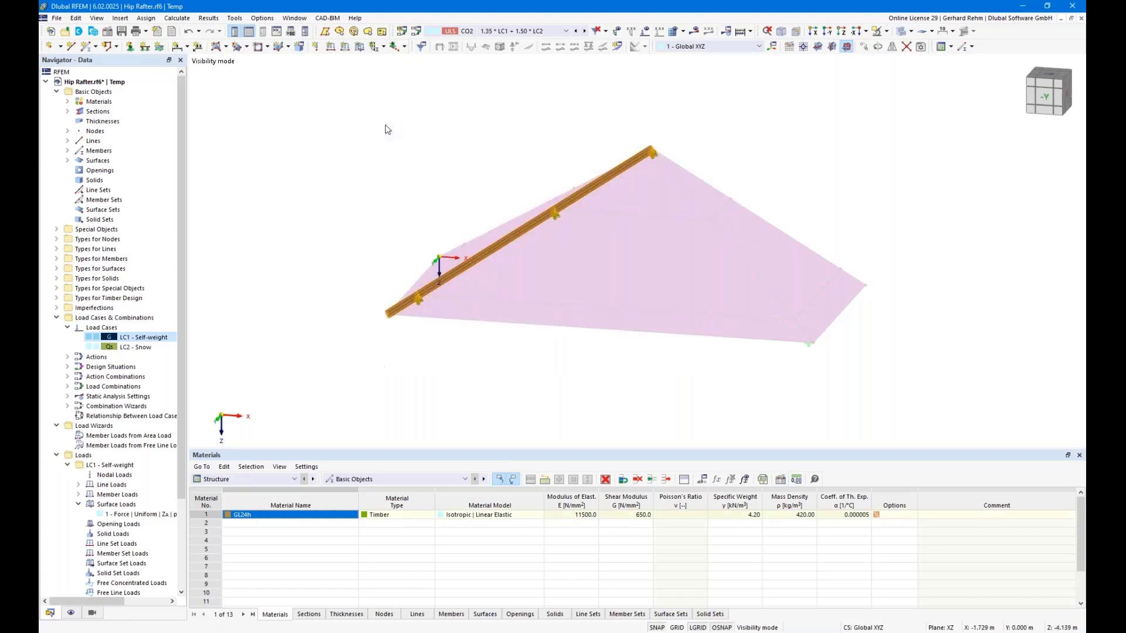
pyautogui.rightClick(500, 251)
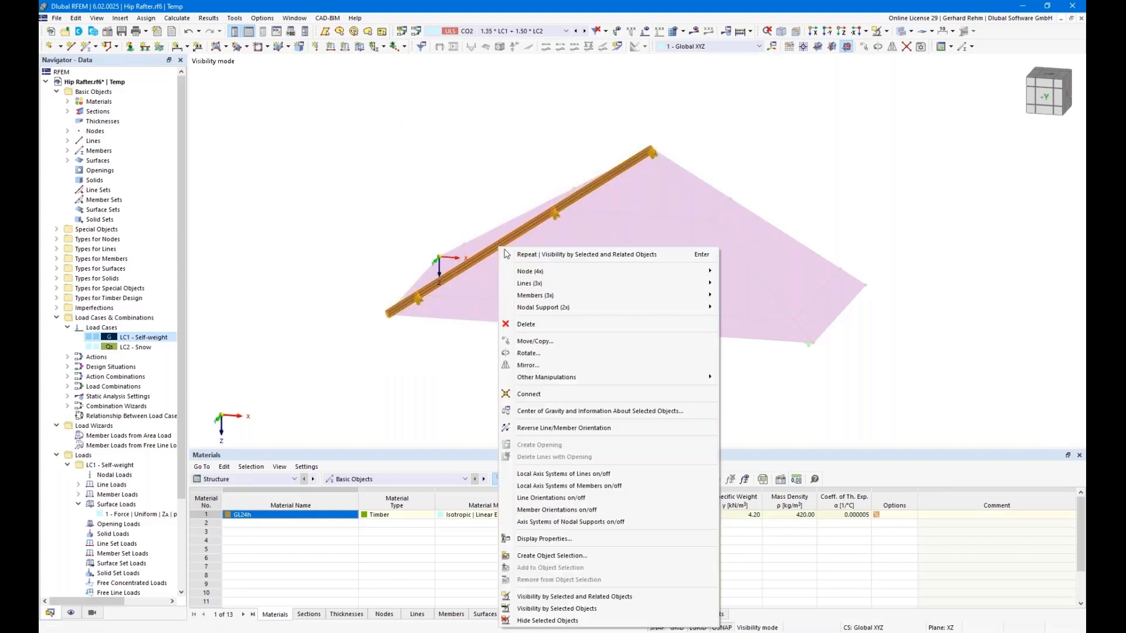
pyautogui.moveTo(585, 299)
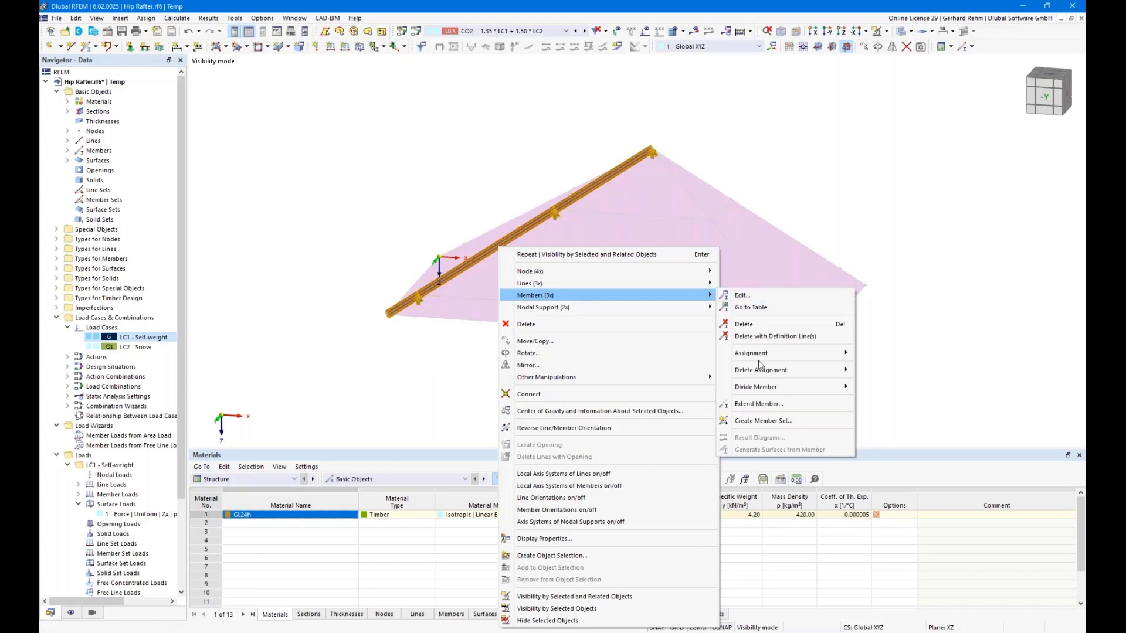
pyautogui.click(762, 421)
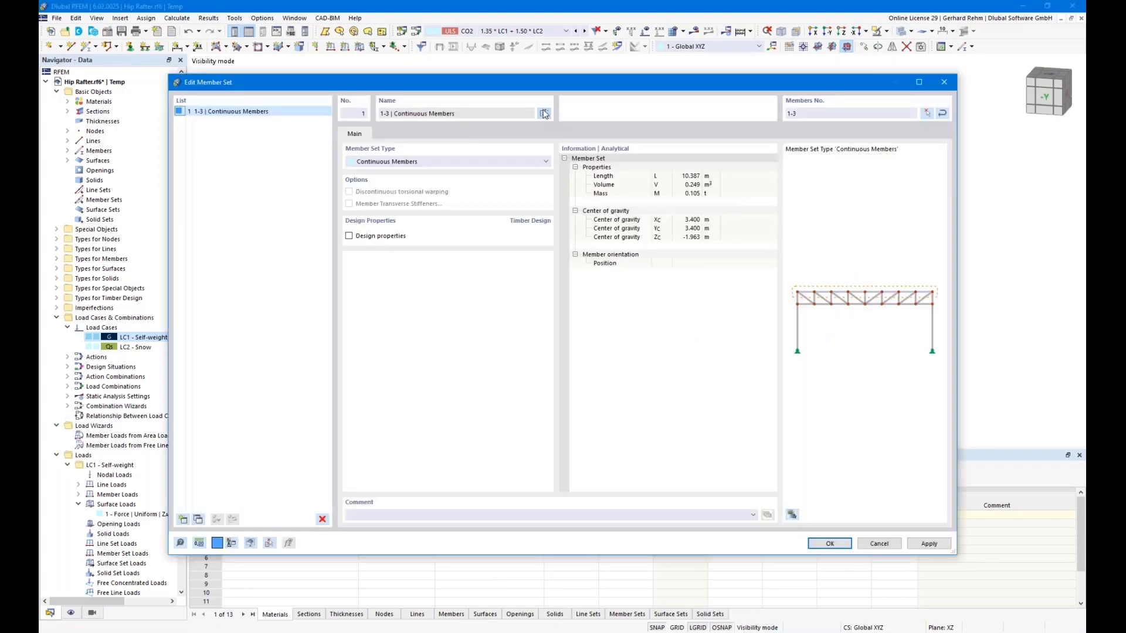
pyautogui.click(544, 114)
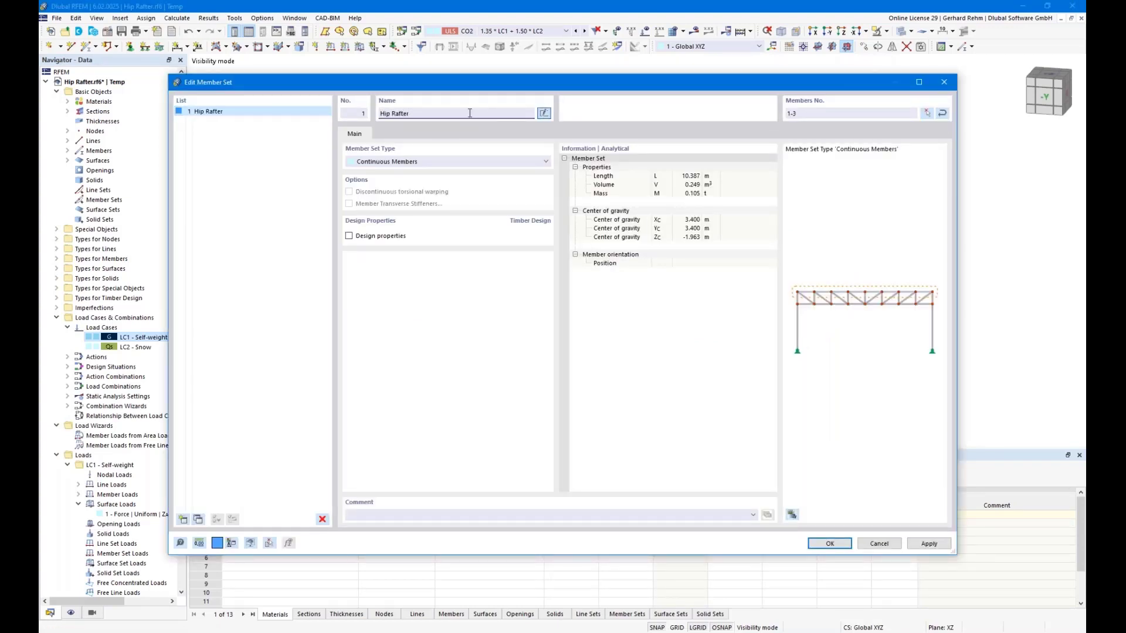
# - Activate the timber design properties for the Hip Rafter member set
pyautogui.click(349, 237)
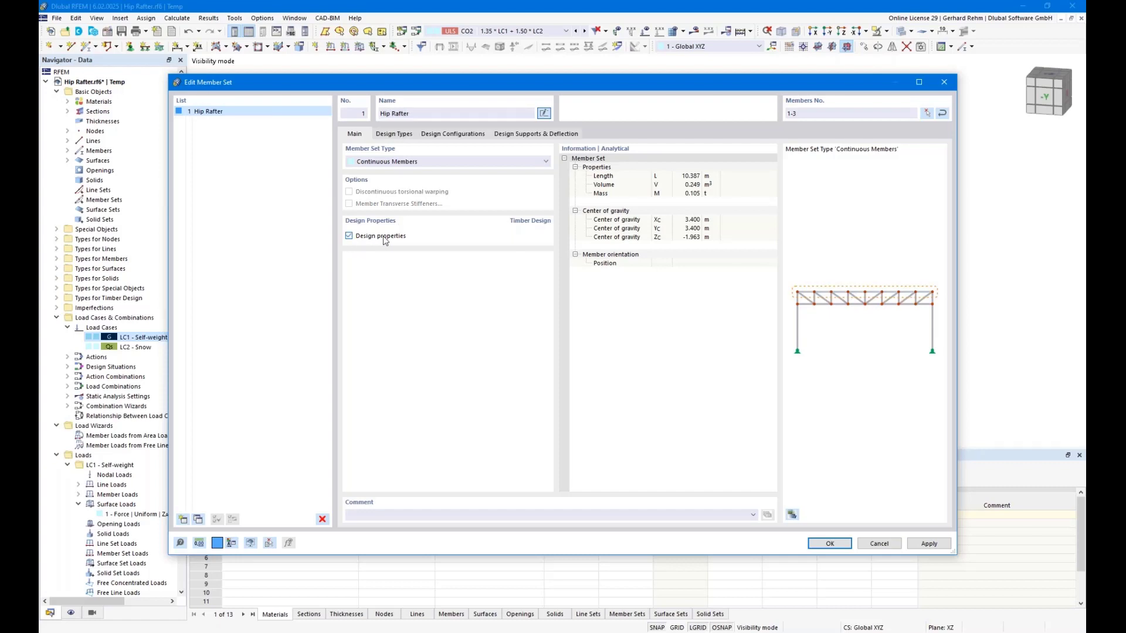
pyautogui.moveTo(367, 83); pyautogui.dragTo(490, 360)
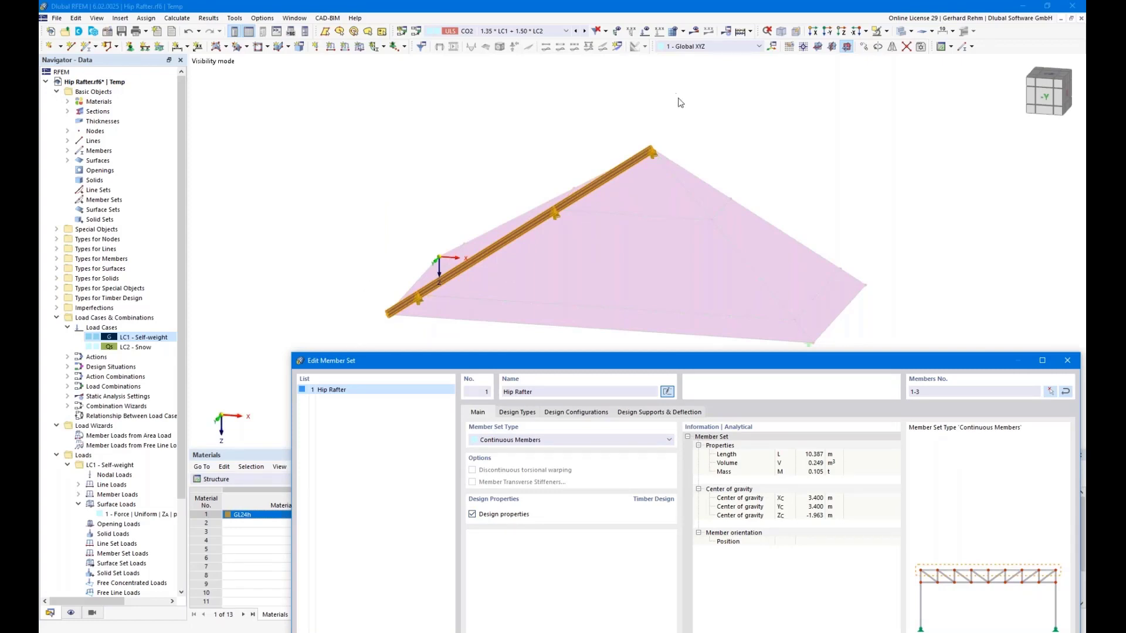
pyautogui.moveTo(533, 367); pyautogui.dragTo(464, 142)
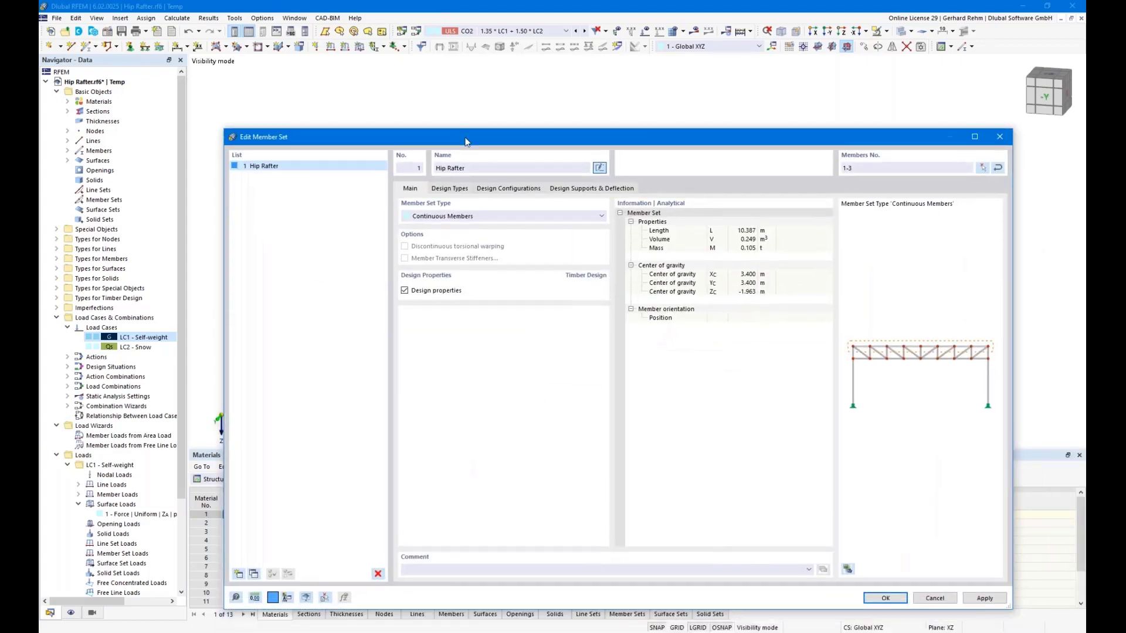
# - Create an effective lengths definition for the Hip Rafter set that considers only flexural buckling about y/u, excluding z/v and lateral-torsional buckling
pyautogui.click(460, 189)
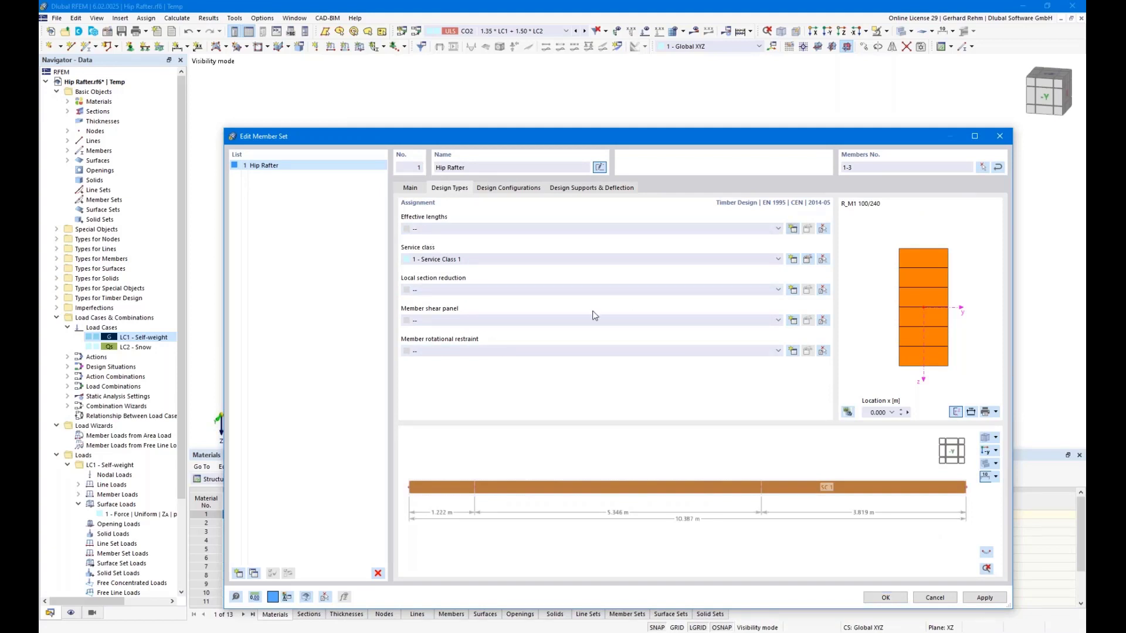
pyautogui.click(793, 229)
pyautogui.click(770, 593)
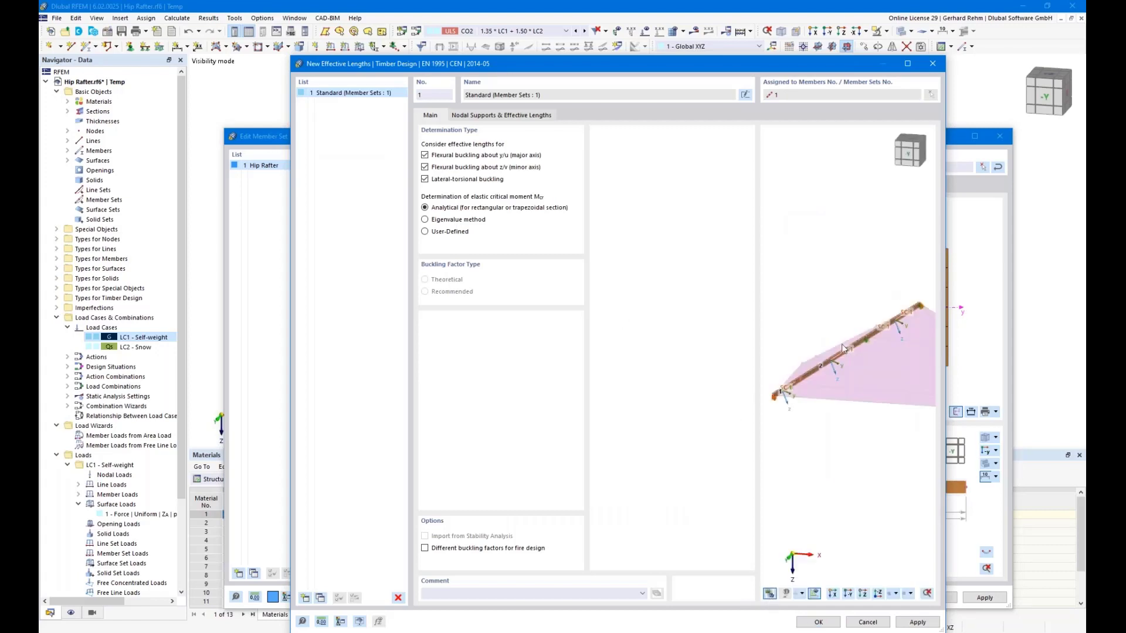
pyautogui.keyDown('ctrl'); pyautogui.moveTo(862, 365); pyautogui.dragTo(912, 389, button='middle'); pyautogui.keyUp('ctrl')
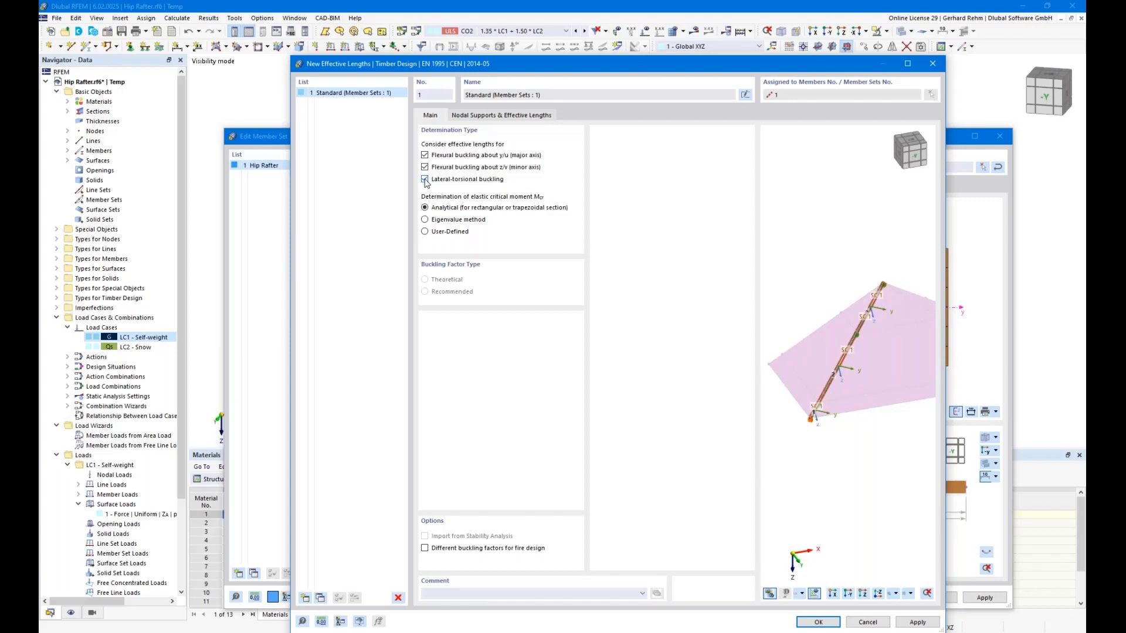
pyautogui.scroll(3, 841, 385)
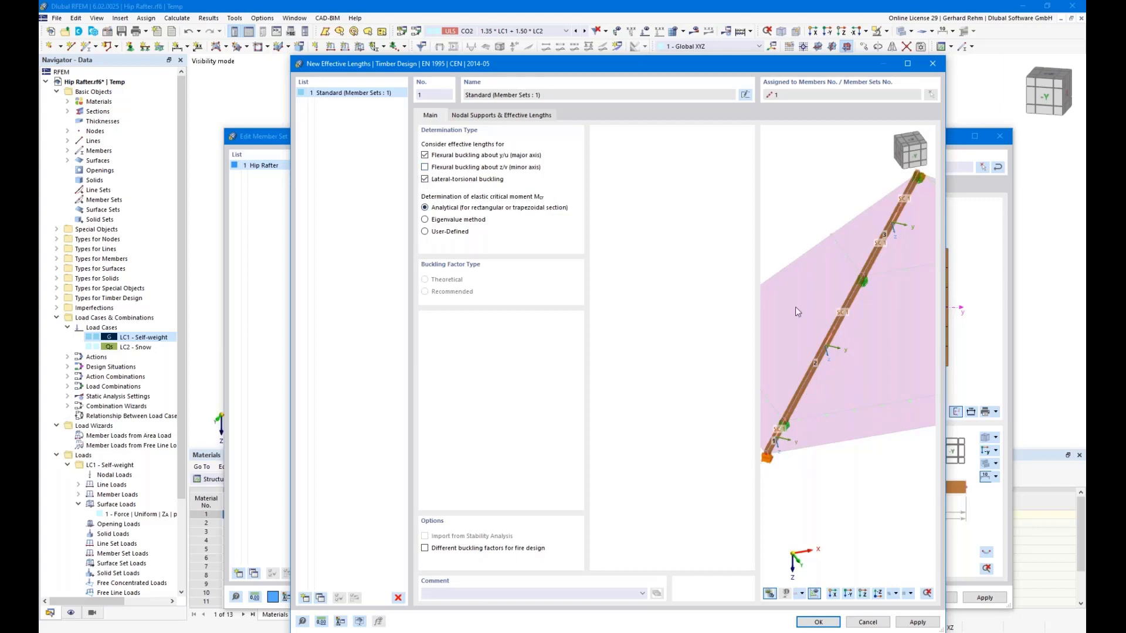
pyautogui.click(424, 179)
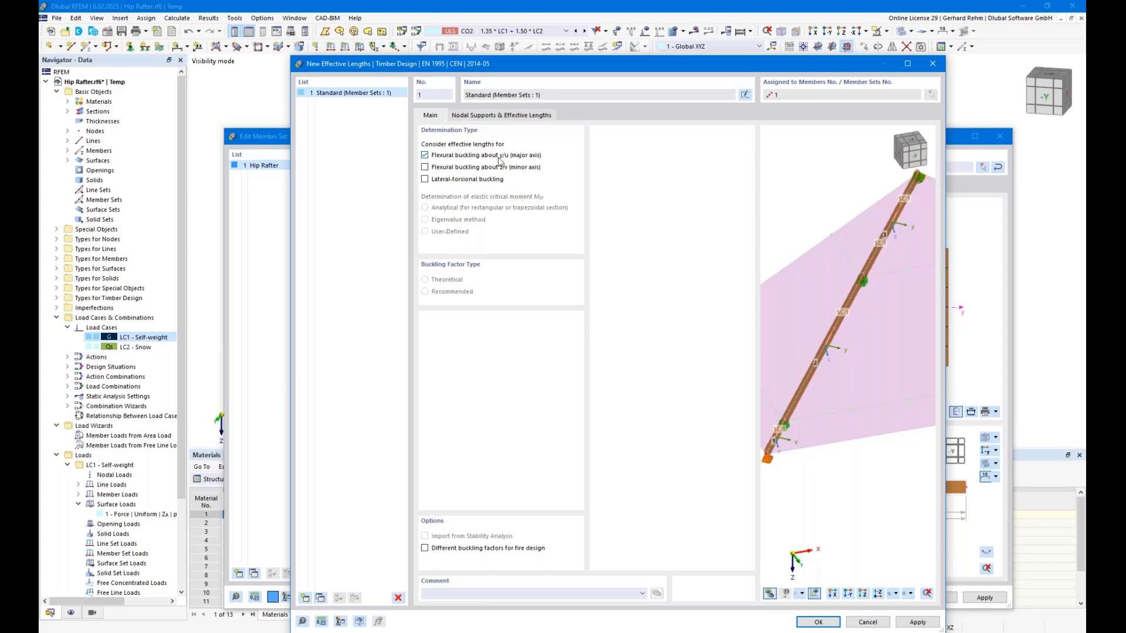
pyautogui.keyDown('ctrl'); pyautogui.moveTo(873, 339); pyautogui.dragTo(824, 383, button='middle'); pyautogui.keyUp('ctrl')
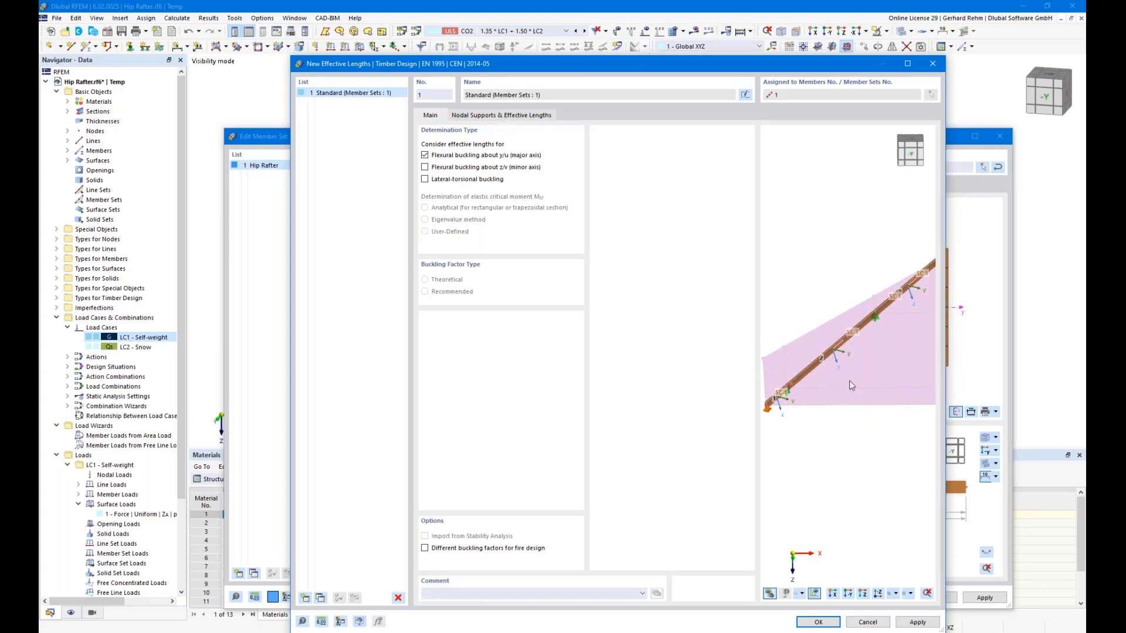
# - Hide the roof surfaces in the preview and examine the nodal supports at the hip rafter's start and end
pyautogui.click(814, 593)
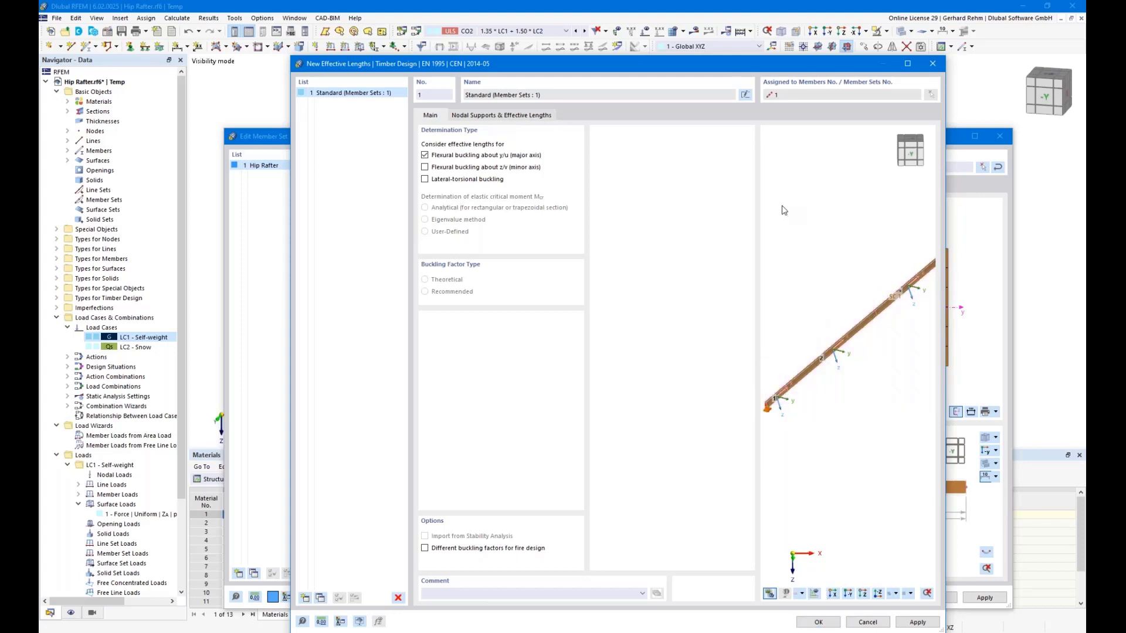
pyautogui.click(485, 115)
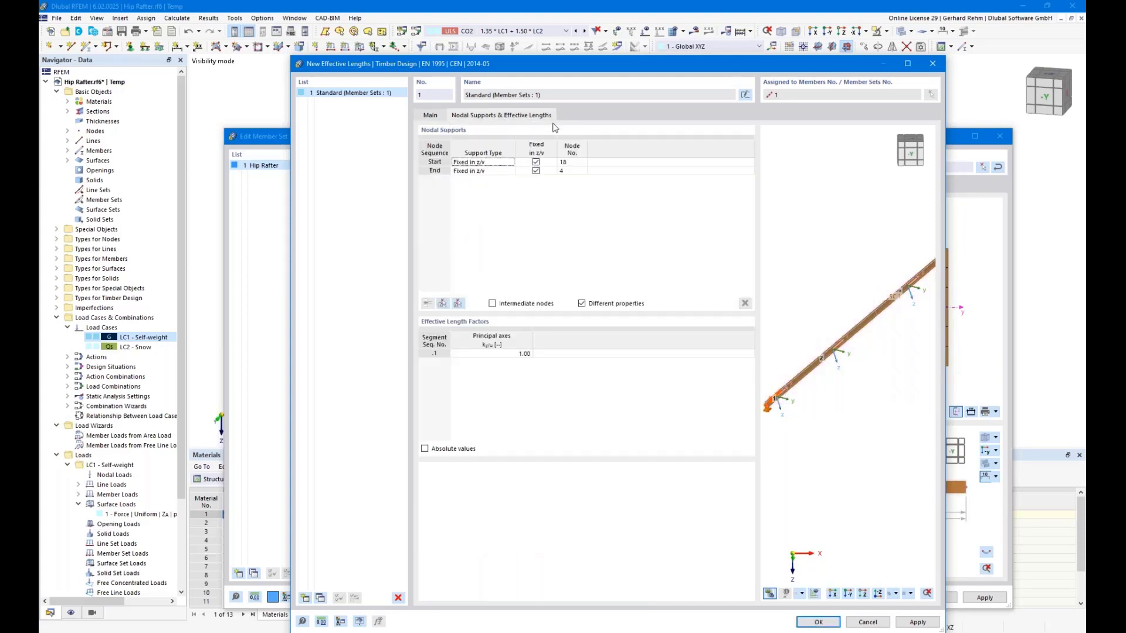
pyautogui.scroll(-1, 836, 410)
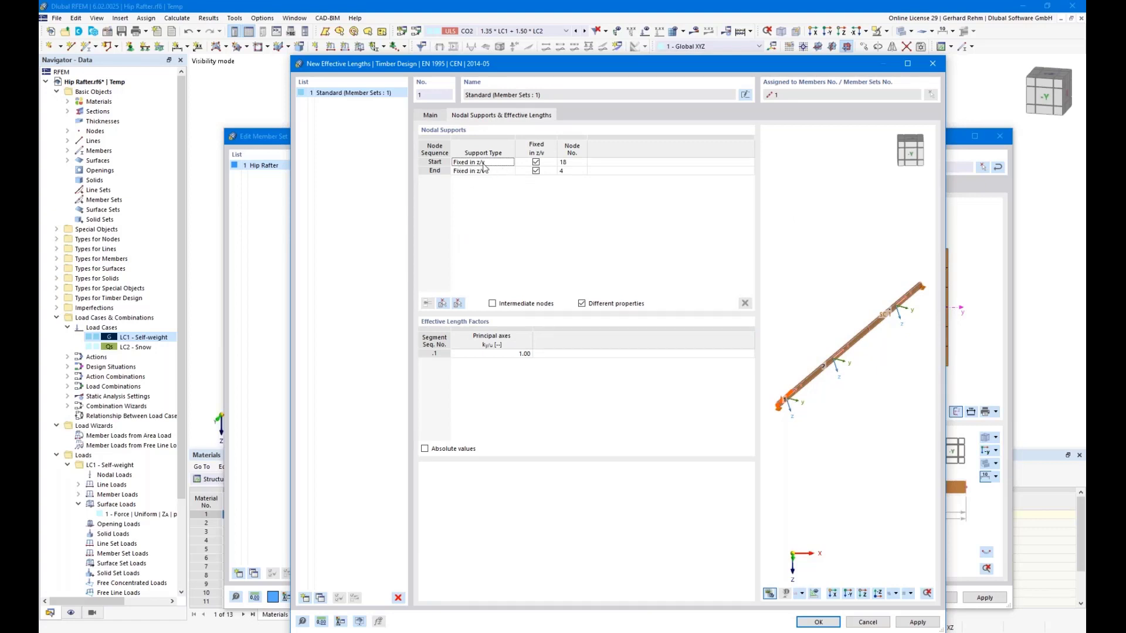
pyautogui.scroll(2, 782, 413)
pyautogui.scroll(-1, 770, 408)
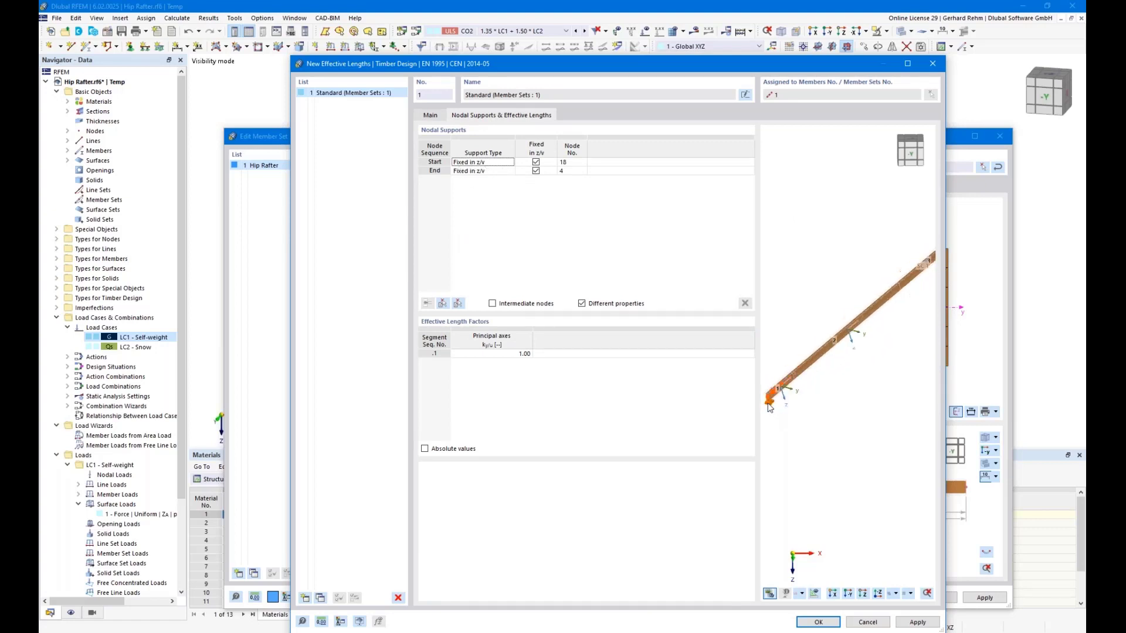
pyautogui.scroll(-1, 770, 407)
pyautogui.scroll(3, 862, 328)
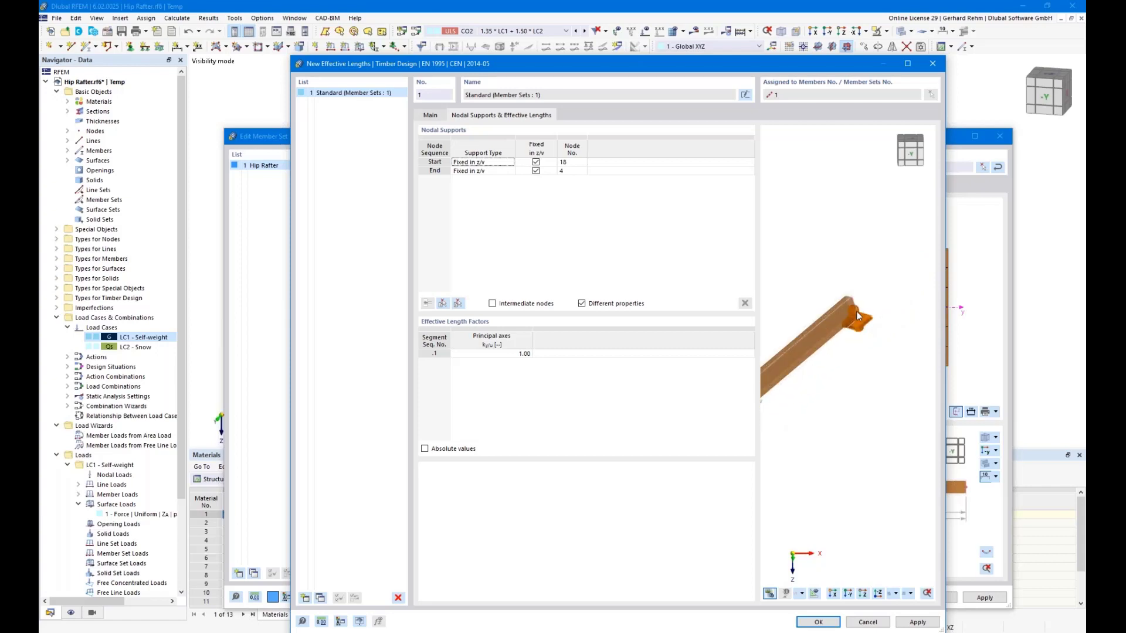
pyautogui.scroll(-1, 855, 312)
pyautogui.scroll(-2, 855, 313)
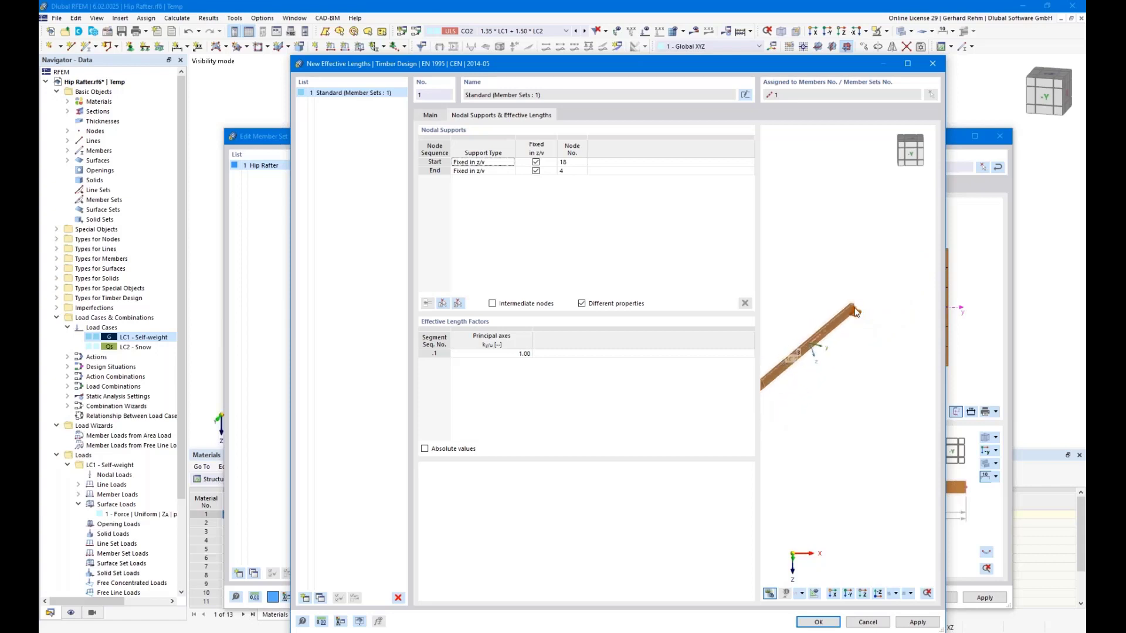
pyautogui.scroll(1, 789, 368)
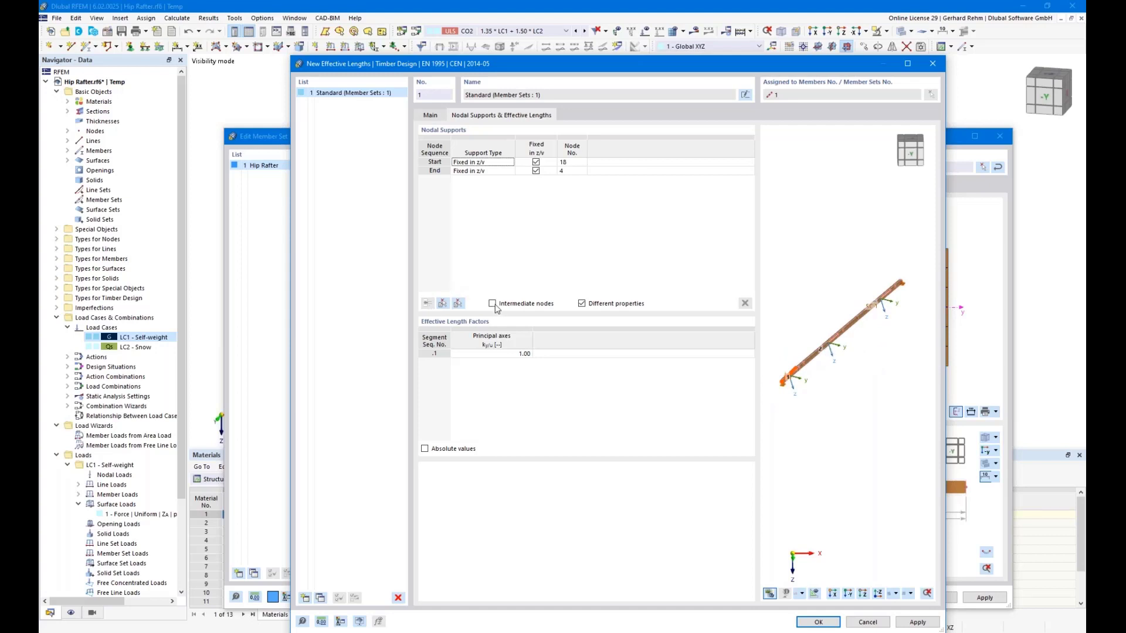
# - Add the intermediate nodes to the nodal supports and fix both nodes 19 and 20 in z/v
pyautogui.click(493, 304)
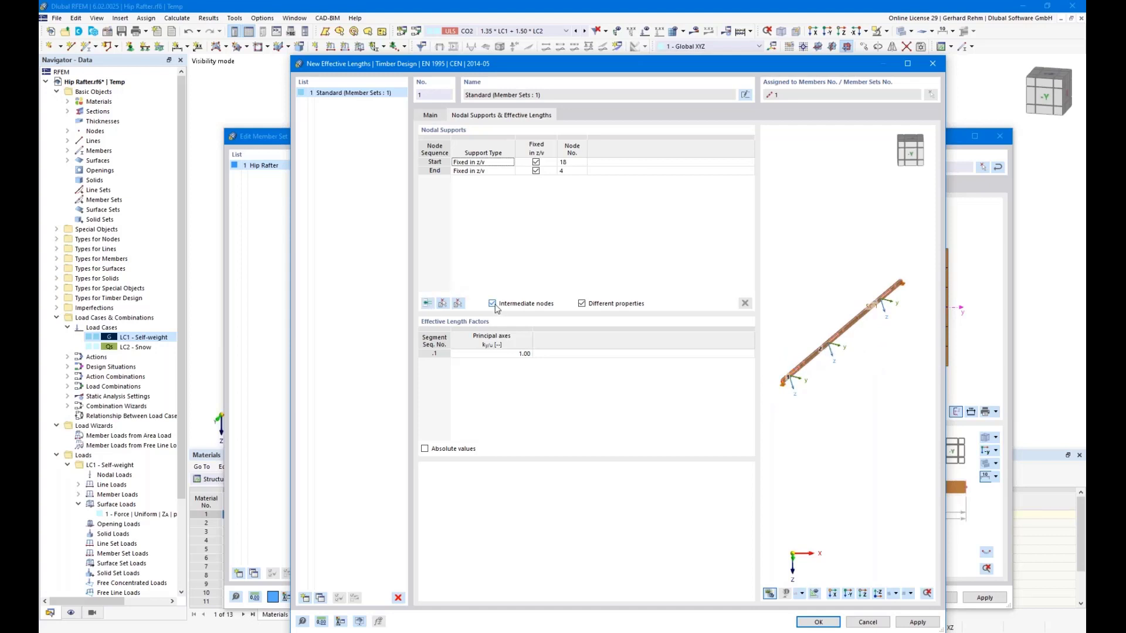
pyautogui.click(429, 303)
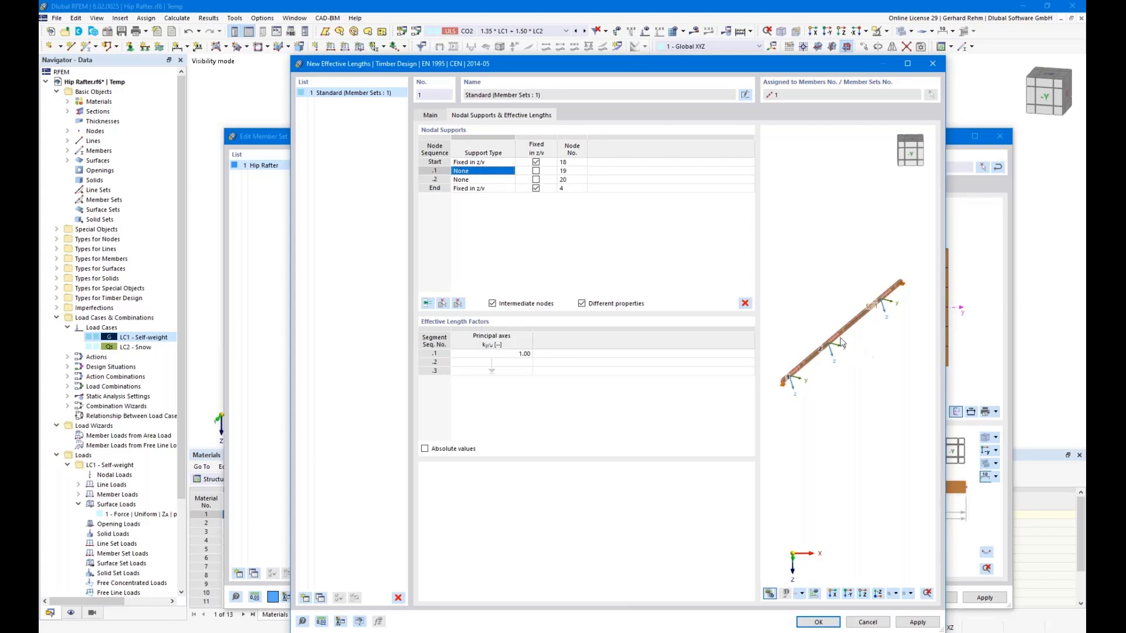
pyautogui.click(535, 172)
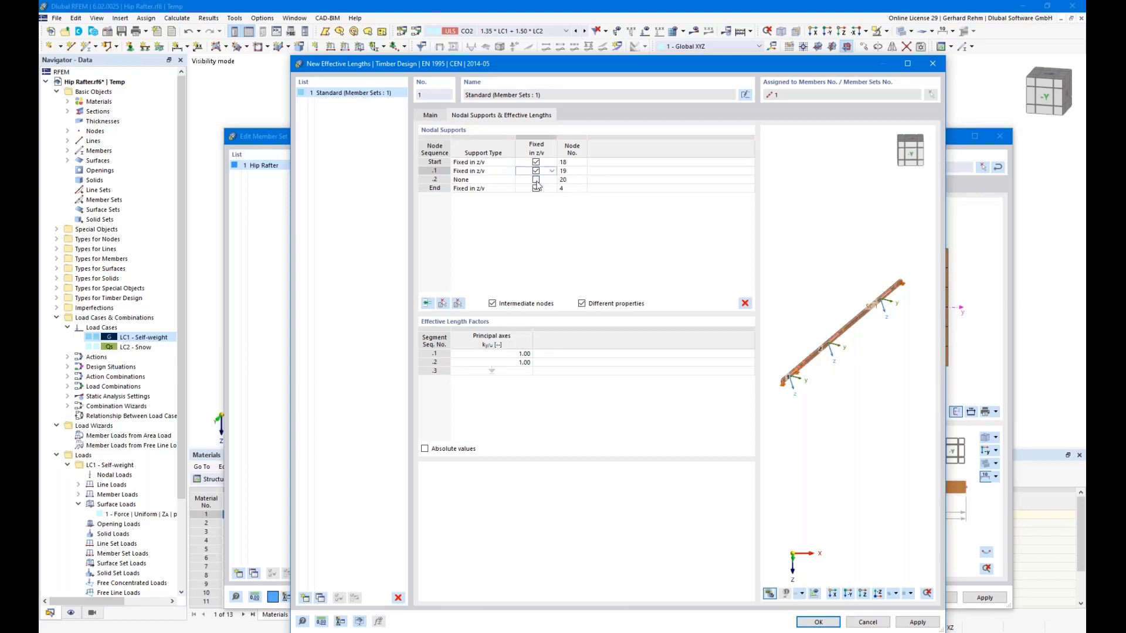
pyautogui.click(535, 180)
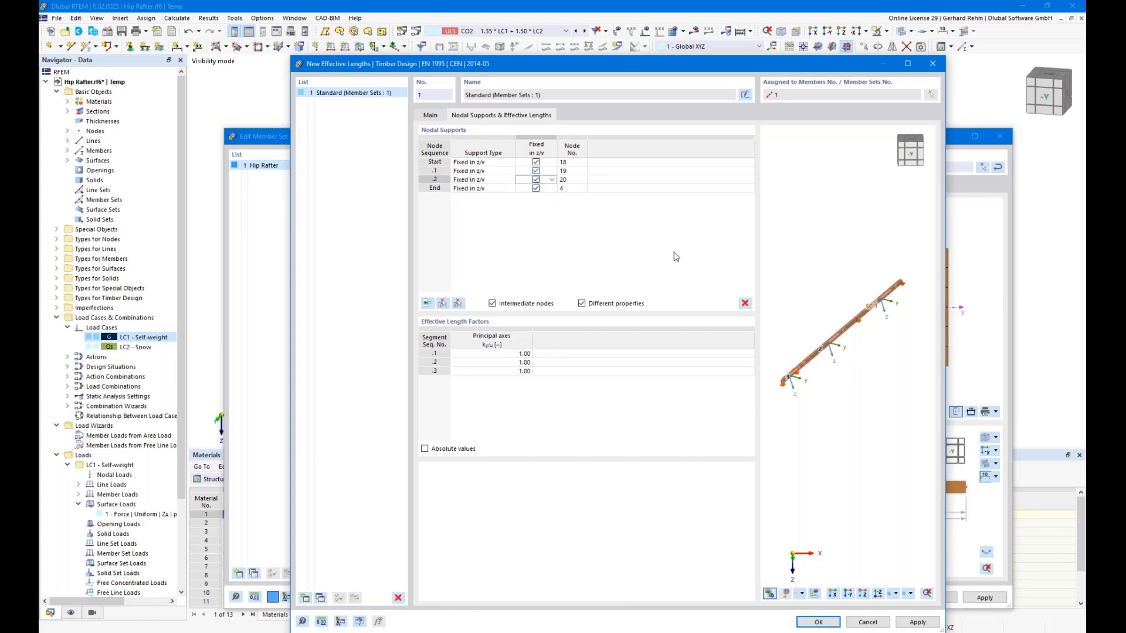
# - Set the support type at the rafter's start node 18 to None
pyautogui.scroll(5, 786, 394)
pyautogui.scroll(3, 786, 394)
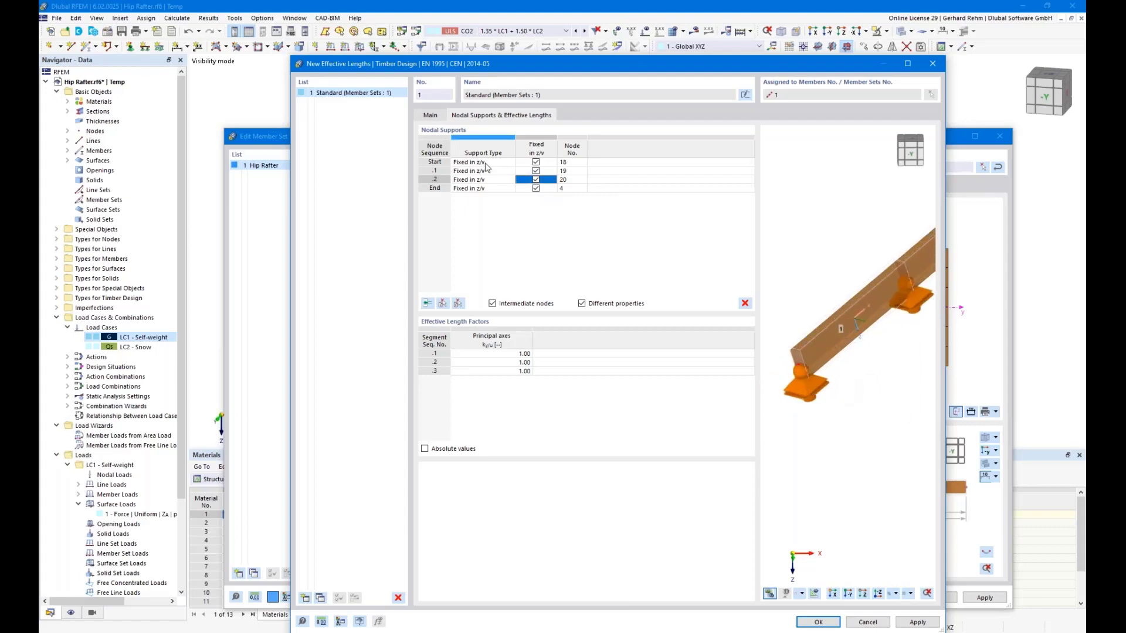
pyautogui.click(463, 162)
pyautogui.click(460, 169)
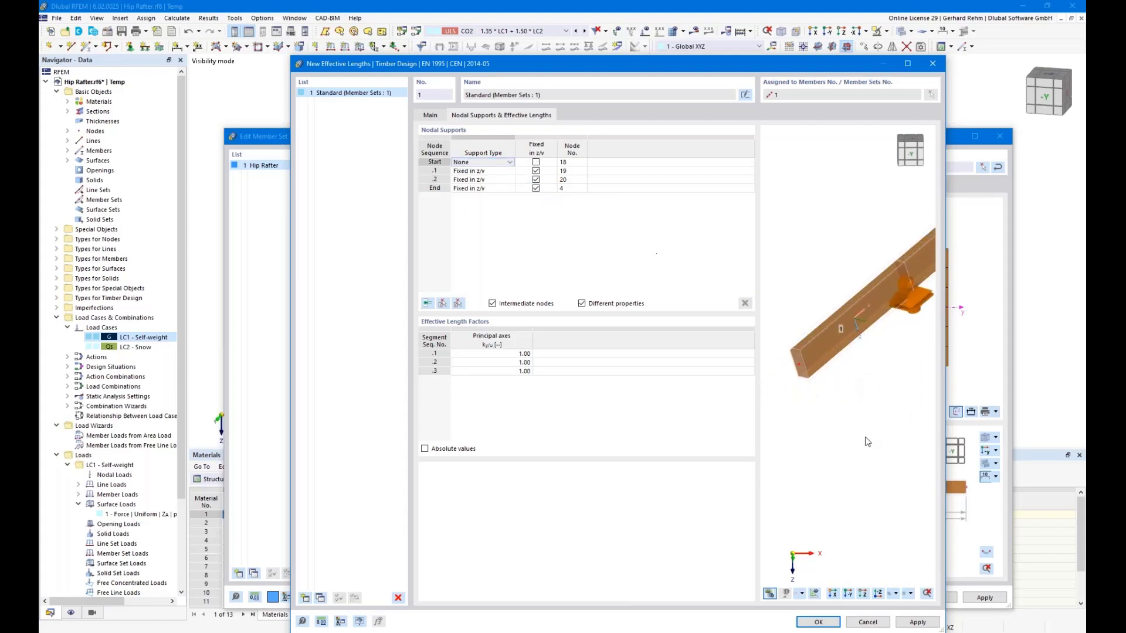
pyautogui.scroll(-4, 847, 428)
pyautogui.moveTo(858, 417); pyautogui.dragTo(816, 446, button='middle')
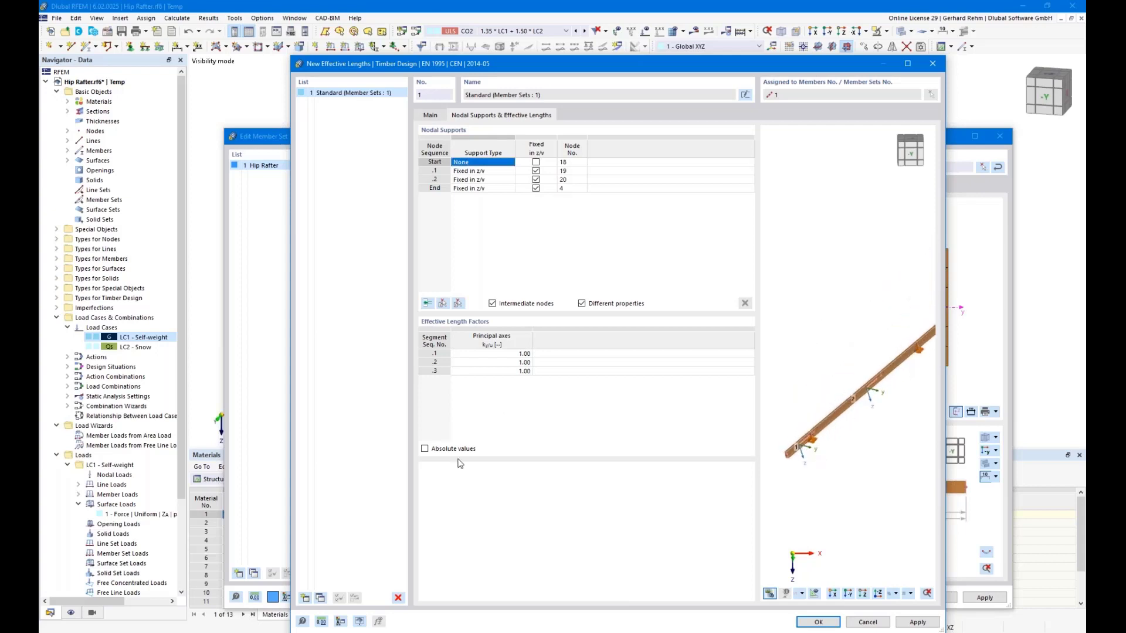
# - Check the segments' effective lengths as absolute values and return to effective length factors
pyautogui.click(425, 449)
pyautogui.click(505, 355)
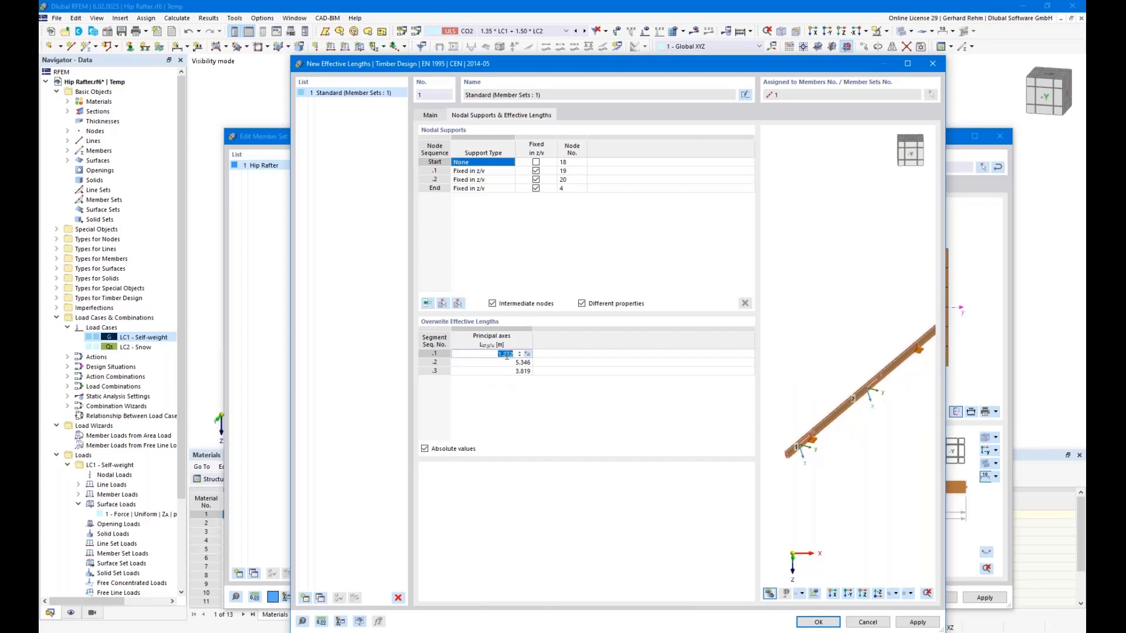
pyautogui.press('Return')
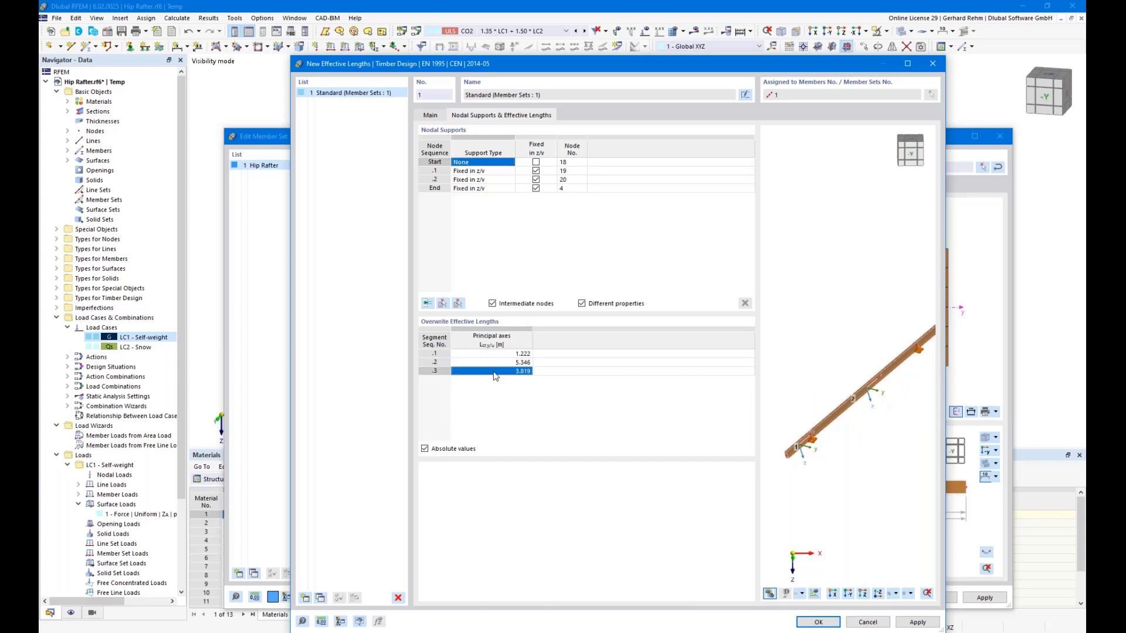
pyautogui.press('Return')
pyautogui.click(424, 448)
# - Set the effective length factor of the first segment to No Buckling and accept the effective lengths definition
pyautogui.click(524, 354)
pyautogui.click(523, 355)
pyautogui.click(527, 355)
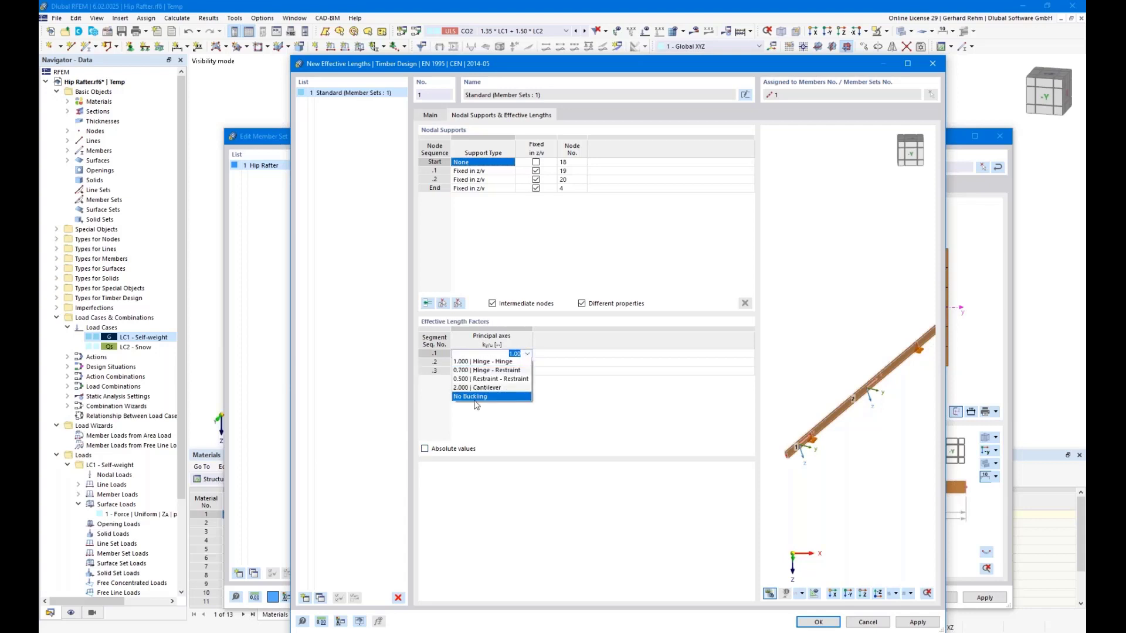
pyautogui.click(474, 397)
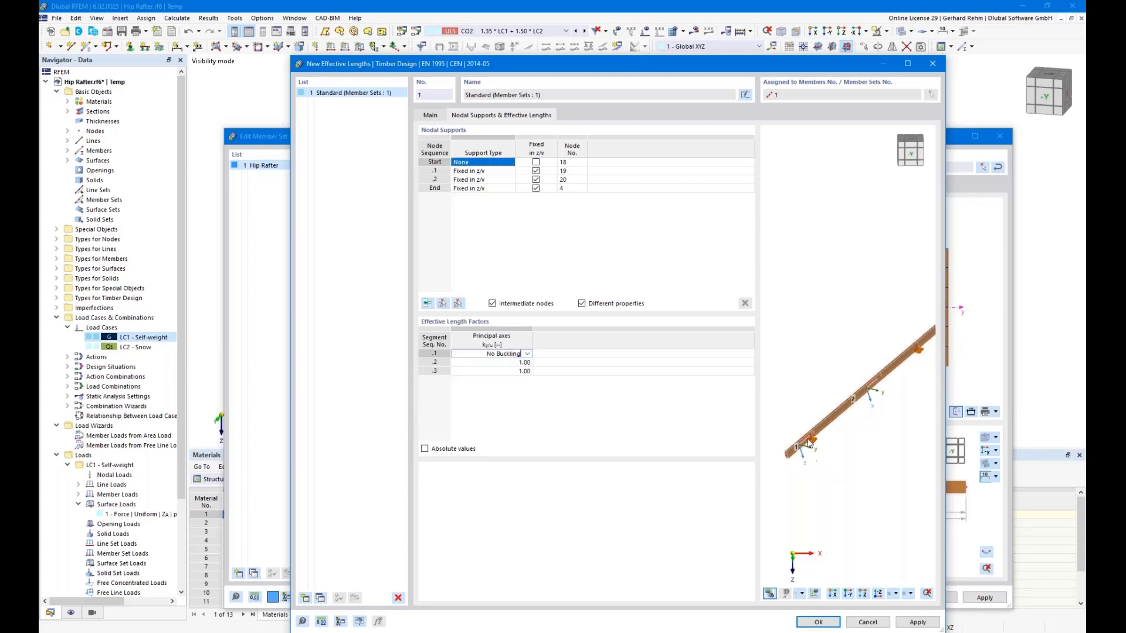
pyautogui.scroll(-2, 802, 443)
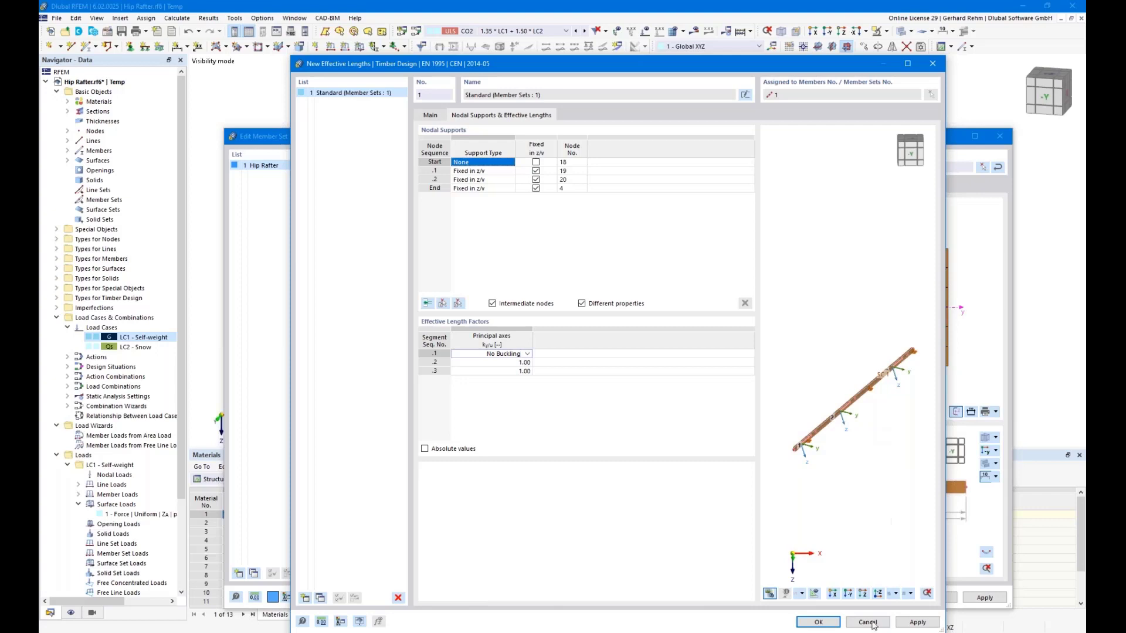
pyautogui.click(818, 622)
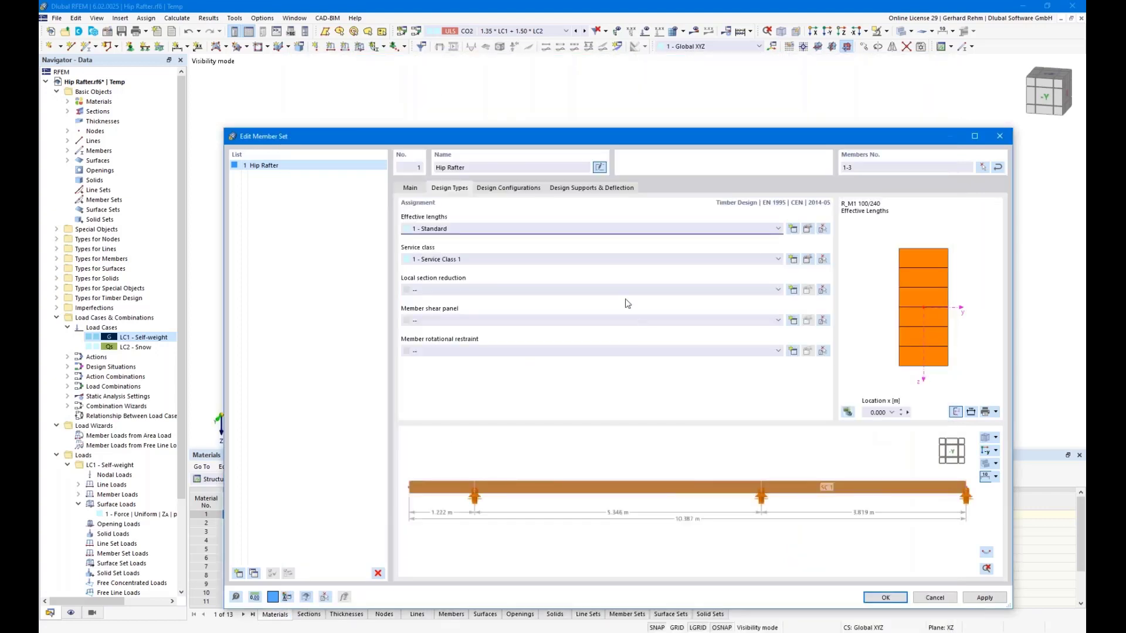
# - Review the default ultimate configuration, including its stability settings, and the serviceability configuration, leaving both without changes
pyautogui.click(514, 189)
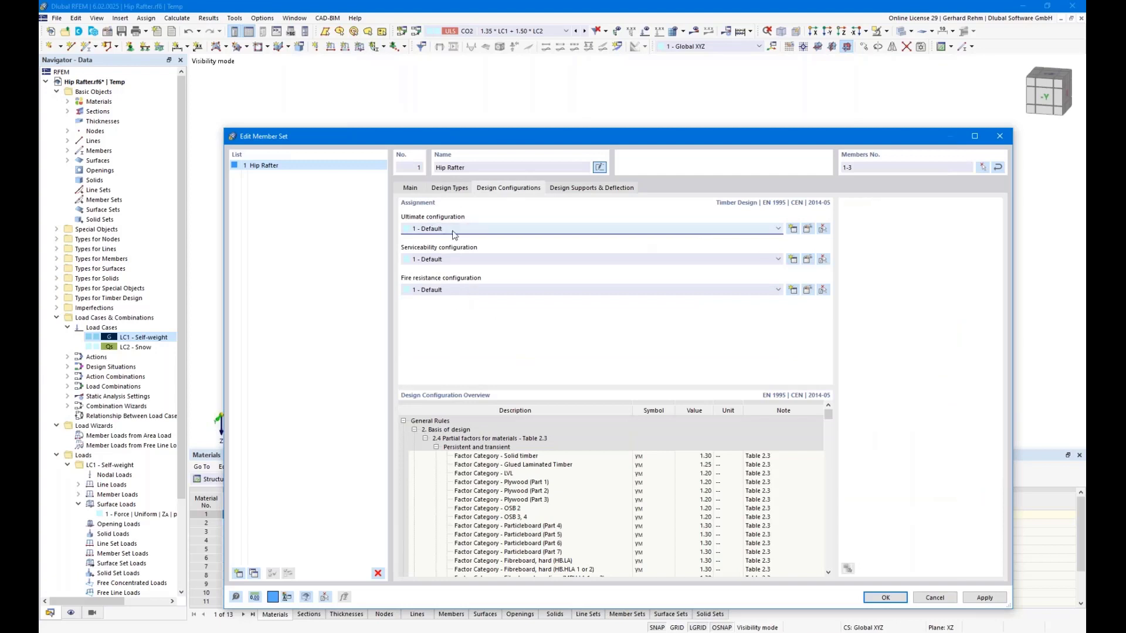
pyautogui.click(808, 230)
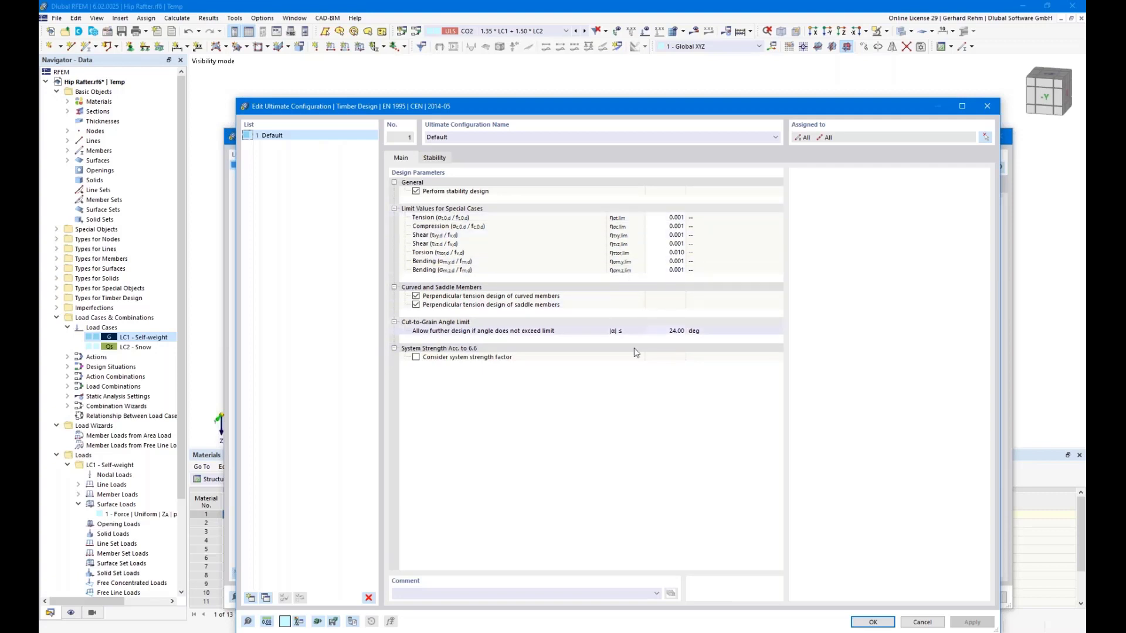
pyautogui.click(435, 158)
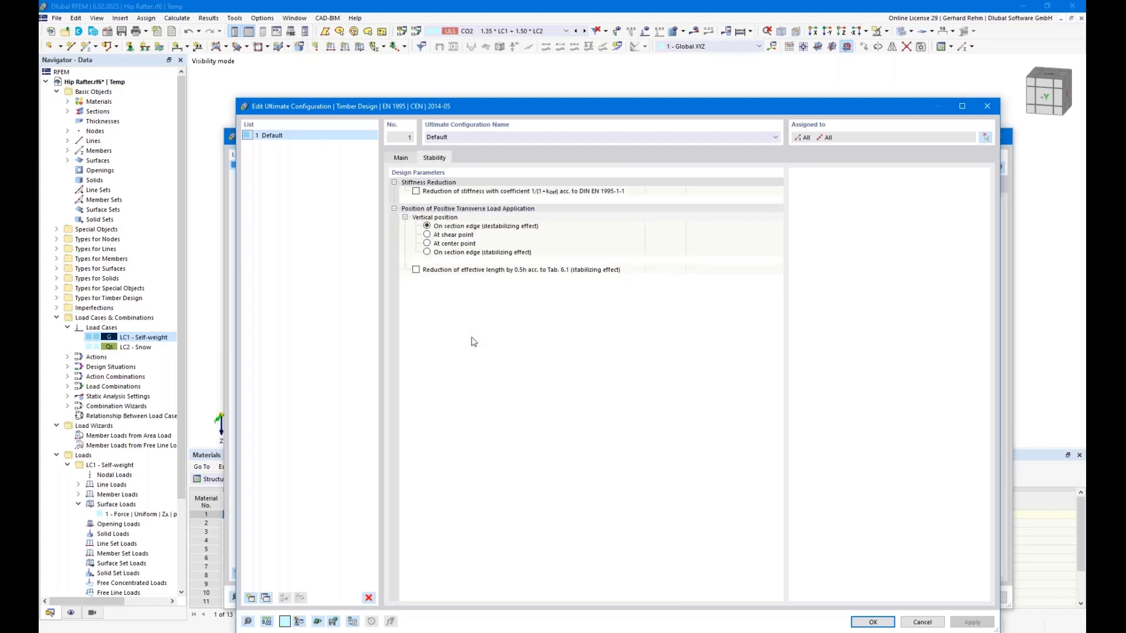
pyautogui.click(920, 623)
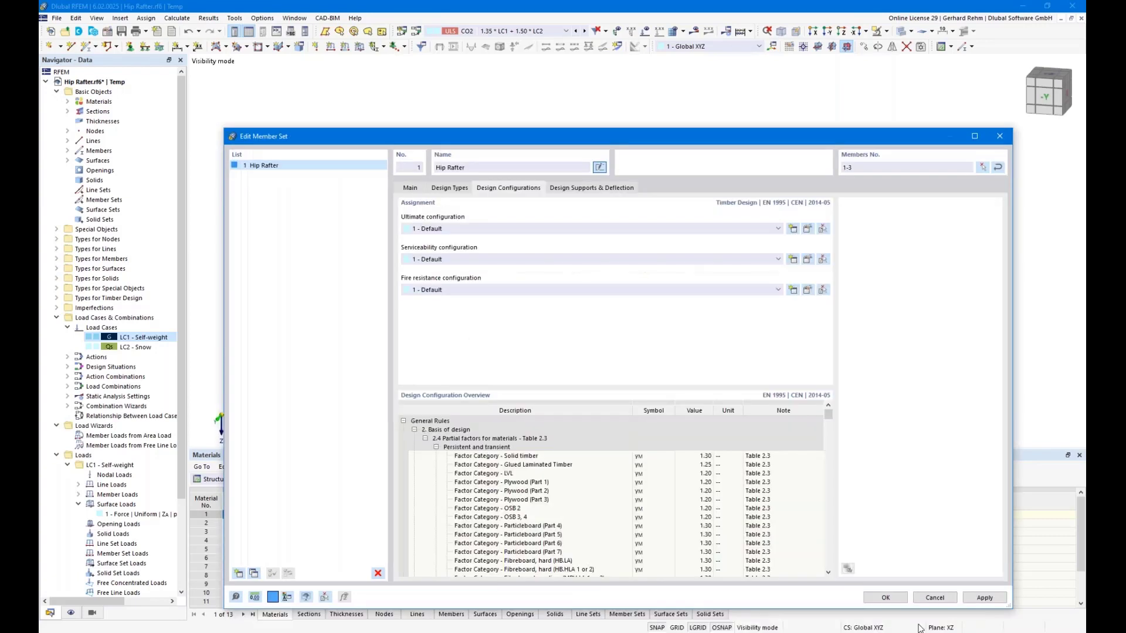
pyautogui.click(808, 260)
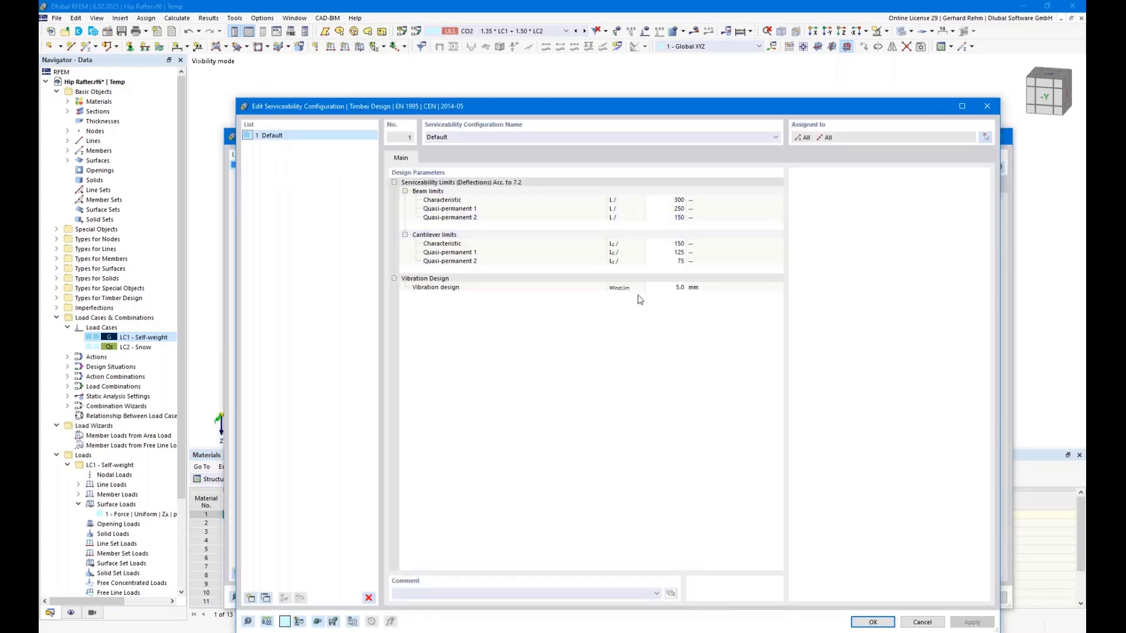
pyautogui.click(922, 621)
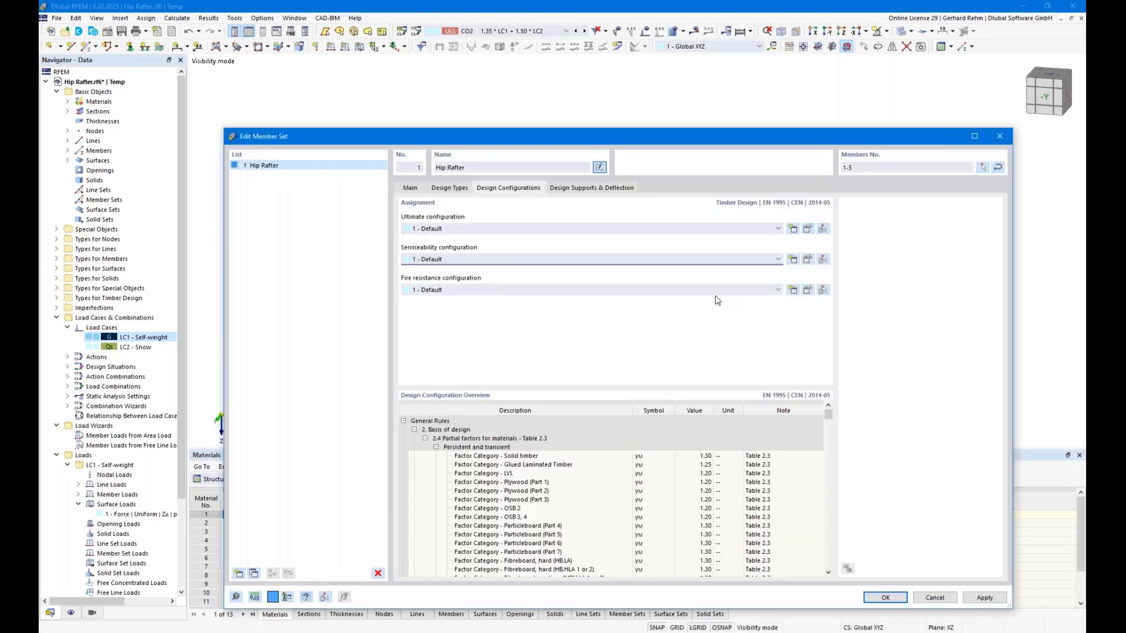
# - Open the member set's design supports and deflection settings and look at the rafter's support locations in the model behind the dialog
pyautogui.click(592, 188)
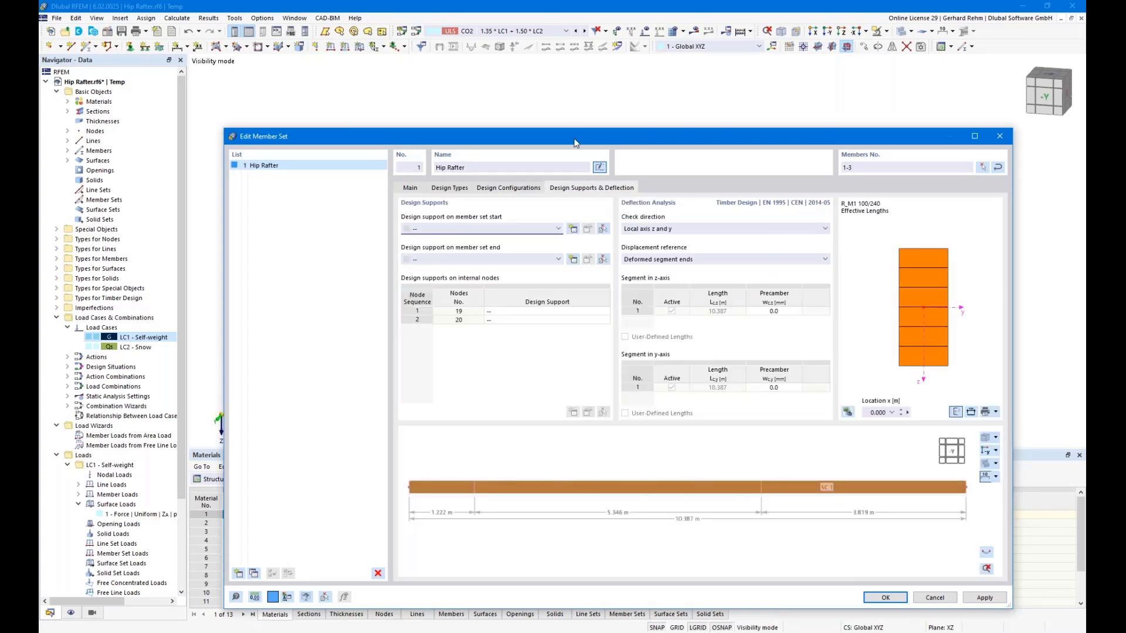
pyautogui.moveTo(574, 138); pyautogui.dragTo(538, 86)
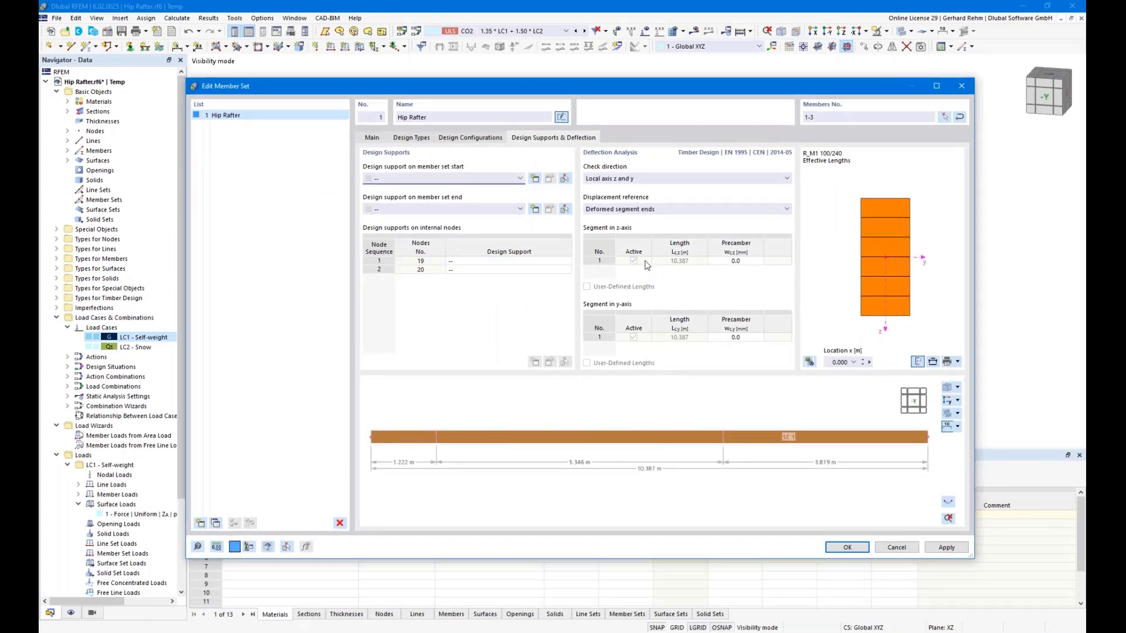
pyautogui.moveTo(642, 93); pyautogui.dragTo(683, 392)
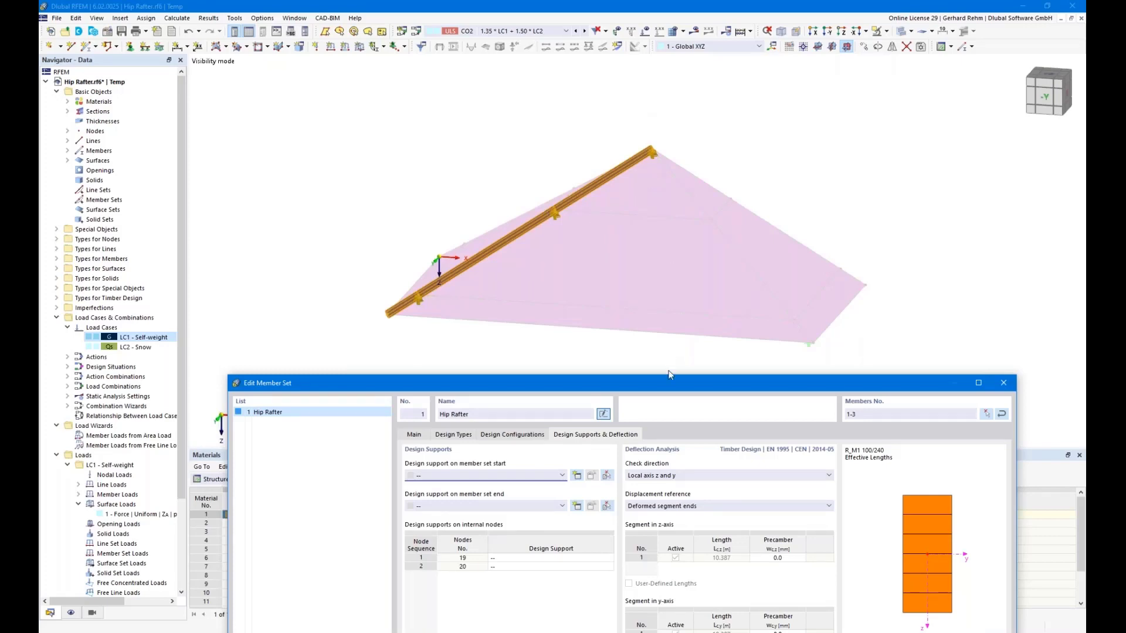
pyautogui.moveTo(669, 382); pyautogui.dragTo(672, 135)
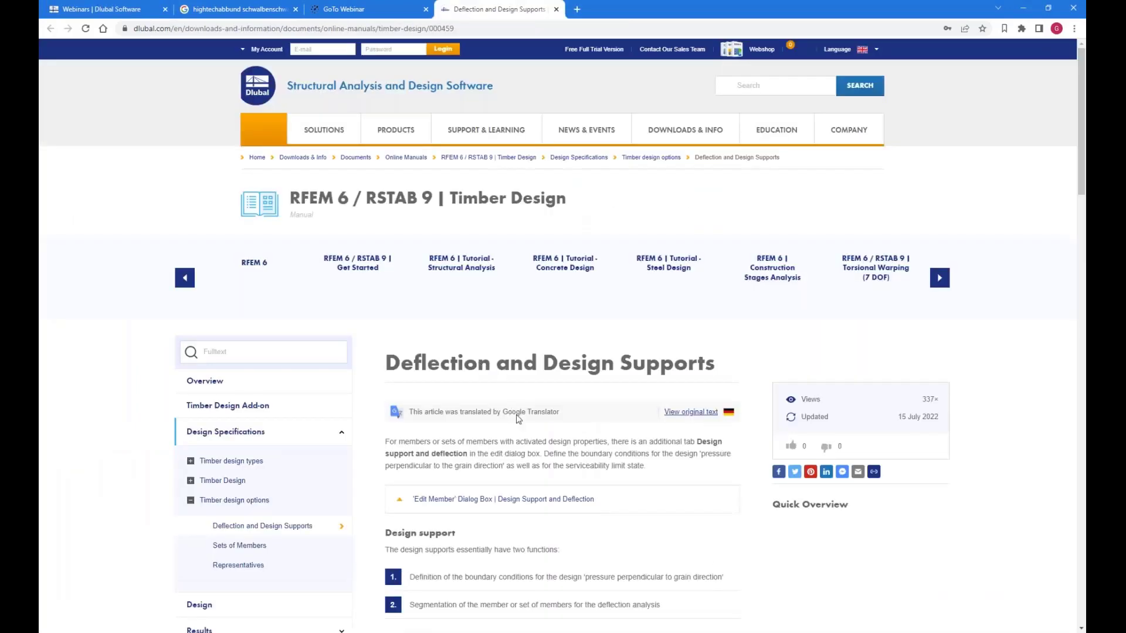
# - Switch to the browser, read the design support section of the Deflection and Design Supports manual page, and return to RFEM
pyautogui.scroll(-3, 670, 451)
pyautogui.scroll(-1, 671, 452)
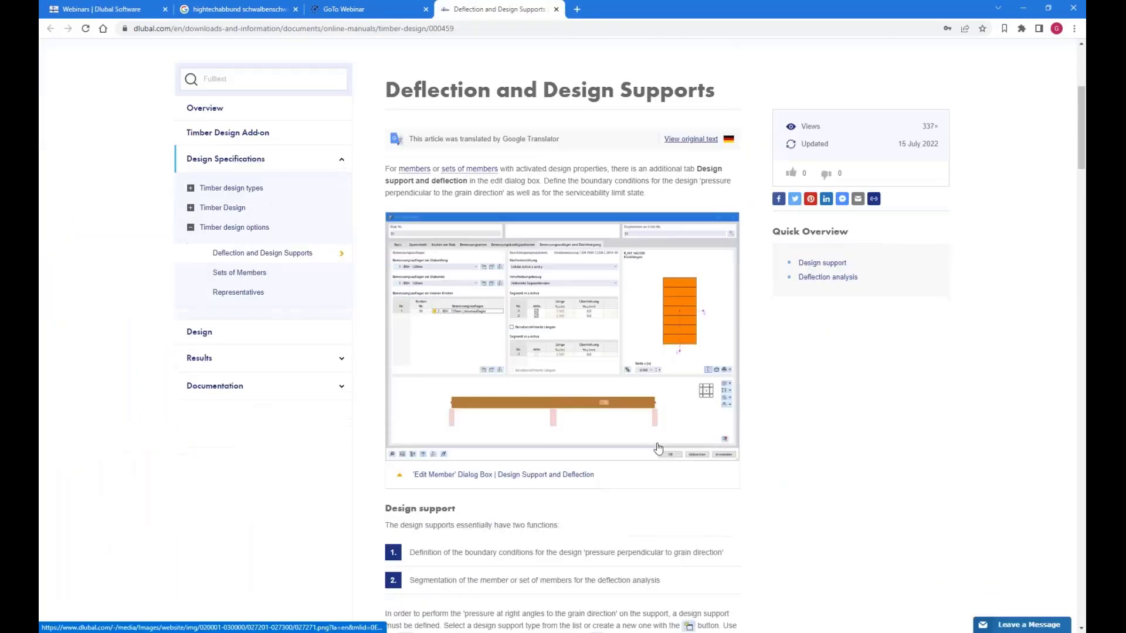
pyautogui.scroll(-3, 434, 241)
pyautogui.scroll(-1, 402, 289)
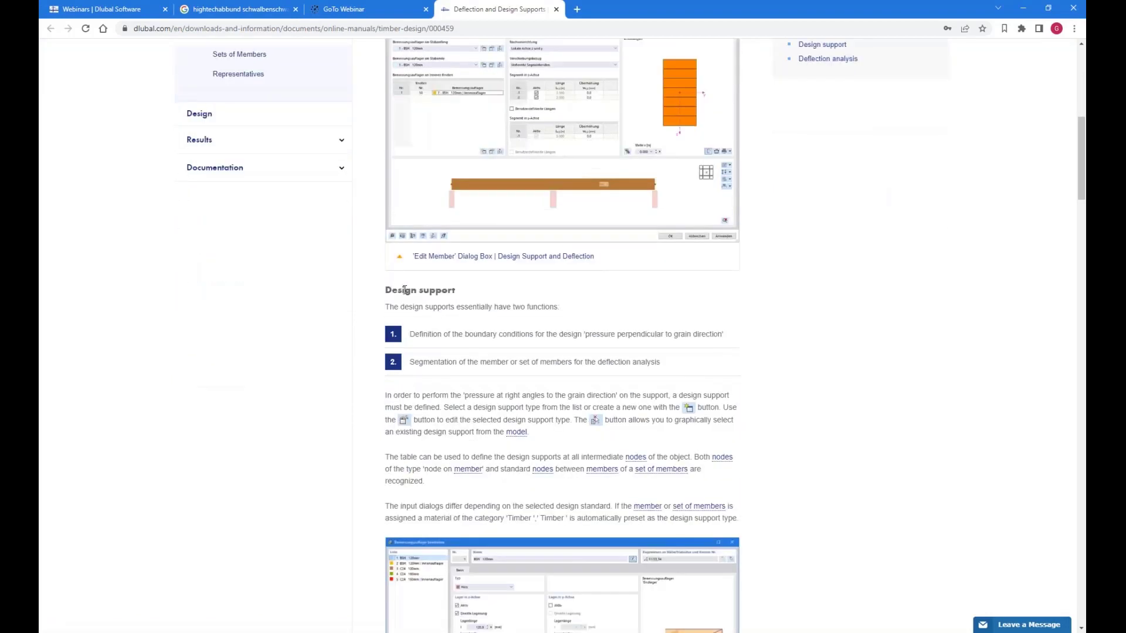
pyautogui.moveTo(402, 289); pyautogui.dragTo(480, 295)
pyautogui.click(480, 296)
pyautogui.scroll(1, 463, 293)
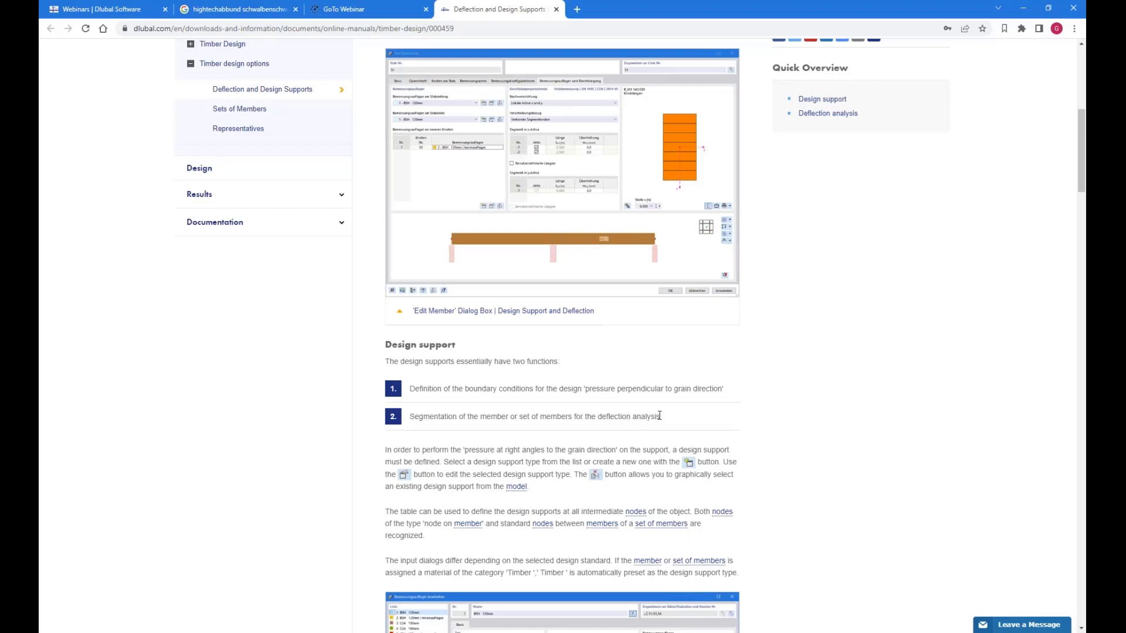
pyautogui.click(258, 632)
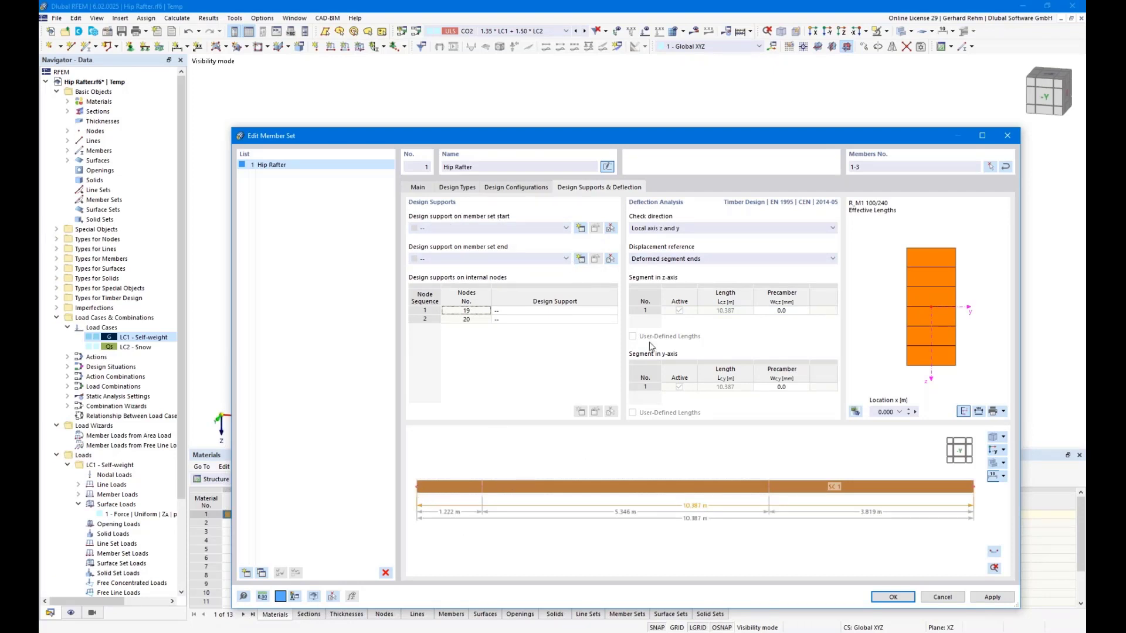
# - Create a Timber design support at the member set end, active in the z-axis with Direct Support turned off
pyautogui.click(580, 260)
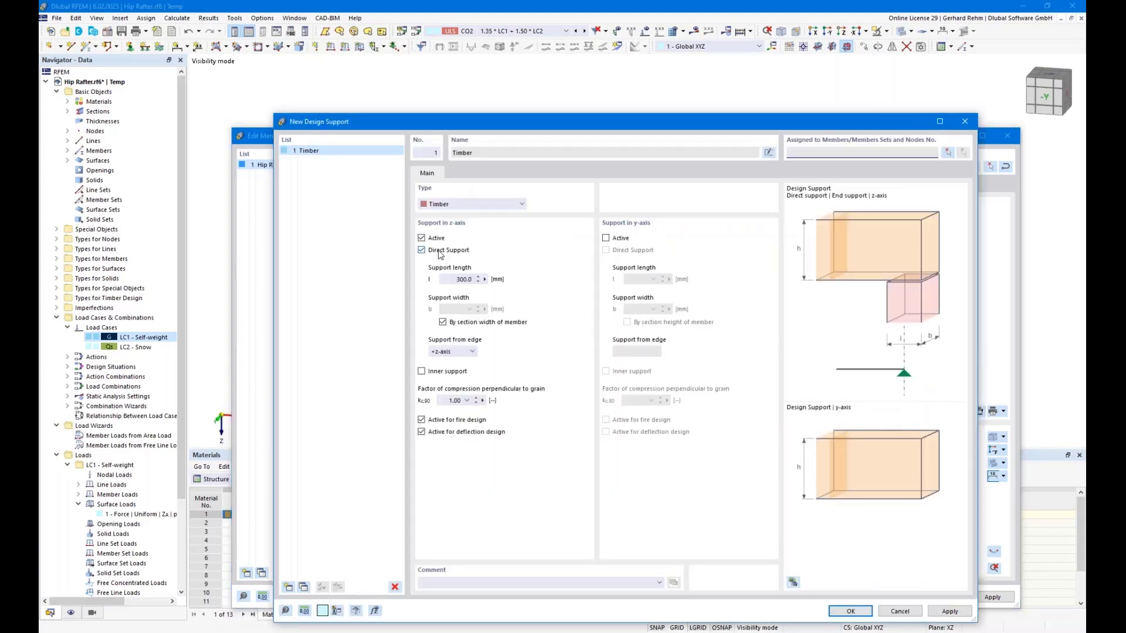
pyautogui.click(478, 279)
pyautogui.click(447, 401)
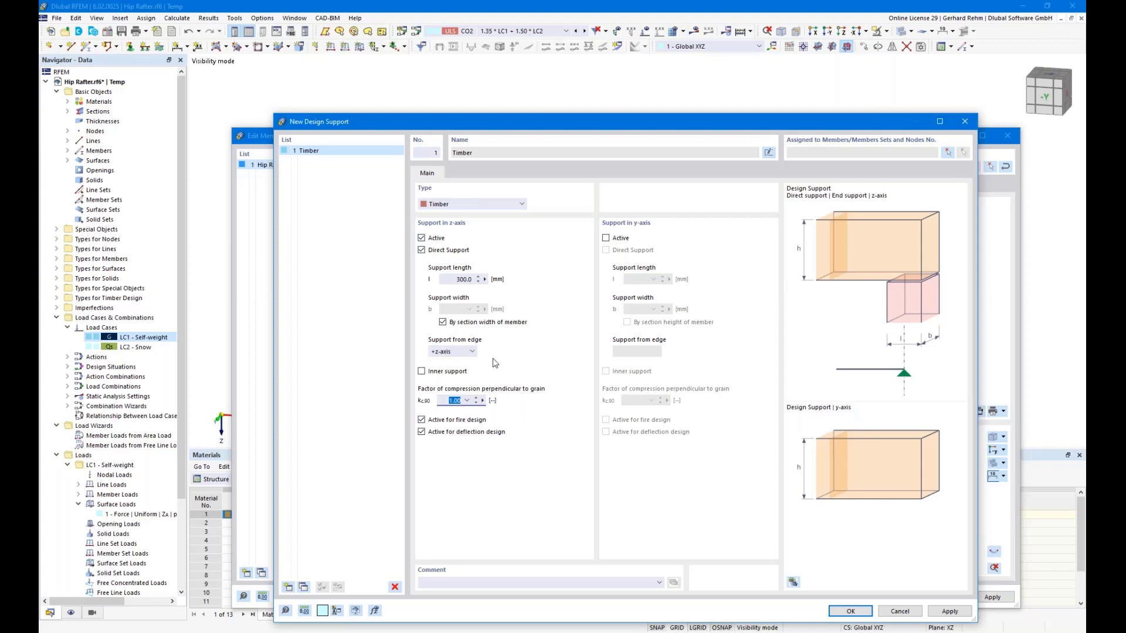
pyautogui.click(422, 251)
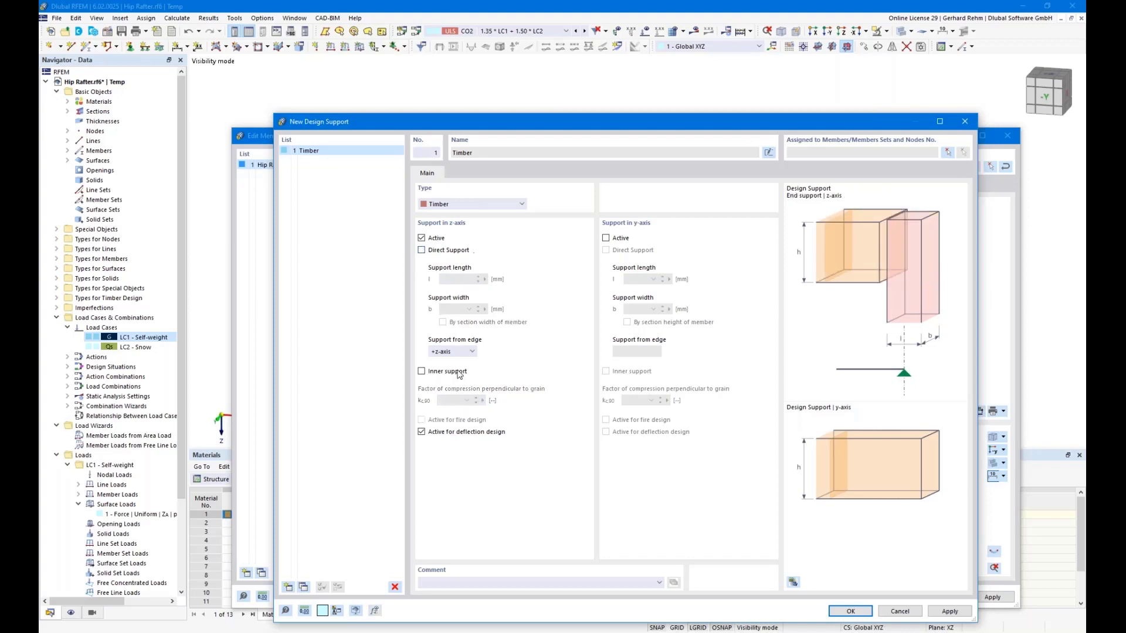
pyautogui.click(851, 612)
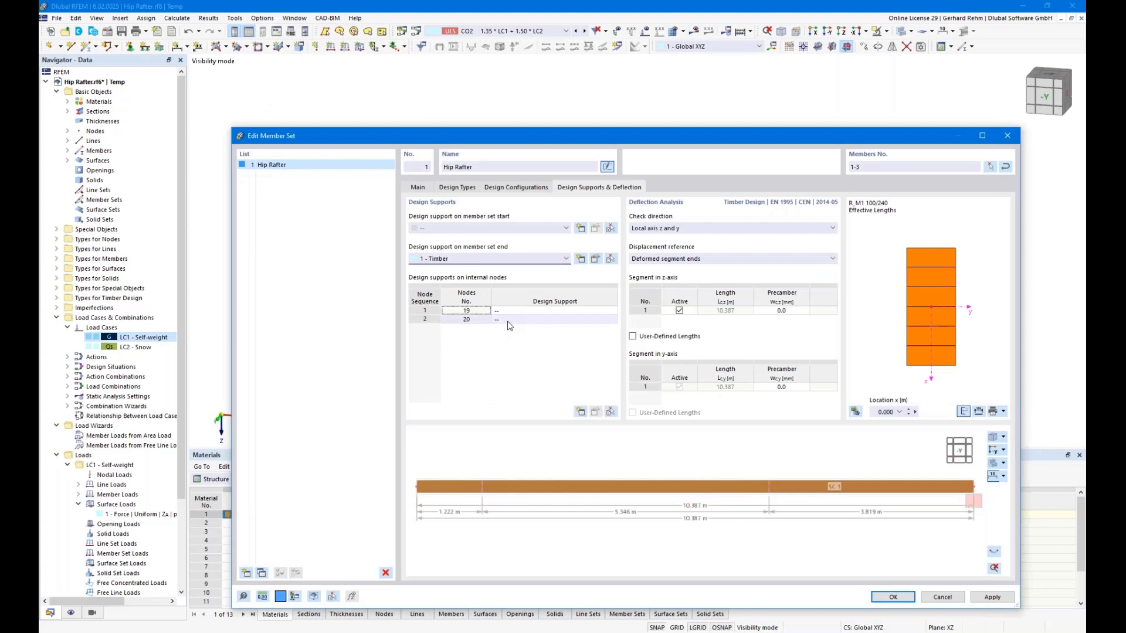
# - Assign the 1 - Timber design support to internal nodes 19 and 20 of the member set
pyautogui.click(542, 311)
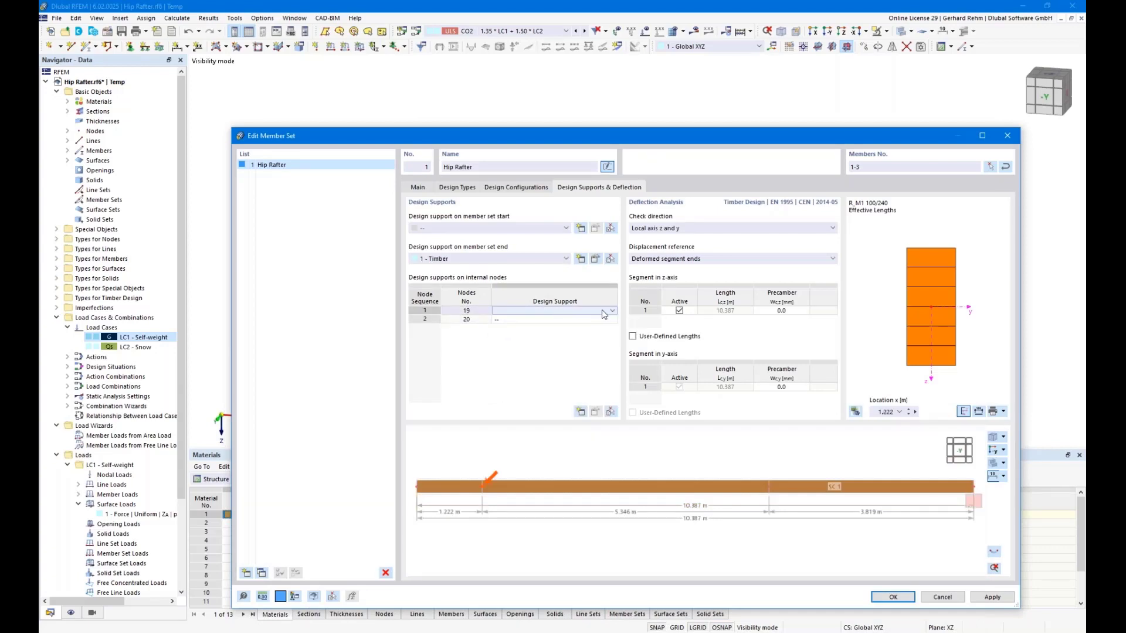
pyautogui.click(612, 310)
pyautogui.click(584, 330)
pyautogui.click(591, 321)
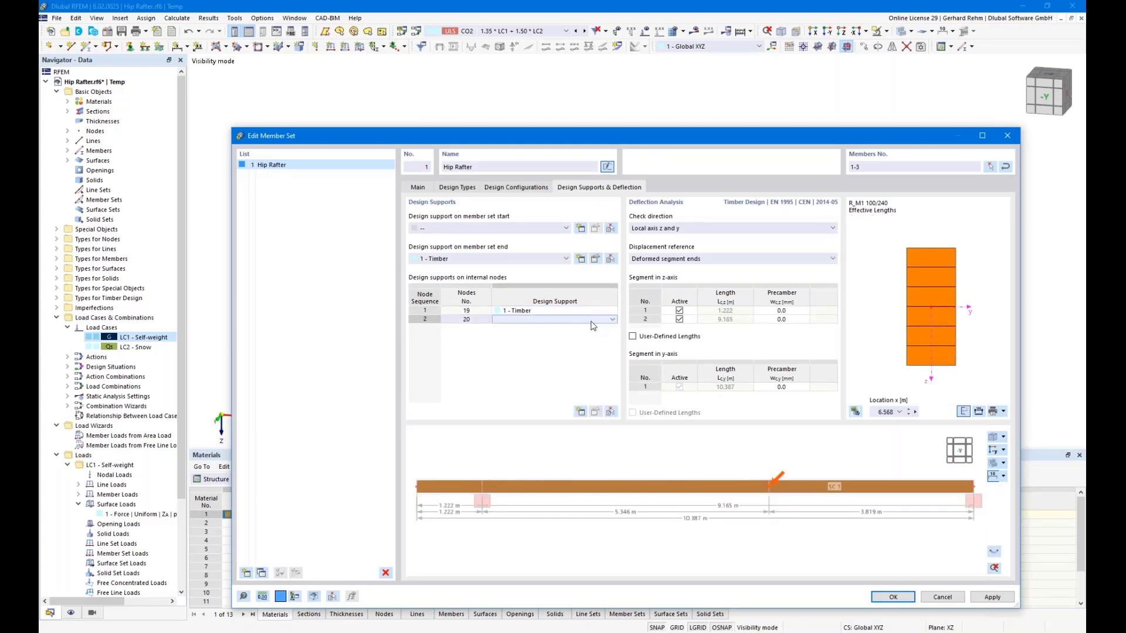
pyautogui.click(611, 320)
pyautogui.click(571, 335)
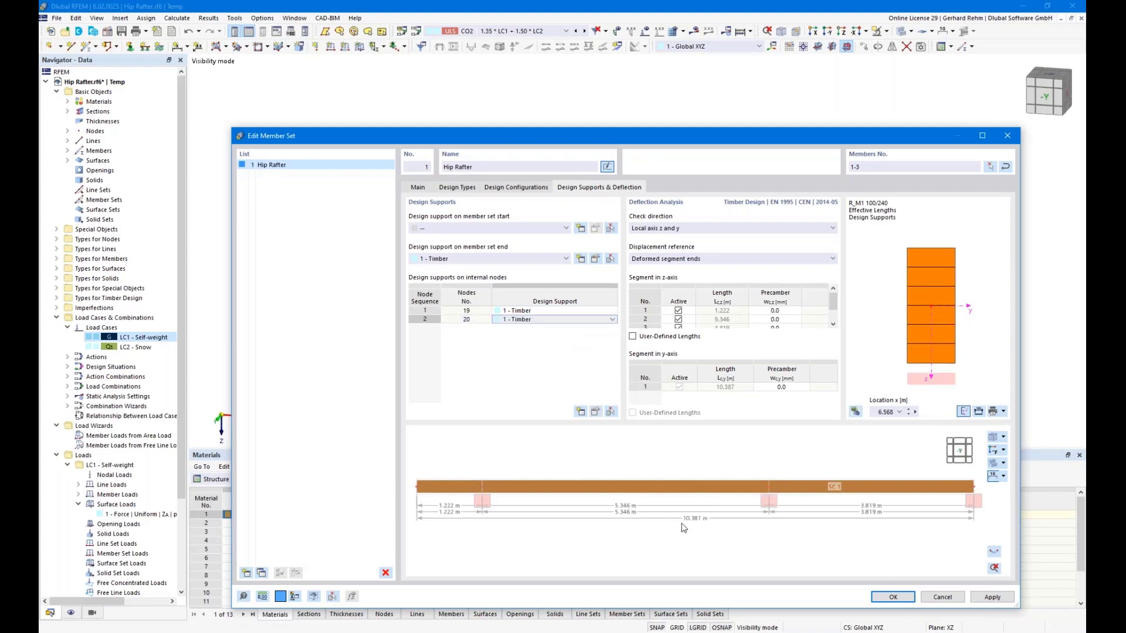
# - Limit the deflection check direction to Local axis z, review the z-axis segments, and accept the member set
pyautogui.click(655, 228)
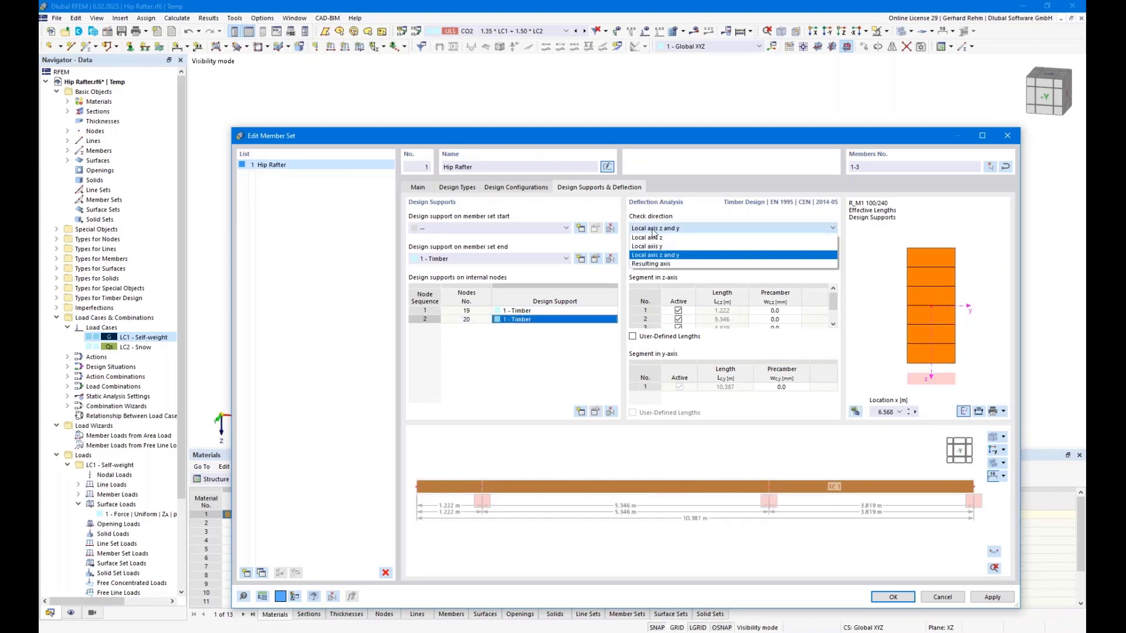
pyautogui.click(659, 239)
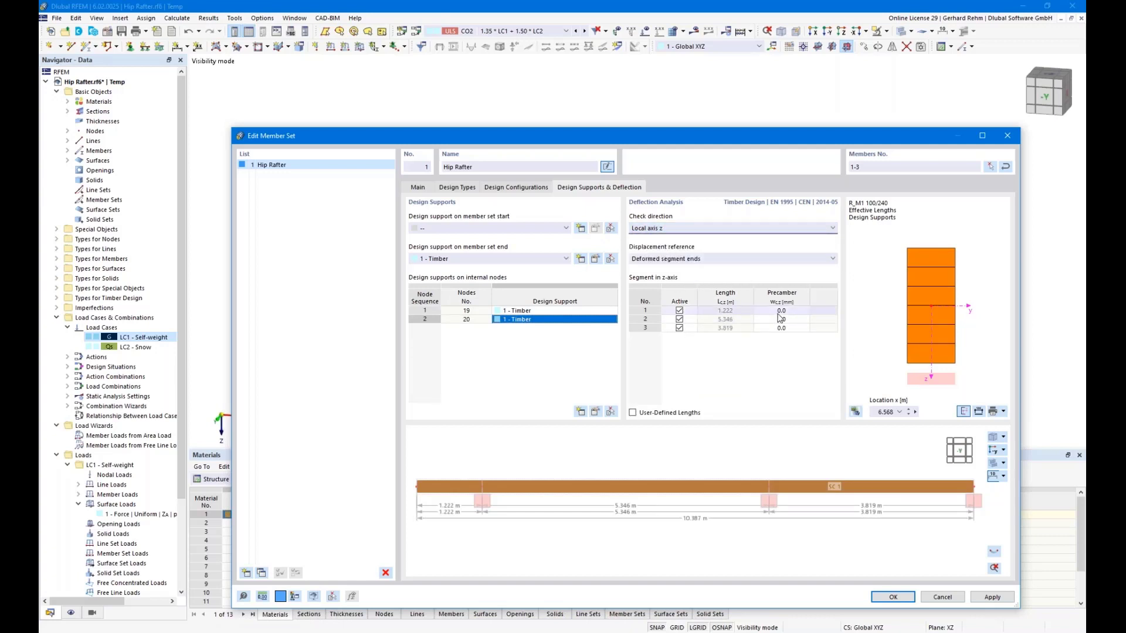
pyautogui.scroll(-1, 461, 520)
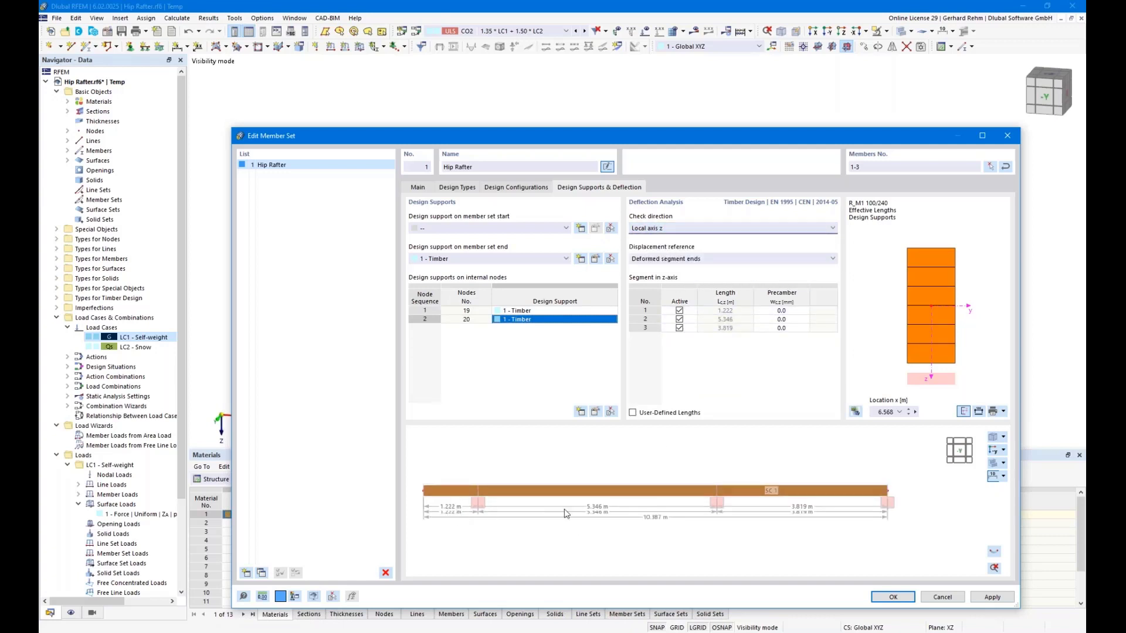
pyautogui.click(715, 310)
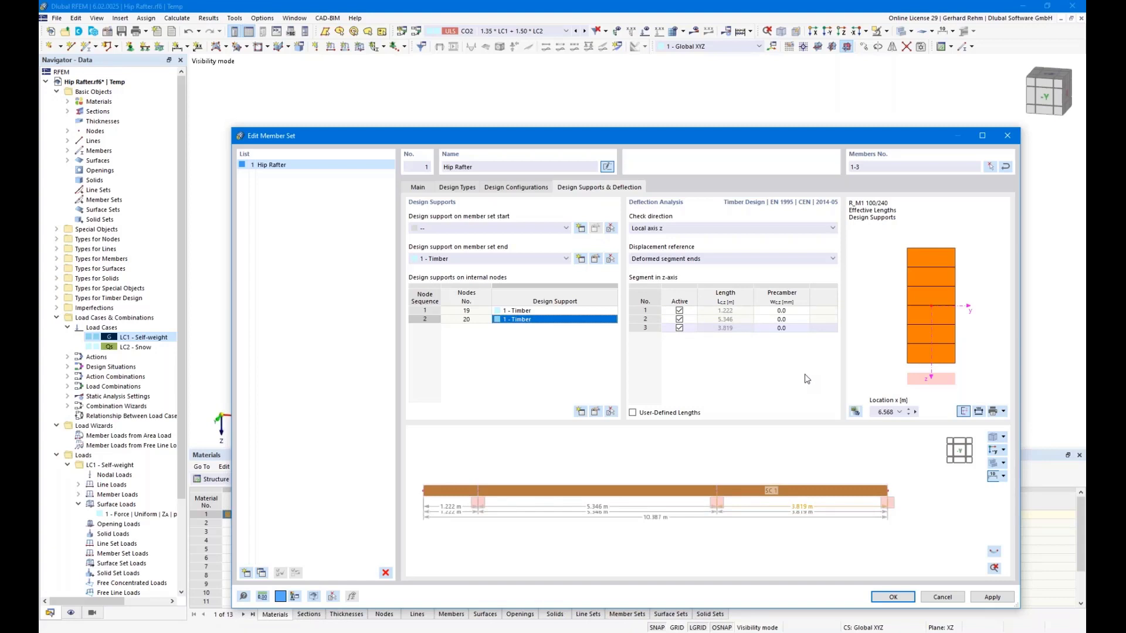
pyautogui.click(879, 599)
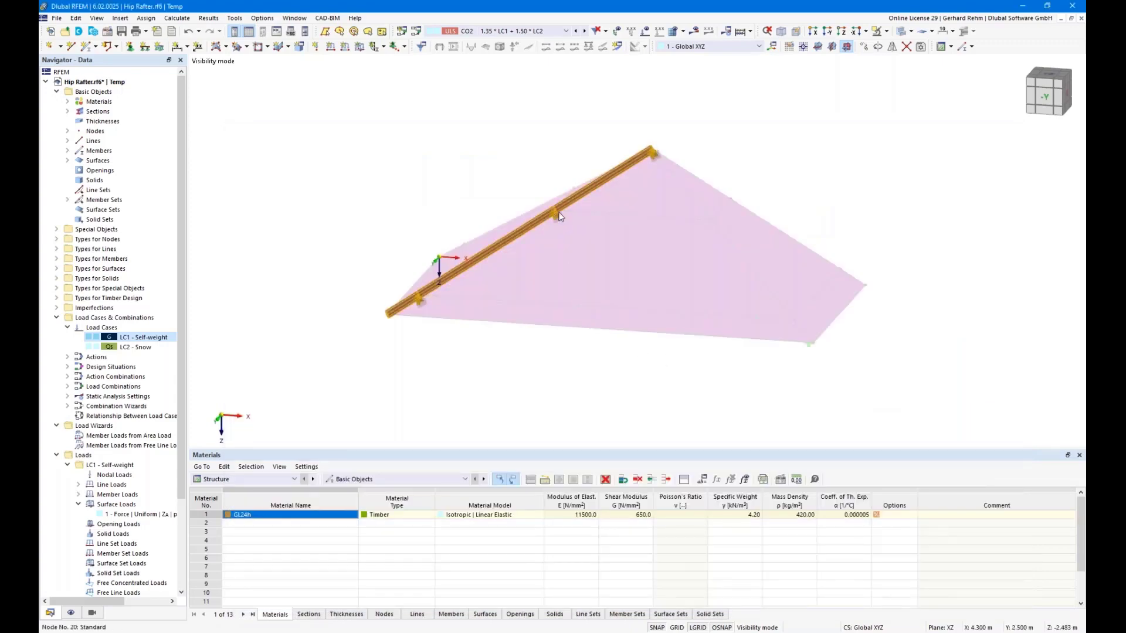
# - Turn off the background display of hidden objects so that only the rafter is shown
pyautogui.scroll(5, 561, 235)
pyautogui.scroll(-5, 559, 221)
pyautogui.rightClick(505, 186)
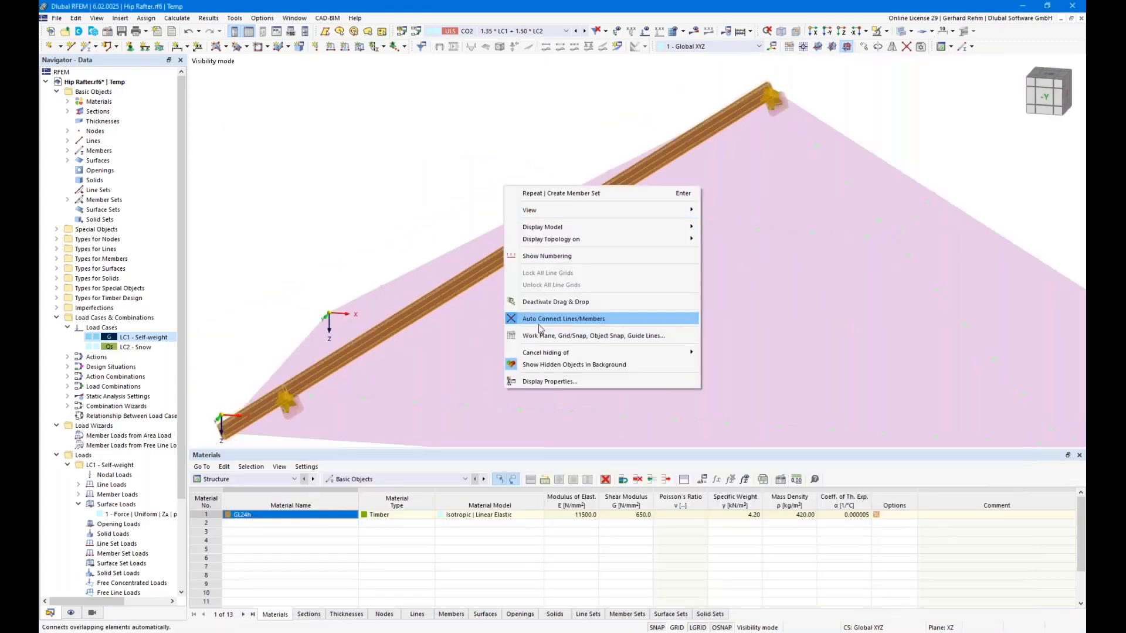
pyautogui.click(535, 365)
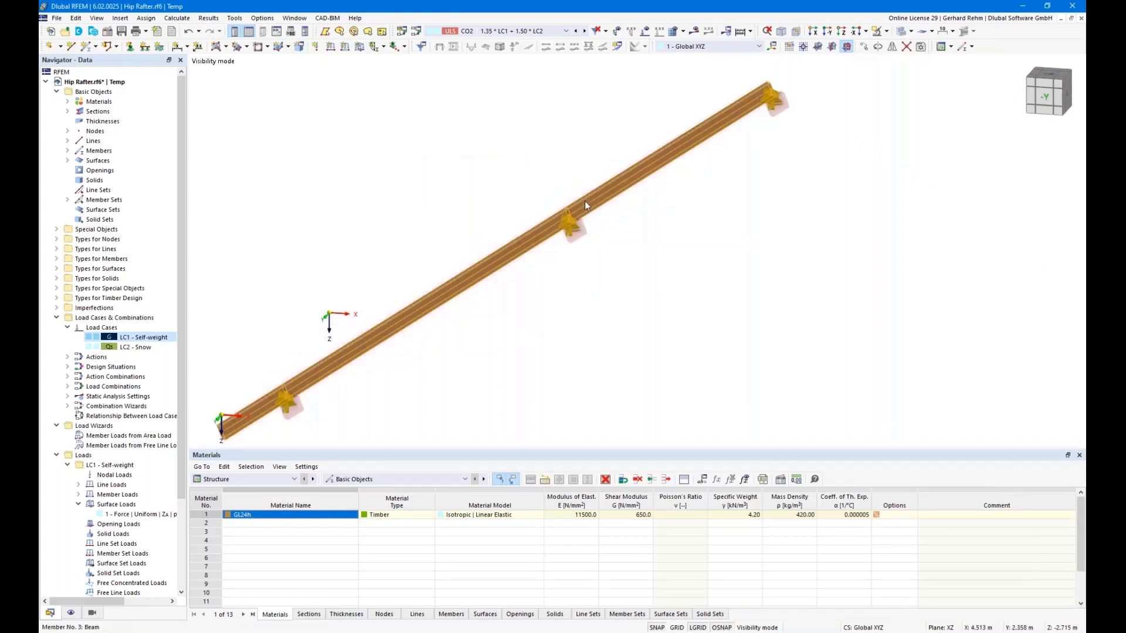
# - Hide the design supports and member sets in the model display
pyautogui.click(70, 612)
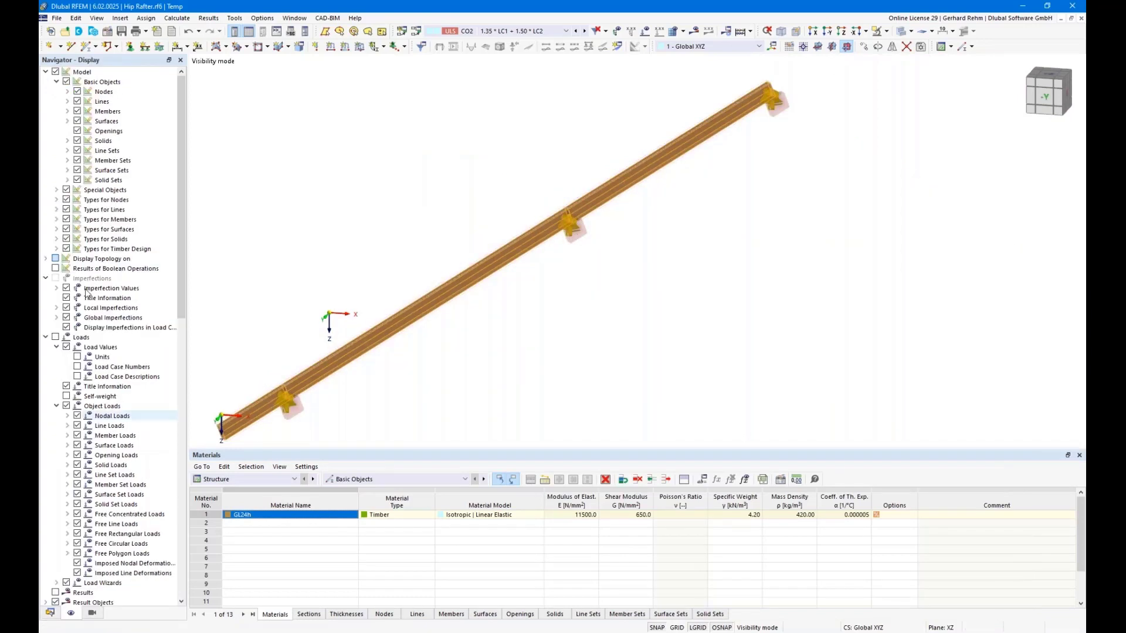
pyautogui.click(57, 220)
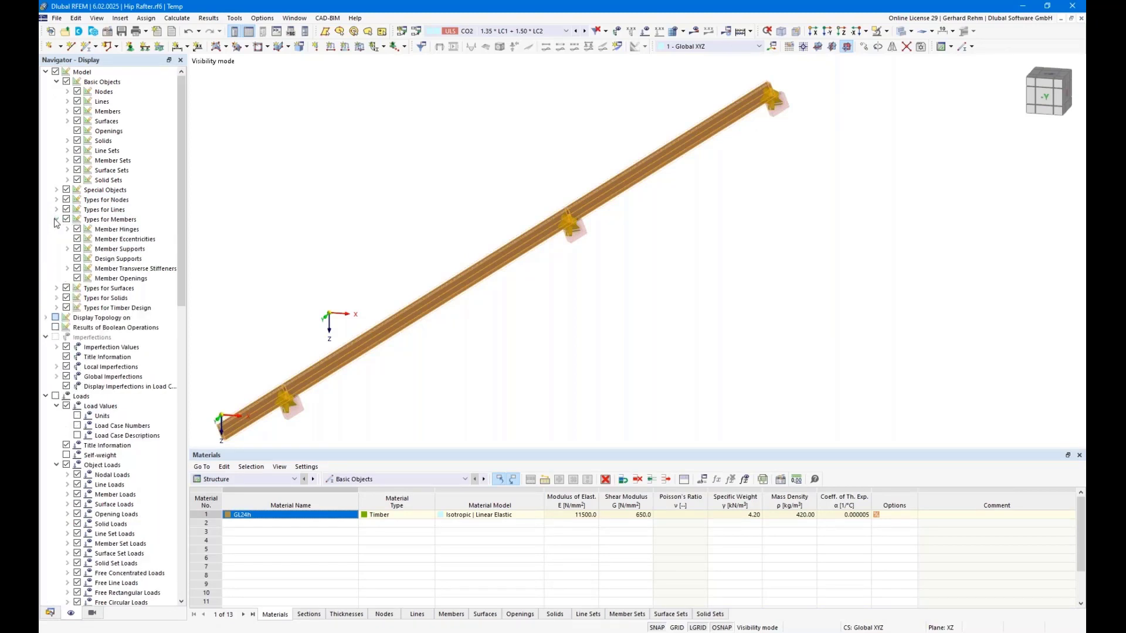
pyautogui.click(77, 258)
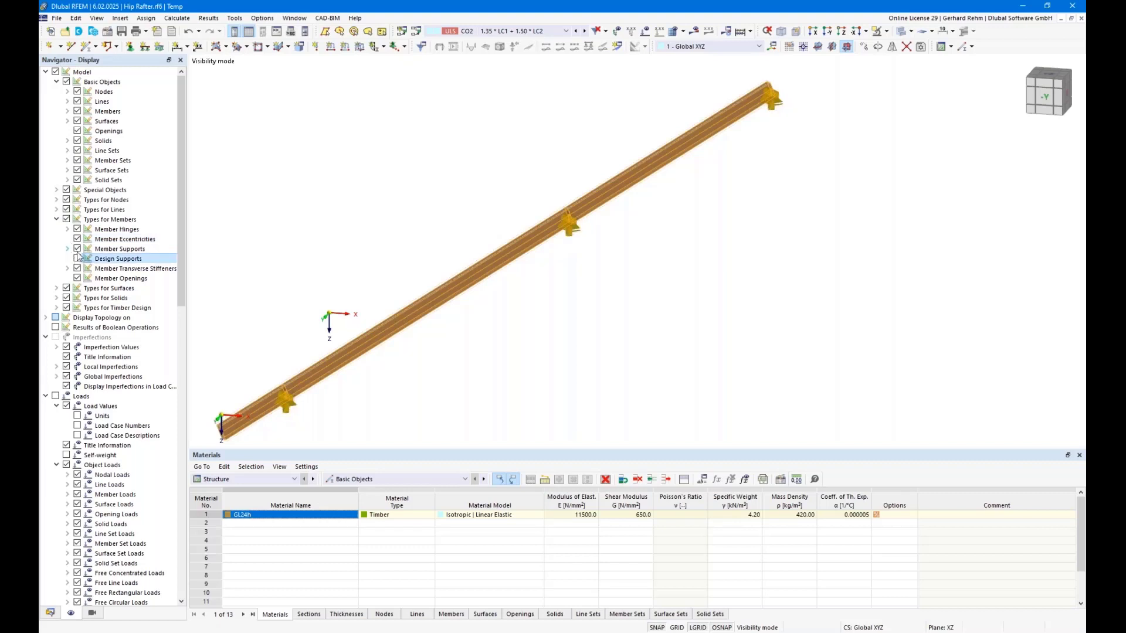
pyautogui.click(77, 160)
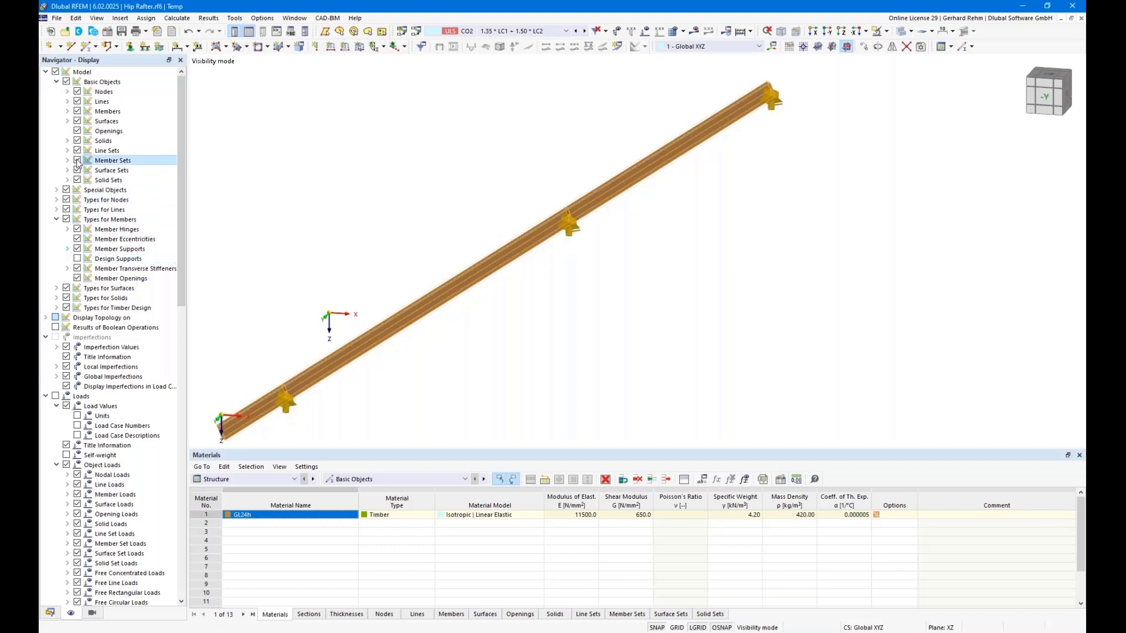
# - Show the rafter as a wireframe and turn off the consideration of colors in wireframe display
pyautogui.click(902, 32)
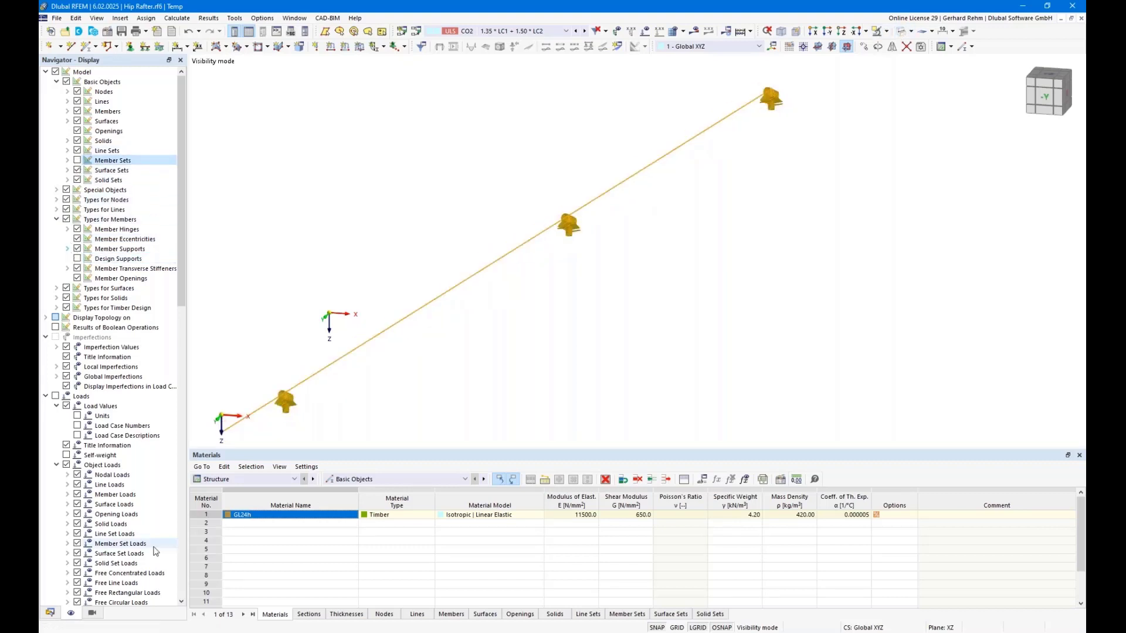
pyautogui.scroll(-20, 91, 579)
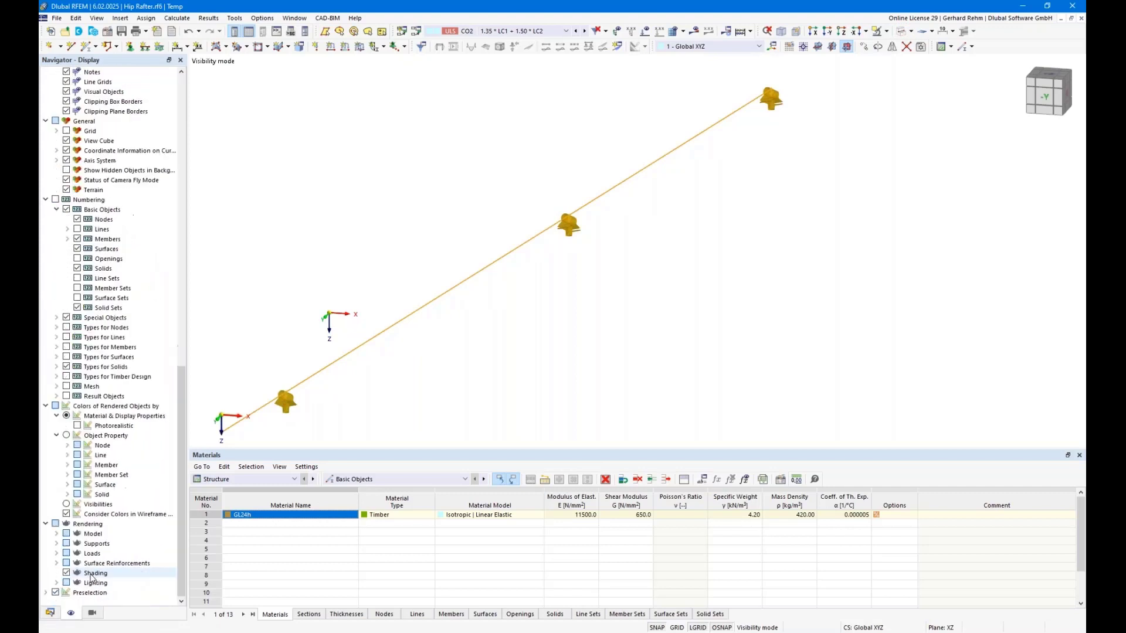
pyautogui.click(66, 514)
pyautogui.scroll(-3, 568, 283)
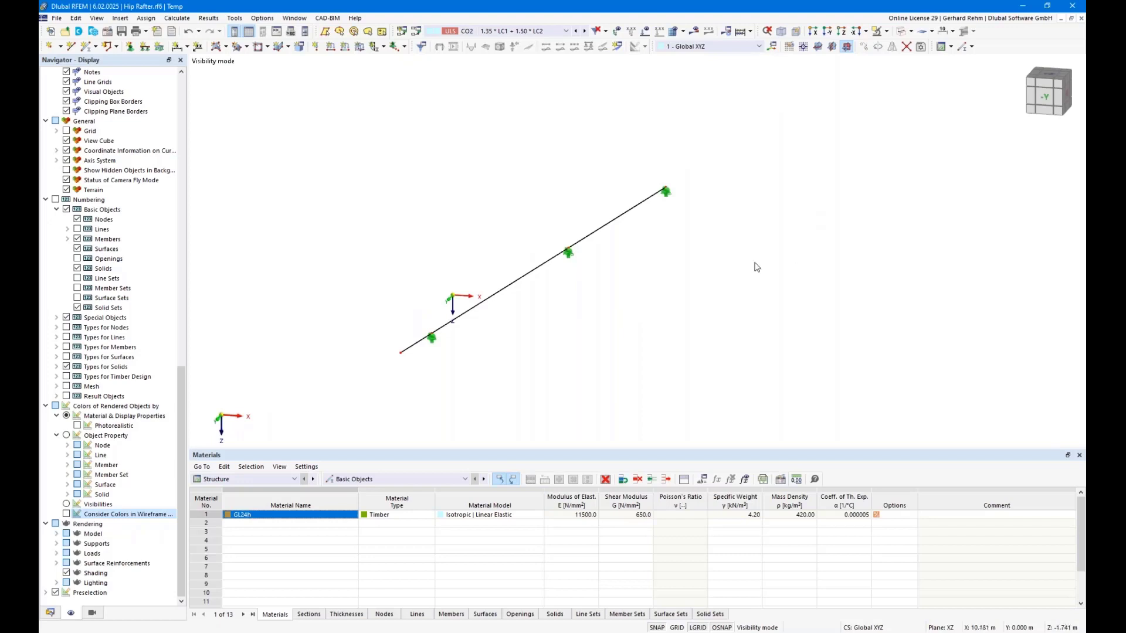
pyautogui.moveTo(754, 263)
pyautogui.mouseDown(button='right')
pyautogui.moveTo(644, 250)
pyautogui.moveTo(762, 279)
pyautogui.mouseUp(button='right')
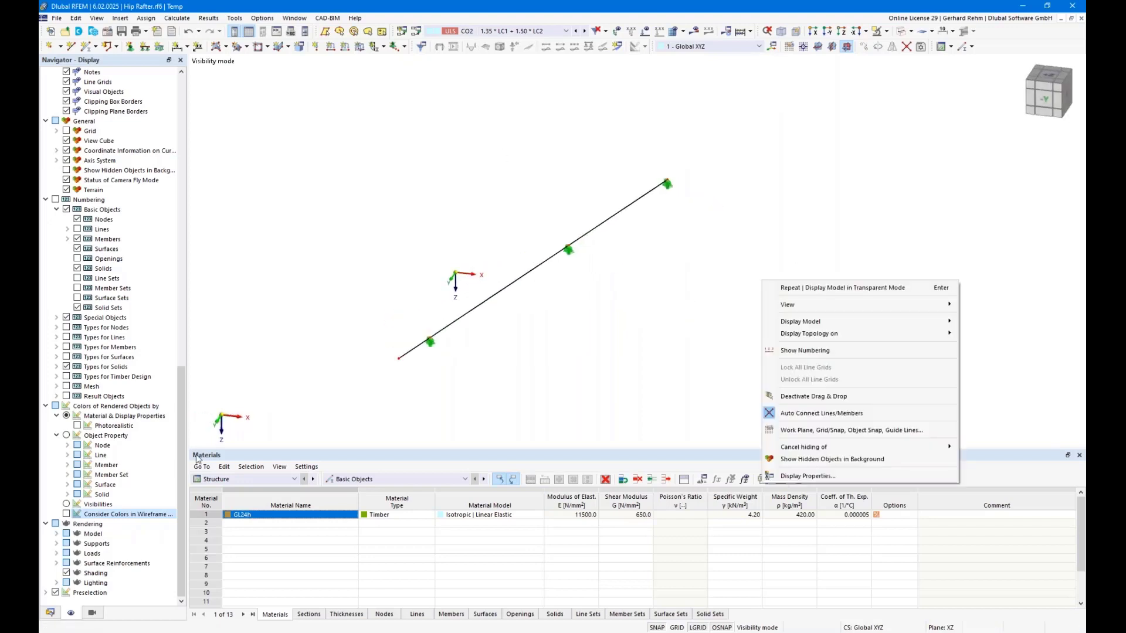
# - Set the LC2 snow surface load to 2.00 kN/m² acting globally in Z on the projected area
pyautogui.click(51, 612)
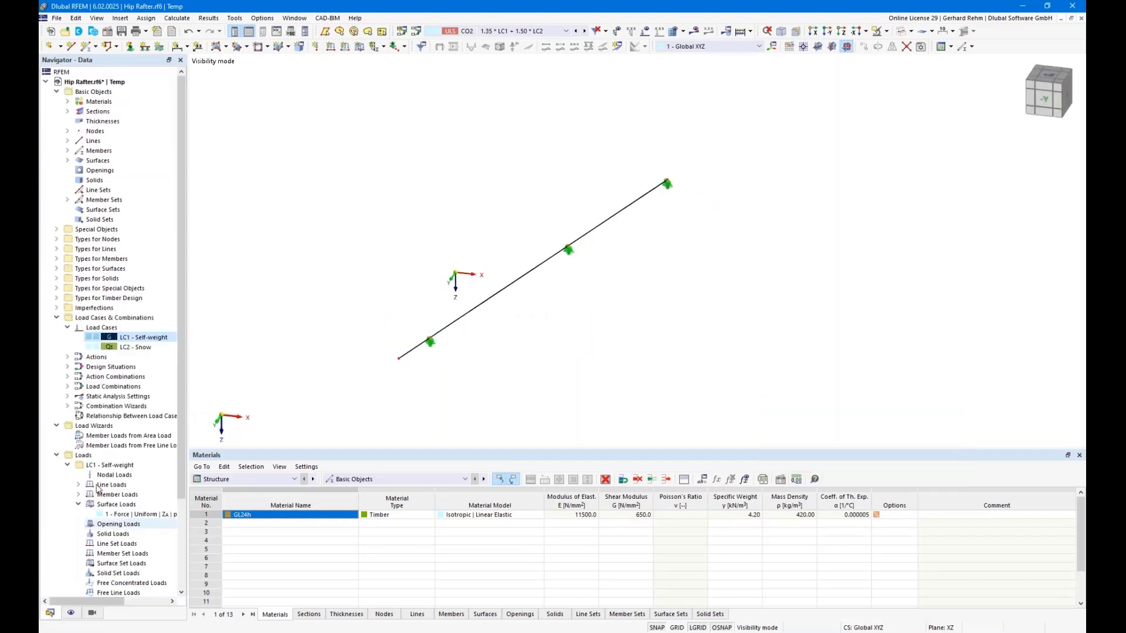
pyautogui.click(67, 465)
pyautogui.click(68, 475)
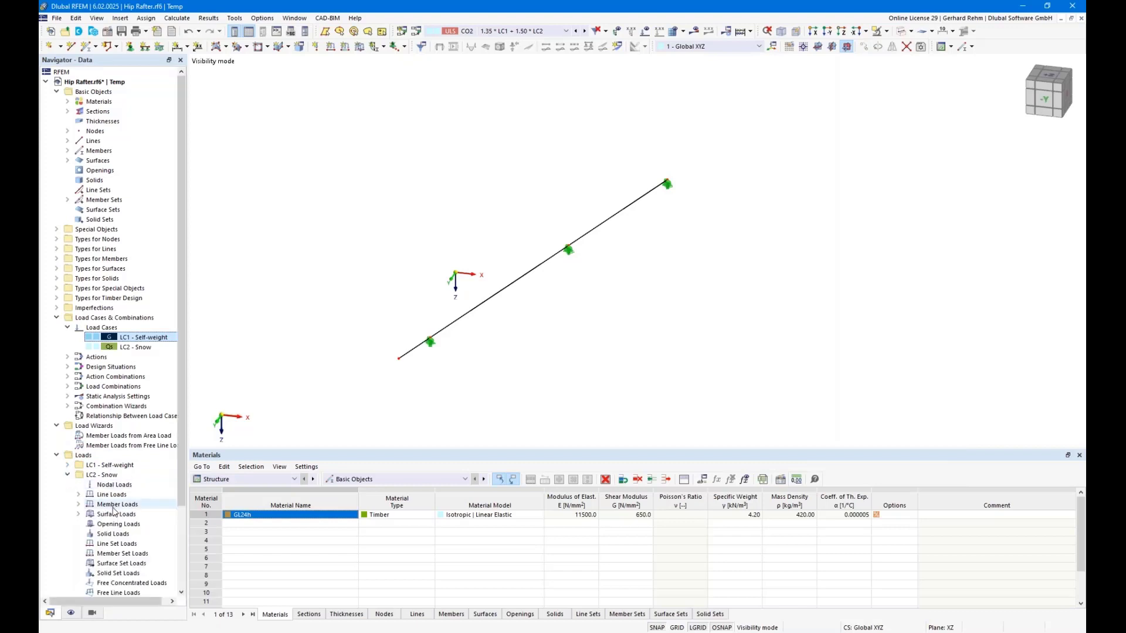
pyautogui.scroll(-3, 99, 510)
pyautogui.doubleClick(108, 427)
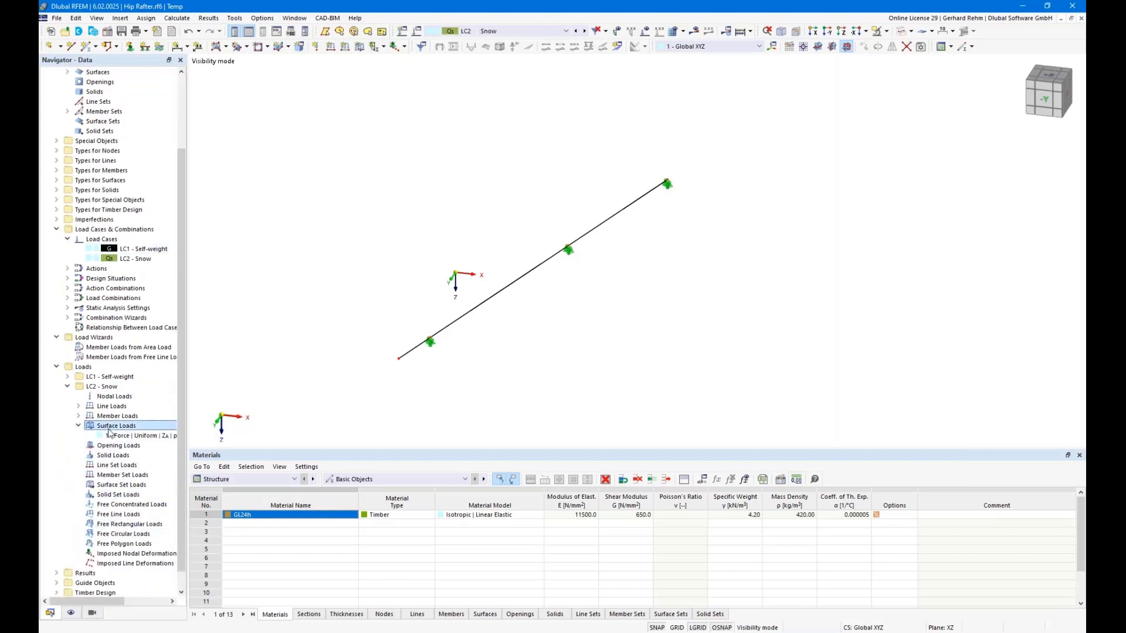
pyautogui.doubleClick(117, 435)
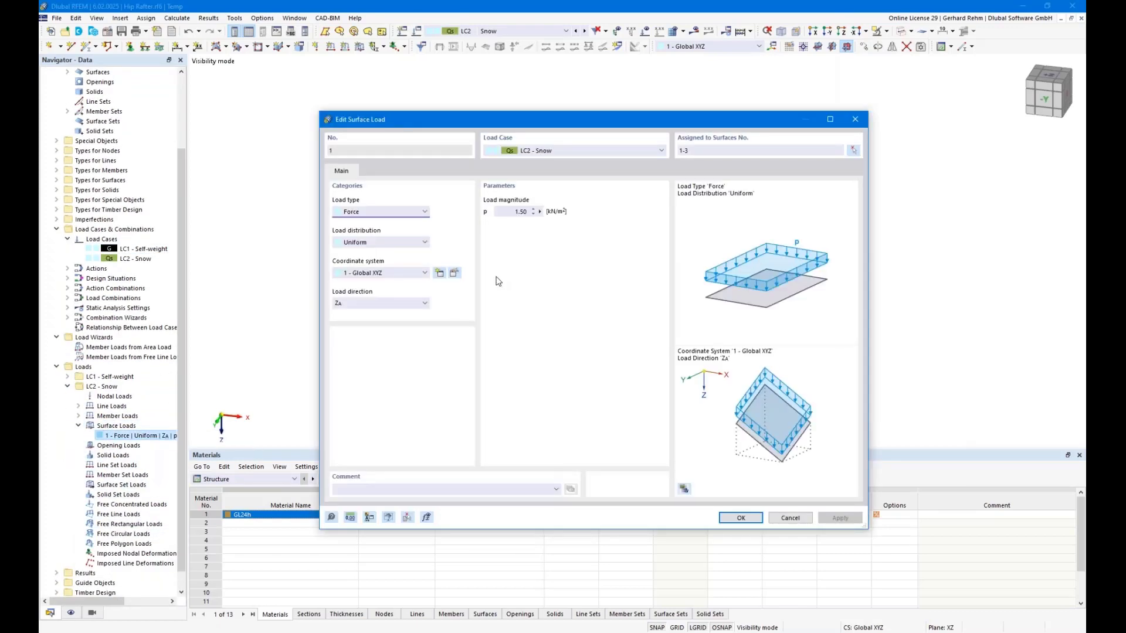
pyautogui.click(516, 212)
pyautogui.write('2')
pyautogui.click(411, 303)
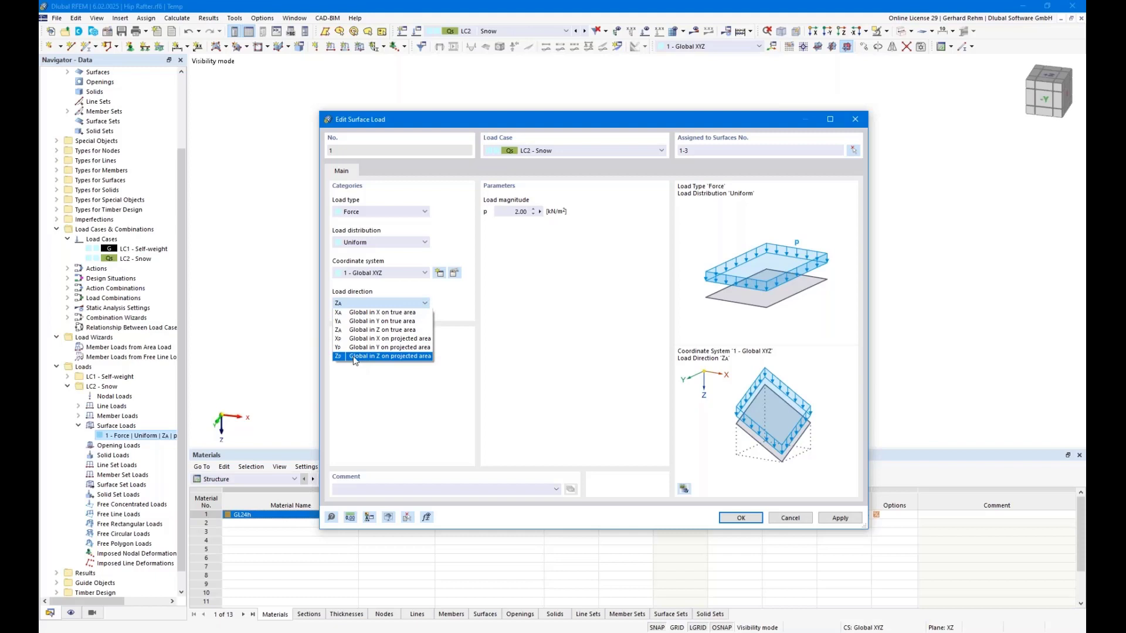
pyautogui.click(355, 357)
pyautogui.click(740, 518)
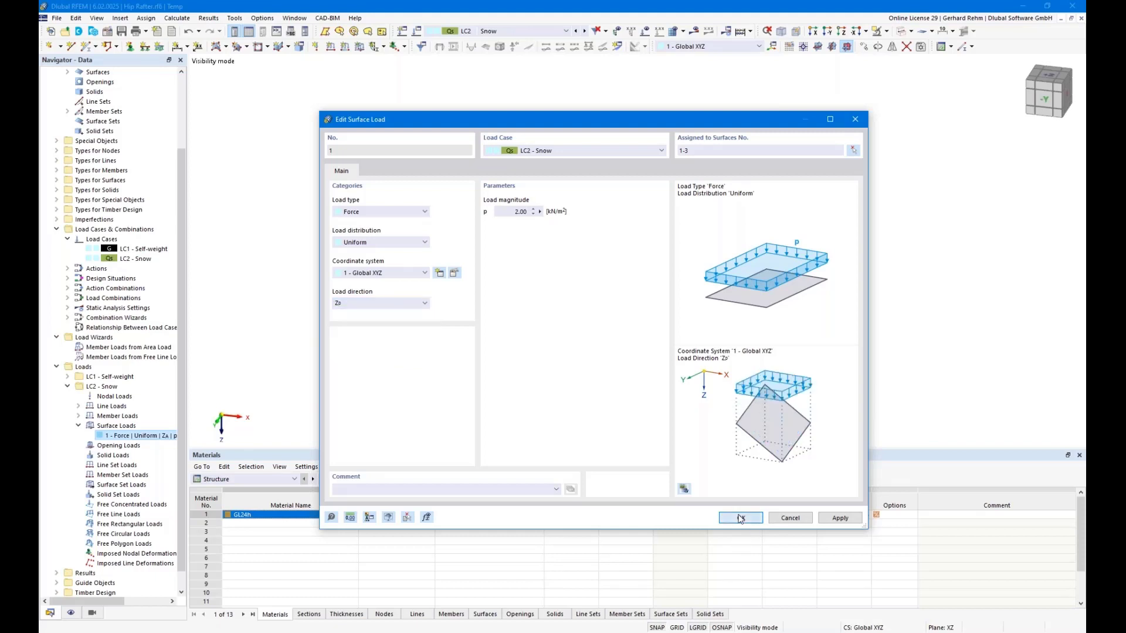
# - Show the LC2 snow loads and limit the visibility to the hip rafter's members
pyautogui.click(645, 30)
pyautogui.click(437, 341)
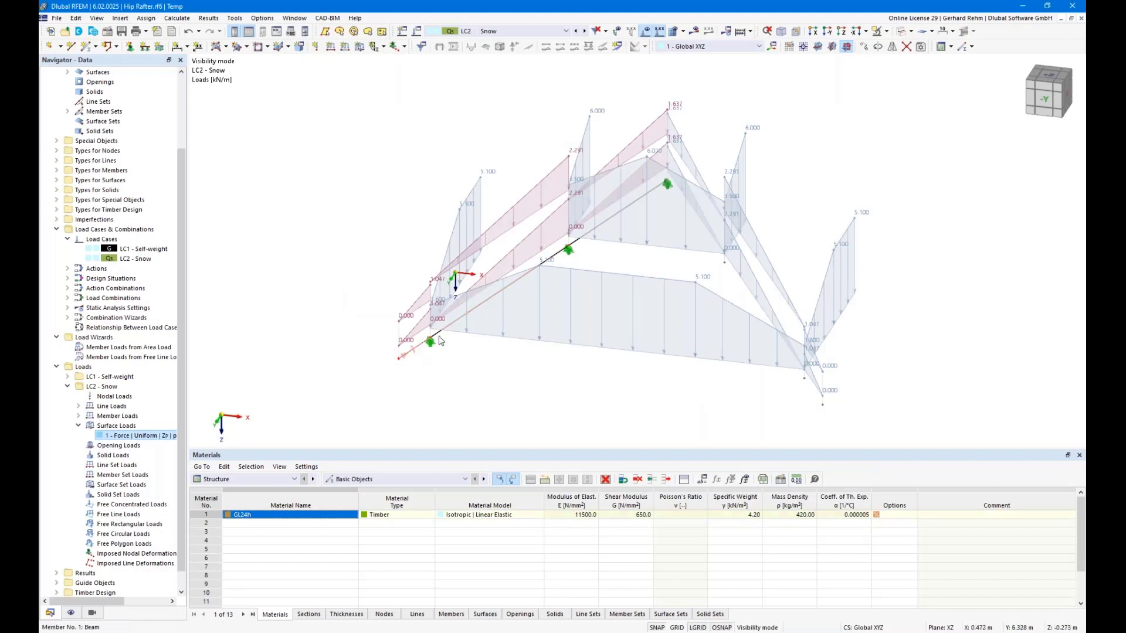
pyautogui.keyDown('ctrl'); pyautogui.click(584, 239); pyautogui.keyUp('ctrl')
pyautogui.click(876, 32)
pyautogui.click(871, 93)
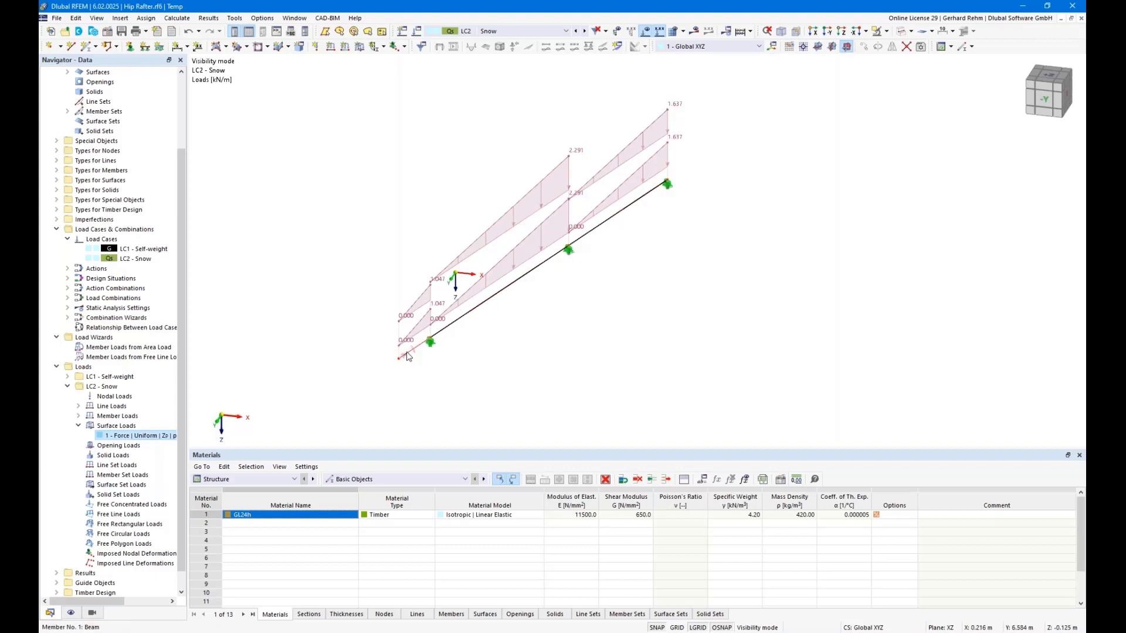
# - Cancel the visibility mode, turn off the separate display of load transfer, and view the roof in the -Y direction
pyautogui.click(68, 614)
pyautogui.scroll(10, 82, 275)
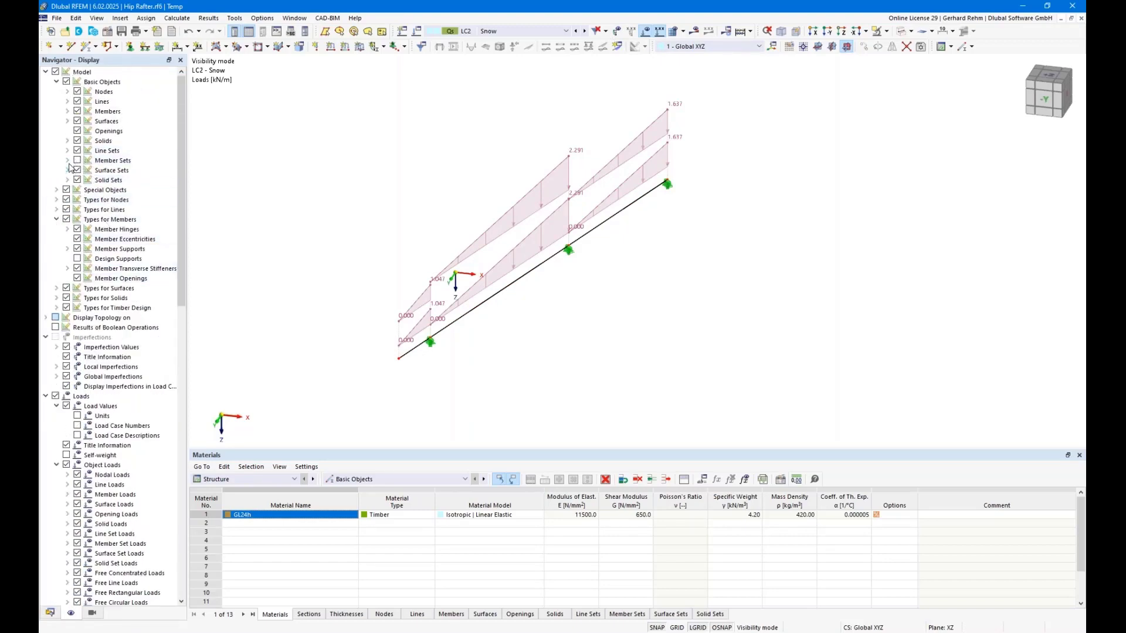
pyautogui.click(886, 30)
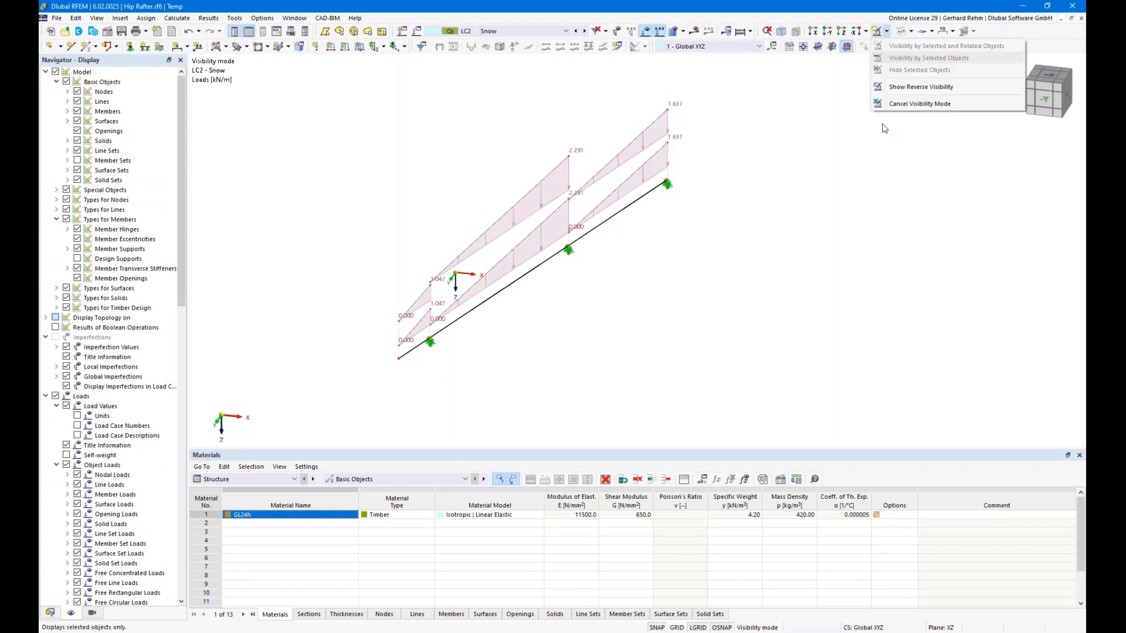
pyautogui.click(915, 58)
pyautogui.rightClick(507, 363)
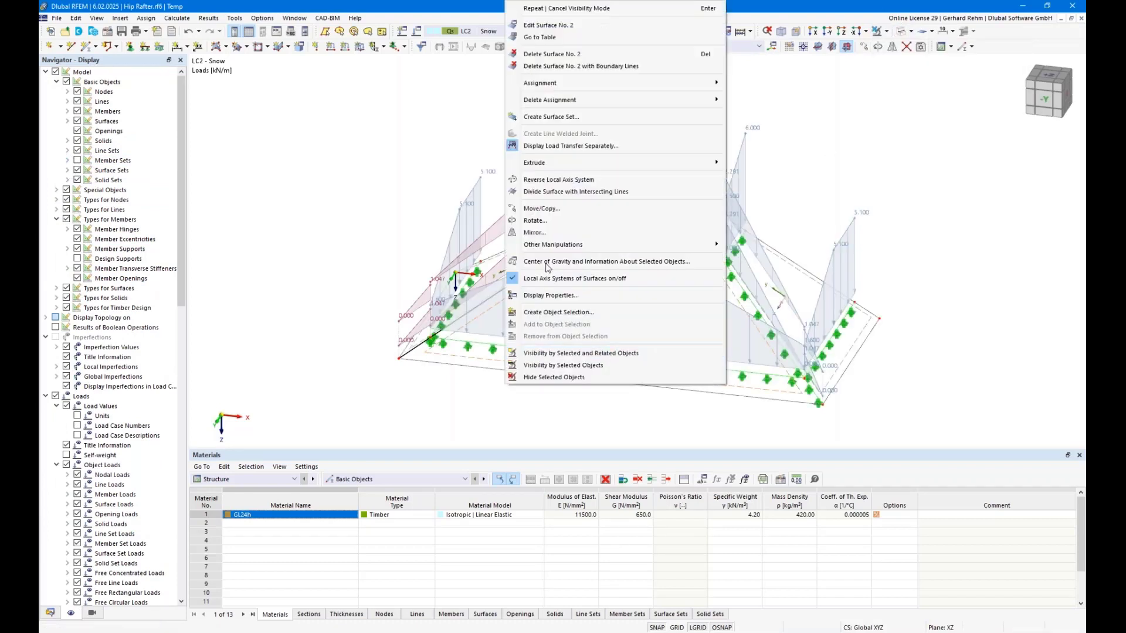
pyautogui.click(545, 146)
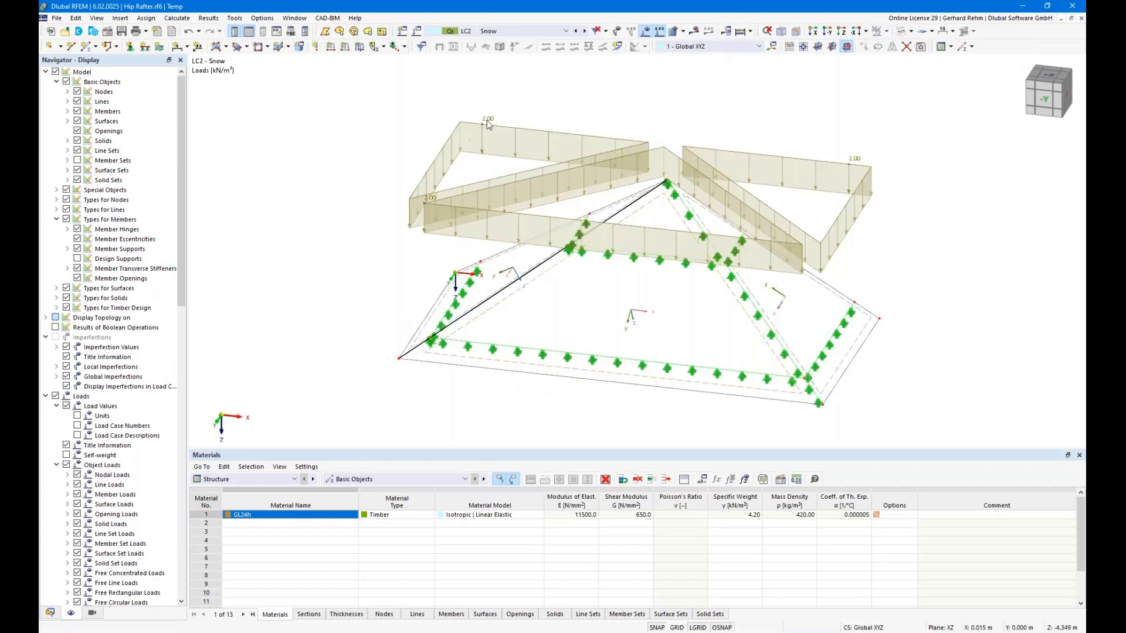
pyautogui.click(1043, 99)
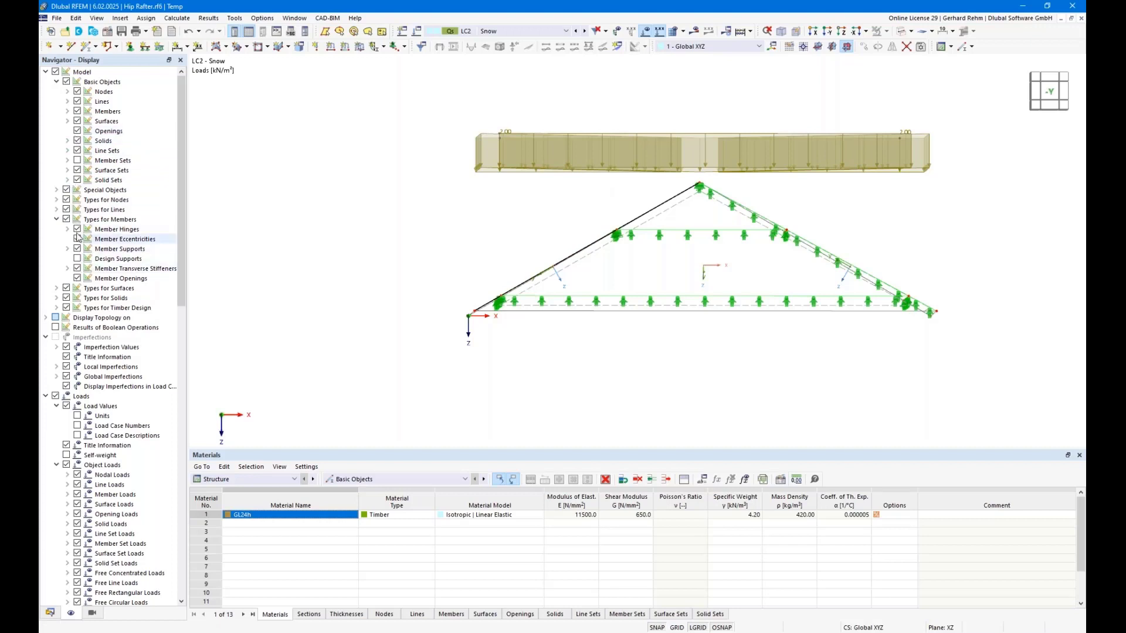
# - Turn the separate display of load transfer for surfaces back on and isolate the hip rafter's members again
pyautogui.click(67, 122)
pyautogui.click(88, 199)
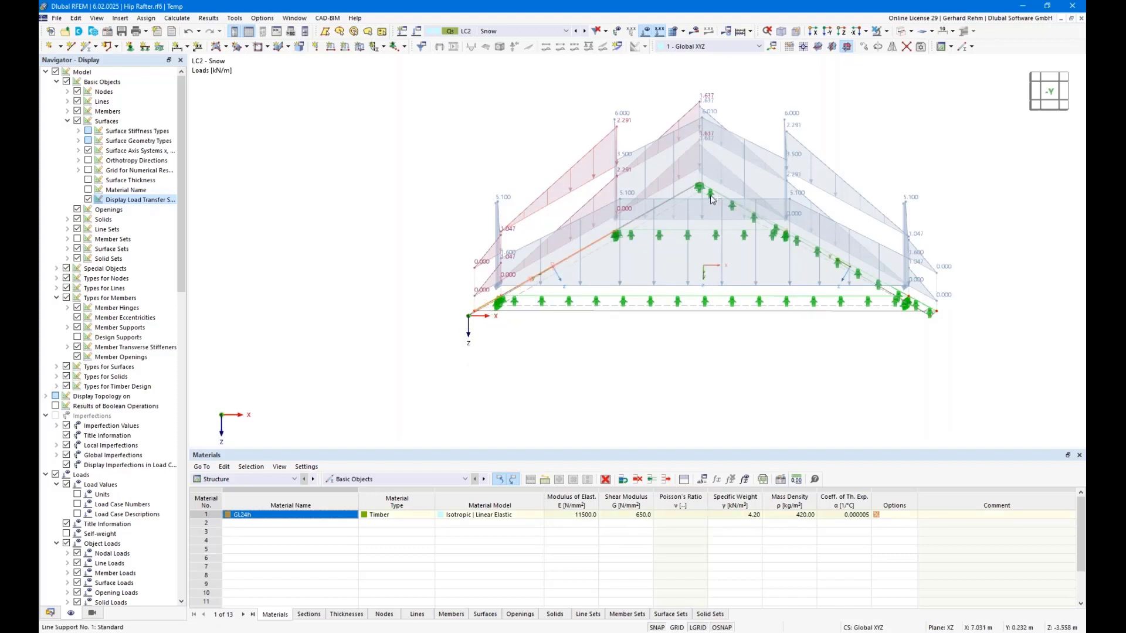
pyautogui.click(886, 32)
pyautogui.click(892, 47)
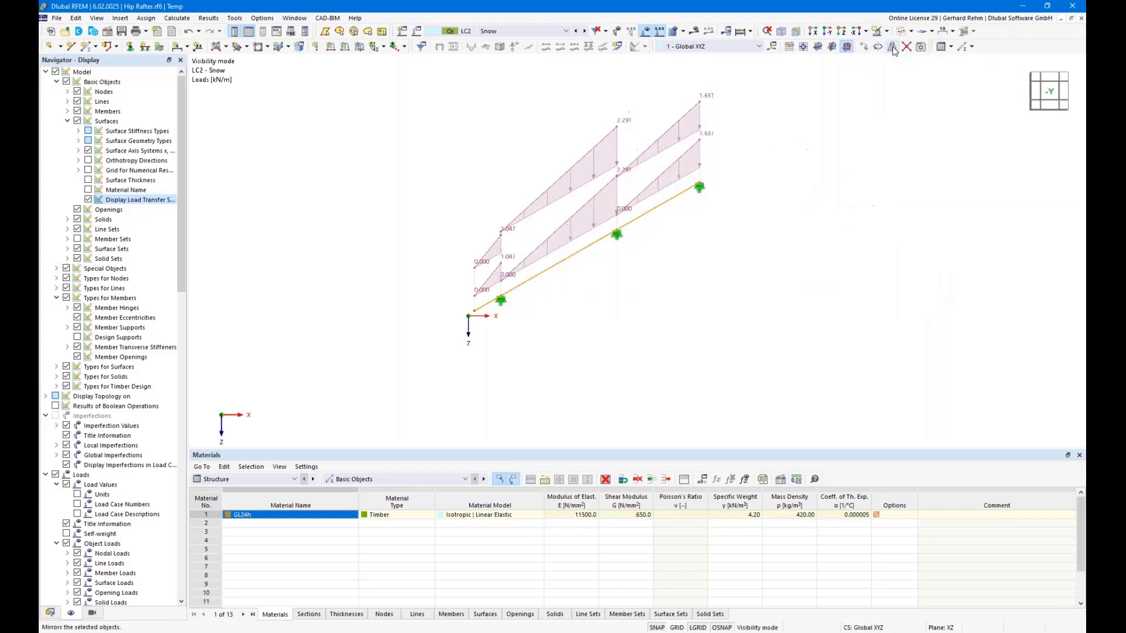
# - In the Timber Design objects to design, check member 2's design properties and exclude the single members, keeping the member sets
pyautogui.click(219, 481)
pyautogui.click(217, 531)
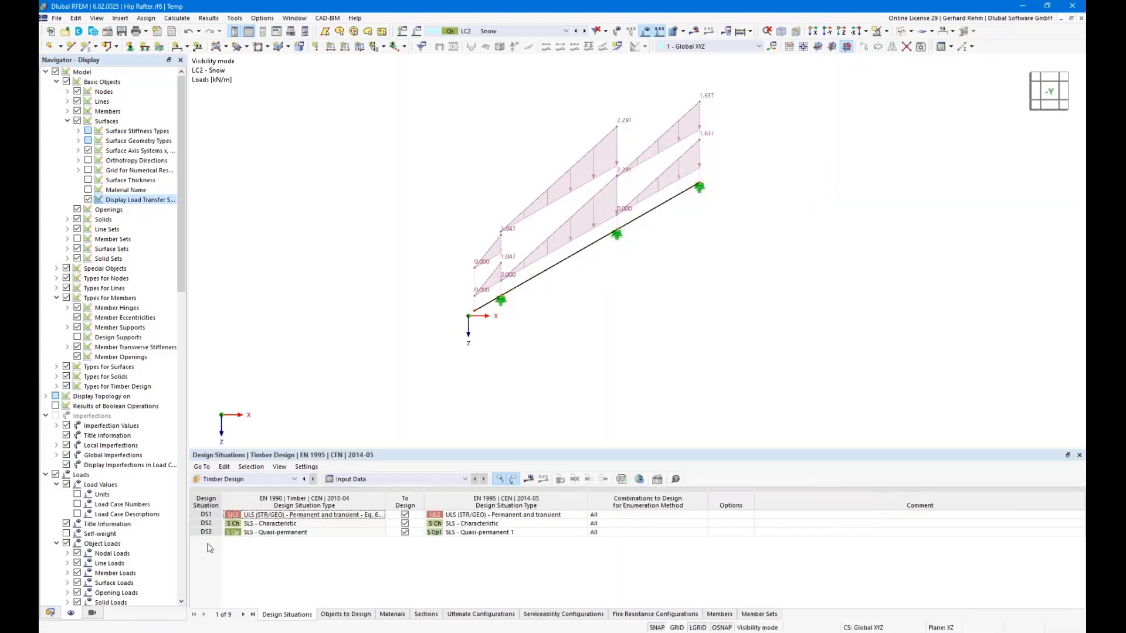
pyautogui.click(405, 515)
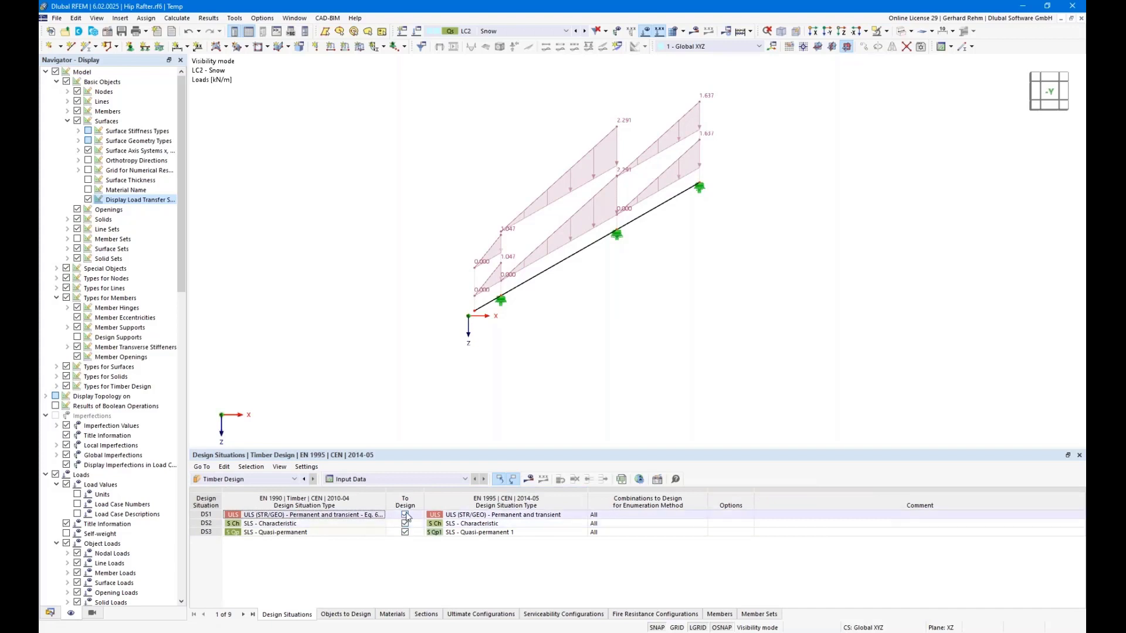
pyautogui.click(335, 615)
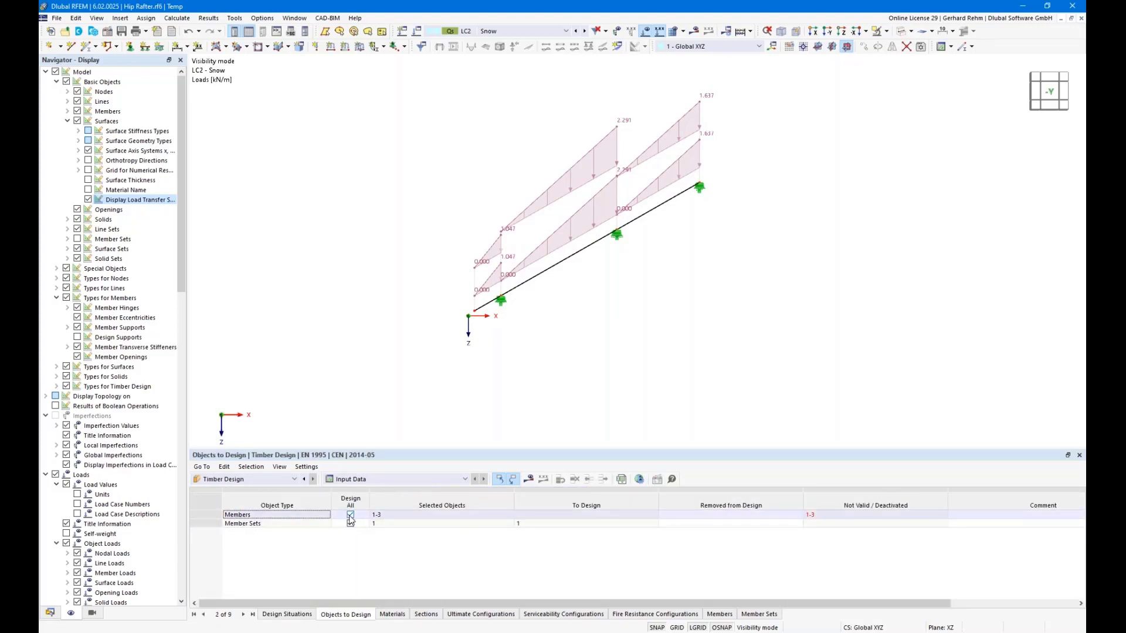
pyautogui.doubleClick(574, 259)
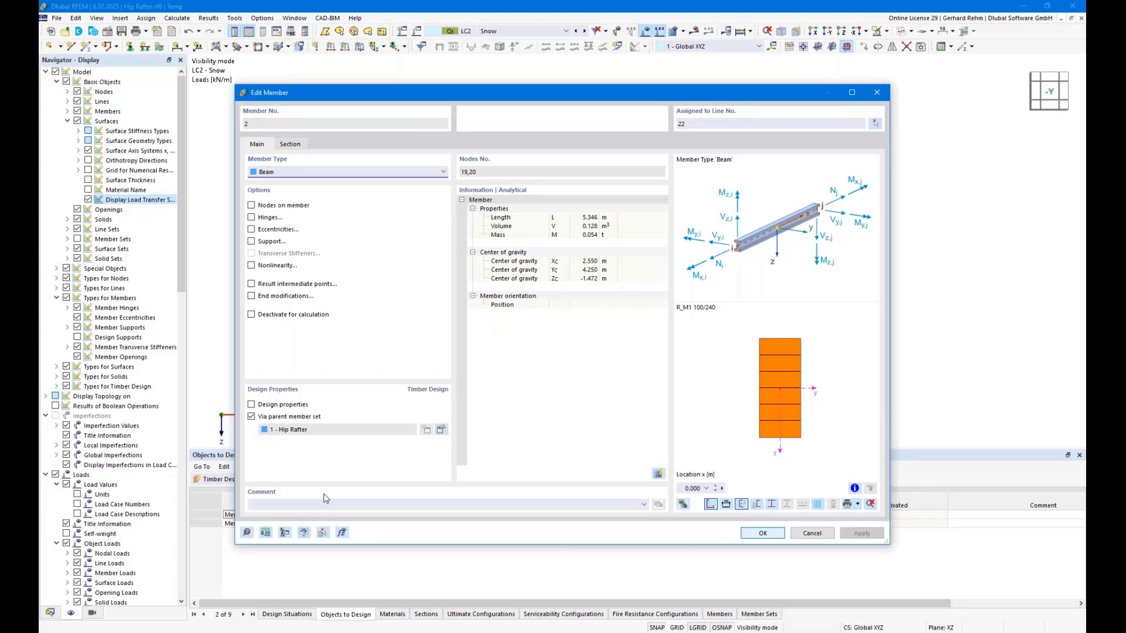
pyautogui.press('Return')
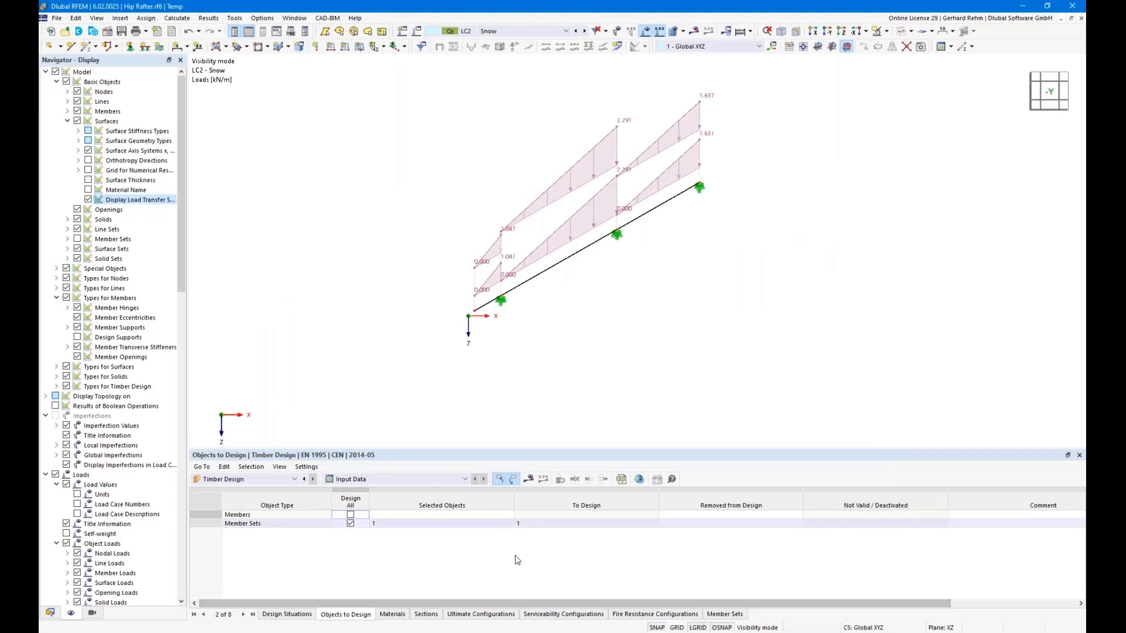
# - Calculate the Timber Design and hide the load display
pyautogui.click(529, 479)
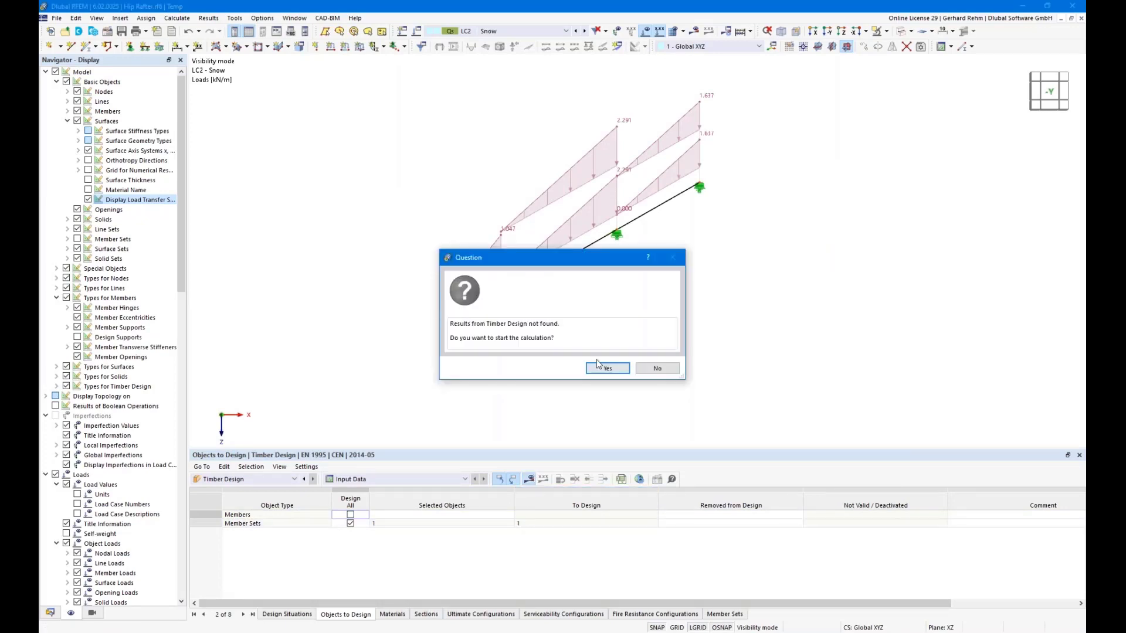
pyautogui.click(598, 365)
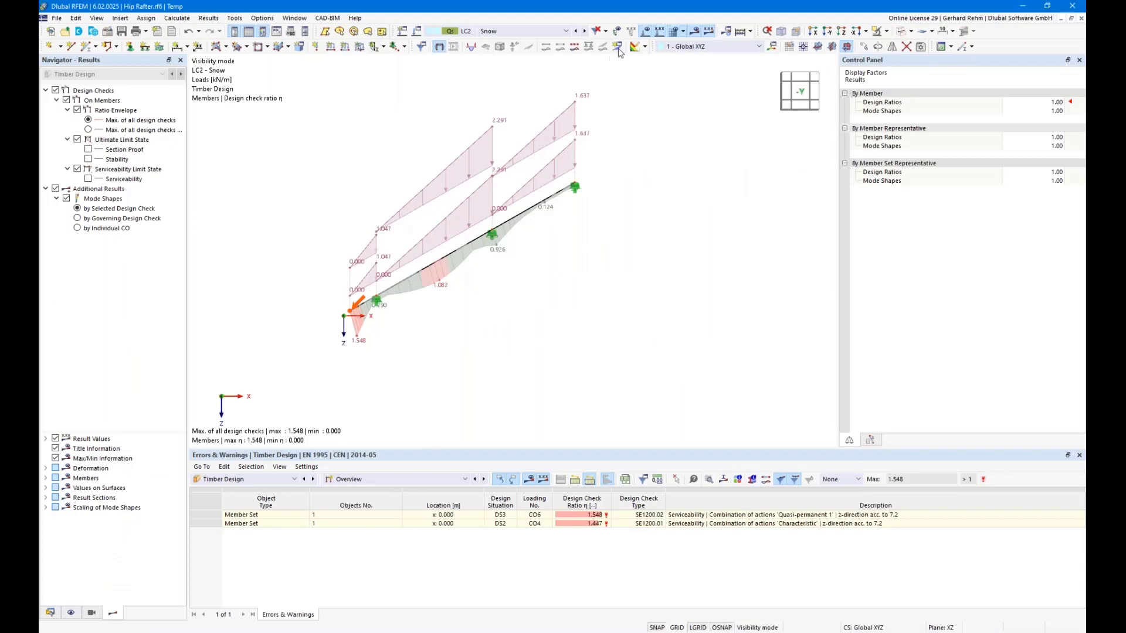
pyautogui.click(645, 30)
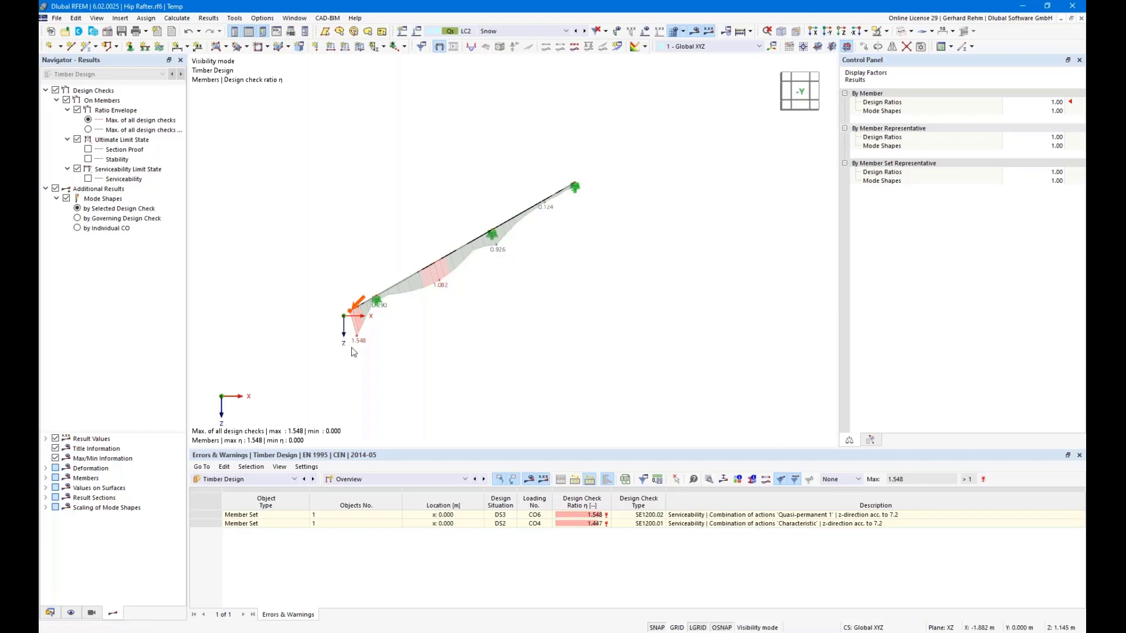
# - Examine the design check ratios along the rafter and the member set's characteristic serviceability check
pyautogui.scroll(3, 395, 328)
pyautogui.keyDown('ctrl'); pyautogui.moveTo(488, 322); pyautogui.dragTo(395, 332, button='middle'); pyautogui.keyUp('ctrl')
pyautogui.scroll(-2, 398, 326)
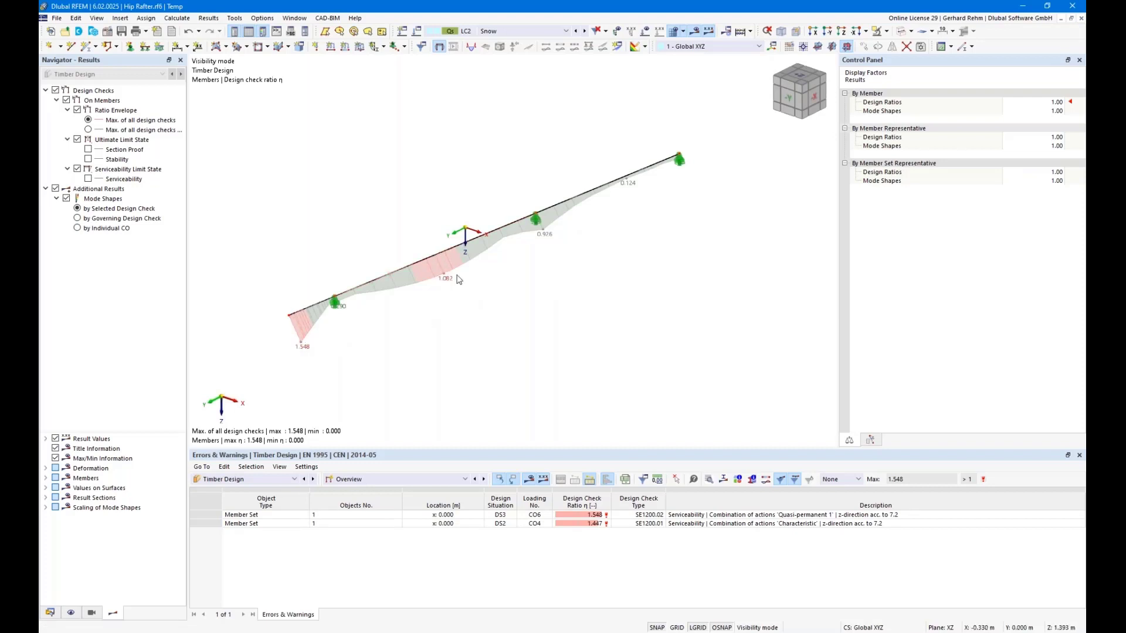
pyautogui.click(684, 524)
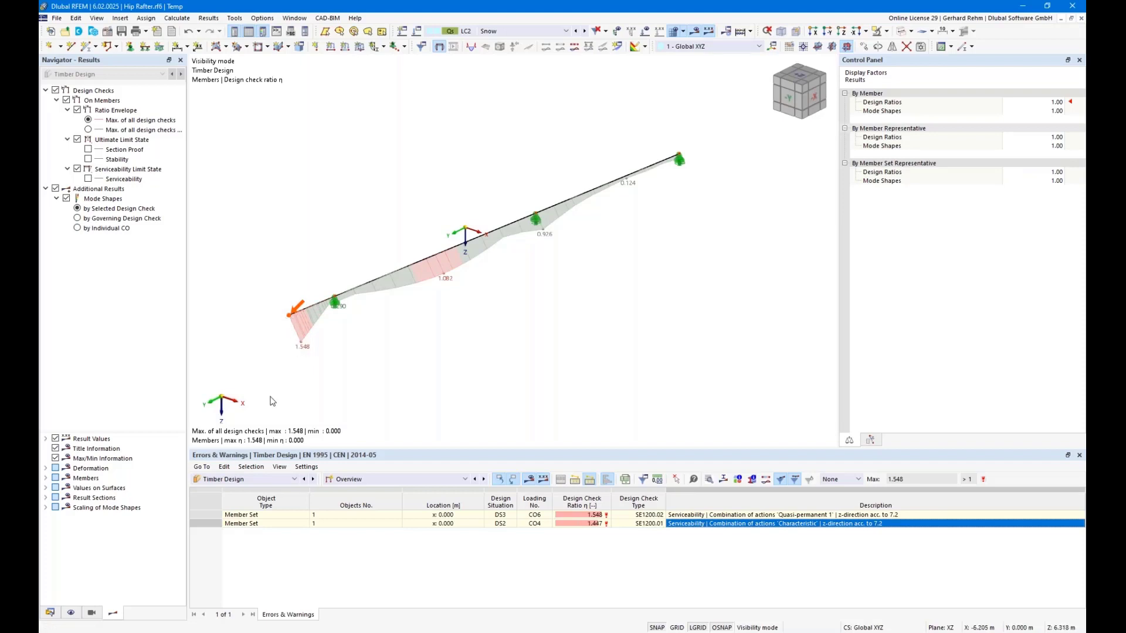
# - Deactivate the first z-axis segment in the deflection analysis of the Hip Rafter member set
pyautogui.click(49, 613)
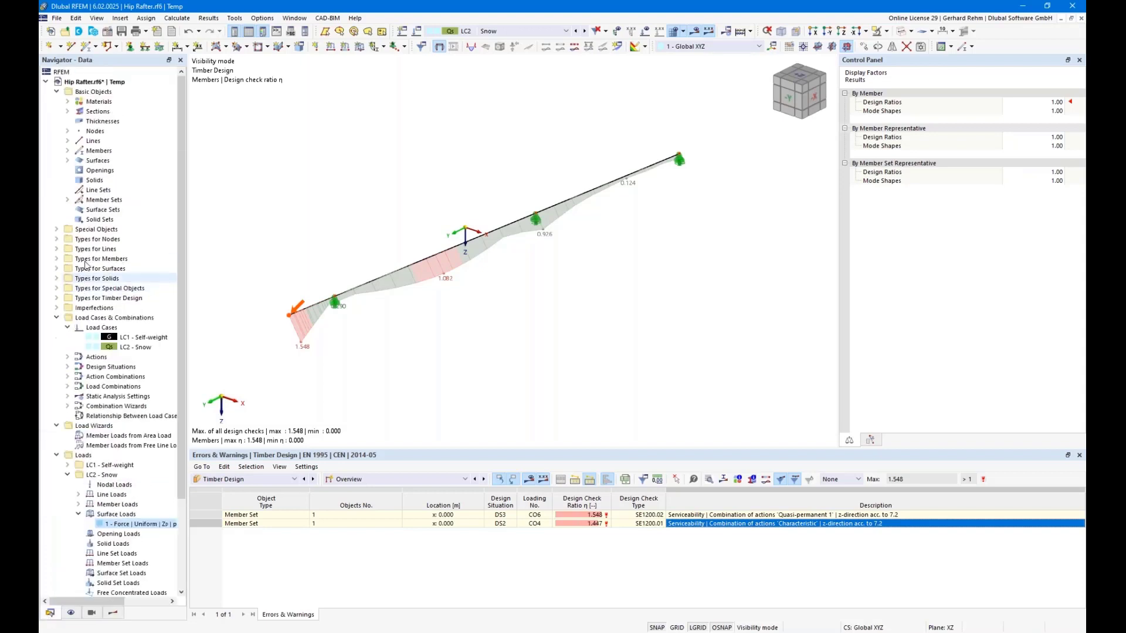
pyautogui.click(67, 200)
pyautogui.click(114, 210)
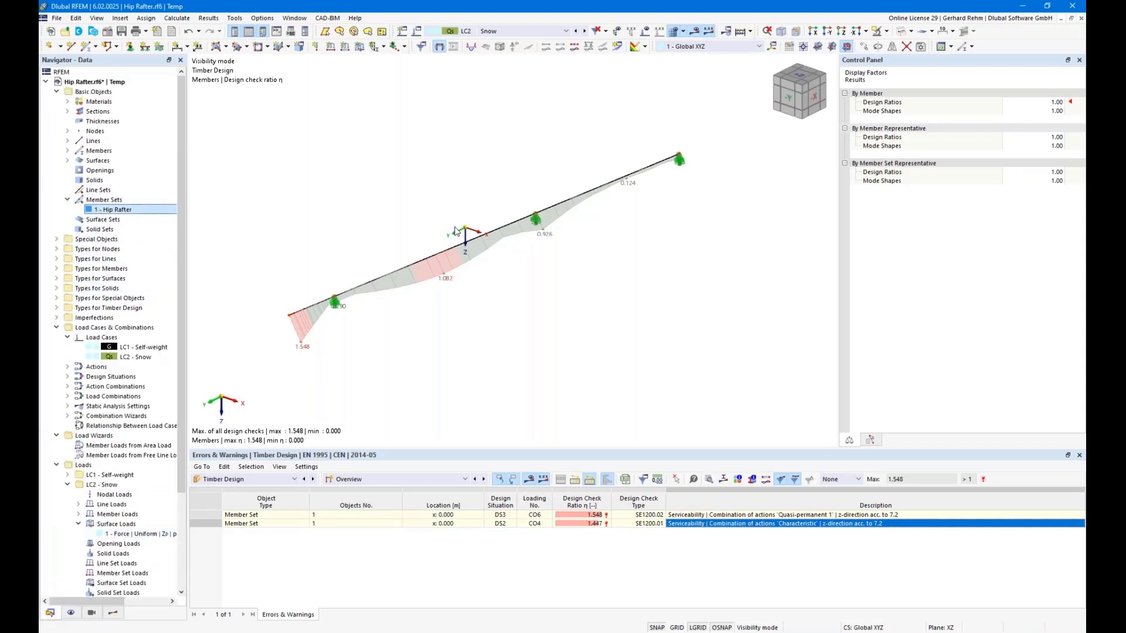
pyautogui.doubleClick(457, 231)
pyautogui.click(584, 187)
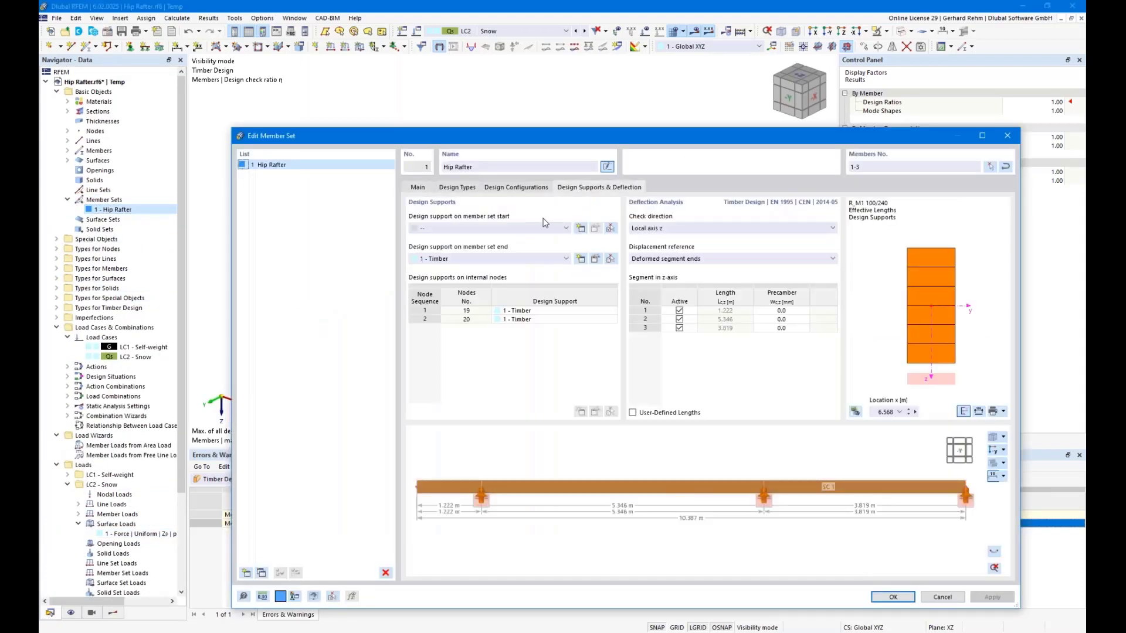
pyautogui.click(679, 311)
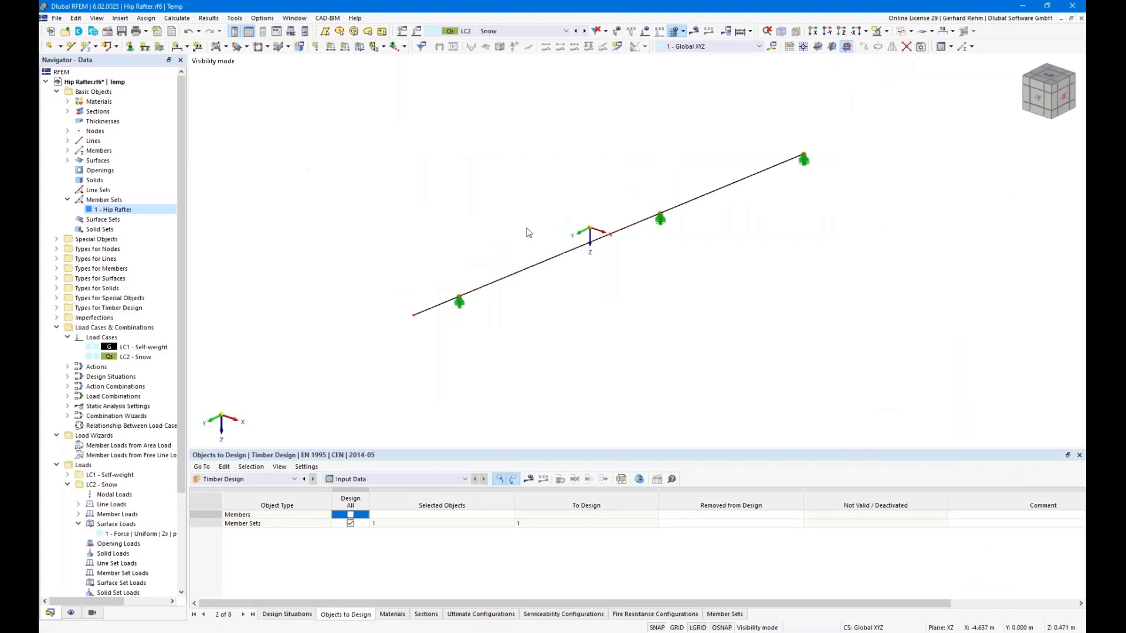
# - Set the rafter section's width b to 120 mm
pyautogui.click(67, 111)
pyautogui.doubleClick(120, 121)
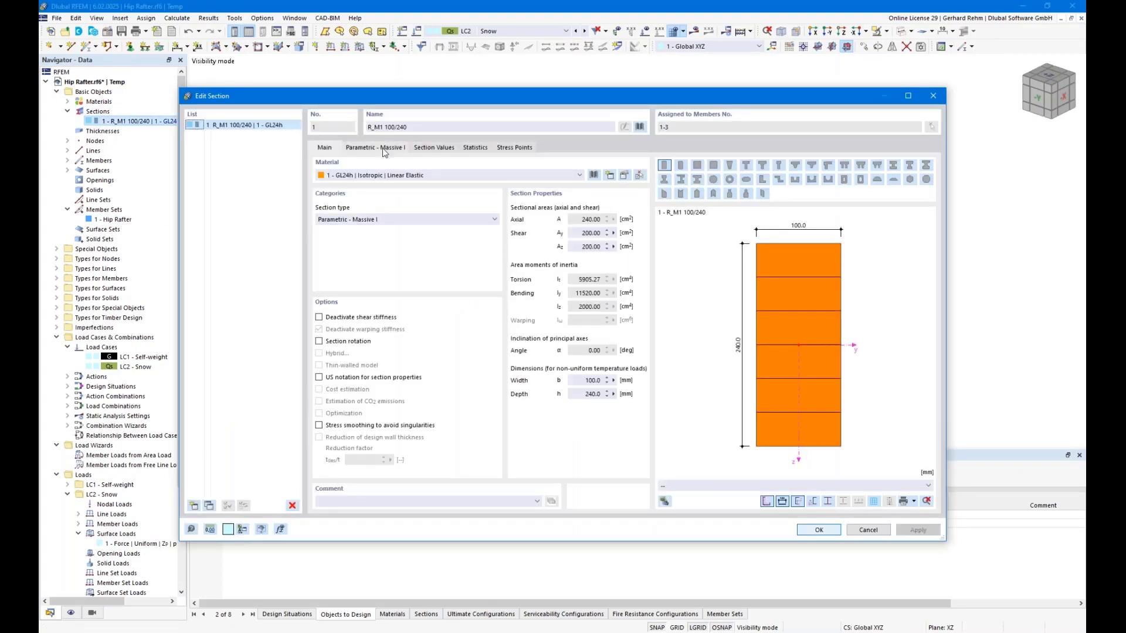
pyautogui.click(384, 151)
pyautogui.write('120')
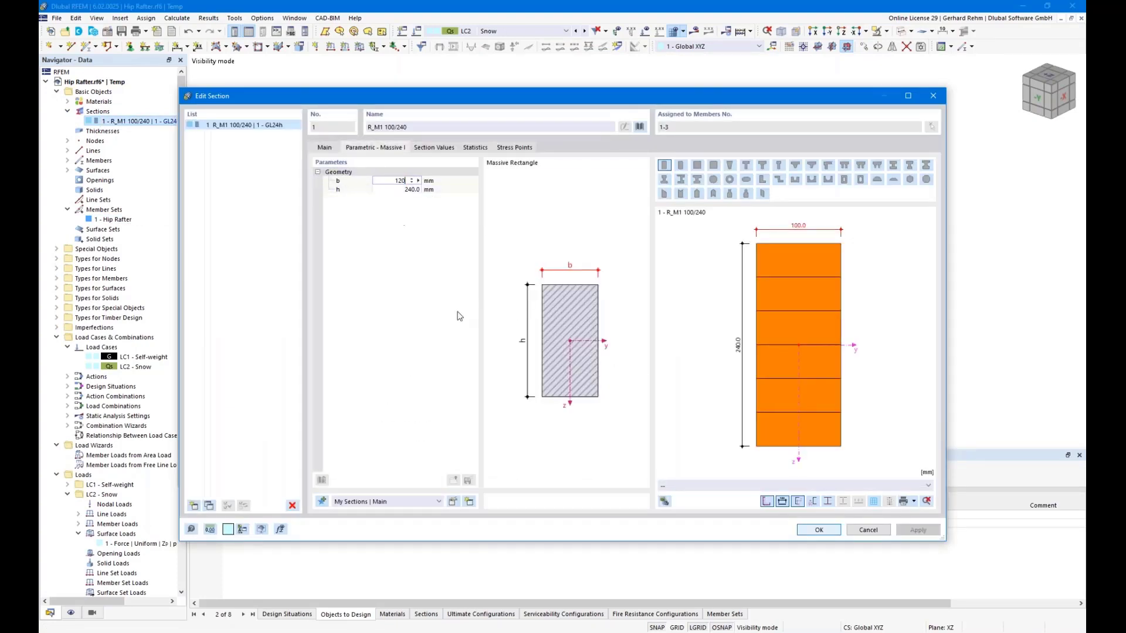
pyautogui.press('Return')
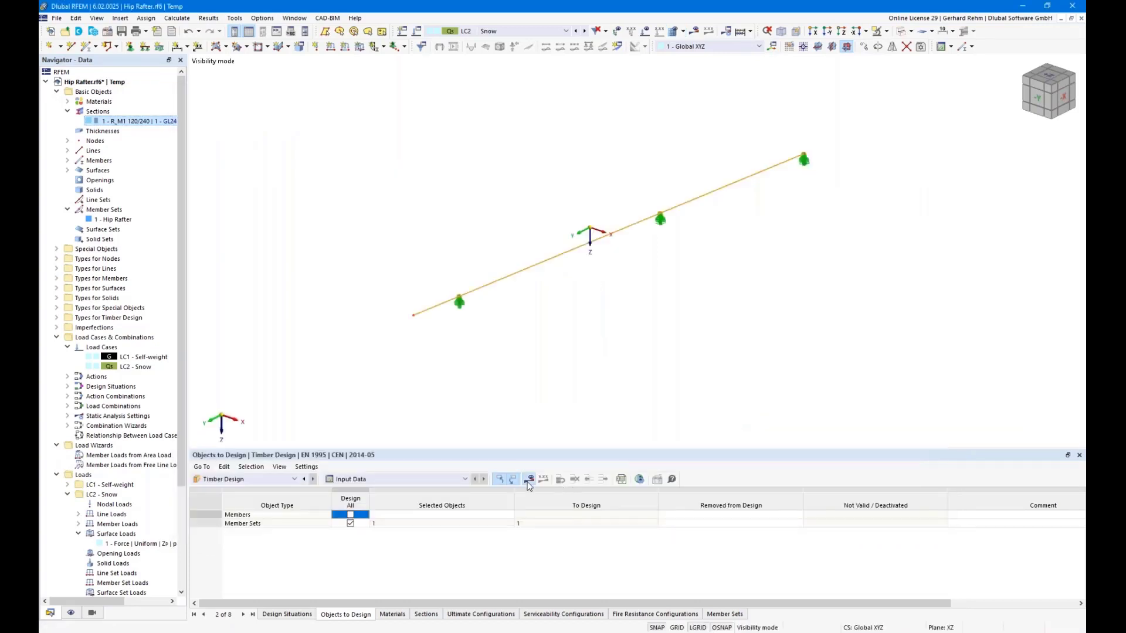
# - Calculate the Timber Design and display its results for design situation DS1, ULS (STR/GEO)
pyautogui.click(529, 481)
pyautogui.click(606, 369)
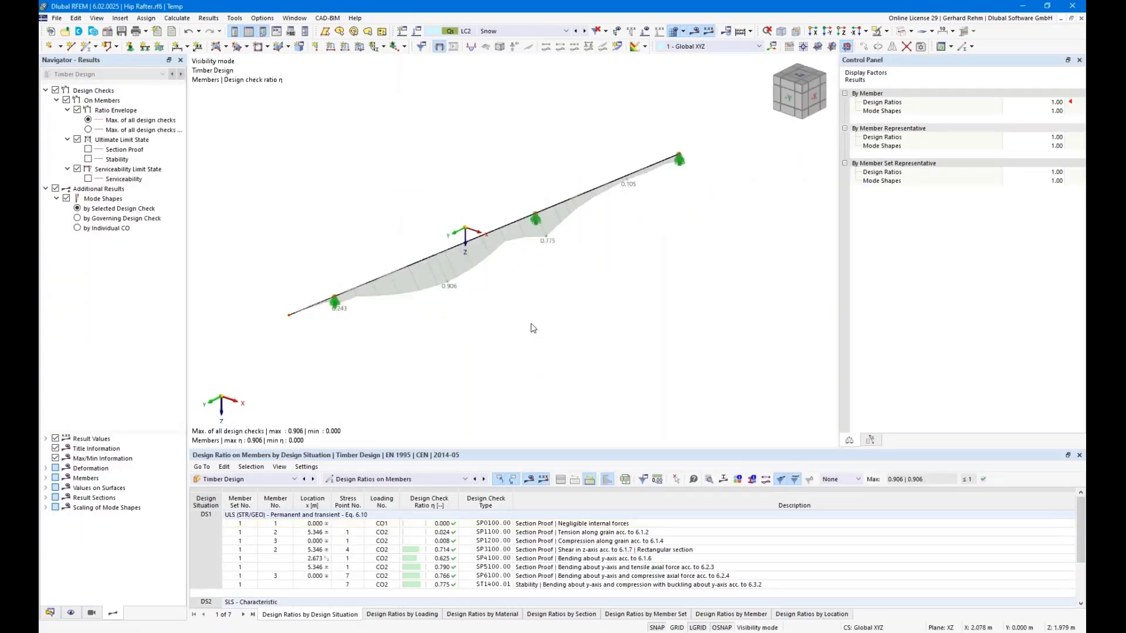
pyautogui.click(487, 31)
pyautogui.click(487, 59)
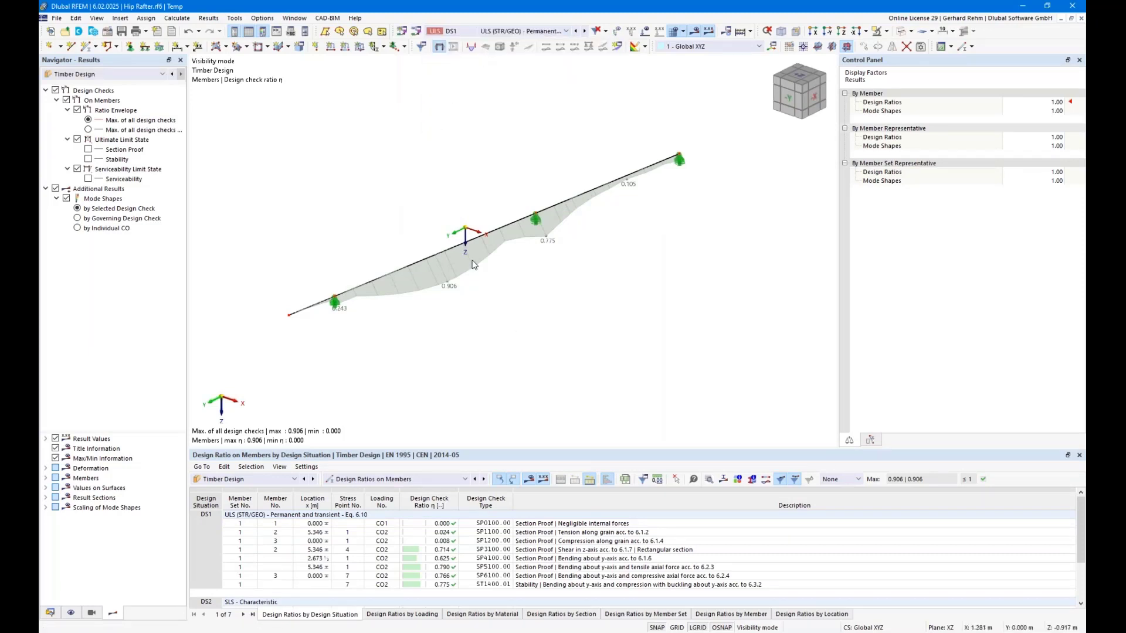
pyautogui.click(524, 30)
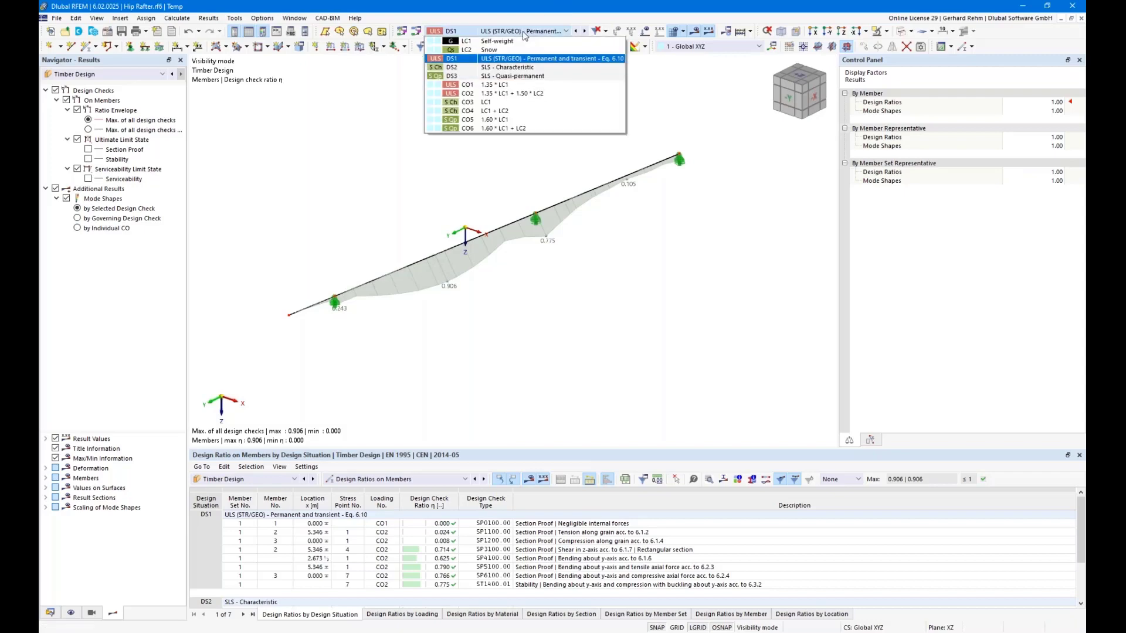
pyautogui.click(610, 335)
# - Enlarge the results table, list the design ratios by member set and filter them to ratios greater than 0.01
pyautogui.moveTo(478, 448); pyautogui.dragTo(481, 350)
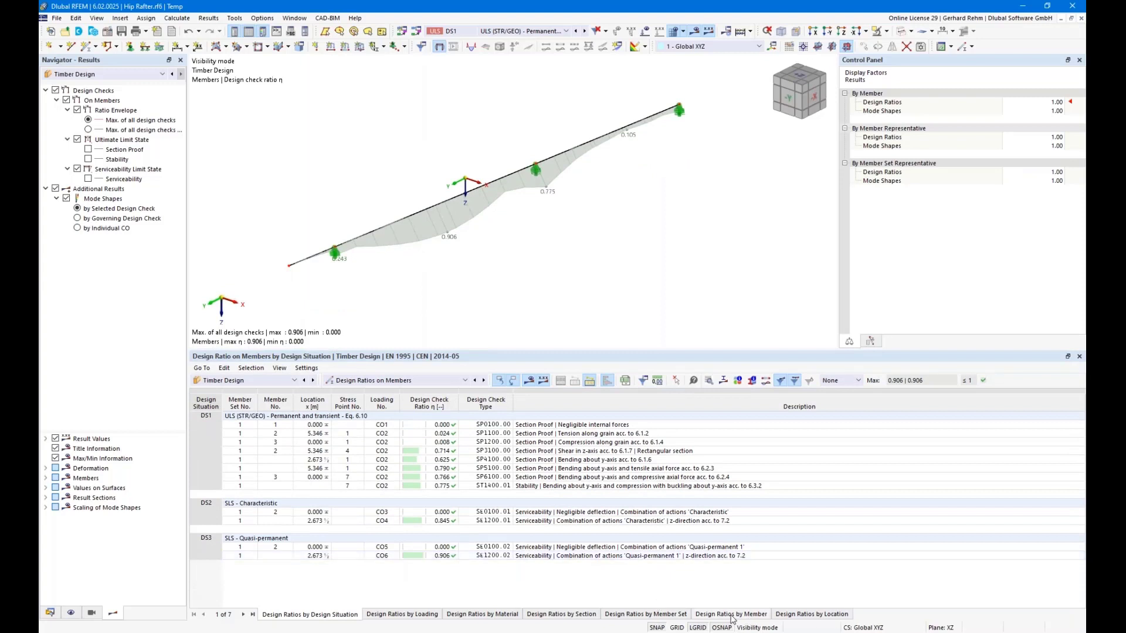
pyautogui.click(661, 613)
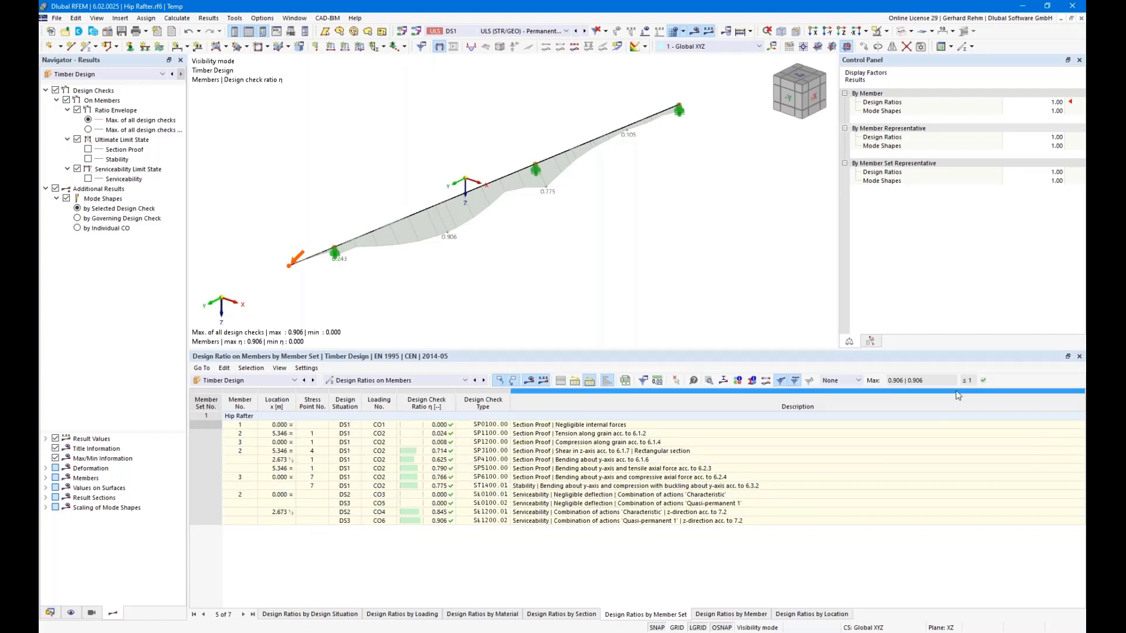
pyautogui.click(854, 382)
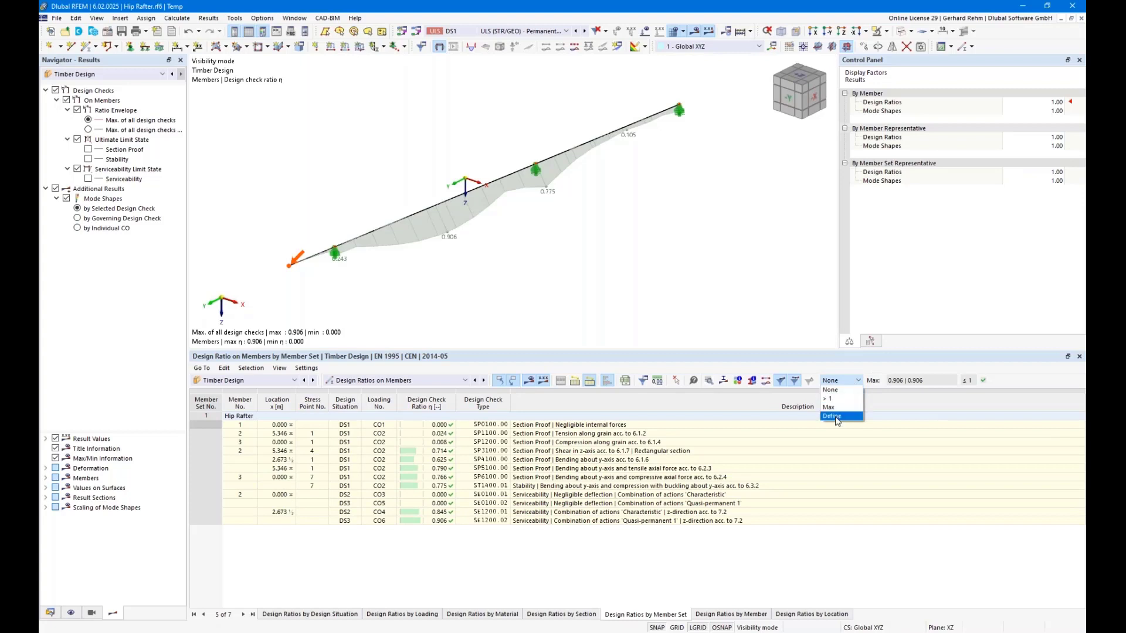
pyautogui.click(836, 417)
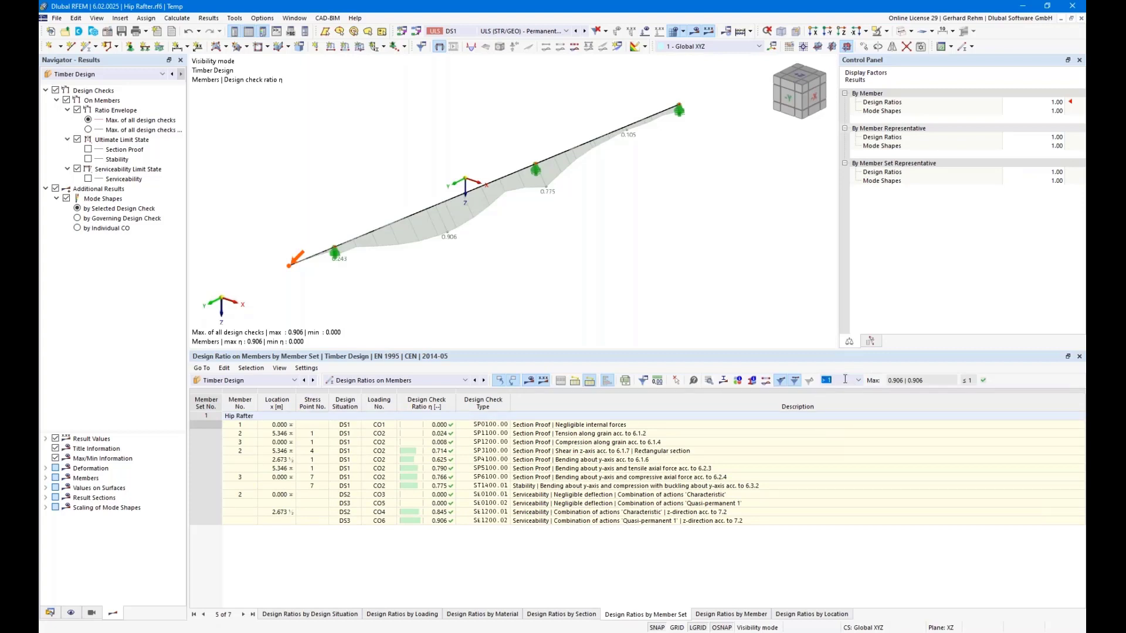
pyautogui.write('0.01')
pyautogui.press('Return')
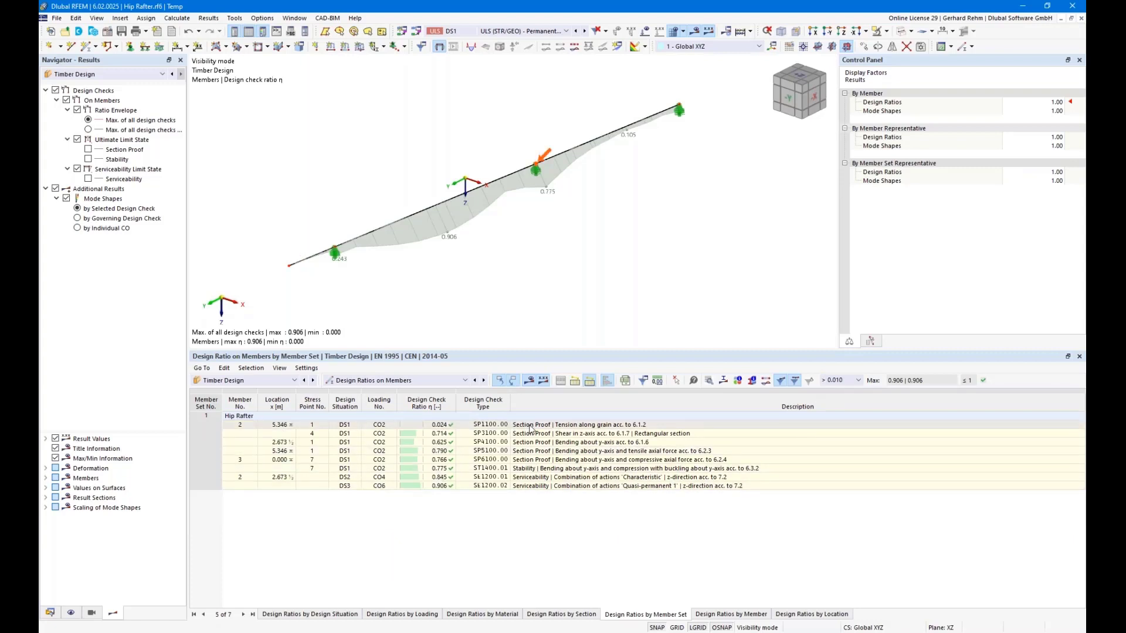
# - Examine the listed section and stability checks of the Hip Rafter, including the details of stability check ST1400.01
pyautogui.click(528, 444)
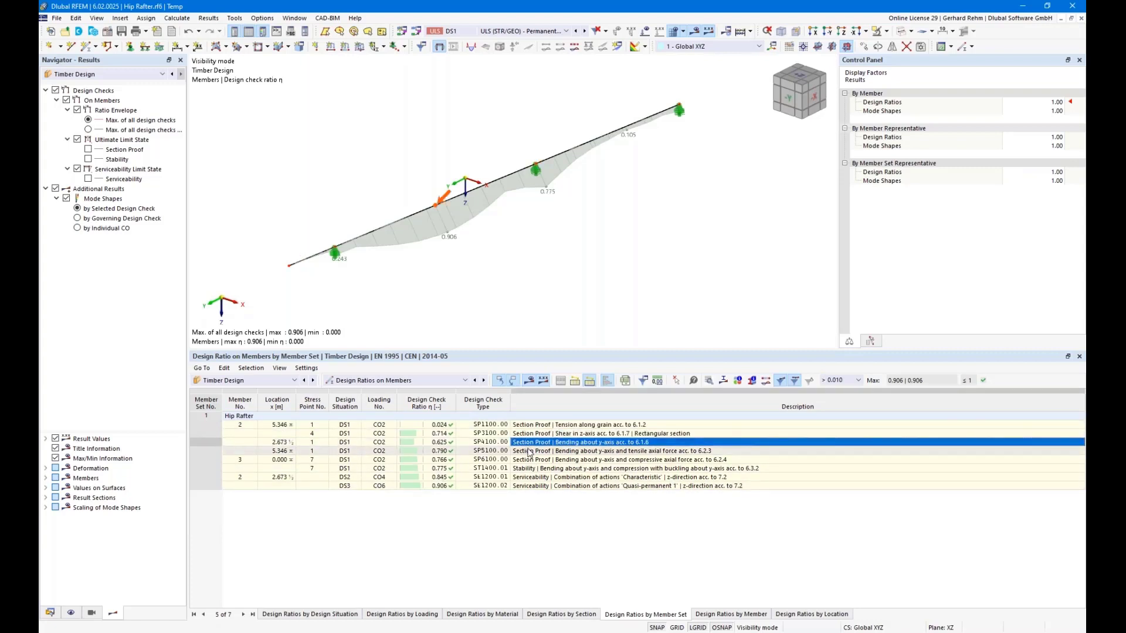
pyautogui.click(528, 450)
pyautogui.click(533, 425)
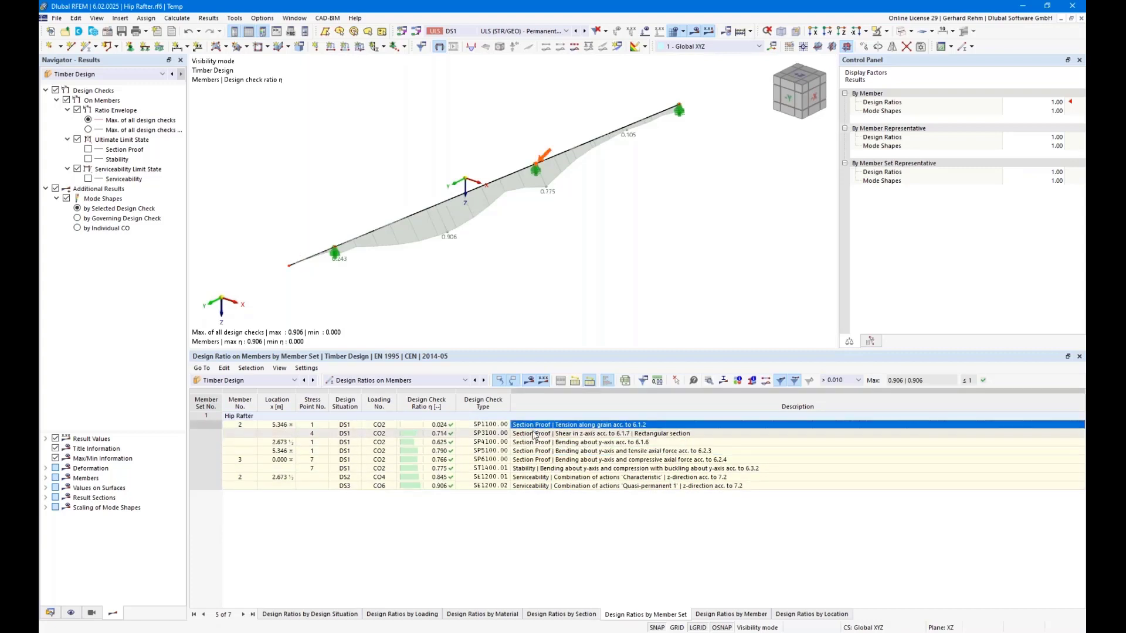
pyautogui.click(533, 434)
pyautogui.click(535, 443)
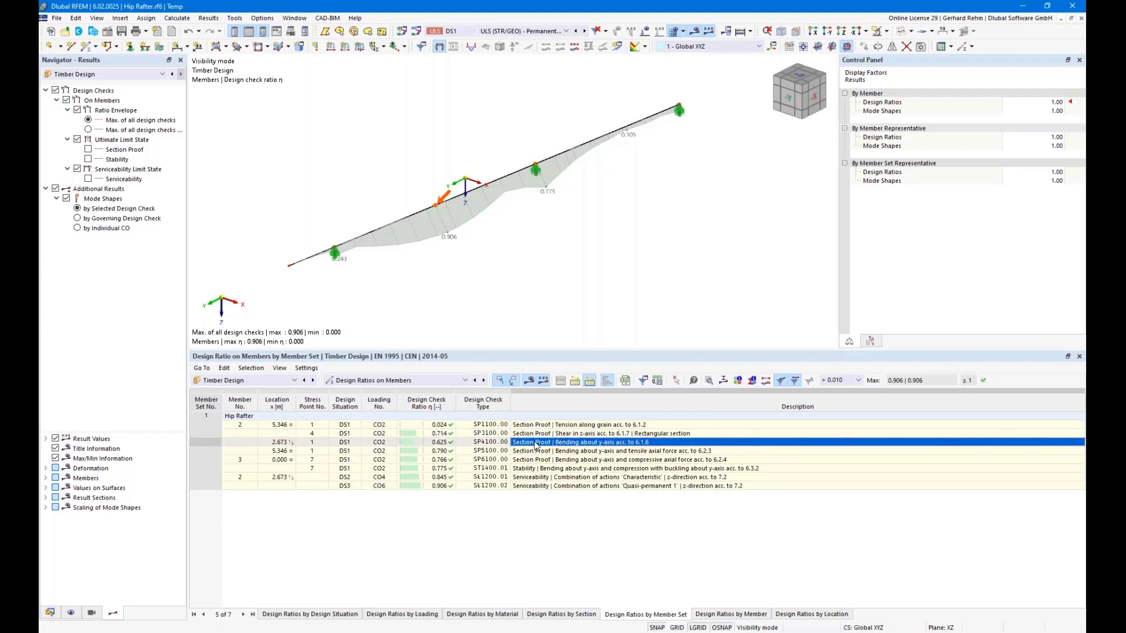
pyautogui.click(541, 451)
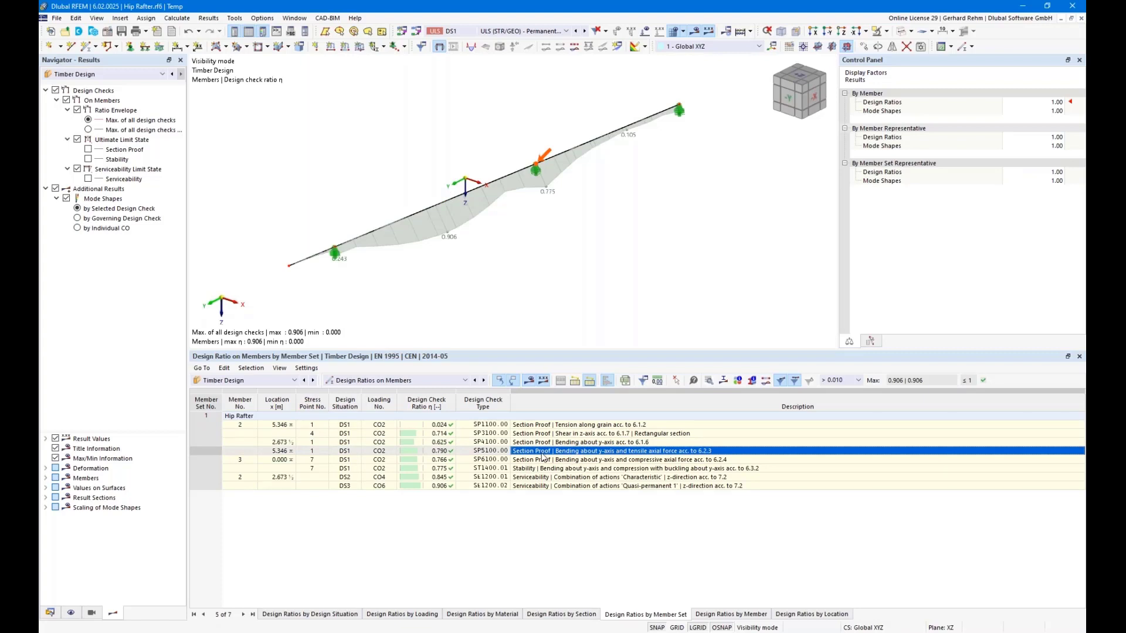
pyautogui.click(543, 460)
pyautogui.click(543, 468)
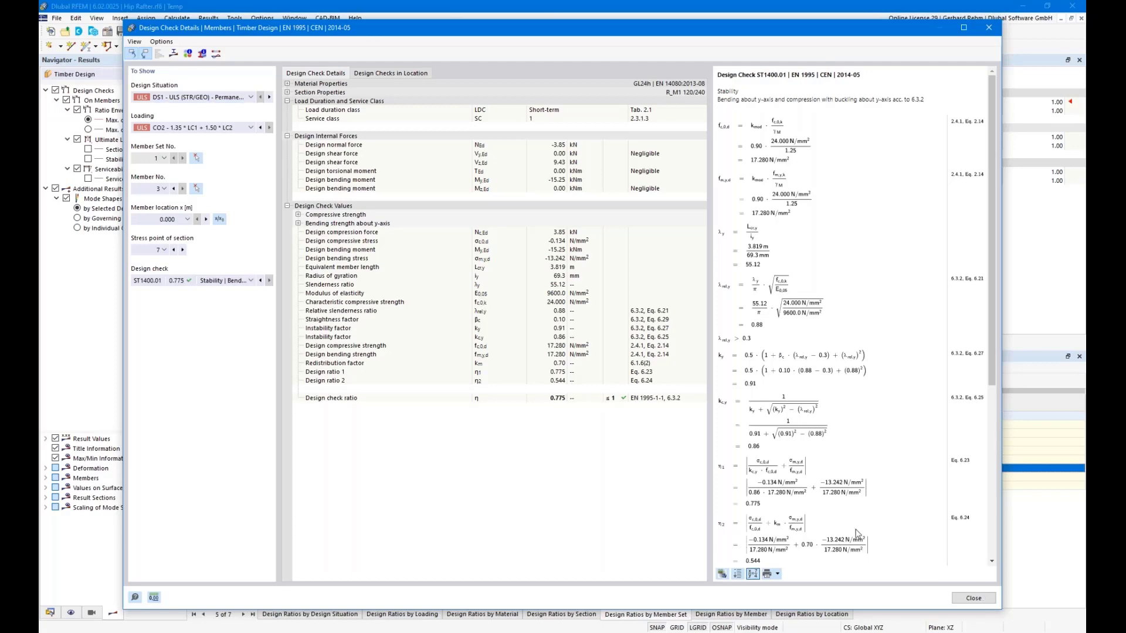
pyautogui.click(973, 598)
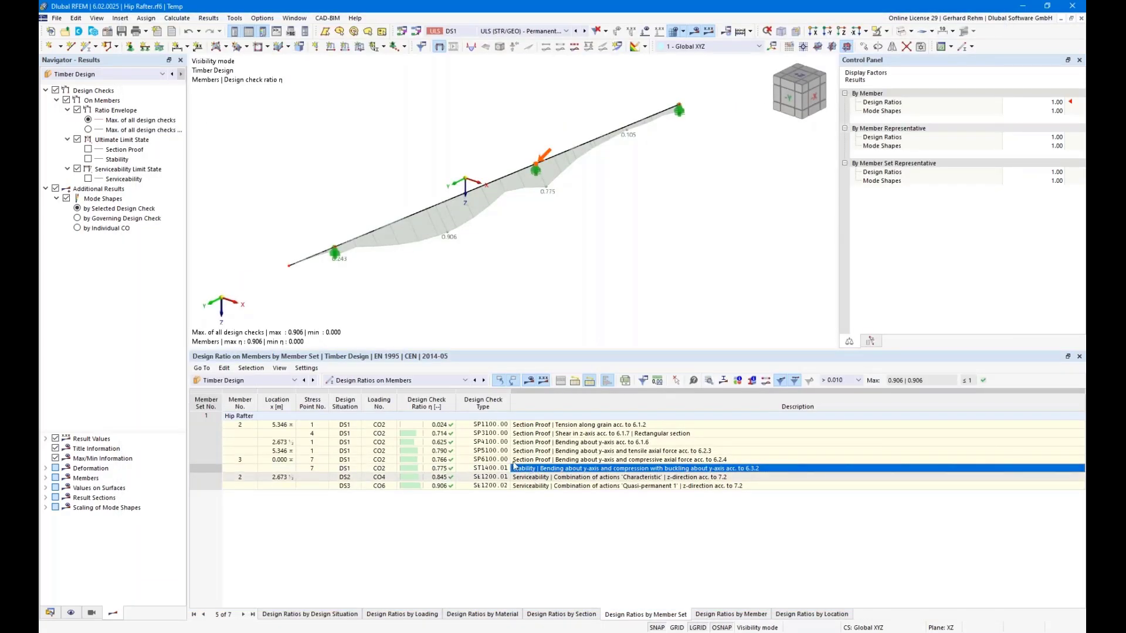
# - Display the section proof and serviceability ratio diagrams on the rafter without the ratio envelope
pyautogui.click(88, 150)
pyautogui.click(88, 179)
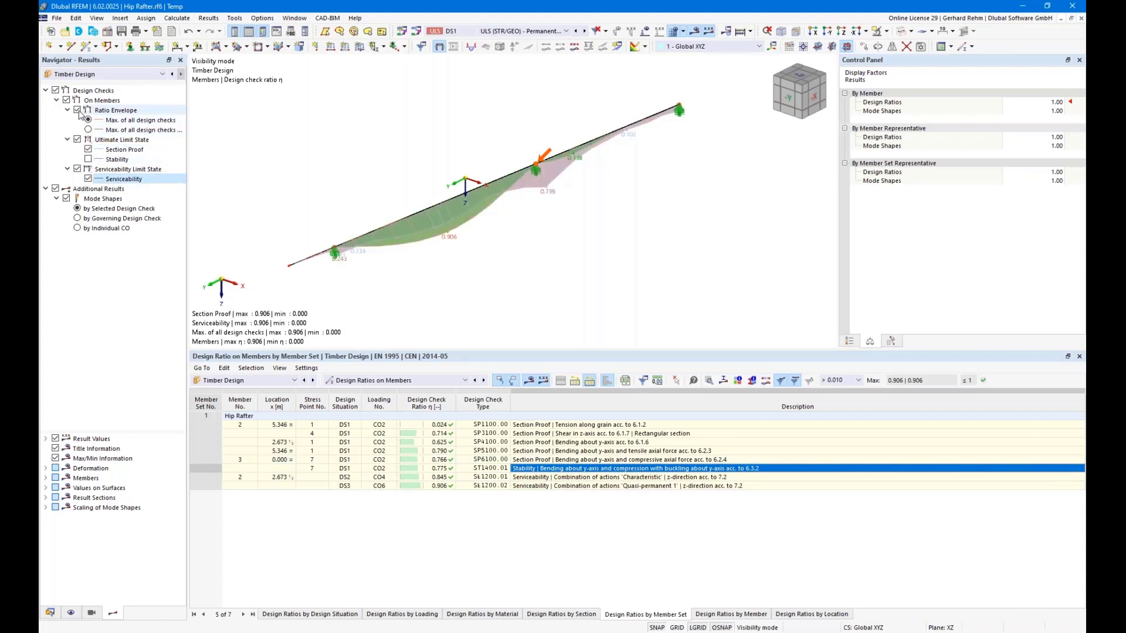
pyautogui.click(77, 111)
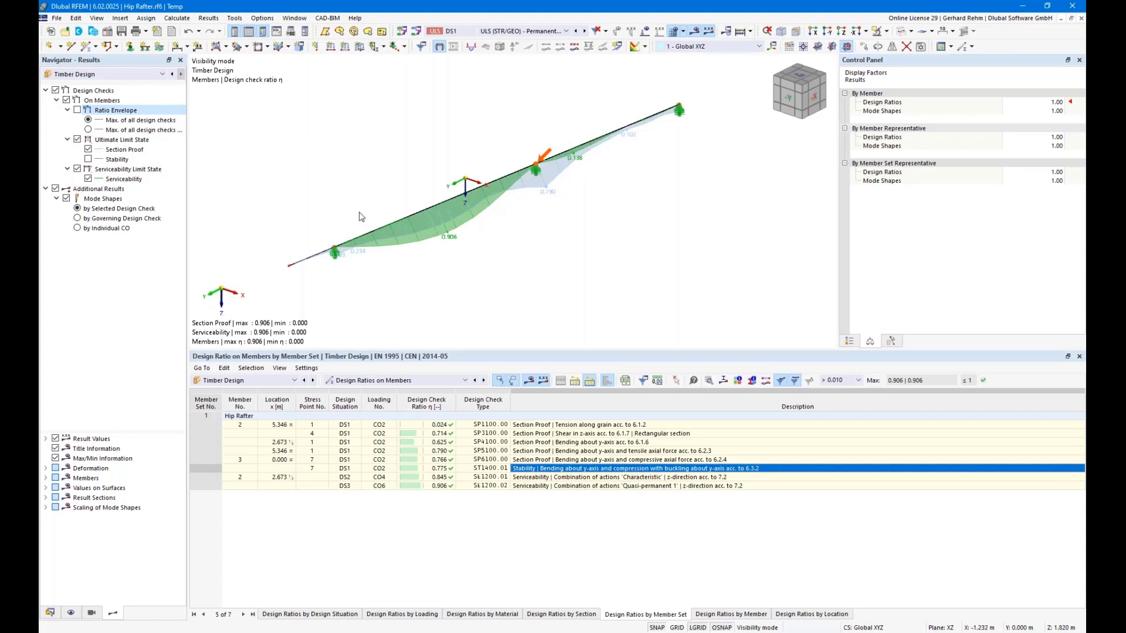
# - Restore the ratio envelope and hide the ultimate and serviceability limit state diagrams
pyautogui.click(76, 110)
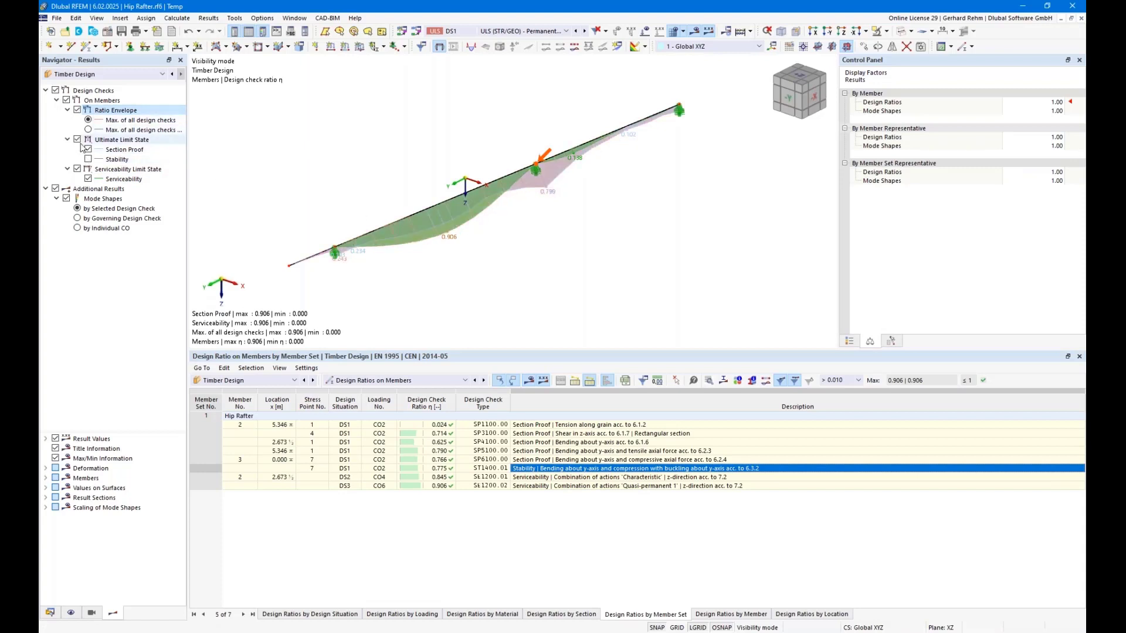
pyautogui.click(76, 140)
pyautogui.click(77, 169)
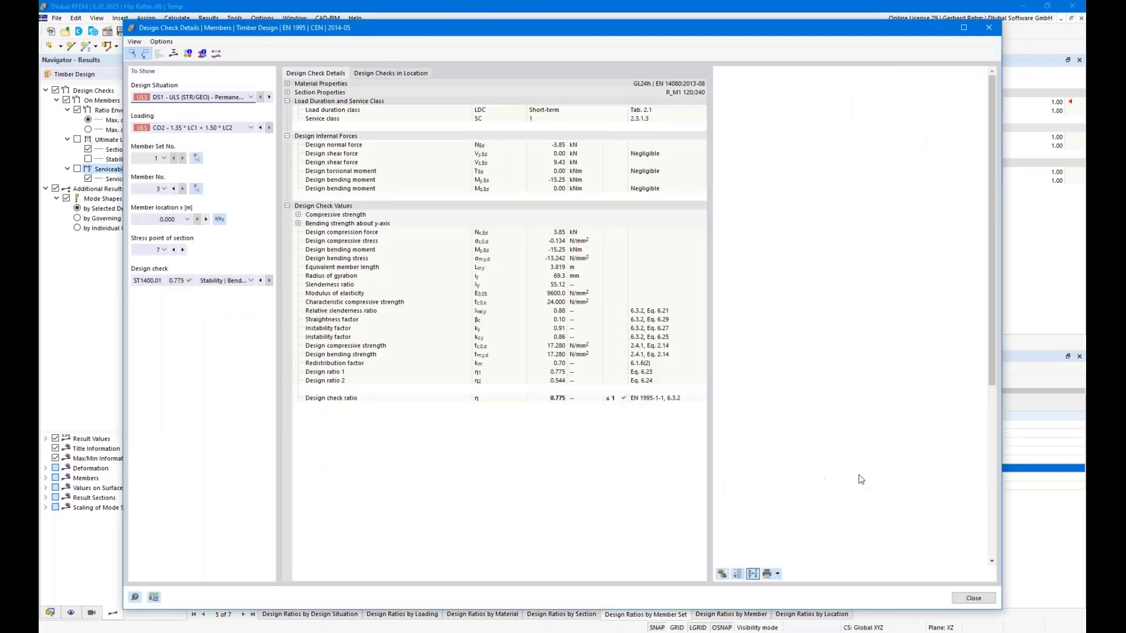
# - Review the formulas and symbol legend in the design check details of stability check ST1400.01
pyautogui.moveTo(993, 252); pyautogui.dragTo(992, 383)
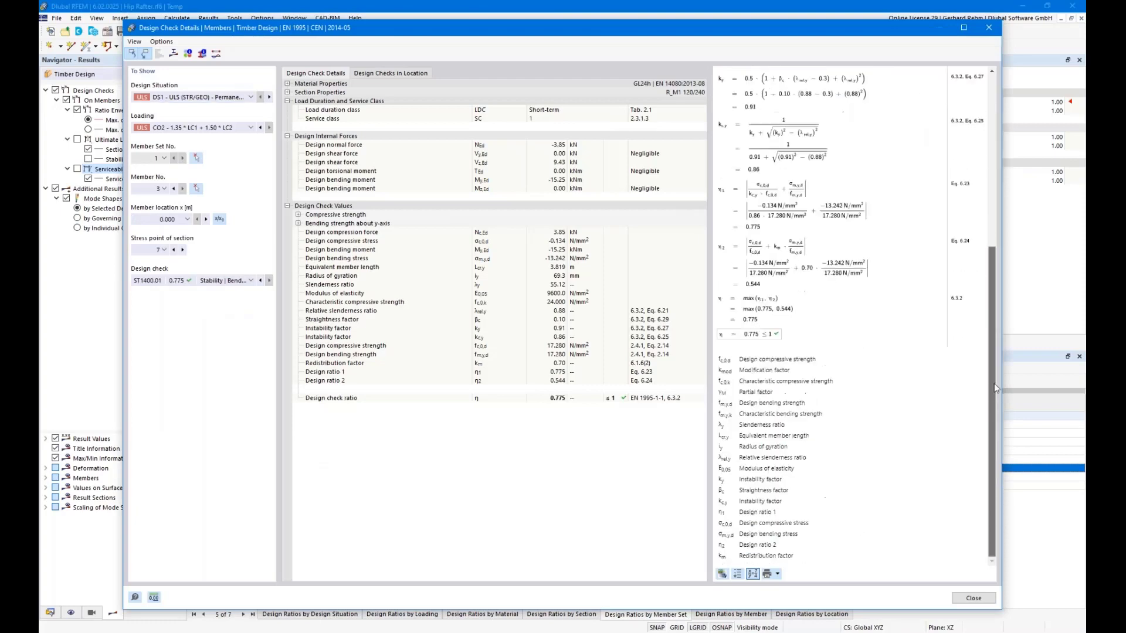
pyautogui.scroll(5, 877, 378)
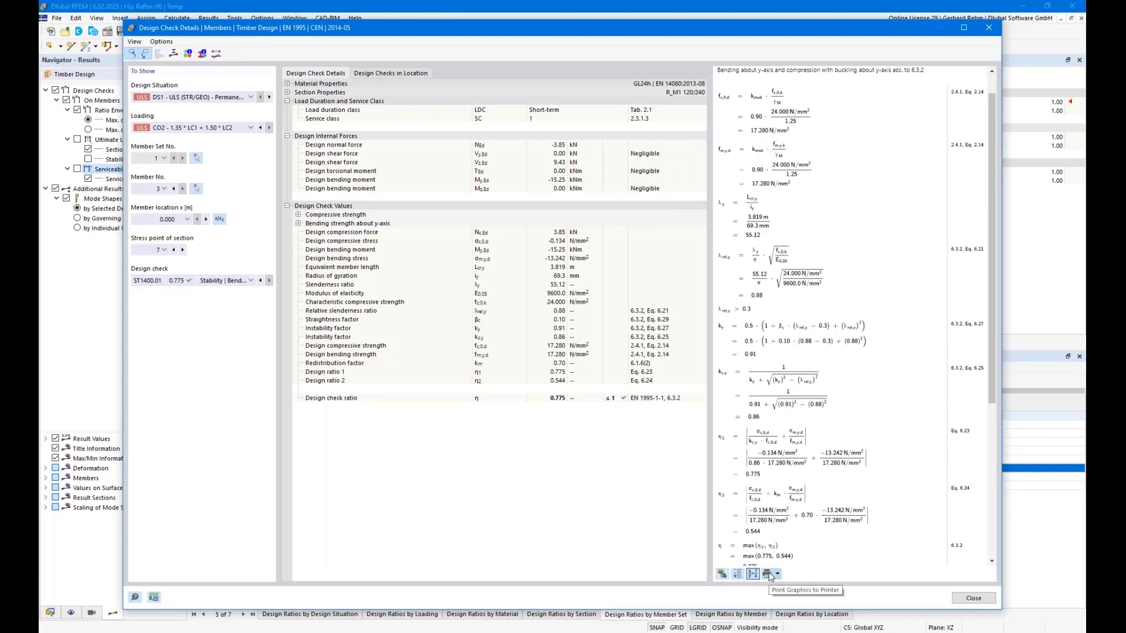
pyautogui.scroll(1, 795, 192)
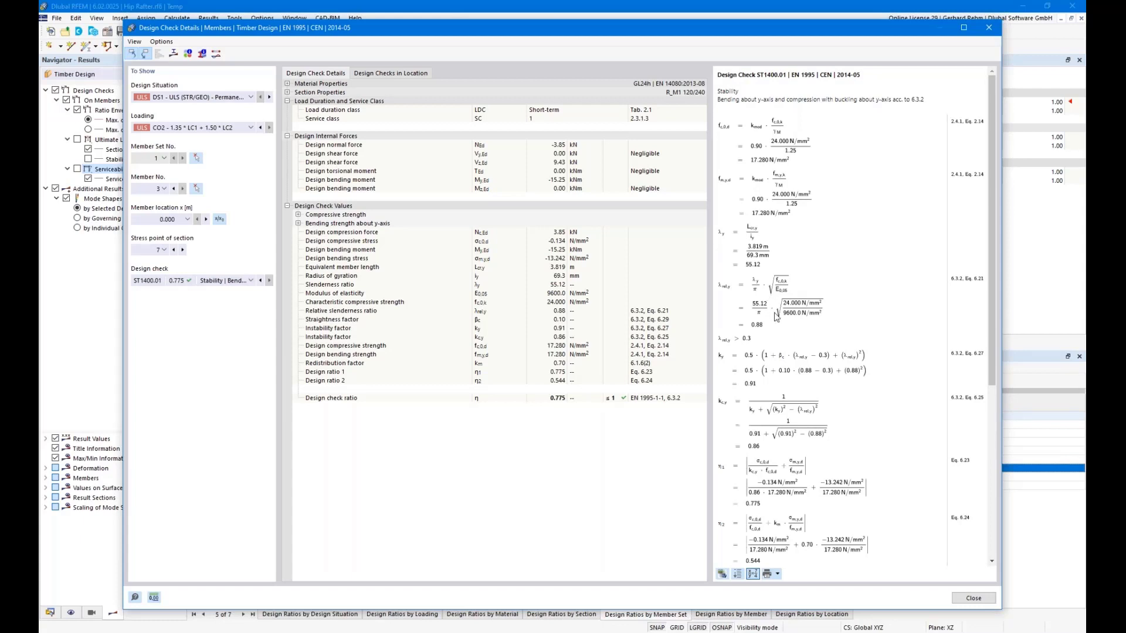
# - View the stability check's section diagrams of design ratio and of normal stress due to N + My, and close the check details
pyautogui.click(173, 54)
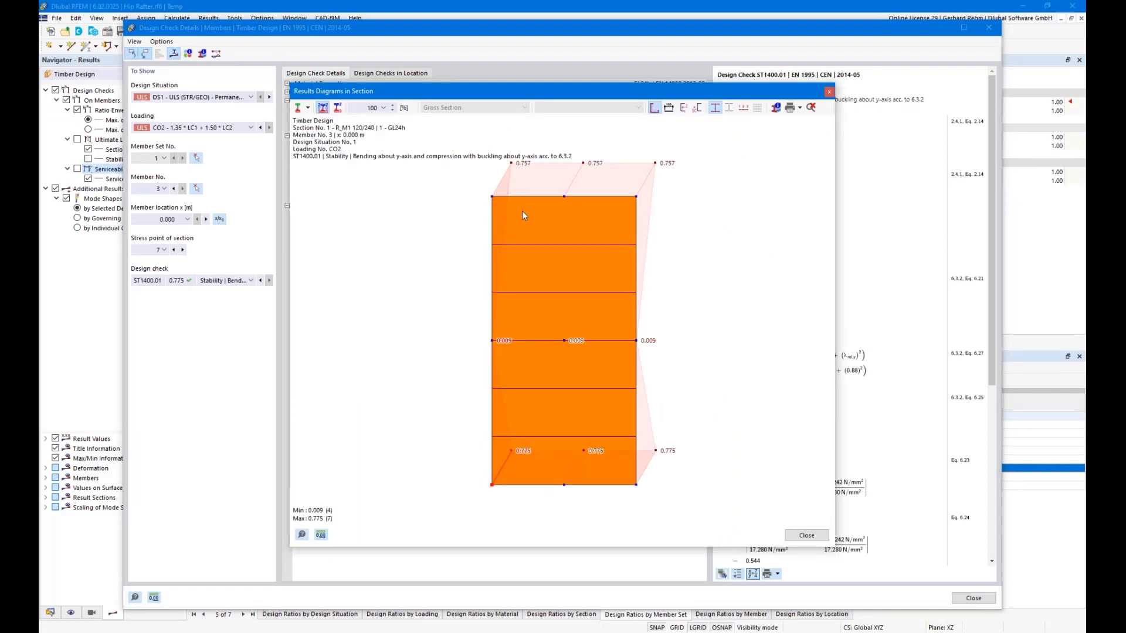
pyautogui.click(309, 108)
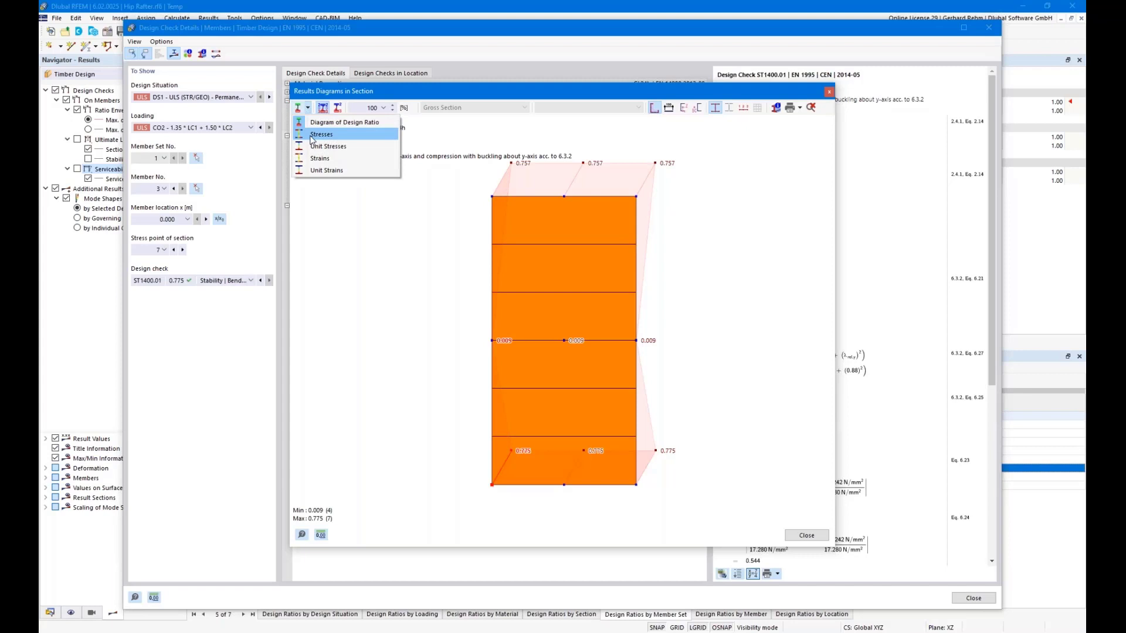
pyautogui.click(312, 135)
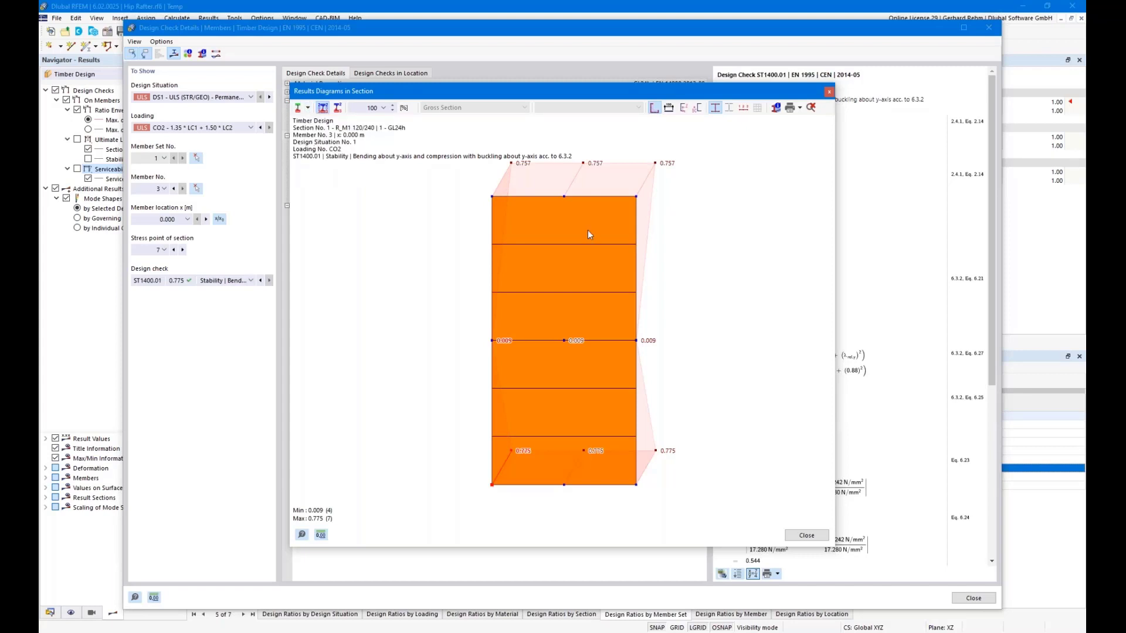
pyautogui.click(563, 109)
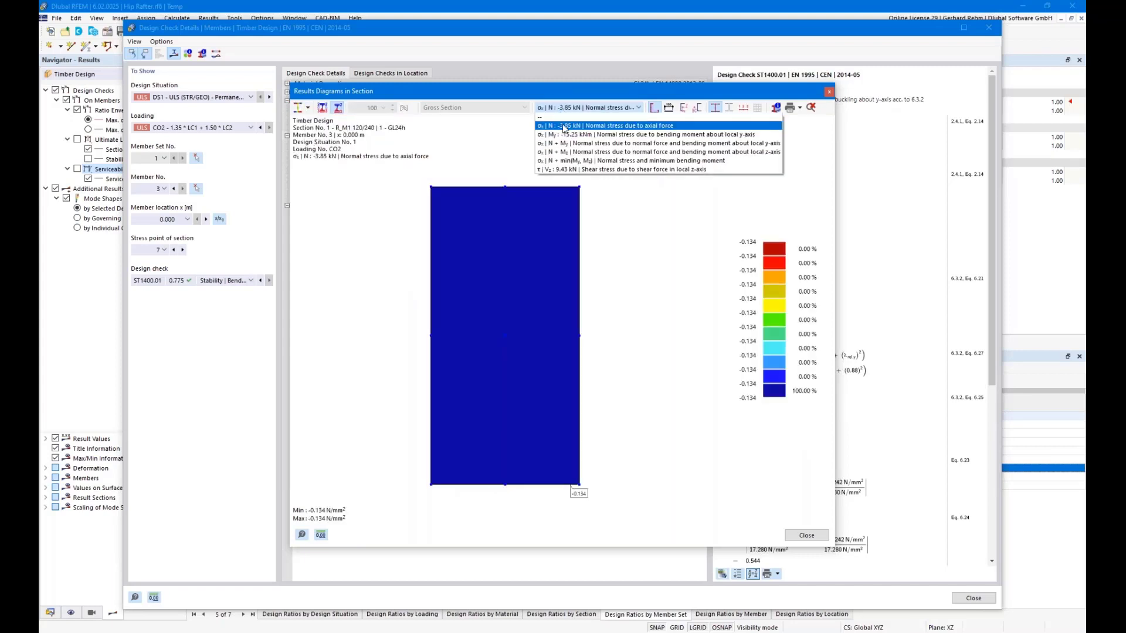
pyautogui.click(595, 144)
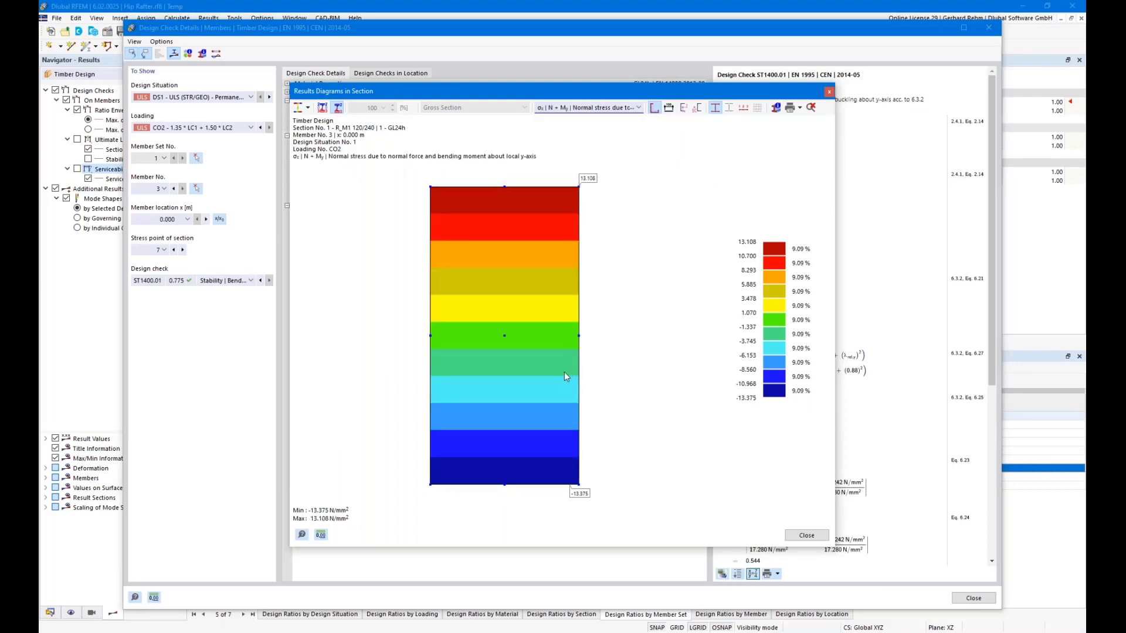
pyautogui.click(800, 536)
pyautogui.click(973, 598)
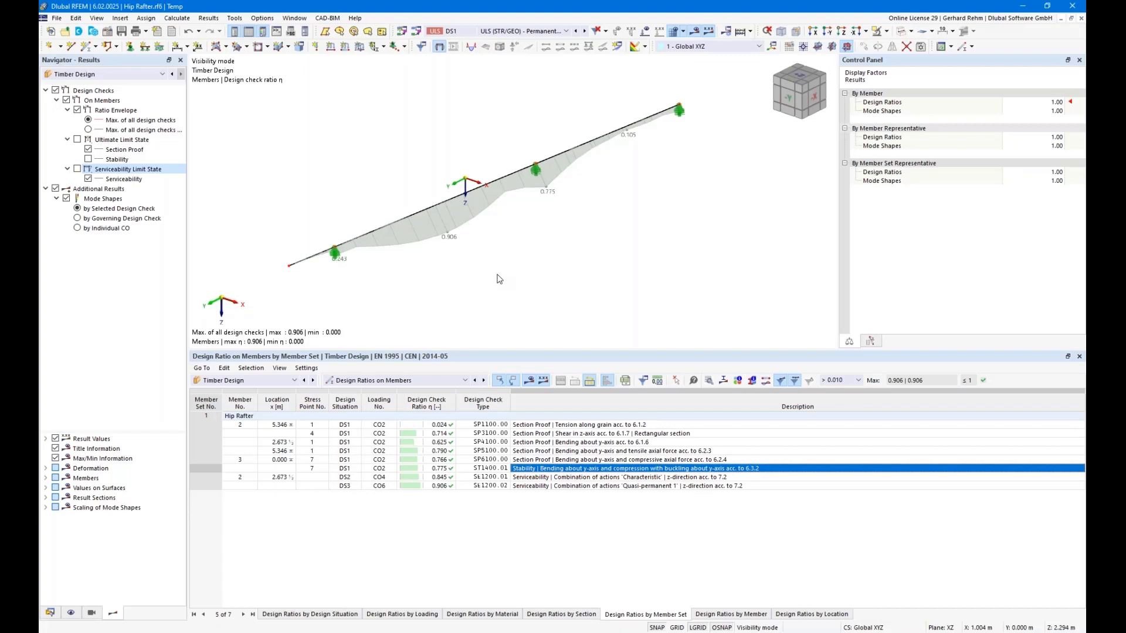
# - Reduce the height of the results table to enlarge the model view of the rafter
pyautogui.moveTo(511, 351); pyautogui.dragTo(503, 443)
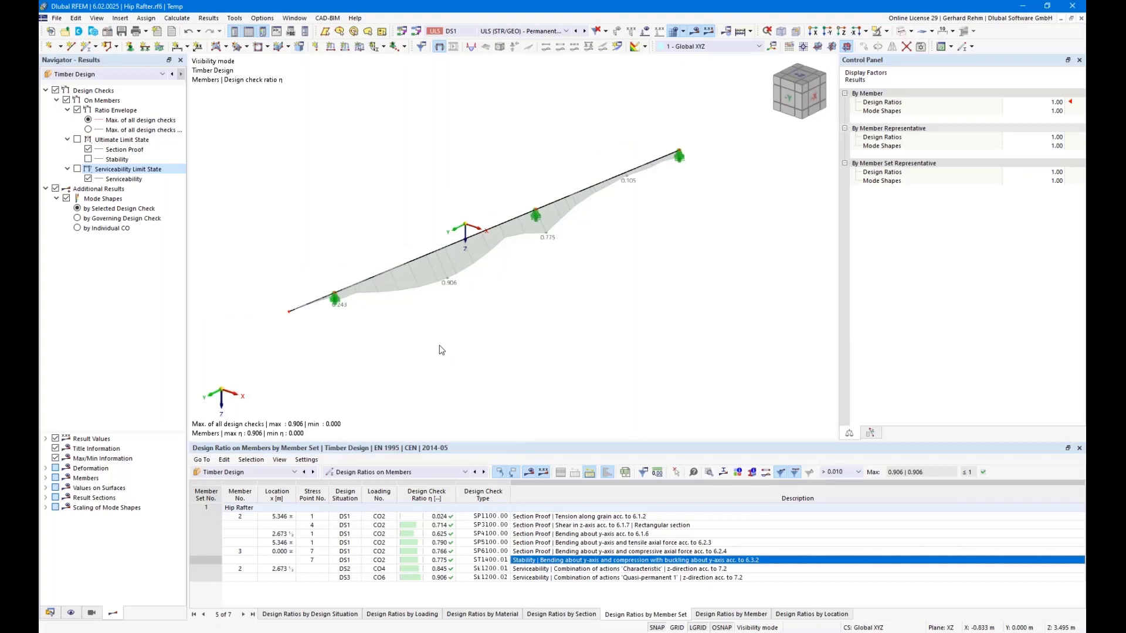
pyautogui.keyDown('ctrl'); pyautogui.moveTo(516, 346); pyautogui.dragTo(479, 357, button='middle'); pyautogui.keyUp('ctrl')
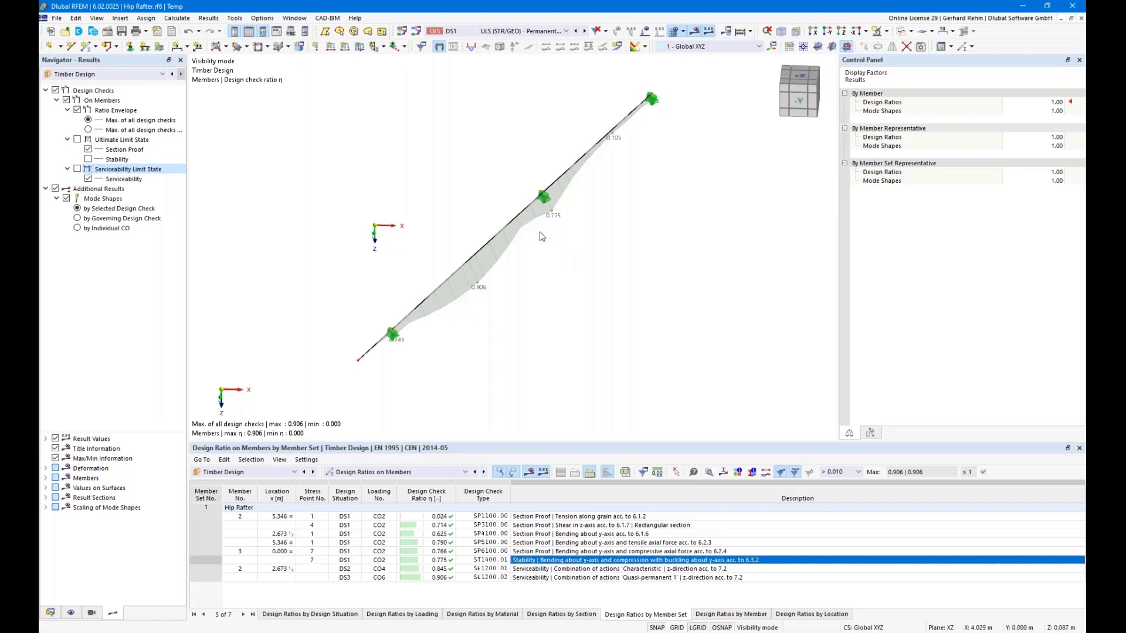
pyautogui.click(773, 47)
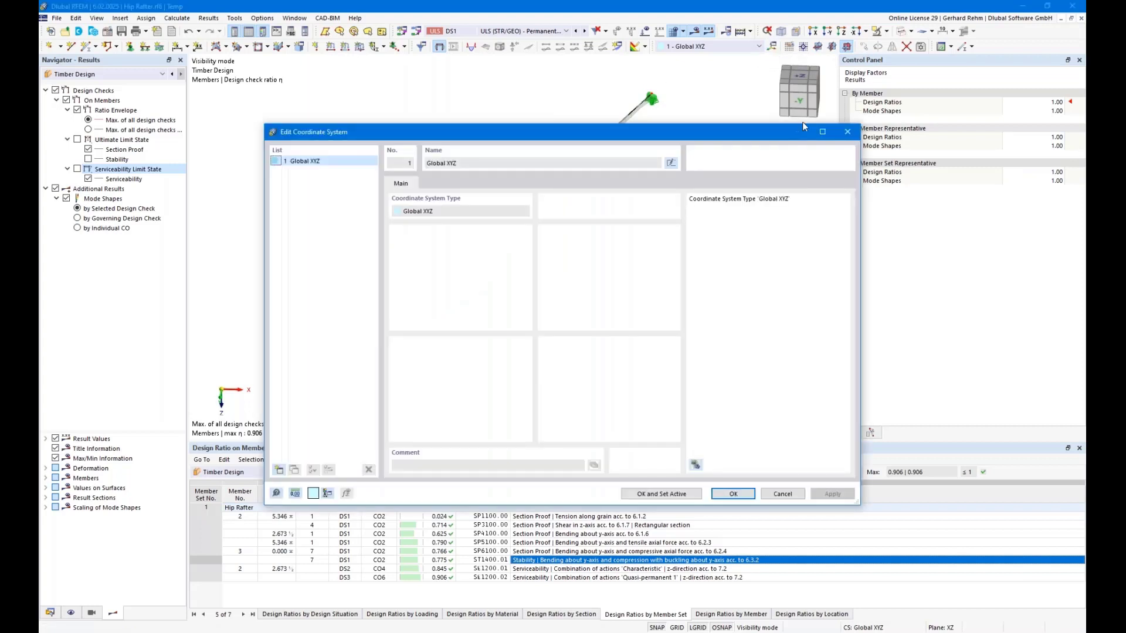
pyautogui.click(848, 132)
pyautogui.scroll(-2, 630, 252)
pyautogui.keyDown('ctrl'); pyautogui.moveTo(639, 276); pyautogui.dragTo(644, 246, button='middle'); pyautogui.keyUp('ctrl')
pyautogui.middleClick(479, 257)
pyautogui.middleClick(479, 258)
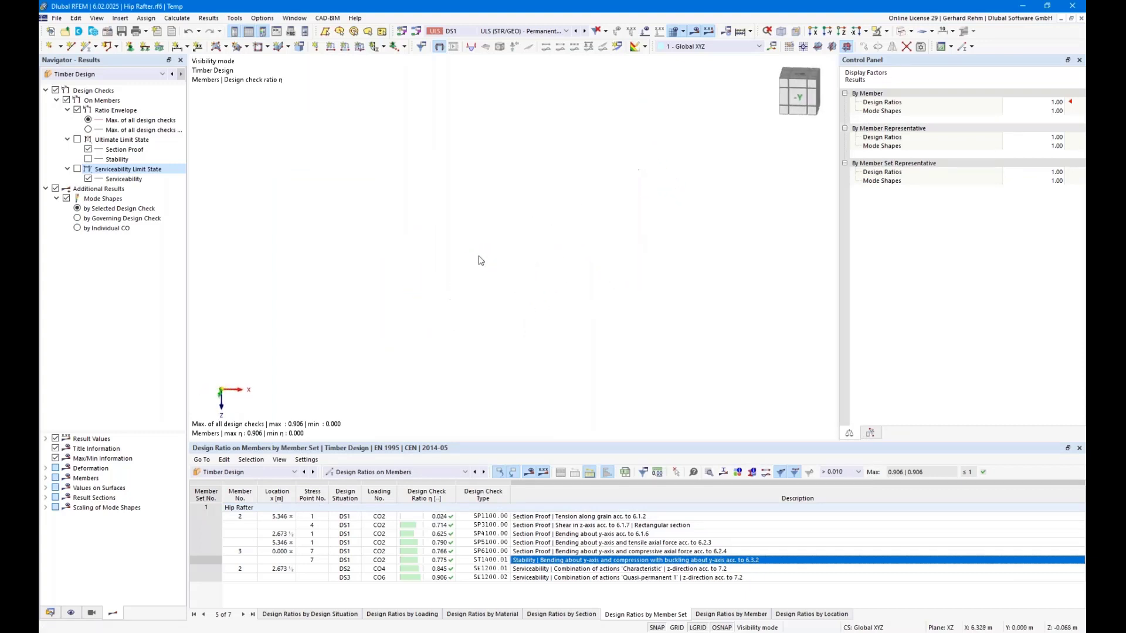
pyautogui.scroll(-2, 447, 266)
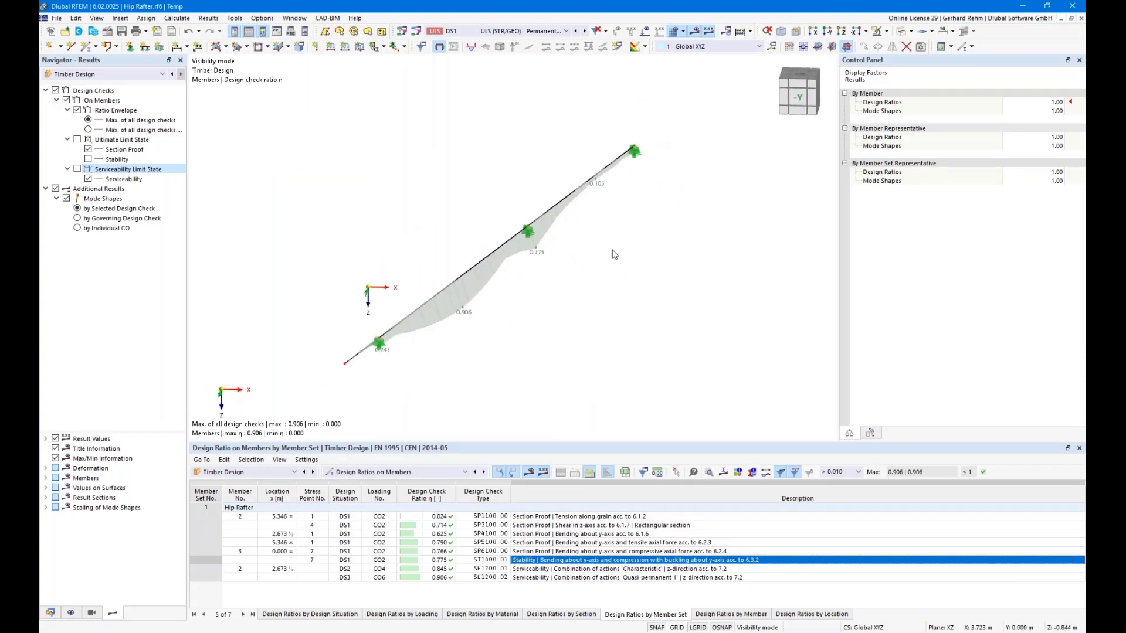
# - Create a 3 Points coordinate system with its origin at the rafter's lower end node and its U-axis point at the upper end node
pyautogui.click(771, 46)
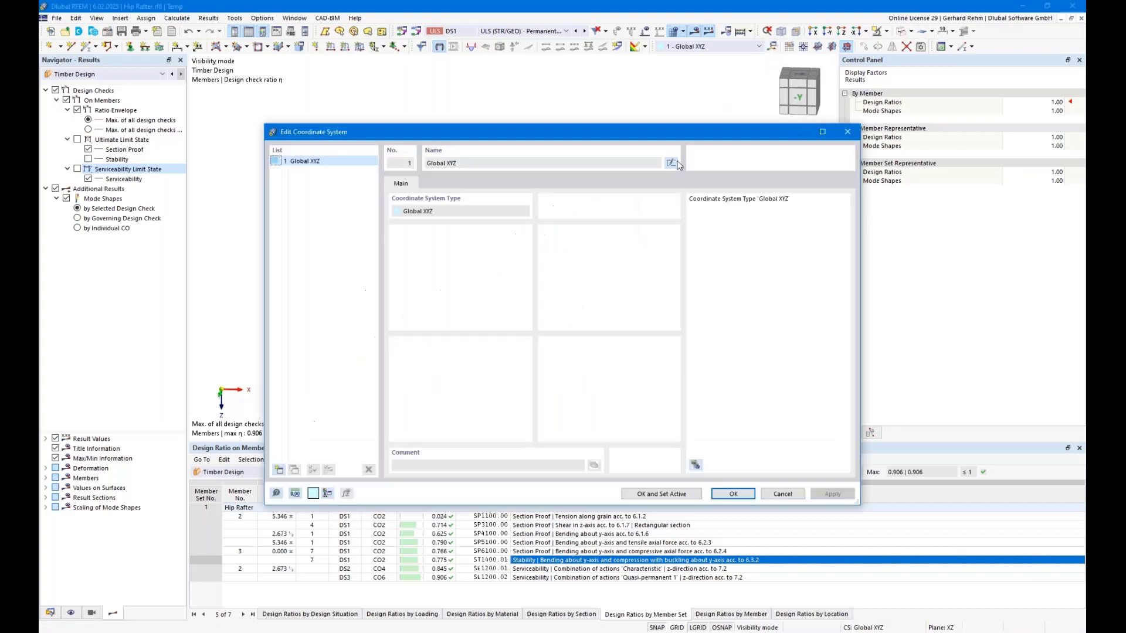
pyautogui.click(279, 469)
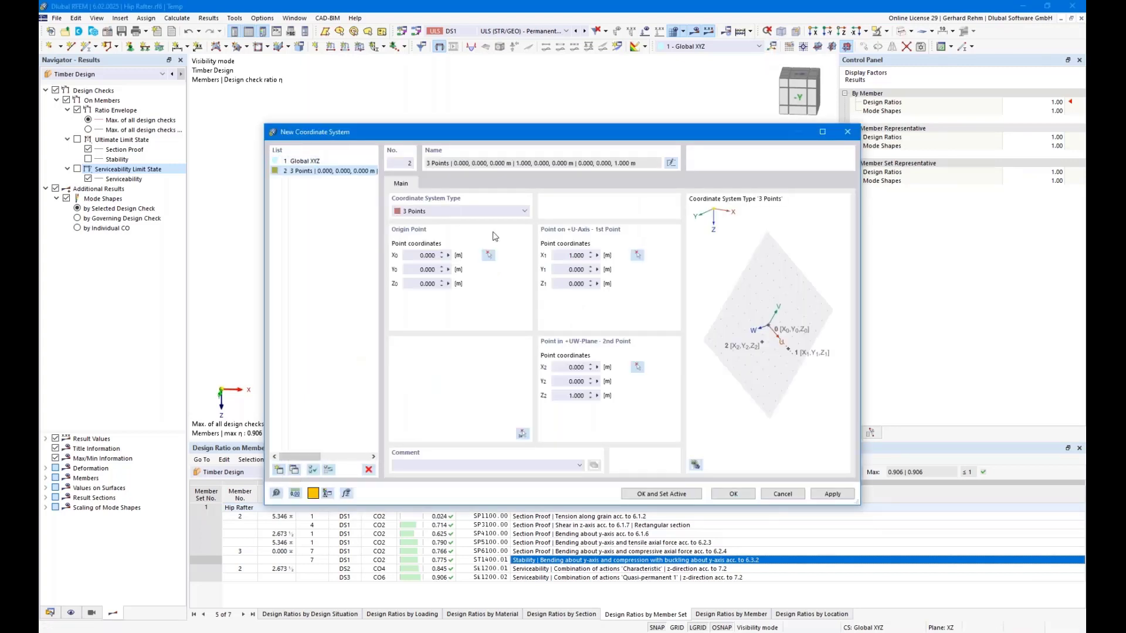
pyautogui.click(489, 256)
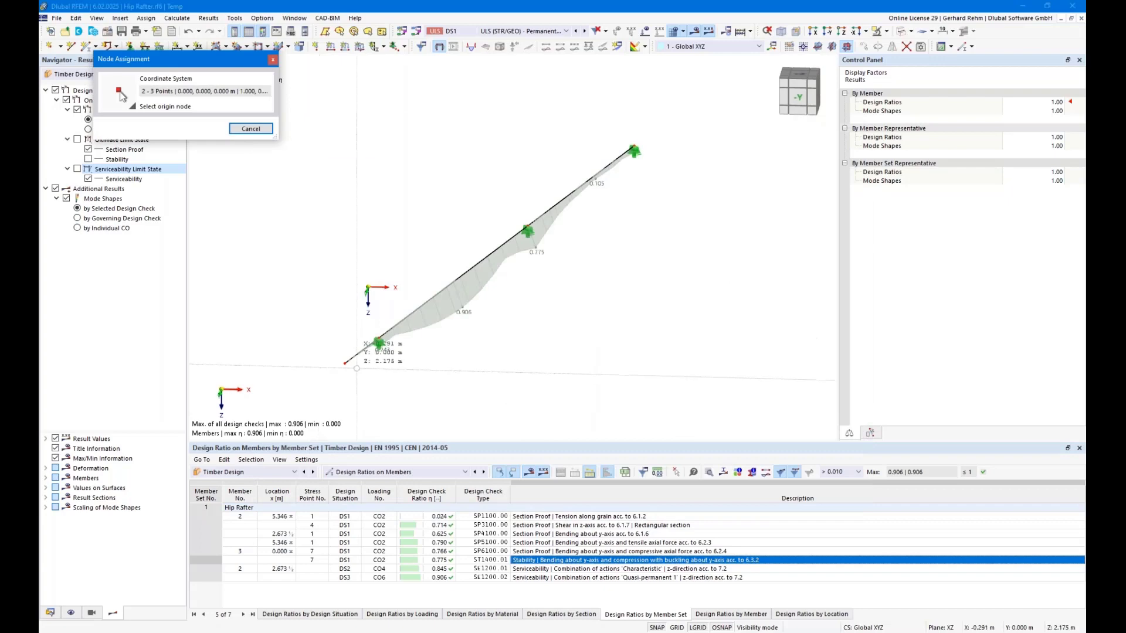
pyautogui.click(363, 343)
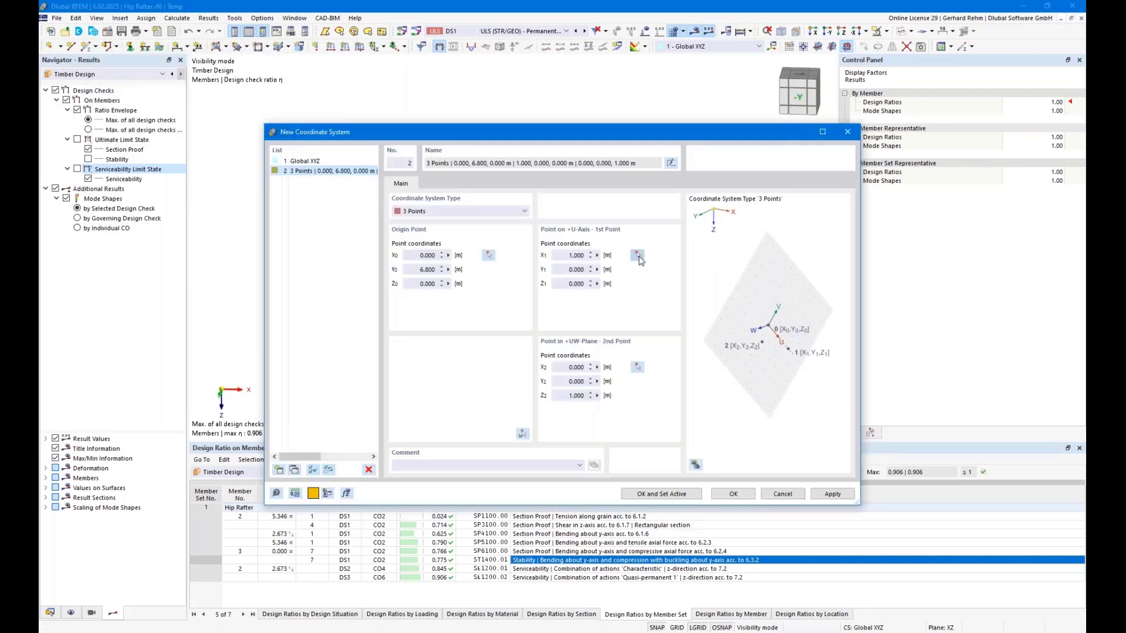
pyautogui.click(638, 248)
pyautogui.click(633, 150)
# - Define the coordinate system's UW-plane point from the rafter's lower end node, adjusted to X -1.000, Y 5.800 and Z 0.000 m
pyautogui.click(638, 368)
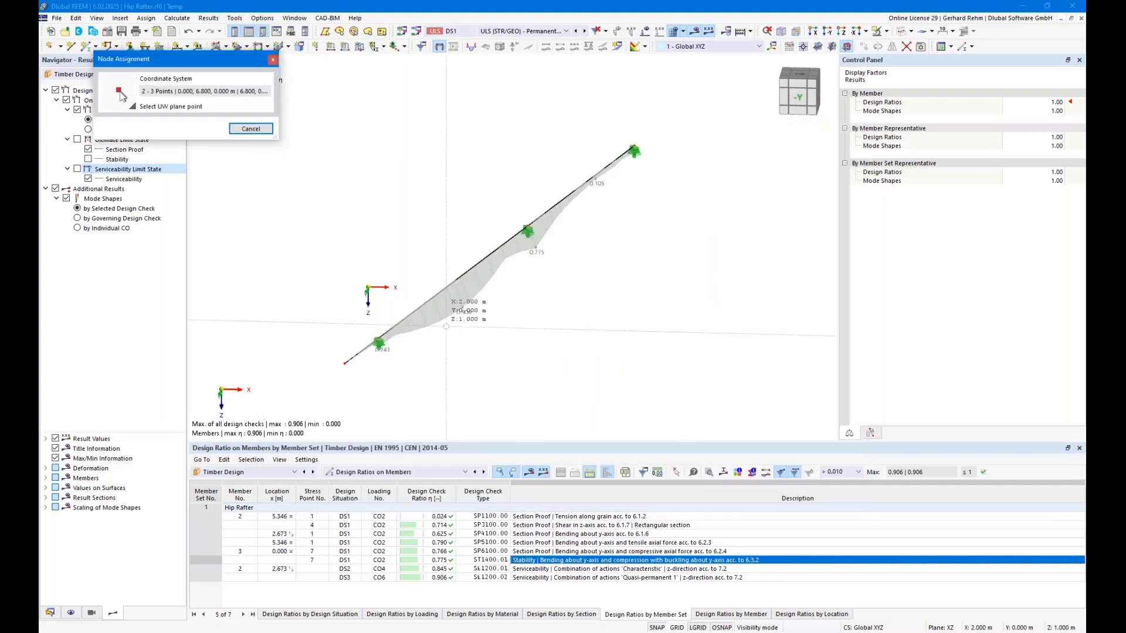
pyautogui.click(345, 363)
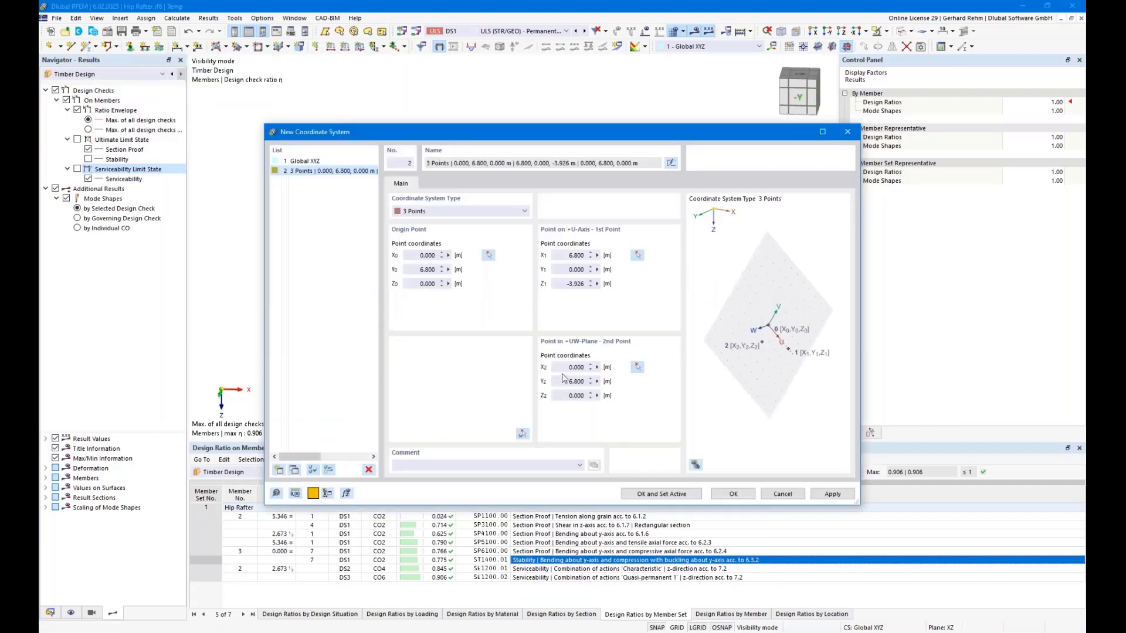
pyautogui.doubleClick(560, 367)
pyautogui.press('Delete')
pyautogui.press('Tab')
pyautogui.write('5.8')
pyautogui.press('Tab')
# - Set the Z coordinate of the U-axis point to 0 m and activate the new coordinate system
pyautogui.doubleClick(574, 284)
pyautogui.write('0')
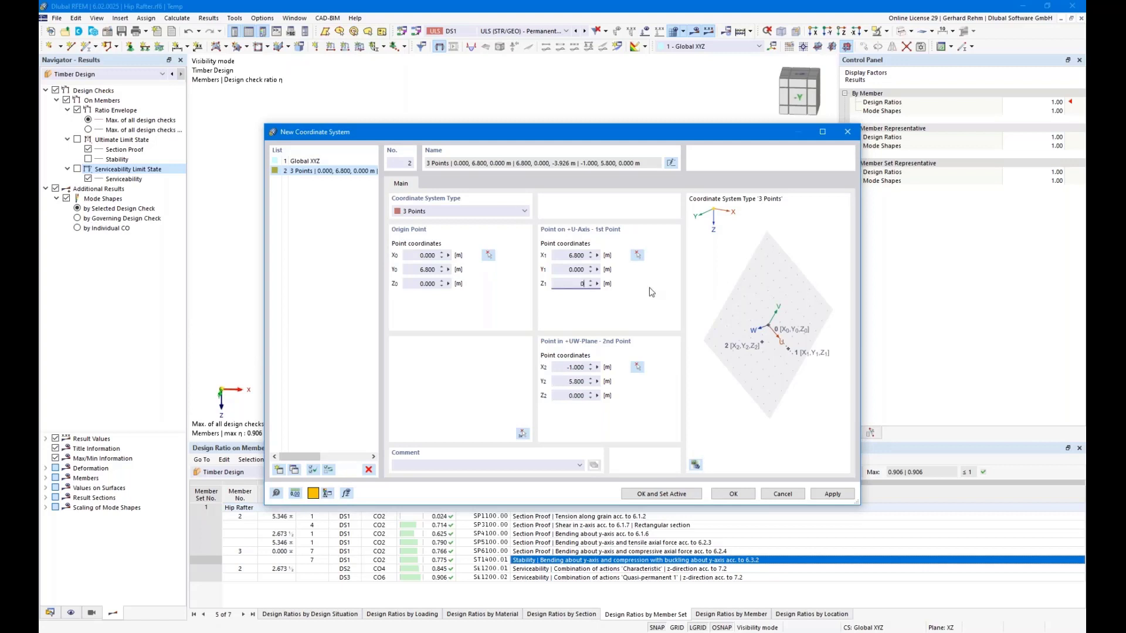
pyautogui.click(640, 494)
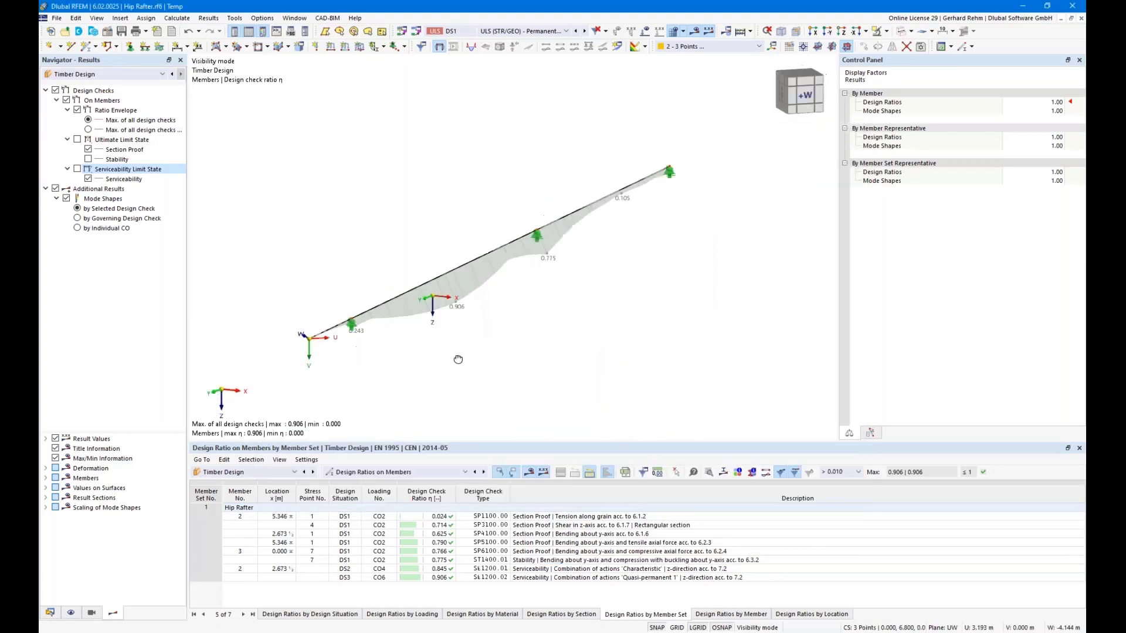
# - View the rafter in the W-direction of the new coordinate system and hide the design results on the model
pyautogui.moveTo(458, 359); pyautogui.dragTo(379, 385, button='right')
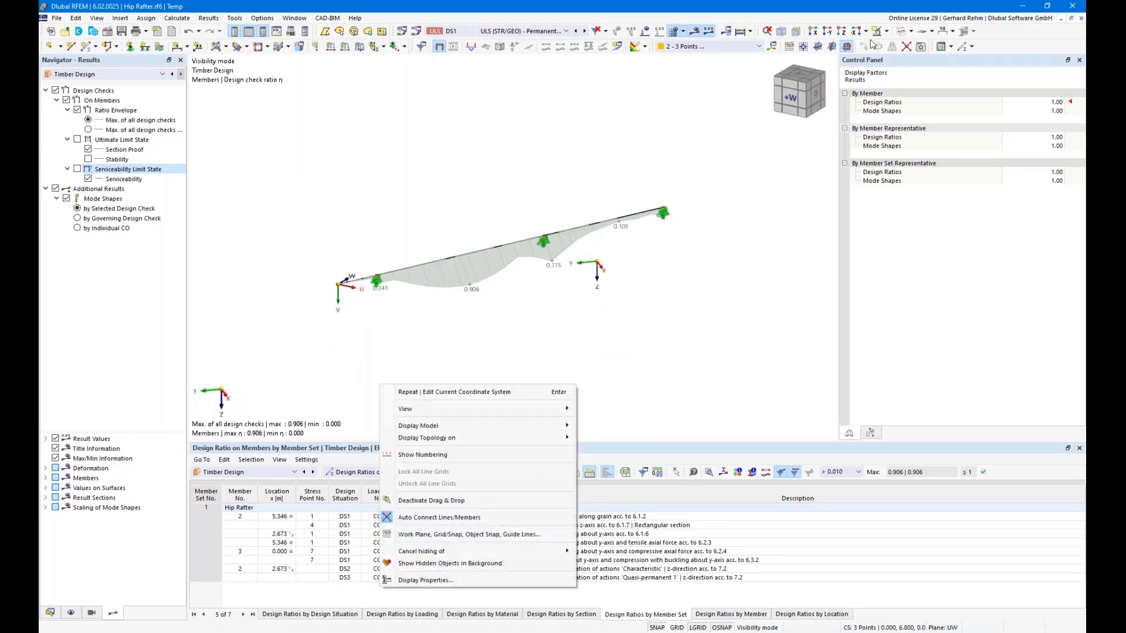
pyautogui.click(867, 32)
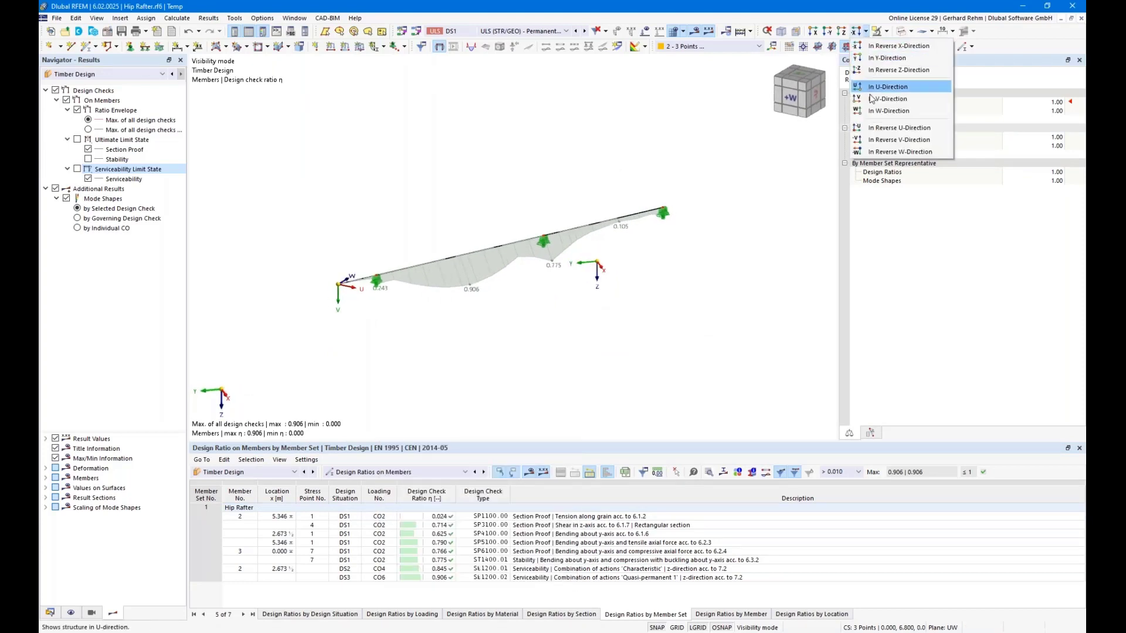
pyautogui.click(875, 112)
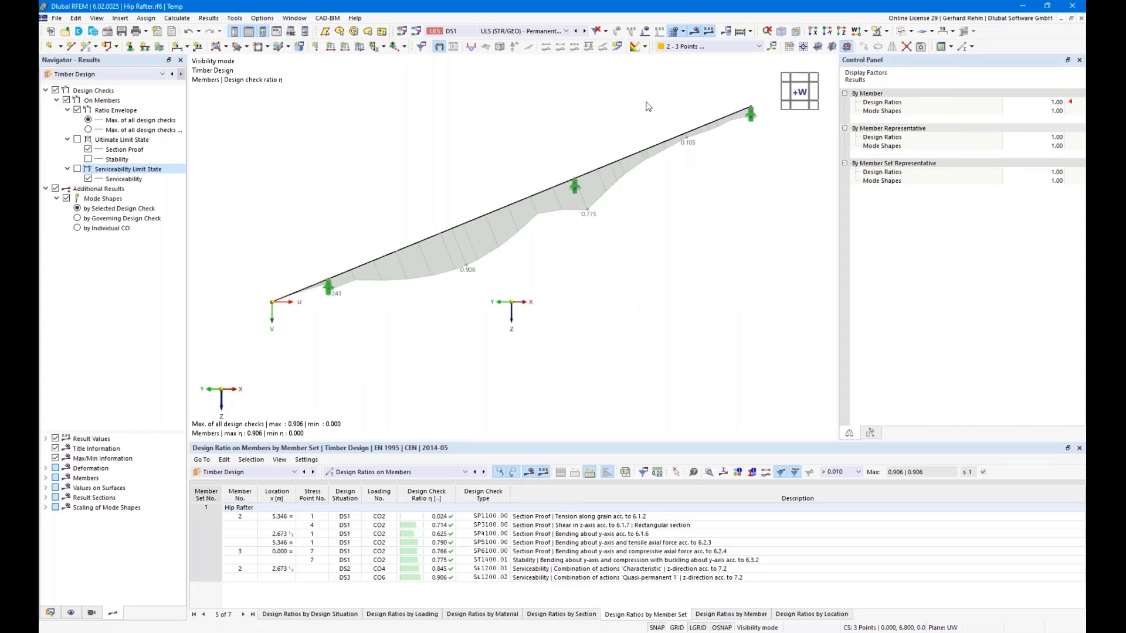
pyautogui.click(694, 32)
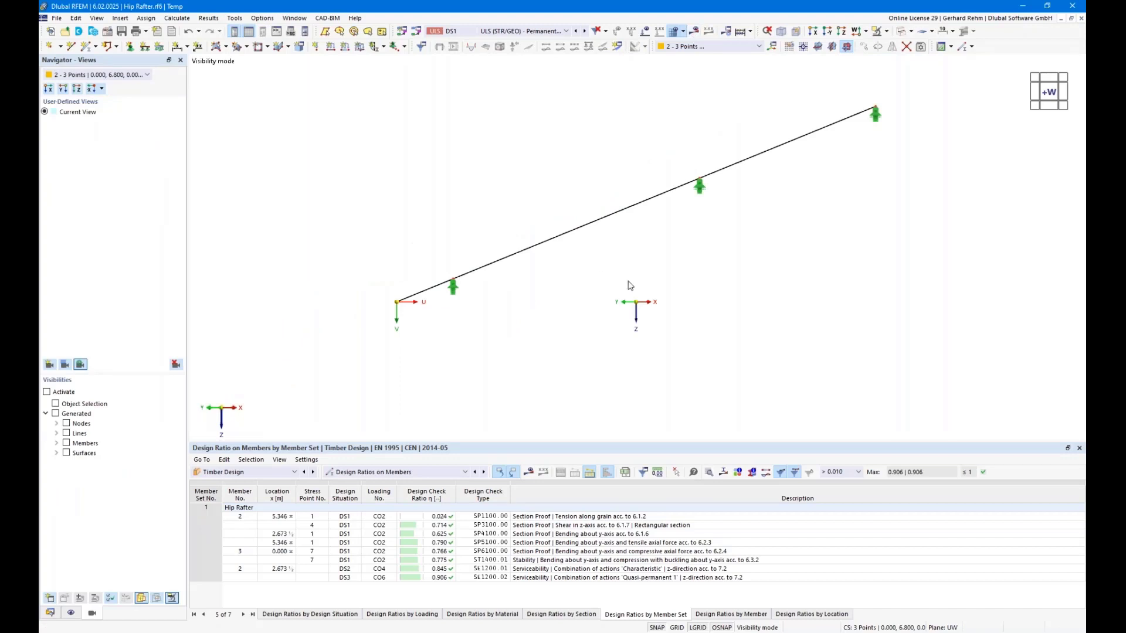
pyautogui.scroll(-1, 521, 317)
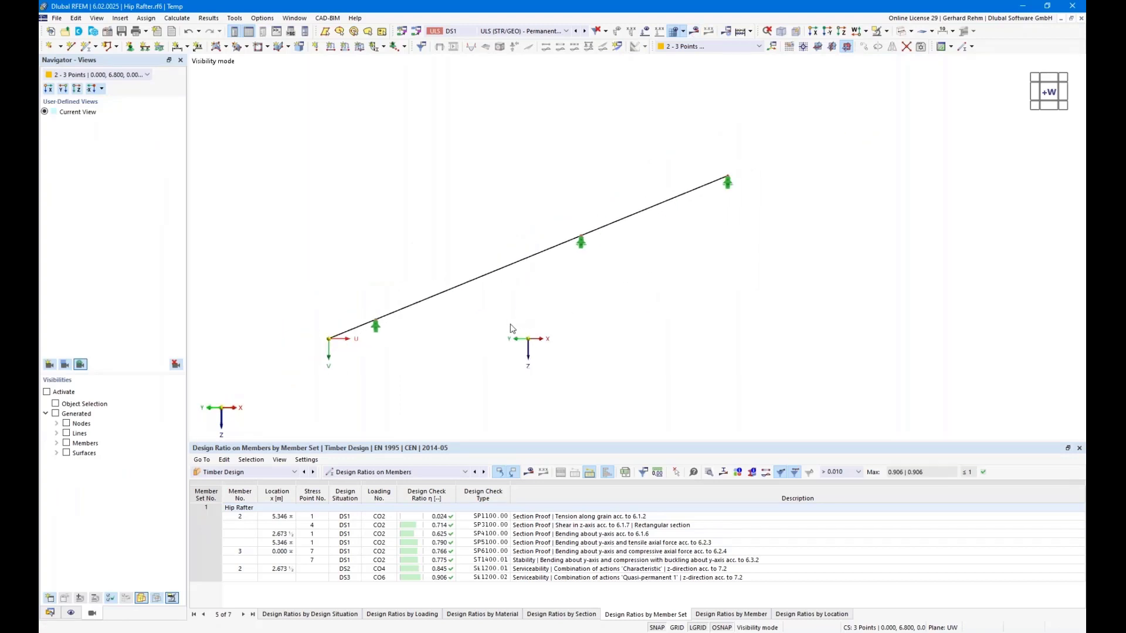
pyautogui.moveTo(490, 322); pyautogui.dragTo(482, 249, button='middle')
pyautogui.keyDown('ctrl'); pyautogui.moveTo(551, 270); pyautogui.dragTo(575, 305, button='middle'); pyautogui.keyUp('ctrl')
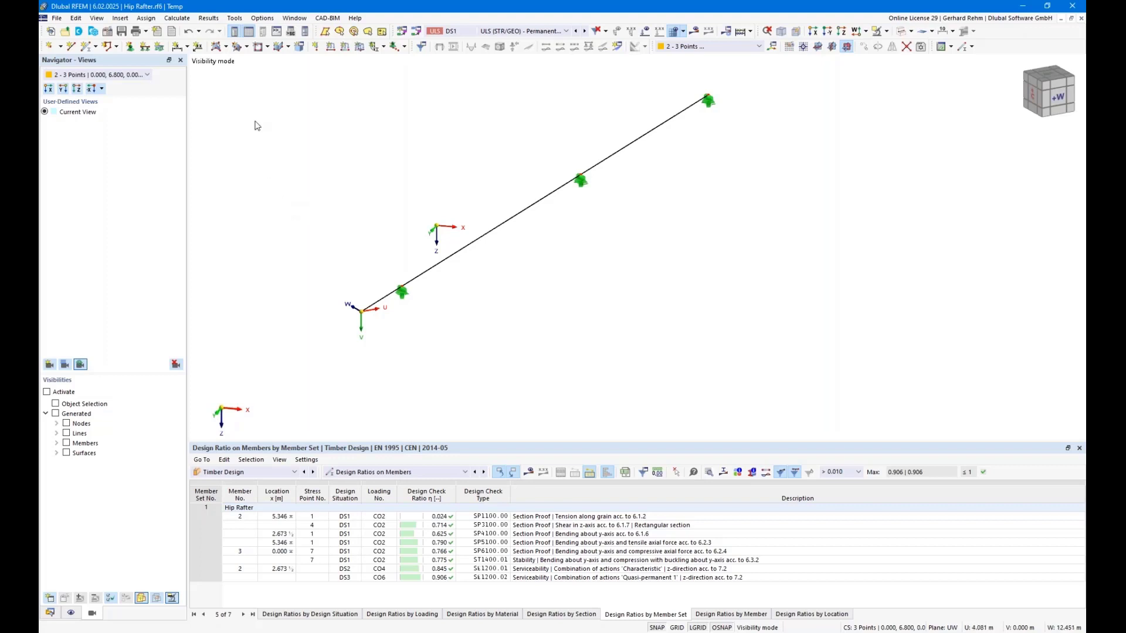
# - Add linear length dimensions along the rafter's members in the current coordinate system, using the second plane and a 0.5 m offset
pyautogui.click(177, 46)
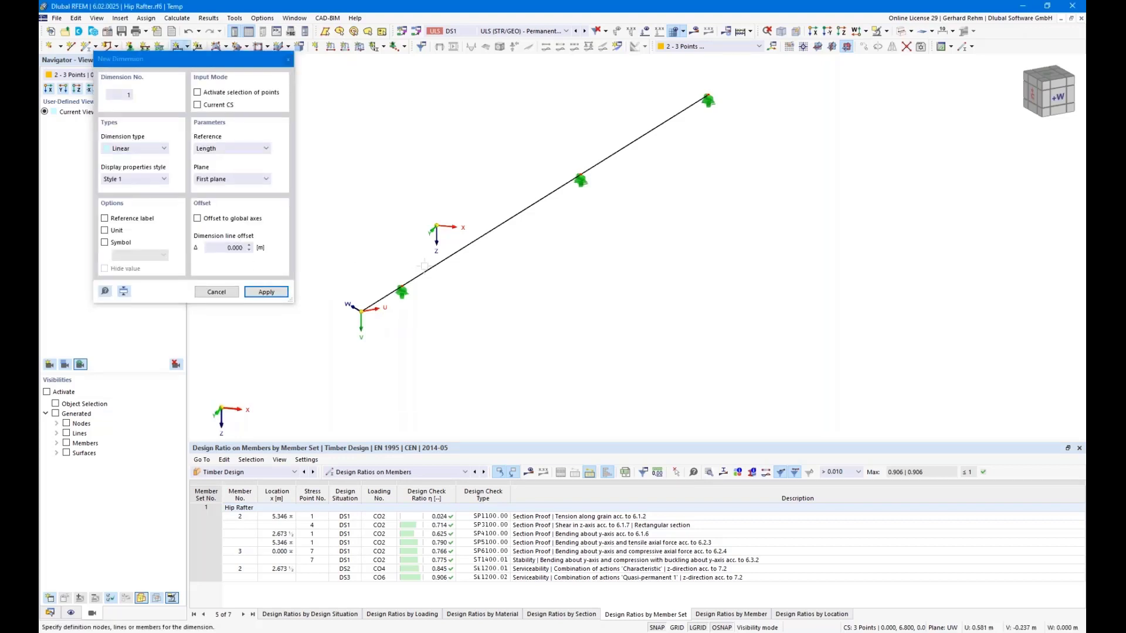
pyautogui.click(375, 304)
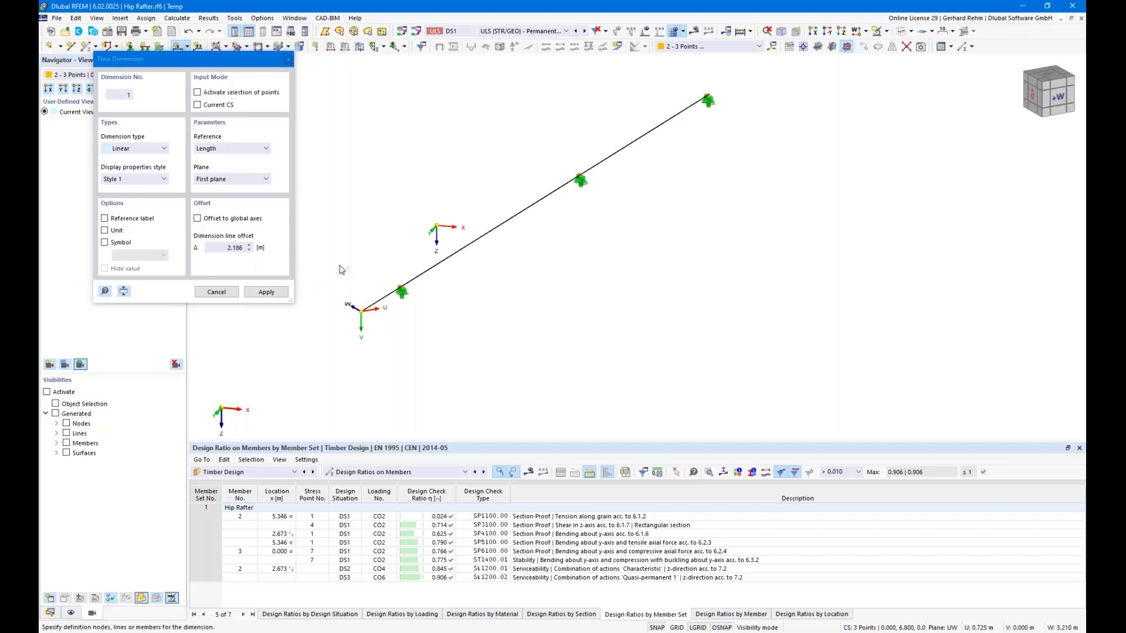
pyautogui.press('Escape')
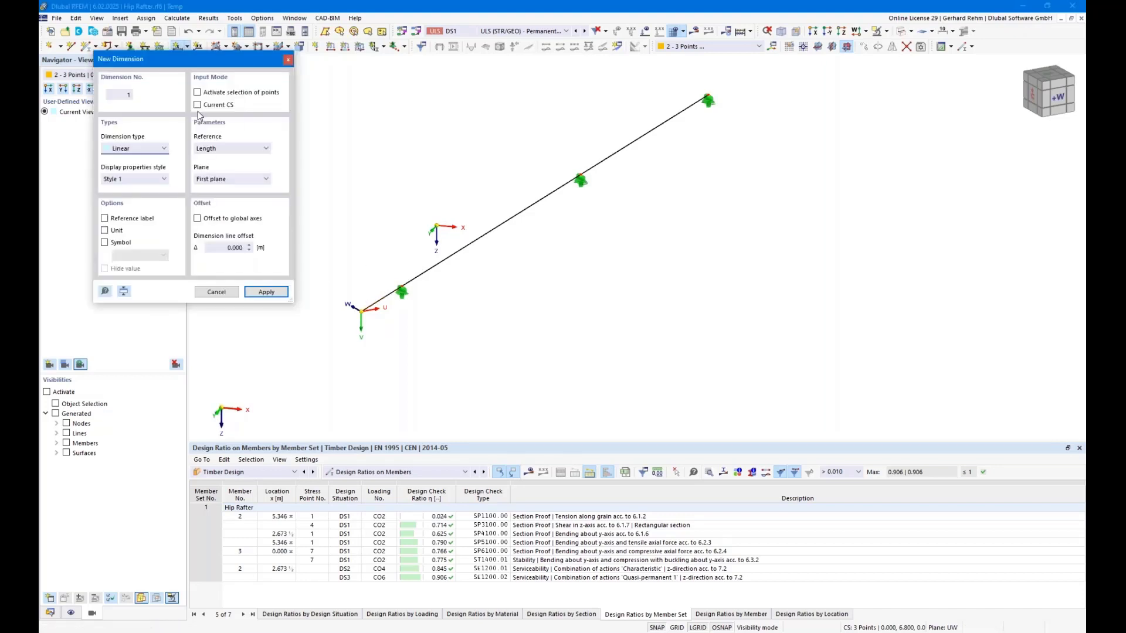
pyautogui.click(196, 105)
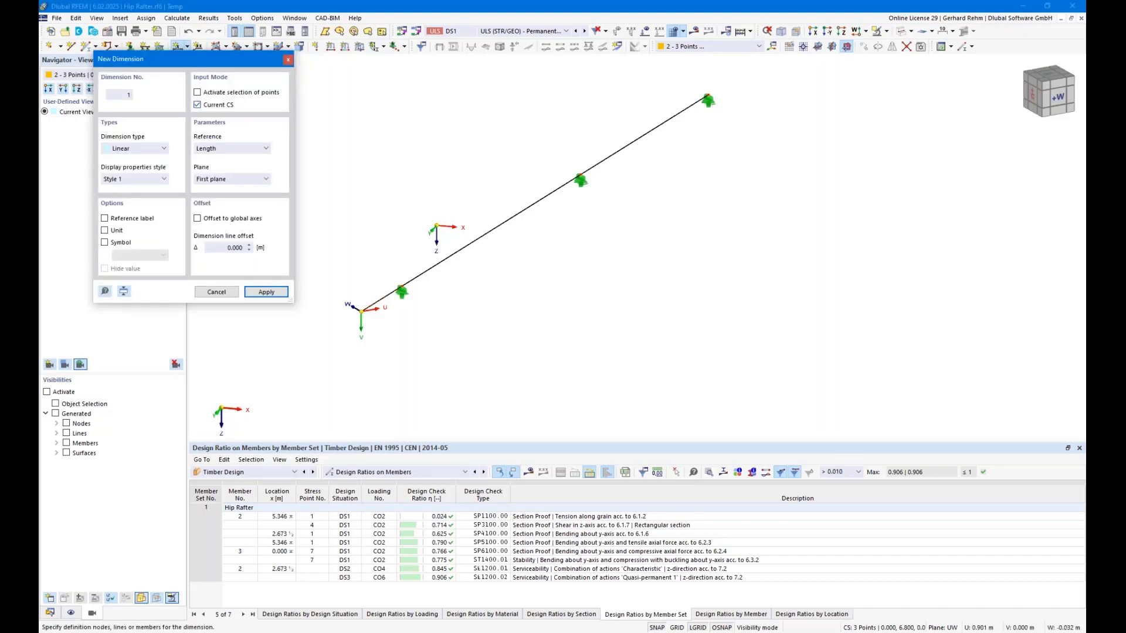
pyautogui.click(426, 268)
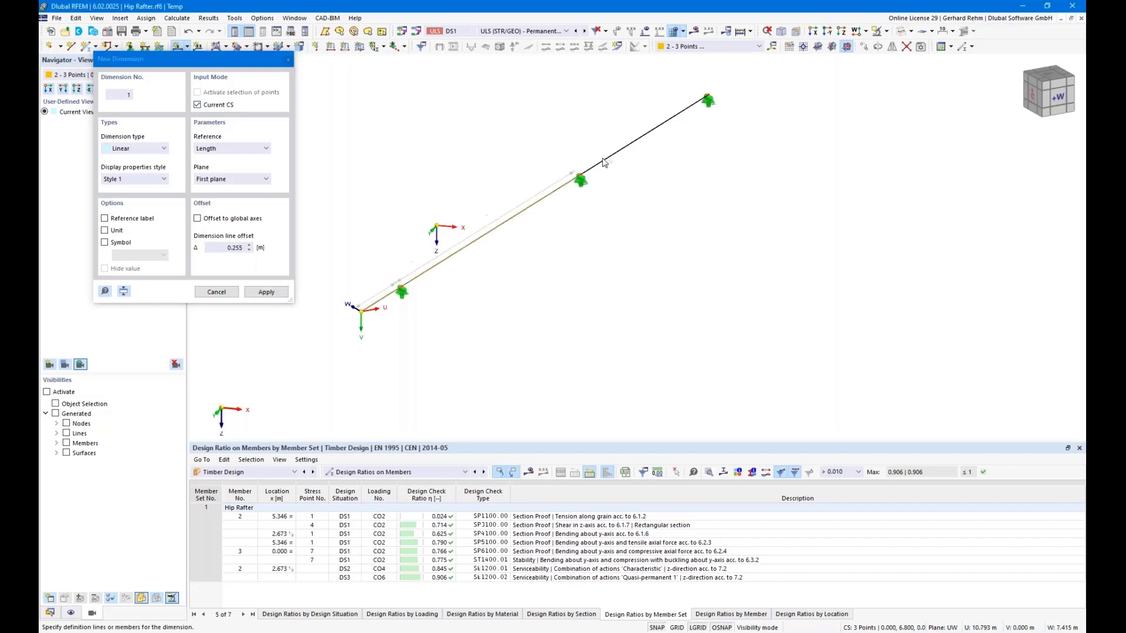
pyautogui.click(253, 179)
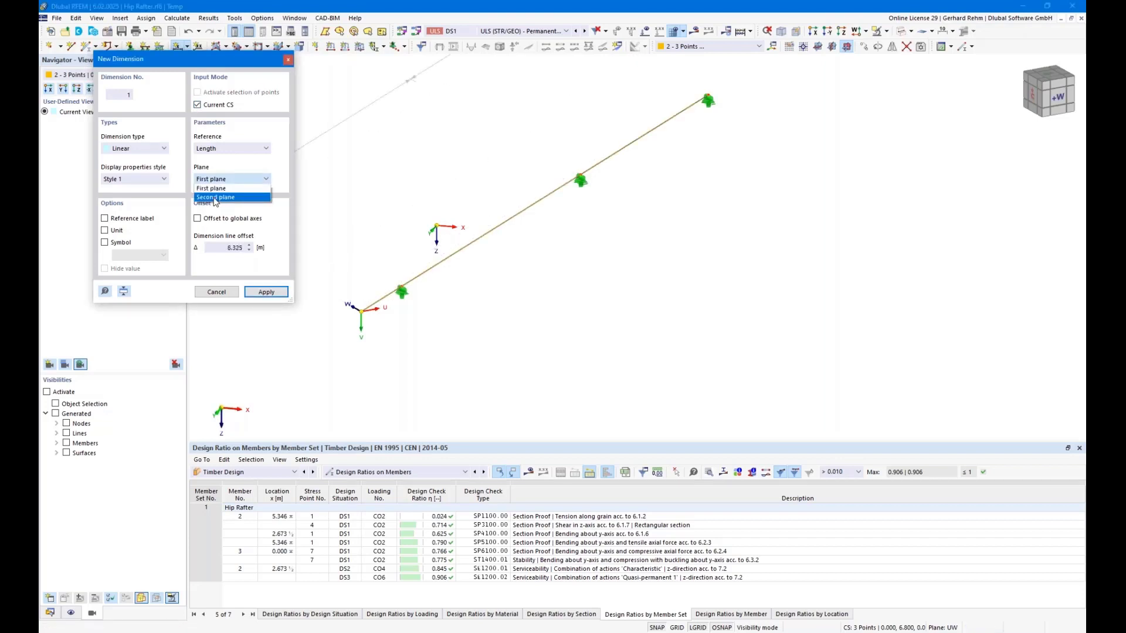
pyautogui.click(213, 198)
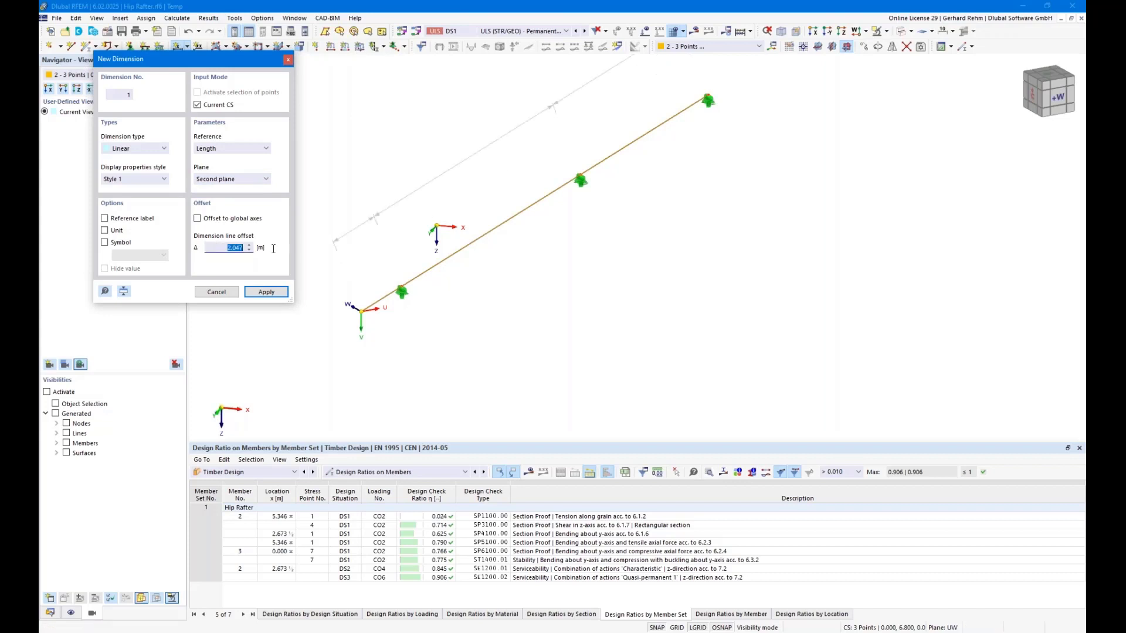
pyautogui.write('0.5')
pyautogui.press('Return')
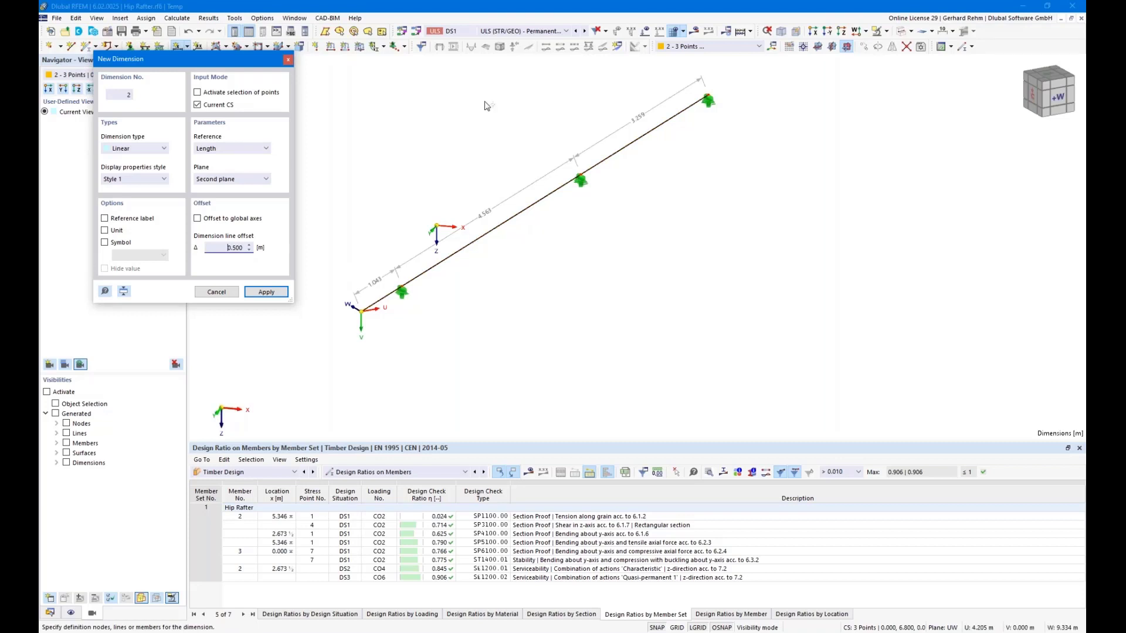
# - Dimension the rafter's members by their projection in U, on the first plane with a 0.5 m dimension line offset
pyautogui.click(486, 234)
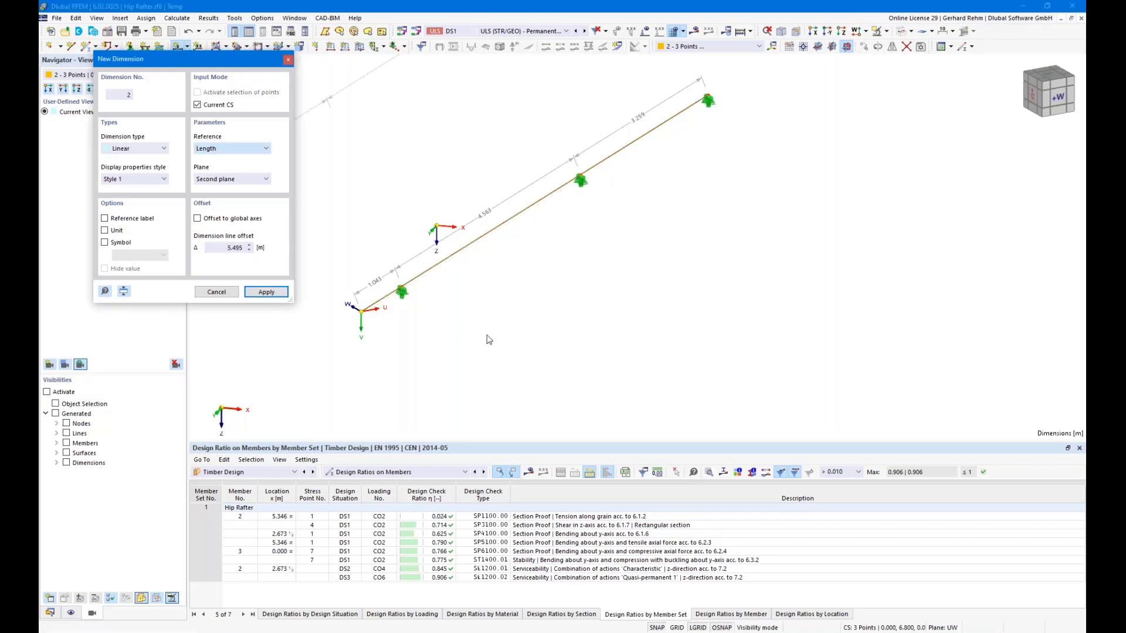
pyautogui.click(221, 181)
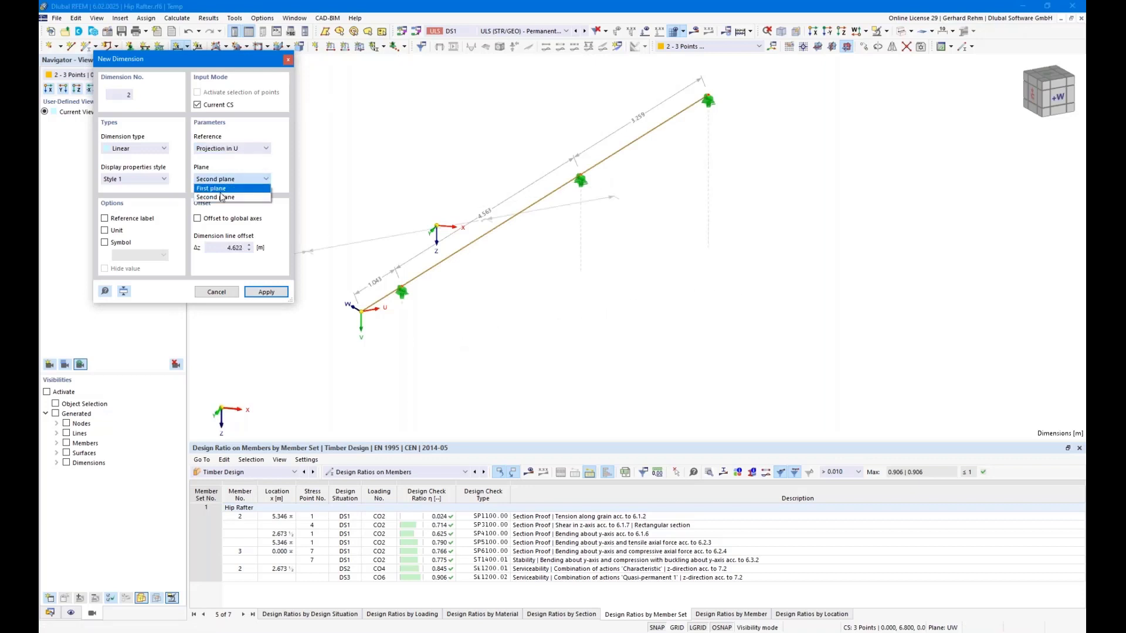
pyautogui.click(220, 191)
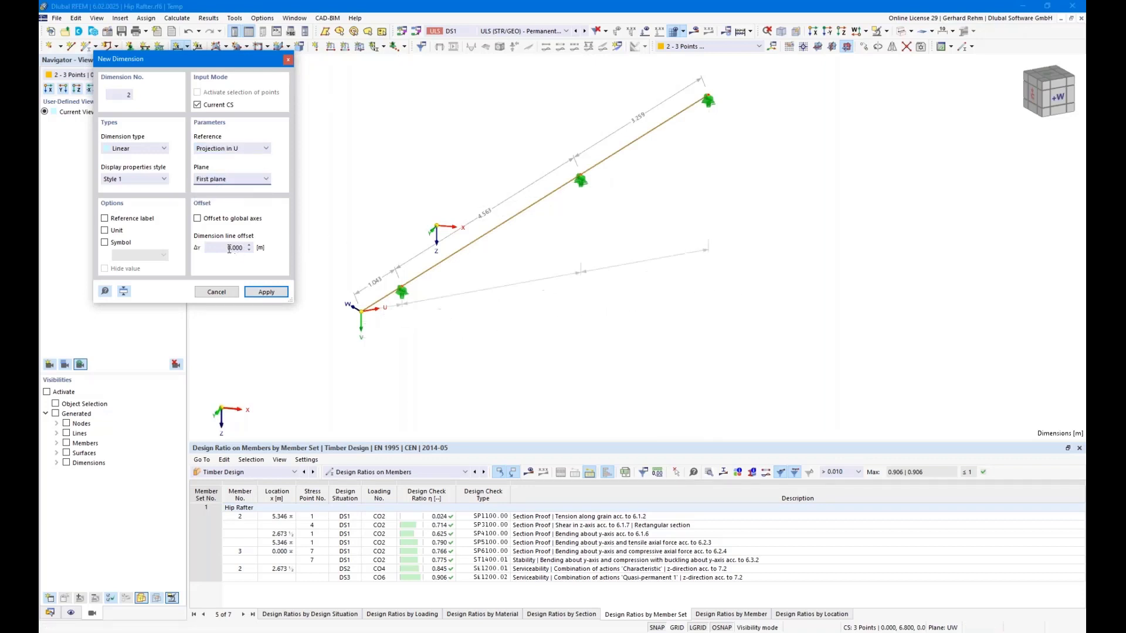
pyautogui.moveTo(227, 247); pyautogui.dragTo(277, 258)
pyautogui.write('0,5')
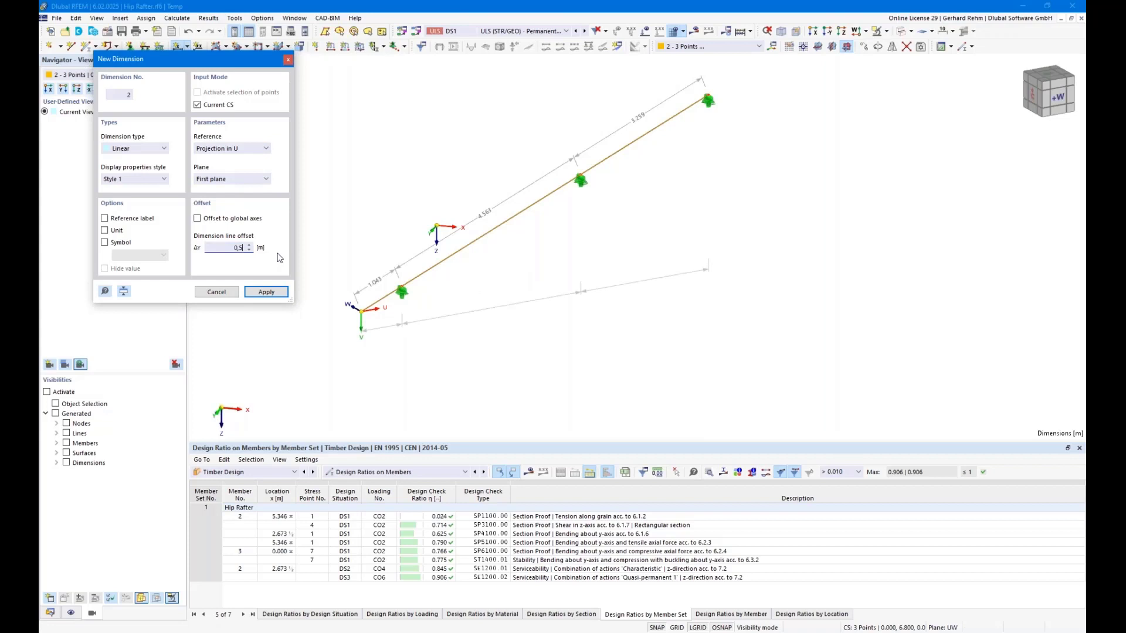
pyautogui.press('Return')
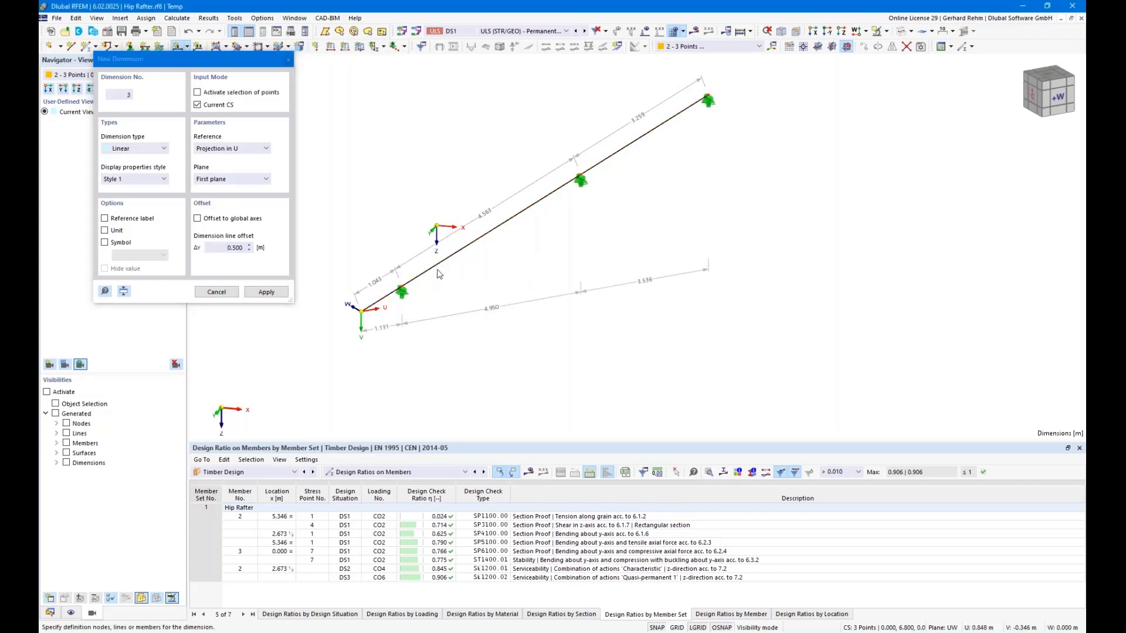
# - Dimension the rafter's members by their projection in V, on the first plane with a 0.5 m dimension line offset
pyautogui.click(392, 294)
pyautogui.click(438, 265)
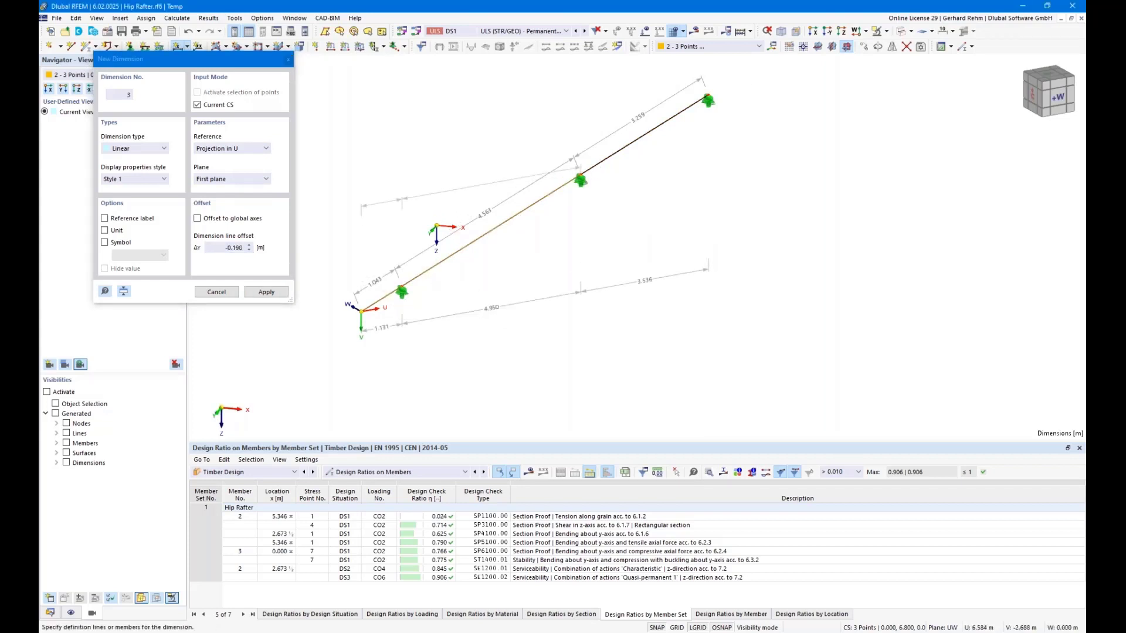
pyautogui.click(234, 151)
pyautogui.click(232, 168)
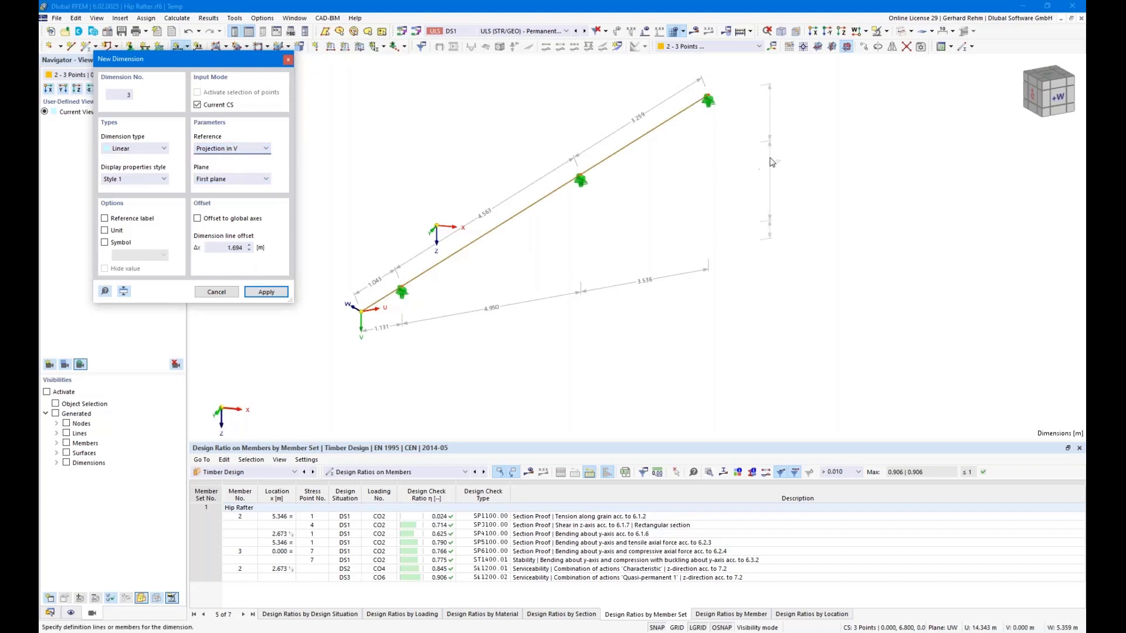
pyautogui.moveTo(222, 247); pyautogui.dragTo(287, 246)
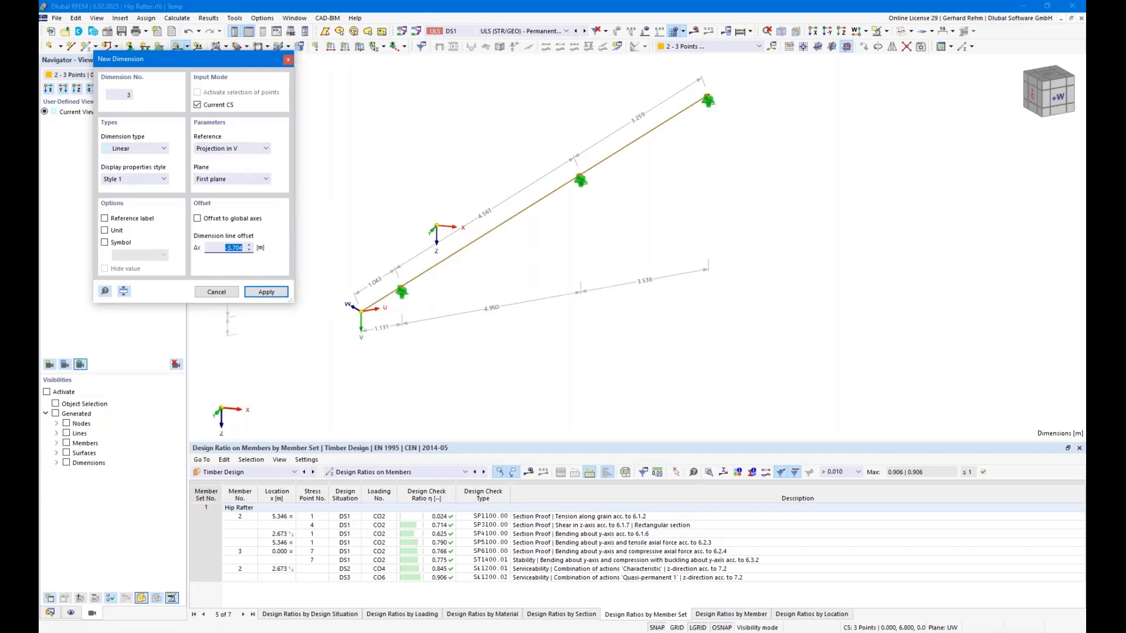
pyautogui.write('0.5')
pyautogui.press('Return')
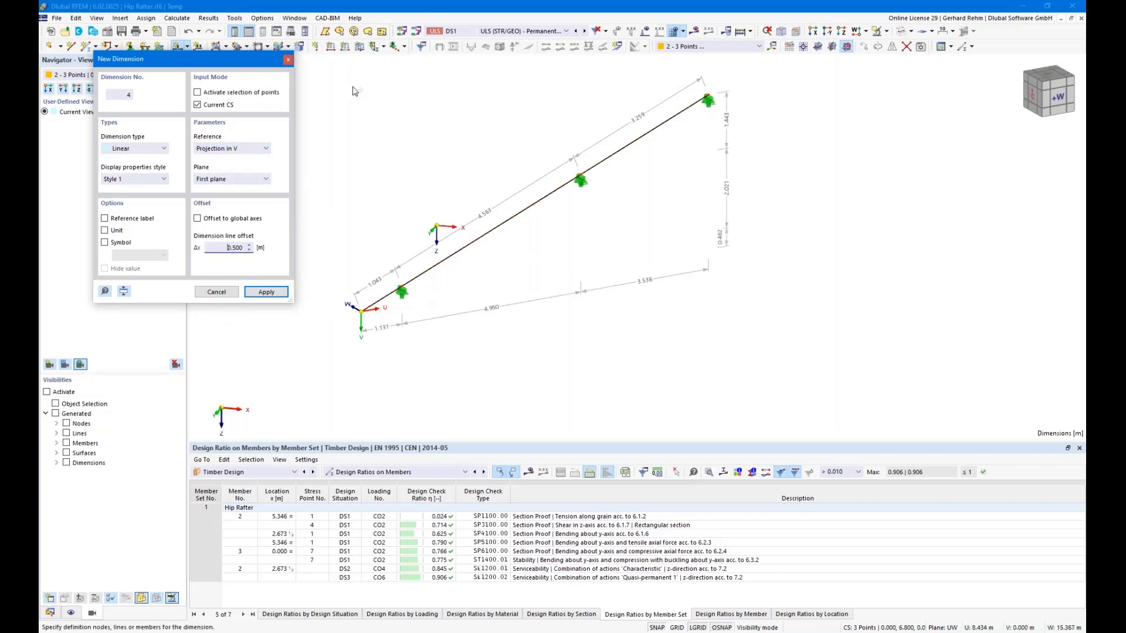
pyautogui.press('Escape')
# - Add an upward slope dimension to the rafter's middle member, referenced to plane XY, with an offset of about 3.2 m
pyautogui.click(188, 47)
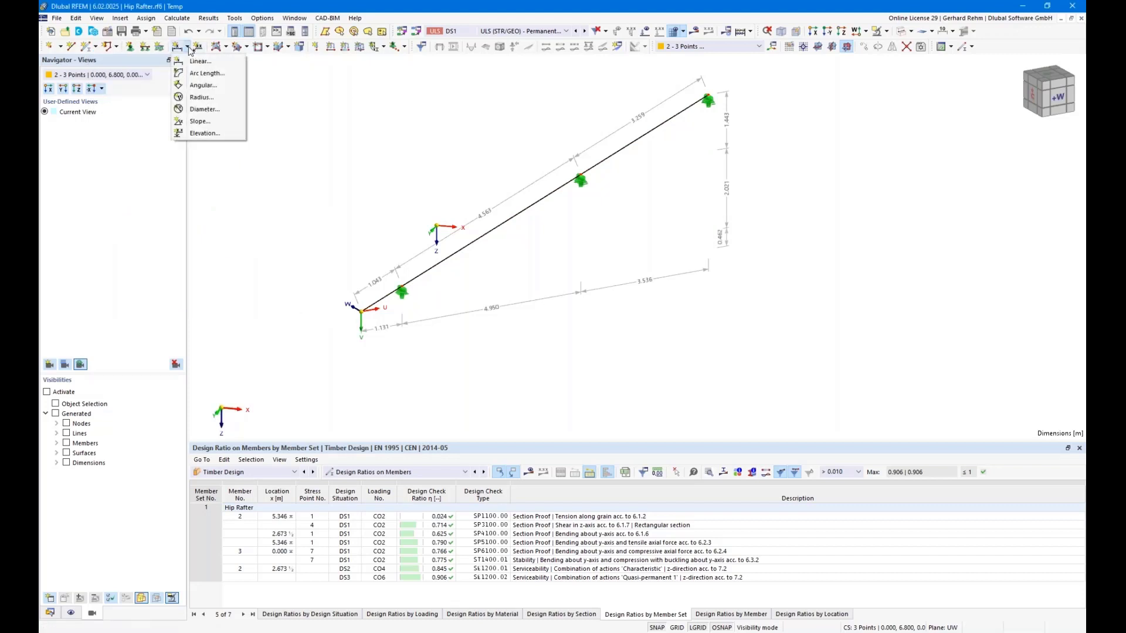
pyautogui.click(199, 121)
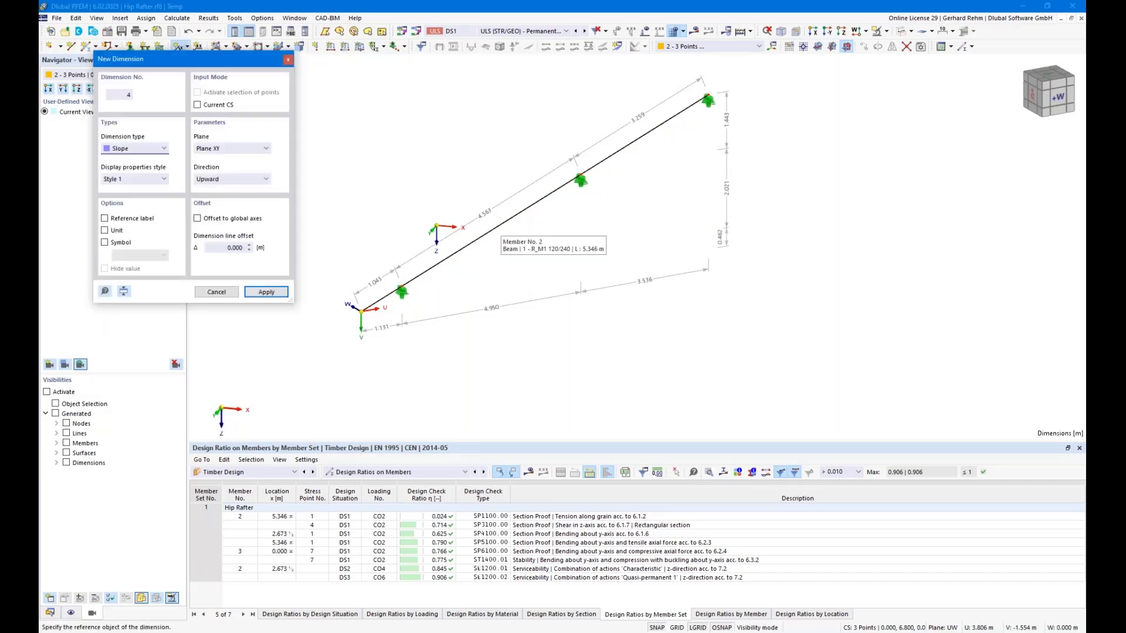
pyautogui.click(500, 225)
pyautogui.click(567, 237)
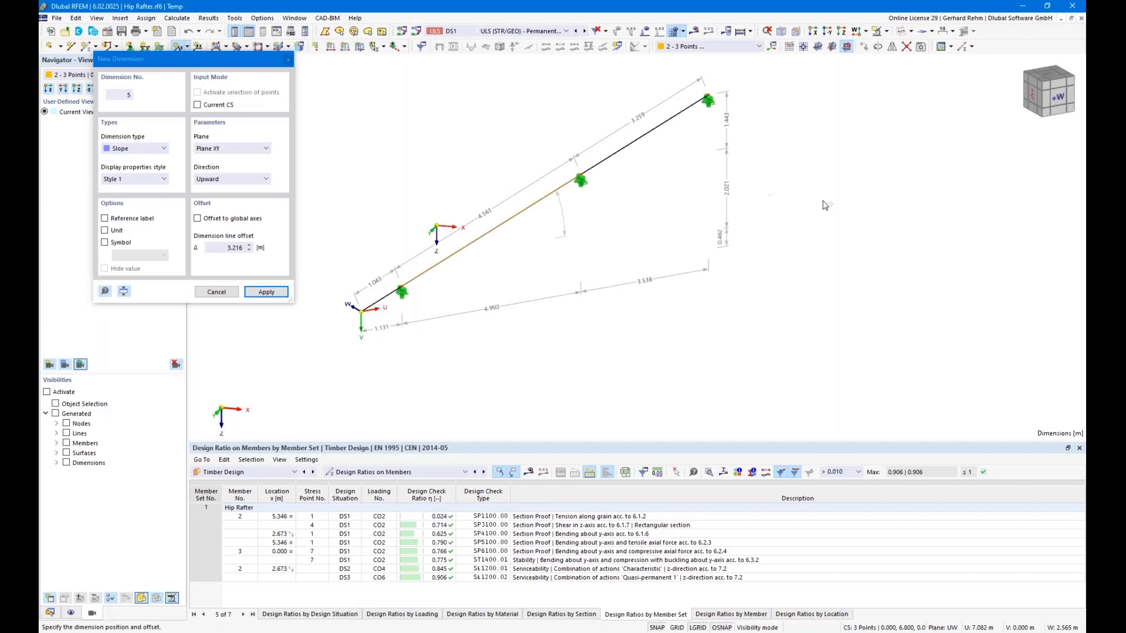
pyautogui.press('Escape')
# - View the dimensioned rafter in the W-direction of the coordinate system and open the display settings
pyautogui.click(856, 31)
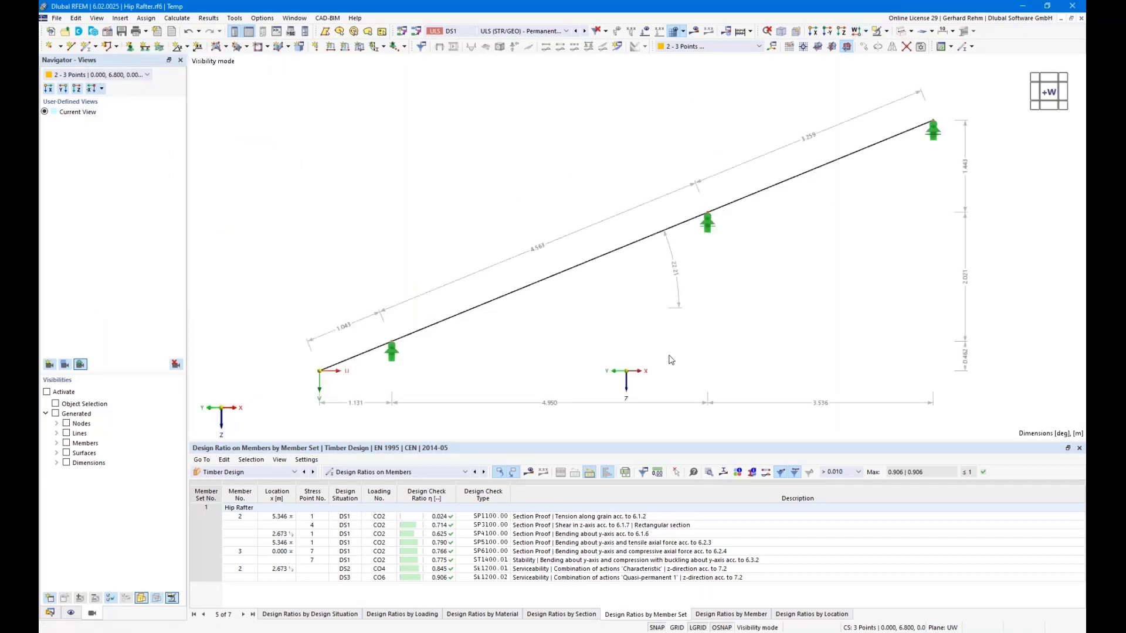
pyautogui.moveTo(660, 329); pyautogui.dragTo(641, 303, button='middle')
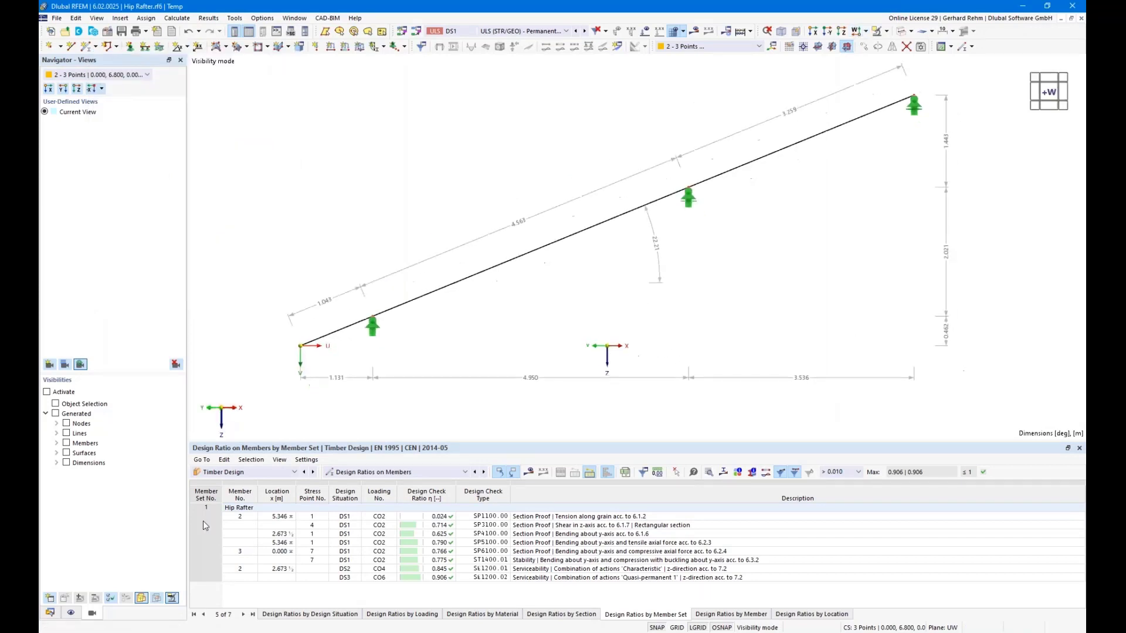
pyautogui.click(71, 613)
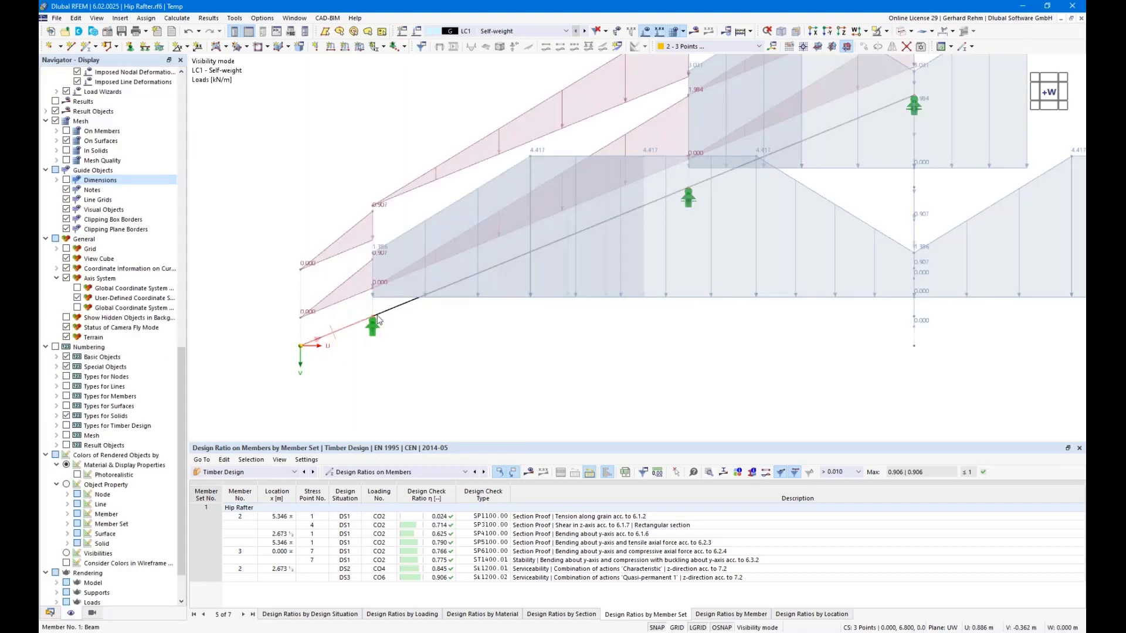
# - Select the rafter's middle and upper members and limit the visible model to the selection
pyautogui.click(628, 215)
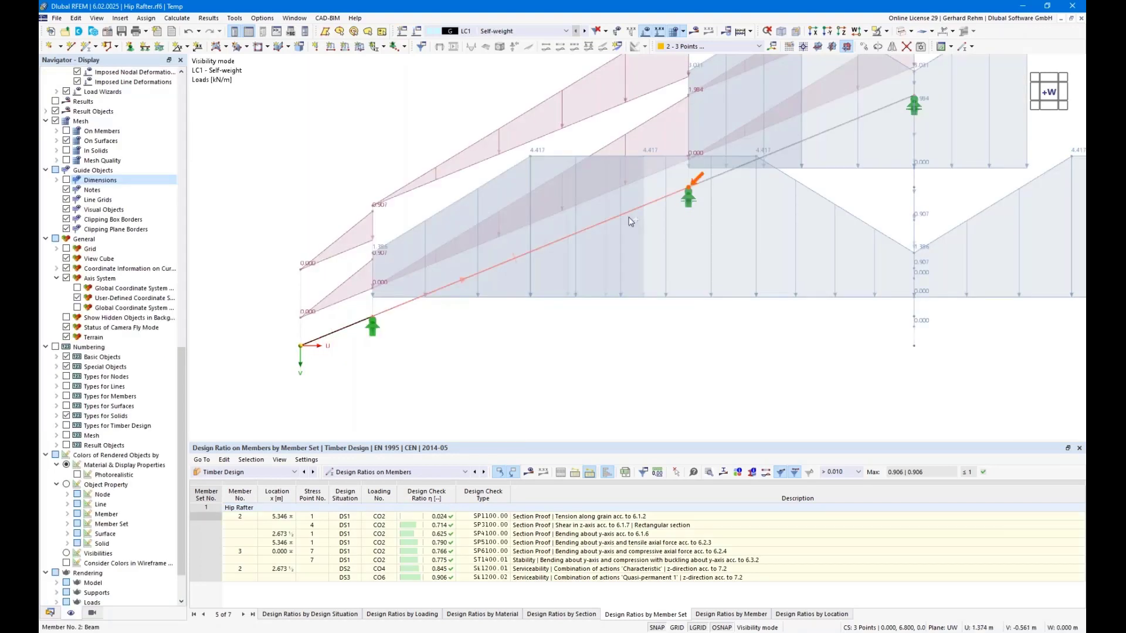
pyautogui.keyDown('ctrl'); pyautogui.click(807, 144); pyautogui.keyUp('ctrl')
pyautogui.click(877, 32)
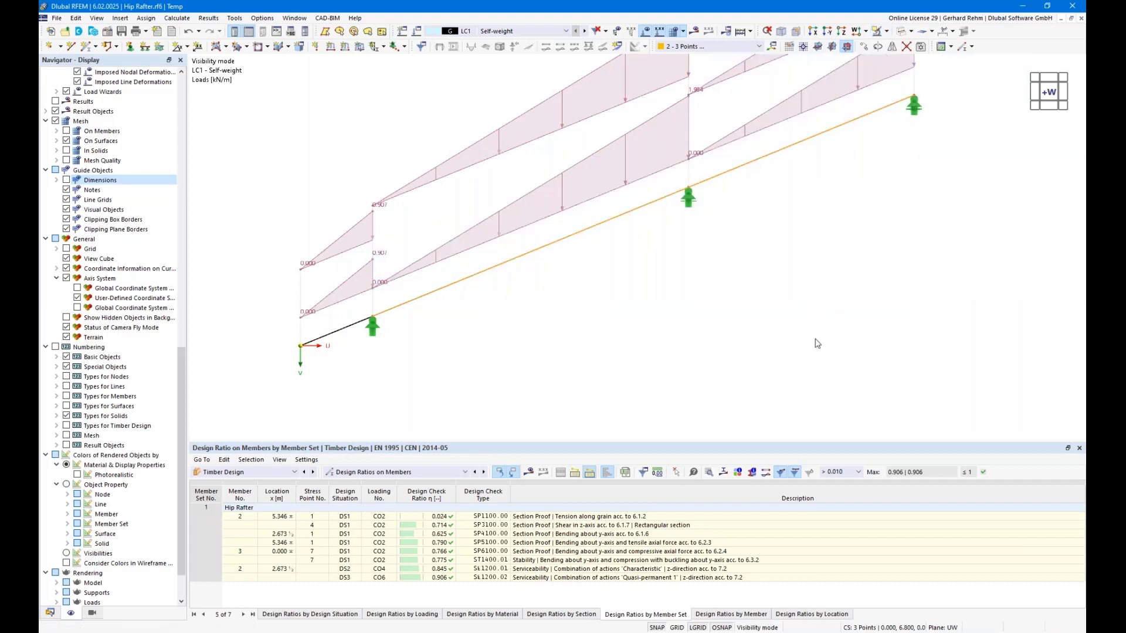
# - Save the current display of the rafter with its loads as a user-defined view named "02 Loading"
pyautogui.click(94, 613)
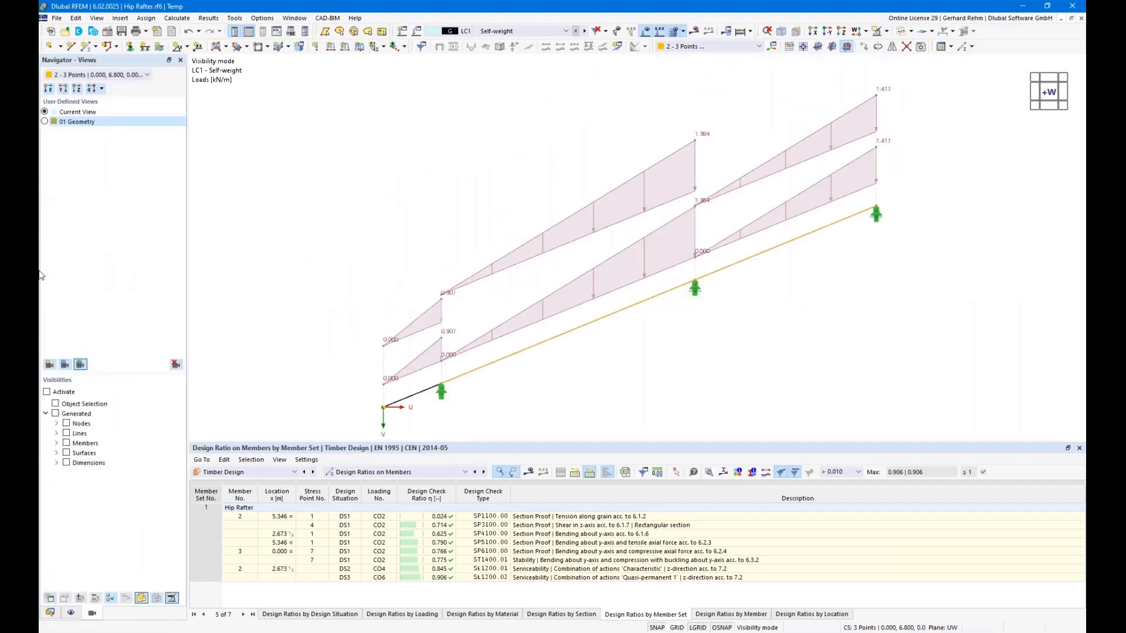
pyautogui.click(52, 364)
pyautogui.write('02 Loading')
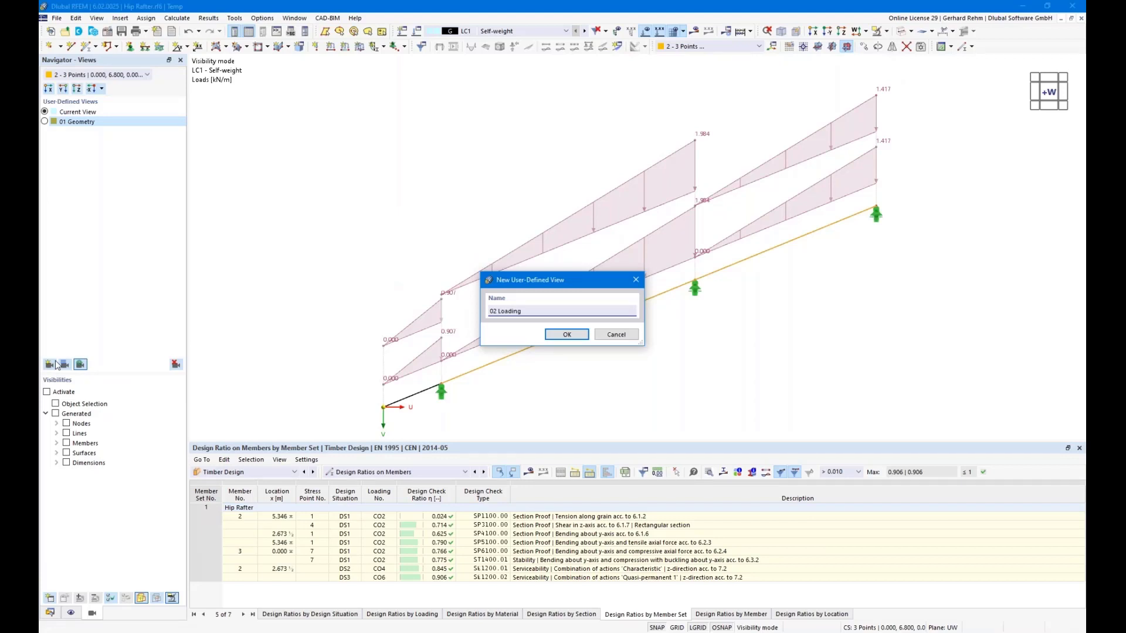
pyautogui.click(586, 335)
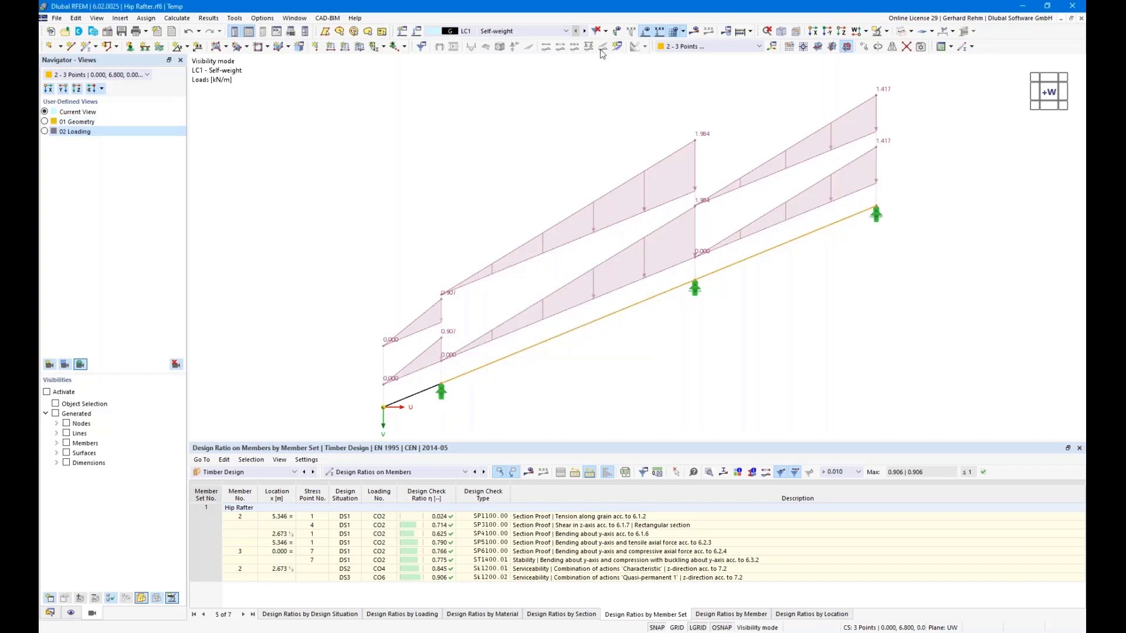
# - Switch to design situation DS1 ULS (STR/GEO) - Permanent and transient and turn on the results display
pyautogui.click(566, 30)
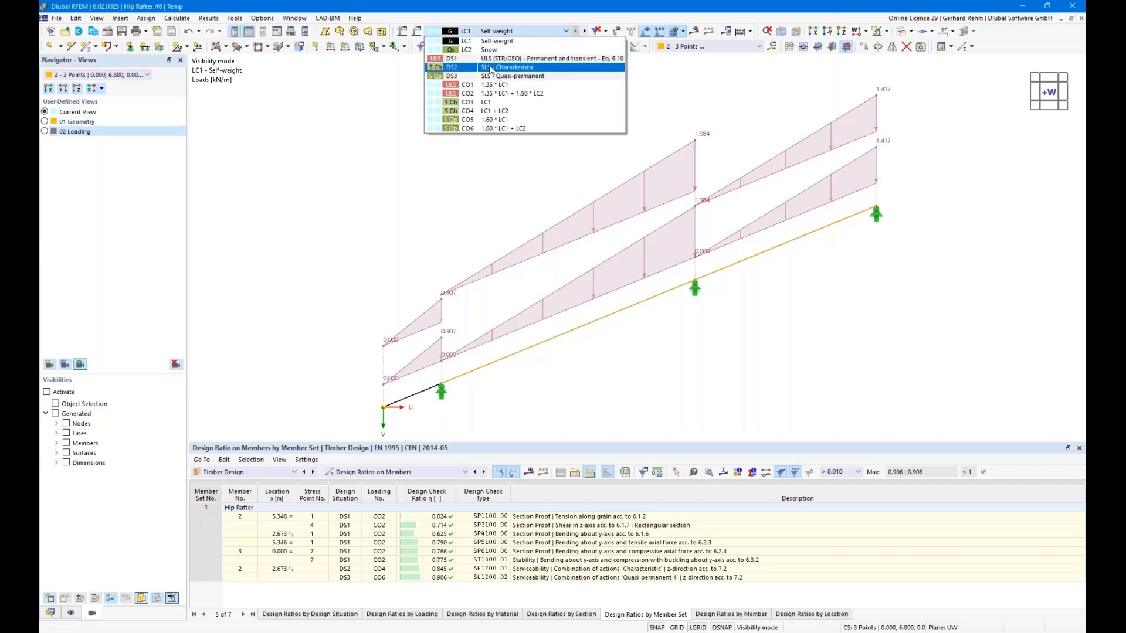
pyautogui.click(493, 58)
pyautogui.click(695, 32)
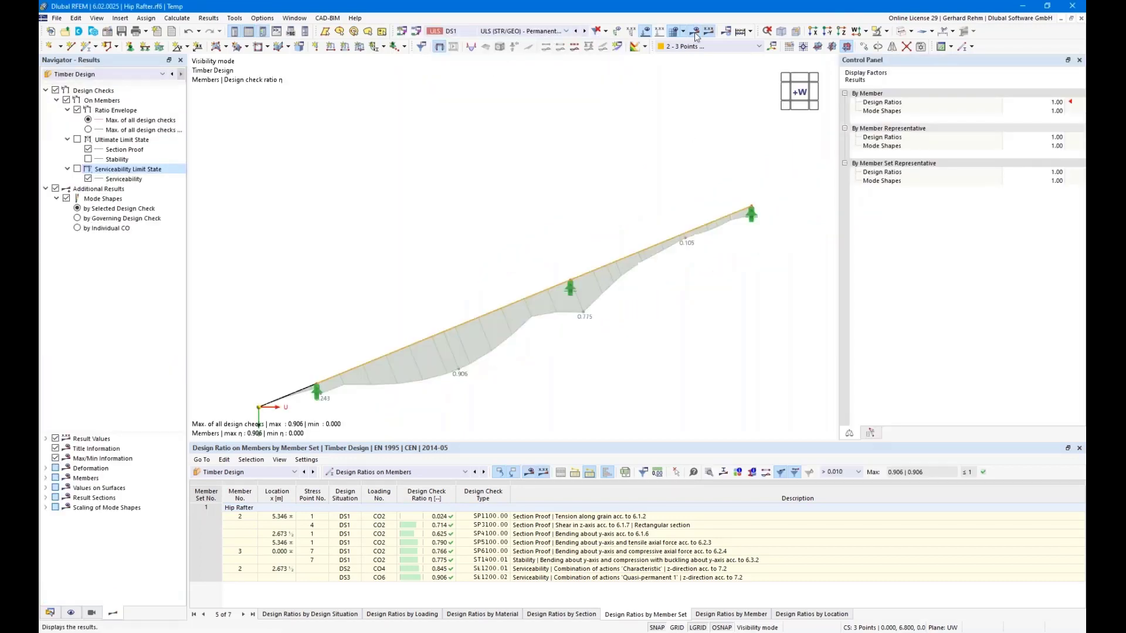
# - Switch the results to the static analysis and display the members' internal bending moments My
pyautogui.click(172, 74)
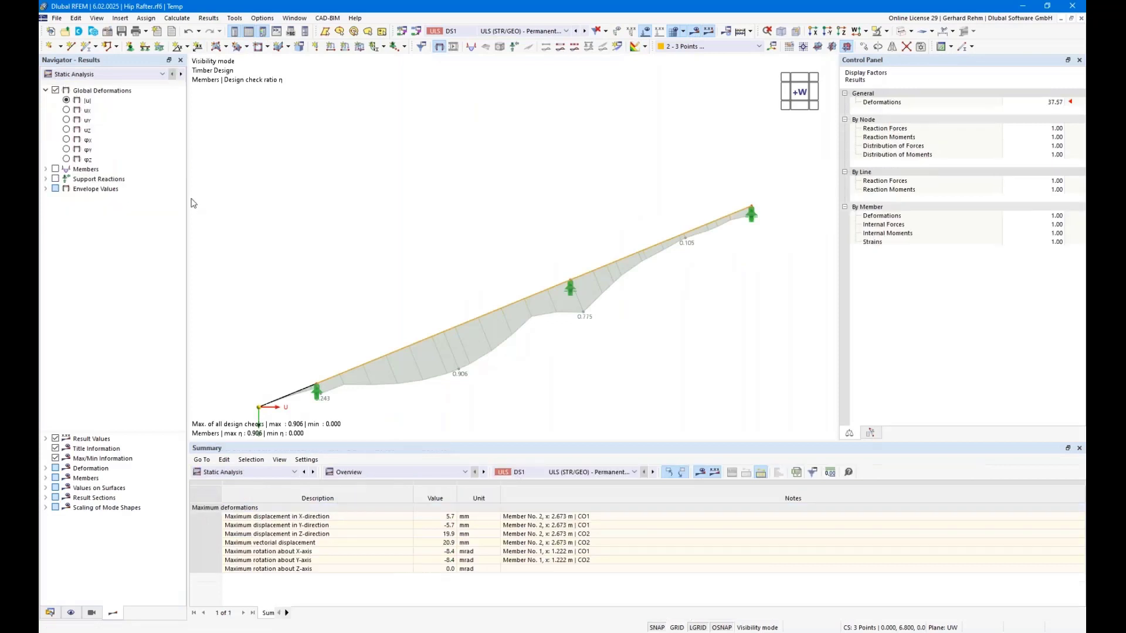
pyautogui.click(45, 169)
pyautogui.click(56, 189)
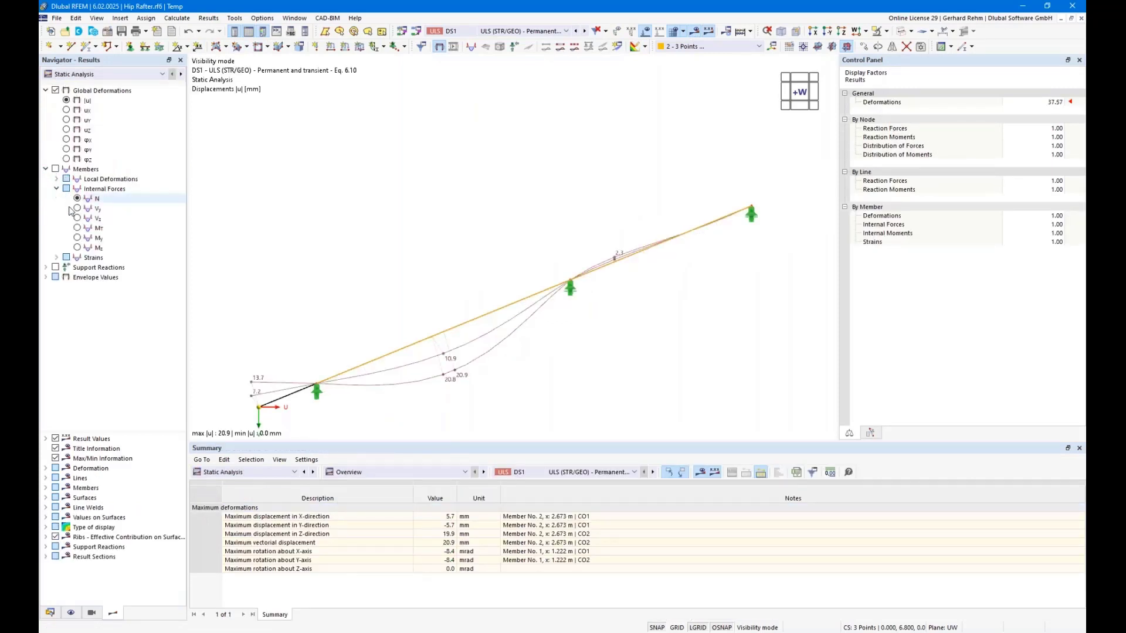
pyautogui.click(98, 238)
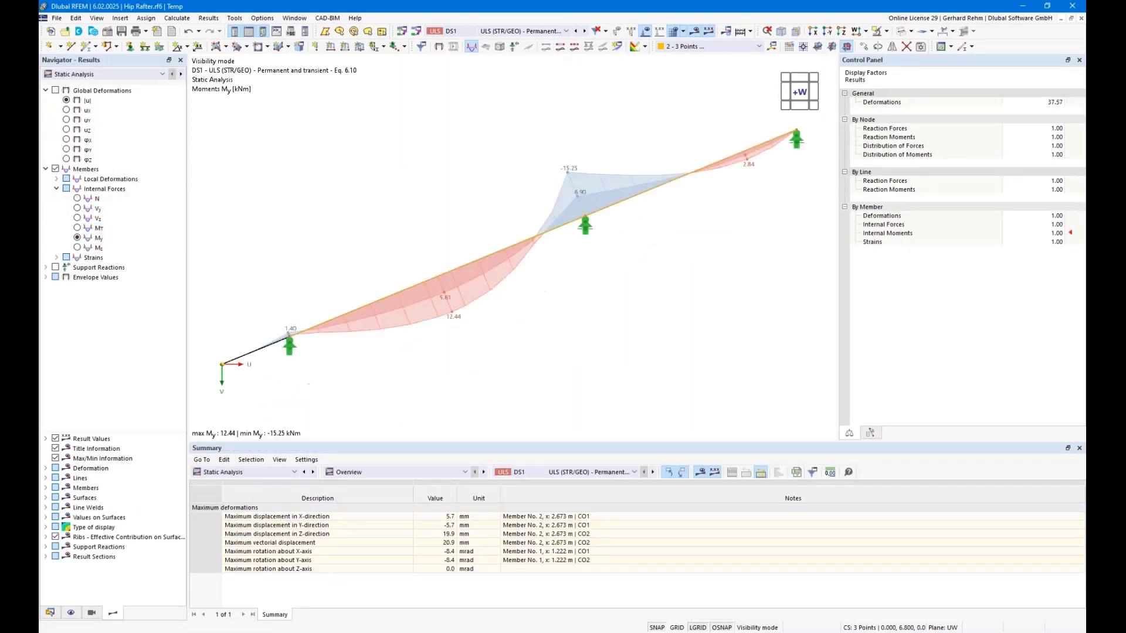
# - Save the current display of the bending moments My as a user-defined view named "03 Internal Forces"
pyautogui.click(71, 613)
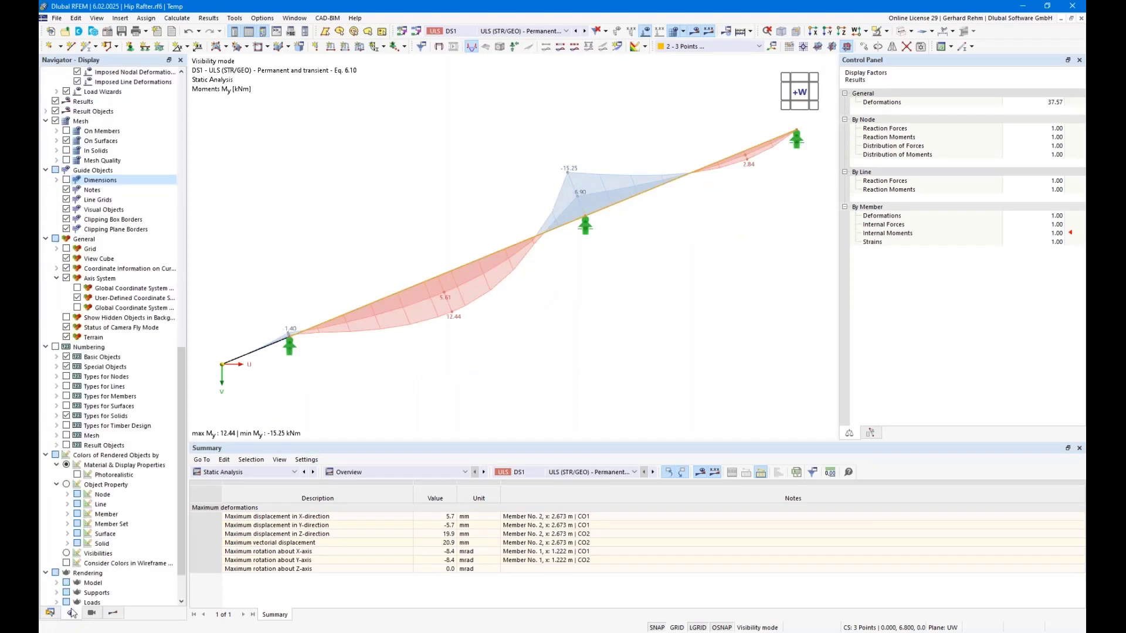
pyautogui.click(91, 613)
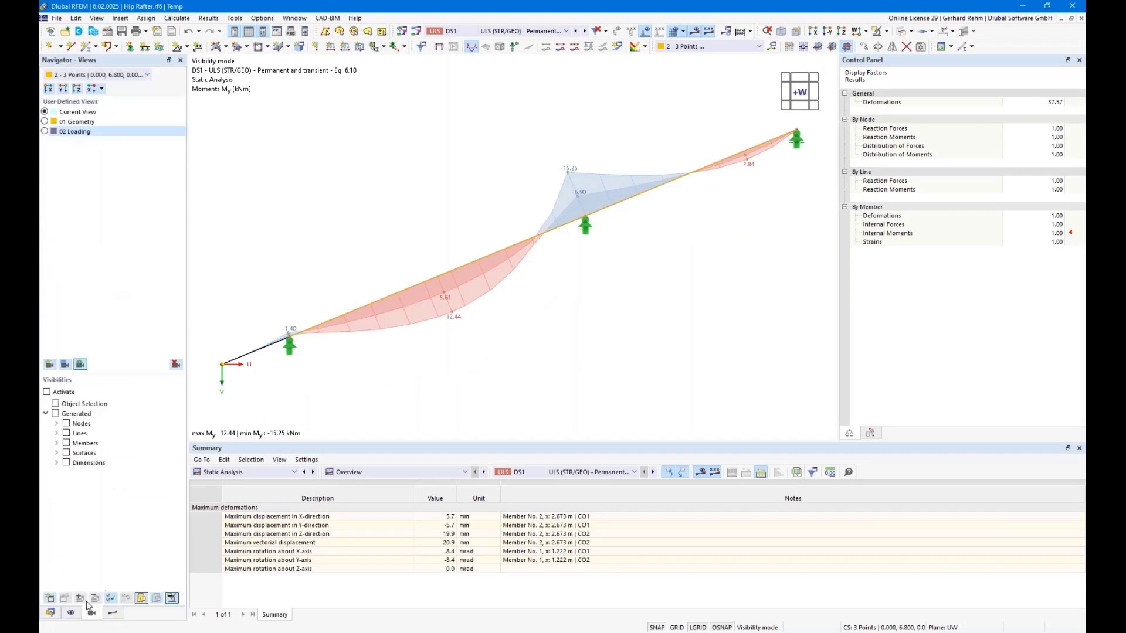
pyautogui.click(49, 364)
pyautogui.write('03 Internal Forces')
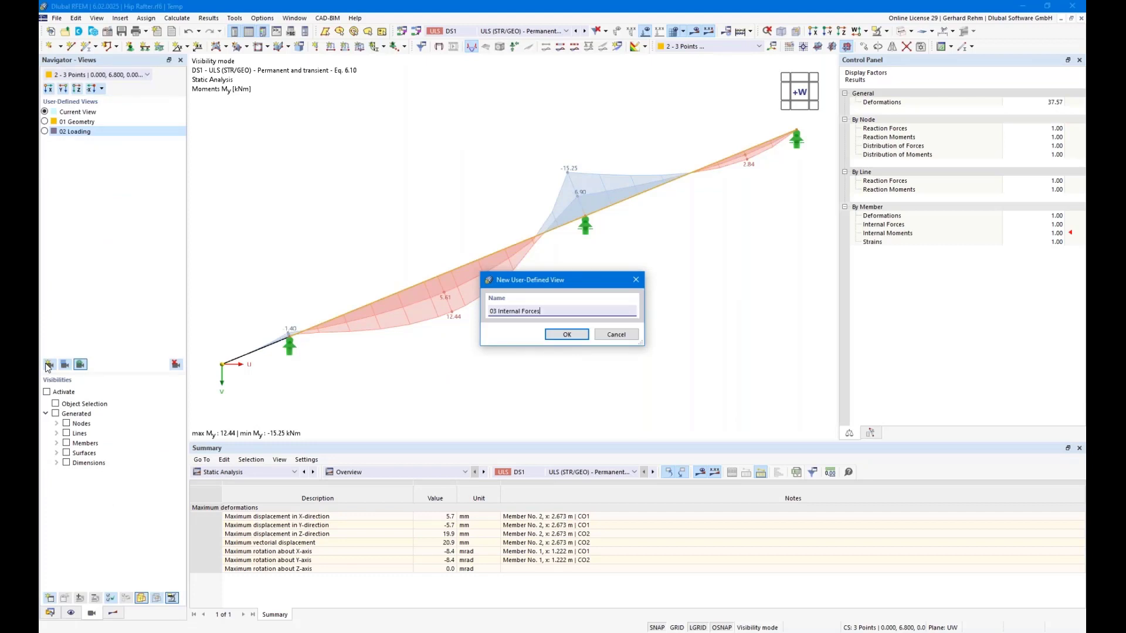
pyautogui.press('Return')
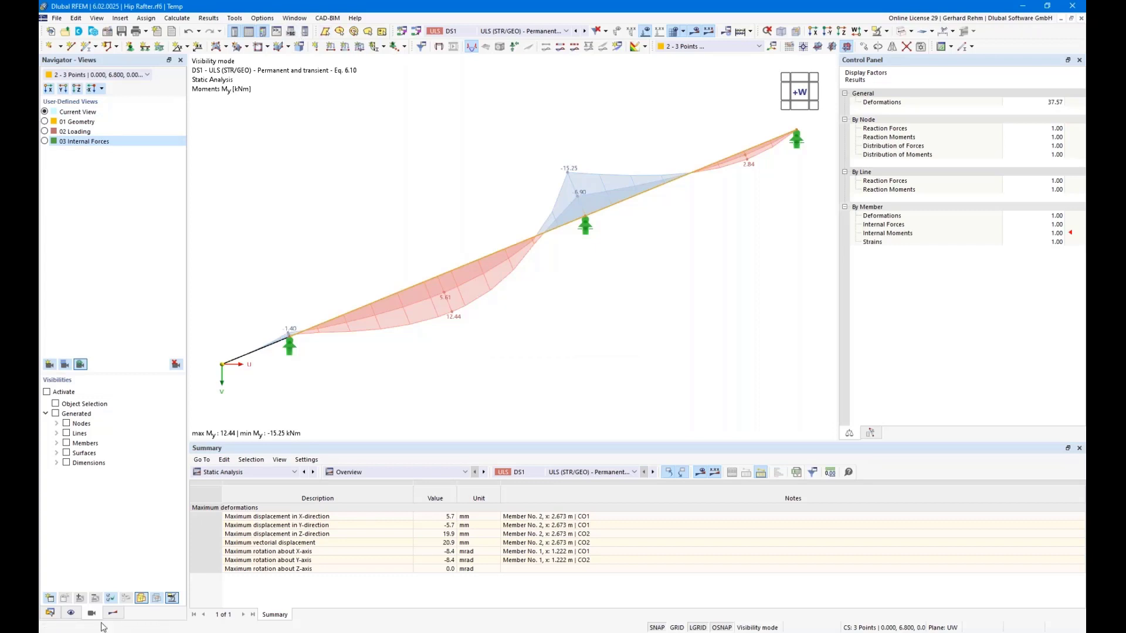
# - Switch the results display to Timber Design and save it as a user-defined view named "04 Design Ratio"
pyautogui.click(113, 612)
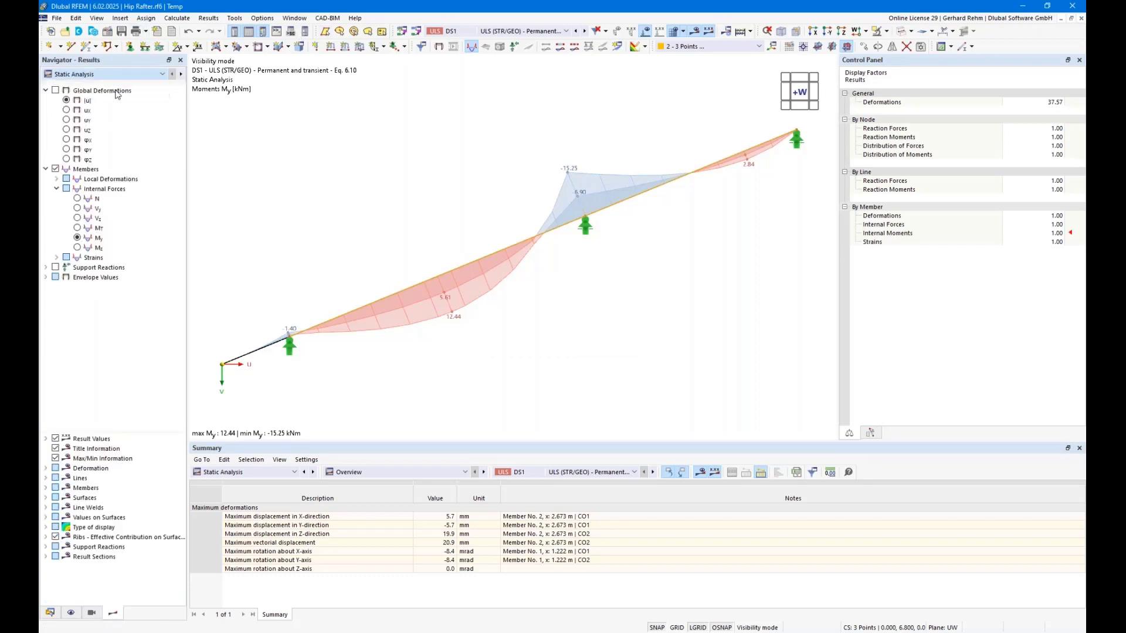
pyautogui.click(181, 74)
pyautogui.click(91, 613)
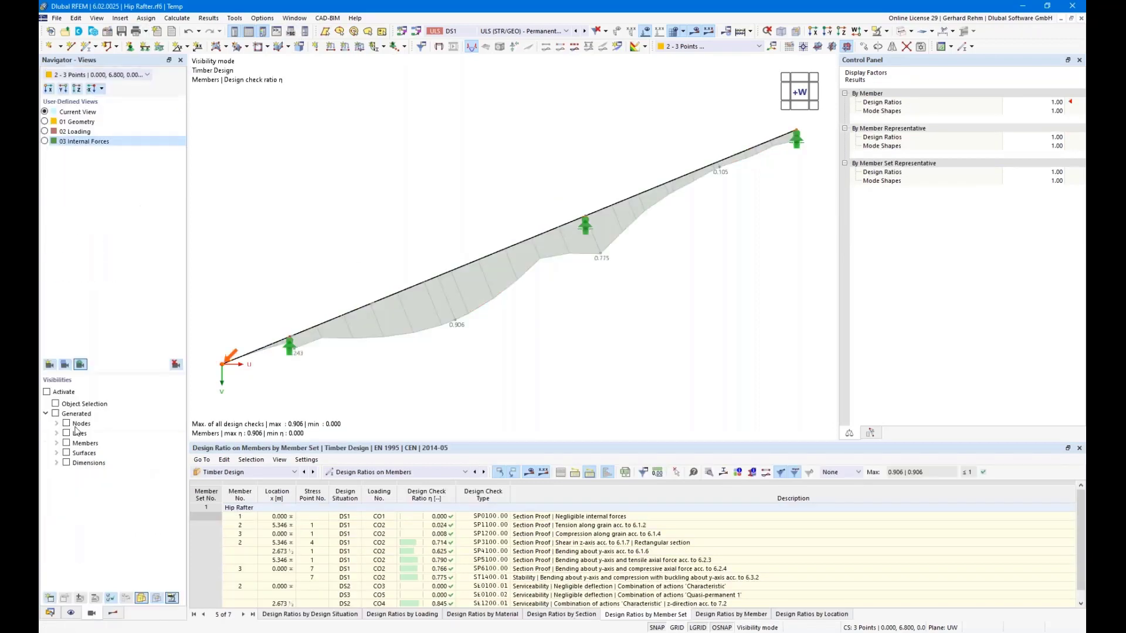
pyautogui.click(50, 364)
pyautogui.write('04')
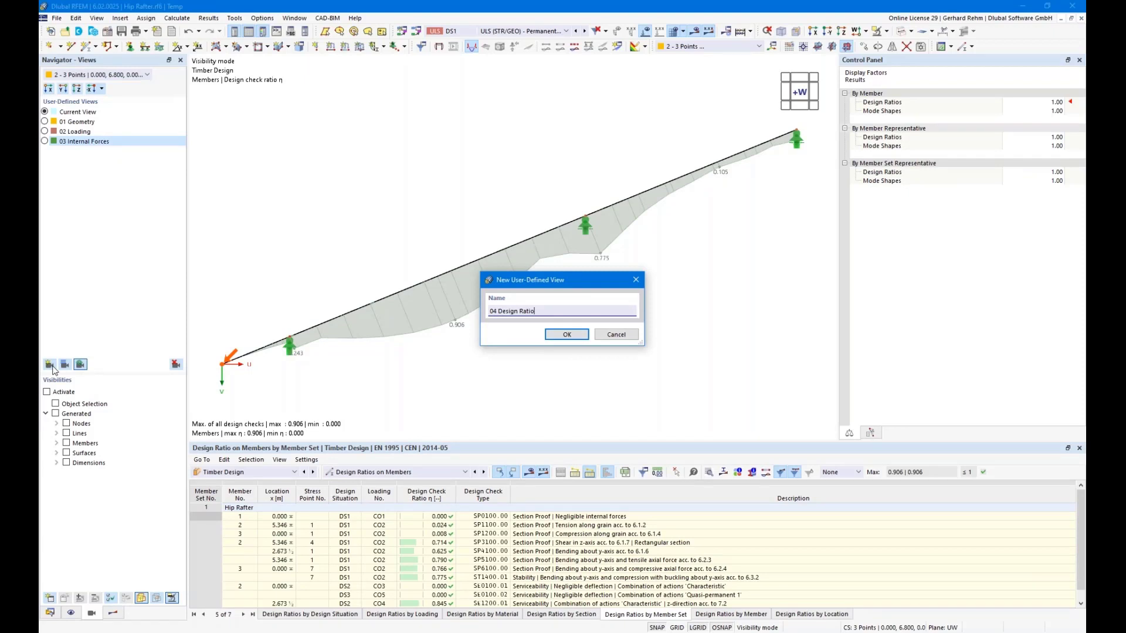
pyautogui.write(' Design Ratio')
pyautogui.press('Return')
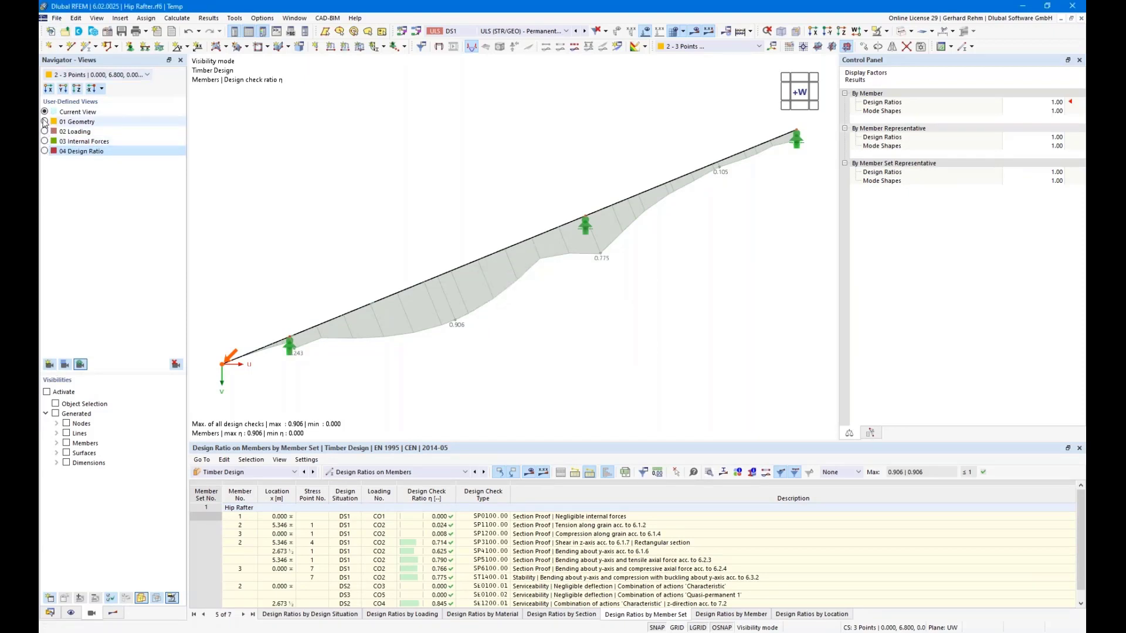
# - Cancel the visibility mode to show the whole roof model in 3D and display load case LC1 Self-weight
pyautogui.scroll(-1, 448, 214)
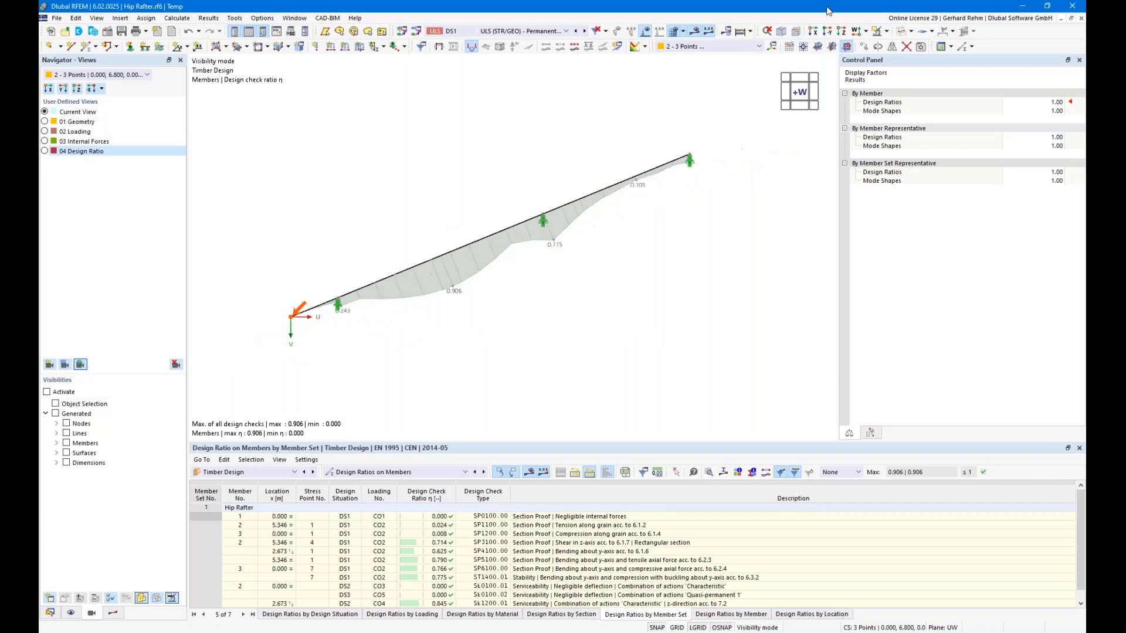
pyautogui.click(886, 32)
pyautogui.click(920, 103)
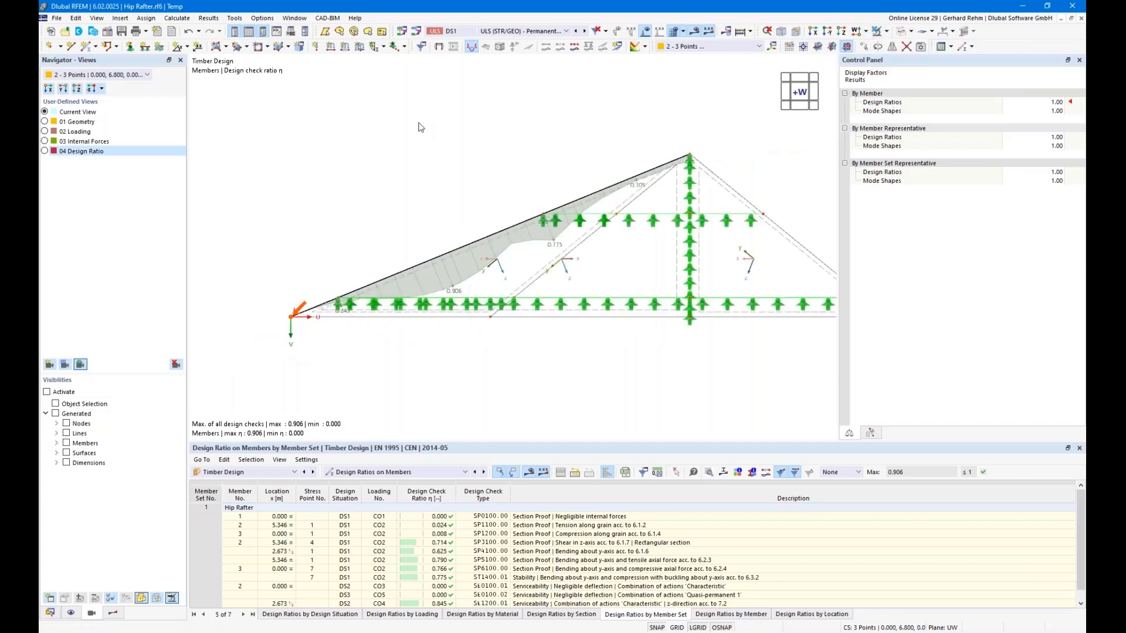
pyautogui.keyDown('ctrl'); pyautogui.moveTo(494, 171); pyautogui.dragTo(603, 174, button='middle'); pyautogui.keyUp('ctrl')
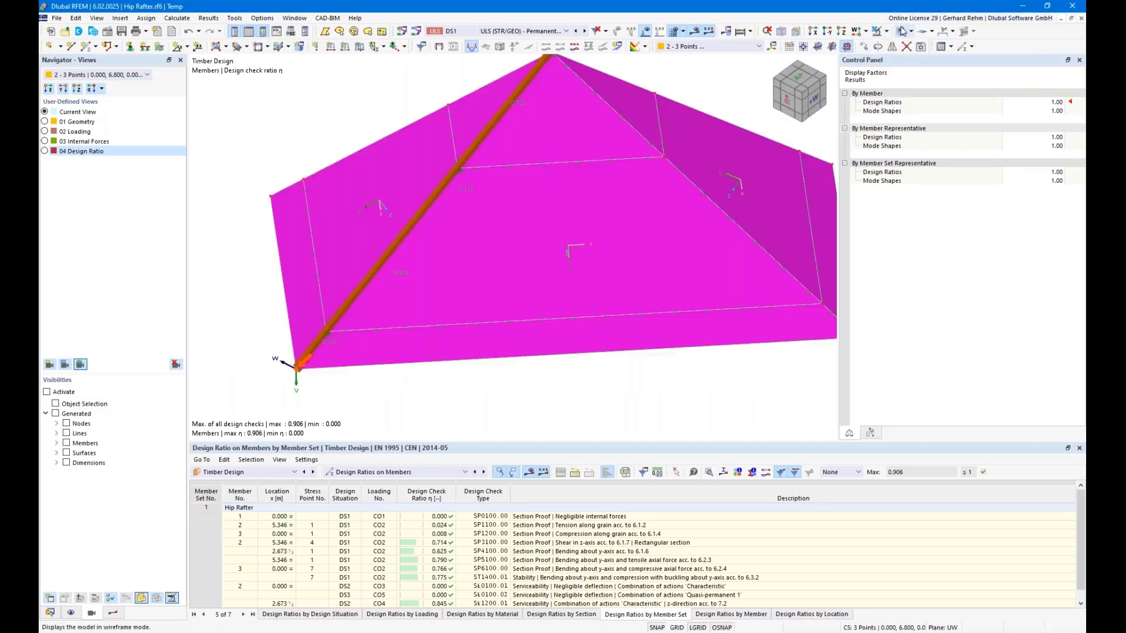
pyautogui.scroll(-2, 603, 170)
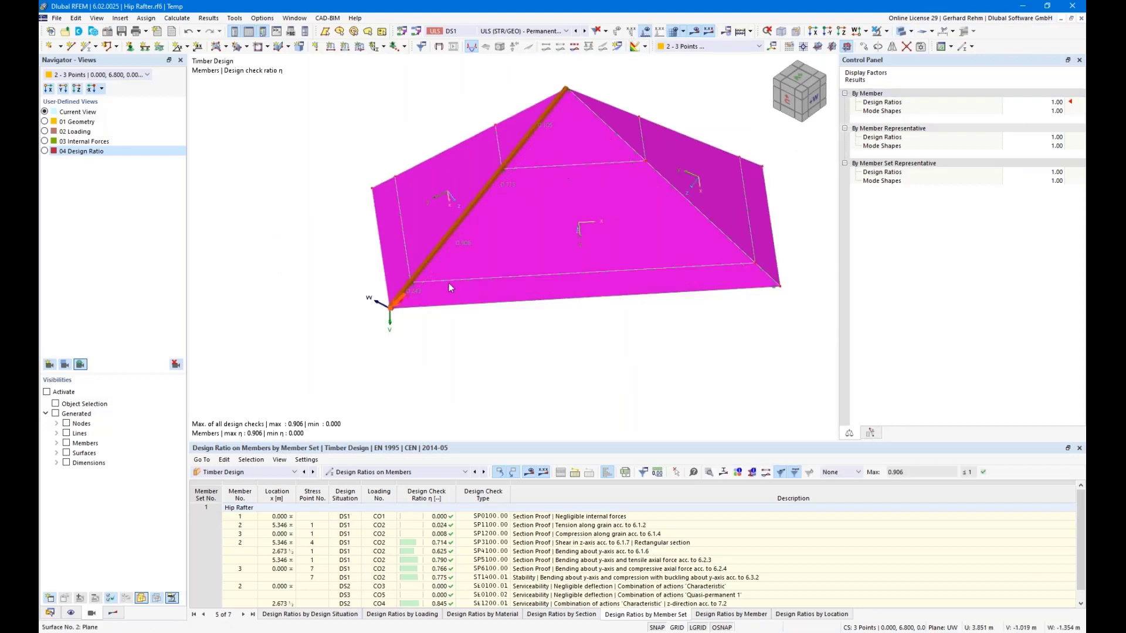
pyautogui.keyDown('ctrl'); pyautogui.moveTo(536, 346); pyautogui.dragTo(362, 272, button='middle'); pyautogui.keyUp('ctrl')
pyautogui.moveTo(498, 293); pyautogui.dragTo(535, 326, button='right')
pyautogui.click(505, 28)
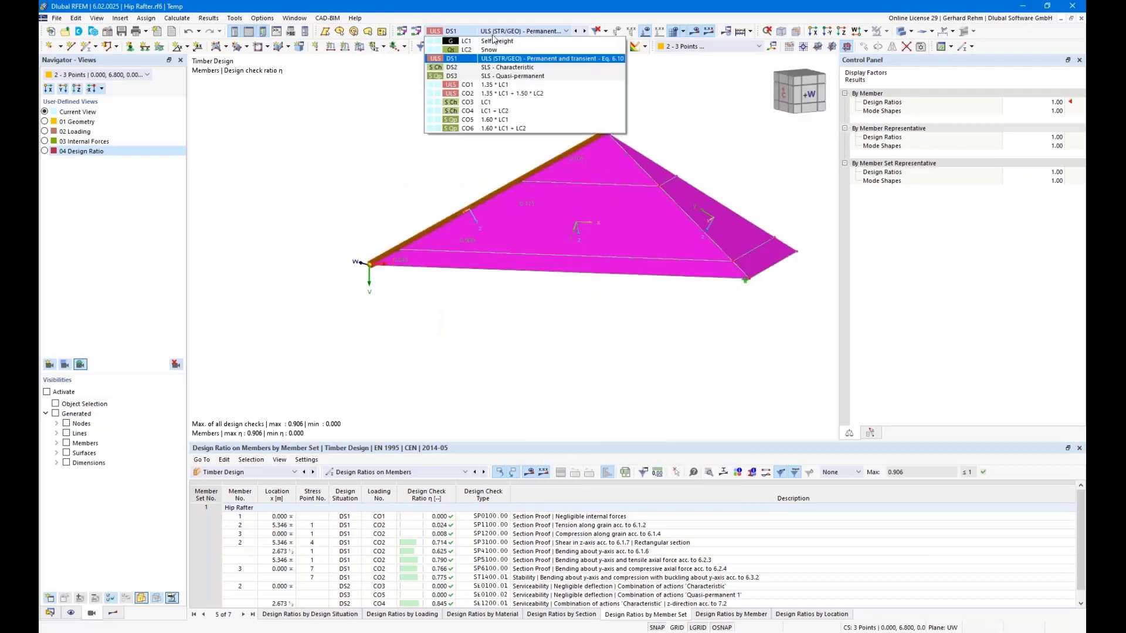
pyautogui.click(489, 40)
# - Recall the saved views 01 Geometry, 02 Loading, 03 Internal Forces and 04 Design Ratio one after another
pyautogui.click(92, 614)
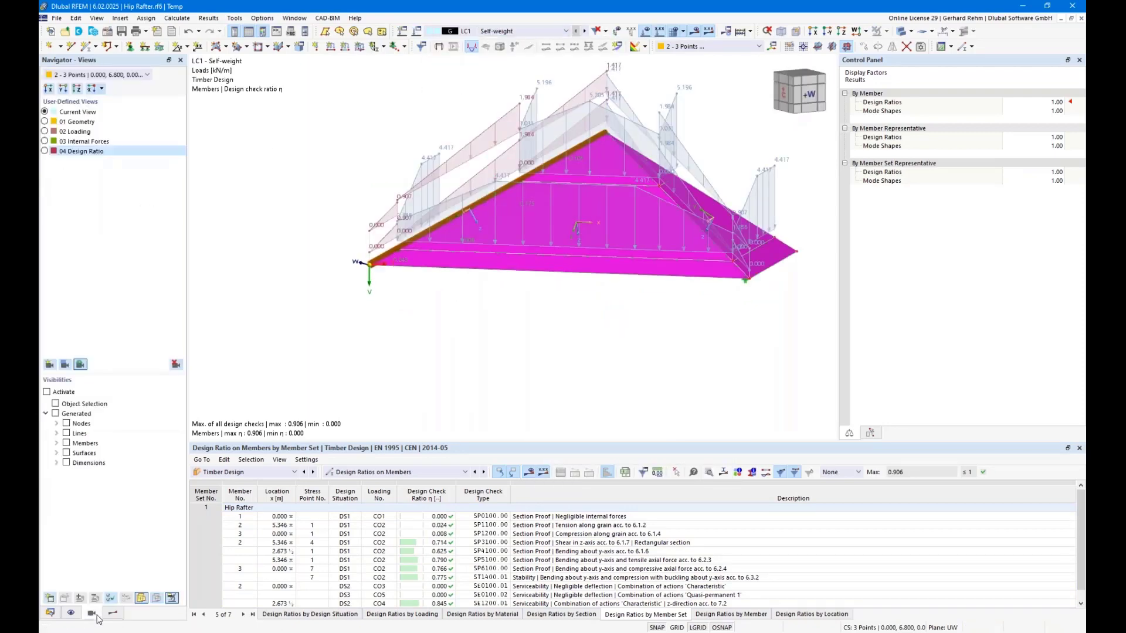
pyautogui.click(45, 122)
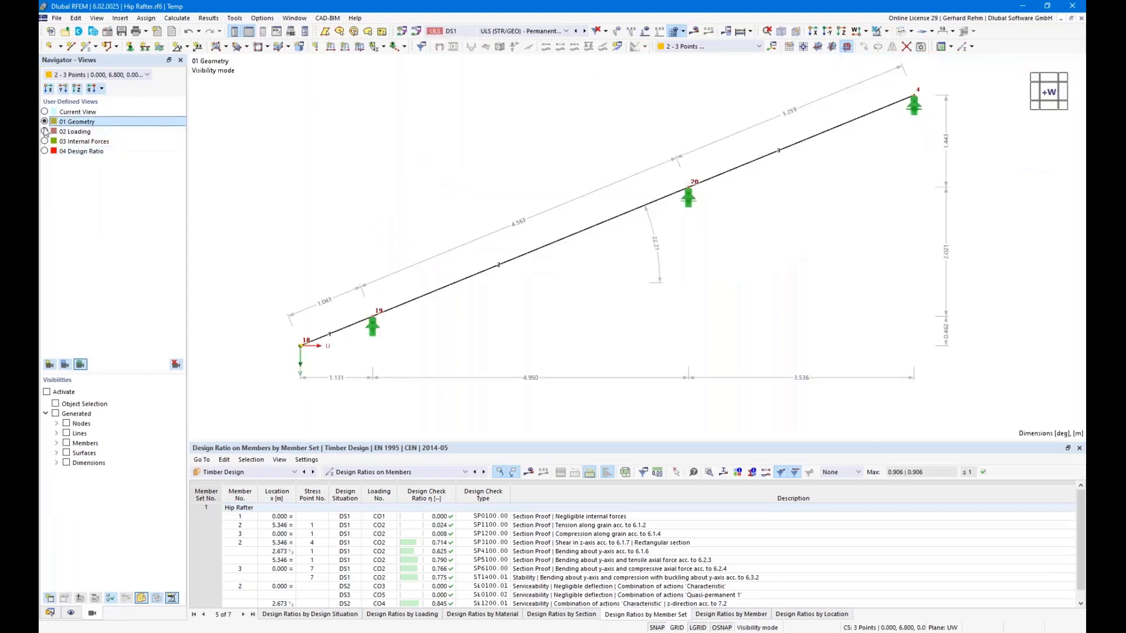
pyautogui.click(44, 132)
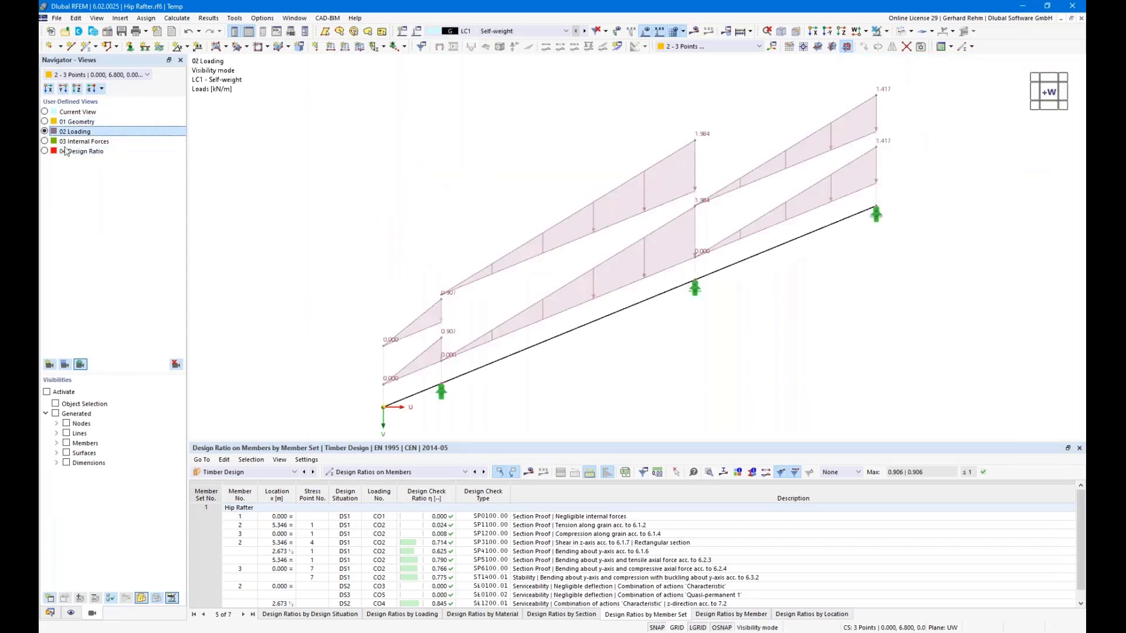
pyautogui.click(46, 143)
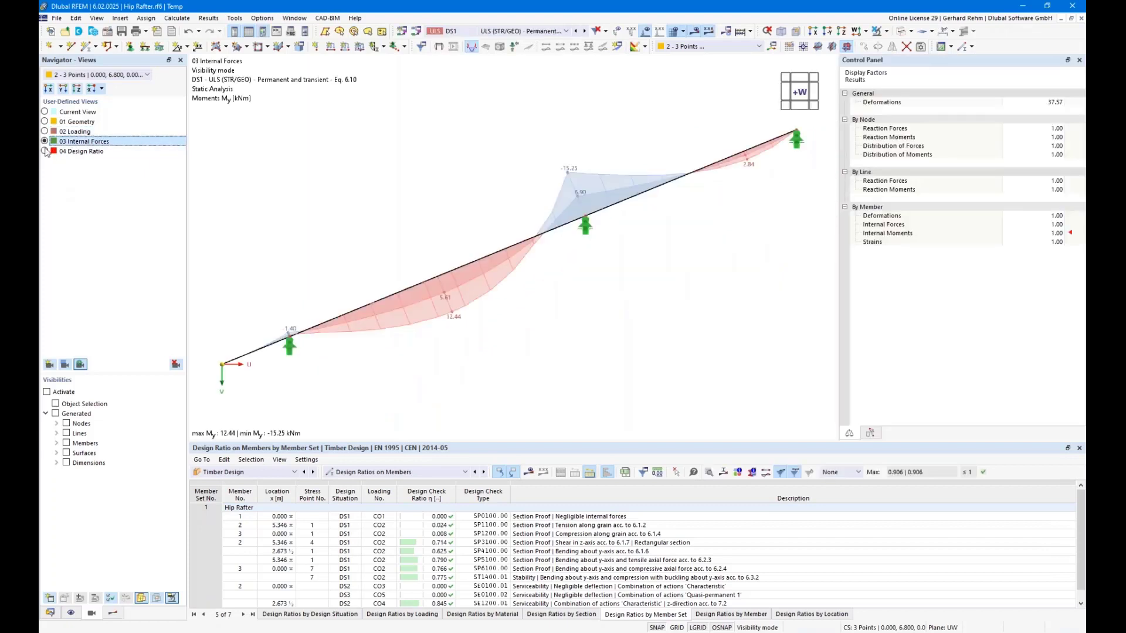
pyautogui.click(46, 152)
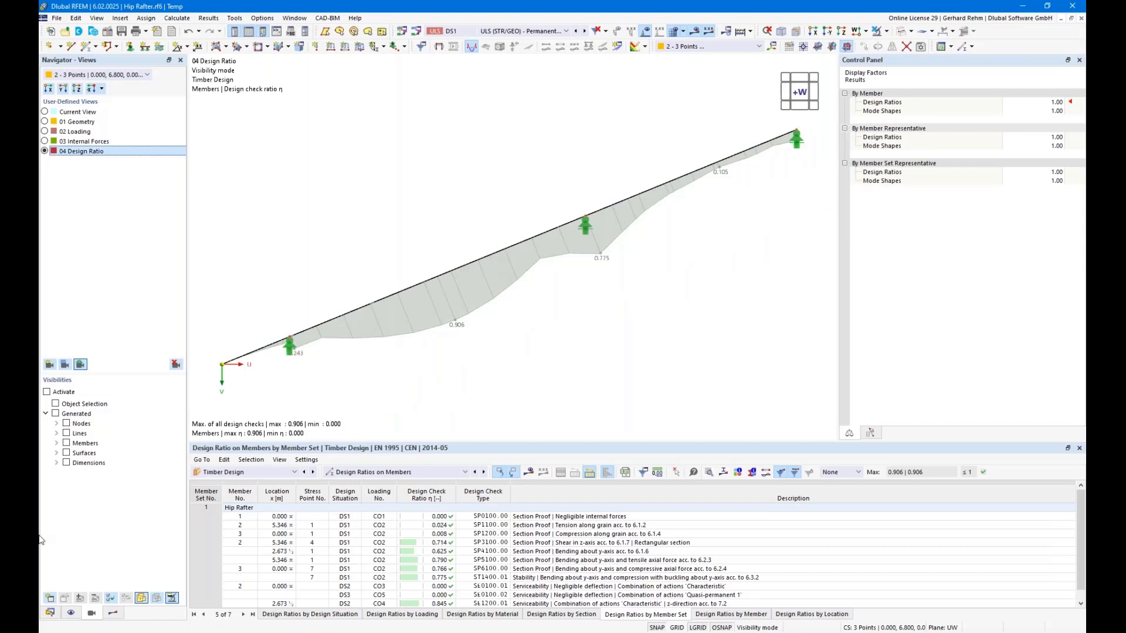
# - Create a printout report with the preset report items, then save and show it
pyautogui.click(49, 614)
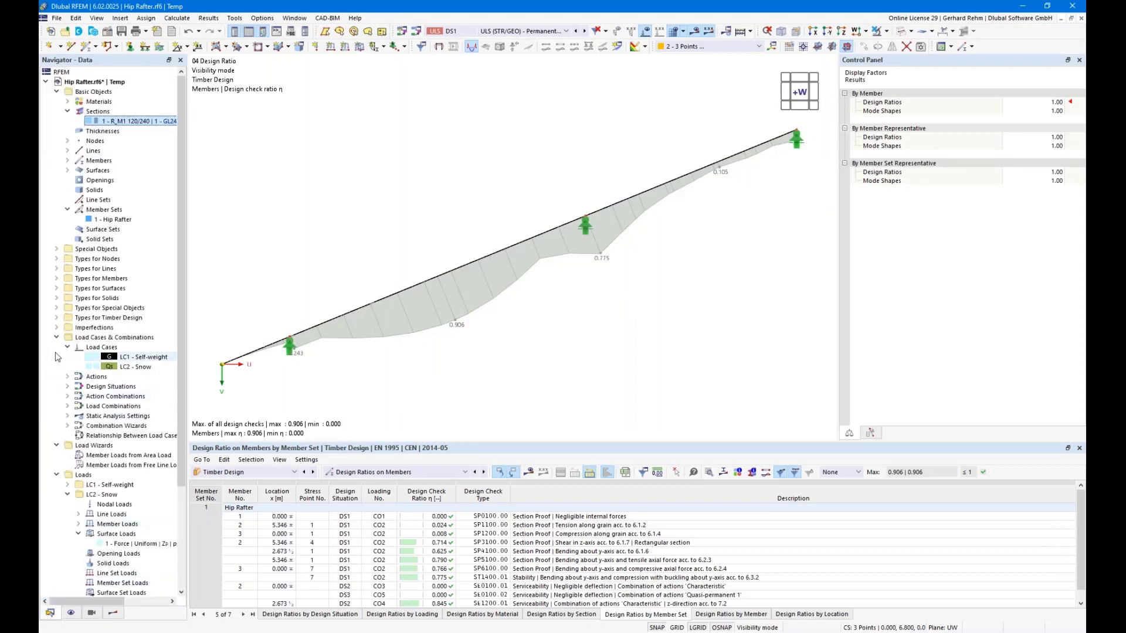
pyautogui.scroll(-4, 59, 476)
pyautogui.rightClick(85, 583)
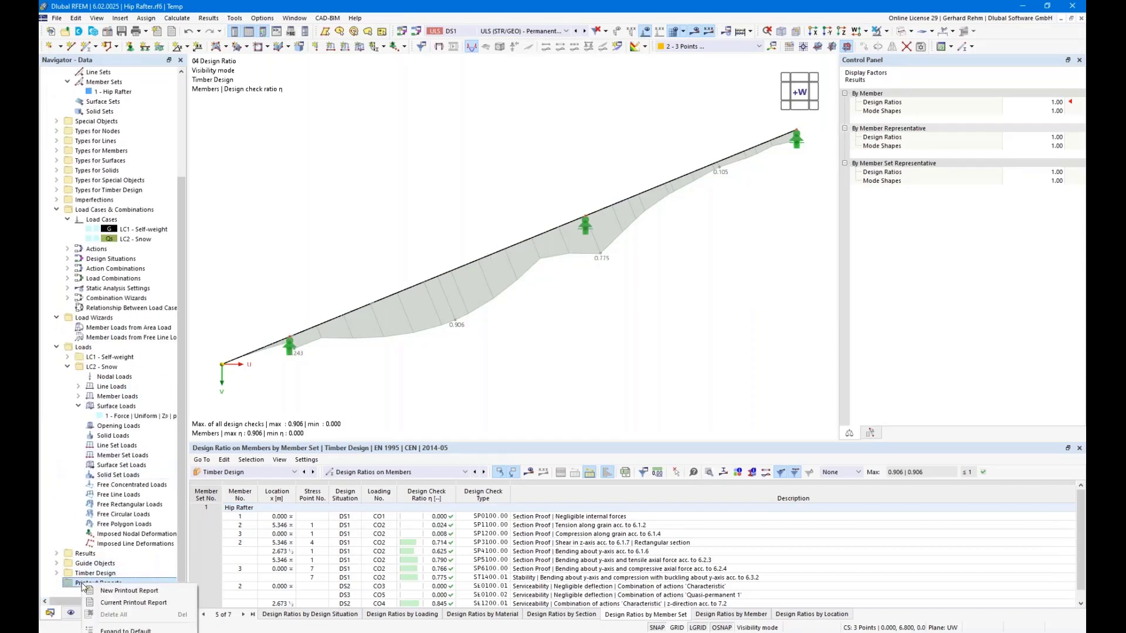
pyautogui.click(105, 604)
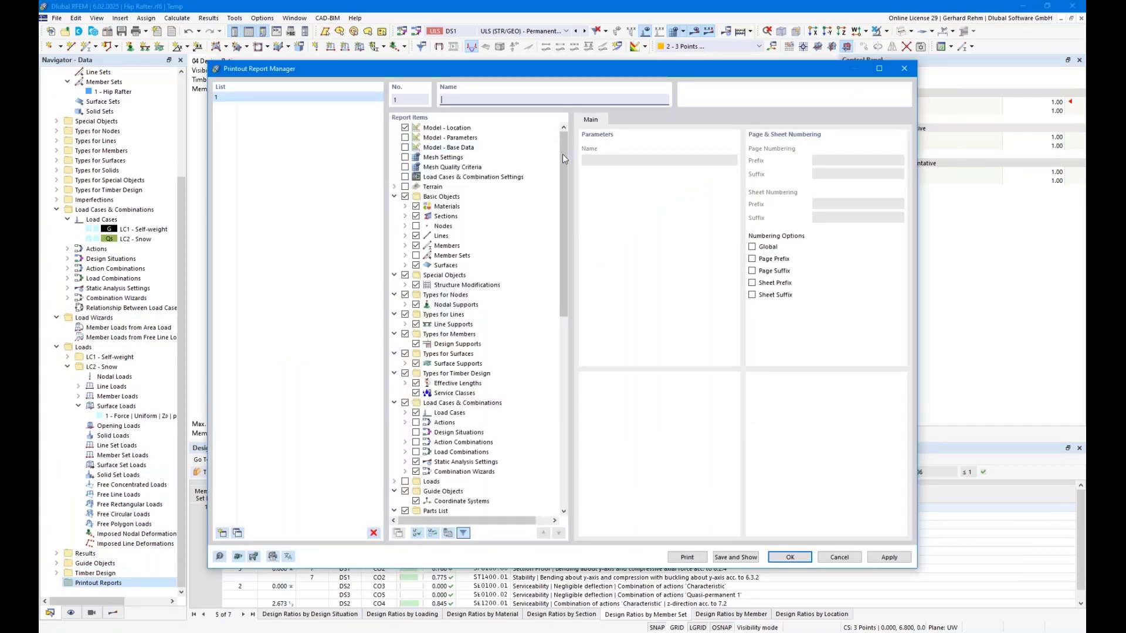
pyautogui.moveTo(564, 154); pyautogui.dragTo(532, 96)
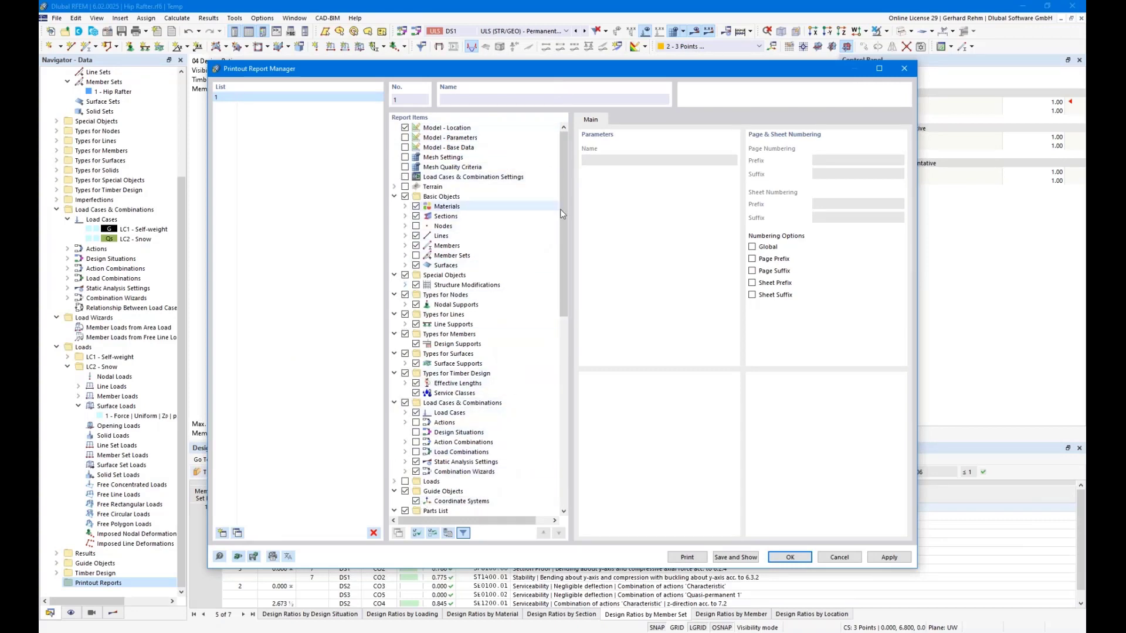
pyautogui.moveTo(566, 235); pyautogui.dragTo(556, 188)
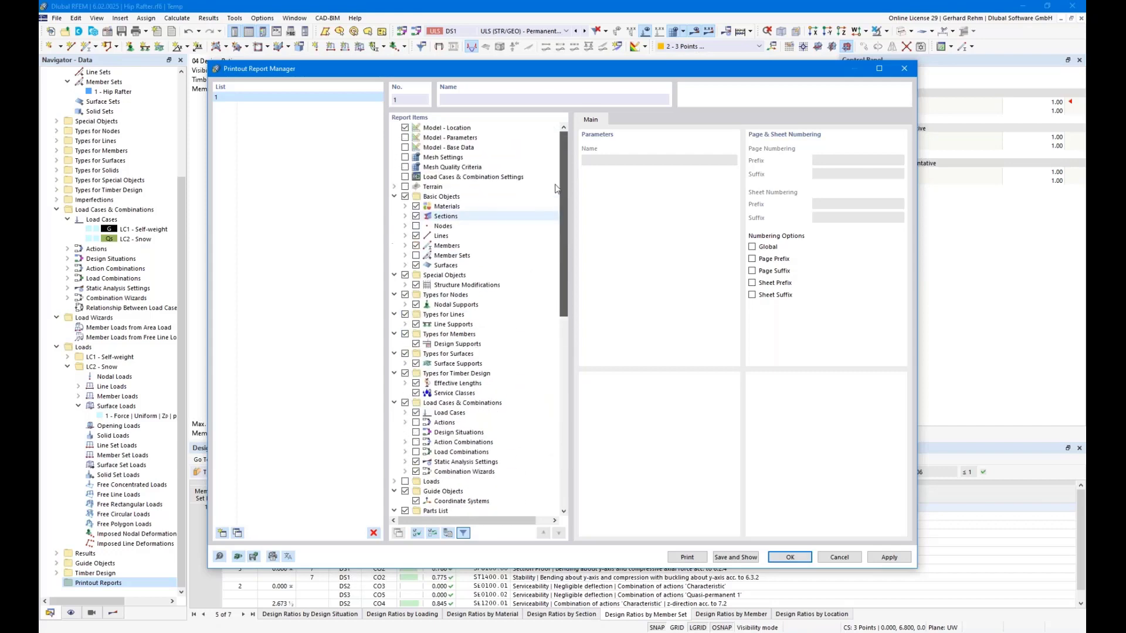
pyautogui.click(737, 558)
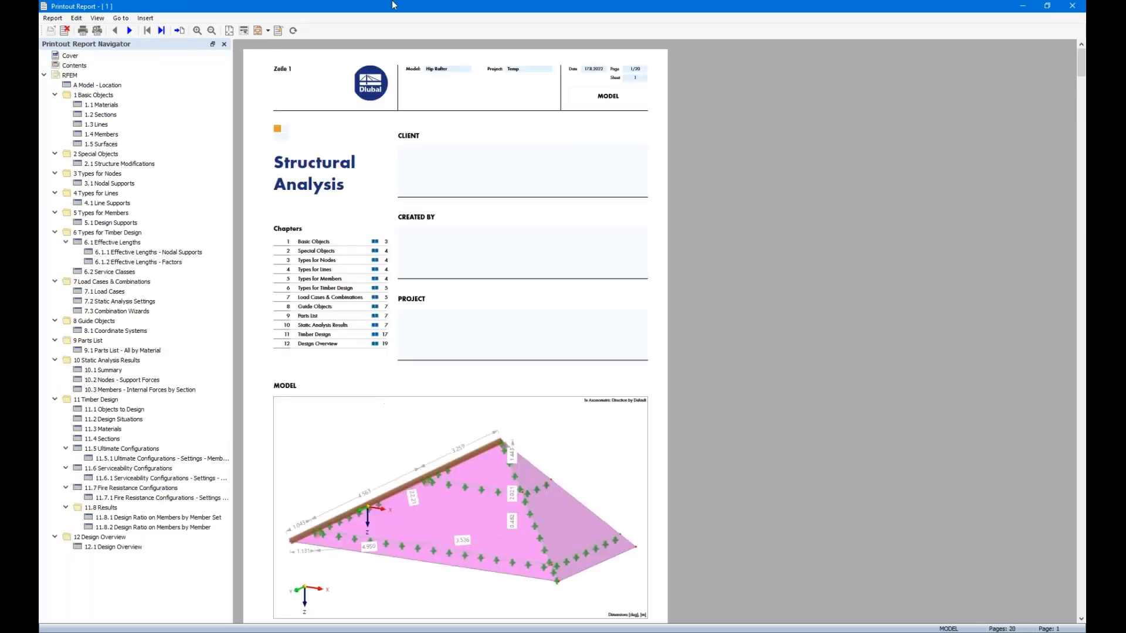
pyautogui.moveTo(392, 15); pyautogui.dragTo(770, 91)
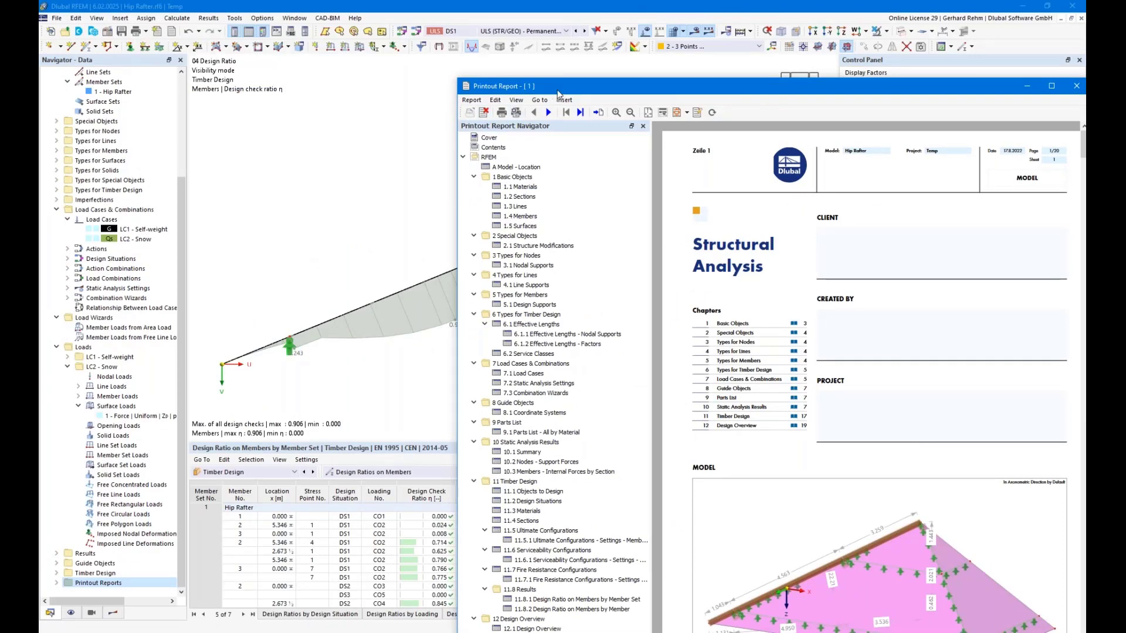
pyautogui.moveTo(562, 92); pyautogui.dragTo(467, 1)
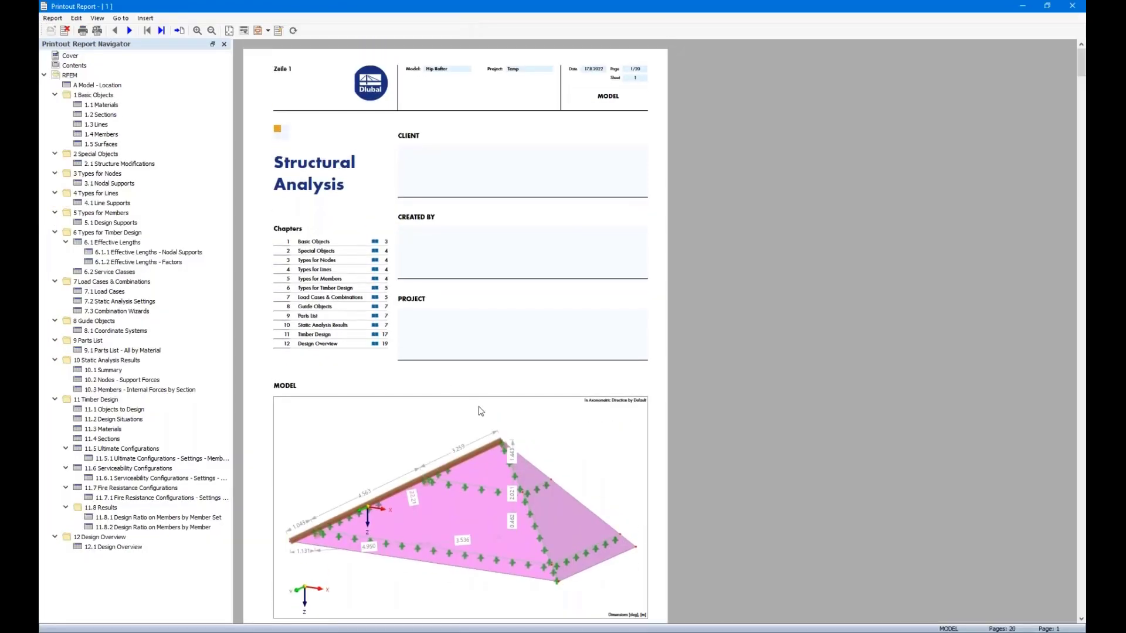
# - Edit the model picture on the report's cover page by rotating the model in 3D and fitting the picture frame closely around it
pyautogui.scroll(-3, 479, 407)
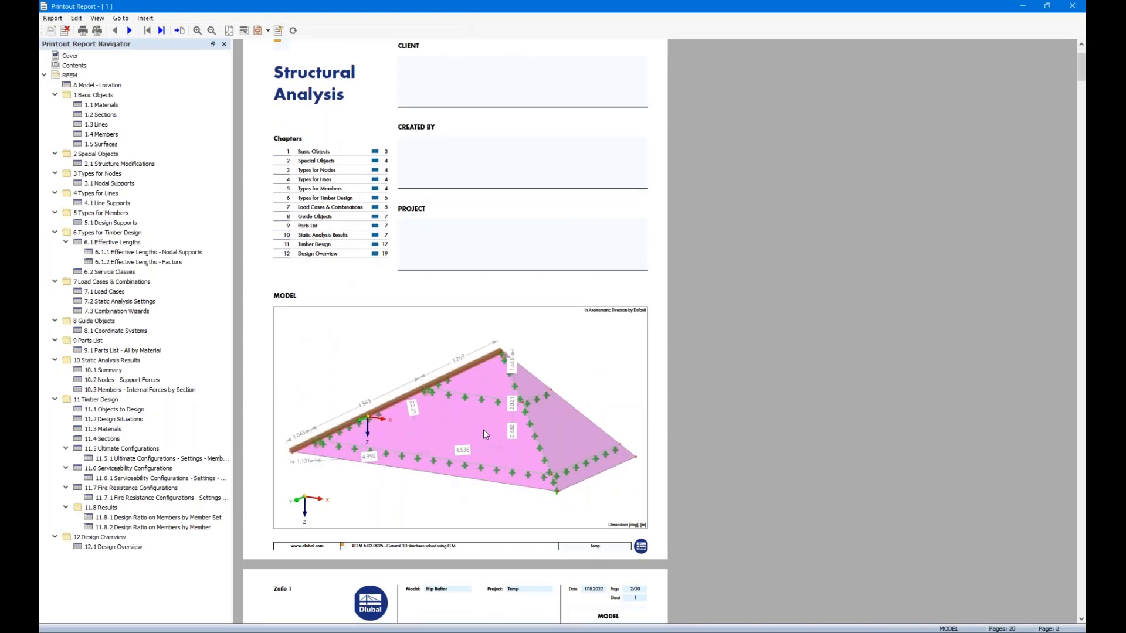
pyautogui.scroll(-2, 483, 432)
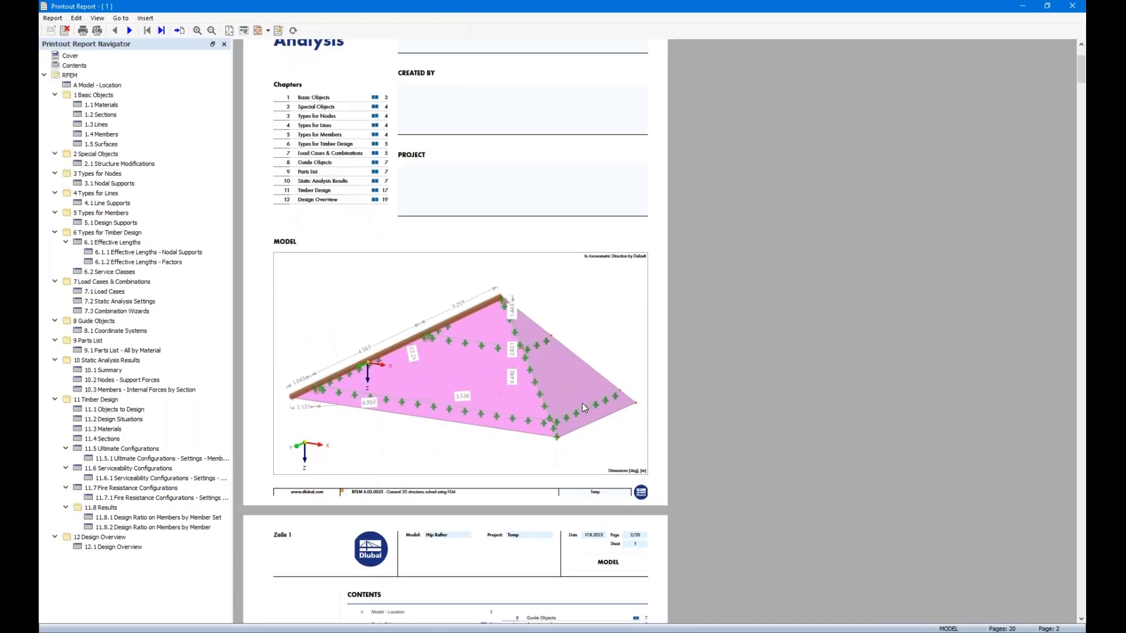
pyautogui.rightClick(448, 353)
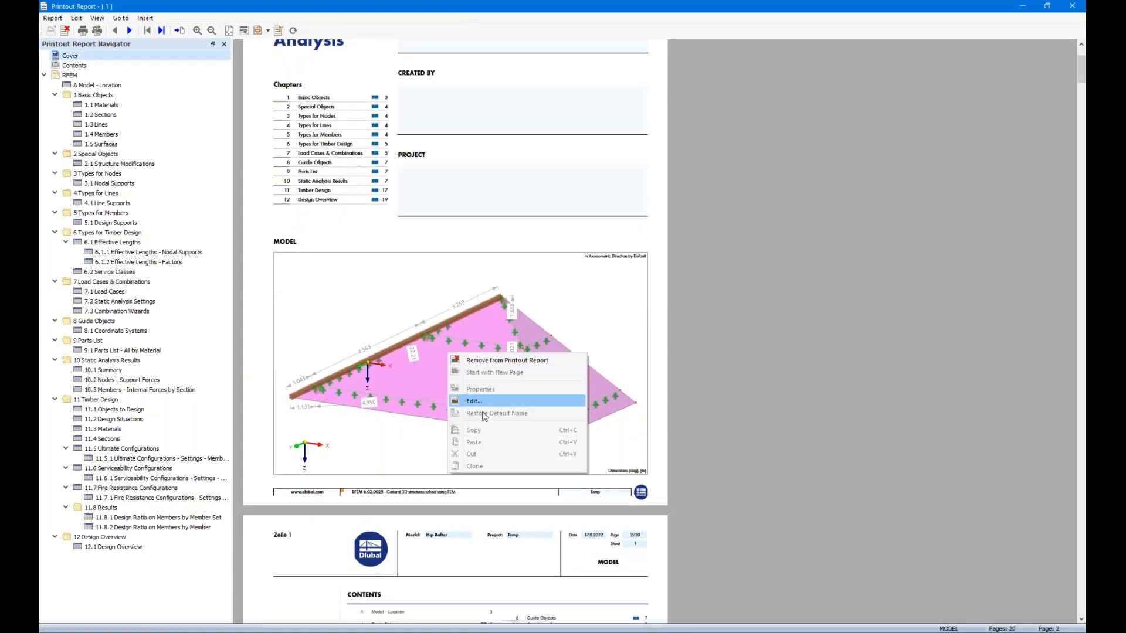
pyautogui.click(475, 401)
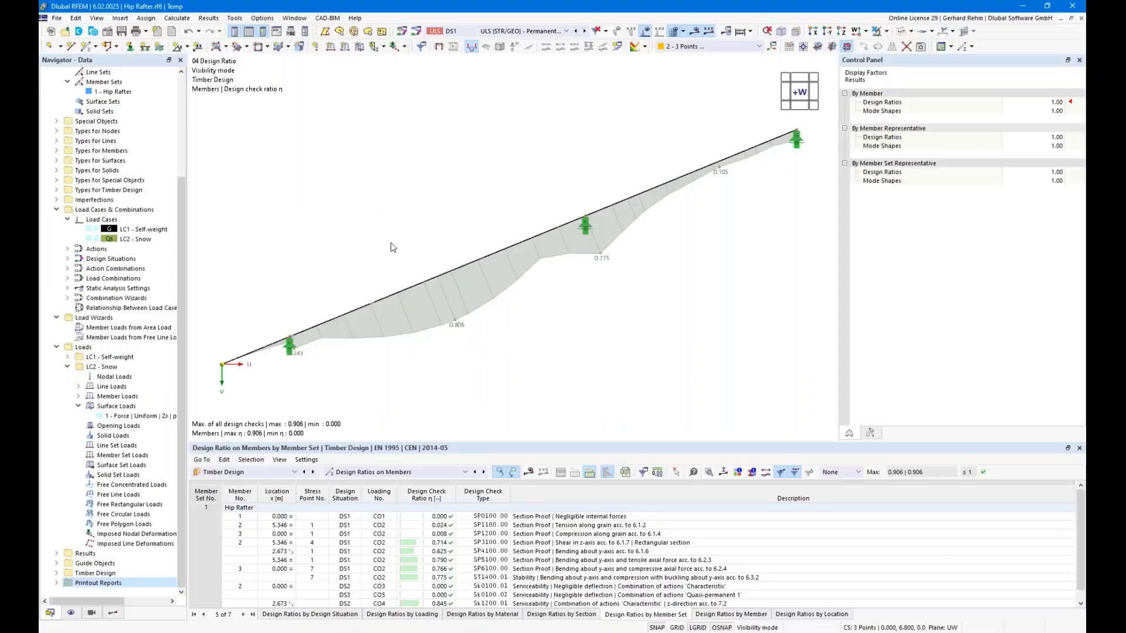
pyautogui.click(594, 419)
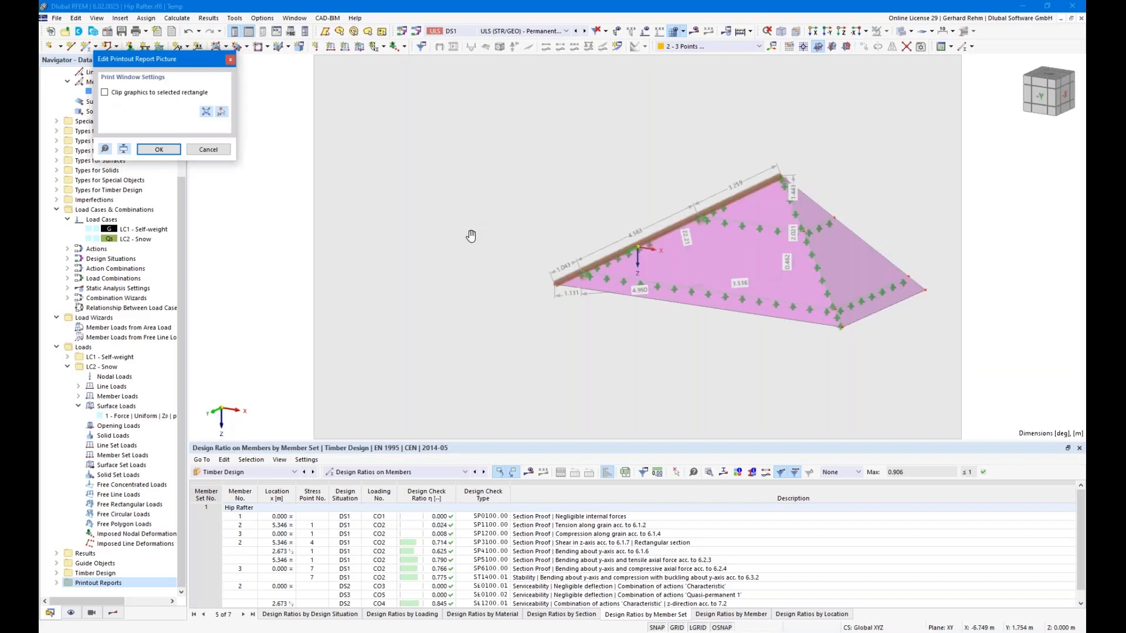
pyautogui.scroll(-2, 471, 236)
pyautogui.keyDown('ctrl'); pyautogui.moveTo(457, 248); pyautogui.dragTo(567, 268, button='middle'); pyautogui.keyUp('ctrl')
pyautogui.moveTo(566, 267); pyautogui.dragTo(574, 299)
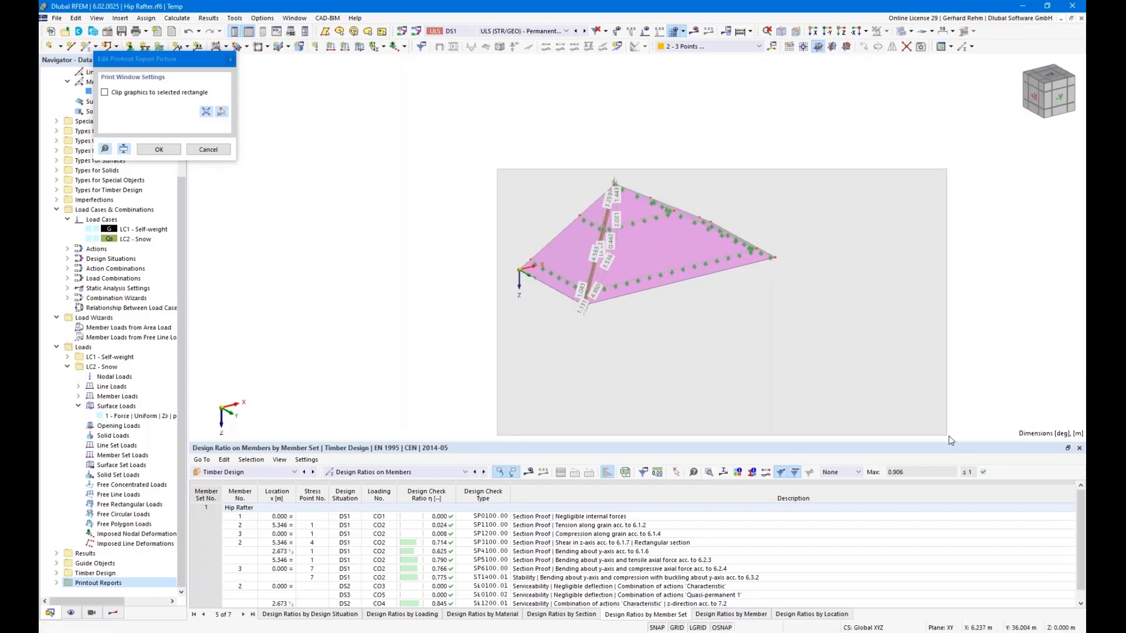
pyautogui.moveTo(947, 435); pyautogui.dragTo(796, 326)
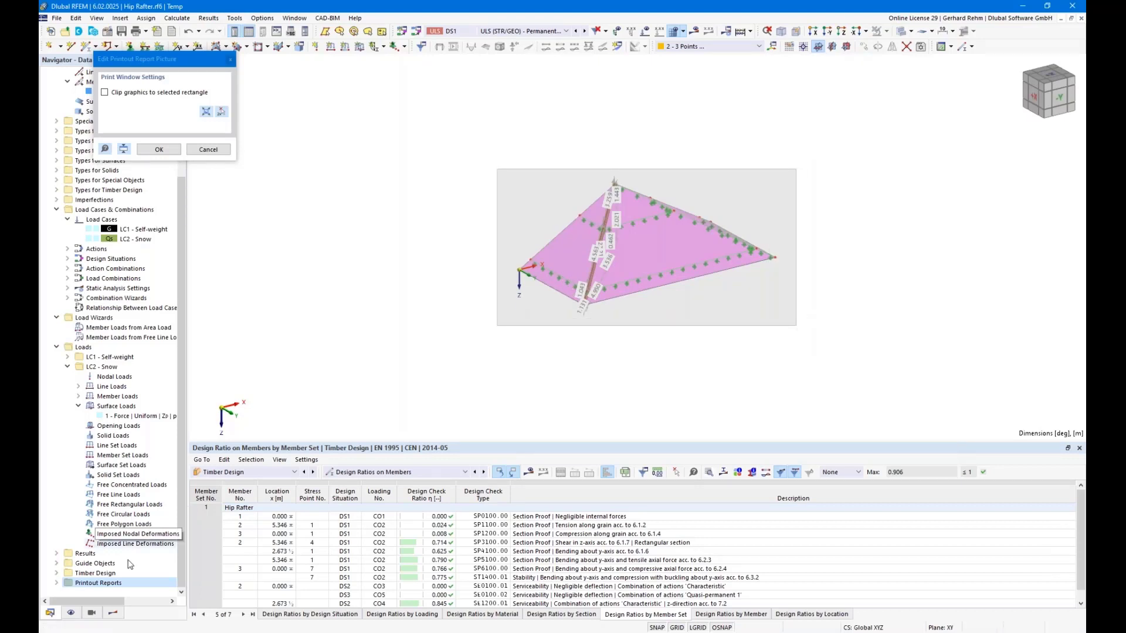
# - Hide the dimensions in the cover picture and apply the edited picture to the printout report
pyautogui.click(71, 613)
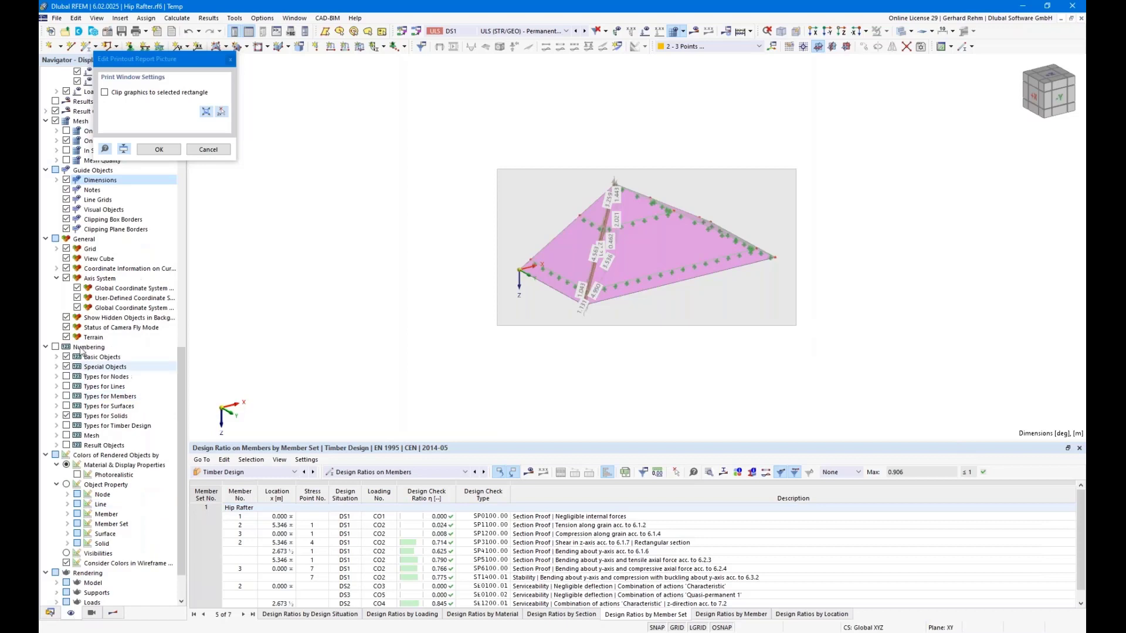
pyautogui.click(67, 181)
pyautogui.click(159, 150)
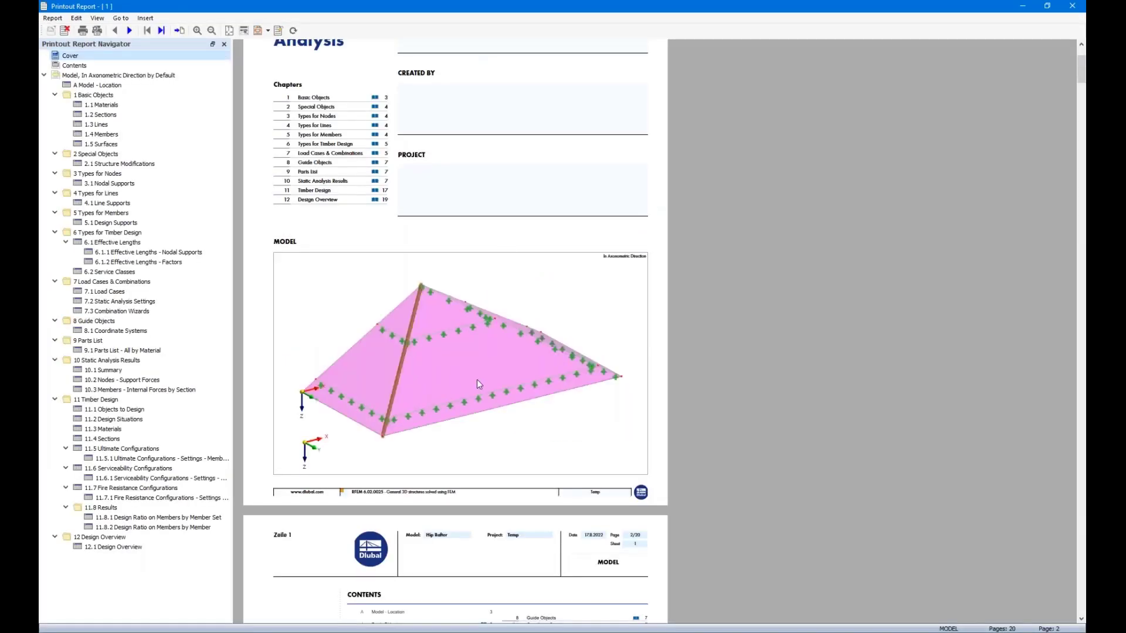
# - Look through the first report pages and arrange the printout report and the RFEM window side by side, with the full page width visible
pyautogui.scroll(-5, 476, 378)
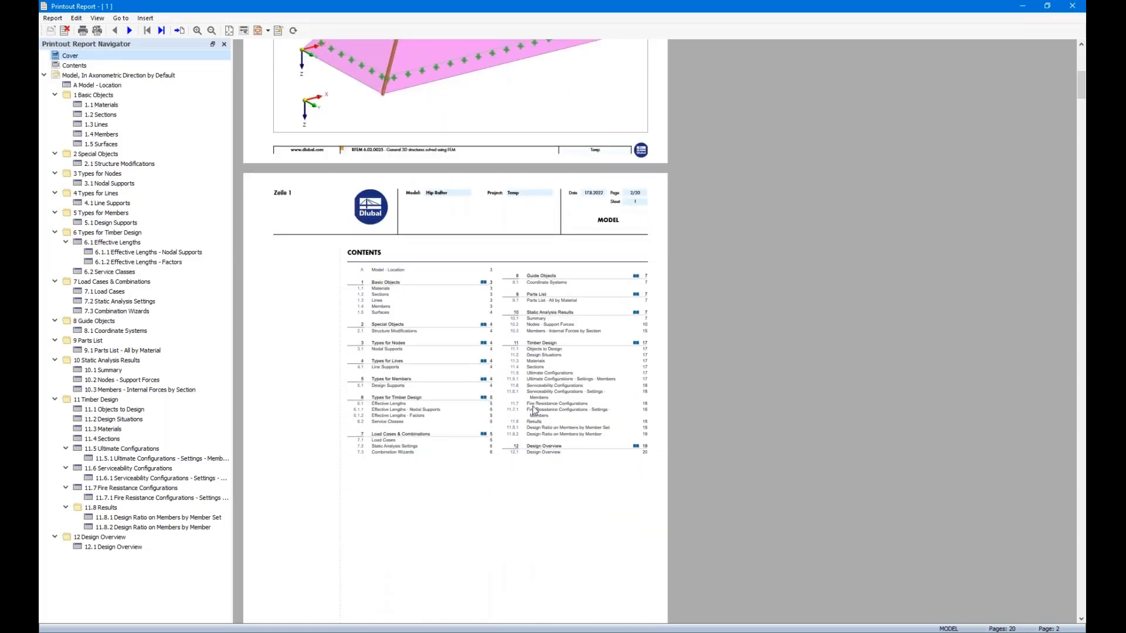
pyautogui.scroll(-3, 535, 410)
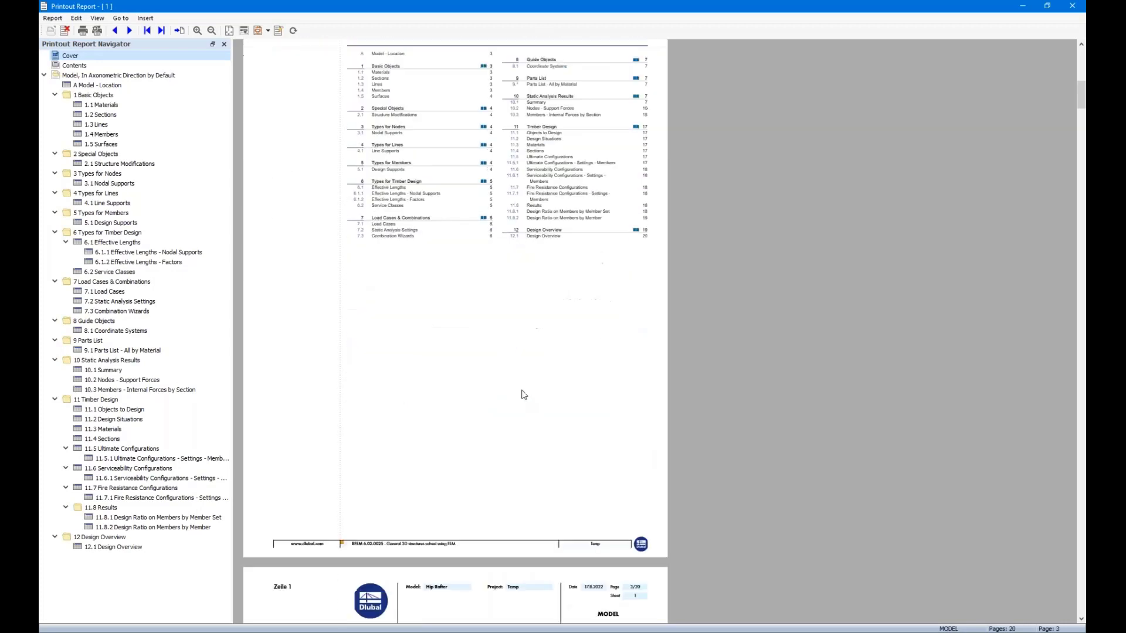
pyautogui.scroll(-4, 524, 394)
pyautogui.scroll(-1, 521, 394)
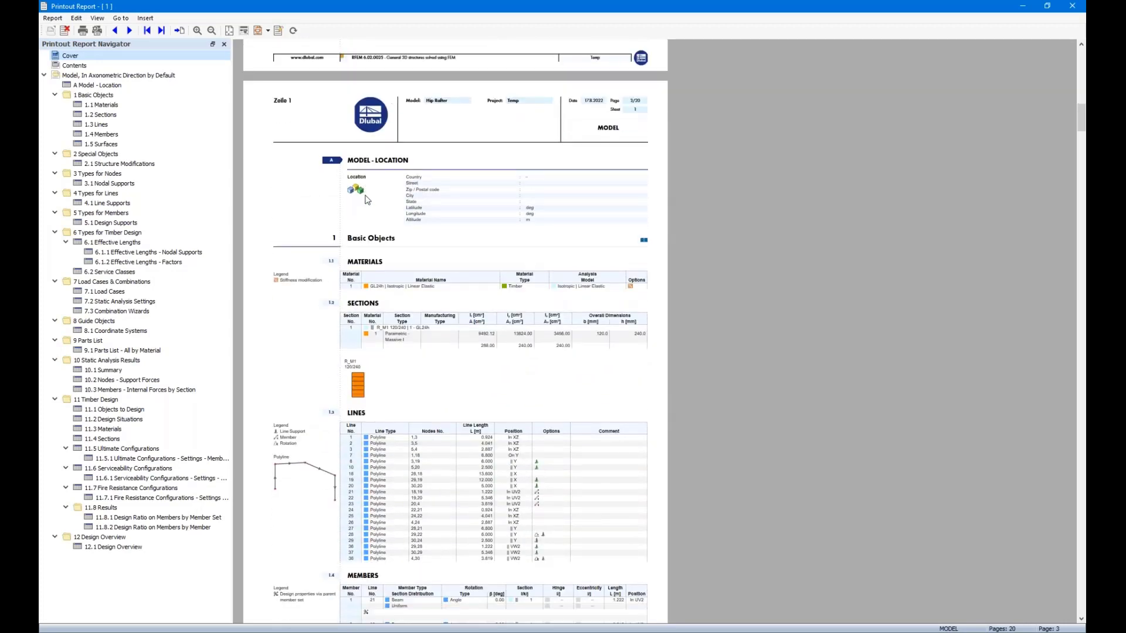
pyautogui.moveTo(317, 11); pyautogui.dragTo(40, 107)
pyautogui.click(691, 174)
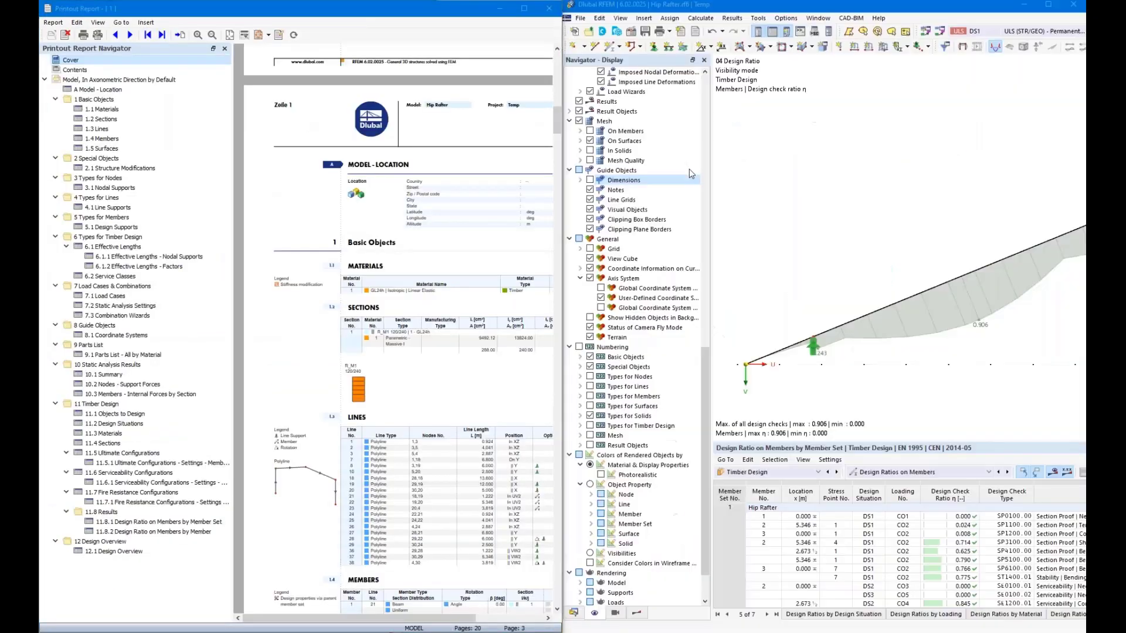
pyautogui.moveTo(638, 189); pyautogui.dragTo(796, 190)
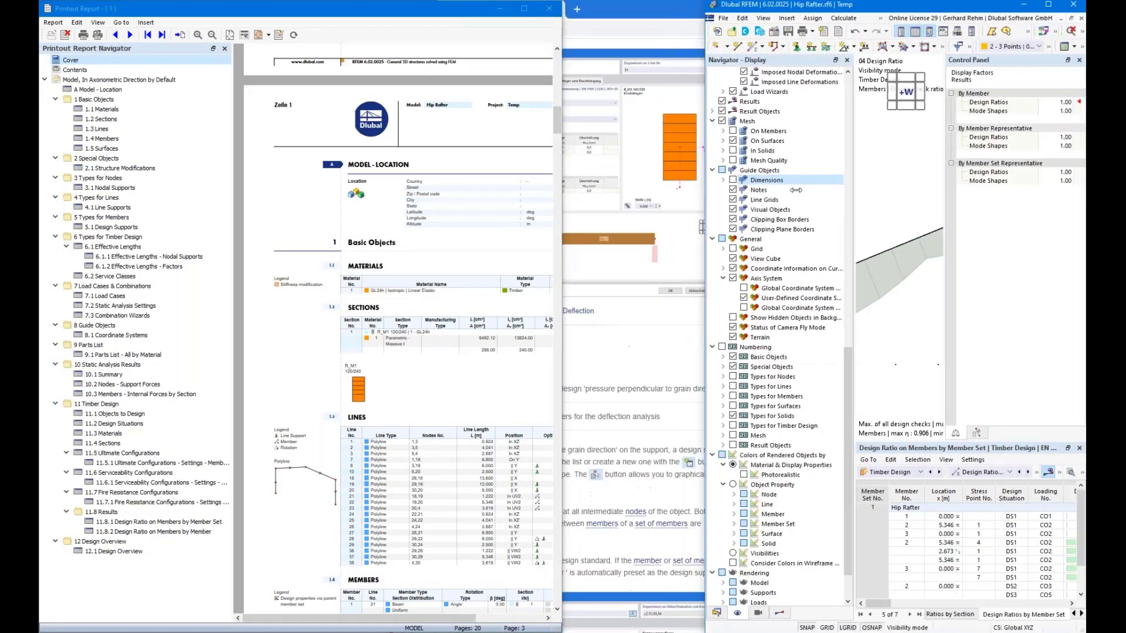
pyautogui.moveTo(710, 203); pyautogui.dragTo(706, 203)
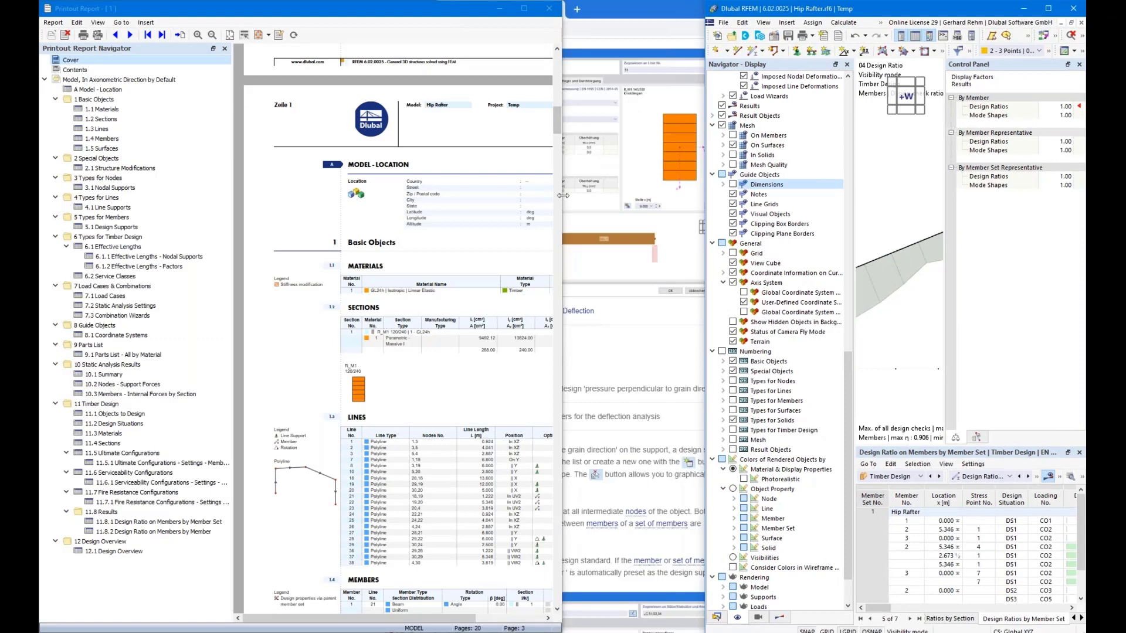
pyautogui.moveTo(563, 196); pyautogui.dragTo(704, 197)
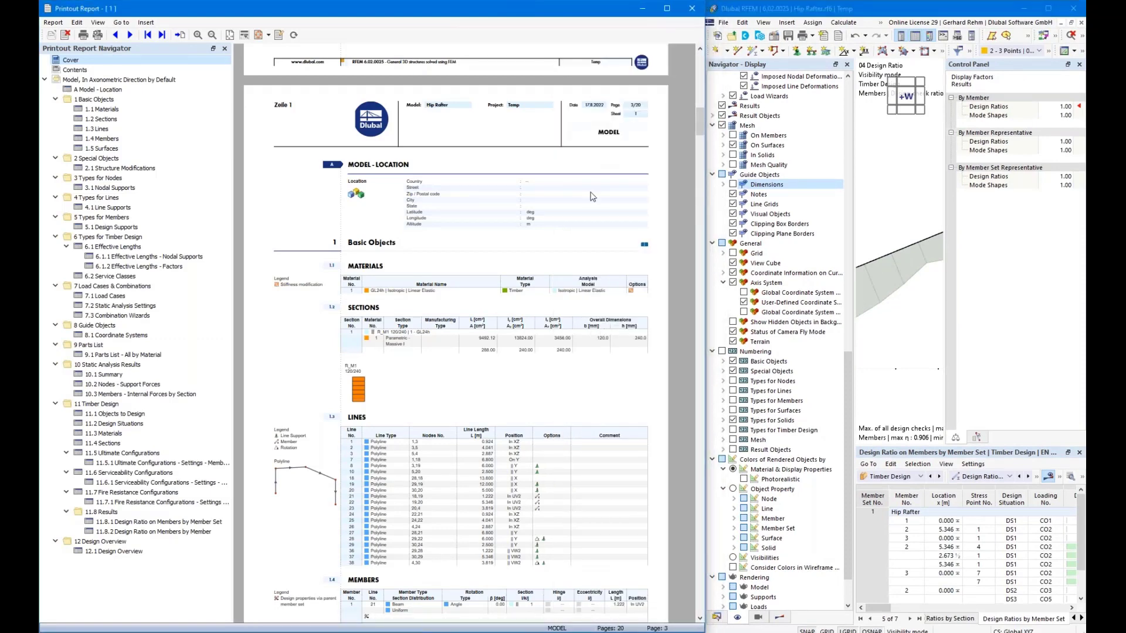
# - Open the Printout Report Manager and place it beside the report pages
pyautogui.click(279, 36)
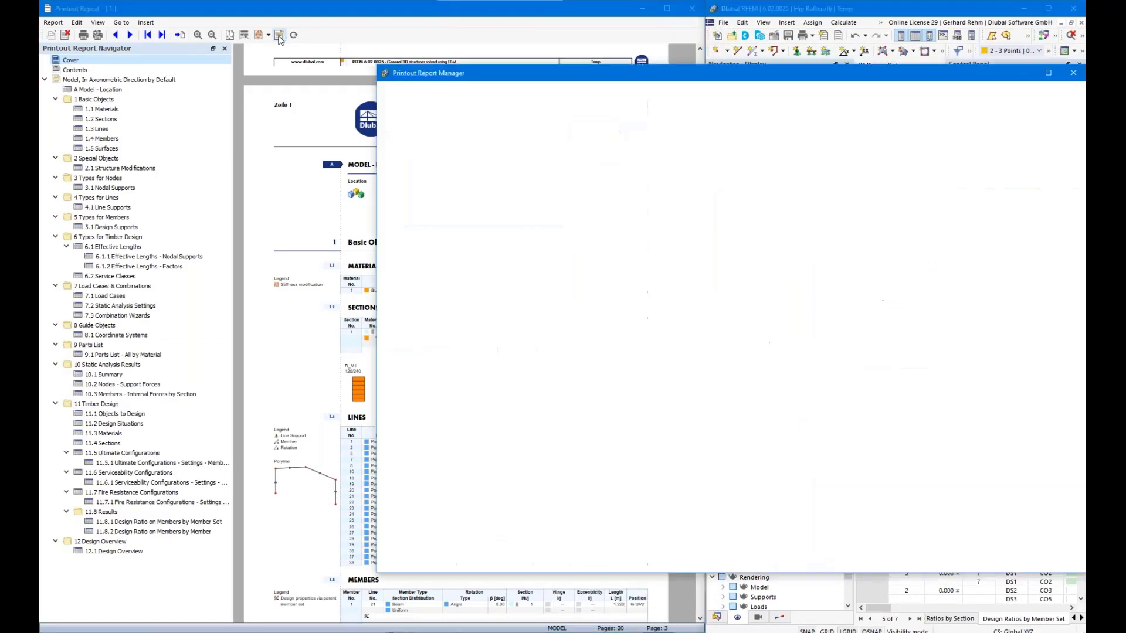
pyautogui.moveTo(504, 74); pyautogui.dragTo(551, 84)
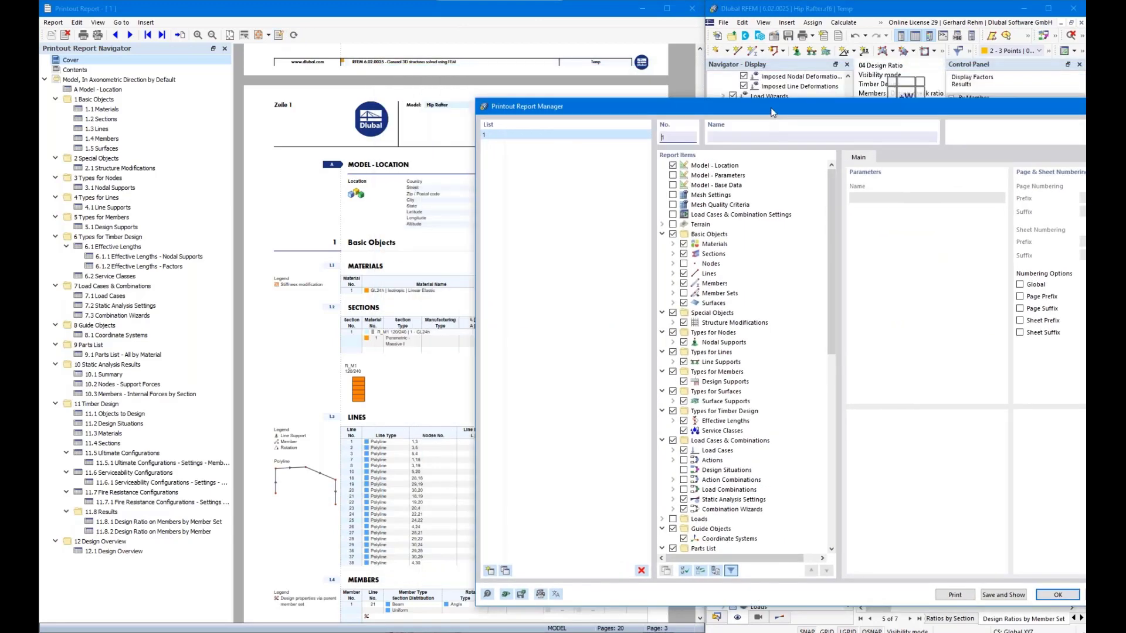
pyautogui.moveTo(794, 85); pyautogui.dragTo(823, 37)
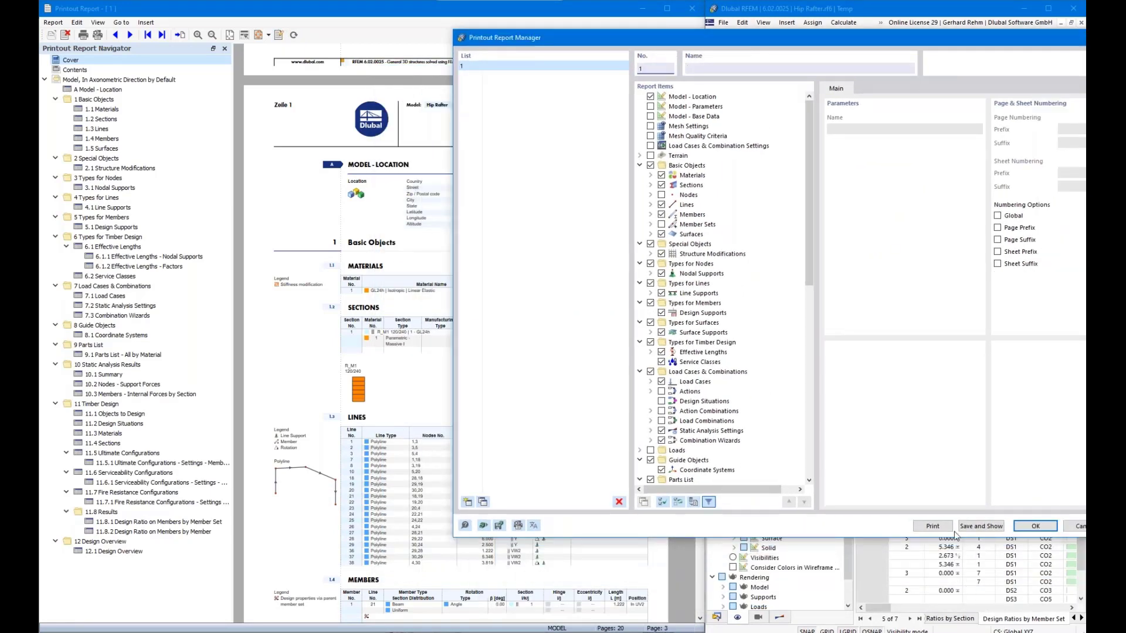
pyautogui.moveTo(663, 39); pyautogui.dragTo(880, 91)
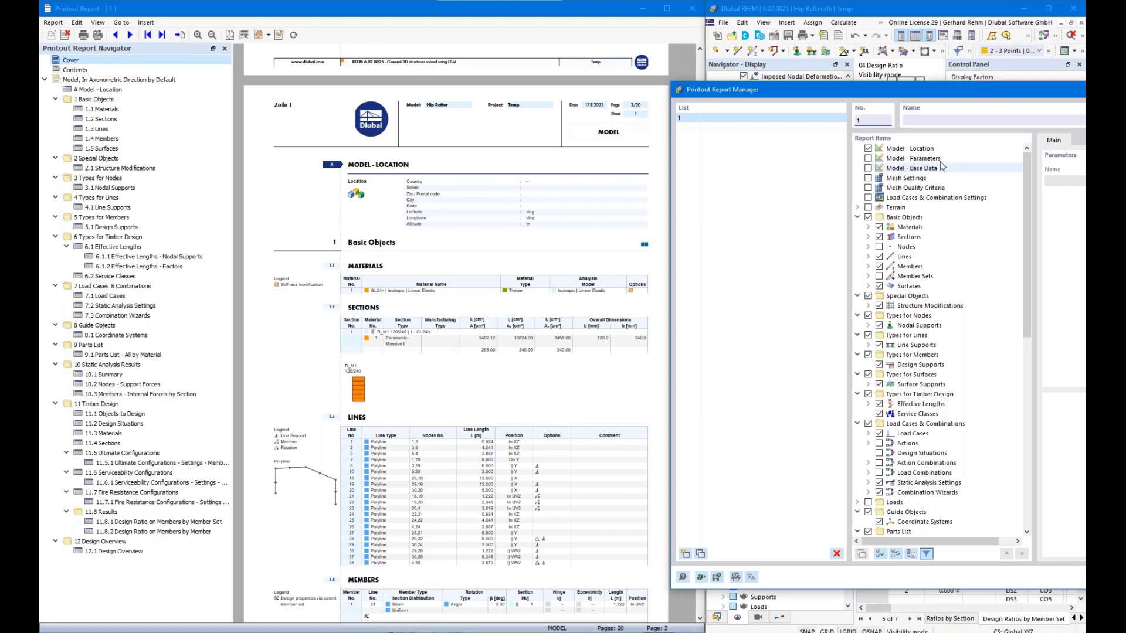
# - Exclude Model - Location from the report items and check the sub-items available under Materials
pyautogui.click(868, 150)
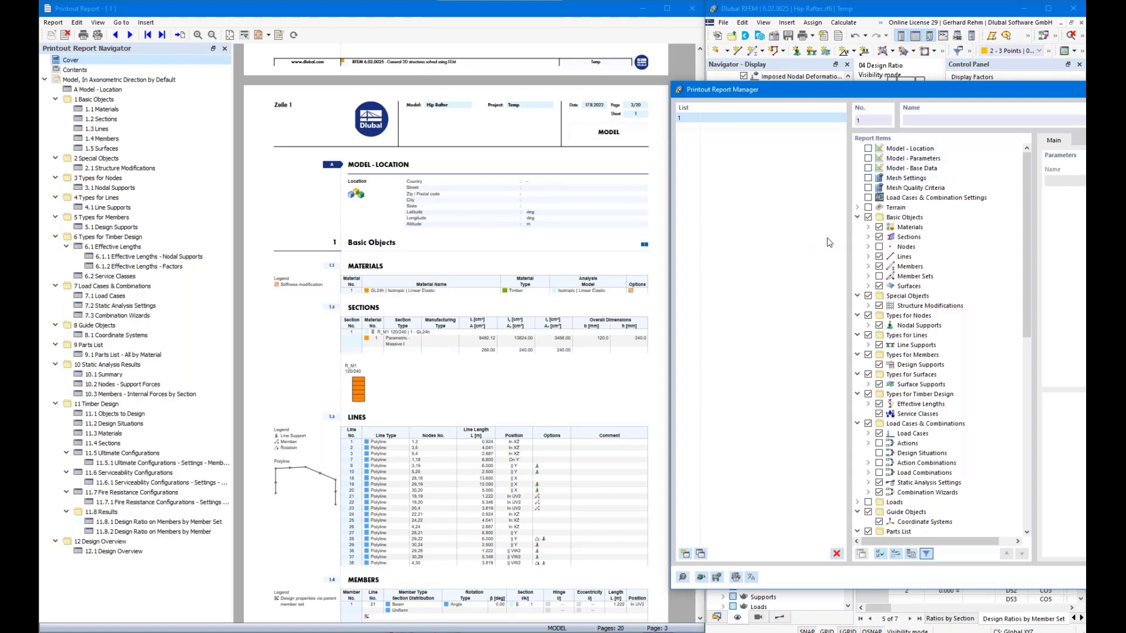
pyautogui.click(868, 228)
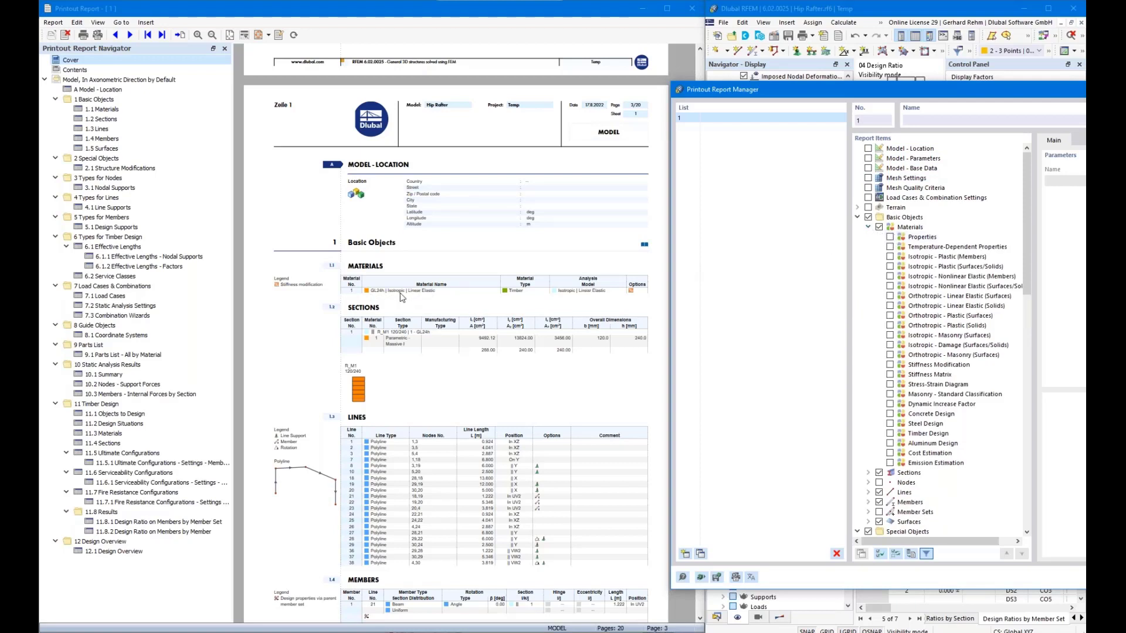
pyautogui.click(869, 227)
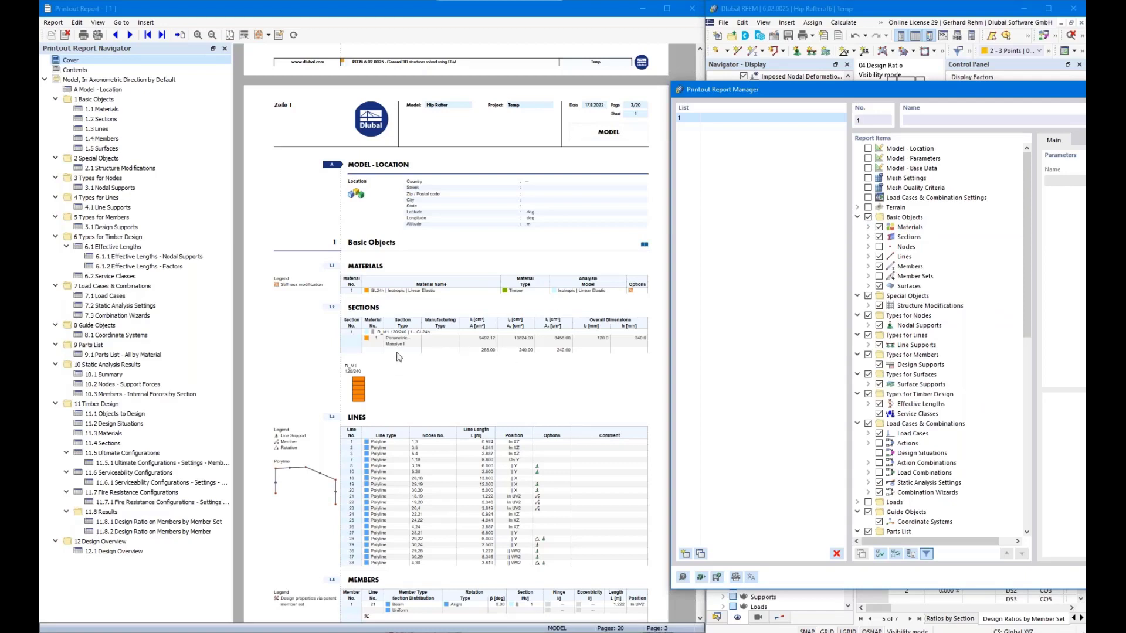
# - Exclude Lines, Members and Surfaces under Basic Objects and the whole Special Objects chapter from the report
pyautogui.scroll(-1, 400, 355)
pyautogui.scroll(-1, 416, 302)
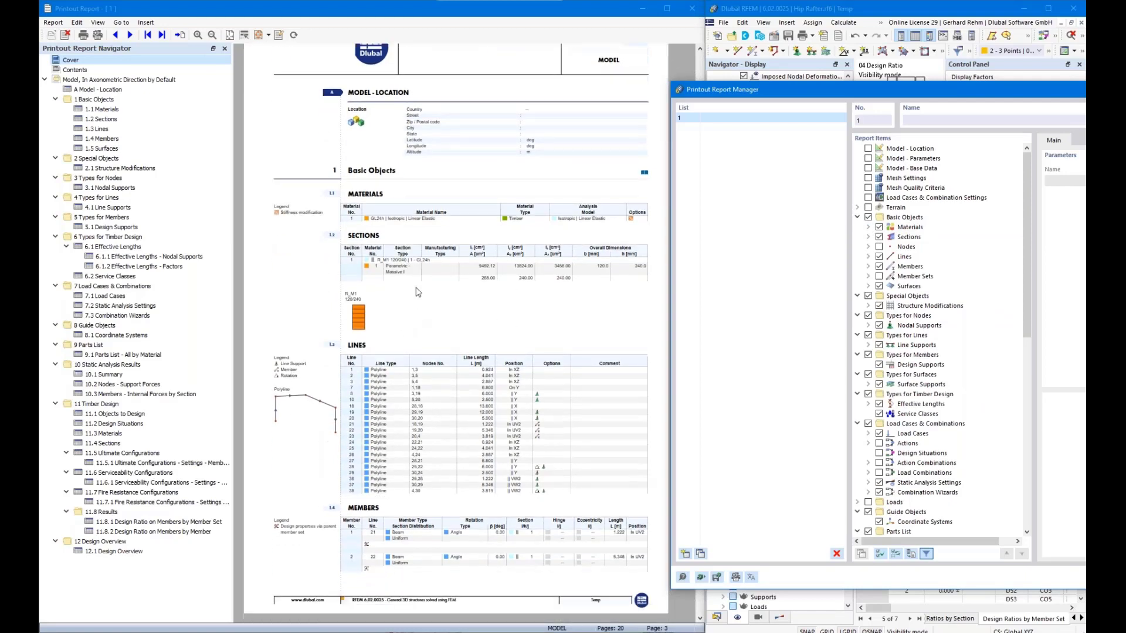
pyautogui.scroll(-3, 415, 269)
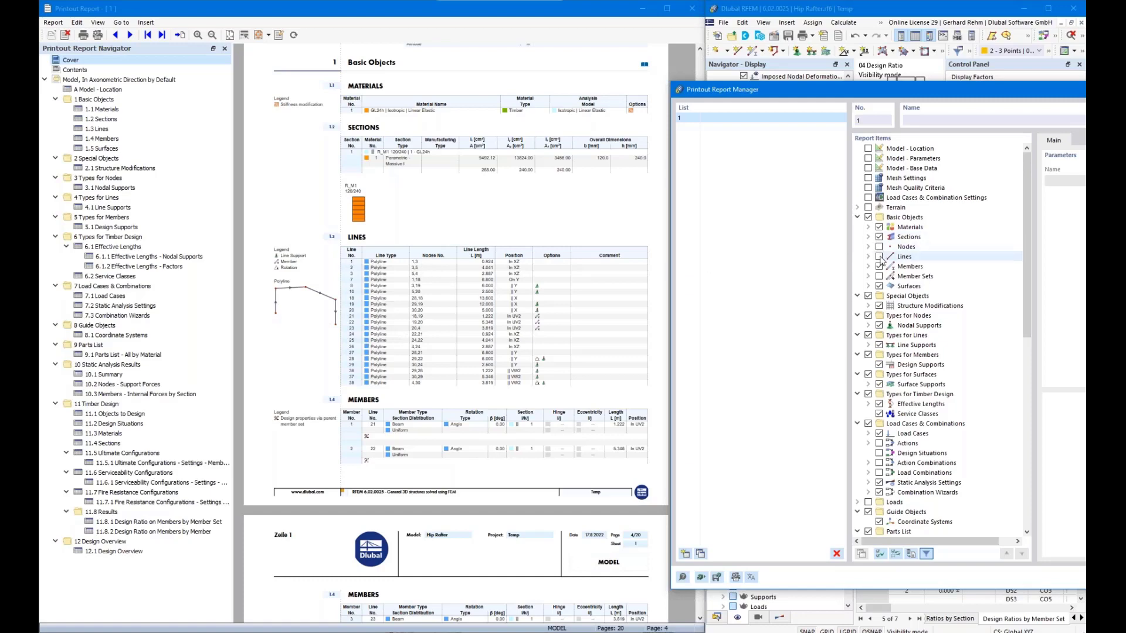
pyautogui.scroll(-4, 446, 305)
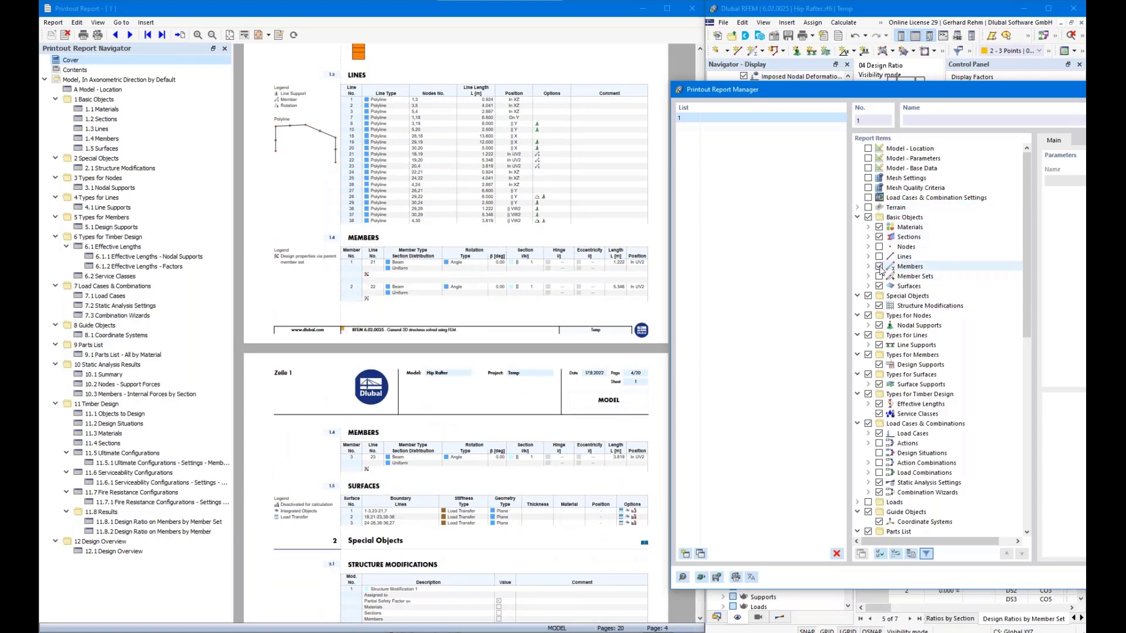
pyautogui.scroll(-4, 375, 350)
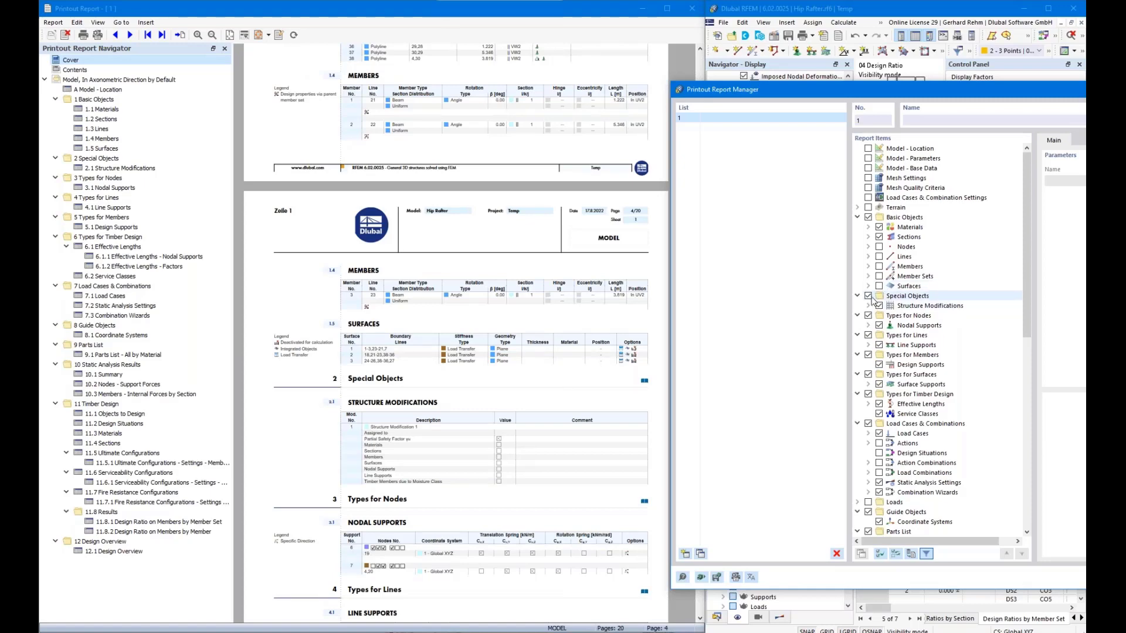
pyautogui.click(869, 296)
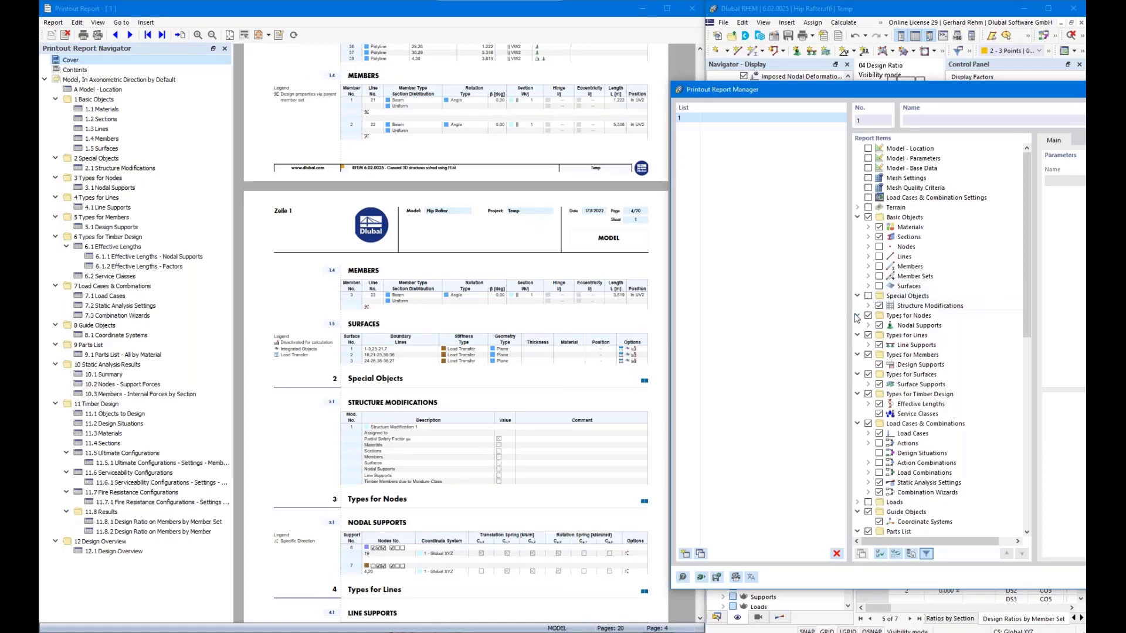
# - Check the sub-items of Nodal Supports, and exclude Types for Lines, Types for Members and Types for Surfaces from the report
pyautogui.scroll(-3, 491, 292)
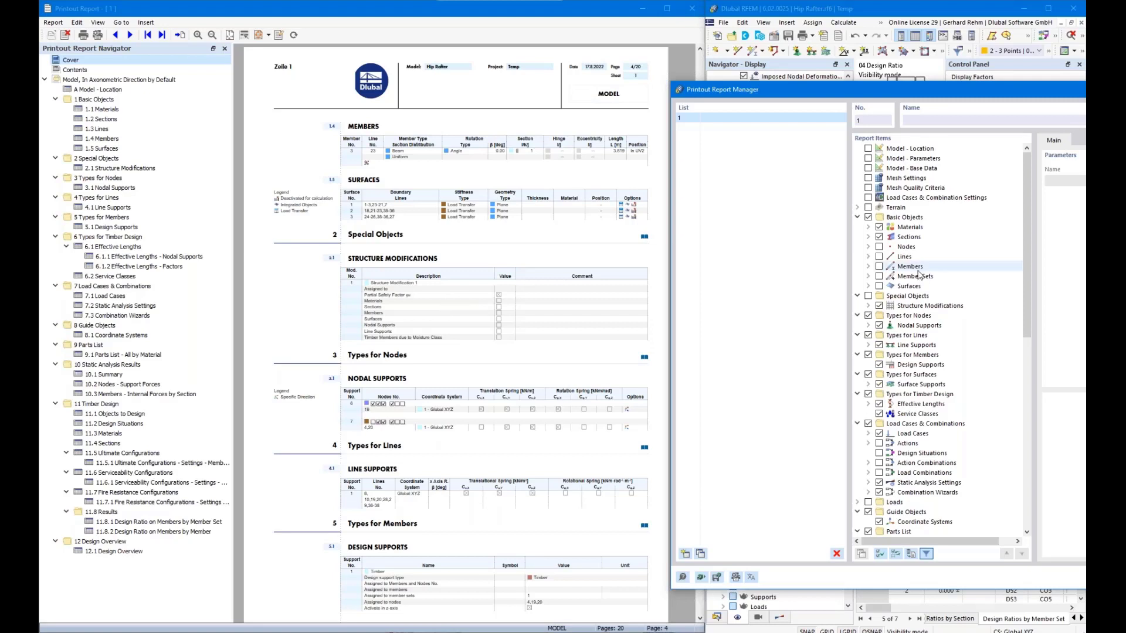
pyautogui.click(868, 326)
pyautogui.scroll(-2, 876, 352)
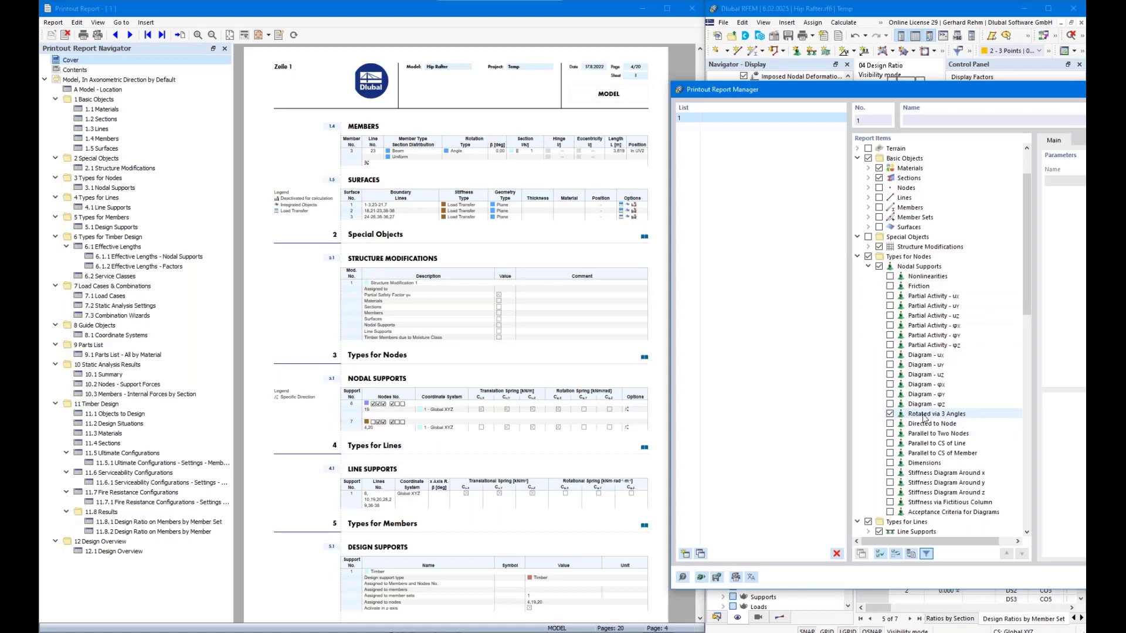
pyautogui.click(868, 267)
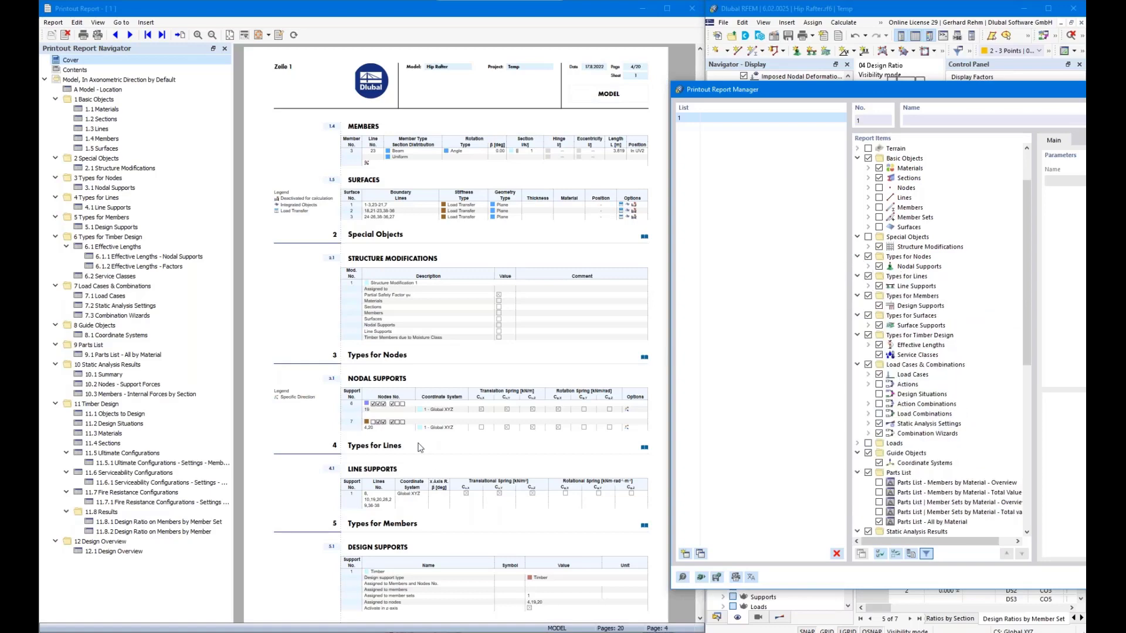
pyautogui.scroll(-3, 420, 448)
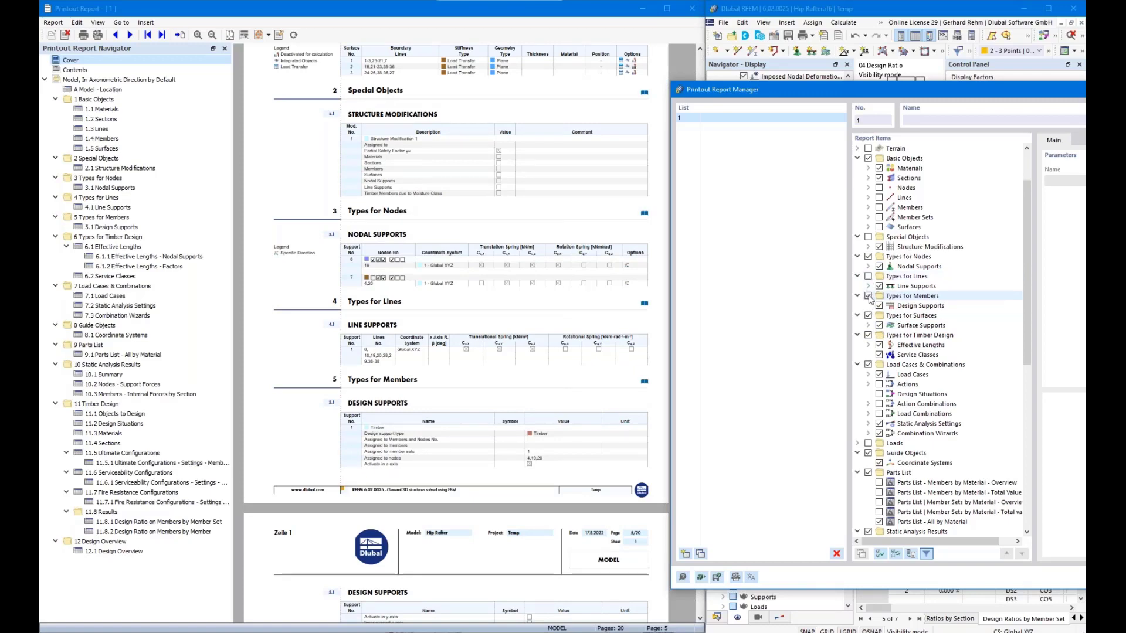
pyautogui.scroll(-5, 398, 423)
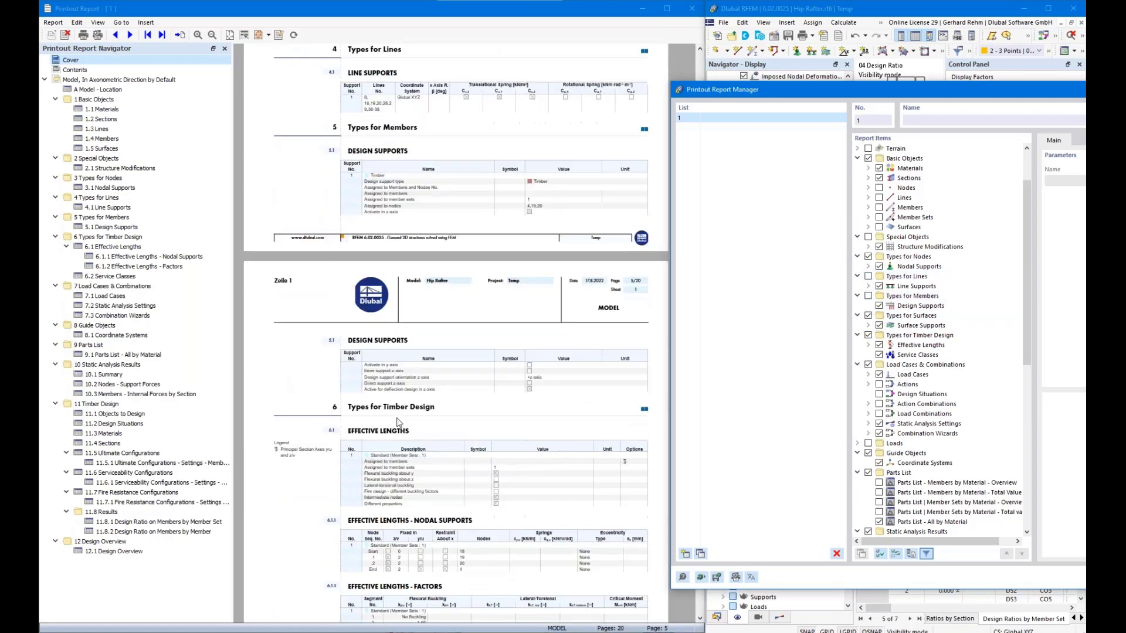
pyautogui.click(868, 315)
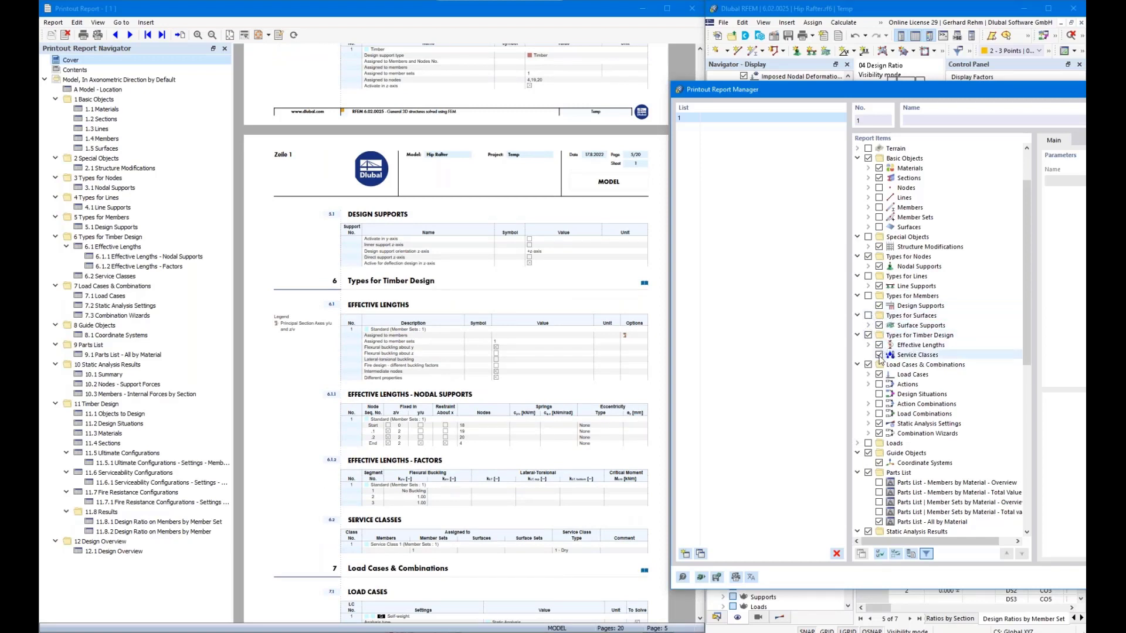
# - Review the options of the Load Cases item and add Design Situations and Load Combinations to the report
pyautogui.scroll(-1, 885, 365)
pyautogui.scroll(-1, 885, 365)
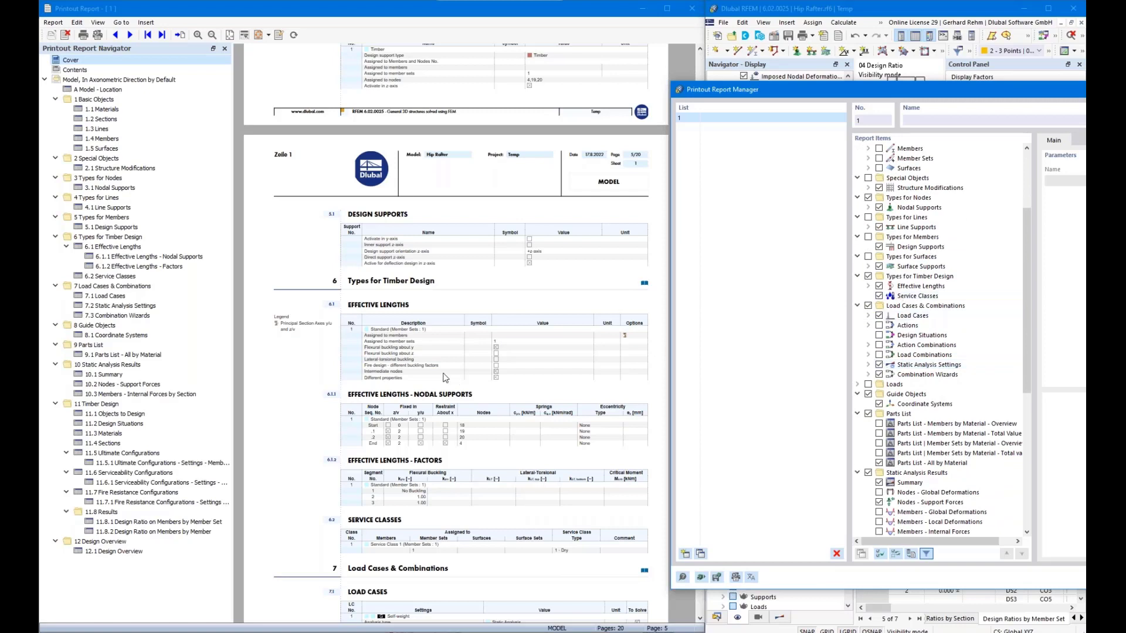
pyautogui.scroll(-1, 418, 394)
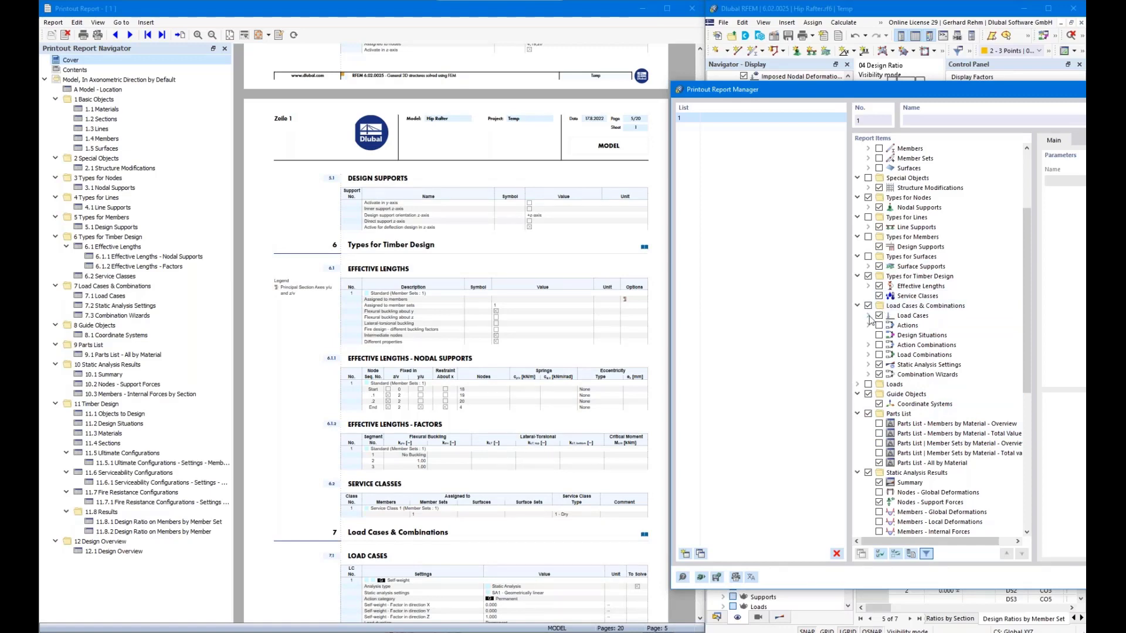
pyautogui.click(914, 316)
pyautogui.moveTo(887, 98); pyautogui.dragTo(777, 85)
pyautogui.scroll(-3, 393, 390)
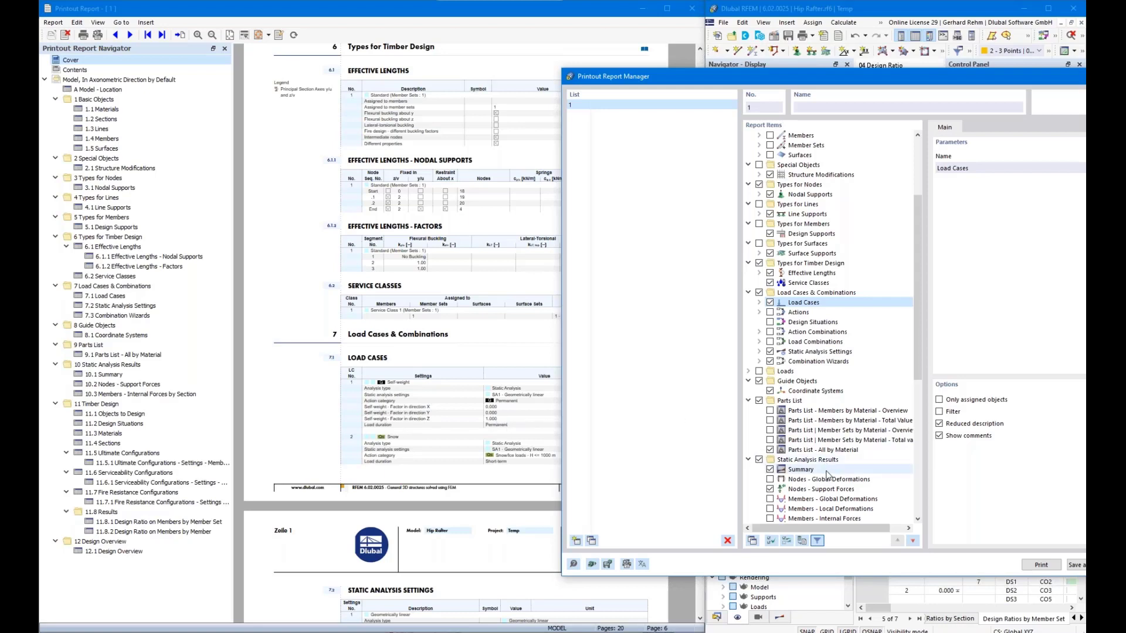
pyautogui.click(796, 324)
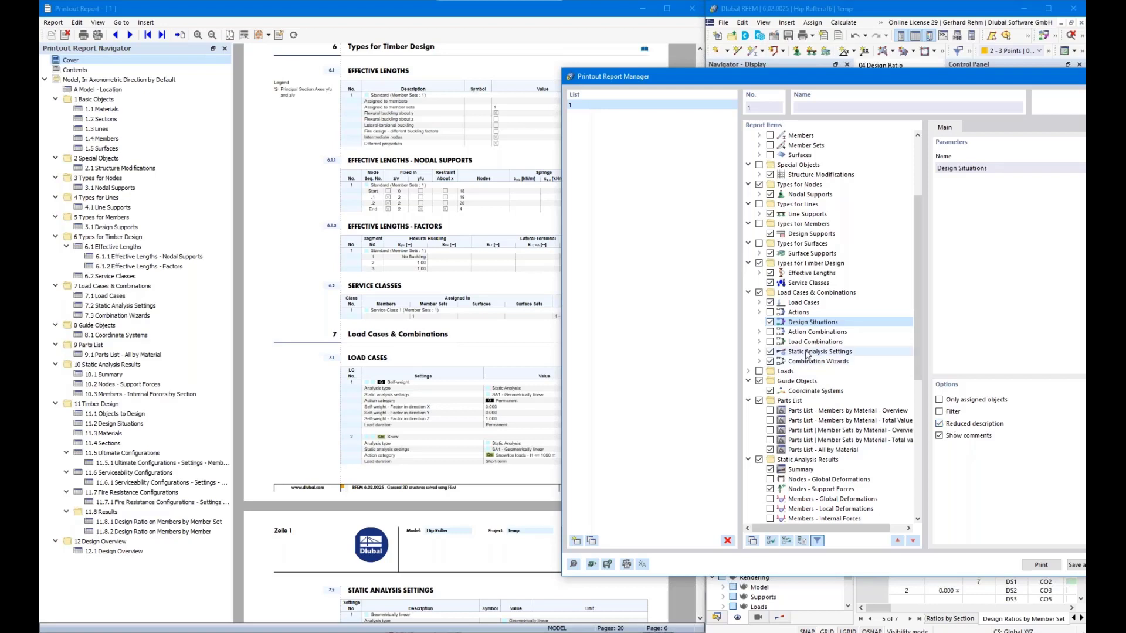
pyautogui.click(770, 341)
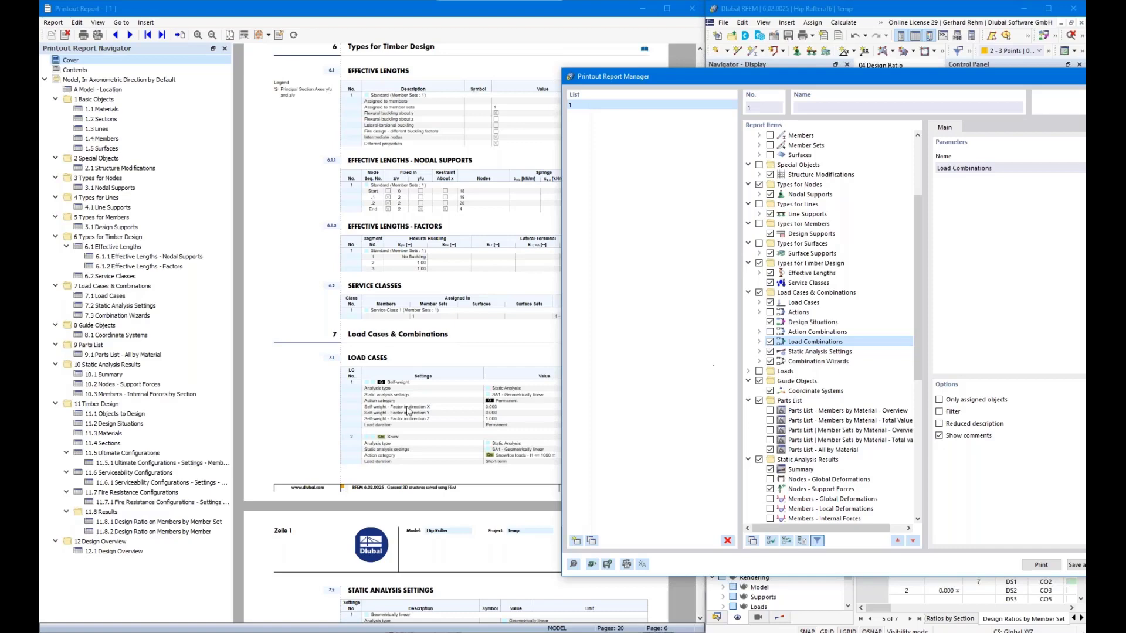
# - Activate the reduced description for the Load Combinations item and examine the report's Static Analysis Settings tables
pyautogui.scroll(-6, 447, 396)
pyautogui.scroll(-10, 439, 397)
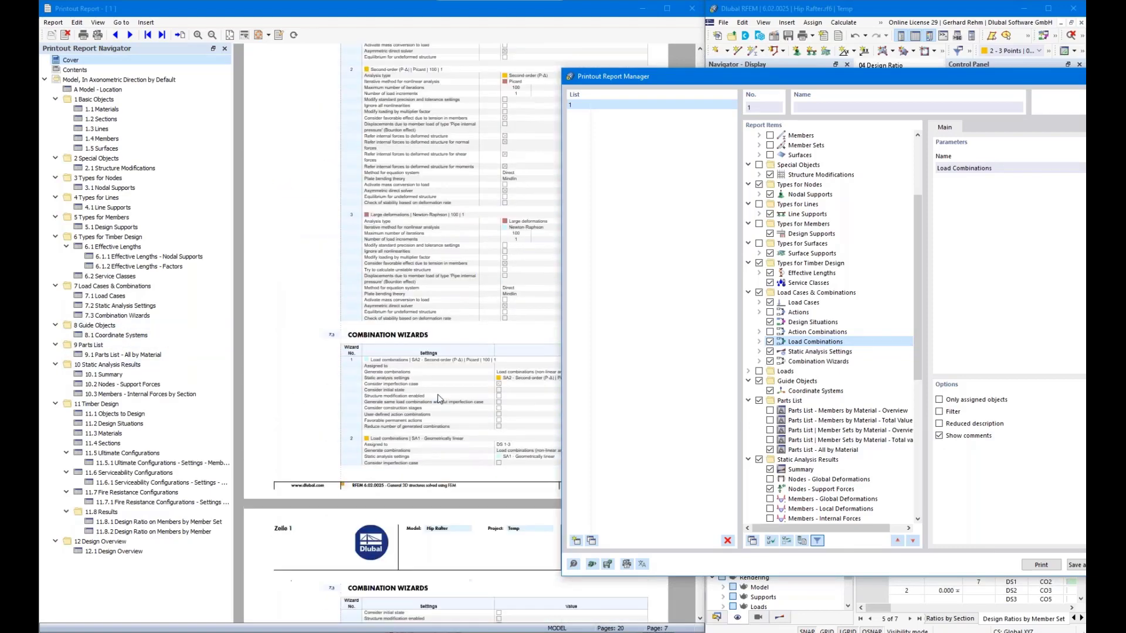
pyautogui.scroll(9, 433, 423)
pyautogui.scroll(5, 442, 451)
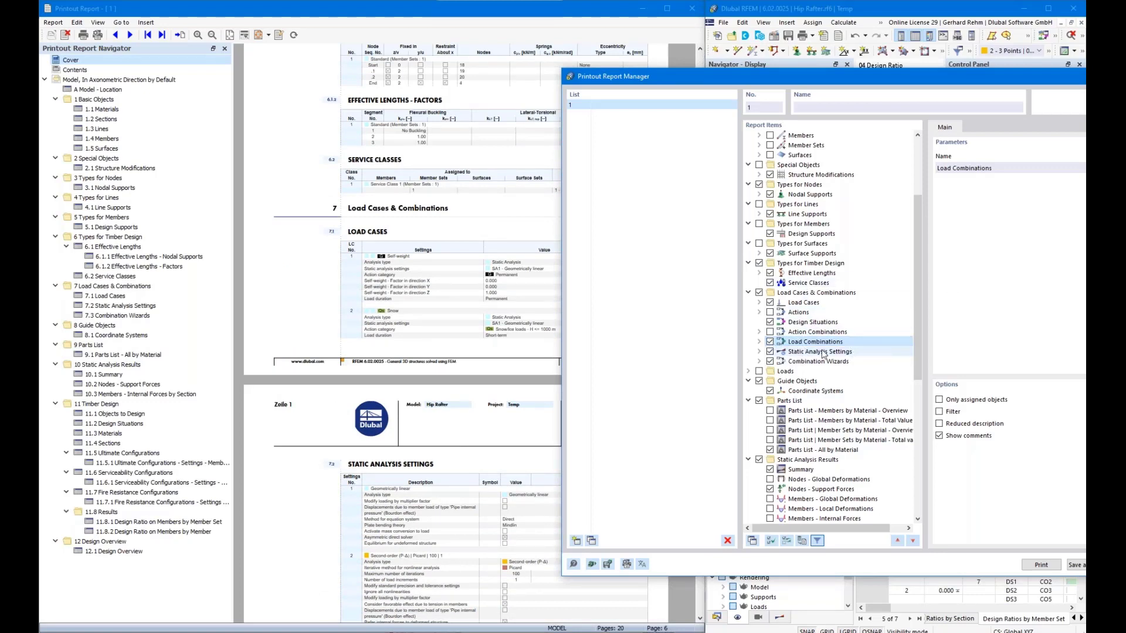
pyautogui.click(939, 424)
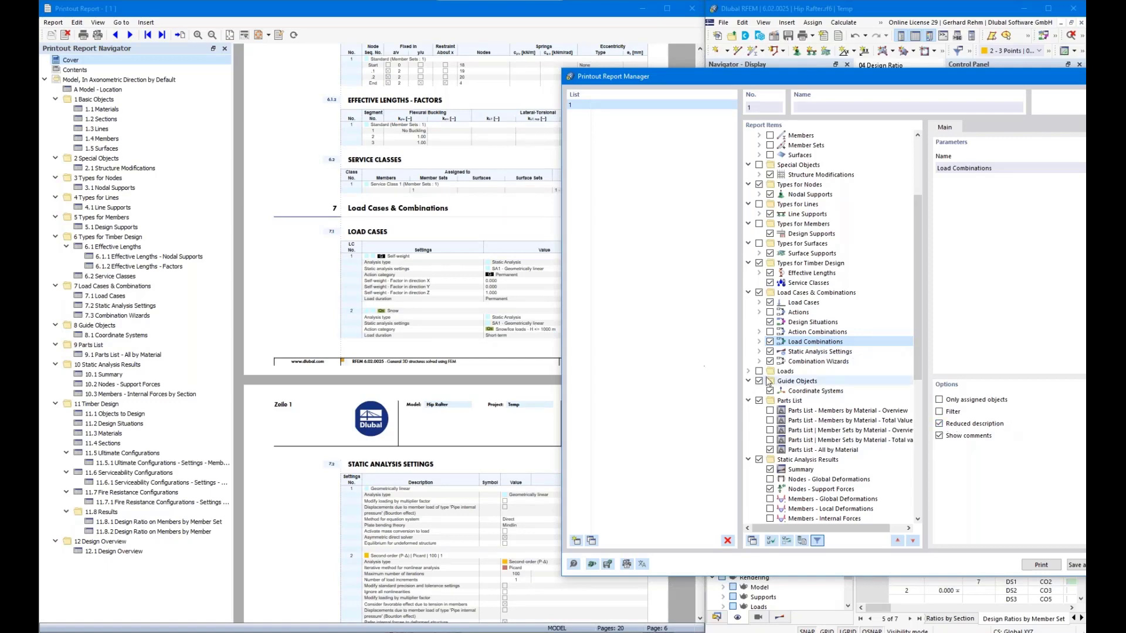
pyautogui.scroll(-5, 411, 352)
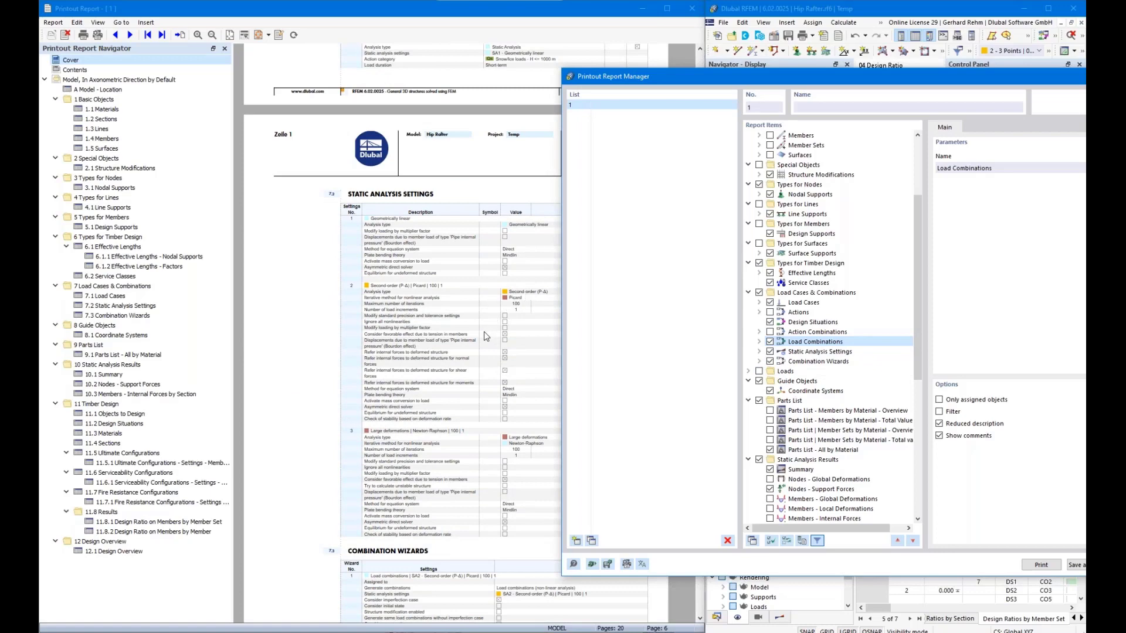
pyautogui.scroll(-1, 499, 323)
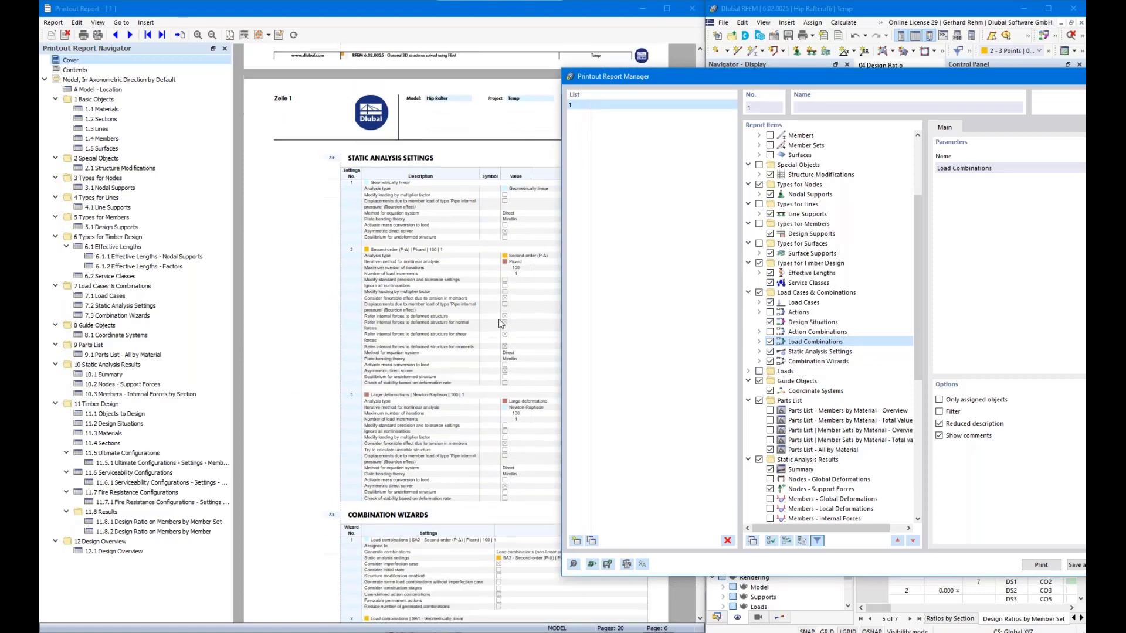
# - Exclude Static Analysis Settings and Combination Wizards under Load Cases & Combinations from the report
pyautogui.scroll(-5, 499, 323)
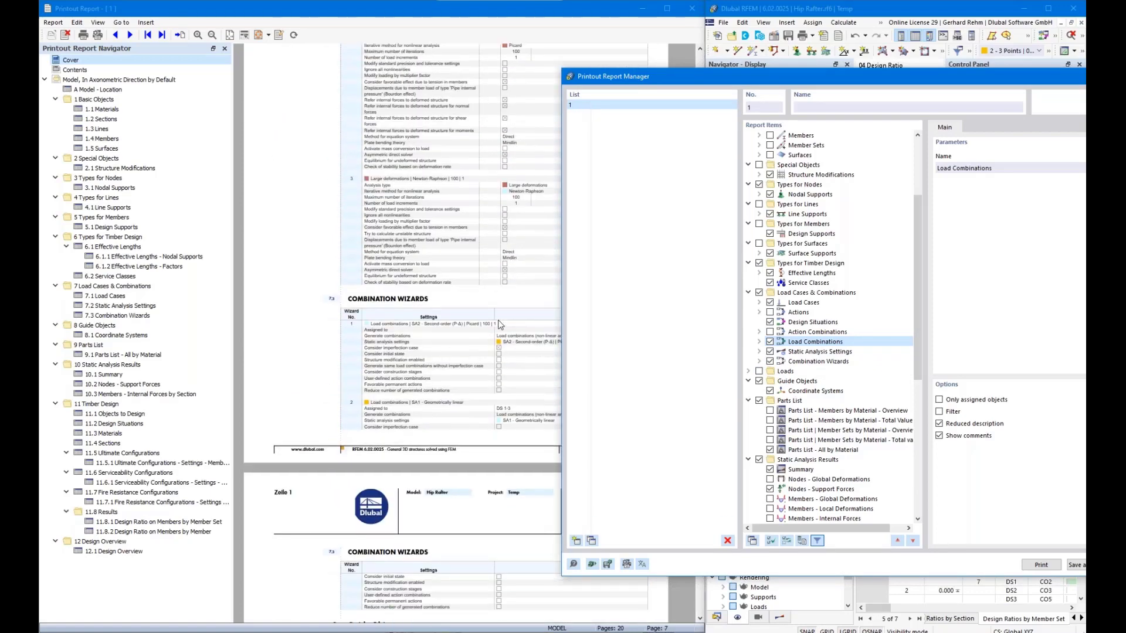
pyautogui.scroll(-3, 499, 323)
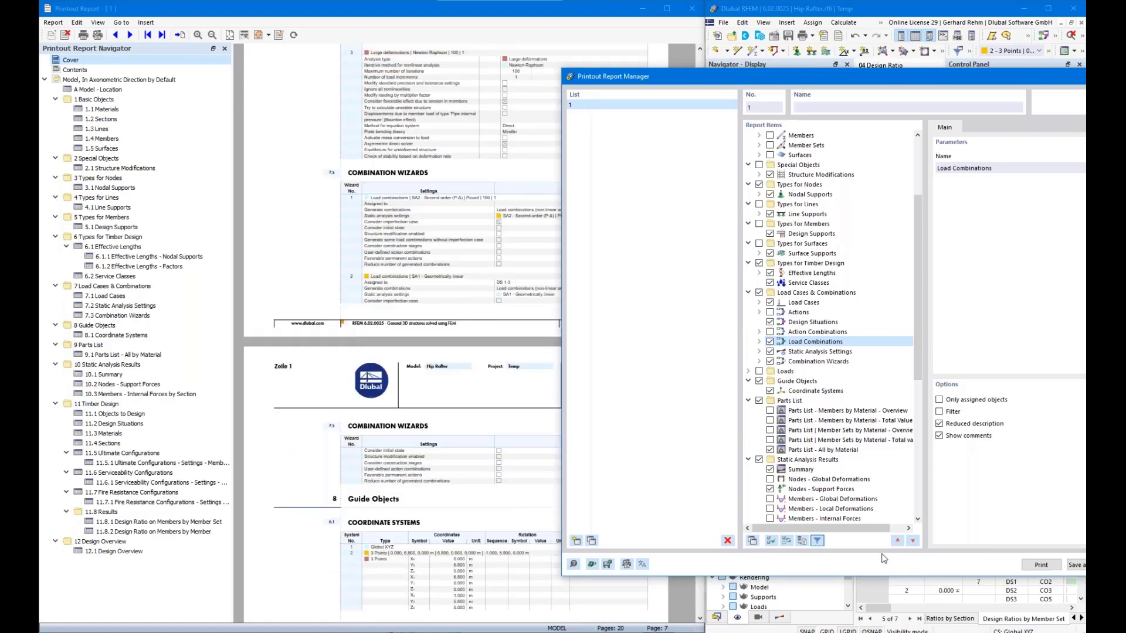
pyautogui.click(780, 352)
pyautogui.scroll(-2, 421, 452)
pyautogui.scroll(-1, 421, 449)
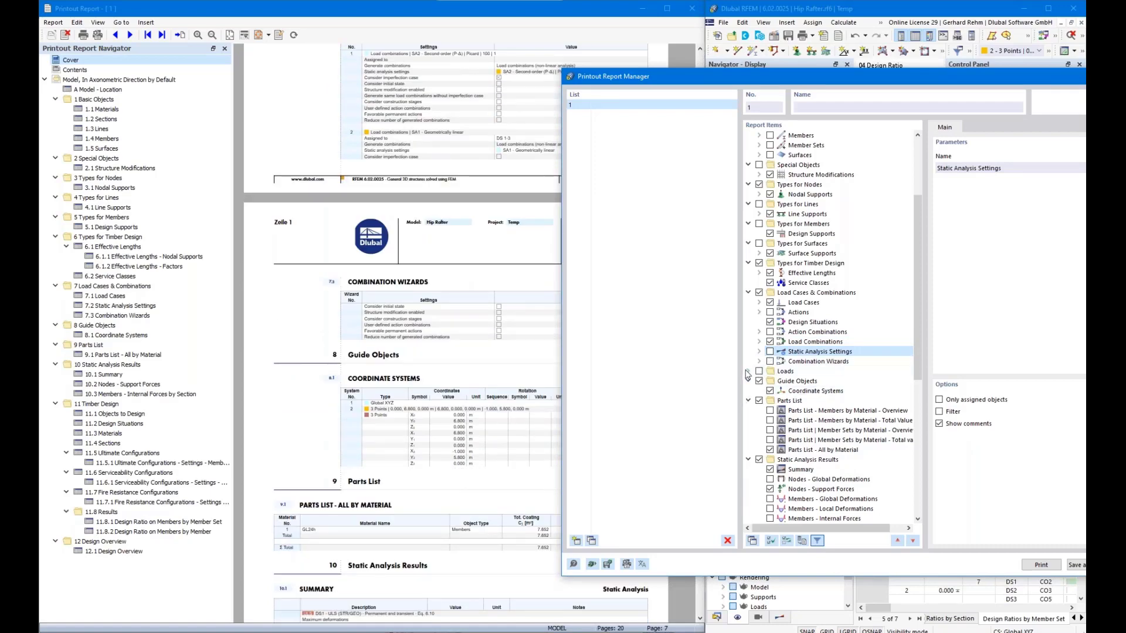
# - Add the Loads chapter to the report and expand it down to the load types of LC1 - Self-weight
pyautogui.click(759, 372)
pyautogui.click(749, 371)
pyautogui.click(759, 382)
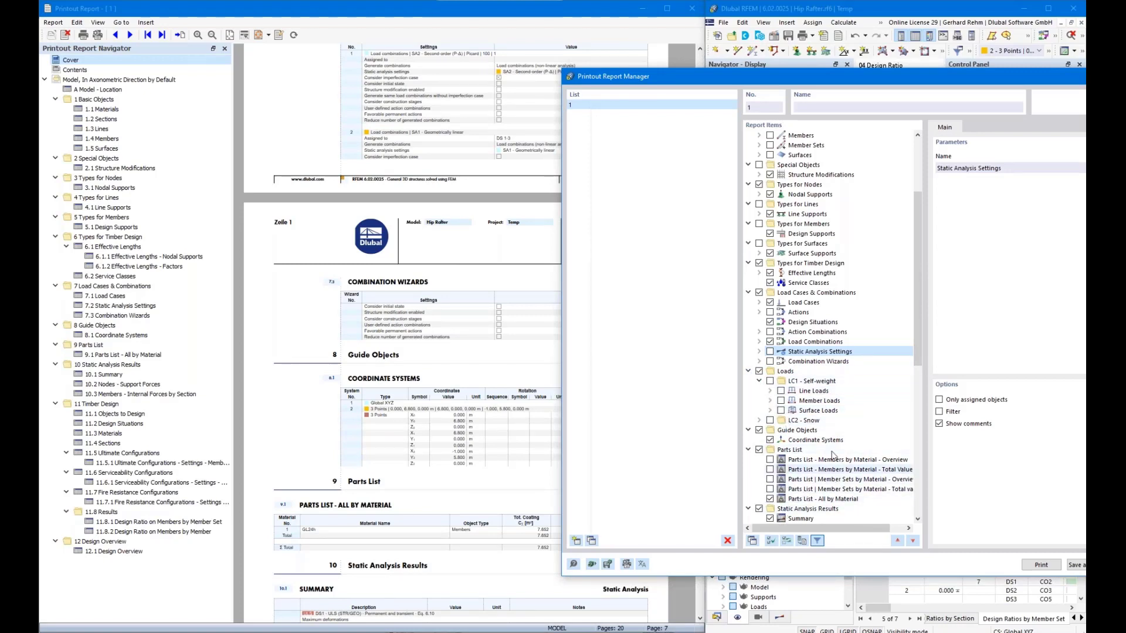
# - Exclude the Guide Objects and Parts List chapters from the report
pyautogui.scroll(-2, 832, 455)
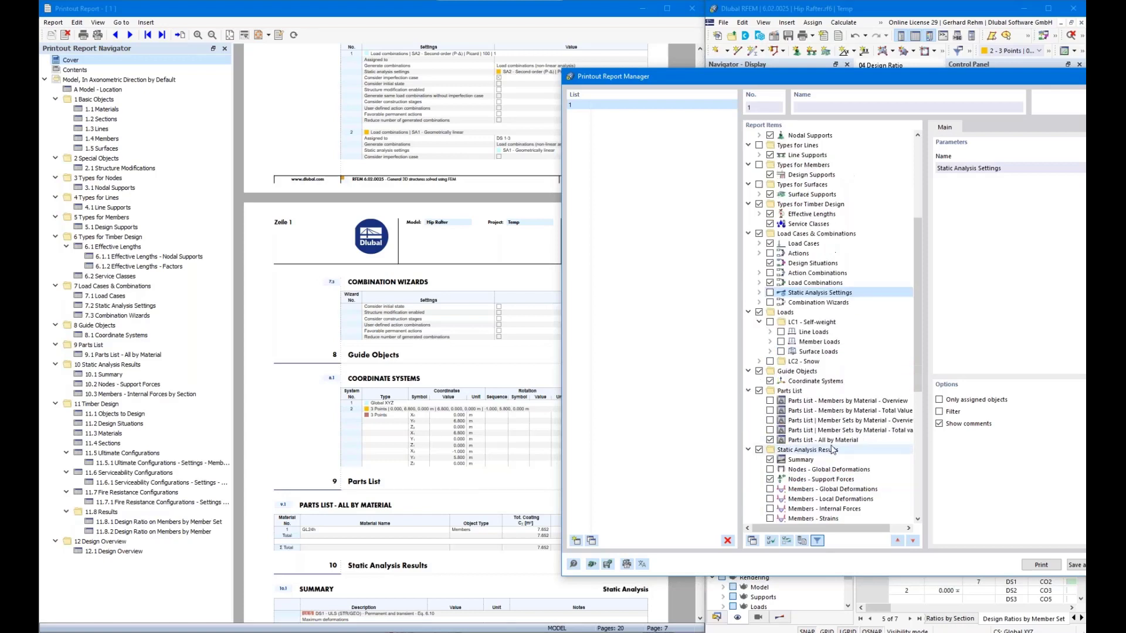
pyautogui.click(760, 371)
pyautogui.click(759, 372)
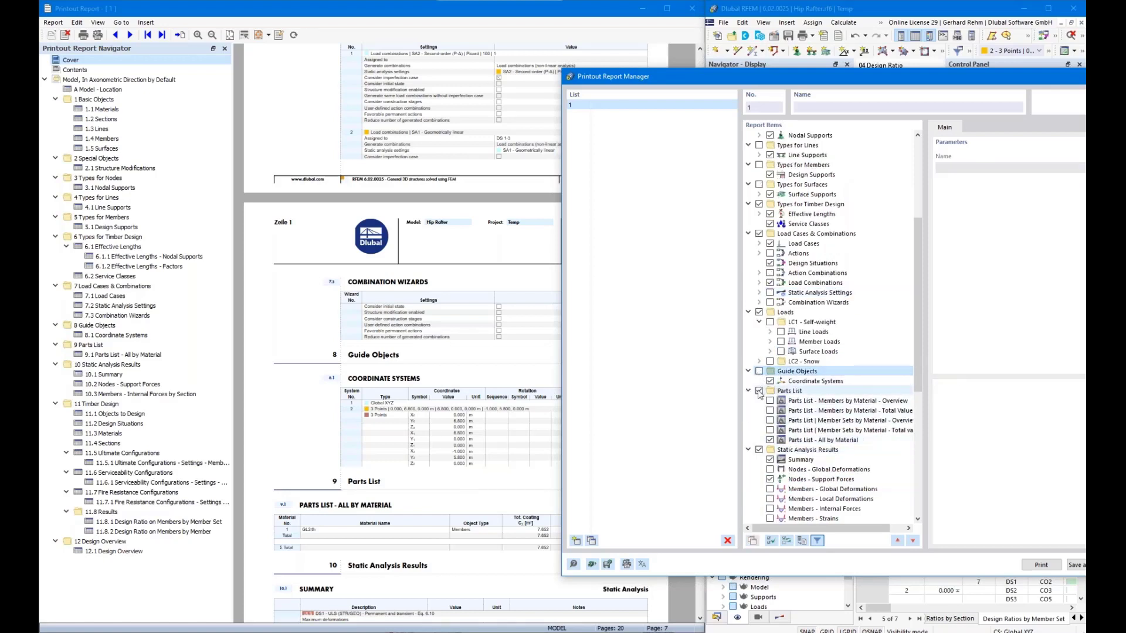
pyautogui.click(758, 391)
pyautogui.click(759, 392)
pyautogui.scroll(-4, 757, 411)
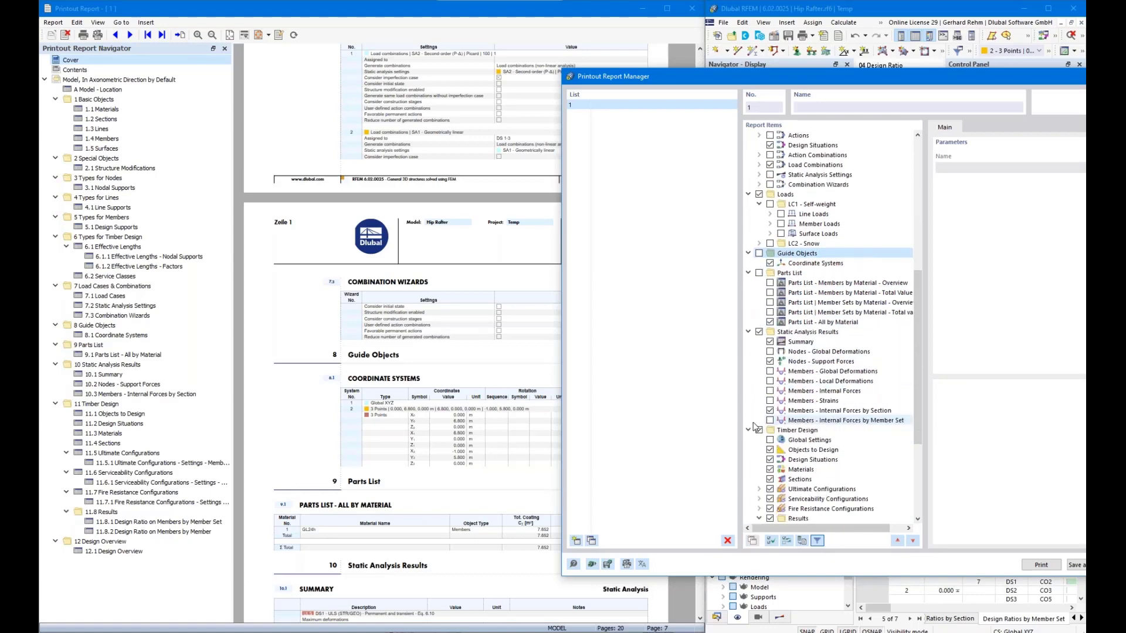
# - Review the Static Analysis Results summary tables in the report and exclude the Summary item
pyautogui.scroll(-5, 400, 403)
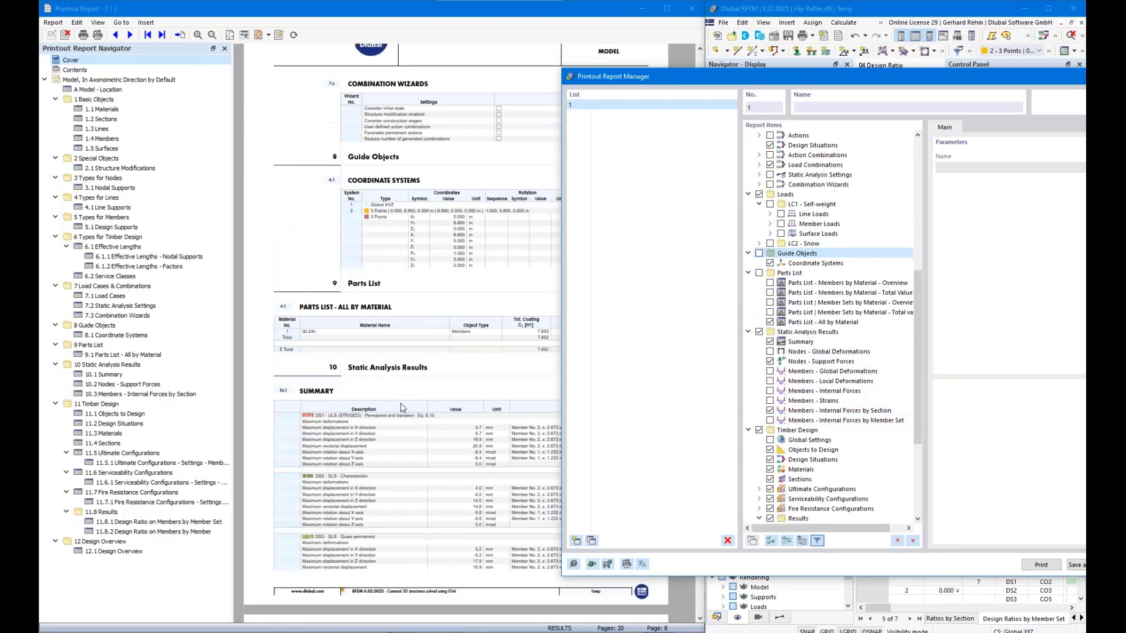
pyautogui.scroll(-5, 400, 403)
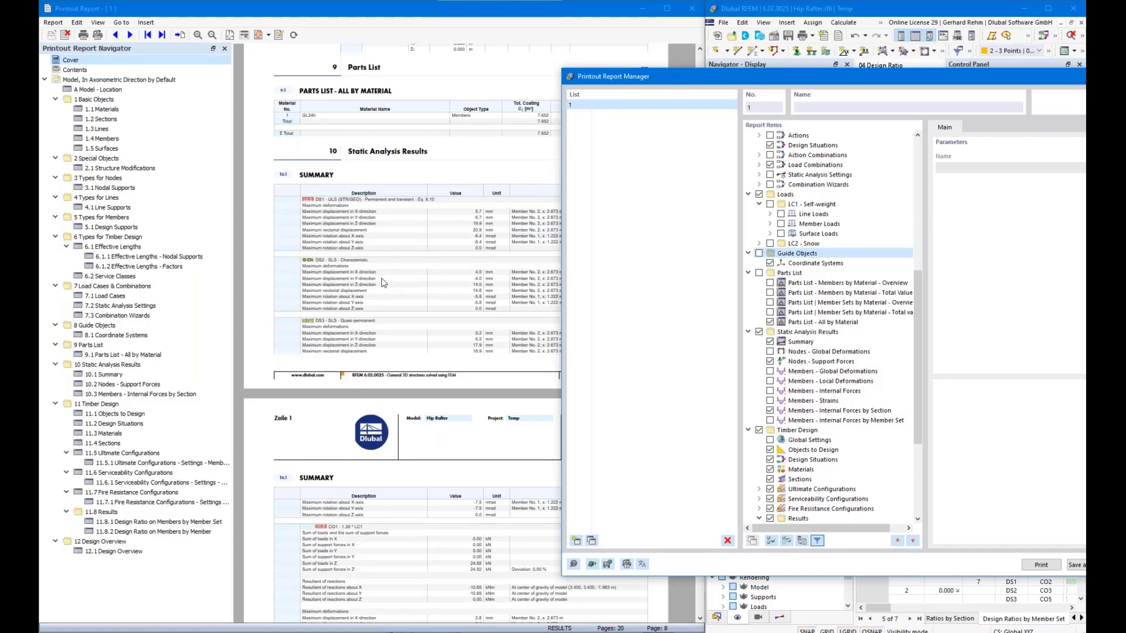
pyautogui.scroll(-2, 381, 278)
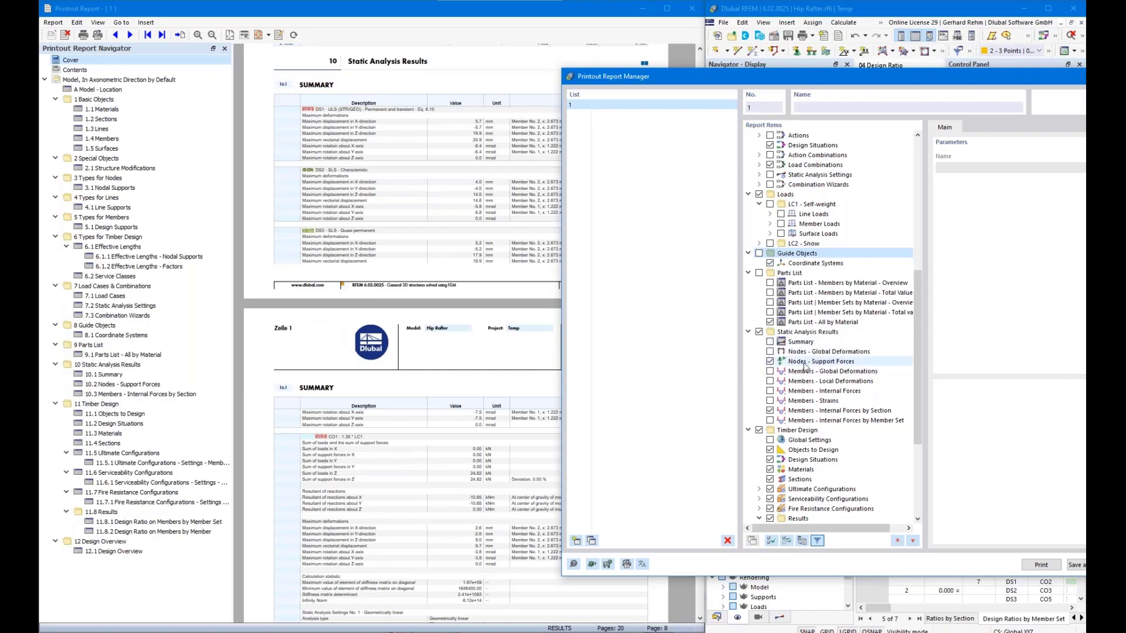
# - Activate the Loading option for Nodes - Support Forces and select LC1, LC2, CO1 and CO2 for output
pyautogui.click(804, 362)
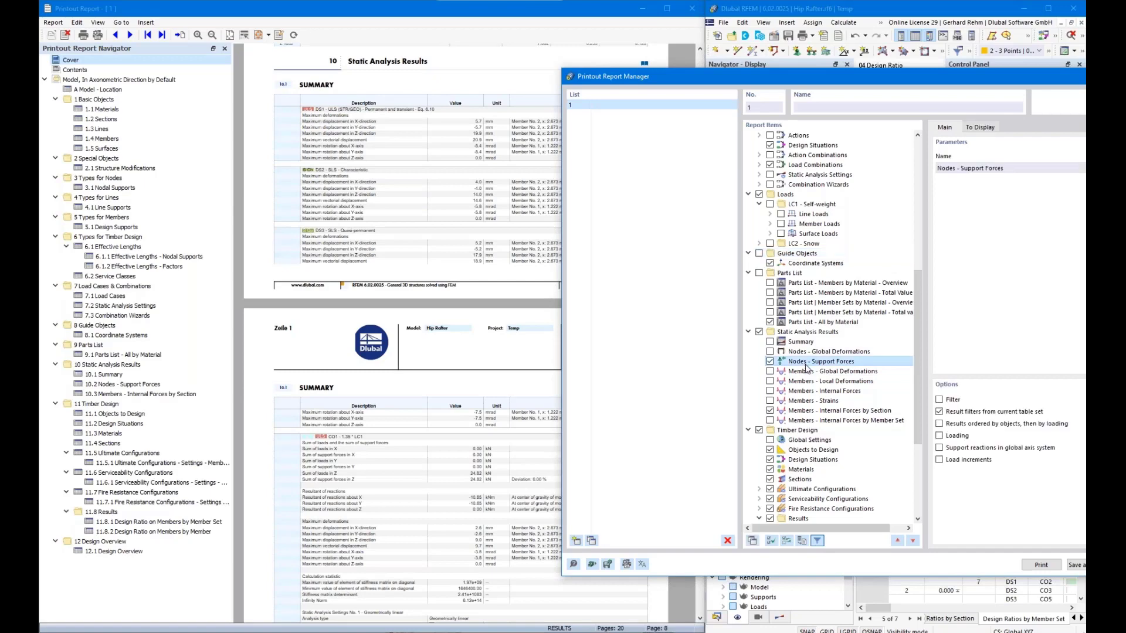
pyautogui.moveTo(755, 79); pyautogui.dragTo(504, 68)
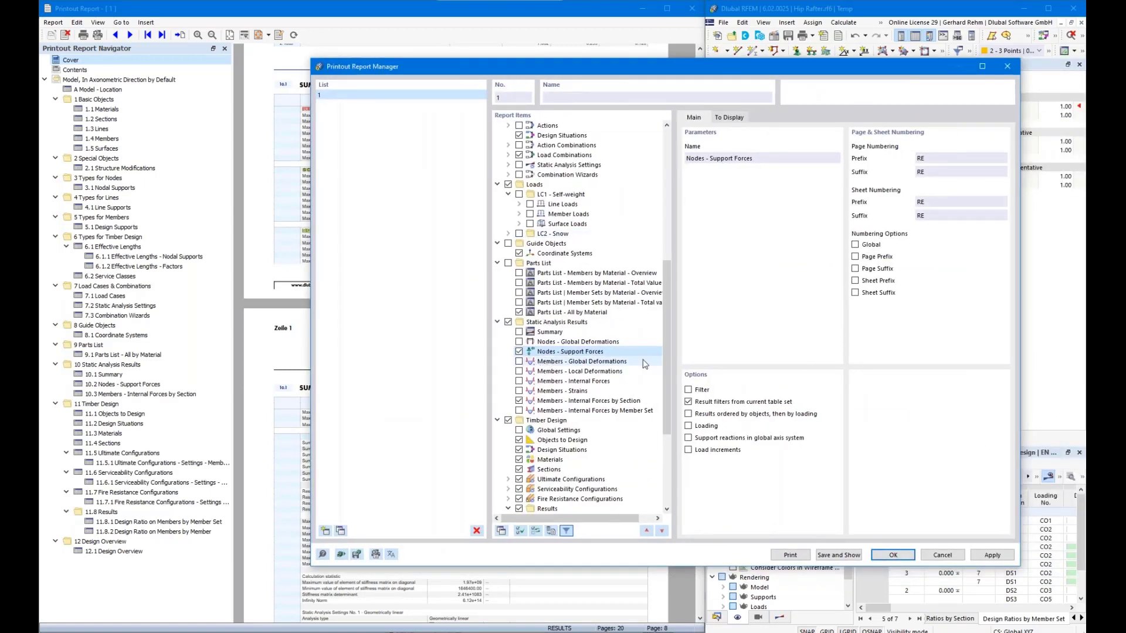
pyautogui.click(689, 427)
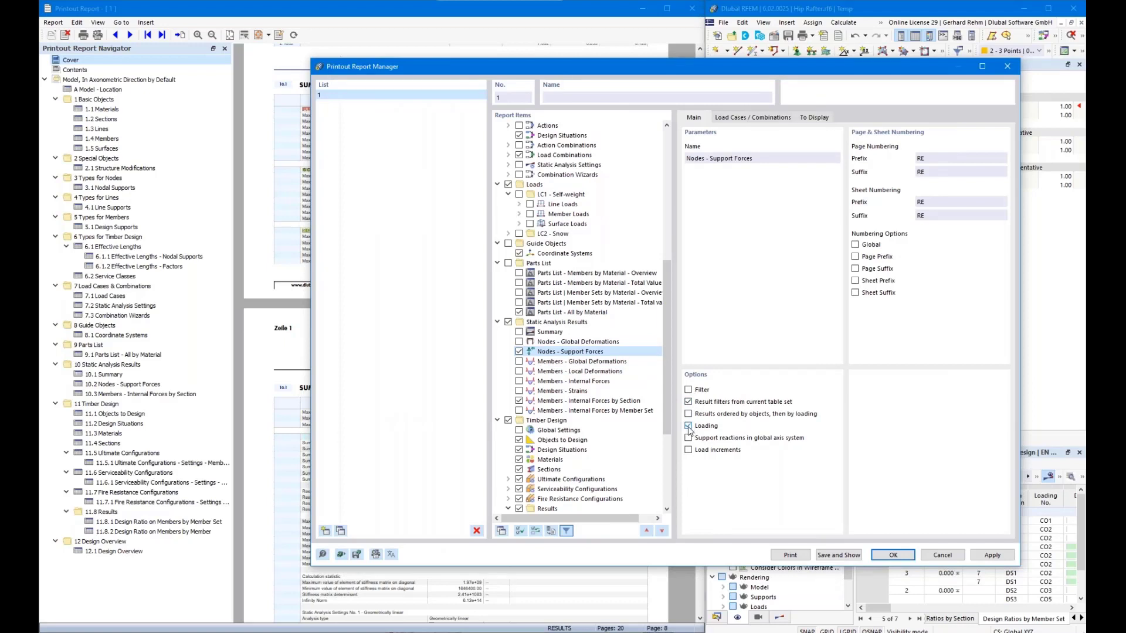
pyautogui.click(737, 118)
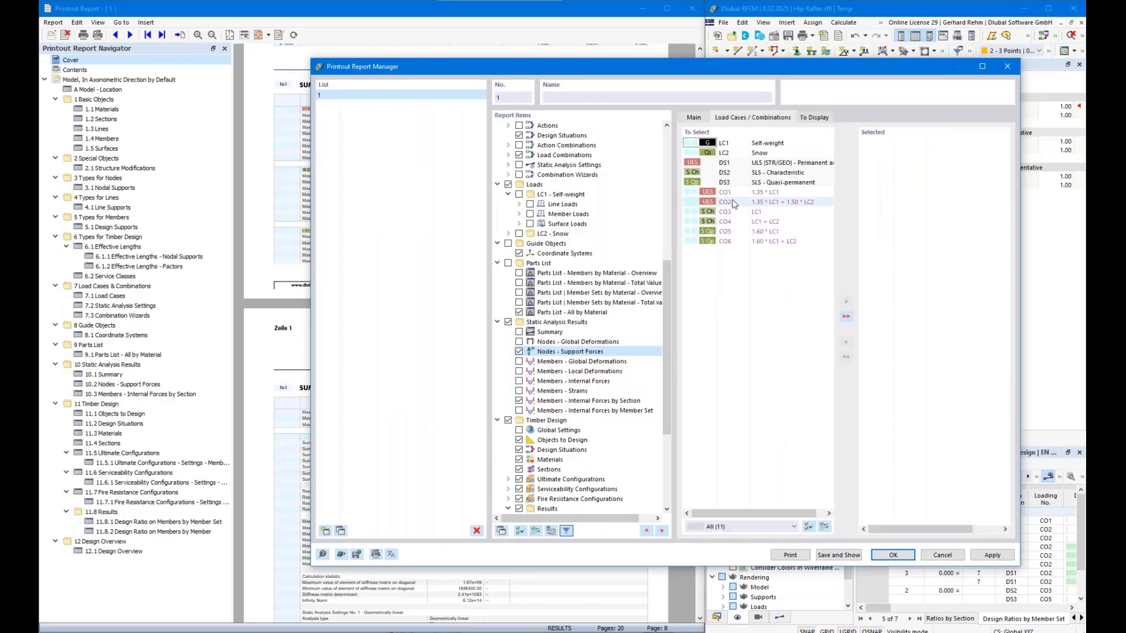
pyautogui.doubleClick(754, 144)
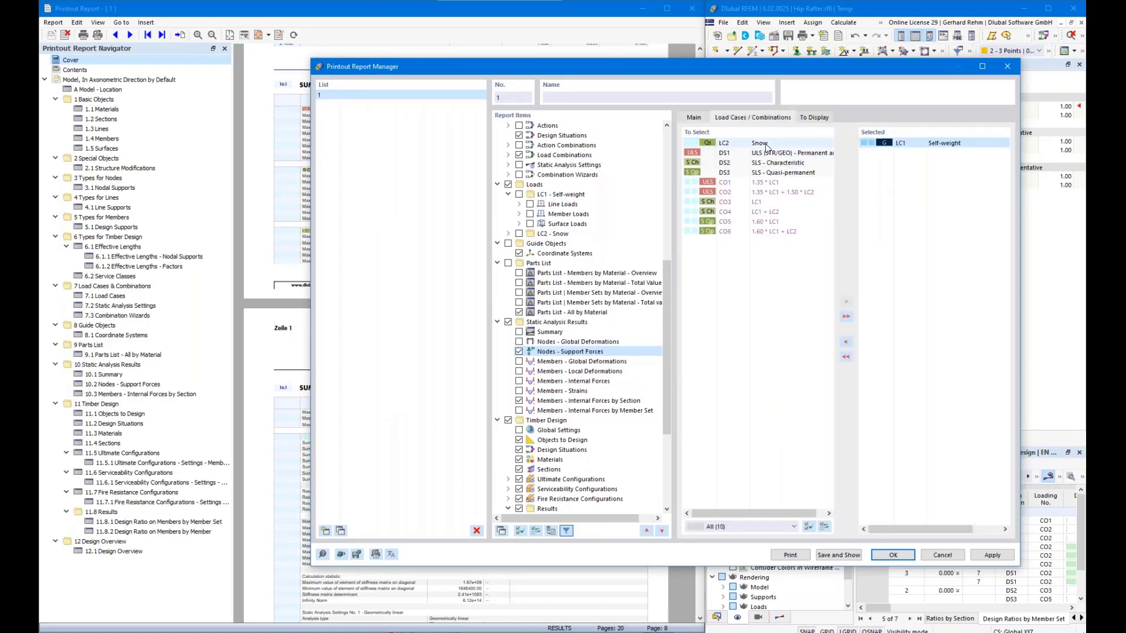
pyautogui.doubleClick(754, 144)
pyautogui.moveTo(764, 173); pyautogui.dragTo(764, 183)
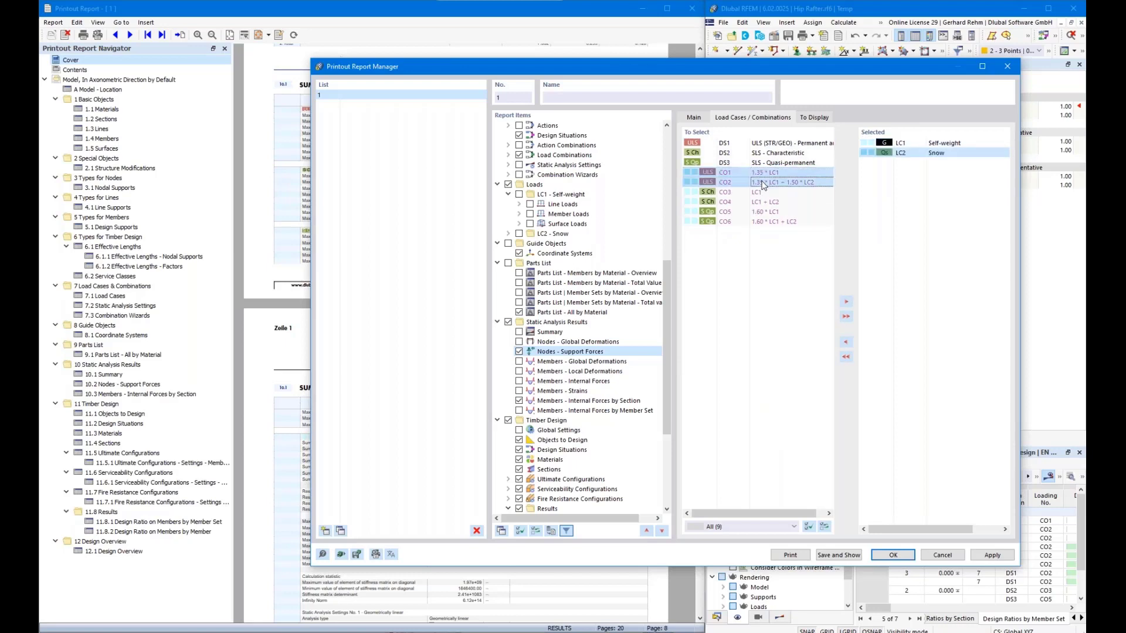
pyautogui.click(847, 302)
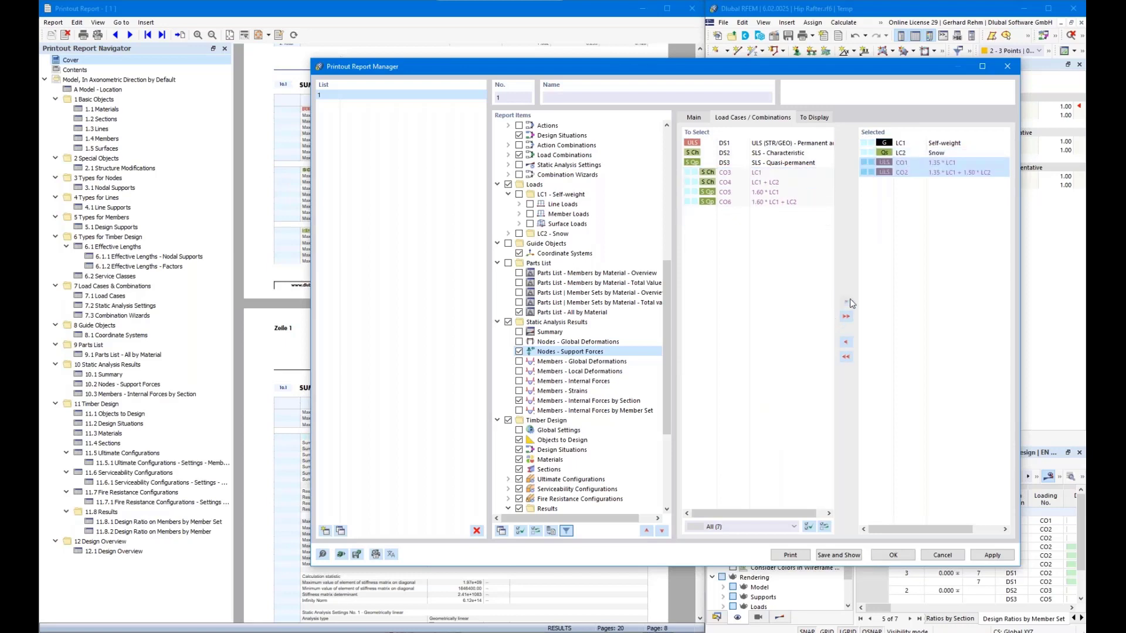
# - Deactivate the result filters from the current table set for Nodes - Support Forces and show its display settings
pyautogui.click(693, 118)
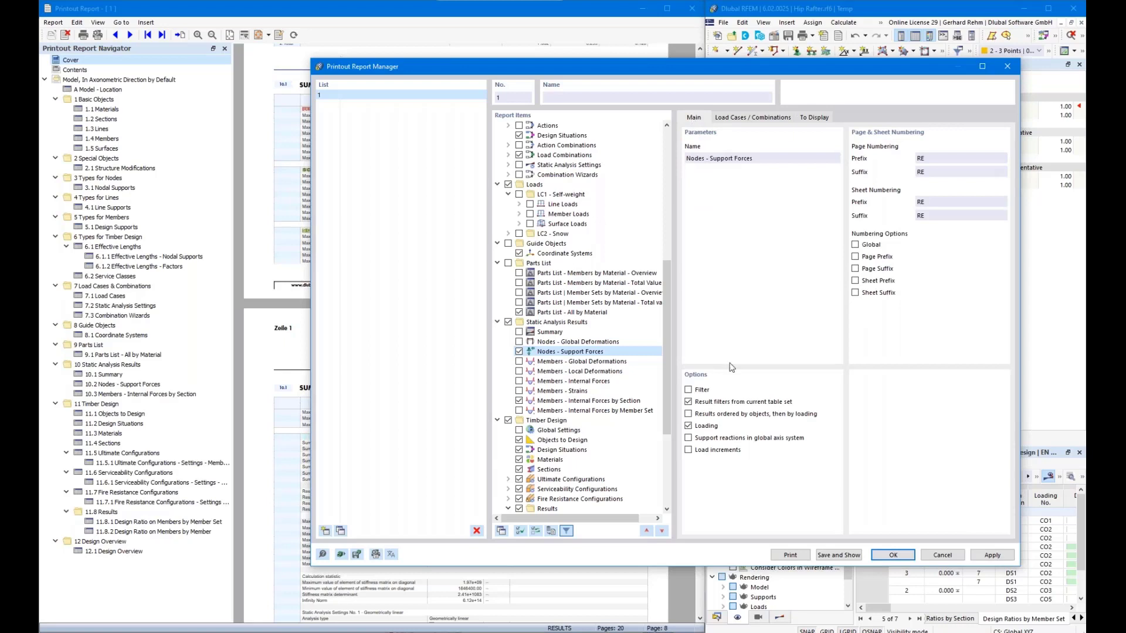
pyautogui.click(699, 402)
pyautogui.click(809, 118)
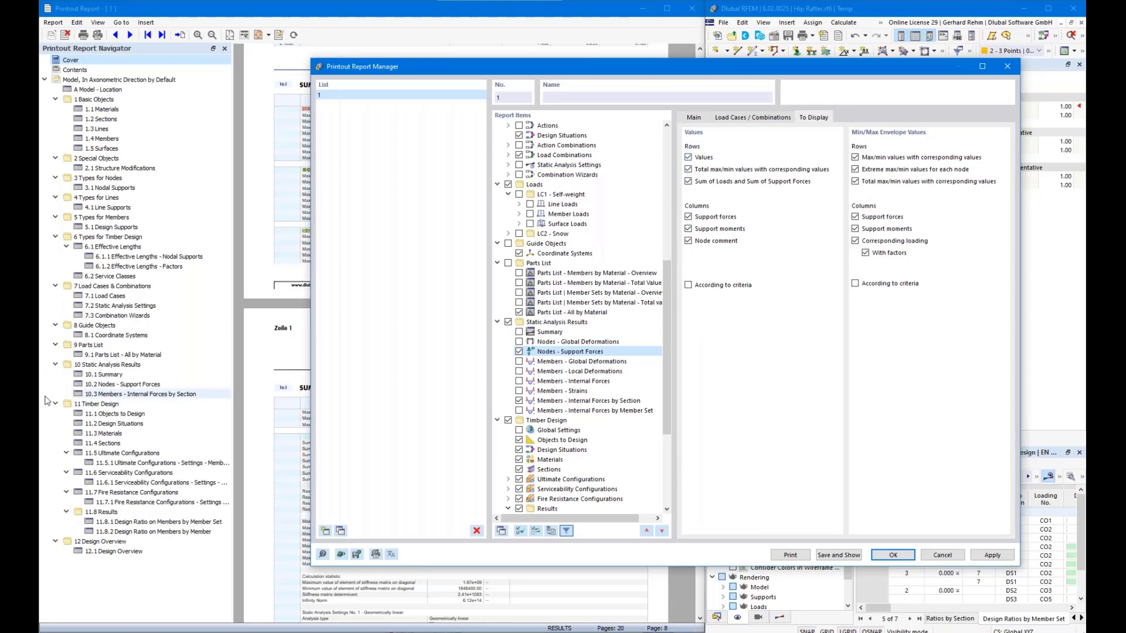
# - Check the report's Nodes - Support Forces tables, and exclude the values' support moments column, total max/min rows and sum of loads rows
pyautogui.click(122, 385)
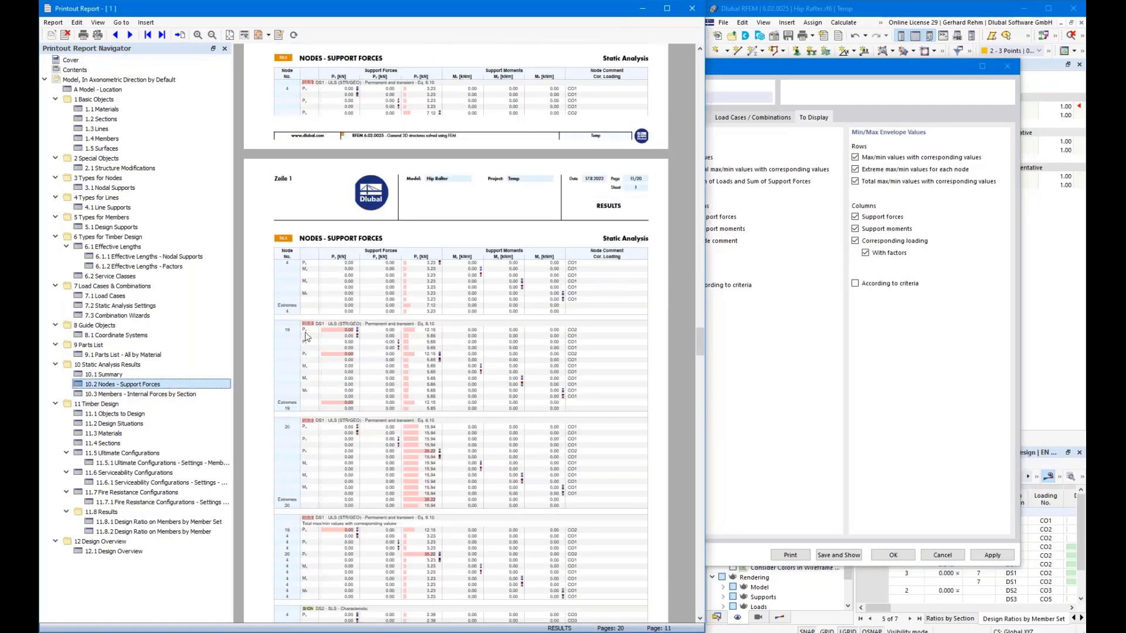
pyautogui.scroll(-3, 306, 336)
pyautogui.scroll(-3, 305, 331)
pyautogui.scroll(3, 377, 336)
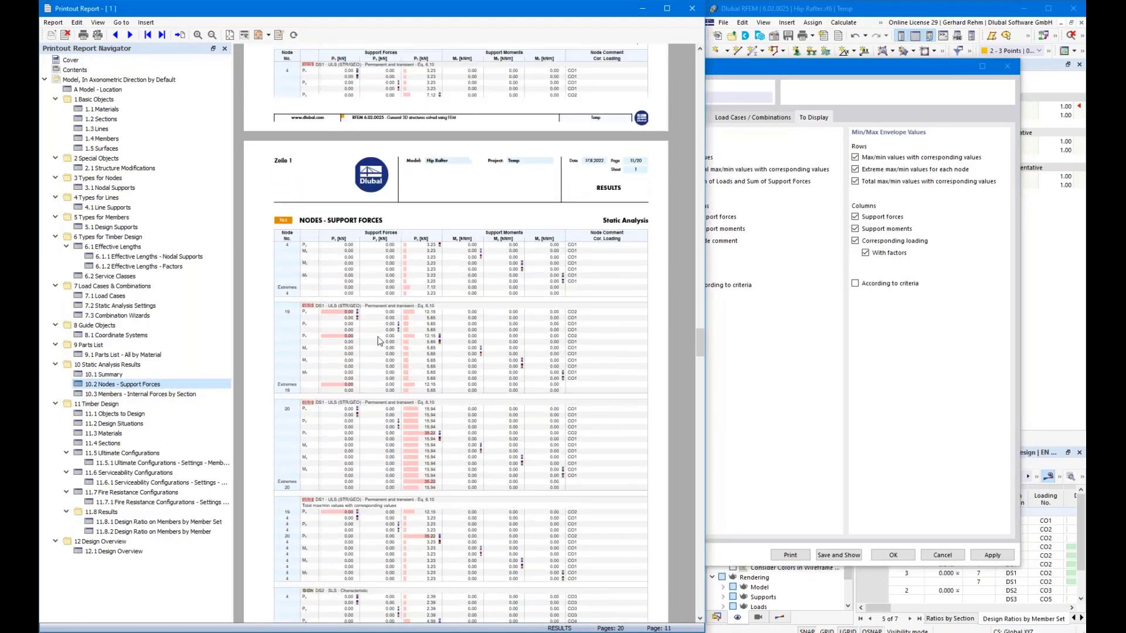
pyautogui.click(807, 303)
pyautogui.click(689, 230)
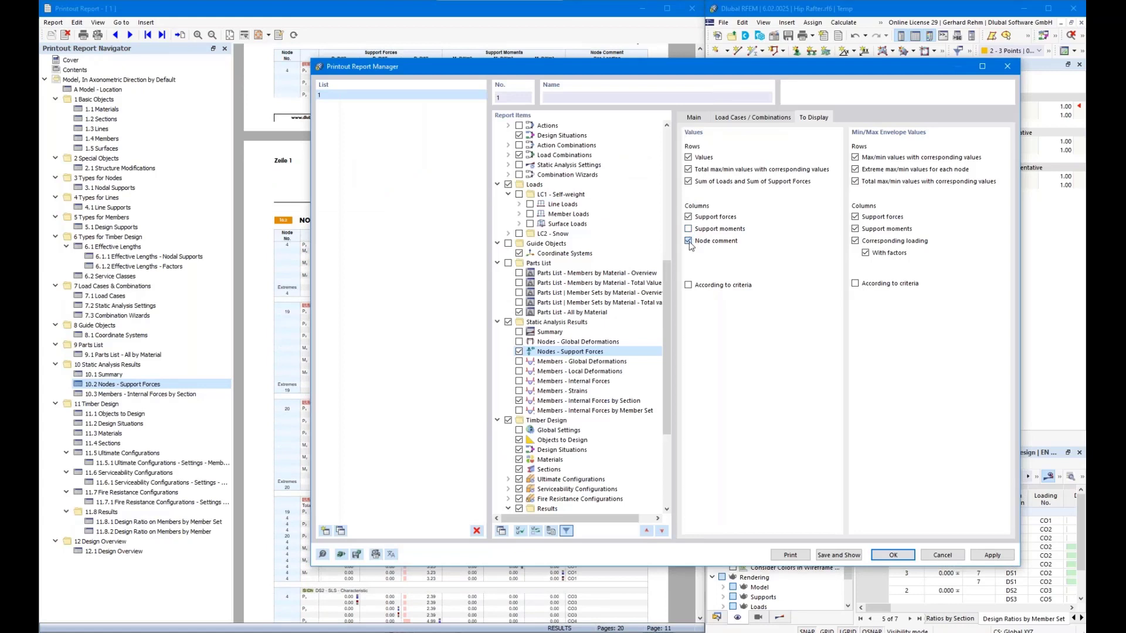
pyautogui.click(689, 241)
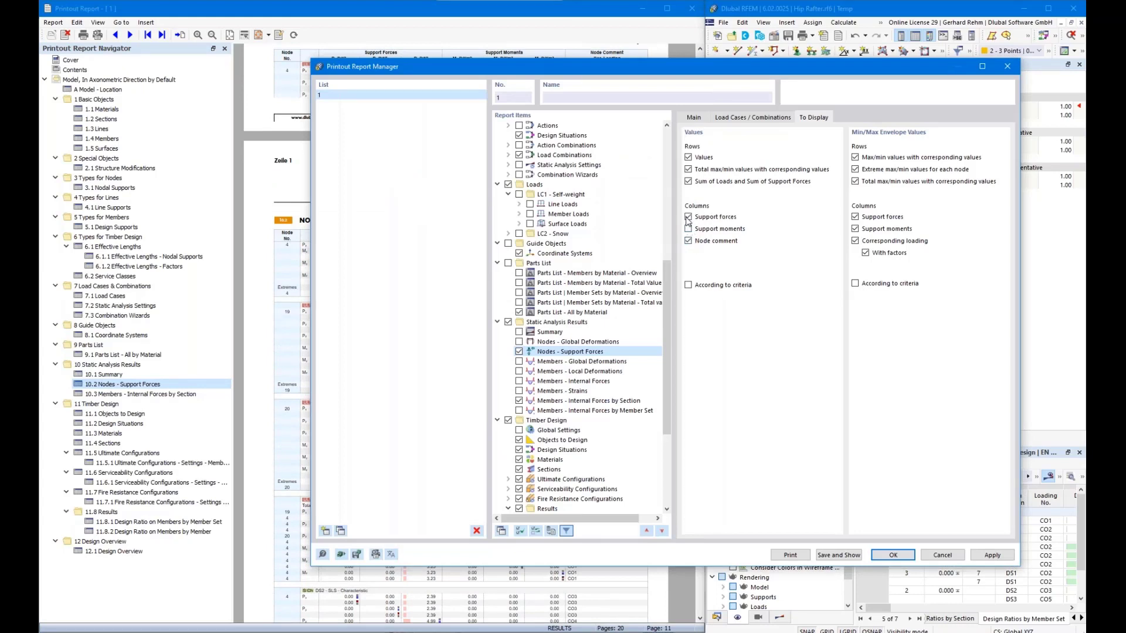
pyautogui.click(689, 182)
# - Replace Members - Internal Forces by Section with Members - Internal Forces by Member Set in the report
pyautogui.scroll(-3, 598, 408)
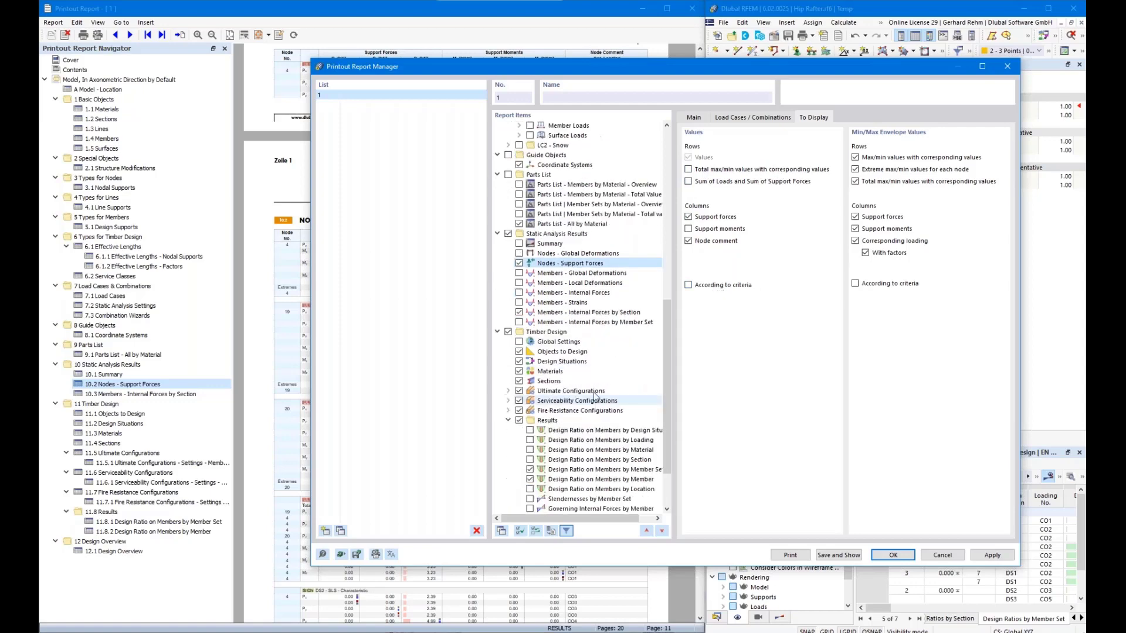
pyautogui.click(562, 313)
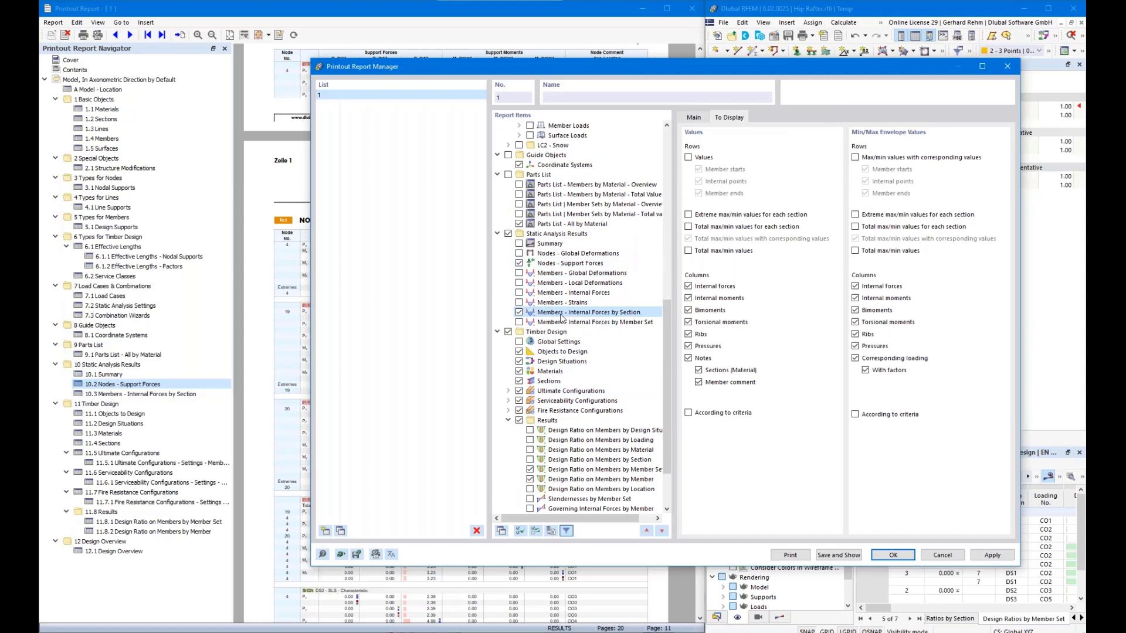
pyautogui.click(519, 312)
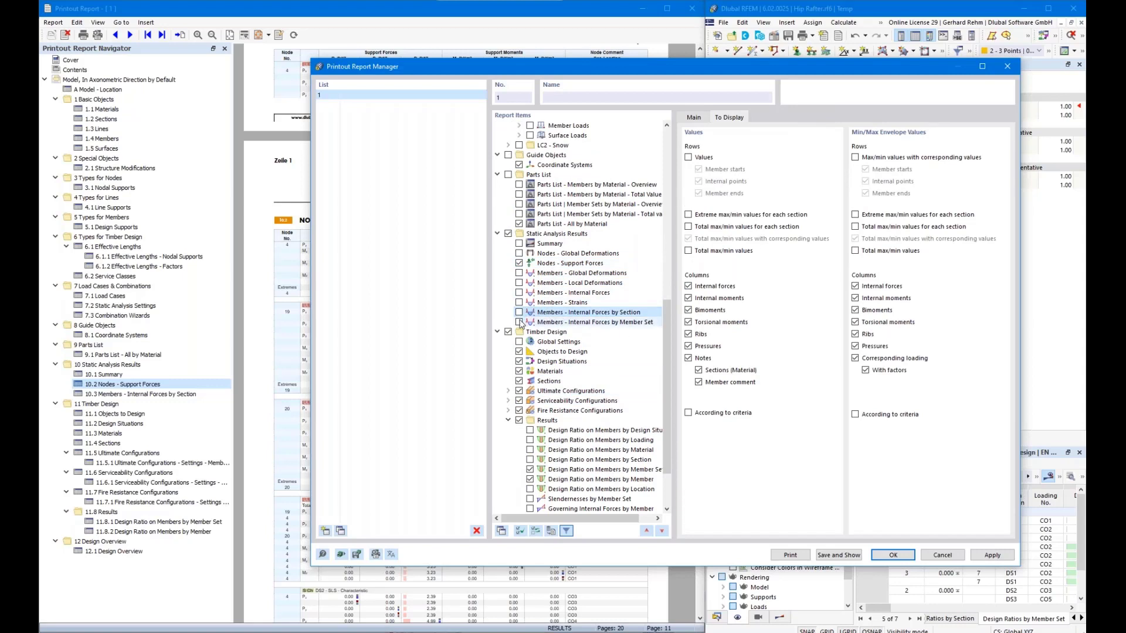
pyautogui.click(568, 323)
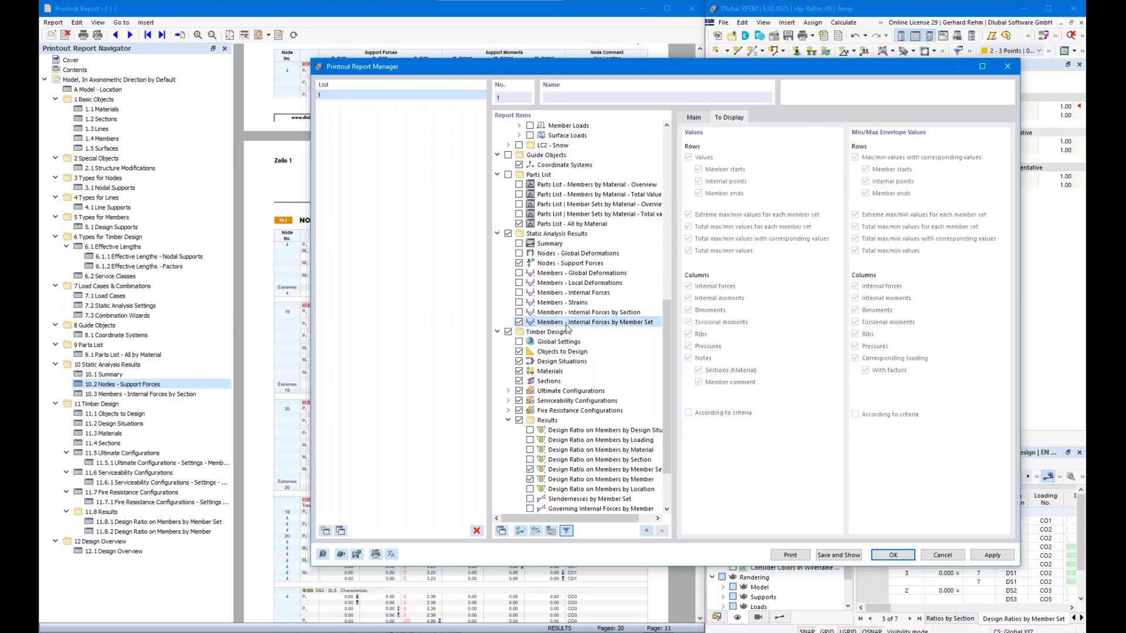
# - Activate the Loading option for Members - Internal Forces by Member Set and select design situation DS1
pyautogui.click(693, 118)
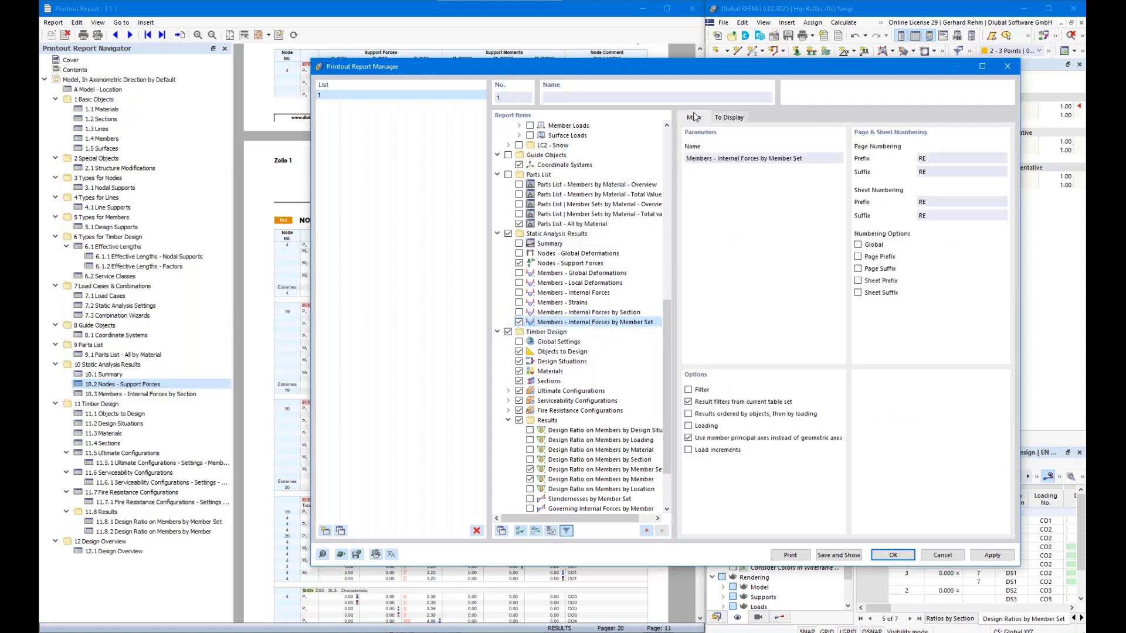
pyautogui.click(688, 426)
pyautogui.click(764, 118)
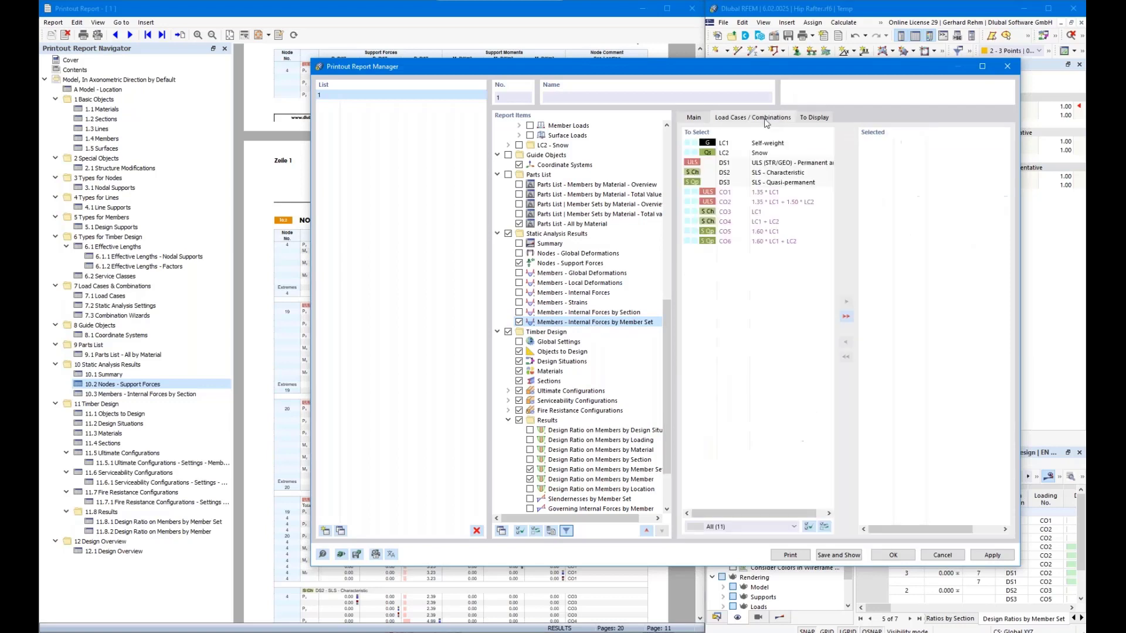
pyautogui.doubleClick(740, 164)
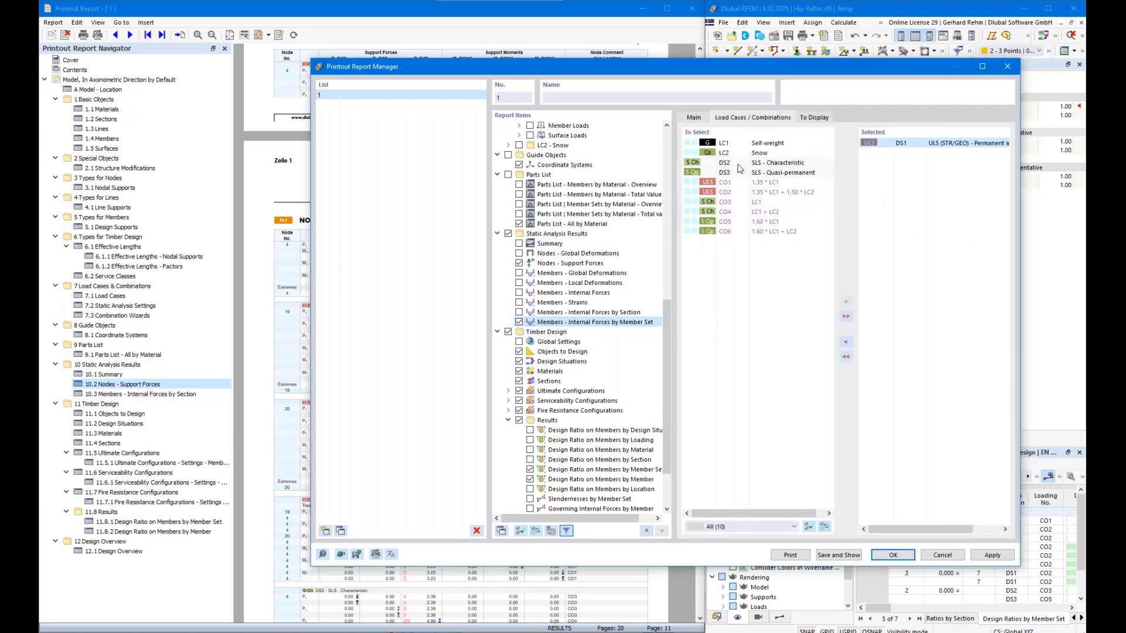
# - Turn off the current table set's result filters for the member set forces and keep only extreme max/min values per member set as envelope rows
pyautogui.click(696, 119)
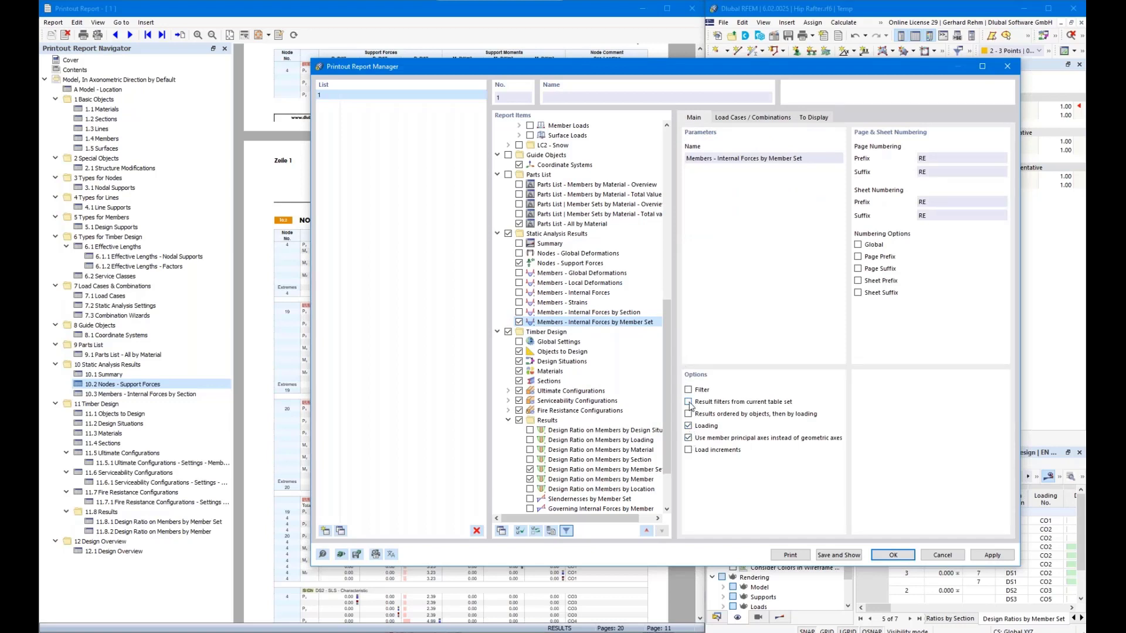
pyautogui.click(813, 119)
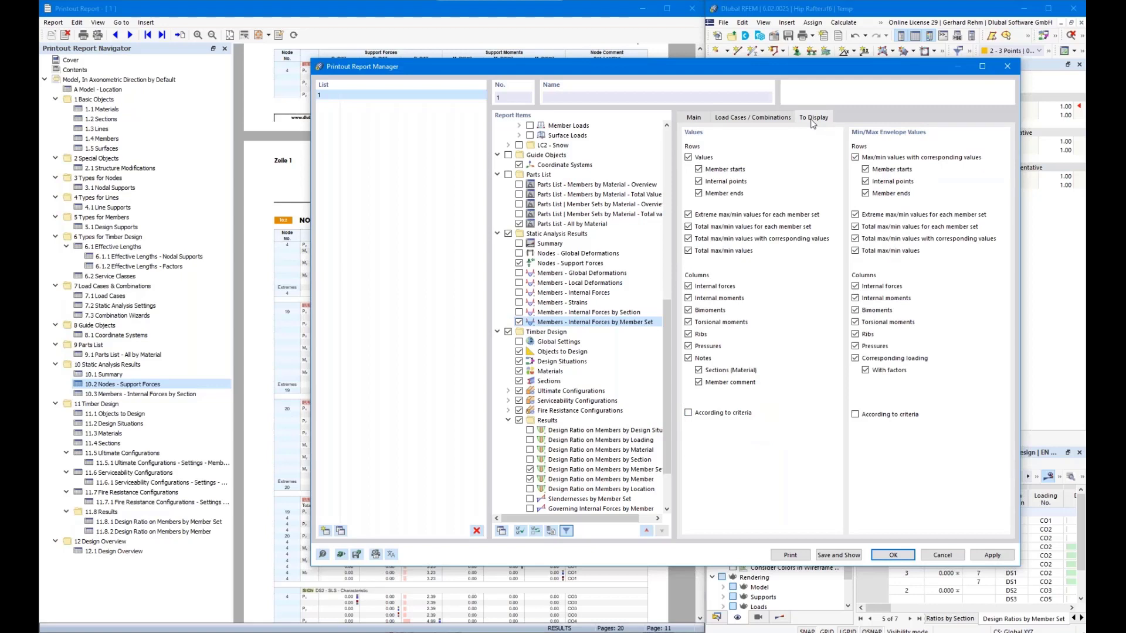
pyautogui.click(855, 157)
pyautogui.click(855, 227)
pyautogui.click(855, 238)
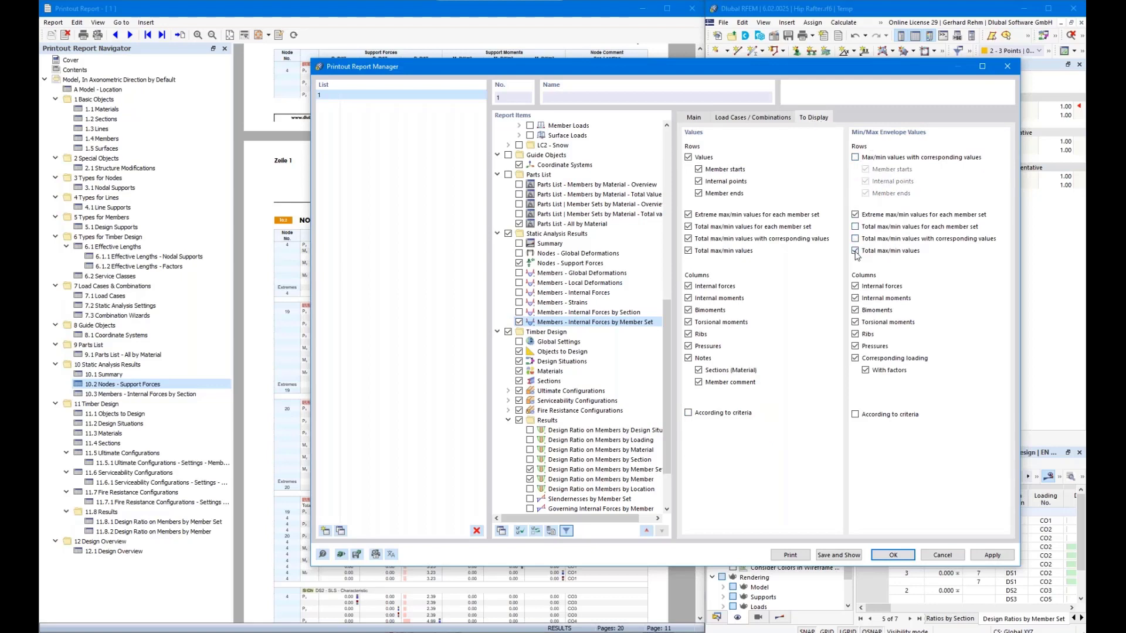
pyautogui.click(855, 251)
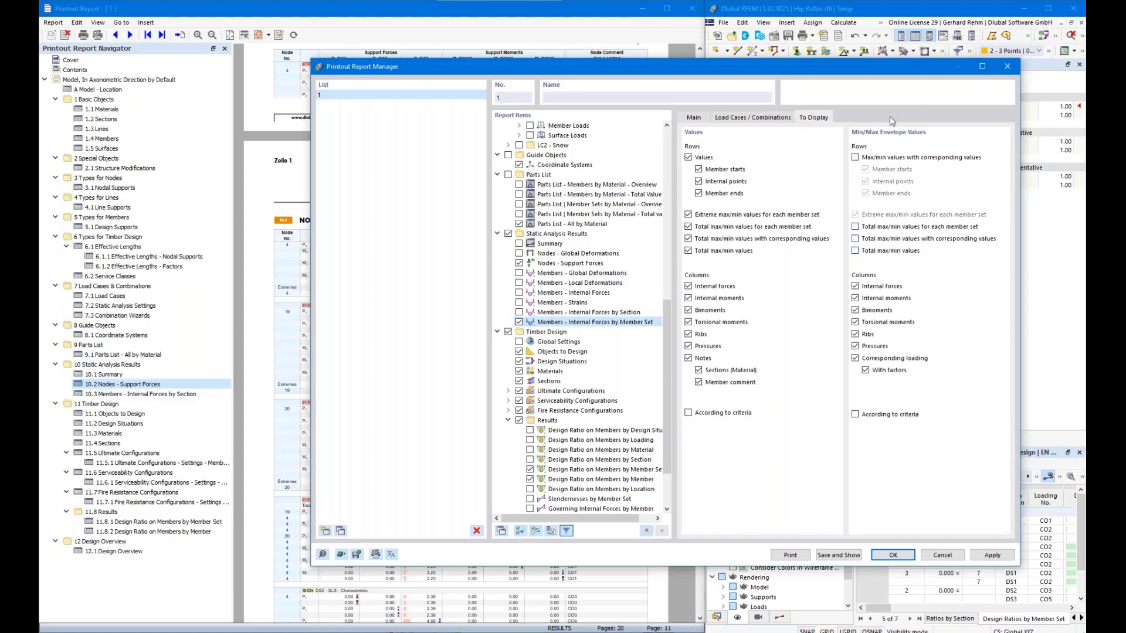
pyautogui.click(748, 121)
pyautogui.click(698, 120)
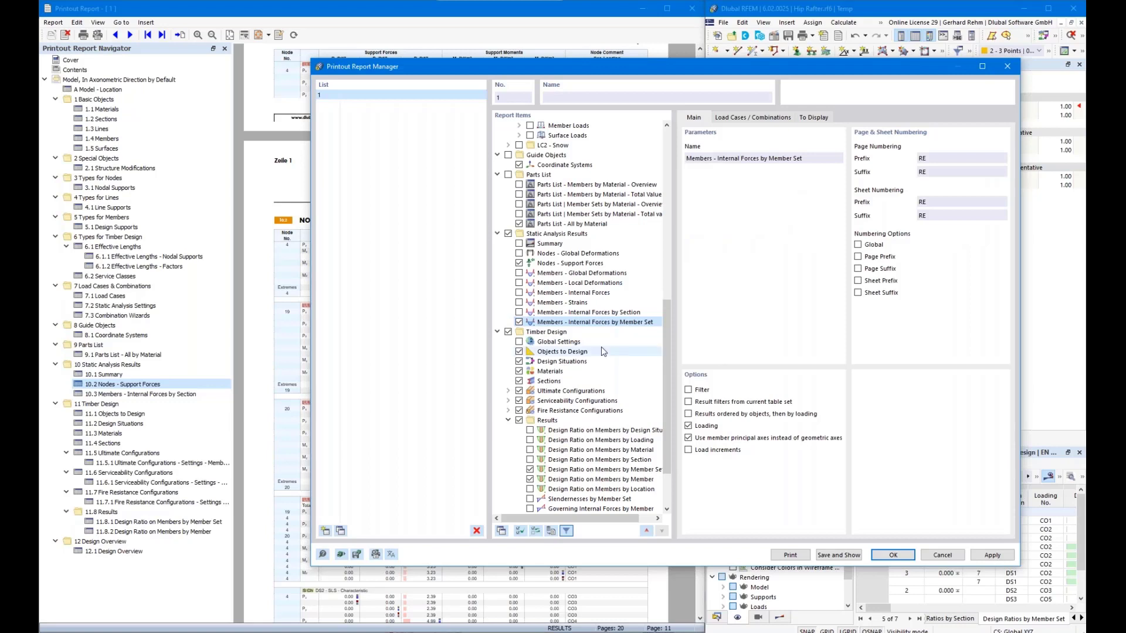
# - Check the report's Timber Design chapter, and exclude the Ultimate Configurations and Fire Resistance Configurations from it
pyautogui.scroll(-2, 601, 347)
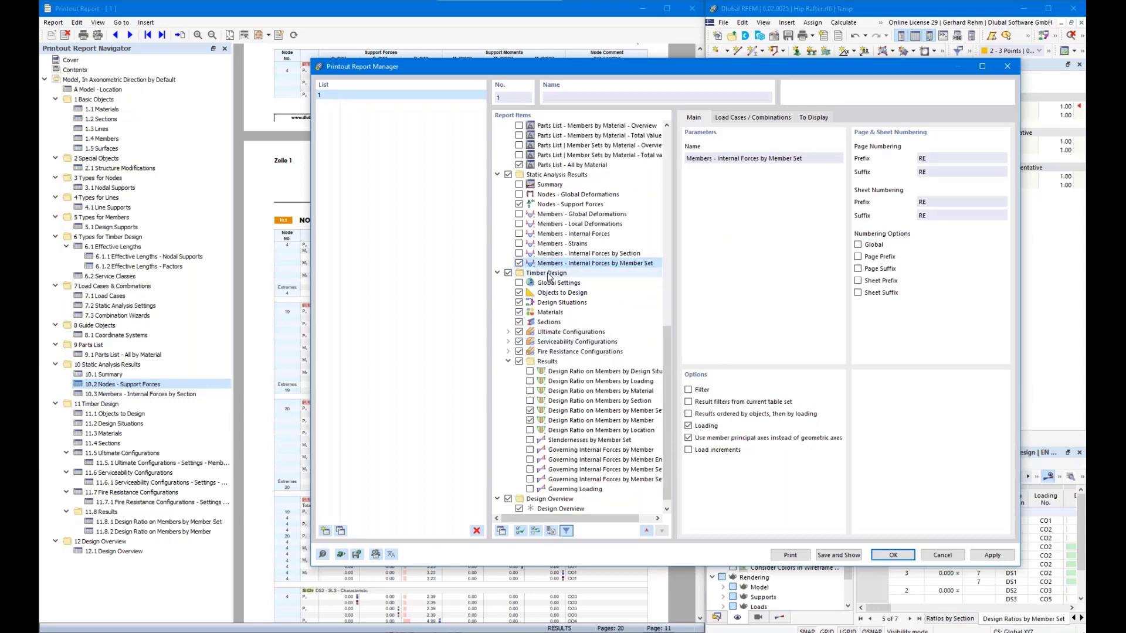
pyautogui.moveTo(414, 68); pyautogui.dragTo(892, 88)
pyautogui.click(114, 413)
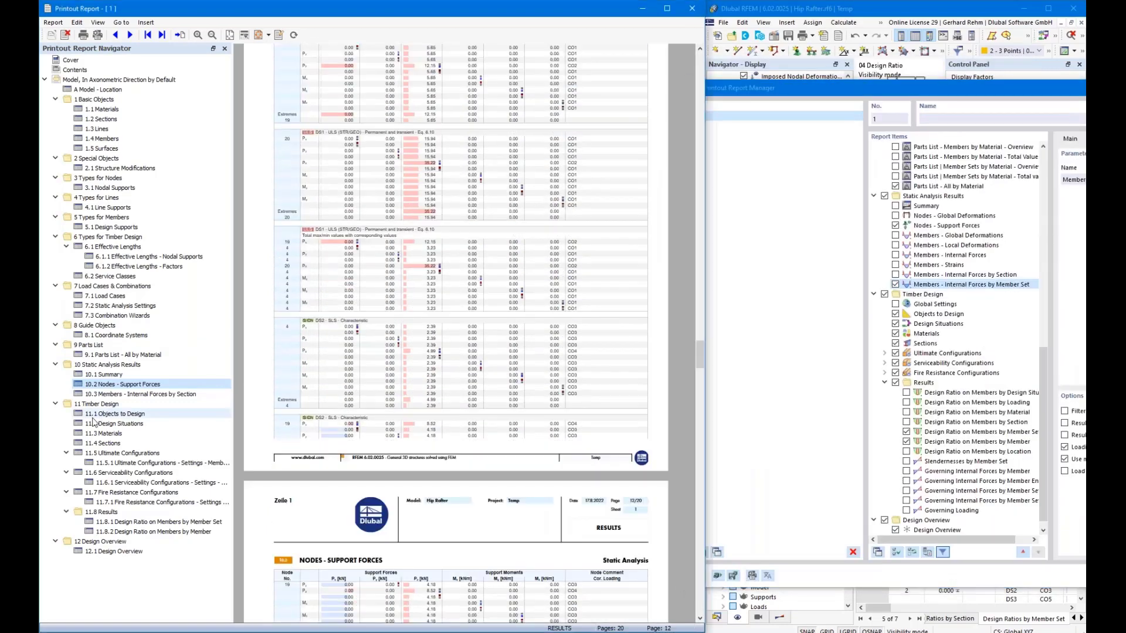
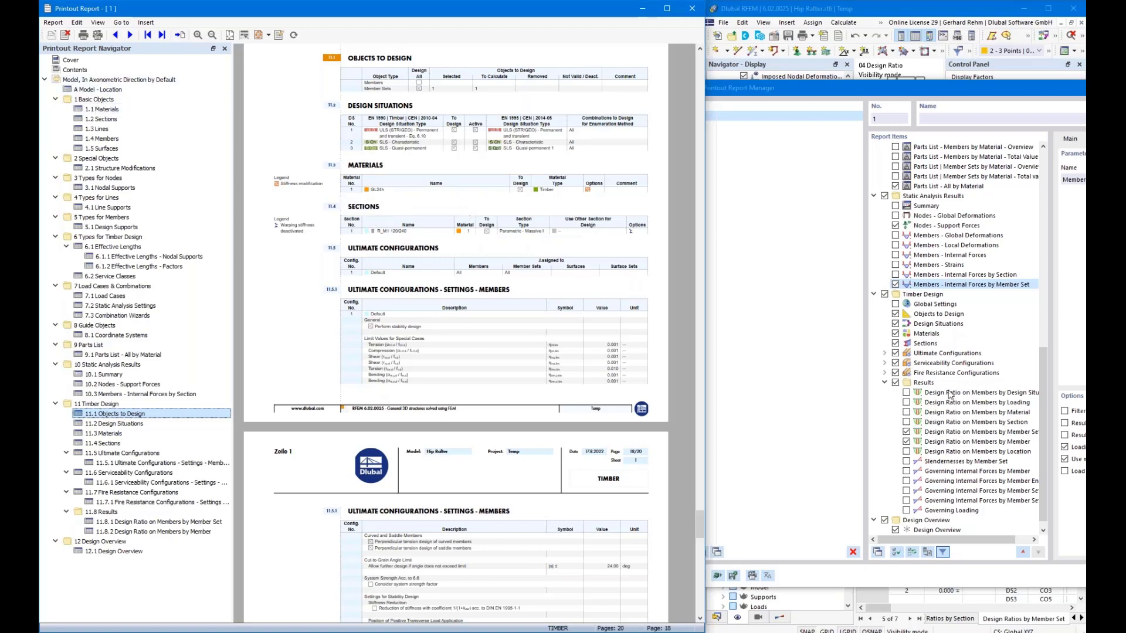
pyautogui.scroll(-1, 447, 221)
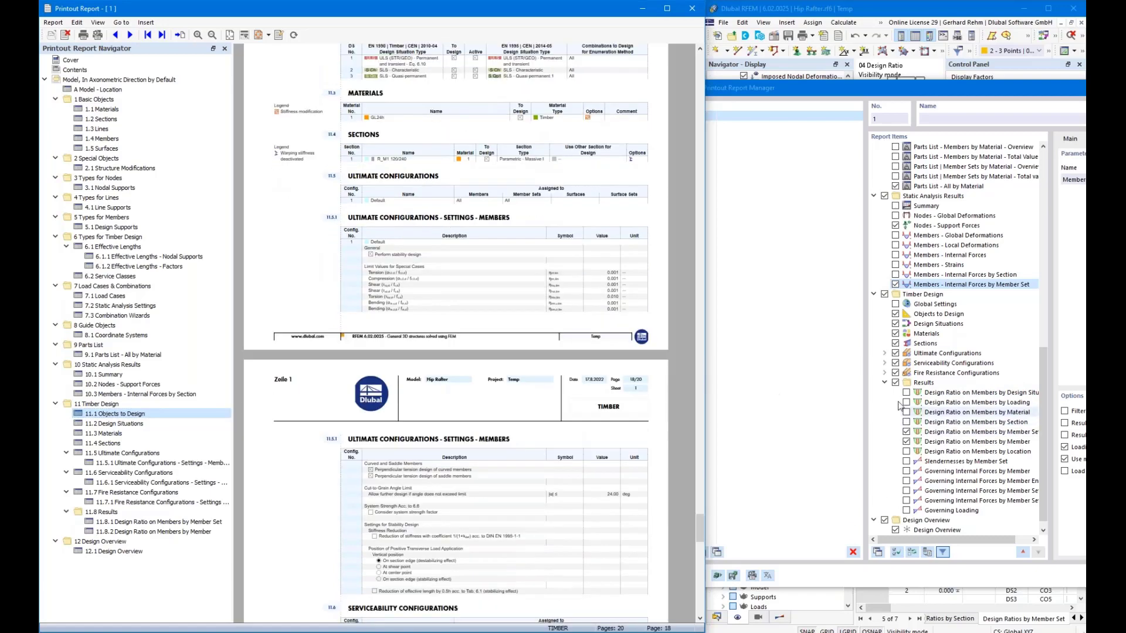
pyautogui.click(895, 354)
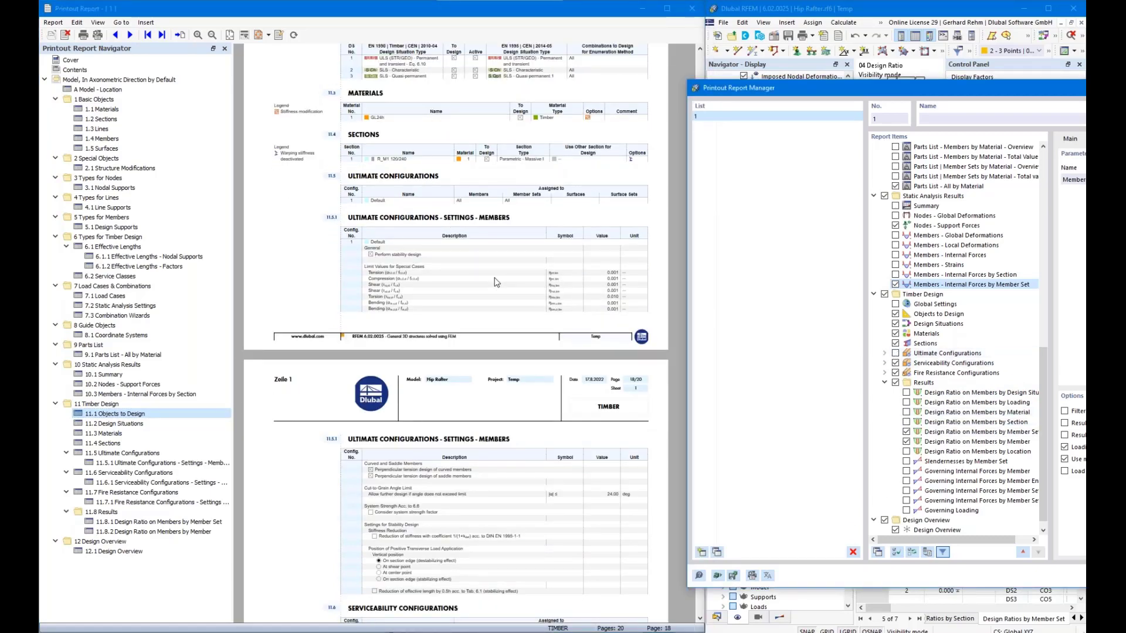
pyautogui.scroll(-5, 497, 282)
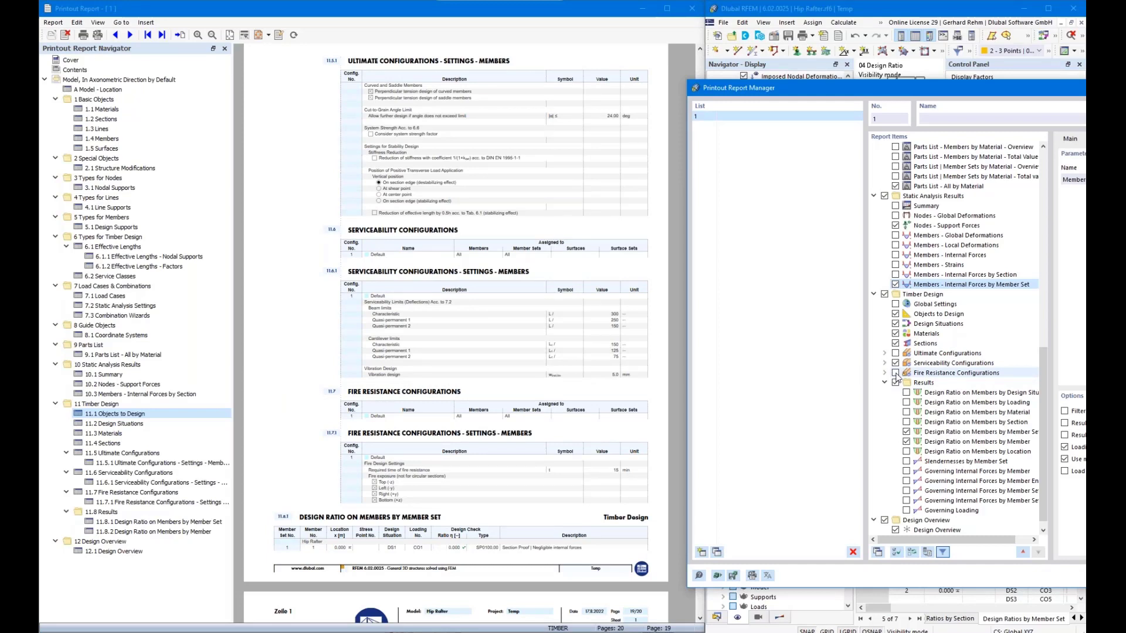
pyautogui.scroll(-1, 989, 447)
pyautogui.scroll(-8, 338, 208)
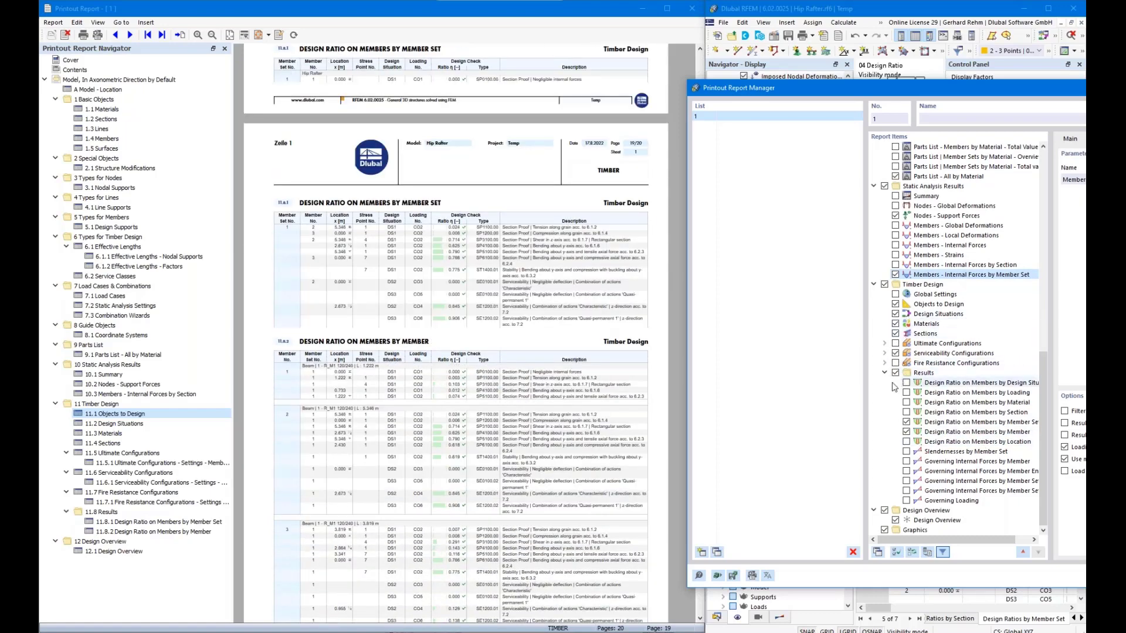
# - Exclude Design Ratio on Members by Member and activate a design check ratio filter of 0.01 for Design Ratio on Members by Member Set
pyautogui.click(929, 423)
pyautogui.moveTo(804, 86); pyautogui.dragTo(418, 91)
pyautogui.click(680, 441)
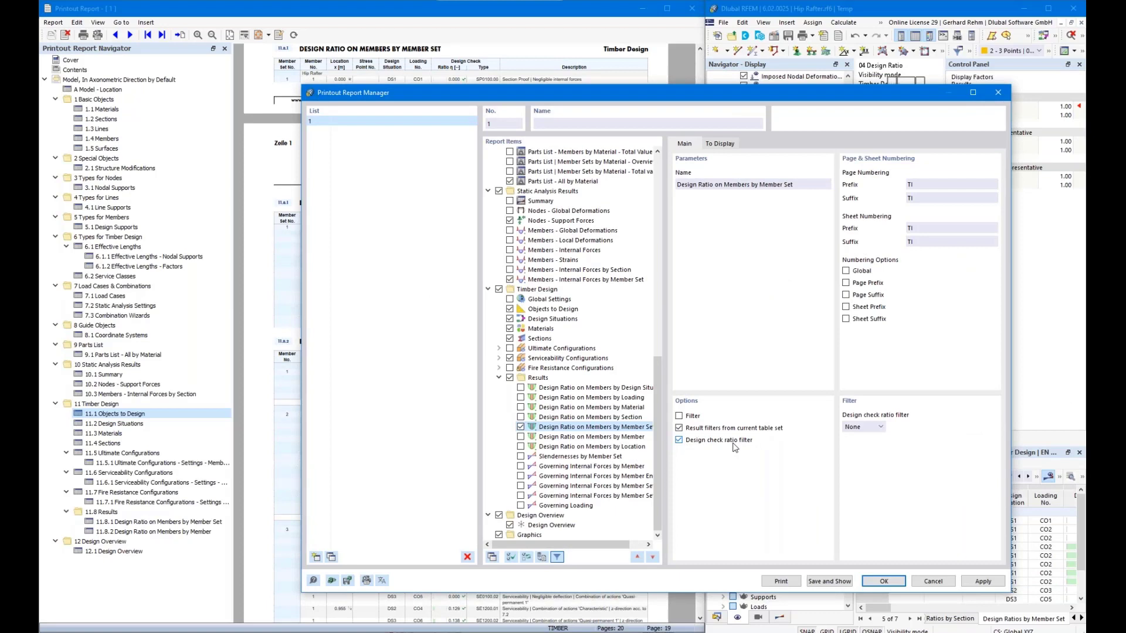
pyautogui.click(863, 427)
pyautogui.click(860, 458)
pyautogui.write('0,01')
pyautogui.press('Return')
# - Exclude the Member, Location, Stress Point, Design Situation and Design Check Type columns from the member set design ratios
pyautogui.click(718, 144)
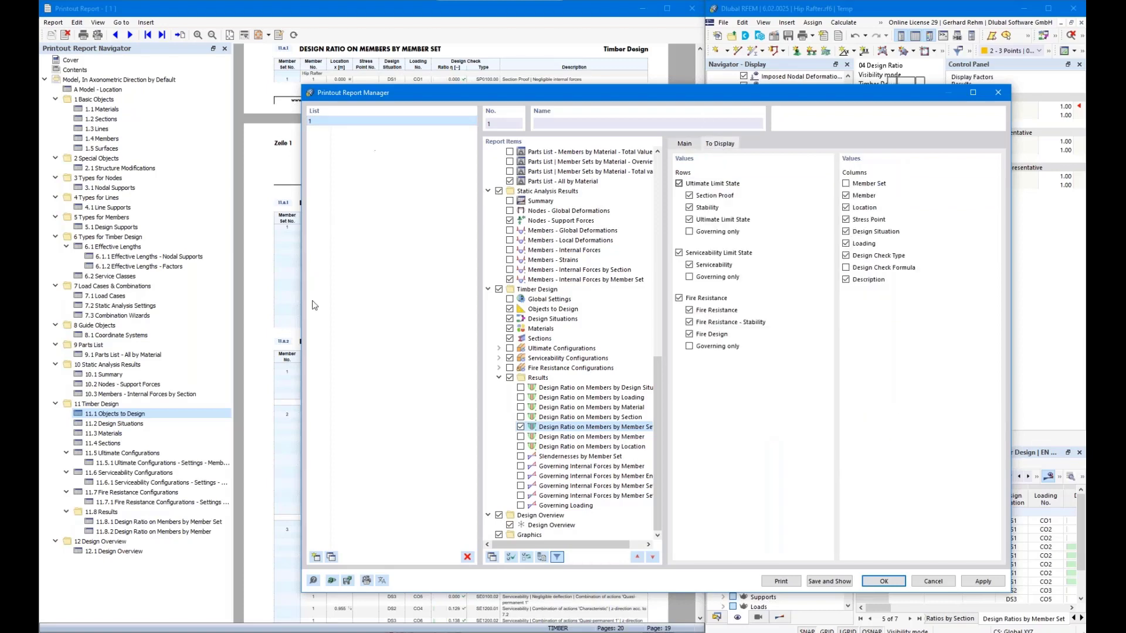
pyautogui.click(333, 384)
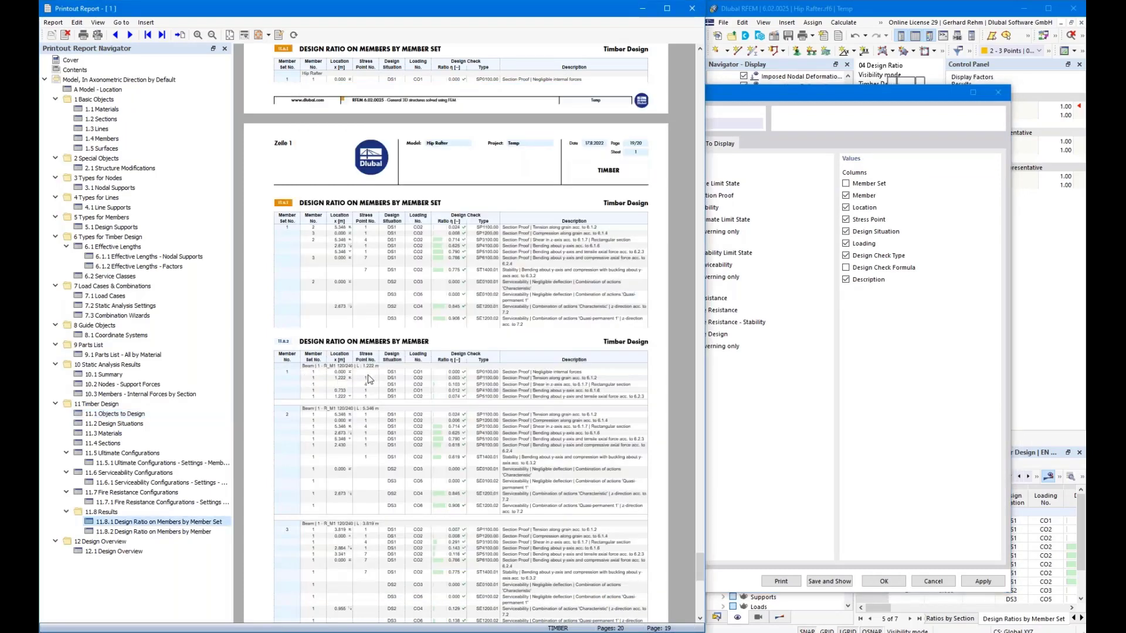
pyautogui.click(846, 196)
pyautogui.click(846, 207)
pyautogui.click(845, 219)
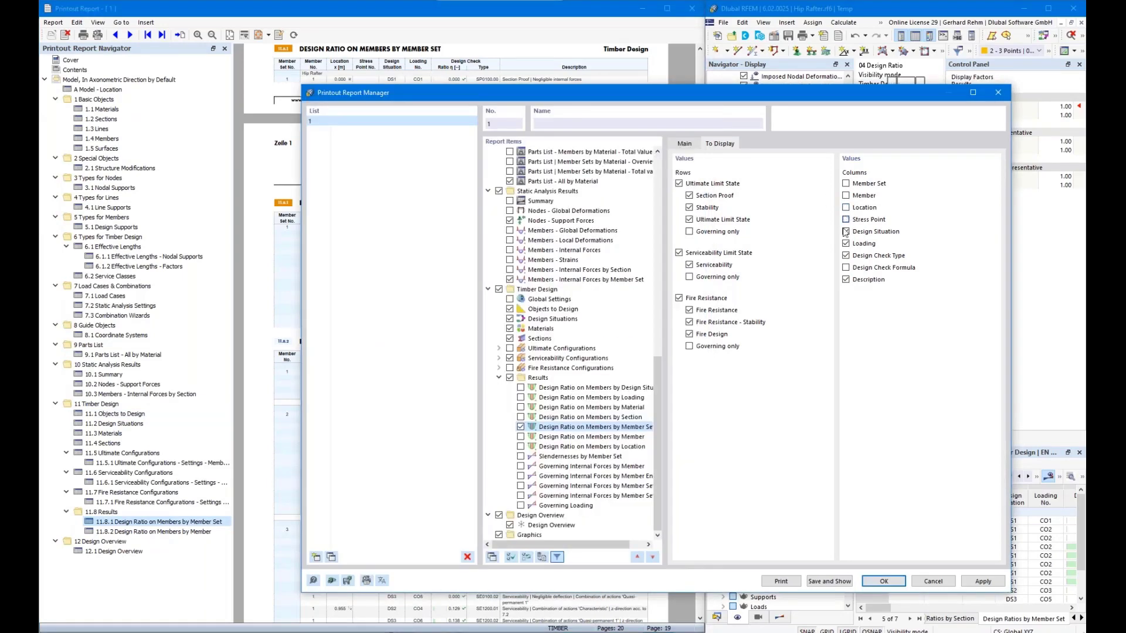
pyautogui.click(846, 231)
pyautogui.click(847, 255)
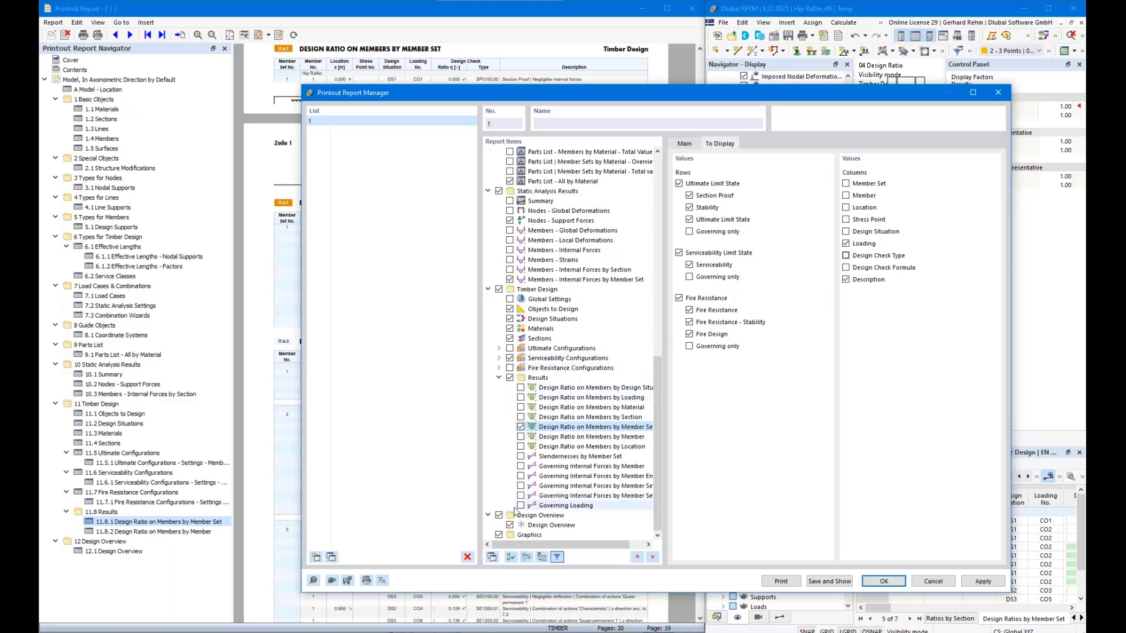
# - Exclude the Design Overview chapter, and save and show the updated printout report
pyautogui.click(499, 516)
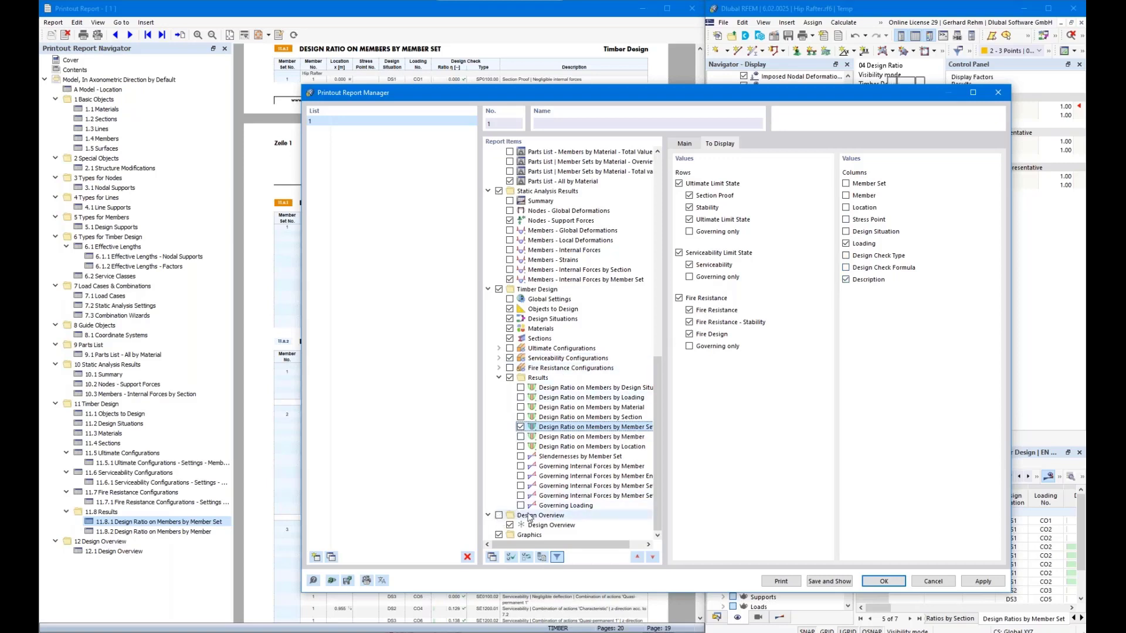
pyautogui.click(820, 582)
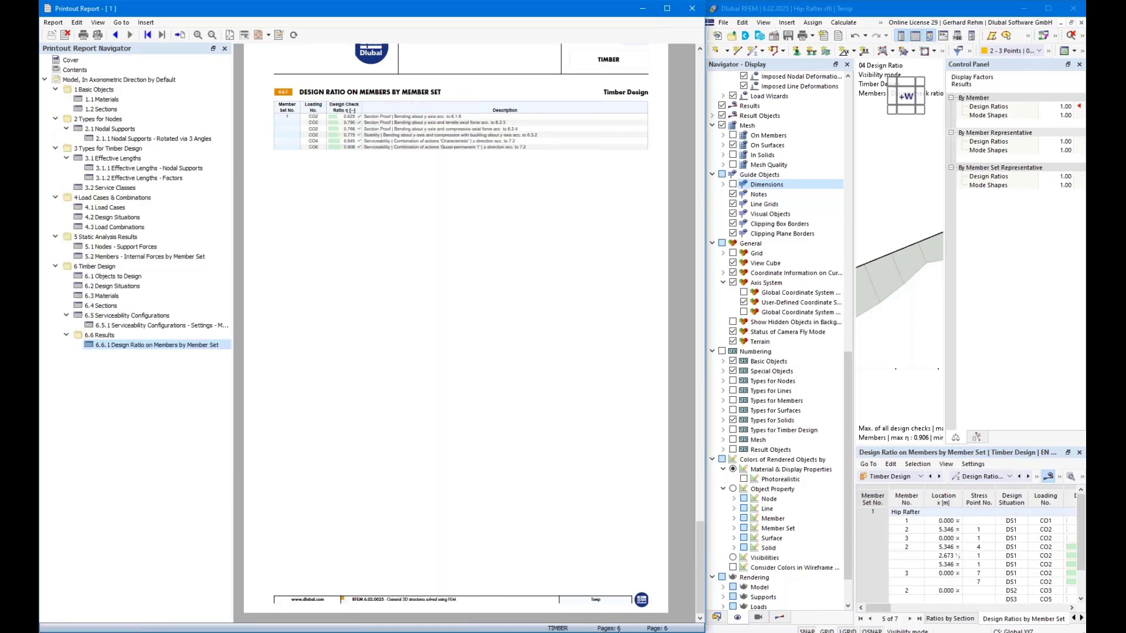
# - Review the regenerated report from the timber design results back to the model picture and contents page
pyautogui.scroll(5, 473, 420)
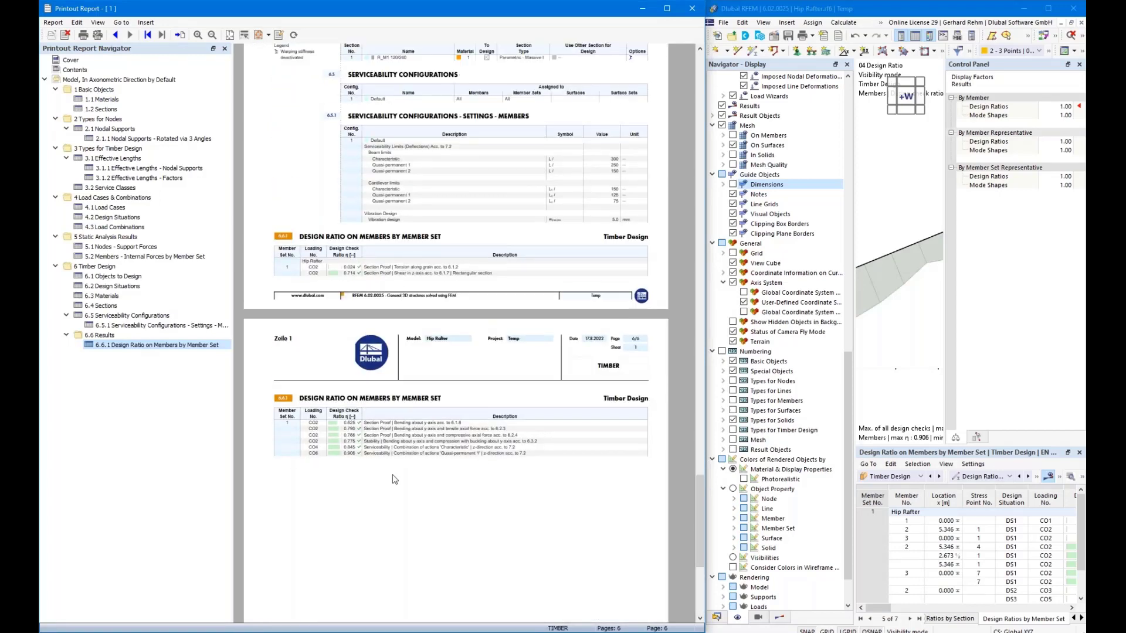
pyautogui.scroll(3, 401, 475)
pyautogui.scroll(6, 401, 476)
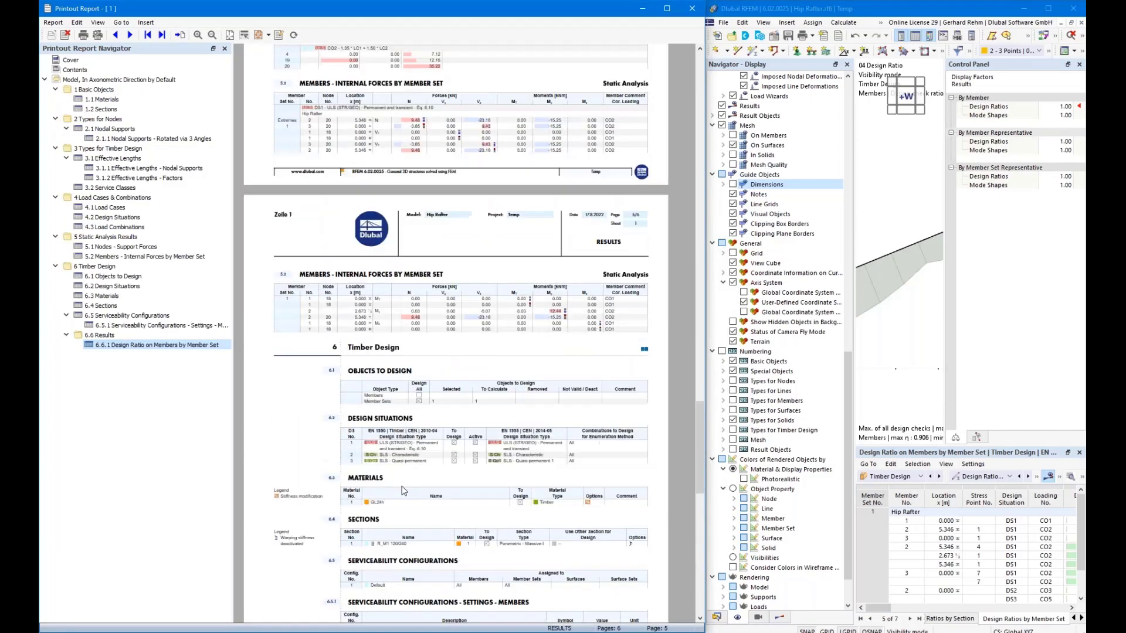
pyautogui.scroll(4, 470, 309)
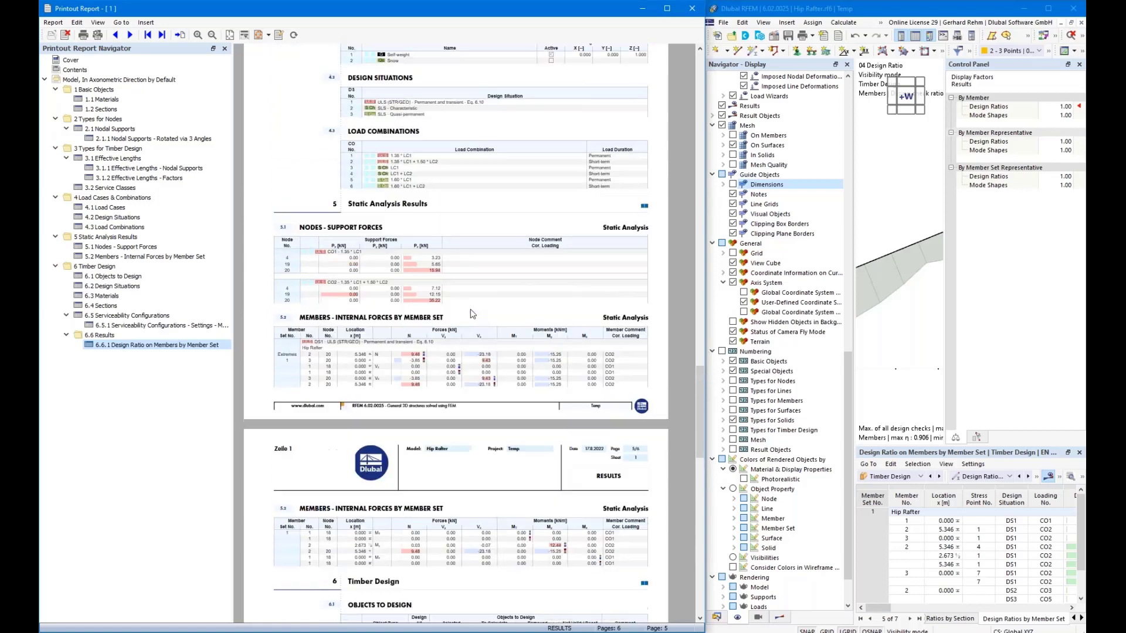
pyautogui.scroll(6, 470, 350)
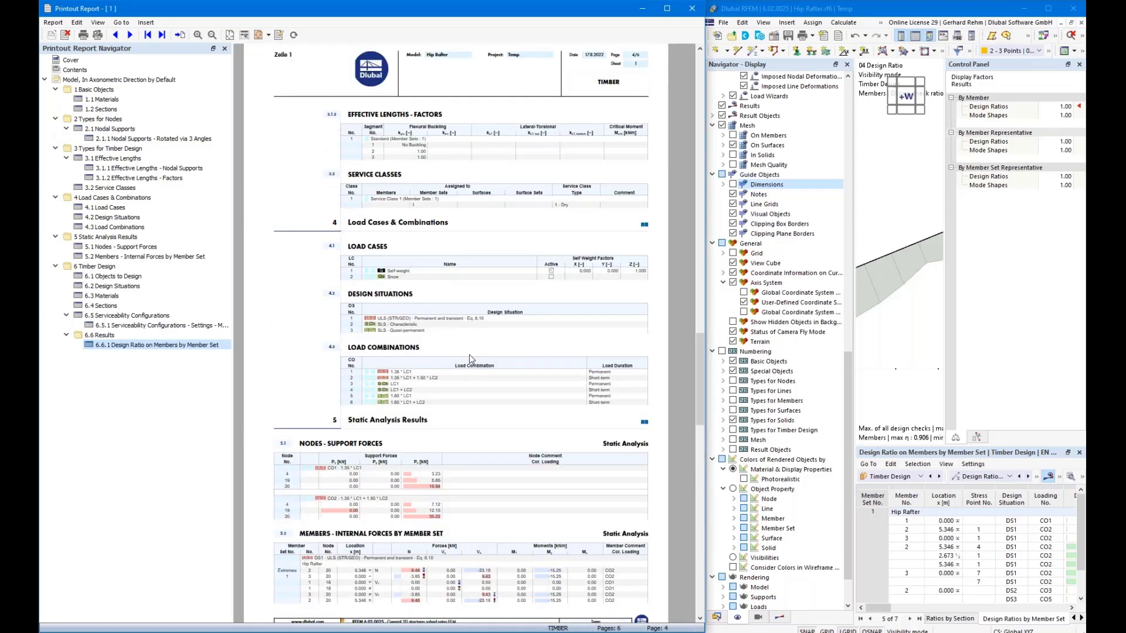
pyautogui.moveTo(698, 352); pyautogui.dragTo(691, 115)
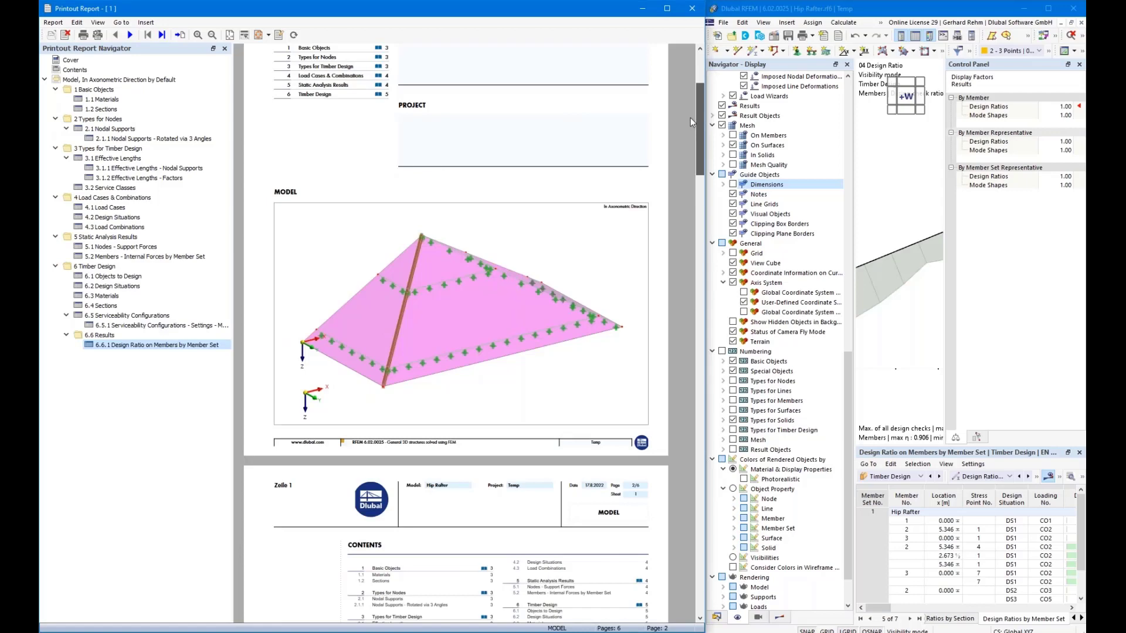
pyautogui.scroll(-1, 691, 118)
pyautogui.moveTo(693, 140); pyautogui.dragTo(694, 103)
pyautogui.scroll(-8, 369, 241)
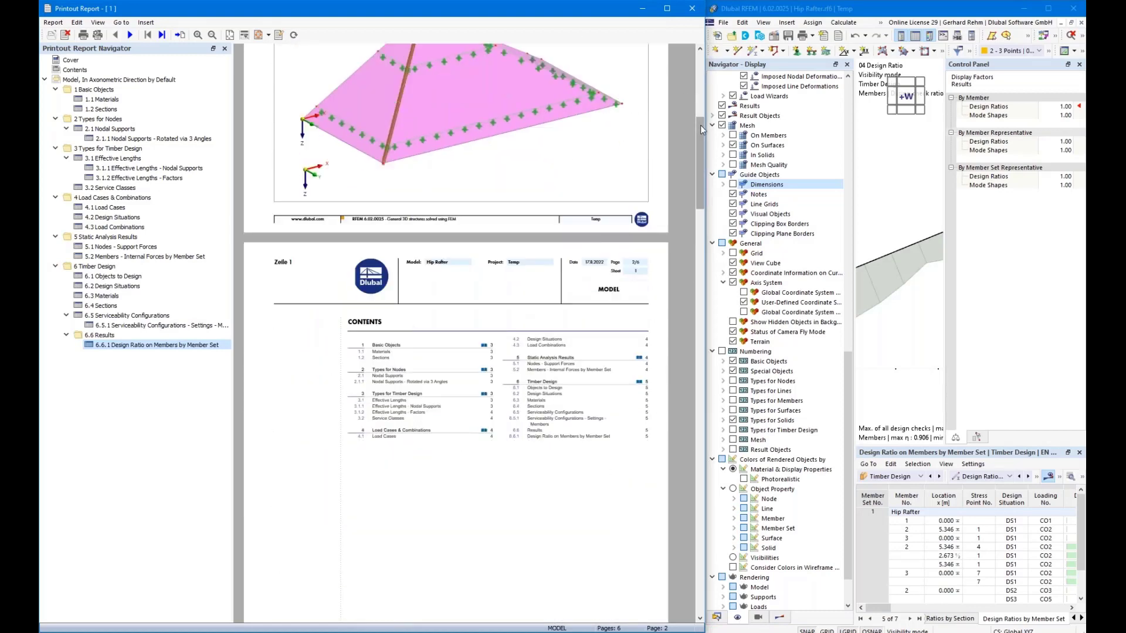
pyautogui.moveTo(700, 125); pyautogui.dragTo(693, 164)
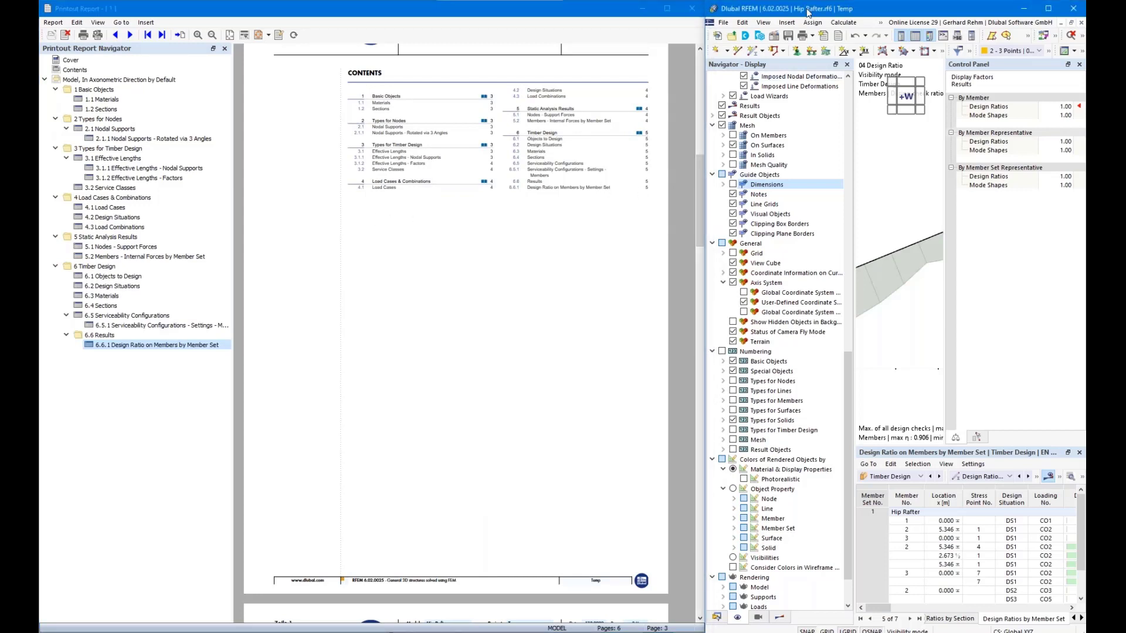
# - Switch to the RFEM model window, maximize it and display the user-defined view 01 Geometry
pyautogui.moveTo(808, 10); pyautogui.dragTo(948, 116)
pyautogui.doubleClick(948, 116)
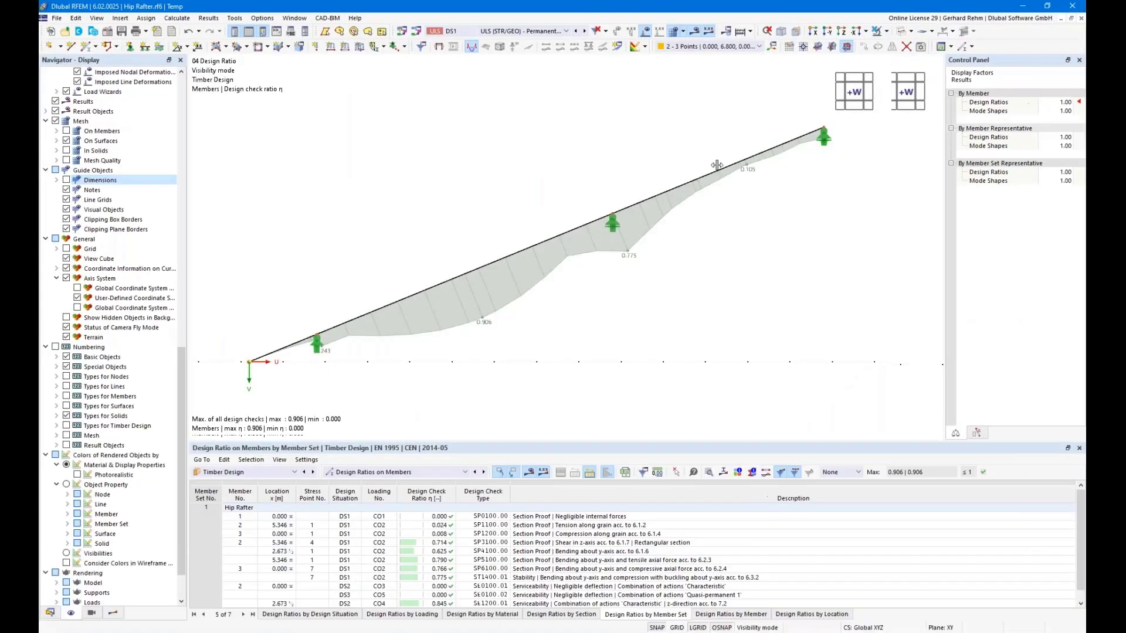
pyautogui.click(92, 613)
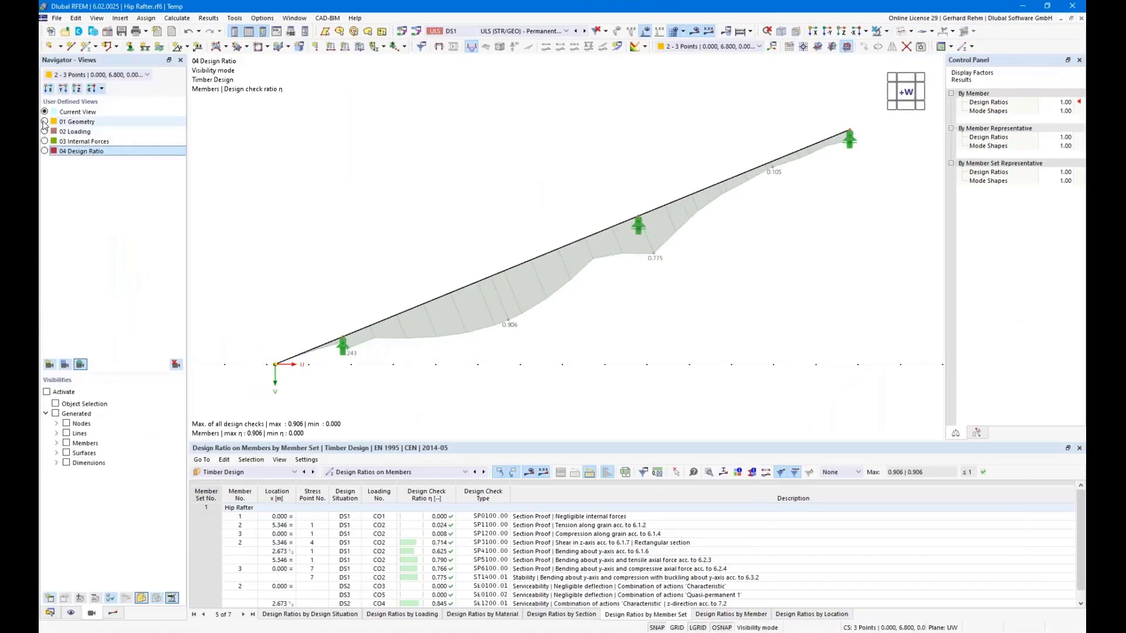
pyautogui.click(45, 122)
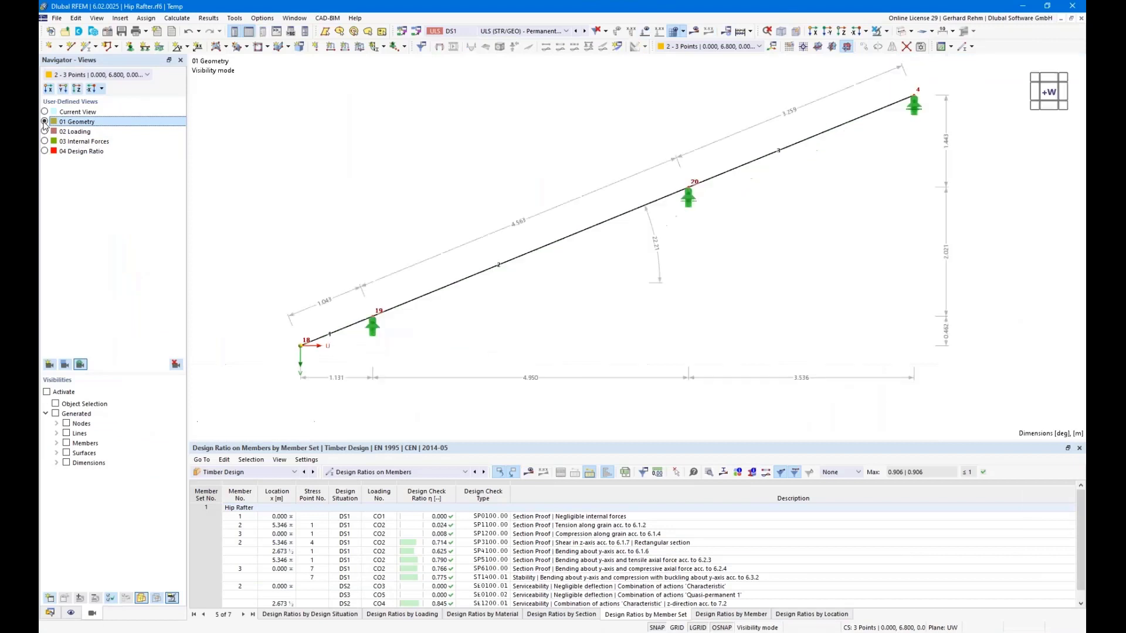
# - Start sending the current graphic to the printout report, and give the picture the custom name Geometry
pyautogui.click(144, 31)
pyautogui.click(153, 57)
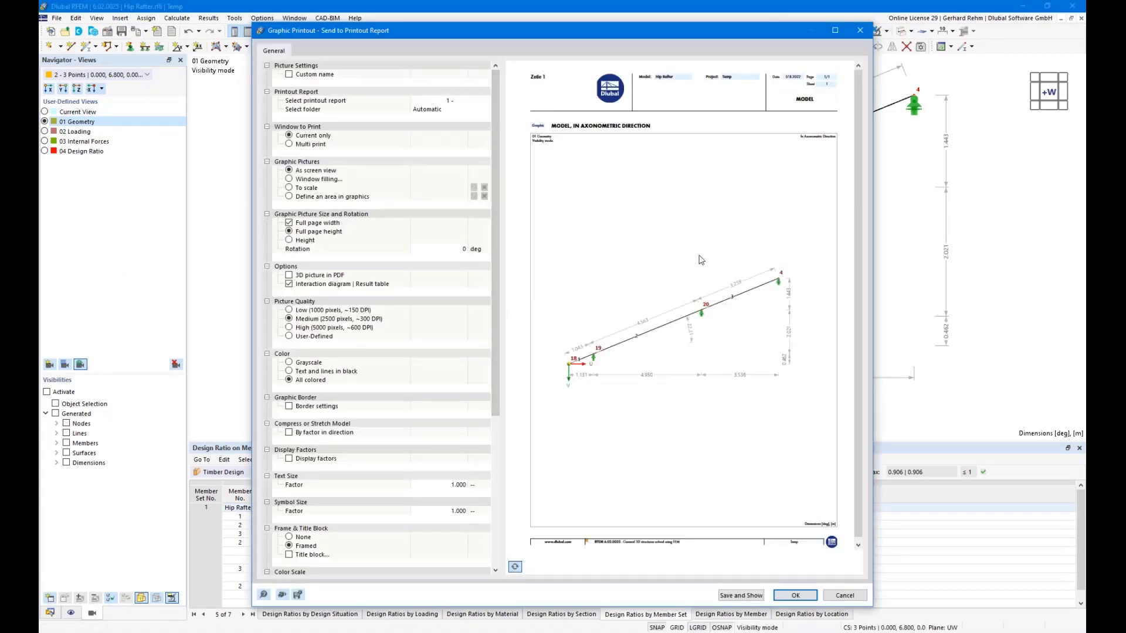
pyautogui.click(516, 568)
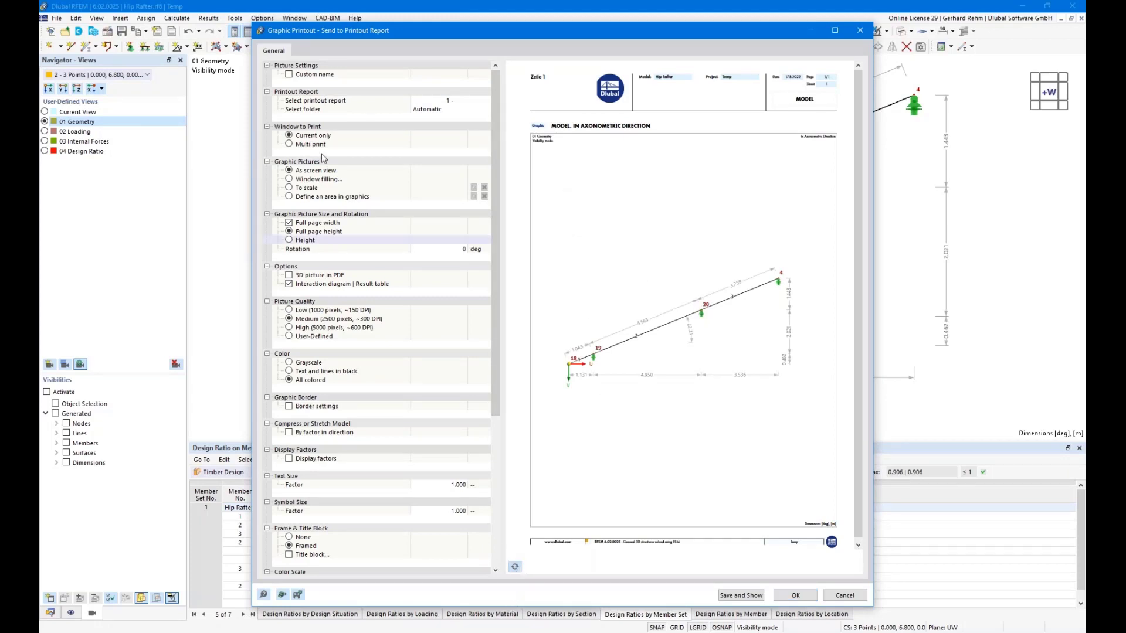
pyautogui.click(289, 75)
pyautogui.click(437, 73)
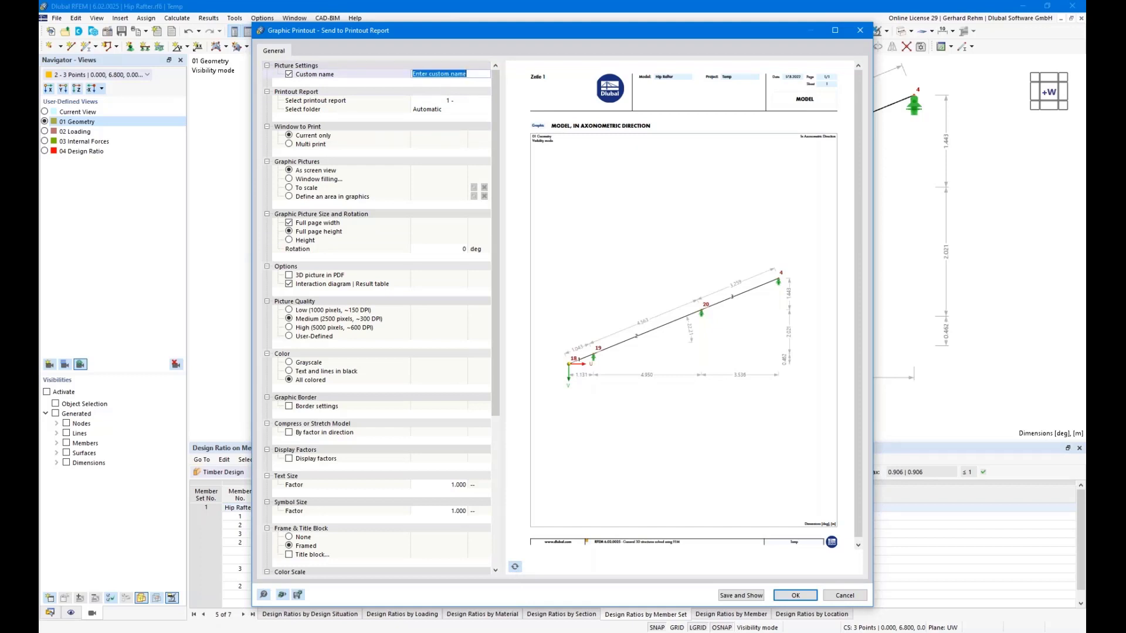
pyautogui.write('Geometry')
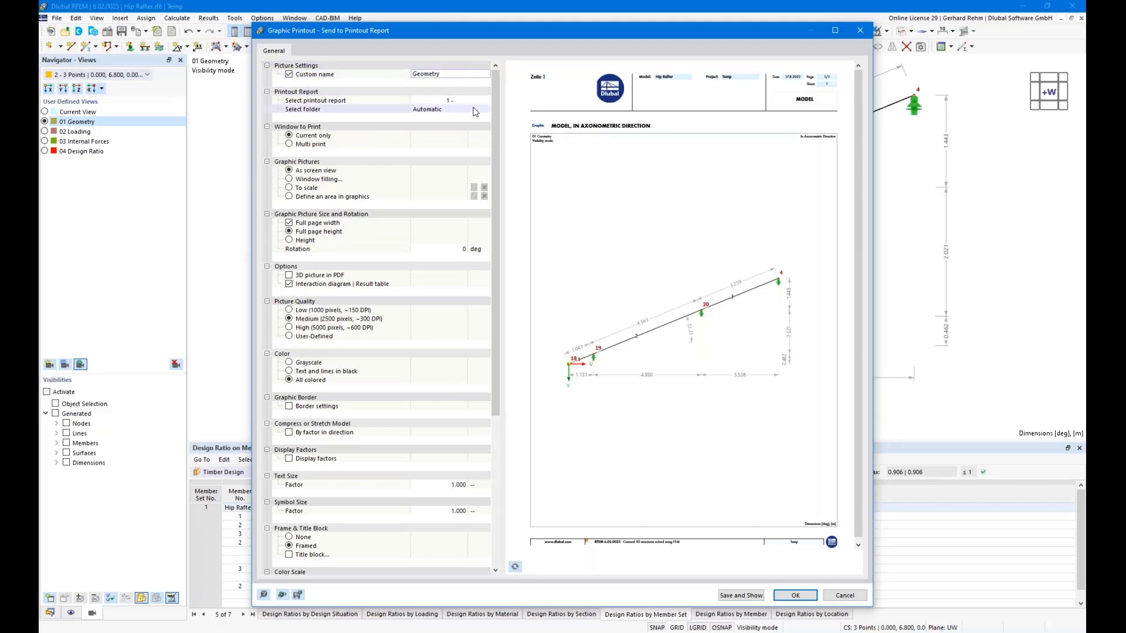
# - Set the Geometry picture to window filling with a 33 % height ratio, refresh its preview and add it to the report
pyautogui.click(301, 179)
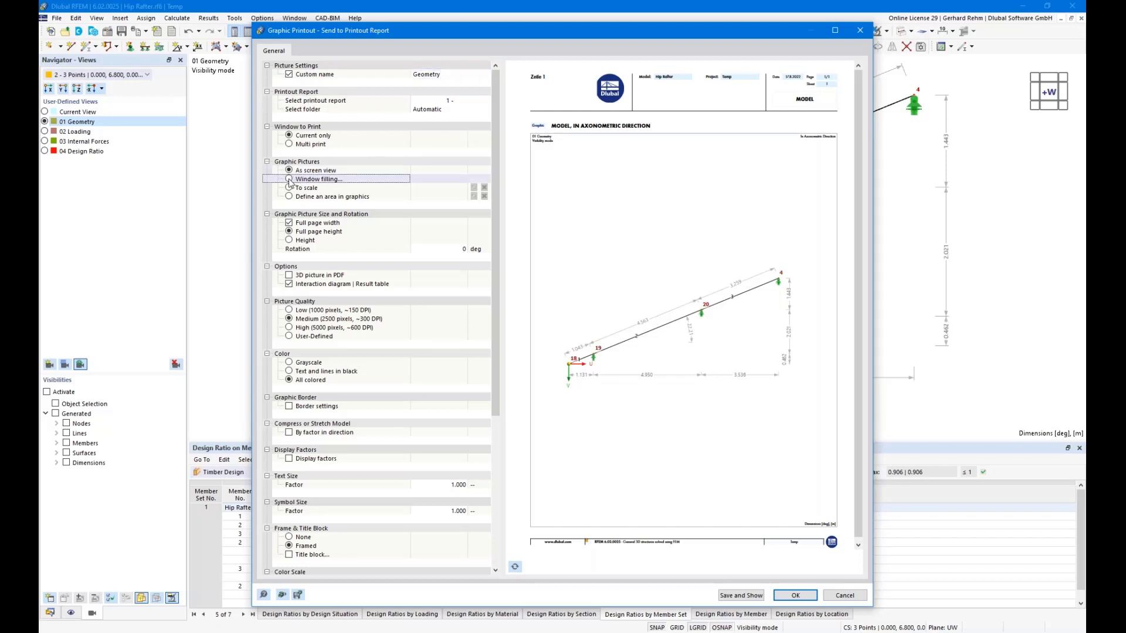
pyautogui.click(289, 240)
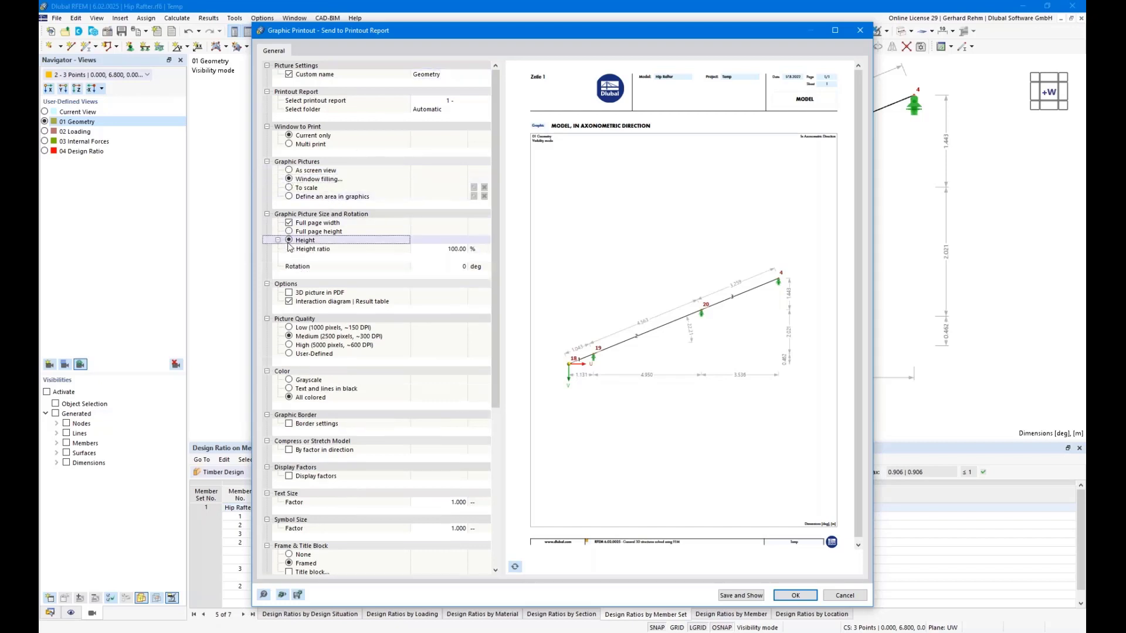
pyautogui.click(452, 249)
pyautogui.write('33')
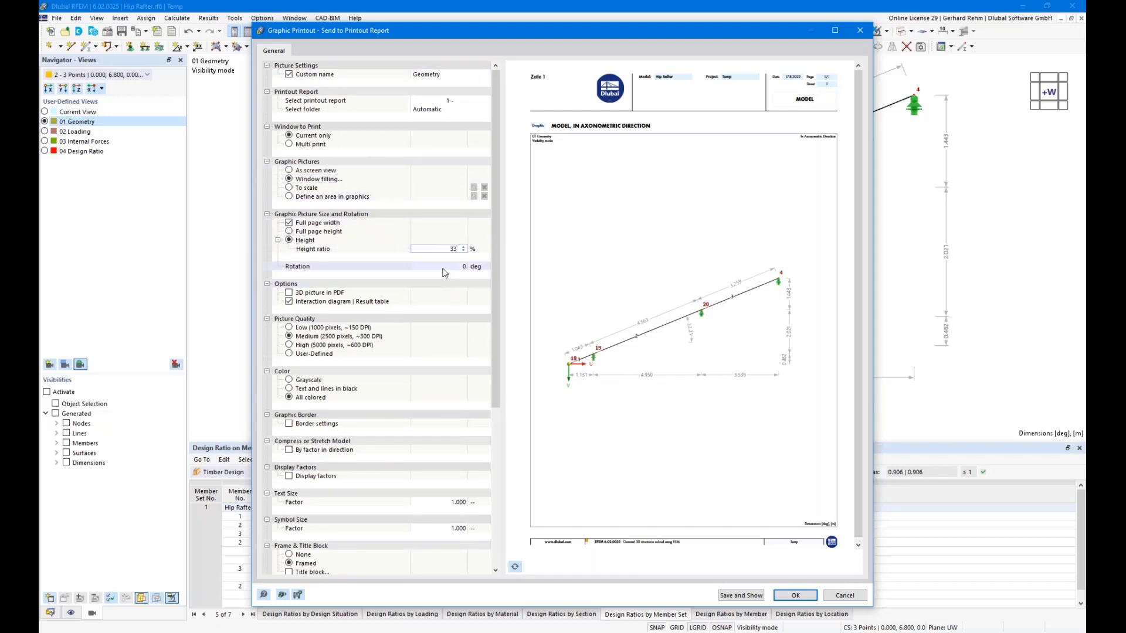
pyautogui.click(517, 568)
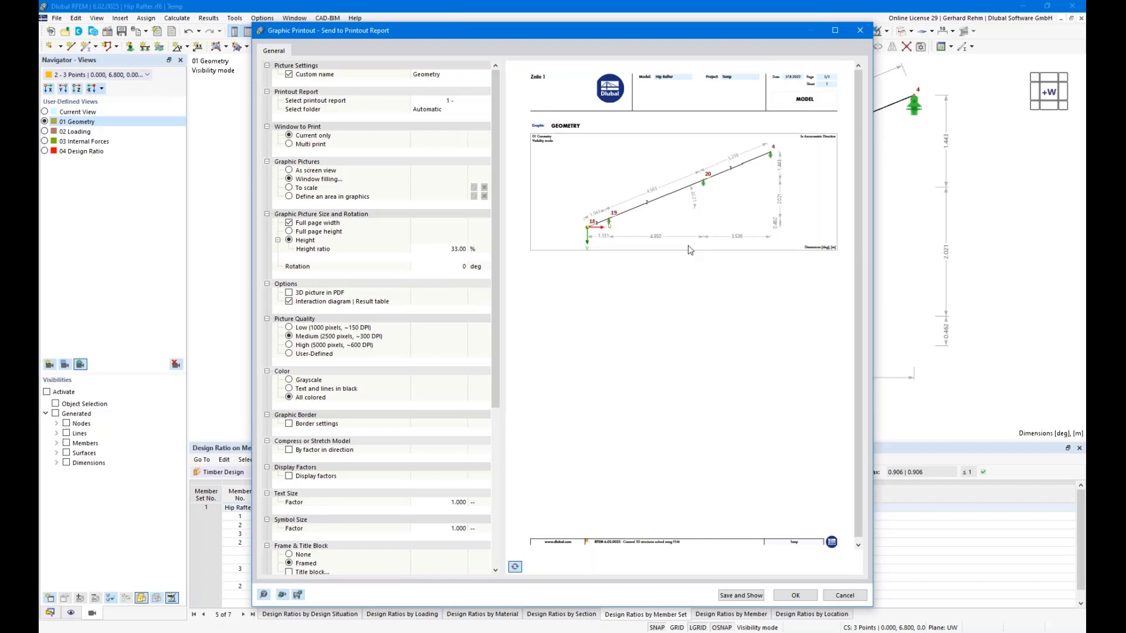
pyautogui.click(784, 596)
# - Display the user-defined view 02 Loading and add it to the printout report with the custom name Loads LC1
pyautogui.click(45, 133)
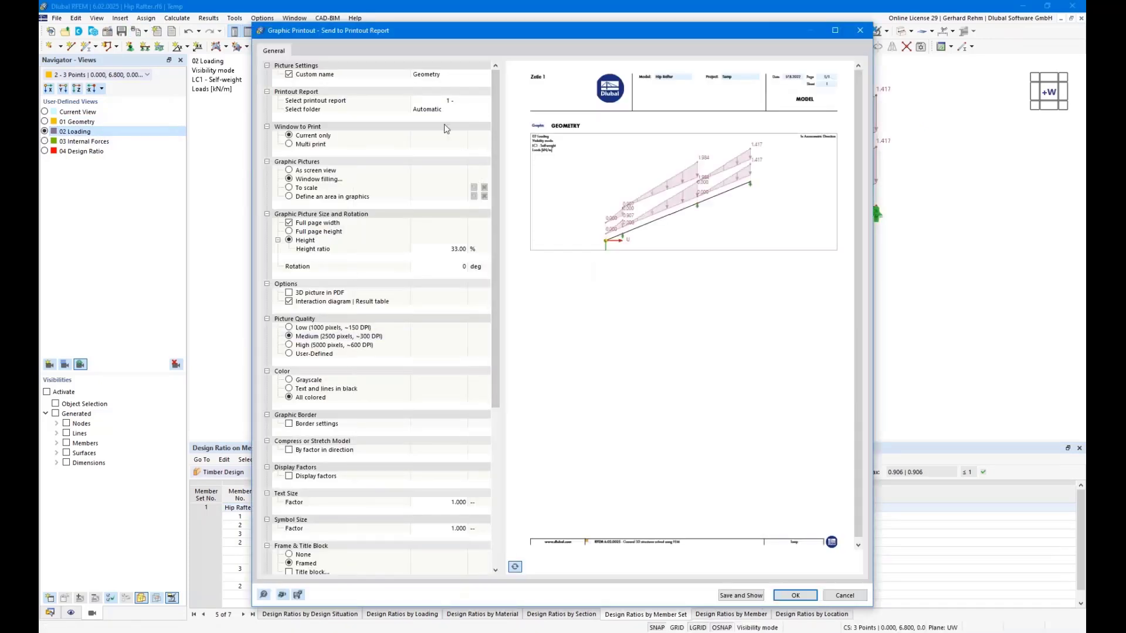
pyautogui.click(437, 74)
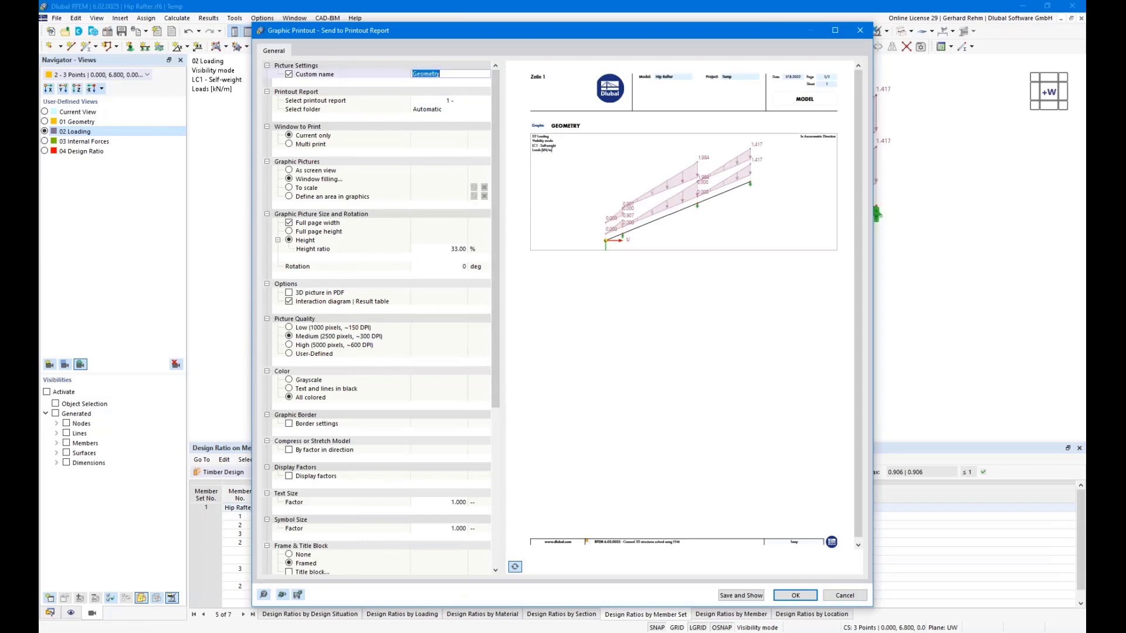
pyautogui.write('Loads LC1')
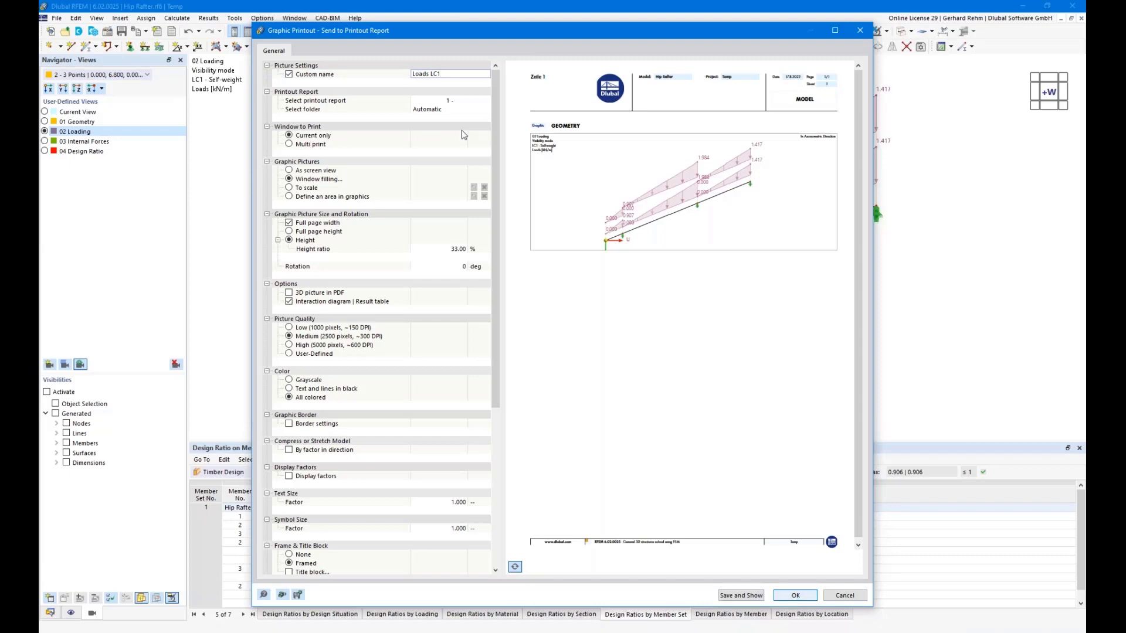
pyautogui.press('Return')
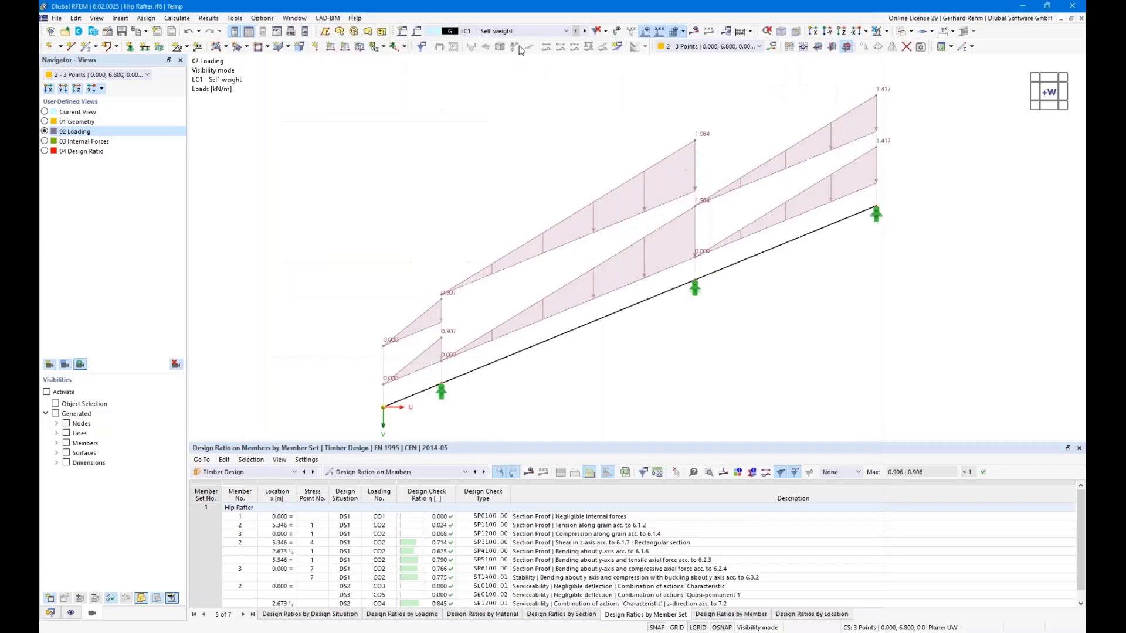
# - Switch to load case LC2 - Snow and add its graphic to the printout report with the custom name Loads LC2
pyautogui.click(584, 31)
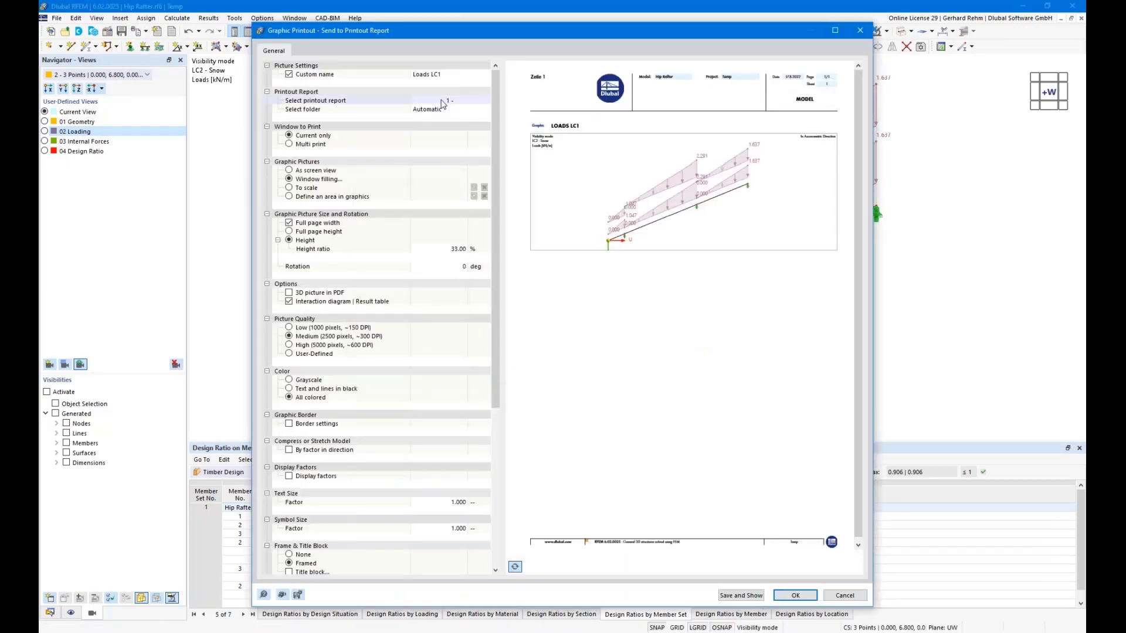
pyautogui.click(449, 74)
pyautogui.press('BackSpace')
pyautogui.write('2')
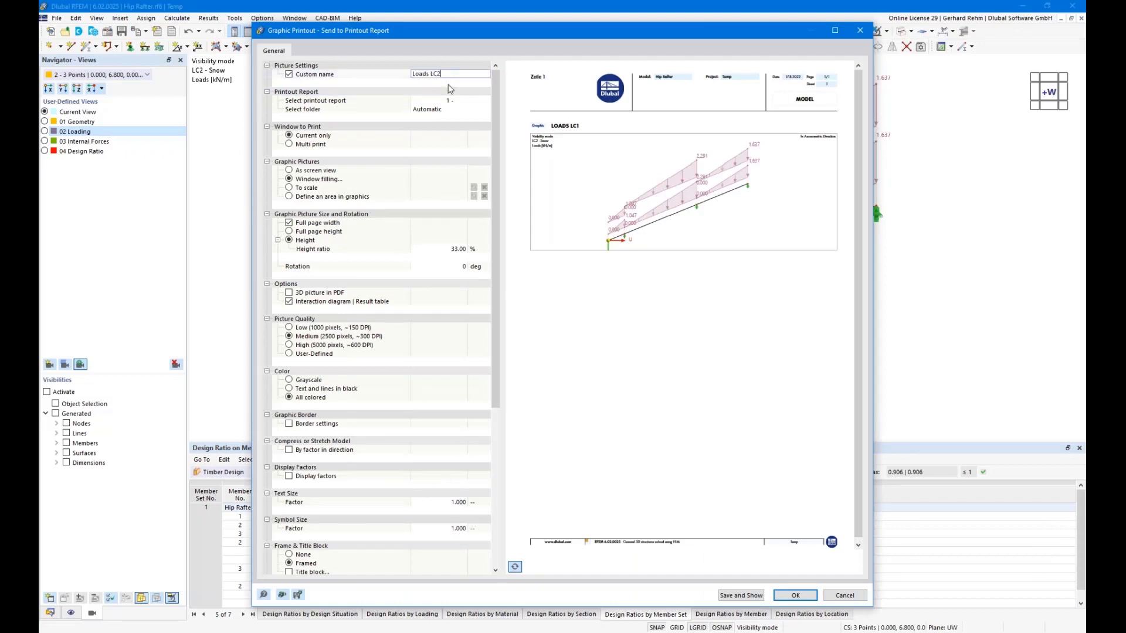
pyautogui.click(793, 596)
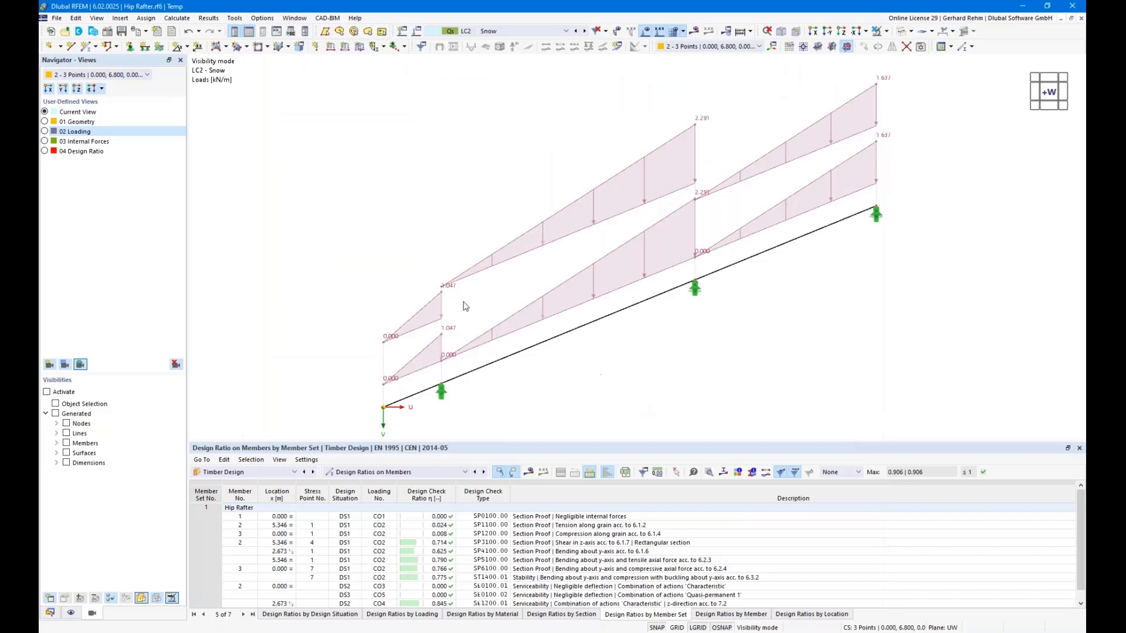
# - Display the user-defined view 03 Internal Forces and show the members' axial forces N
pyautogui.click(44, 141)
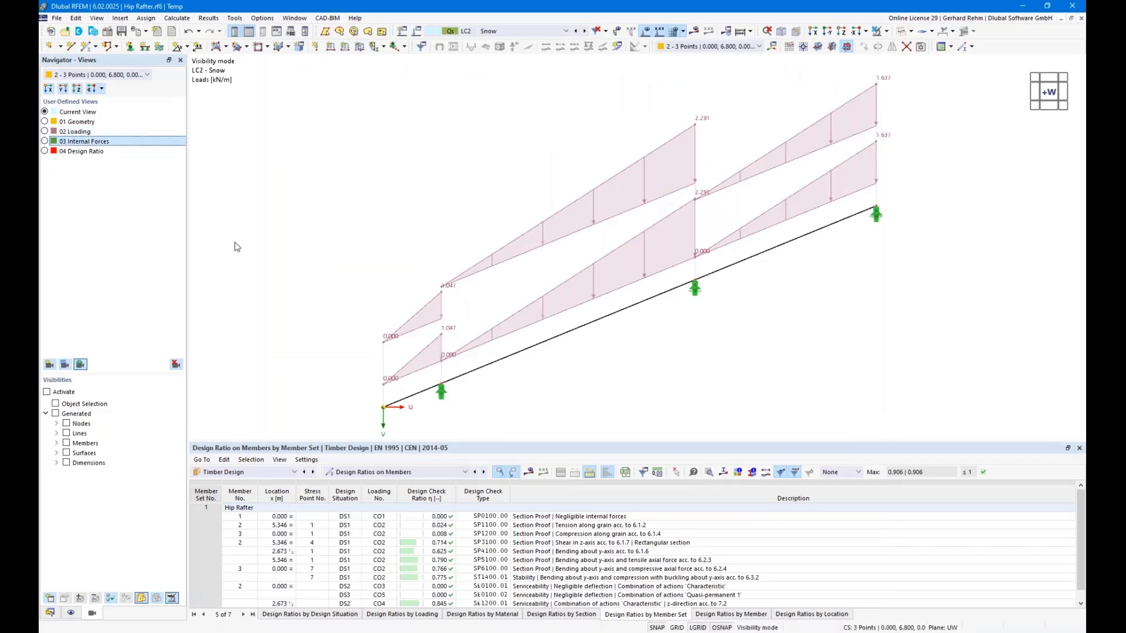
pyautogui.click(115, 613)
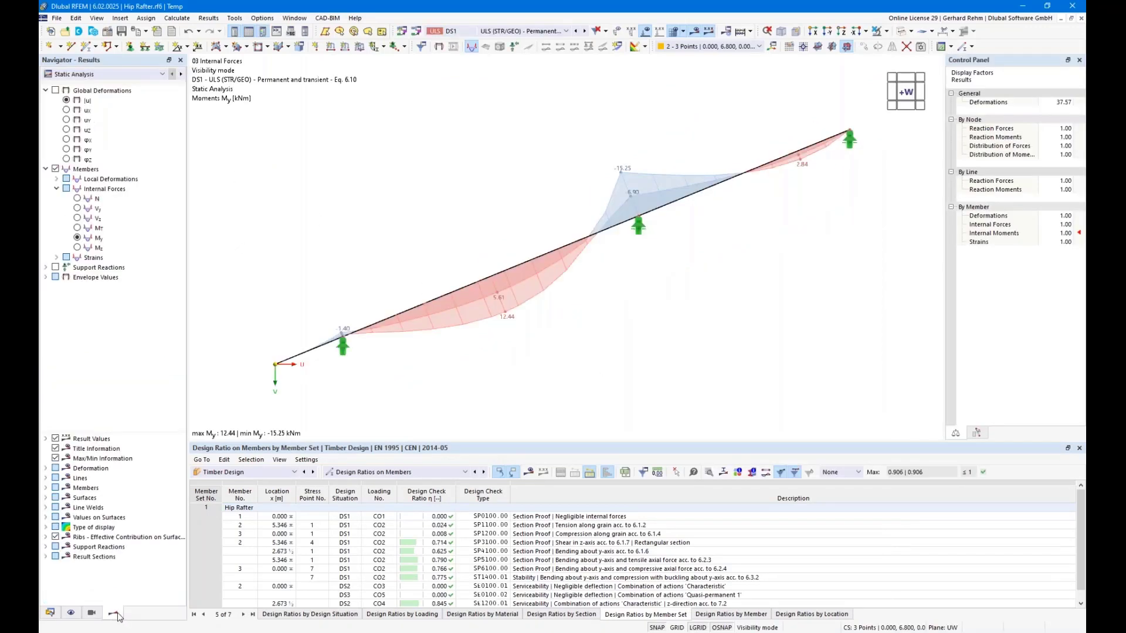
pyautogui.click(77, 199)
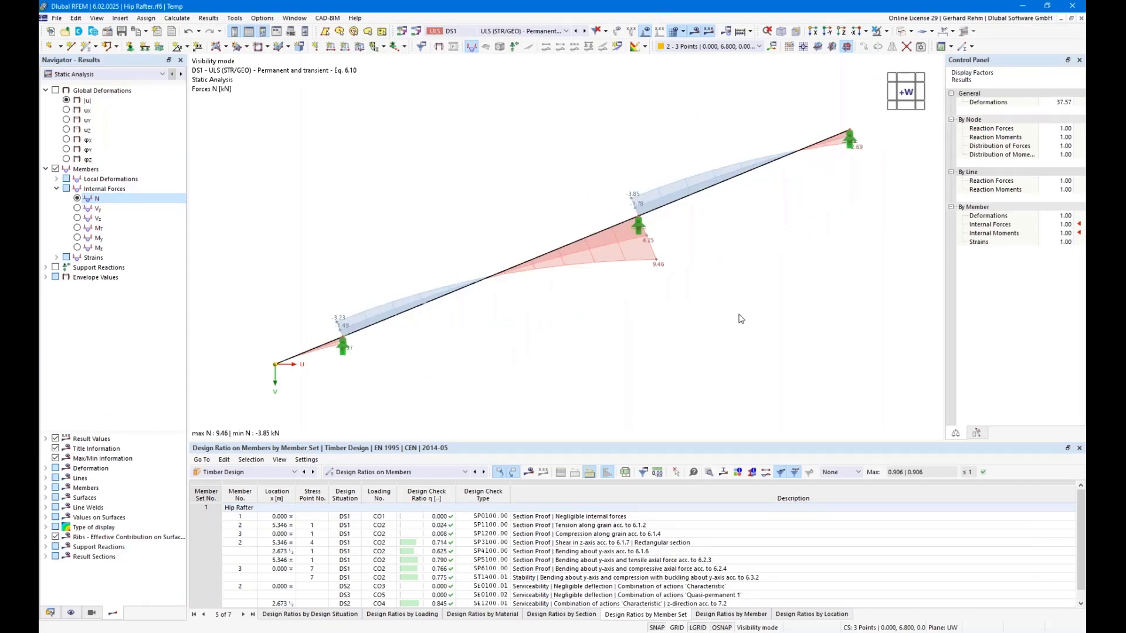
pyautogui.scroll(-1, 669, 318)
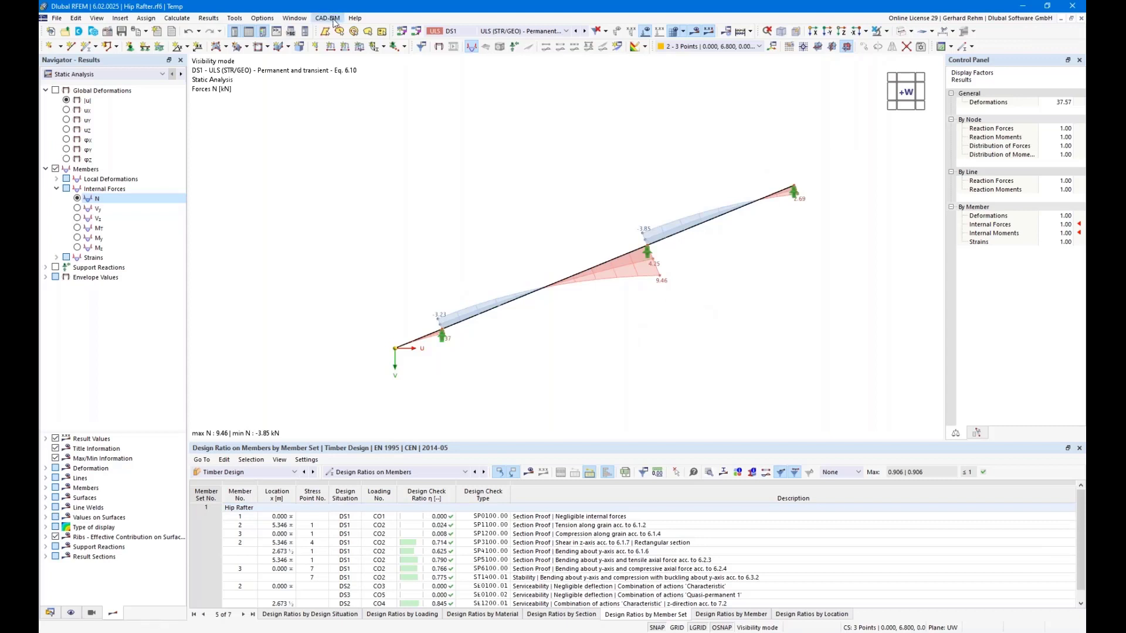
# - Open two additional windows of the model and tile all three windows vertically
pyautogui.click(295, 19)
pyautogui.click(300, 31)
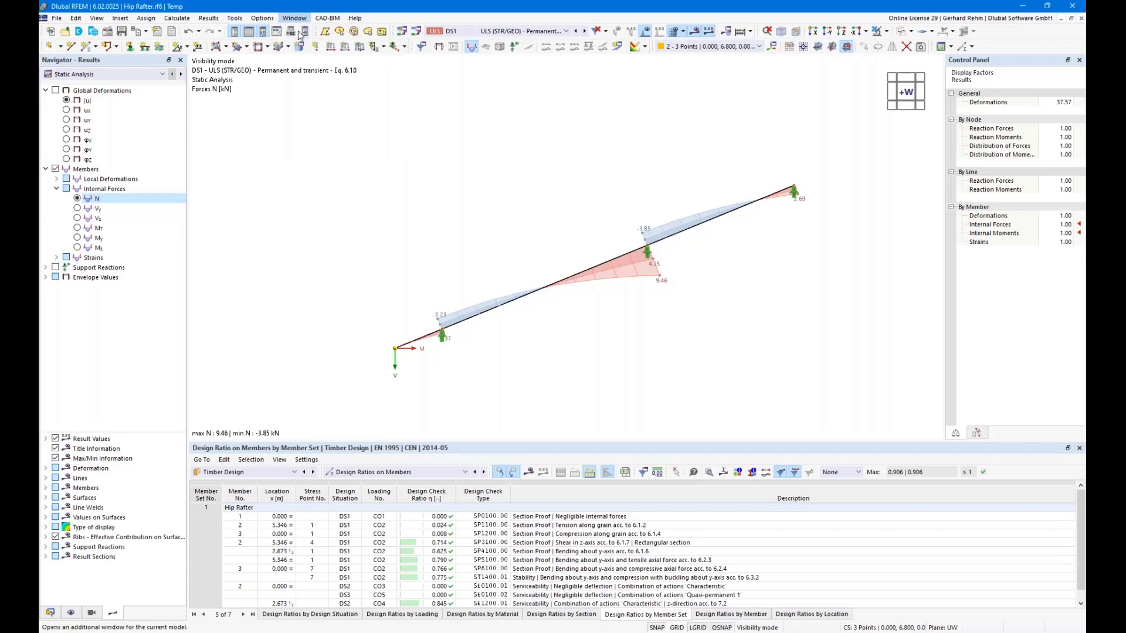
pyautogui.click(295, 20)
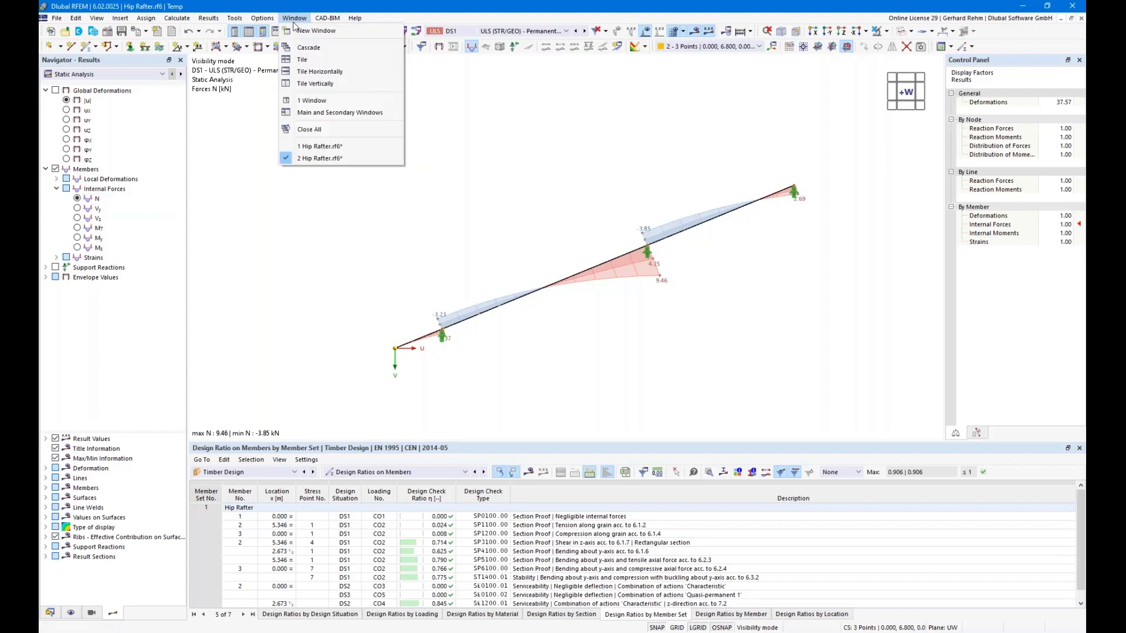
pyautogui.click(296, 19)
pyautogui.click(295, 19)
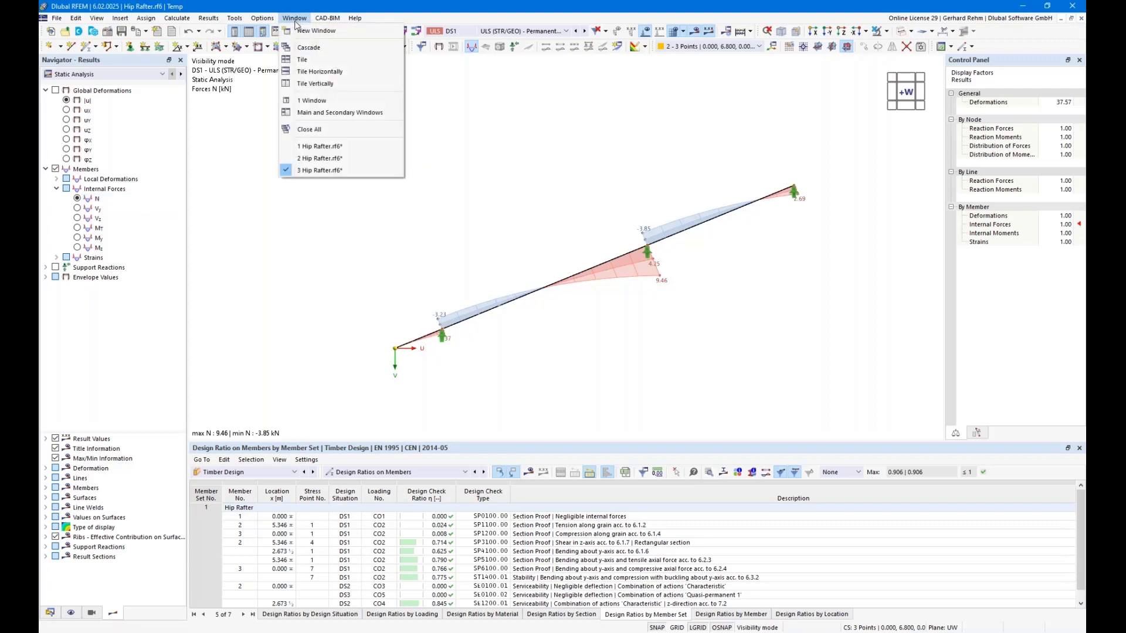
pyautogui.click(321, 83)
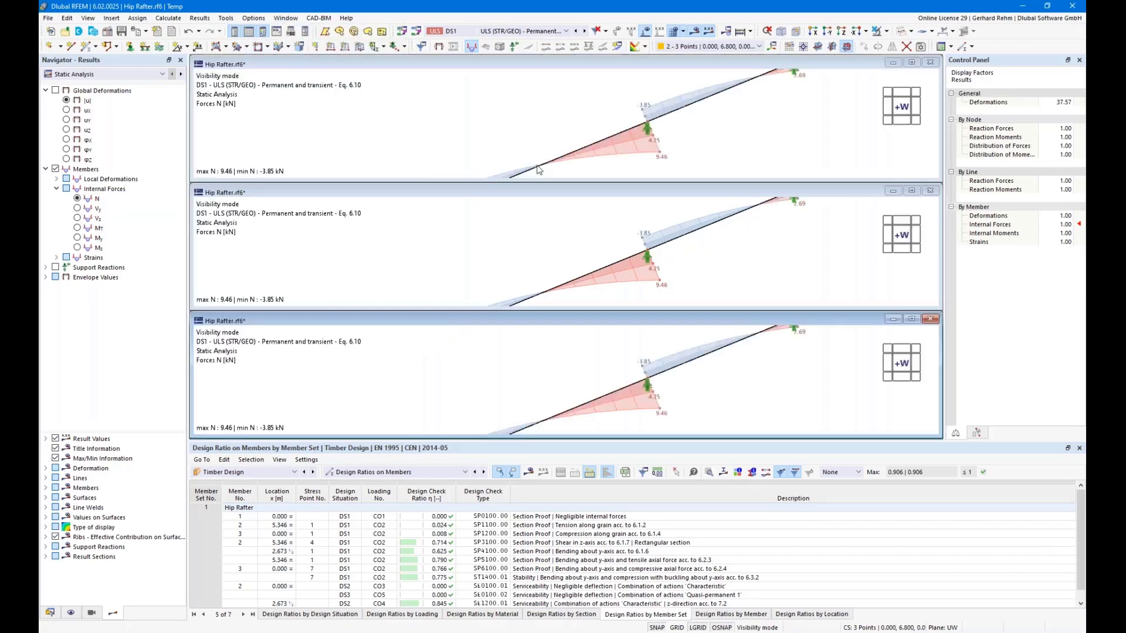
# - Fit the rafter in each tiled window, showing shear forces Vz in the second and moments My in the third
pyautogui.click(584, 129)
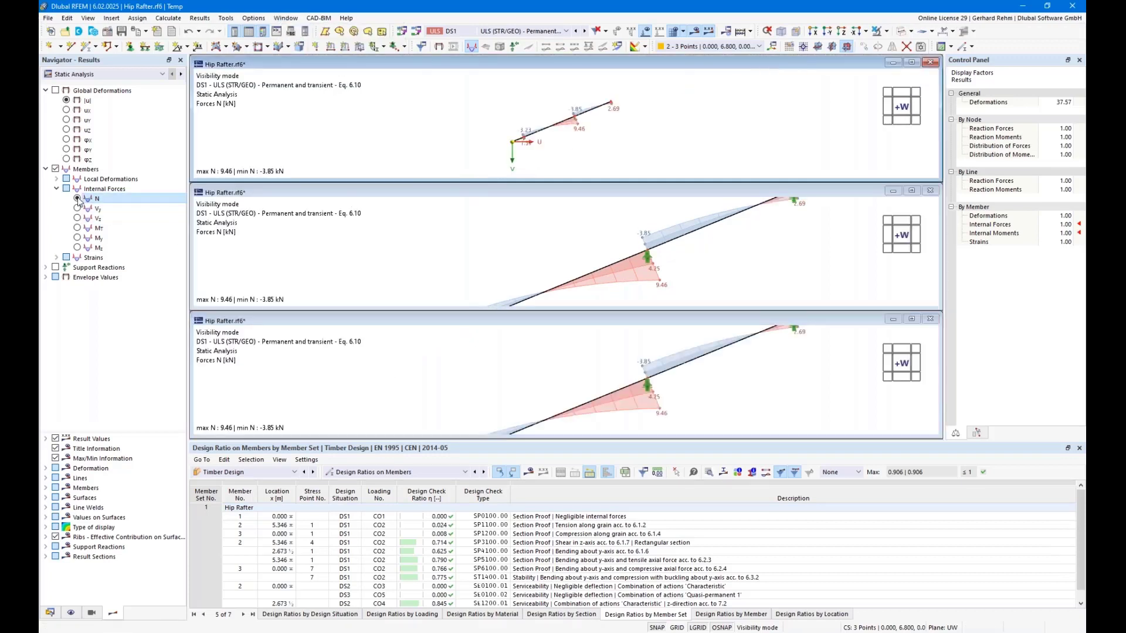
pyautogui.click(556, 245)
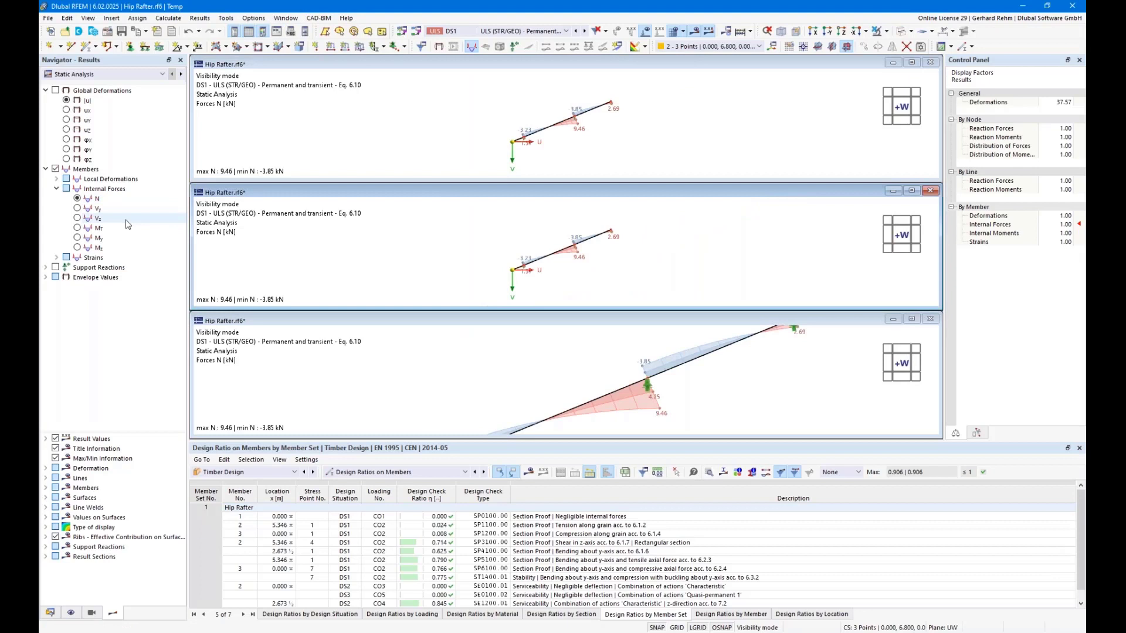
pyautogui.click(77, 218)
pyautogui.click(518, 379)
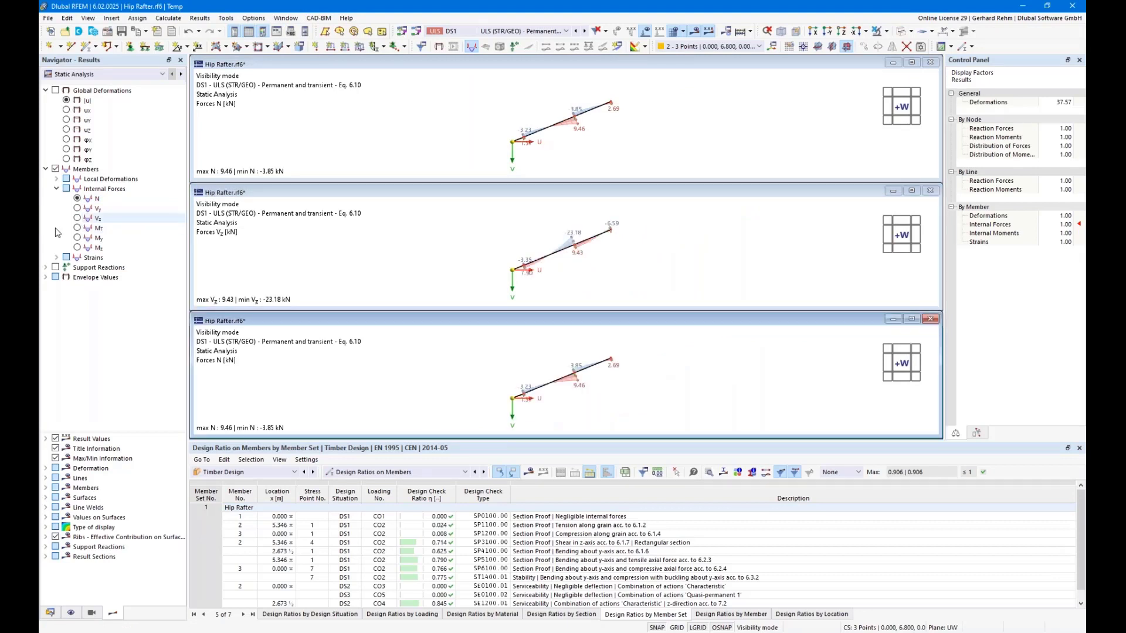
pyautogui.click(77, 237)
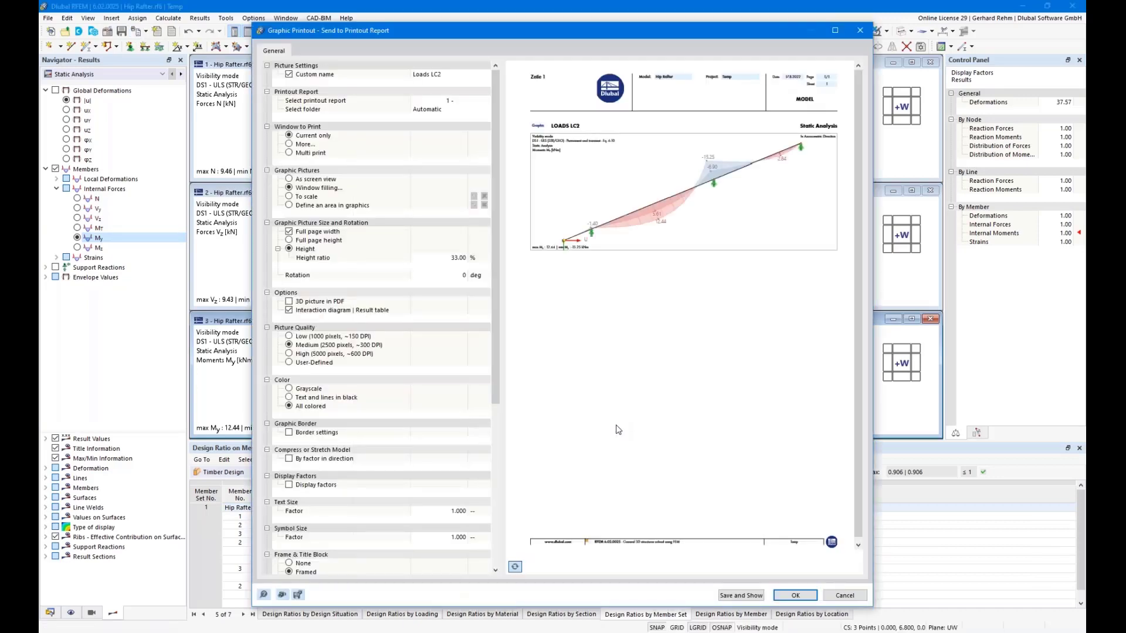
# - Set the graphic printout to include more windows with a 70 % height ratio, and add the combined picture to the report
pyautogui.click(292, 147)
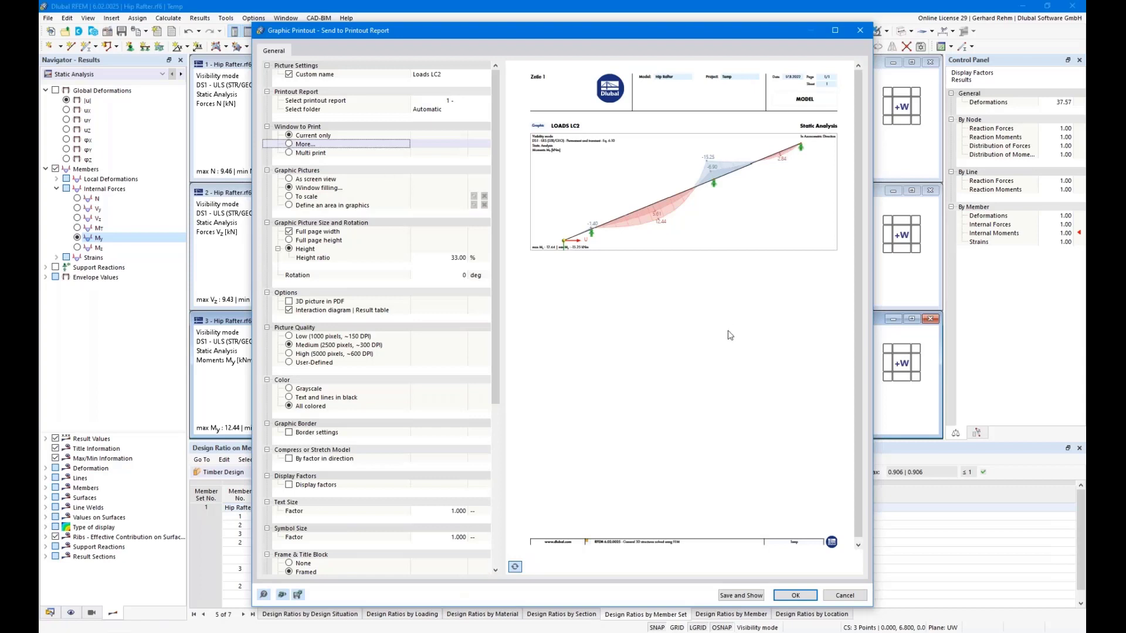
pyautogui.click(441, 250)
pyautogui.write('70')
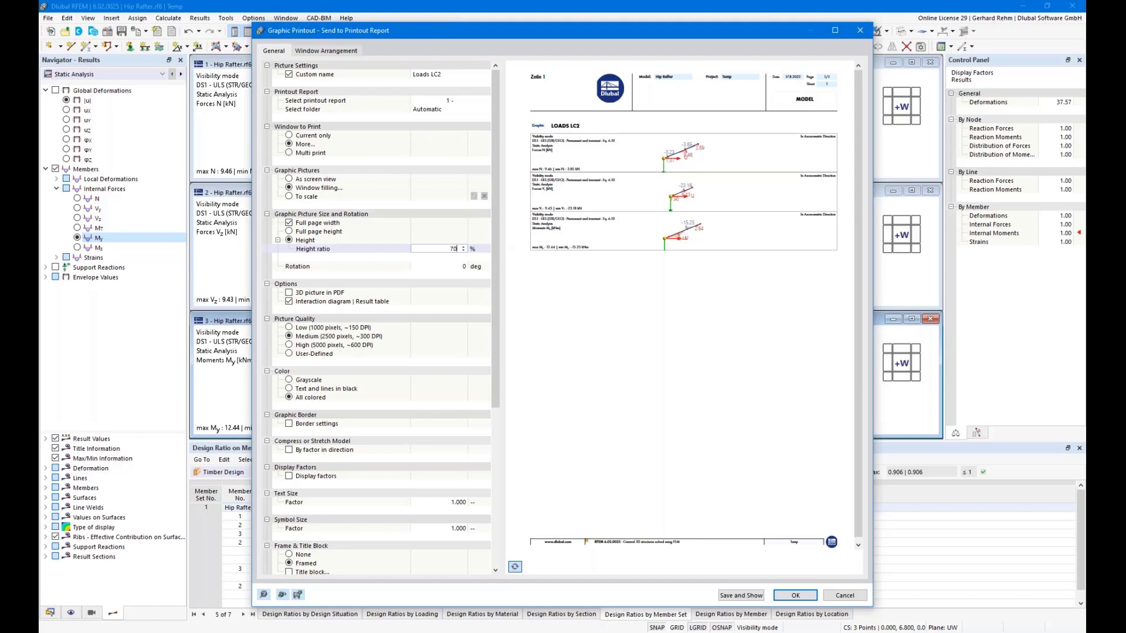
pyautogui.click(673, 424)
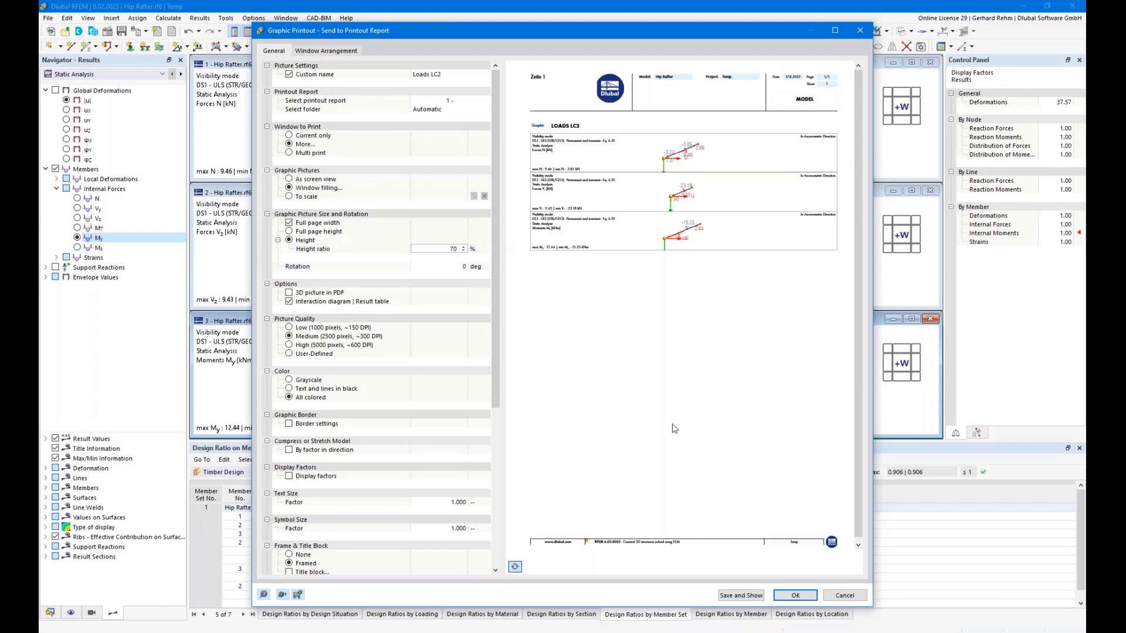
pyautogui.click(760, 596)
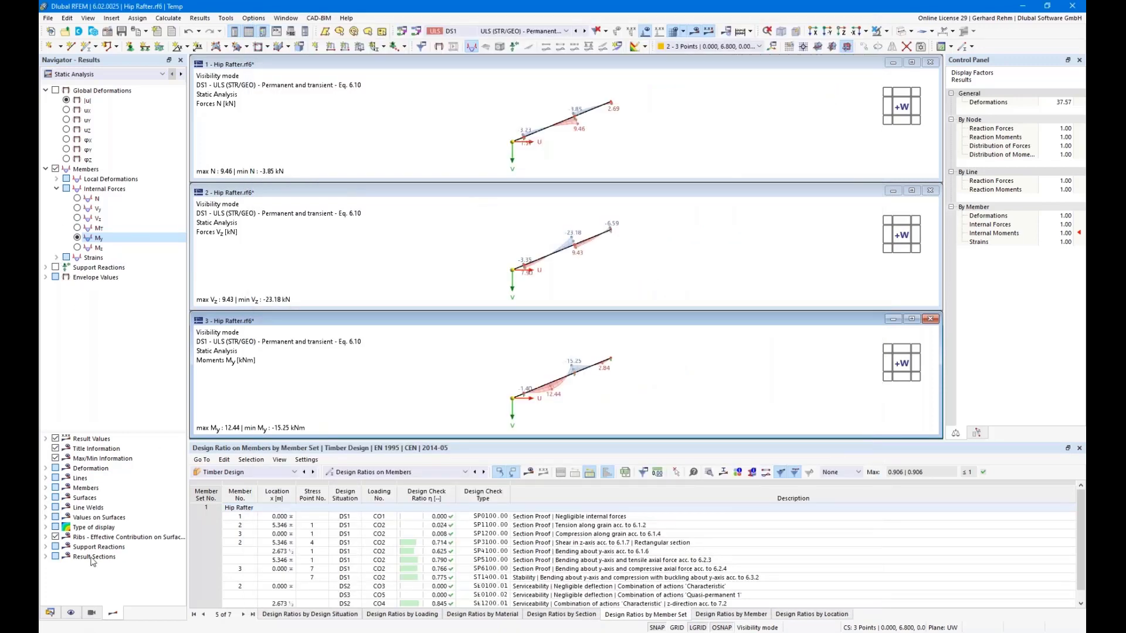
# - Display the user-defined view 04 Design Ratio in the third window, close the other two windows and maximize it
pyautogui.click(92, 613)
pyautogui.click(42, 151)
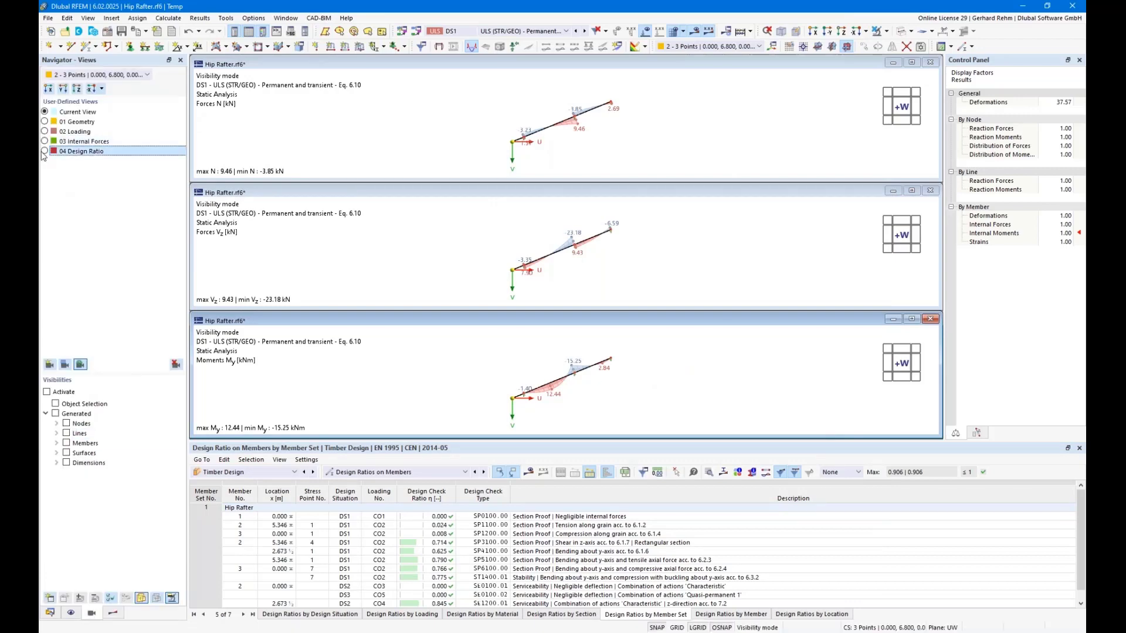
pyautogui.click(45, 151)
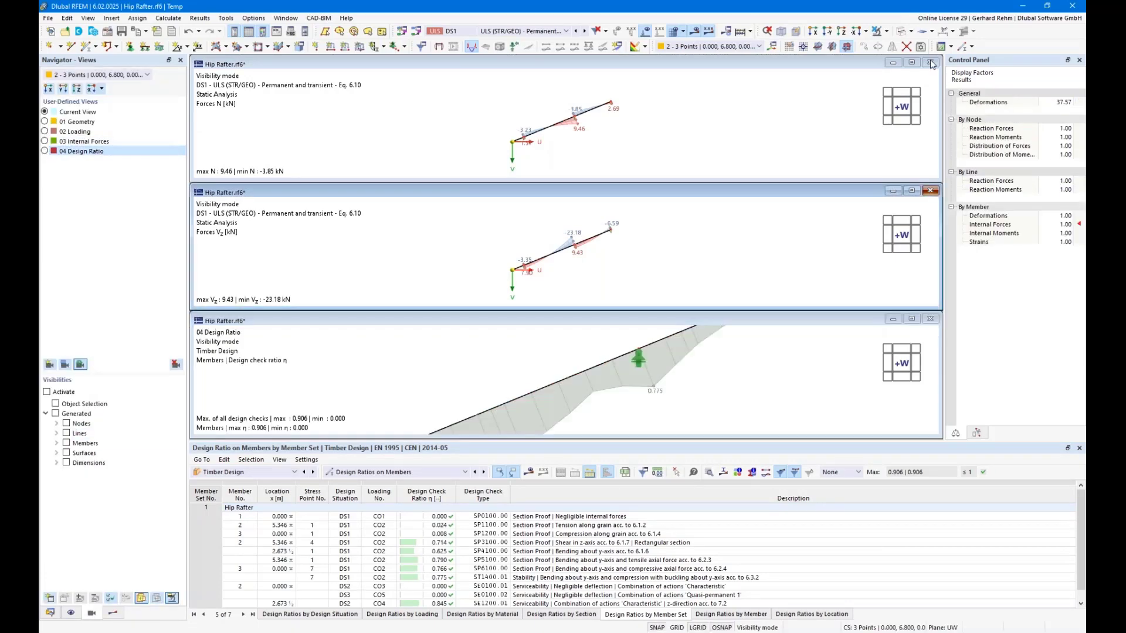
pyautogui.click(930, 190)
pyautogui.click(930, 62)
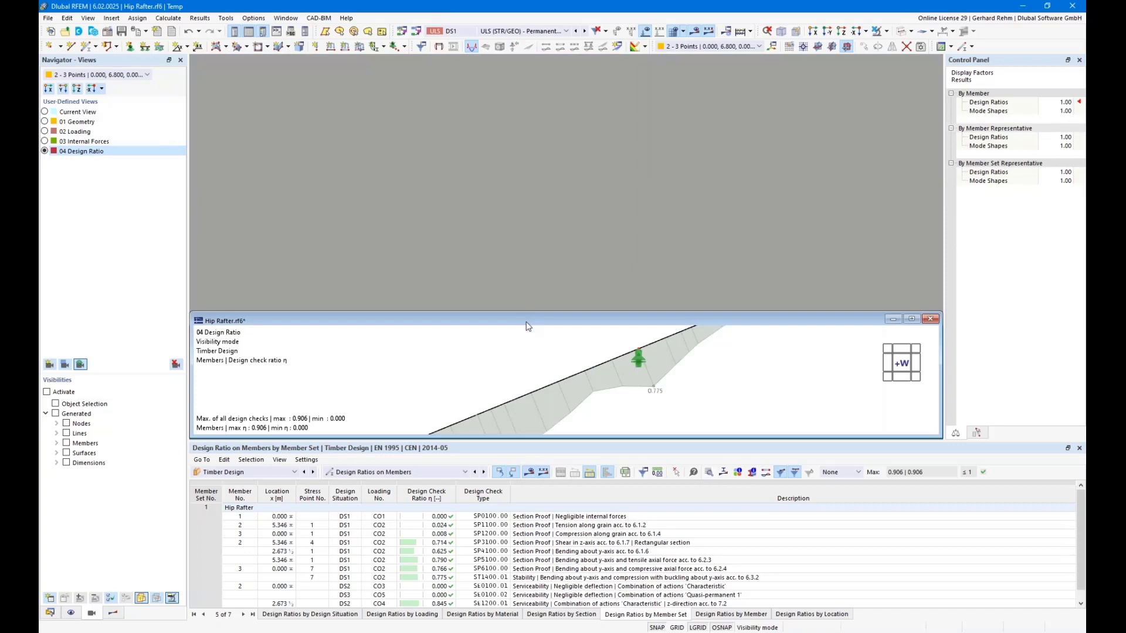
pyautogui.doubleClick(526, 326)
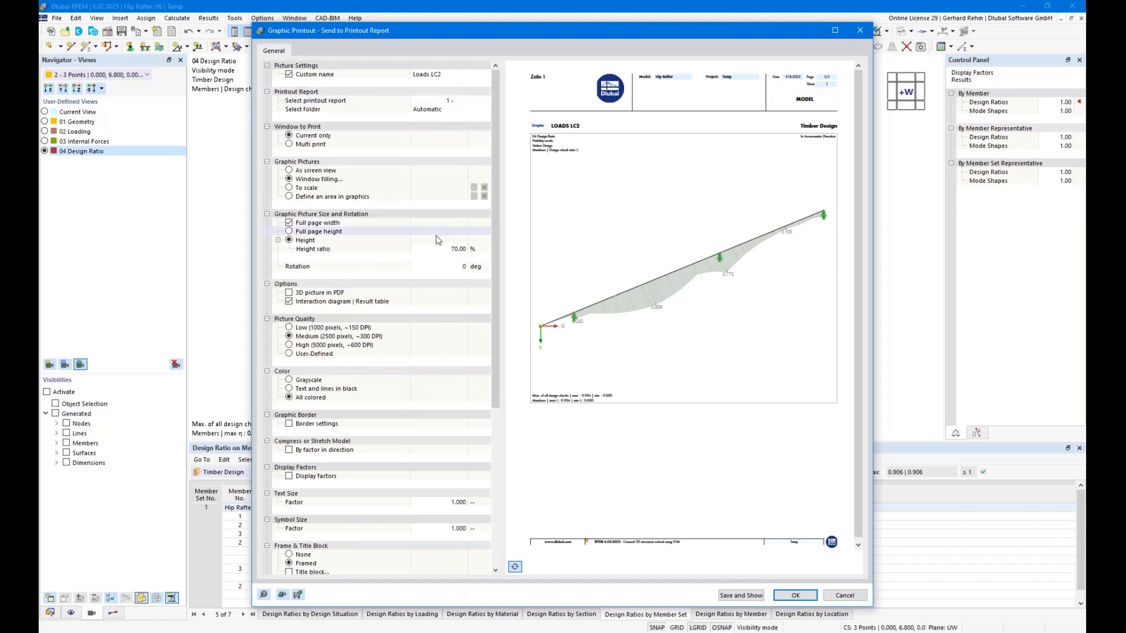
# - Set the design ratio picture's height ratio to 33 % and add it to the printout report
pyautogui.click(445, 248)
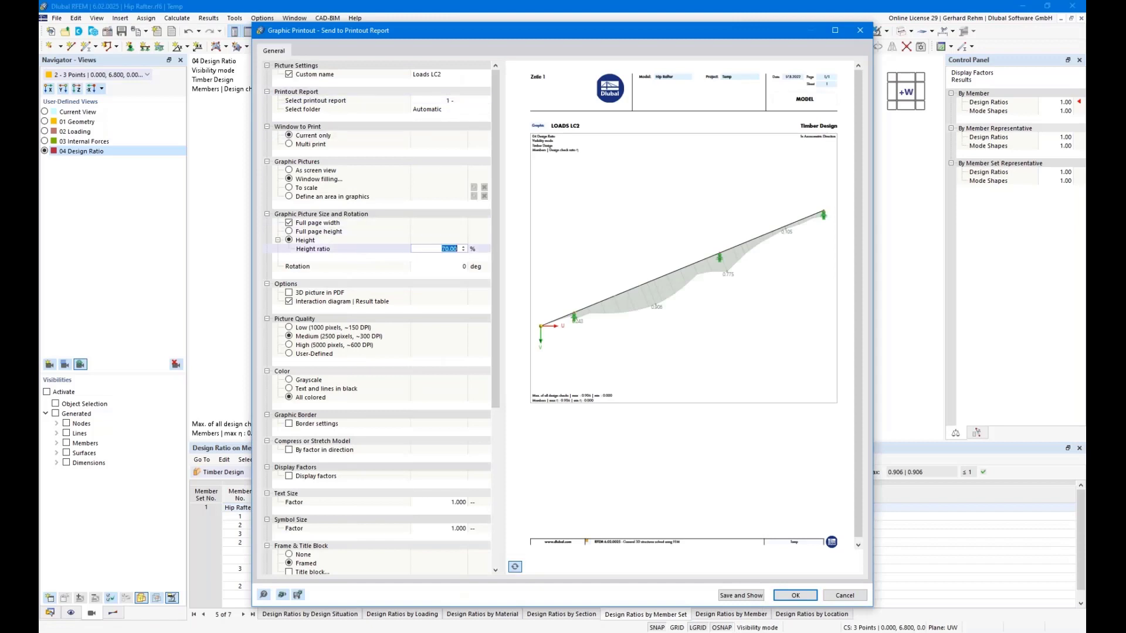
pyautogui.write('33')
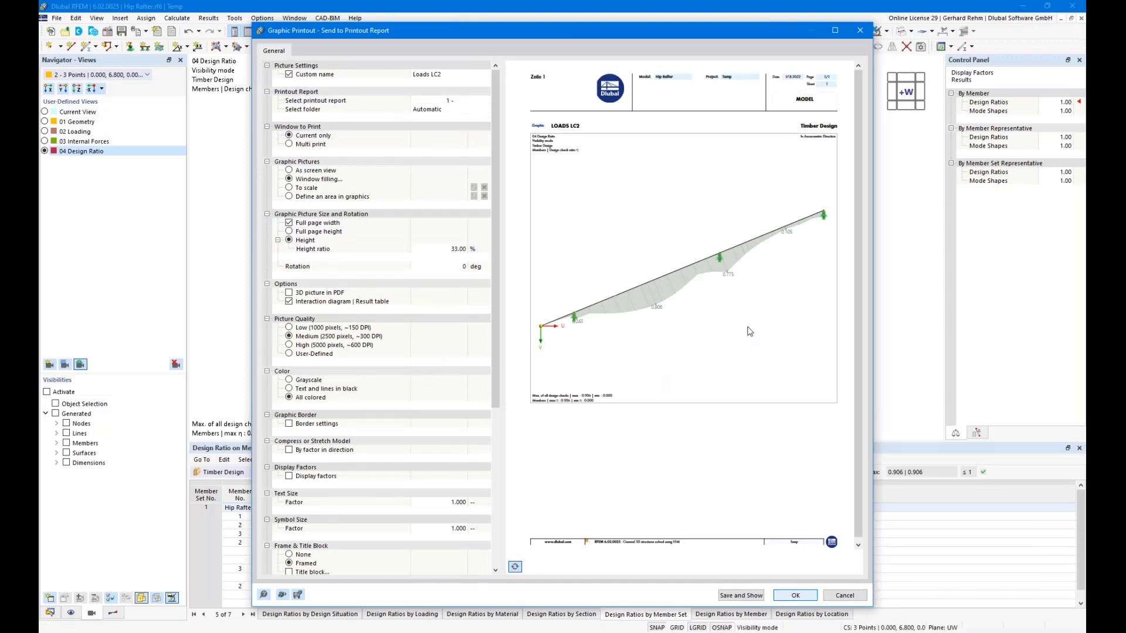
pyautogui.press('Return')
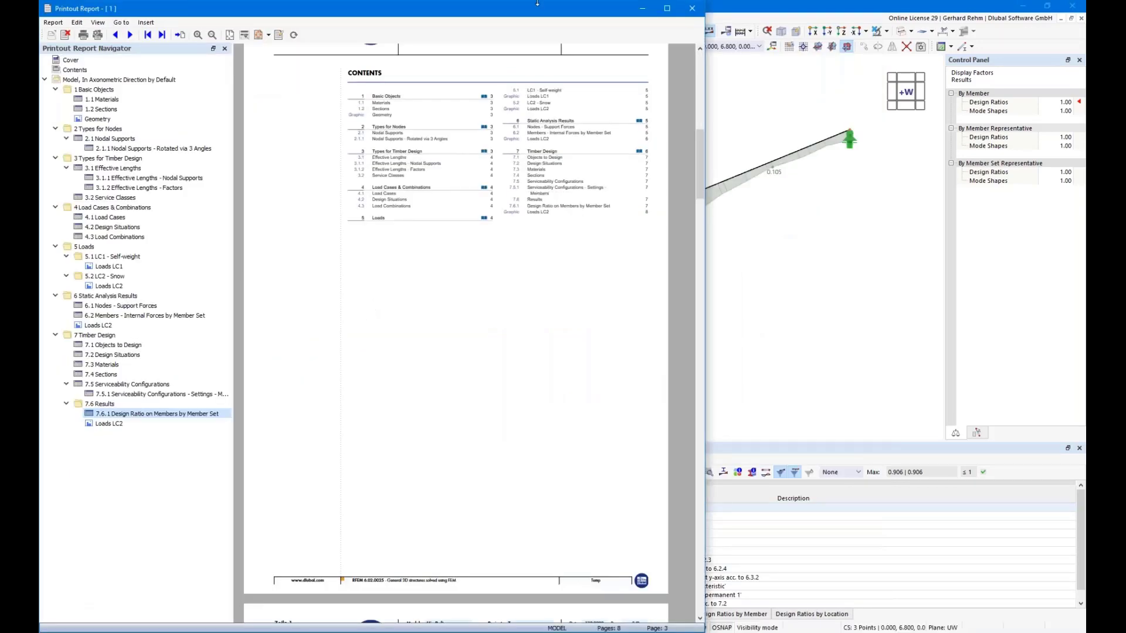
# - Maximize the printout report and review the added load, internal force and design ratio graphics along with the timber design pages
pyautogui.click(667, 9)
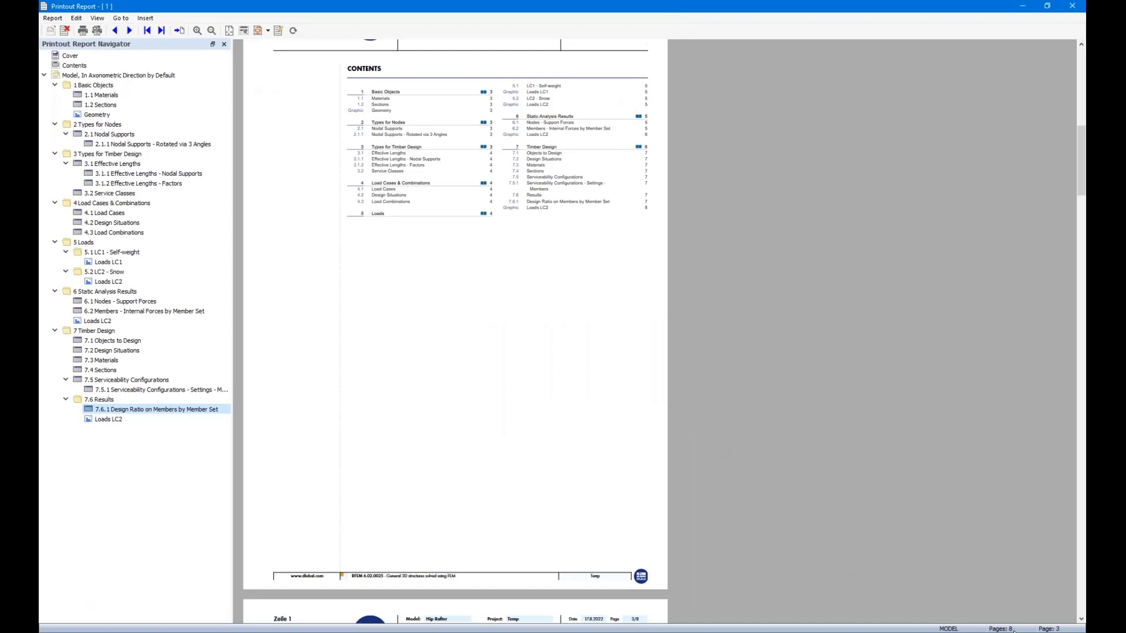
pyautogui.click(99, 264)
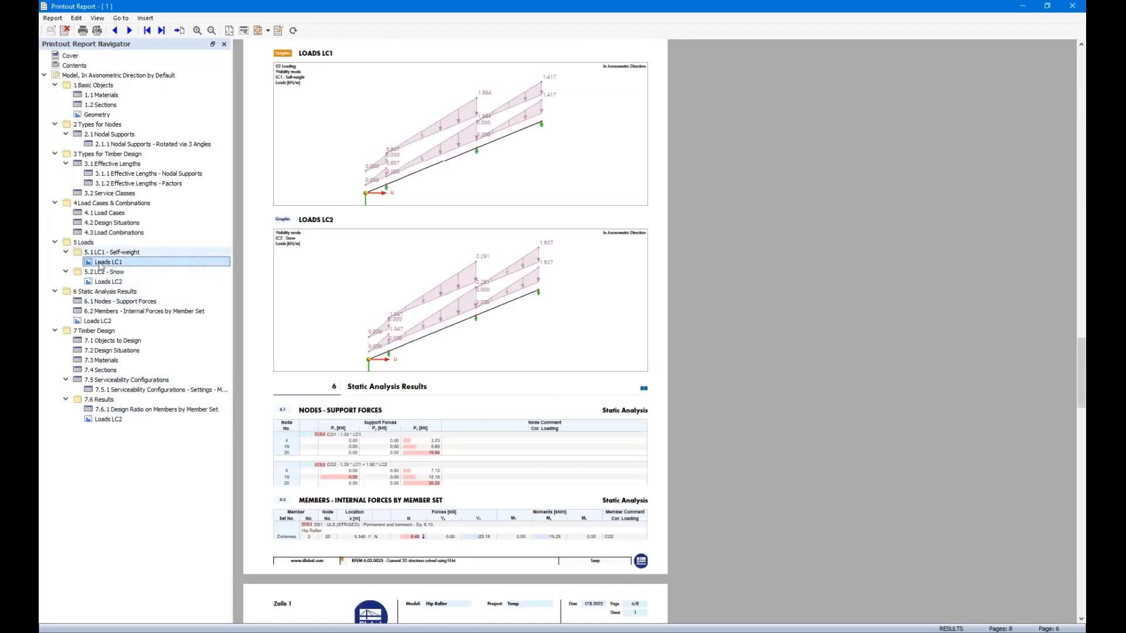
pyautogui.click(97, 322)
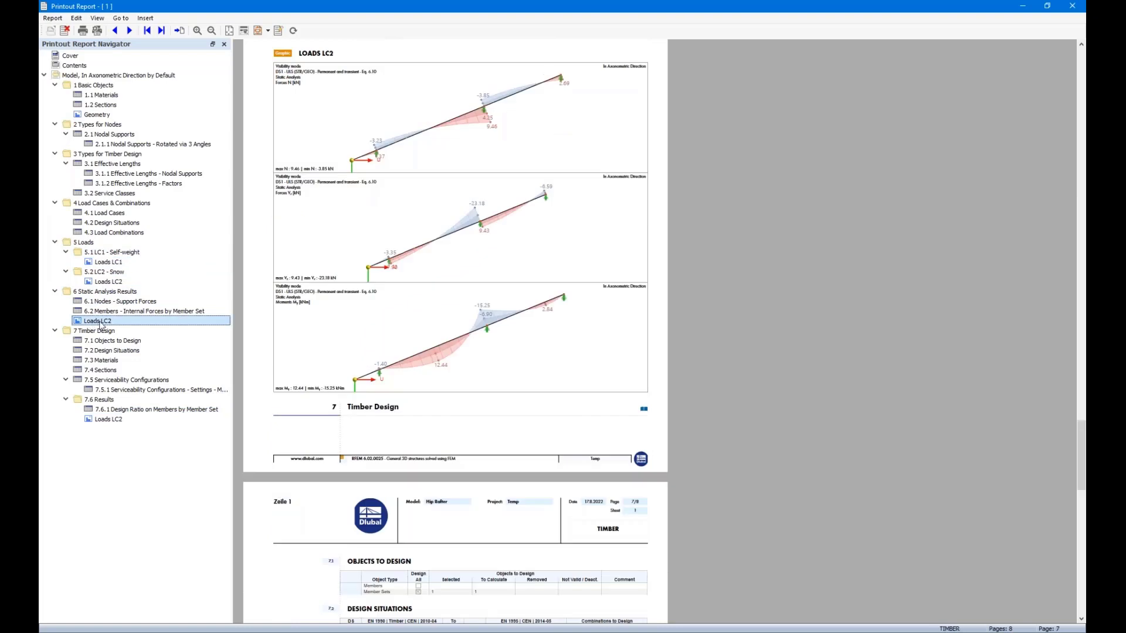
pyautogui.click(108, 419)
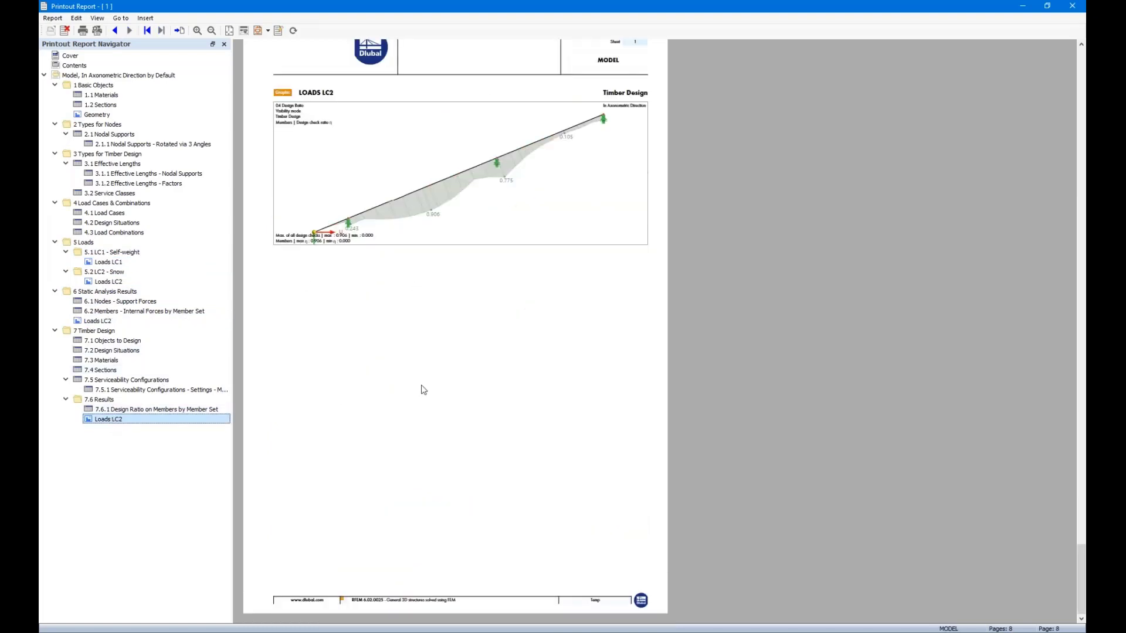
pyautogui.scroll(4, 423, 390)
pyautogui.scroll(-4, 423, 392)
pyautogui.scroll(20, 612, 413)
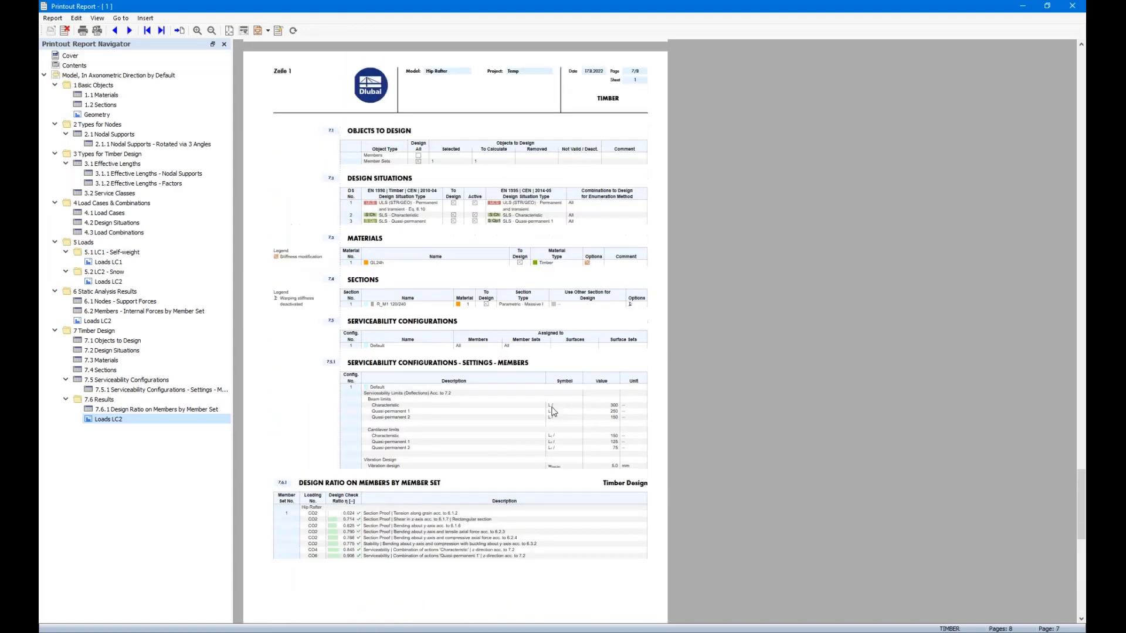
# - Review the finished report pages back to the contents and check the selected report items in the Printout Report Manager, leaving them as they are
pyautogui.scroll(20, 551, 410)
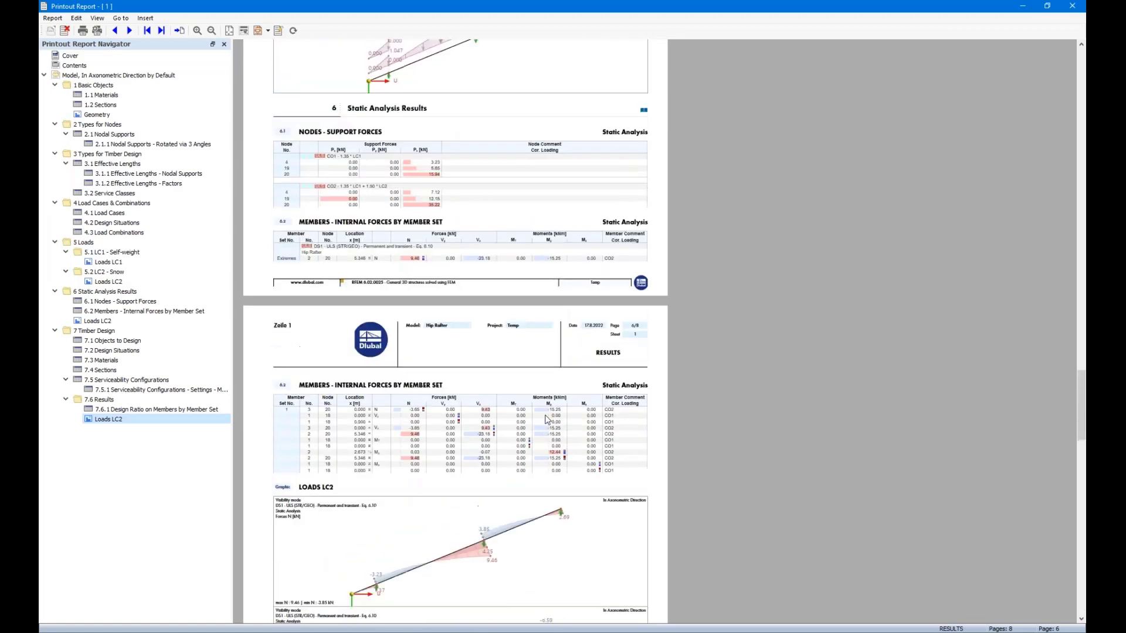
pyautogui.scroll(18, 544, 404)
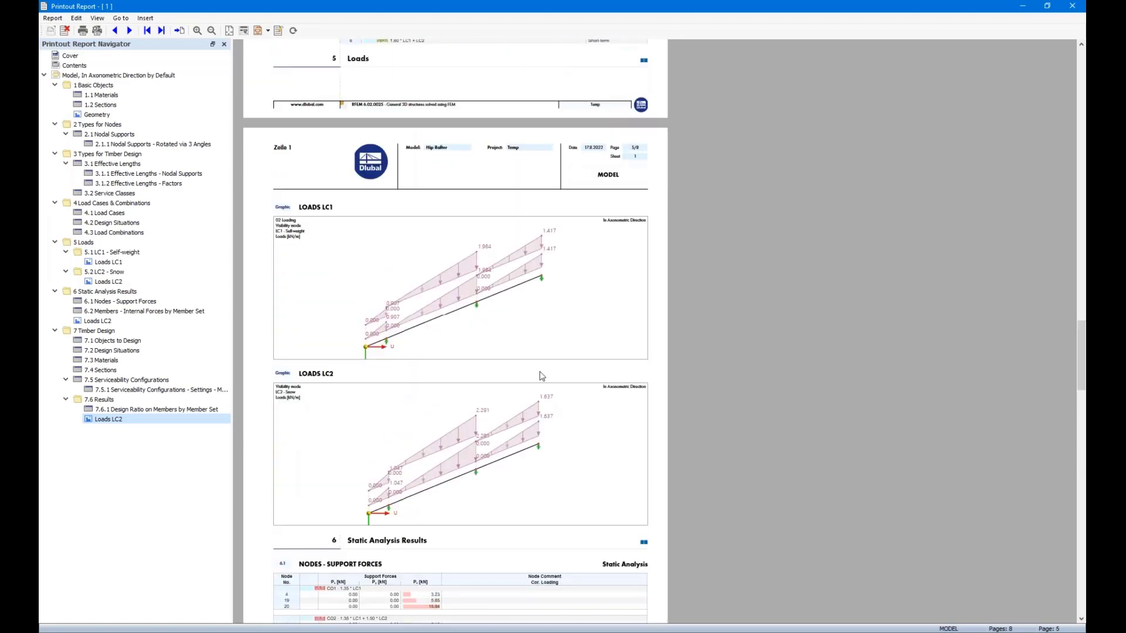
pyautogui.scroll(20, 541, 375)
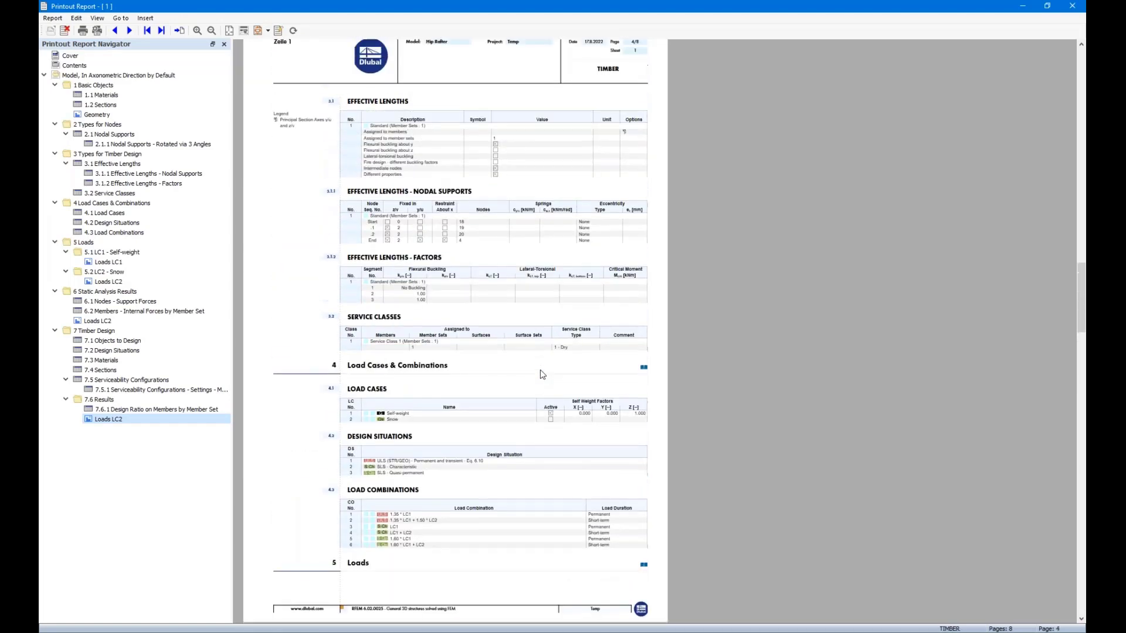
pyautogui.scroll(20, 543, 375)
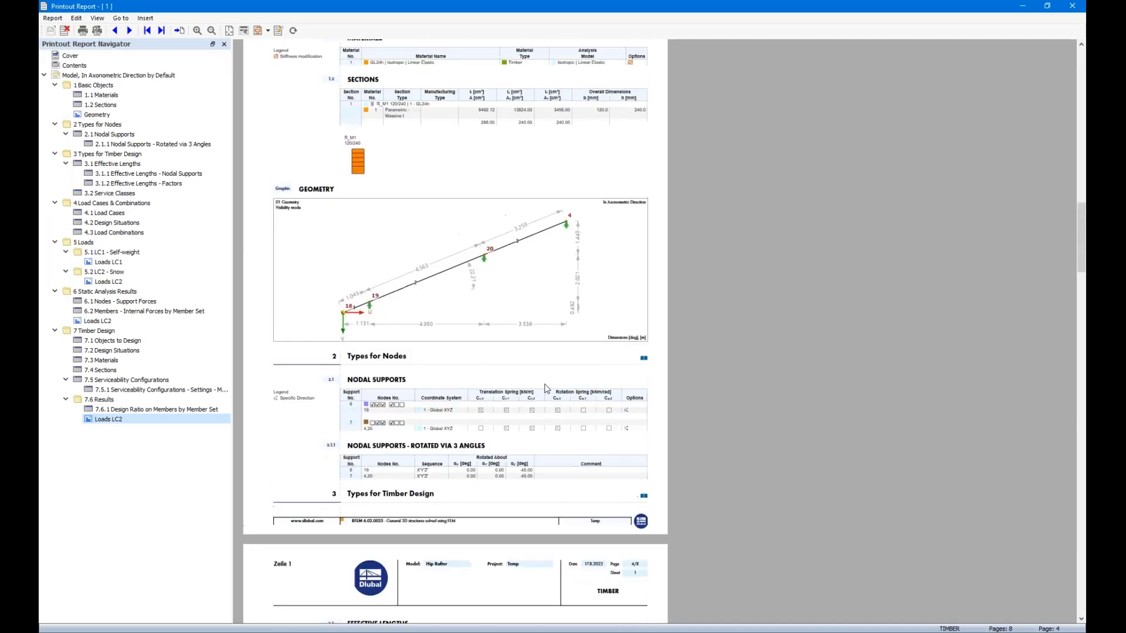
pyautogui.scroll(20, 545, 388)
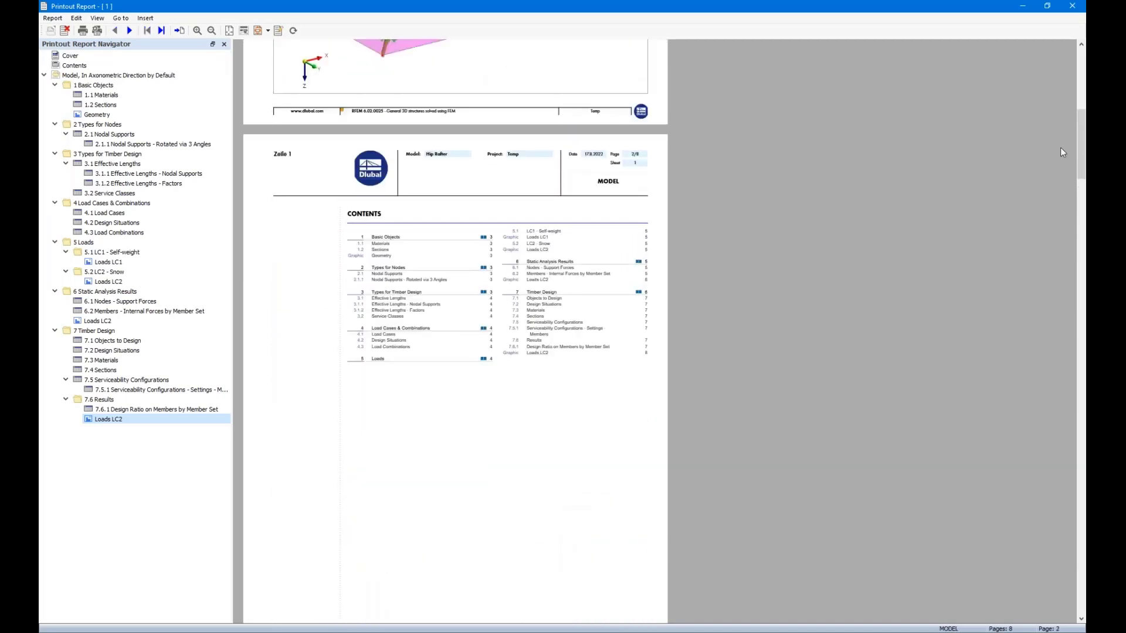
pyautogui.moveTo(1082, 179); pyautogui.dragTo(1082, 426)
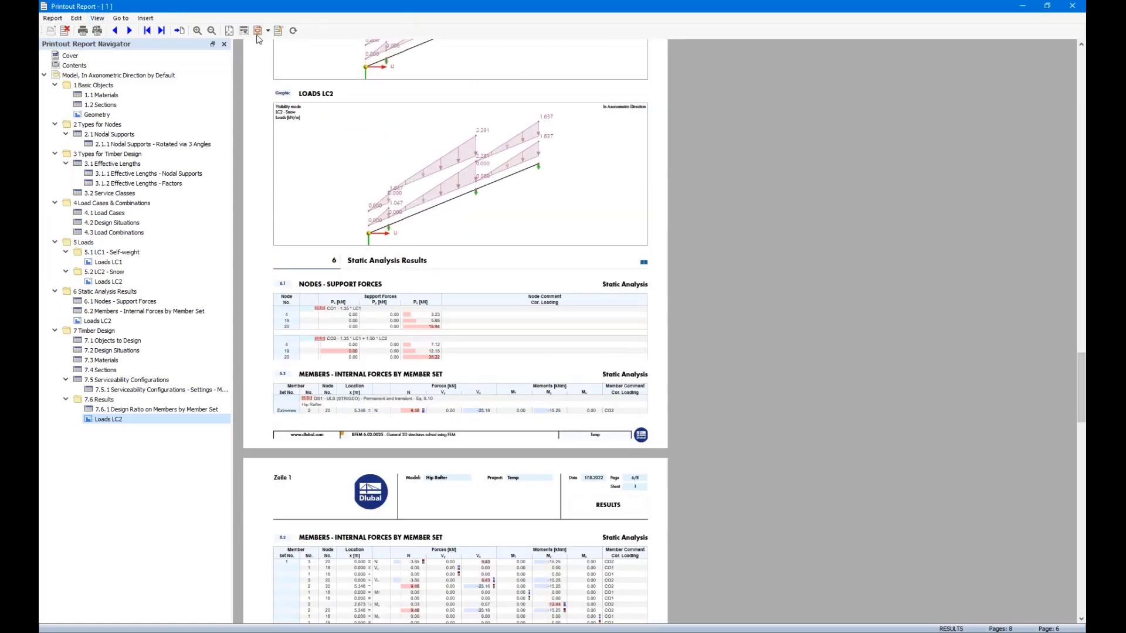
pyautogui.click(278, 30)
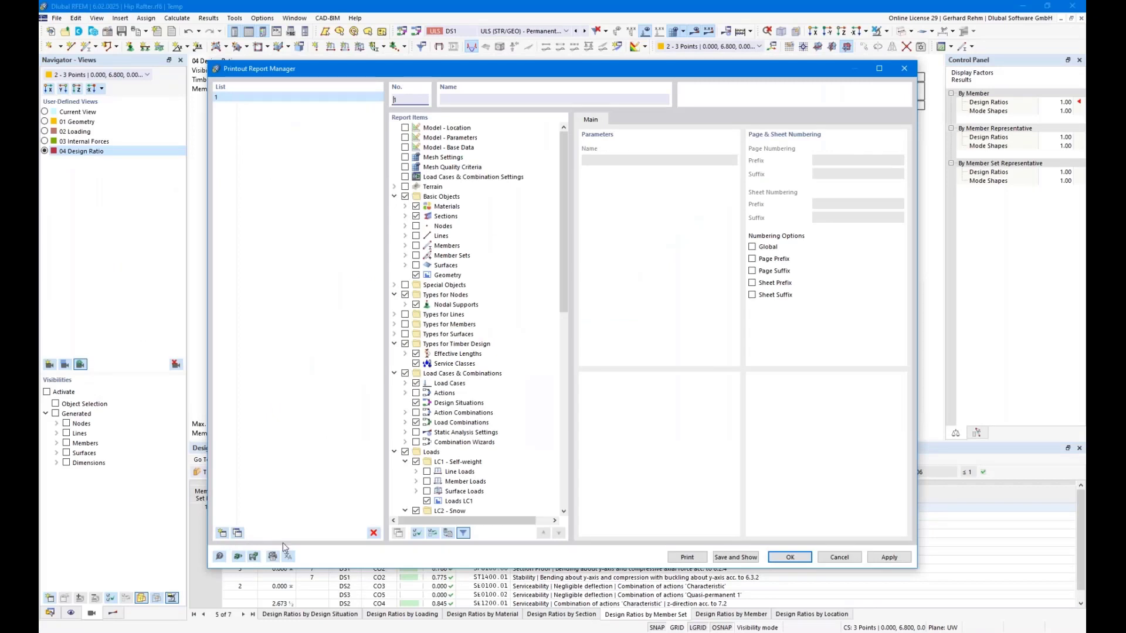
pyautogui.click(838, 557)
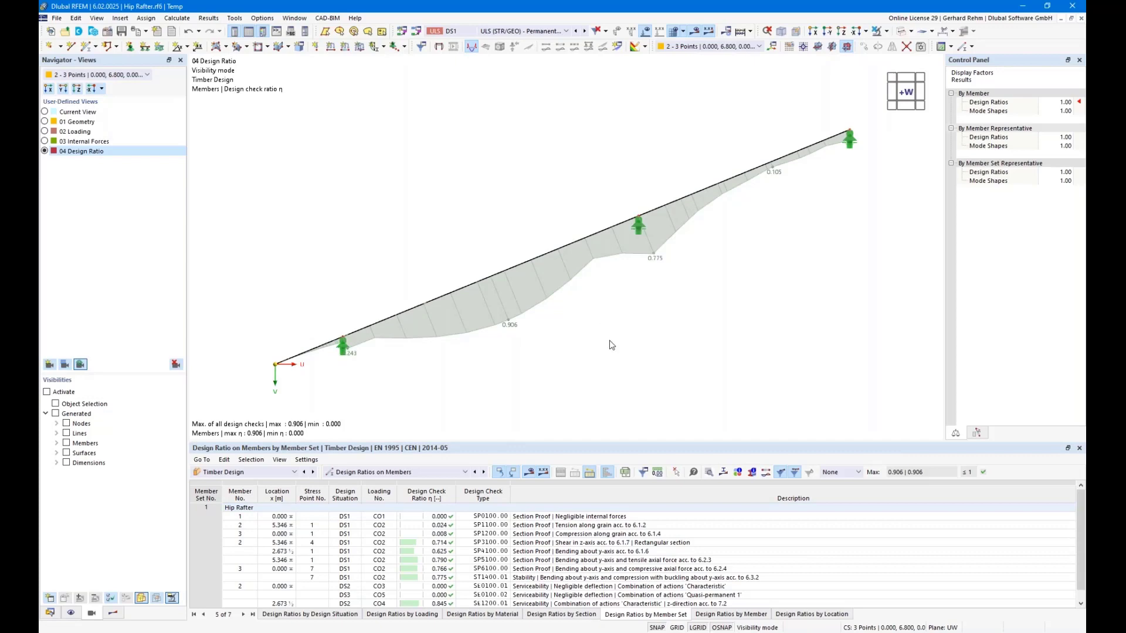
# - Switch to the PowerPoint presentation to show the content slide and return to the hip rafter model in RFEM
pyautogui.hotkey('alt', 'Tab')
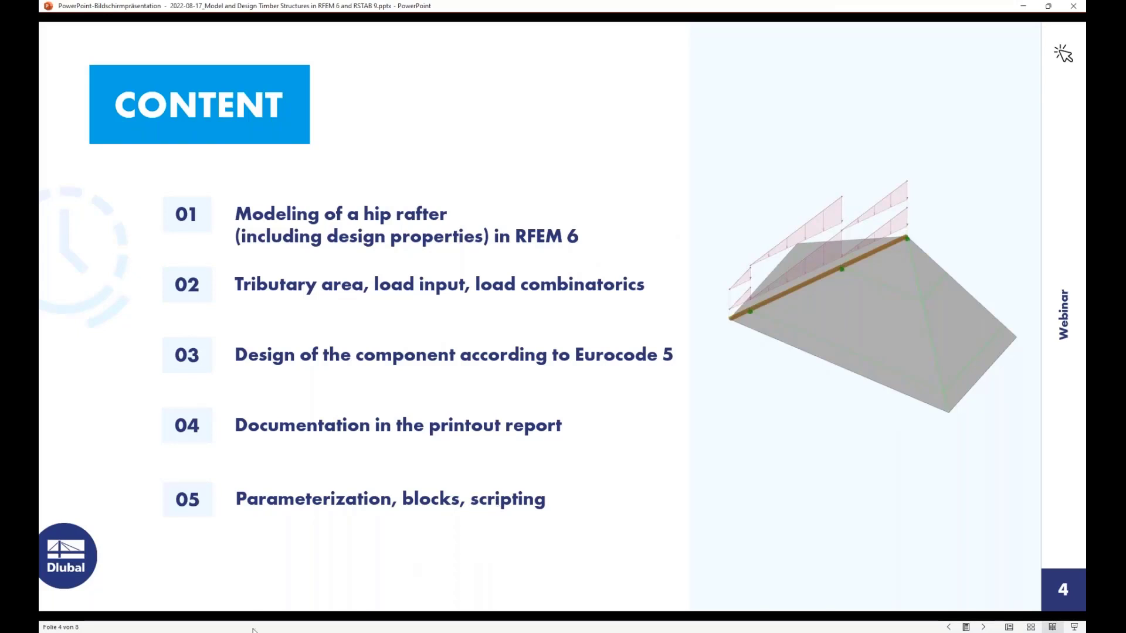
pyautogui.hotkey('alt', 'Tab')
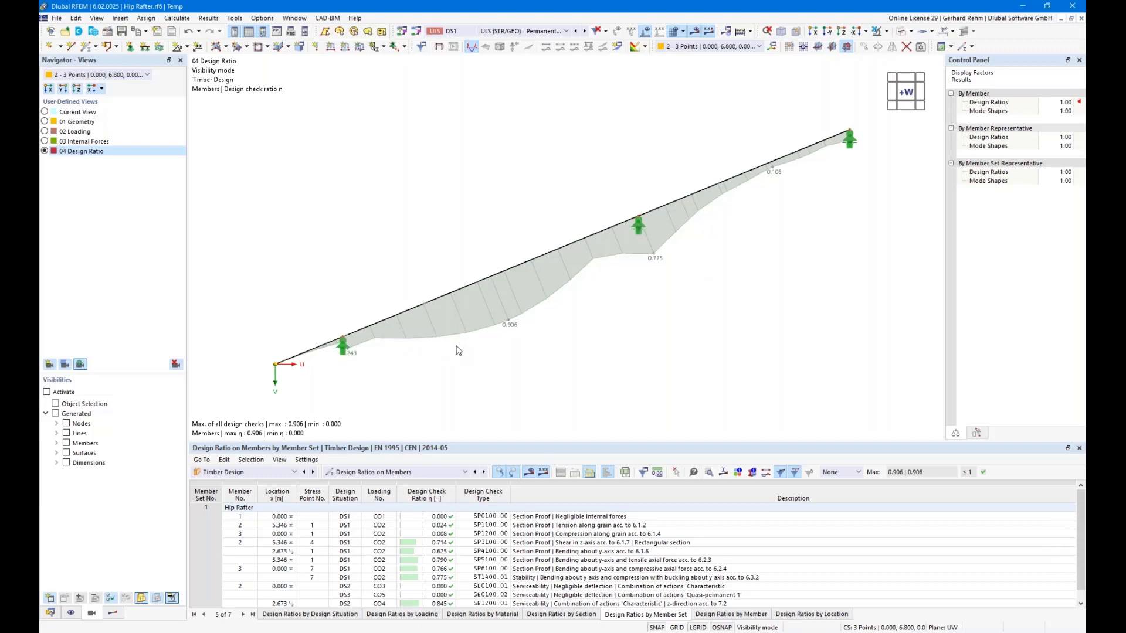
pyautogui.scroll(-2, 459, 351)
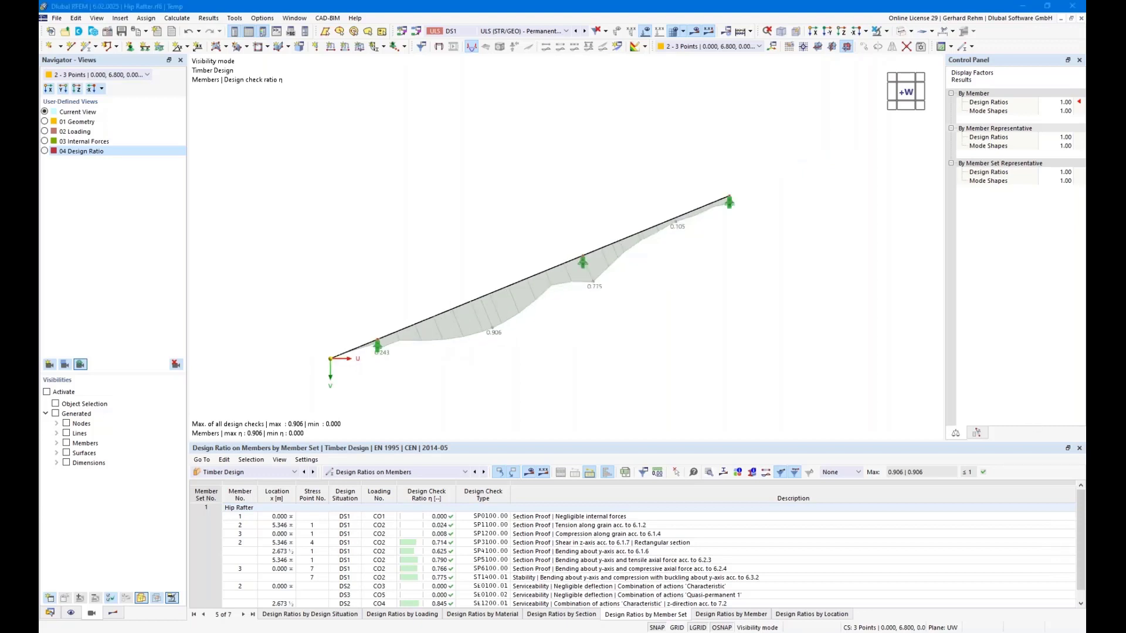
# - Bring the RFEM window with Parameters.rf6 onto this screen, maximize it and rotate the roof model to a steeper view from above
pyautogui.moveTo(1085, 12); pyautogui.dragTo(559, 67)
pyautogui.doubleClick(560, 71)
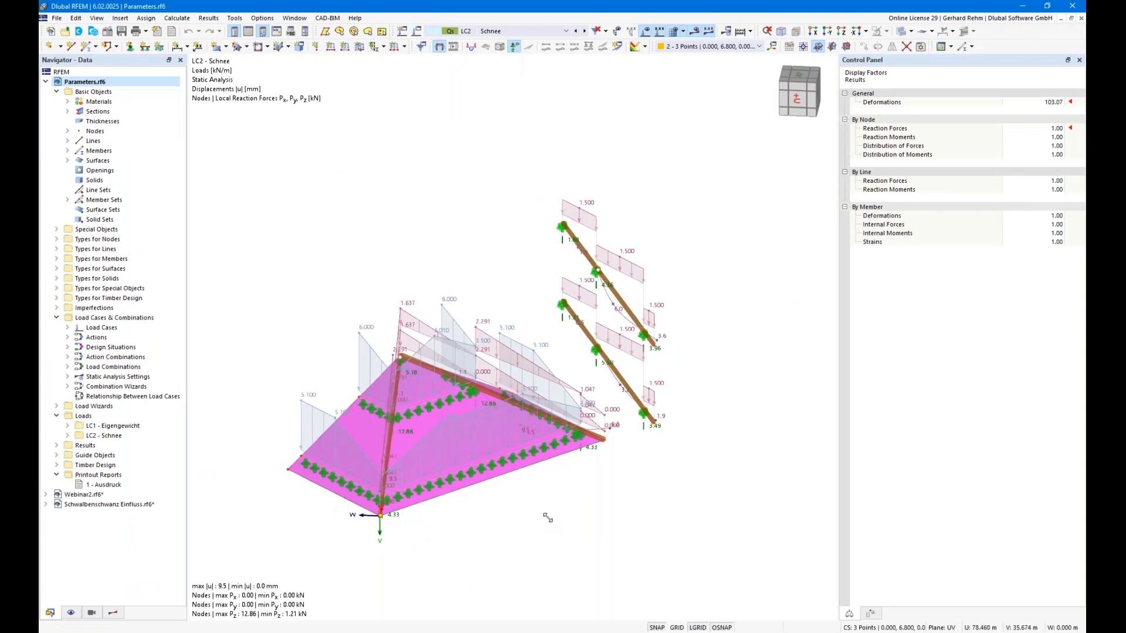
pyautogui.moveTo(265, 420); pyautogui.dragTo(299, 325, button='middle')
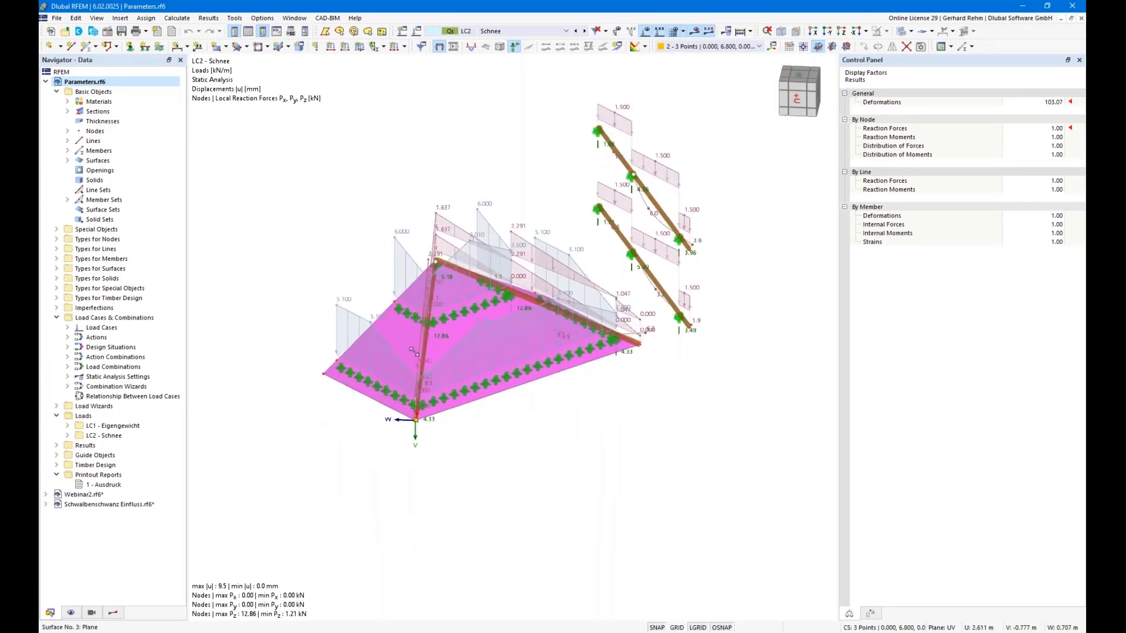
pyautogui.moveTo(534, 427); pyautogui.dragTo(549, 458, button='right')
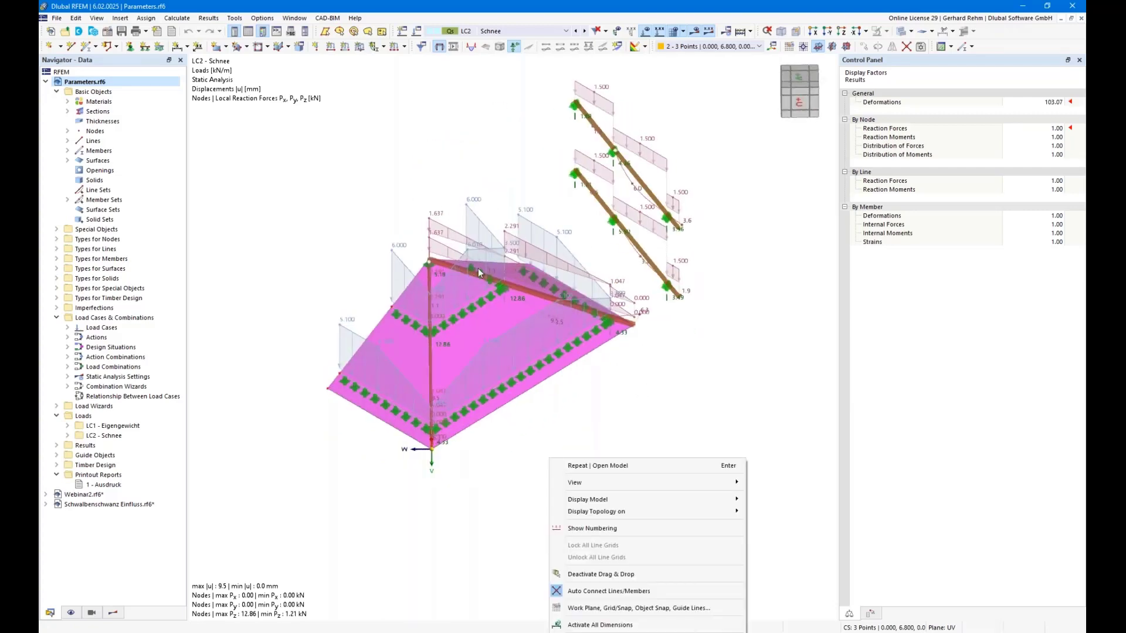
pyautogui.click(457, 160)
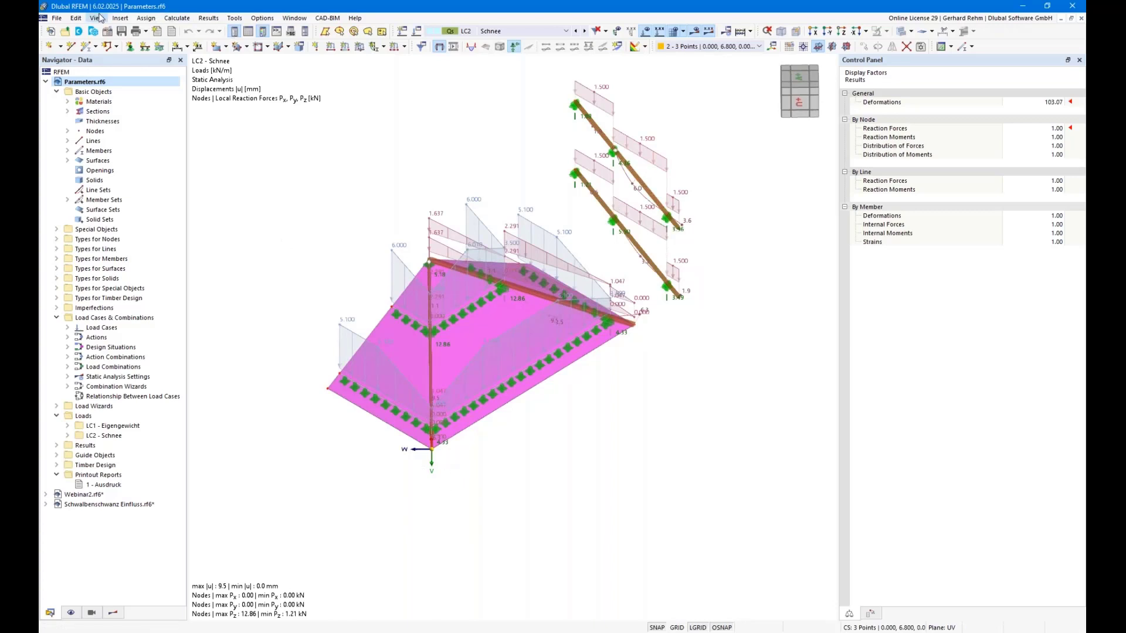
# - Examine the model's global parameters list and close it without changes
pyautogui.click(75, 18)
pyautogui.click(88, 474)
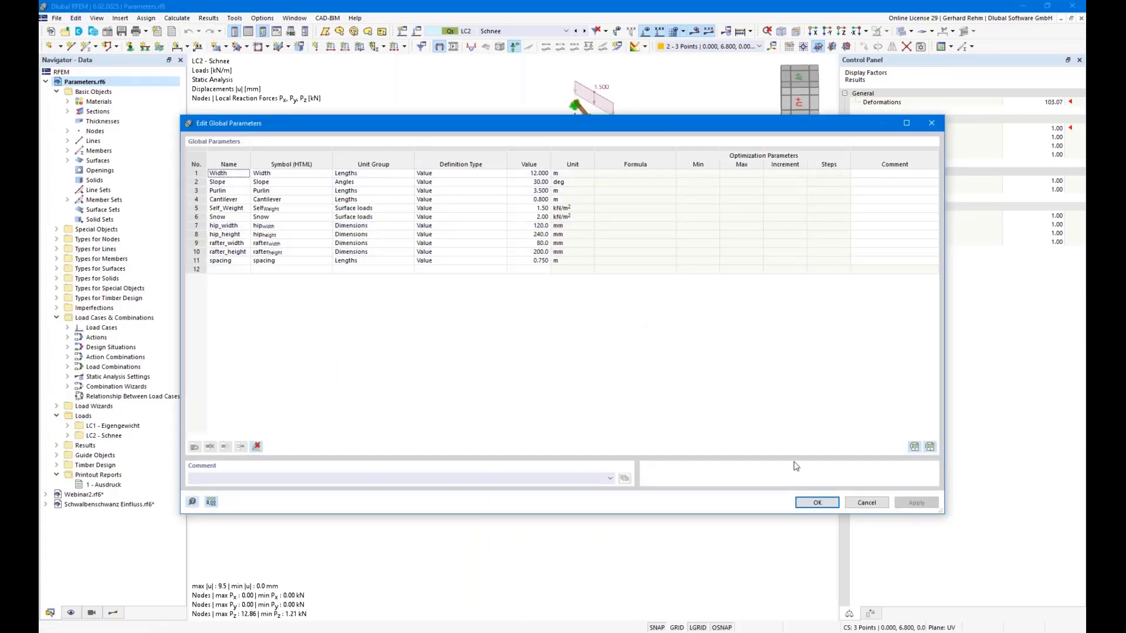
pyautogui.click(866, 503)
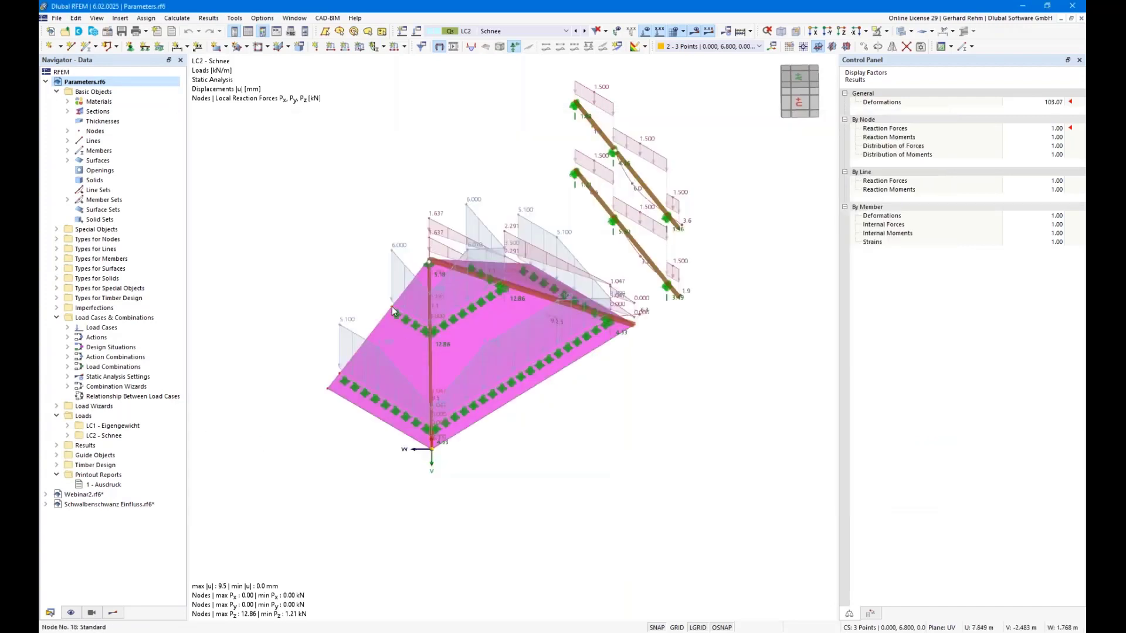
# - Inspect the formula behind the X coordinate of node 18 at the roof surface's edge
pyautogui.doubleClick(392, 306)
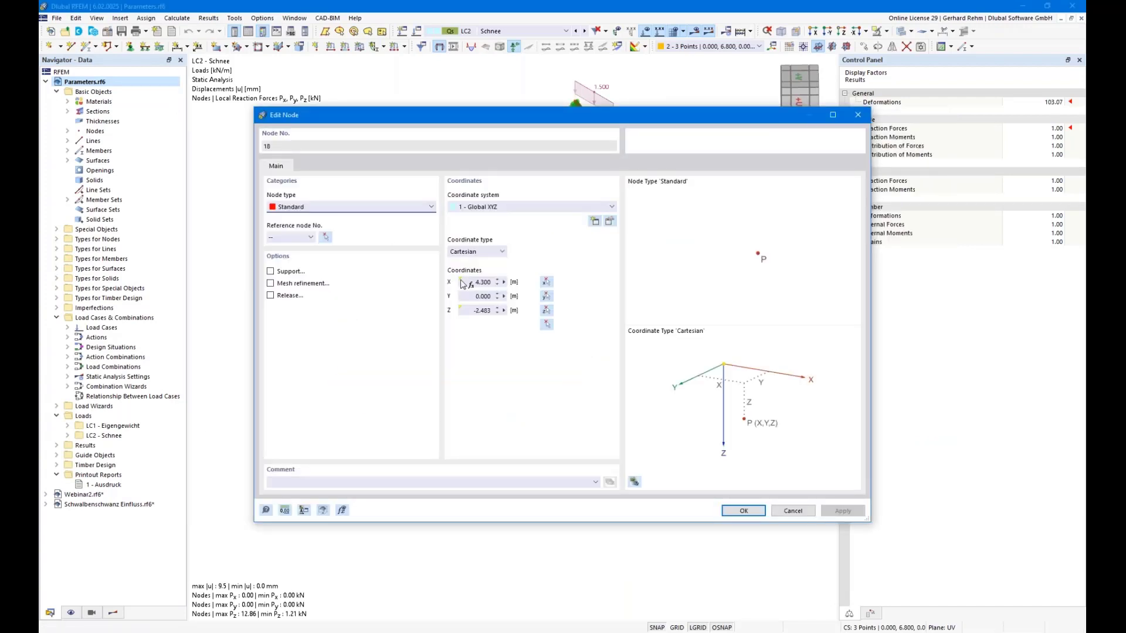
pyautogui.click(503, 282)
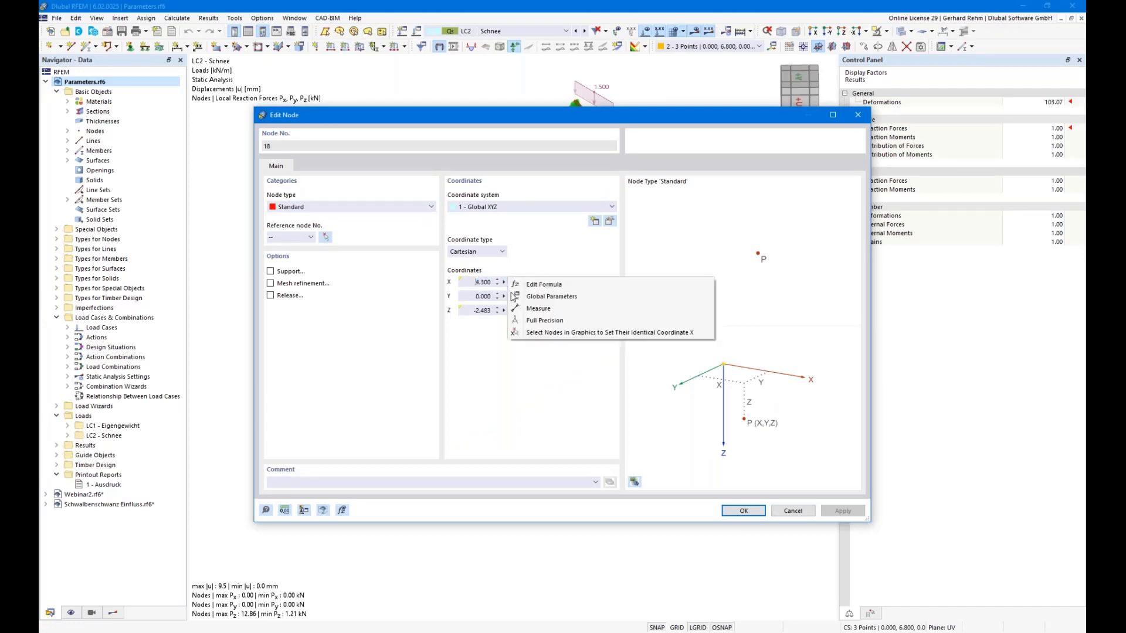
pyautogui.click(551, 287)
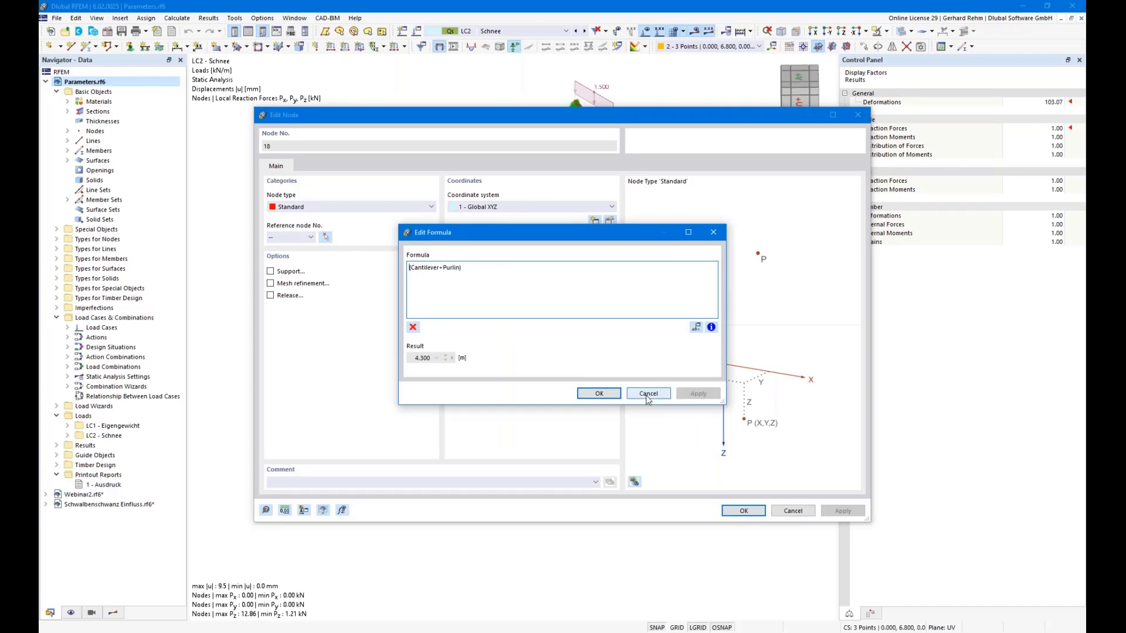
pyautogui.doubleClick(417, 359)
pyautogui.click(598, 394)
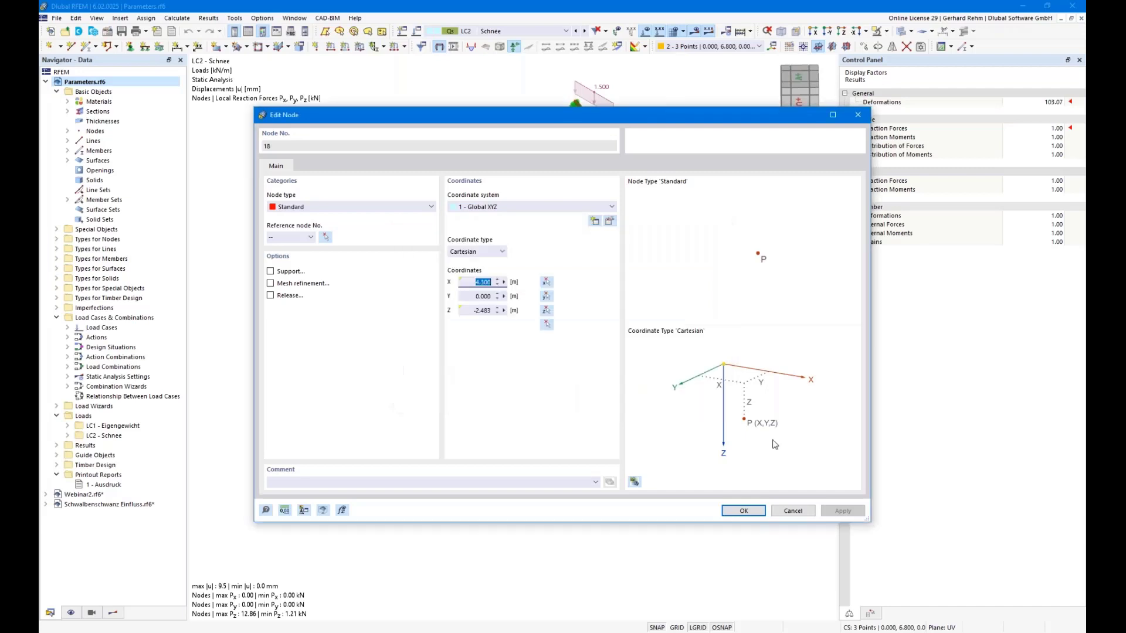
# - Check the Cantilever value in the global parameters from the node's X coordinate, and close both dialogs without changes
pyautogui.click(505, 282)
pyautogui.click(545, 295)
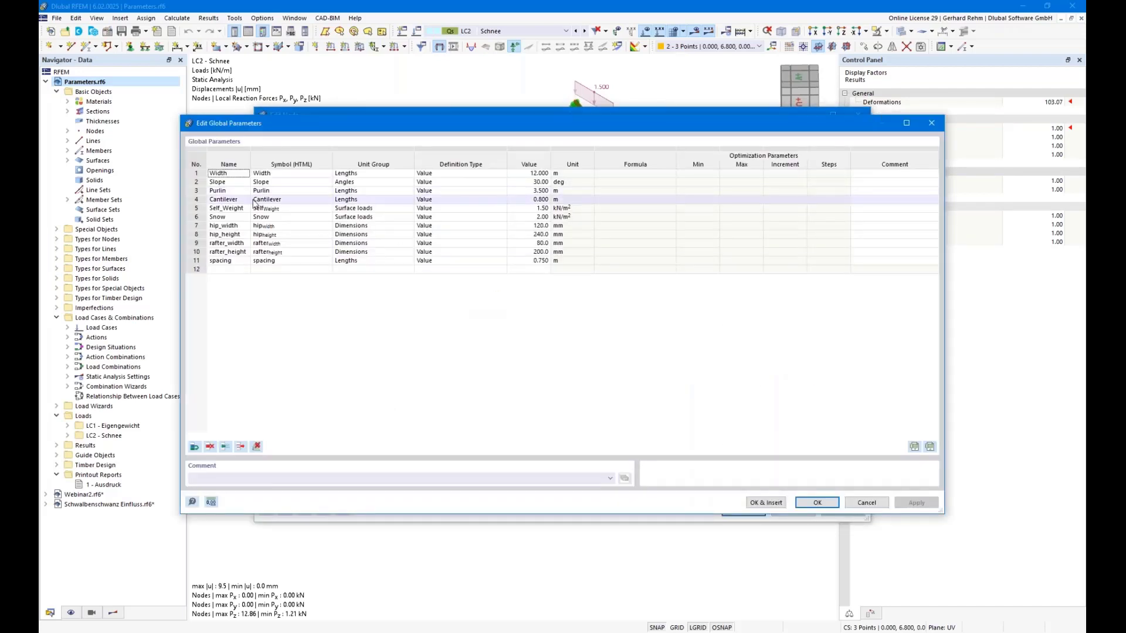
pyautogui.doubleClick(531, 199)
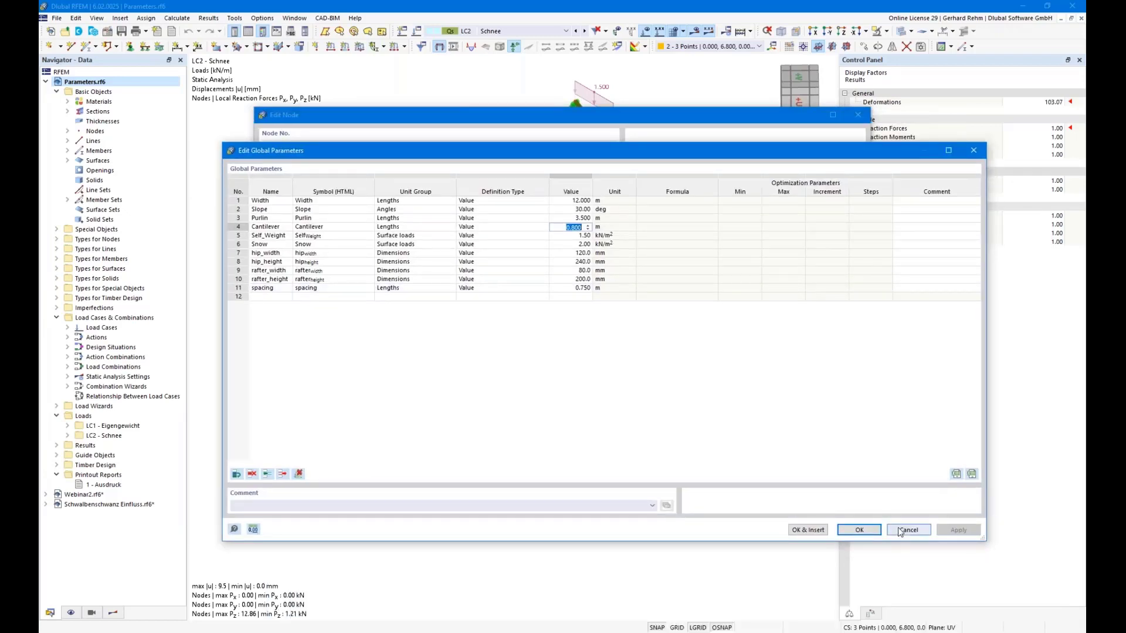
pyautogui.click(901, 530)
pyautogui.click(857, 116)
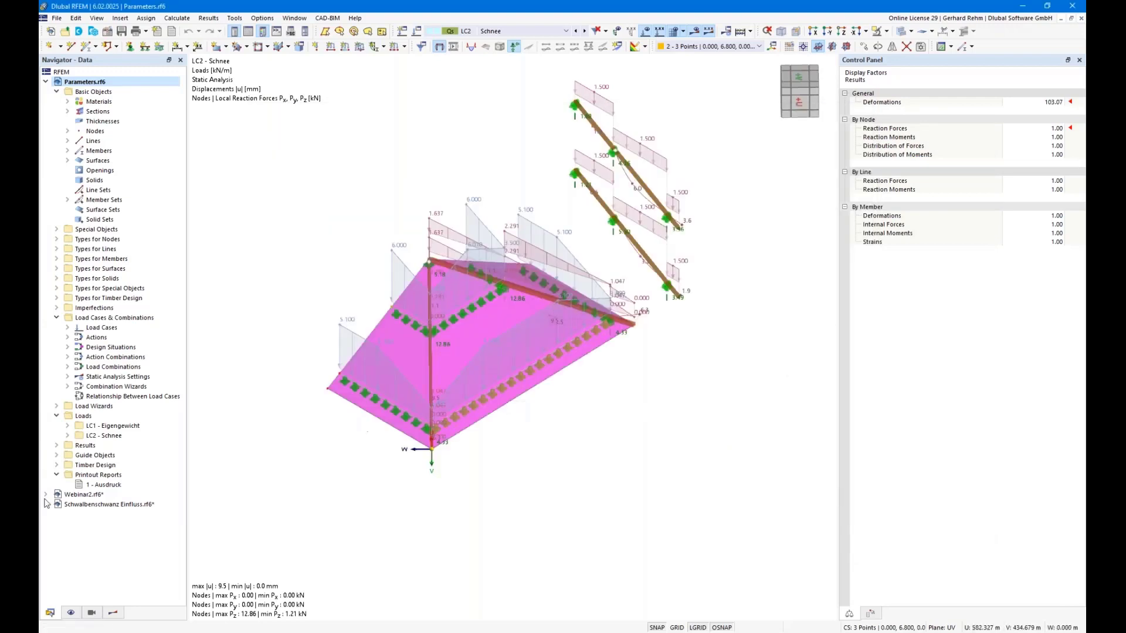
# - Open the existing printout report 1 - Ausdruck and show its graphic Geometrie Gratsparren und Sparren
pyautogui.click(89, 486)
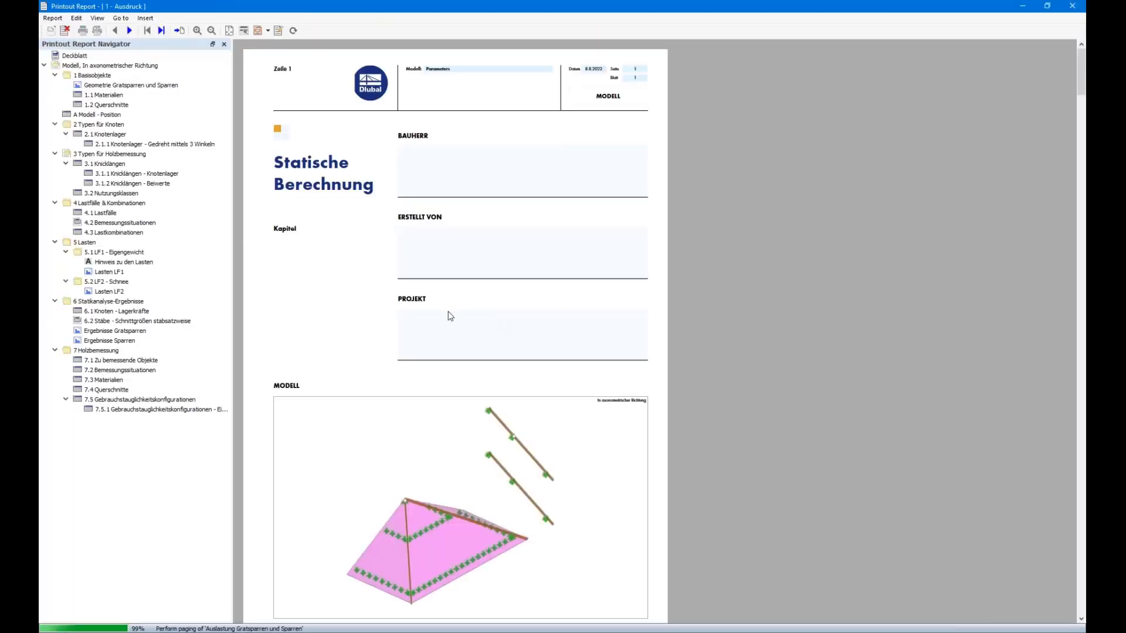
pyautogui.scroll(-1, 412, 408)
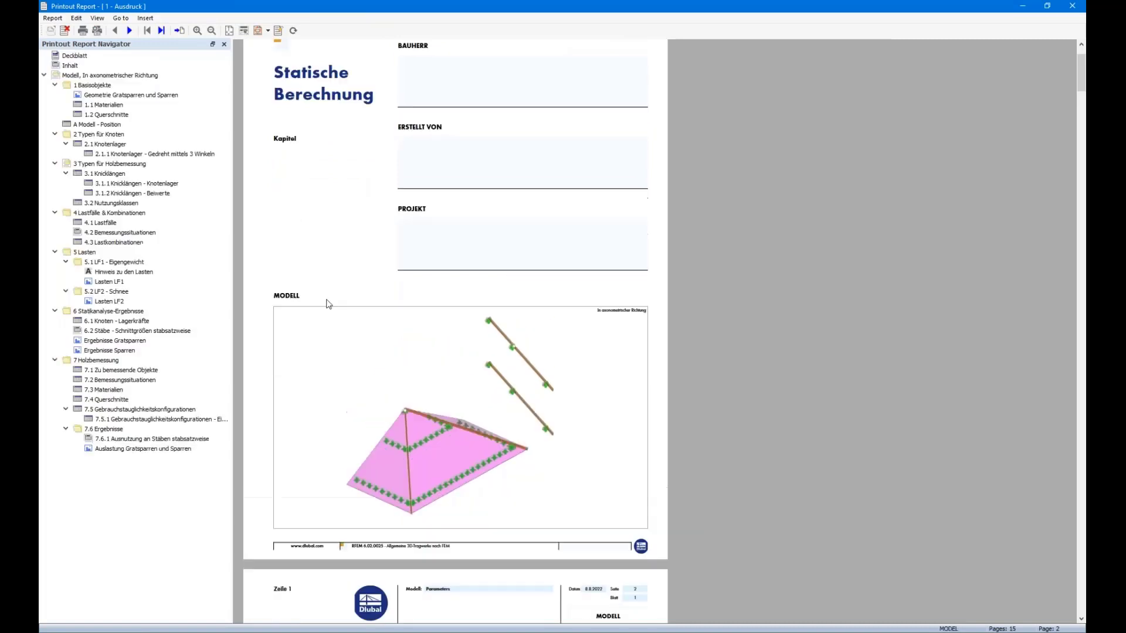
pyautogui.click(131, 95)
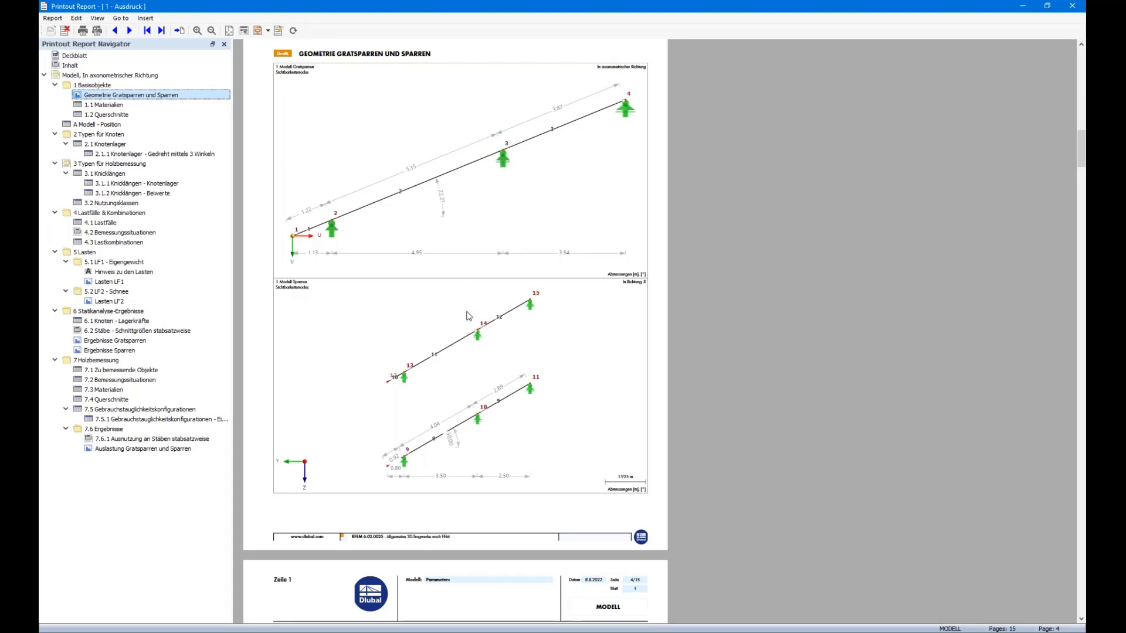
# - Arrange the report and the Parameters model side by side, hiding both navigators and the Control Panel, and fit the roof into view
pyautogui.press('super+Left')
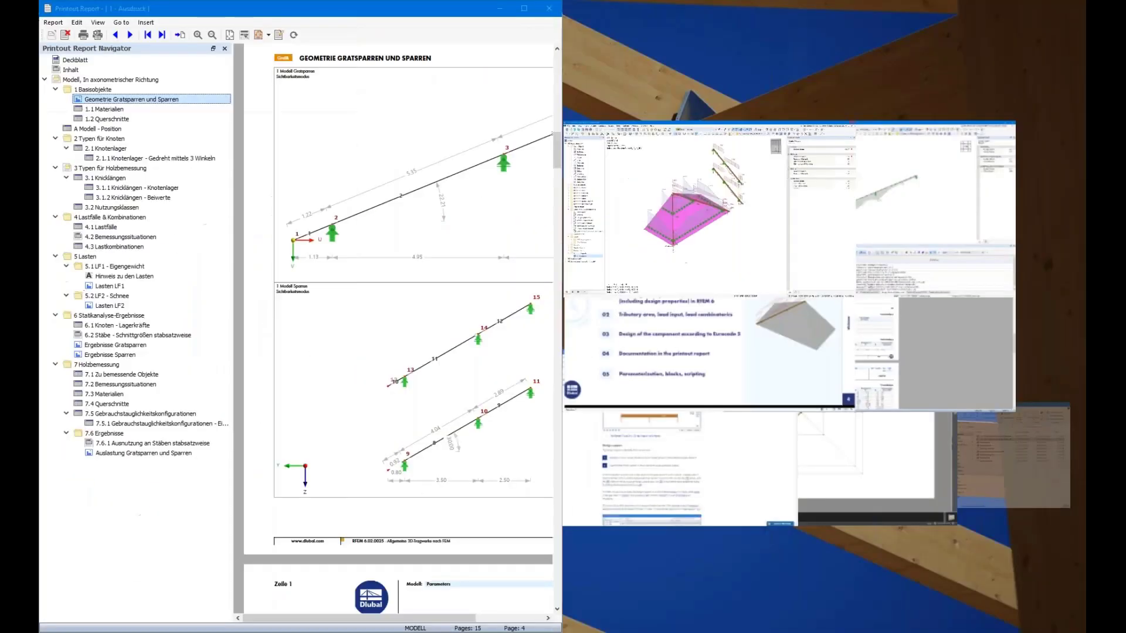
pyautogui.click(692, 299)
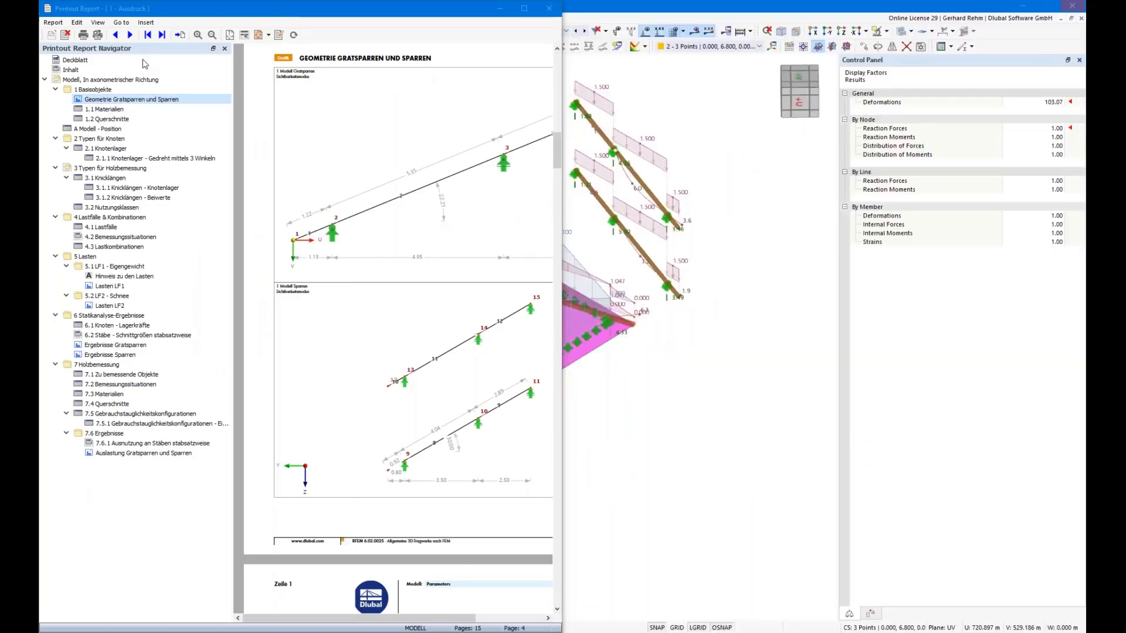
pyautogui.click(225, 49)
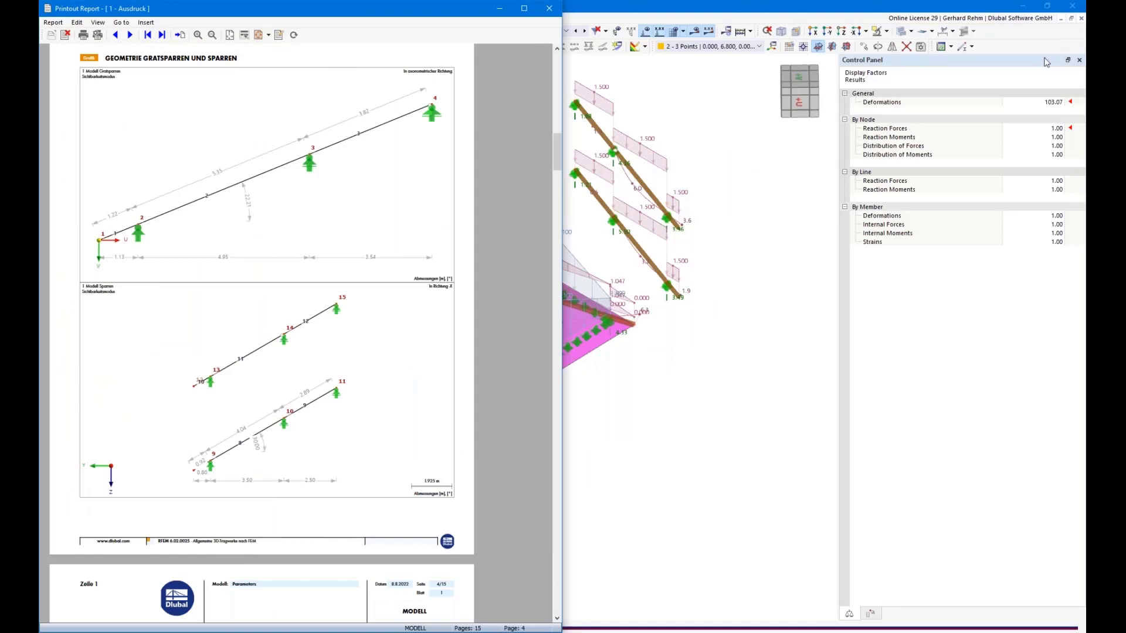
pyautogui.click(1082, 65)
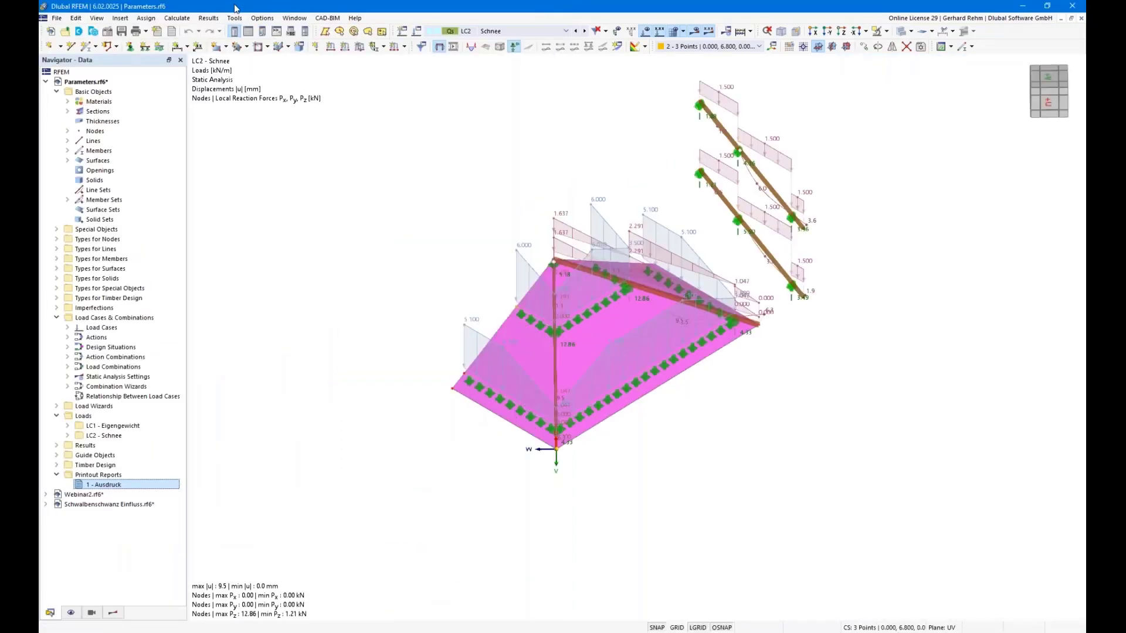
pyautogui.moveTo(235, 8); pyautogui.dragTo(1085, 89)
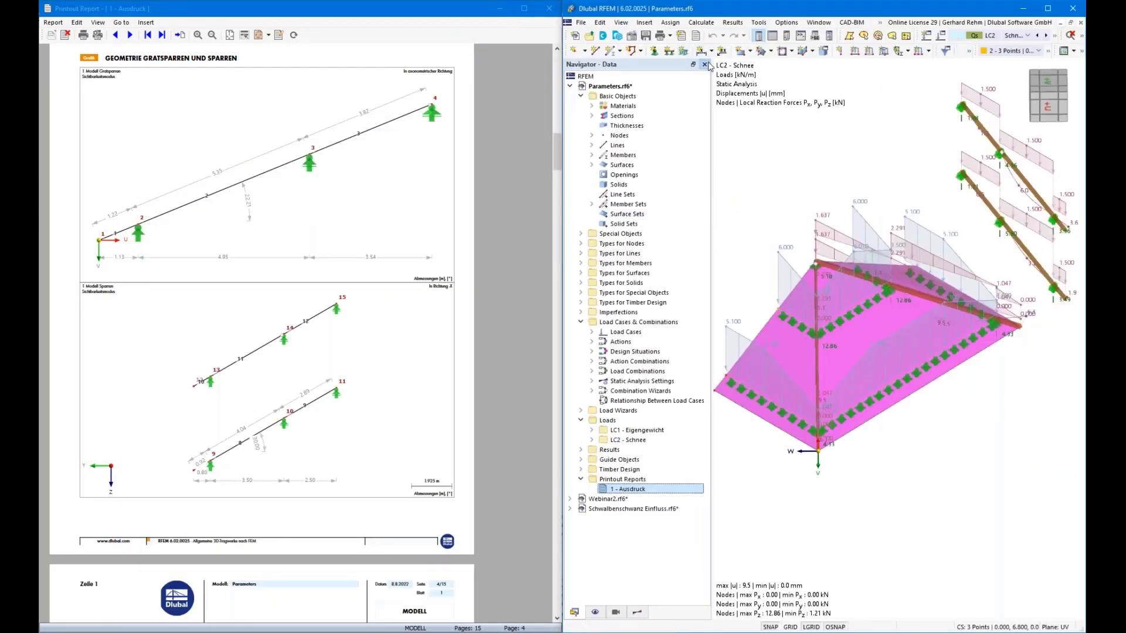
pyautogui.click(704, 65)
pyautogui.scroll(-2, 703, 474)
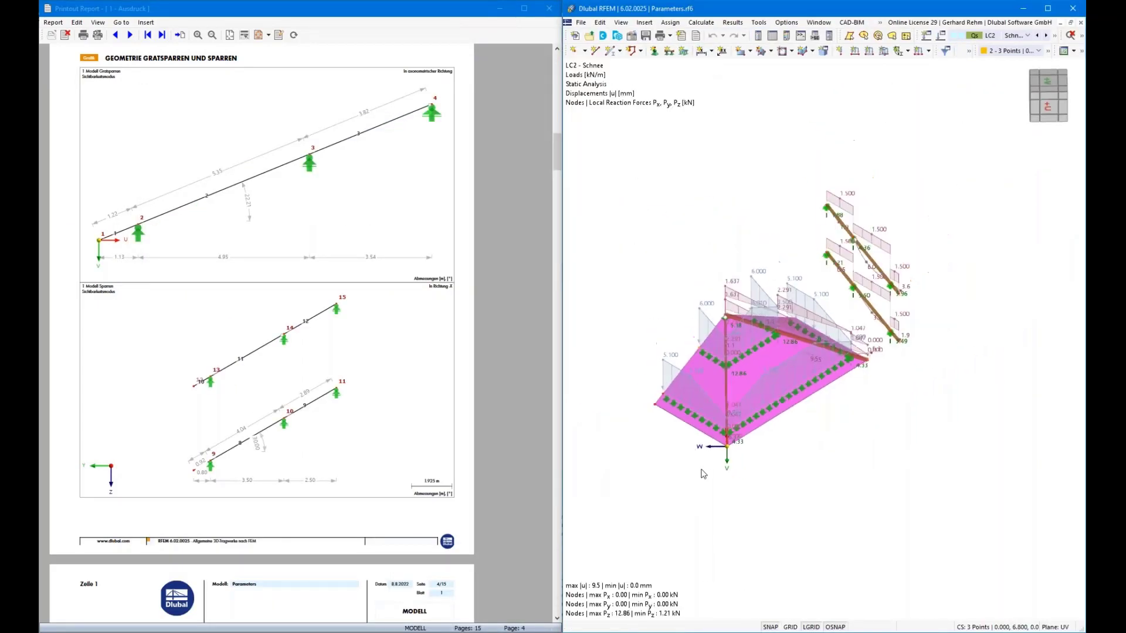
pyautogui.moveTo(818, 481); pyautogui.dragTo(892, 459, button='middle')
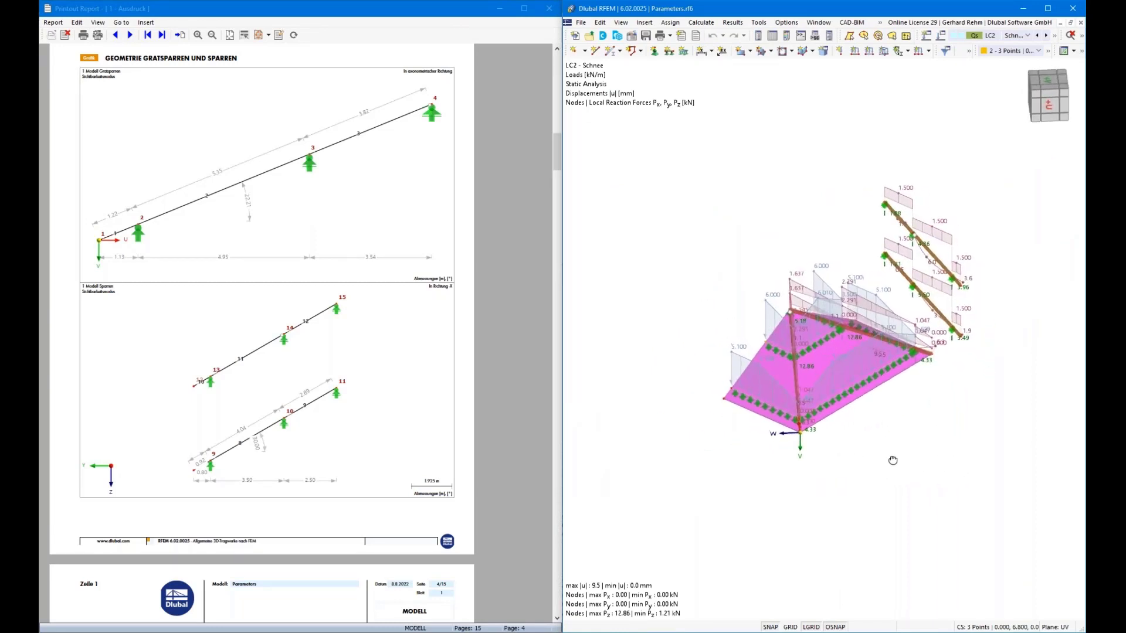
# - Set the global parameters Width to 8 m and Slope to 45° in the Parameters model
pyautogui.click(604, 24)
pyautogui.click(639, 479)
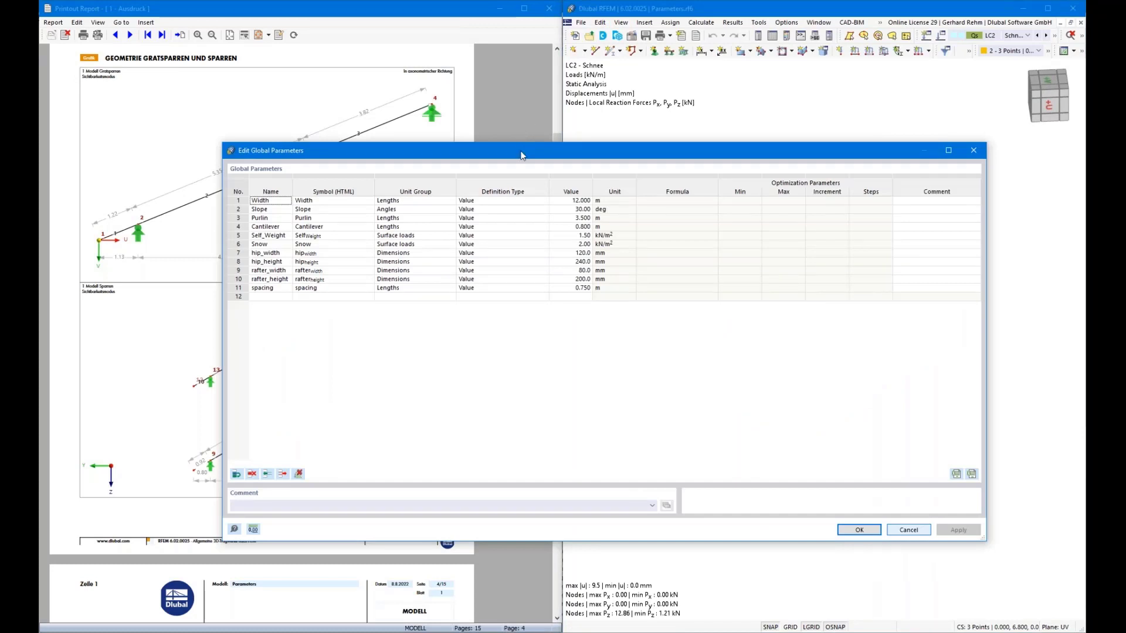
pyautogui.moveTo(521, 155); pyautogui.dragTo(847, 457)
pyautogui.click(878, 316)
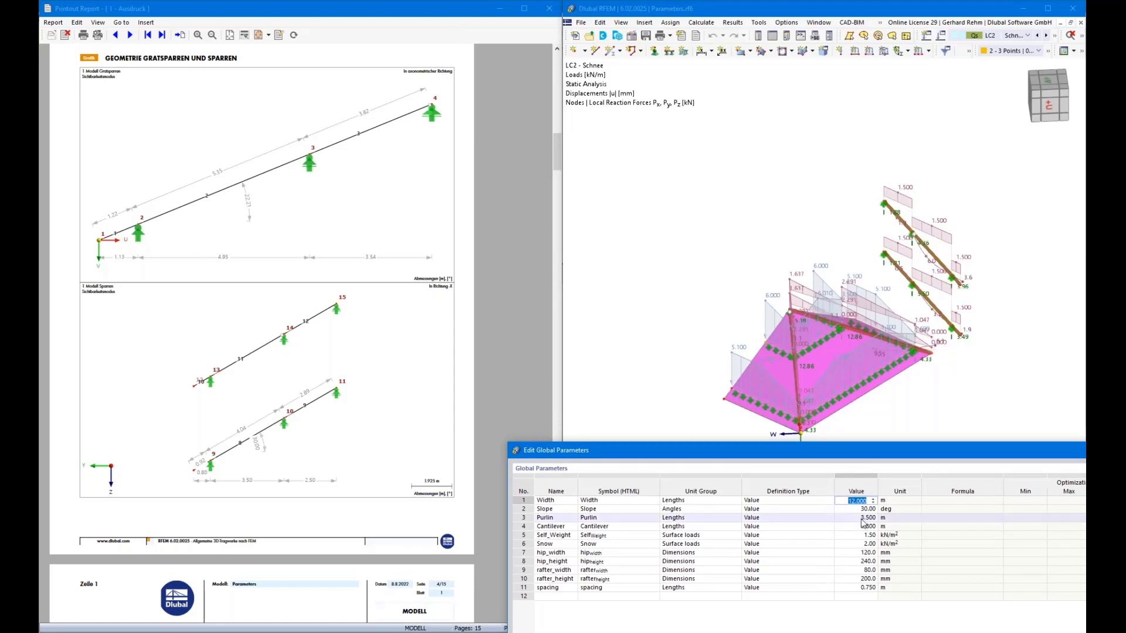
pyautogui.write('8')
pyautogui.press('Return')
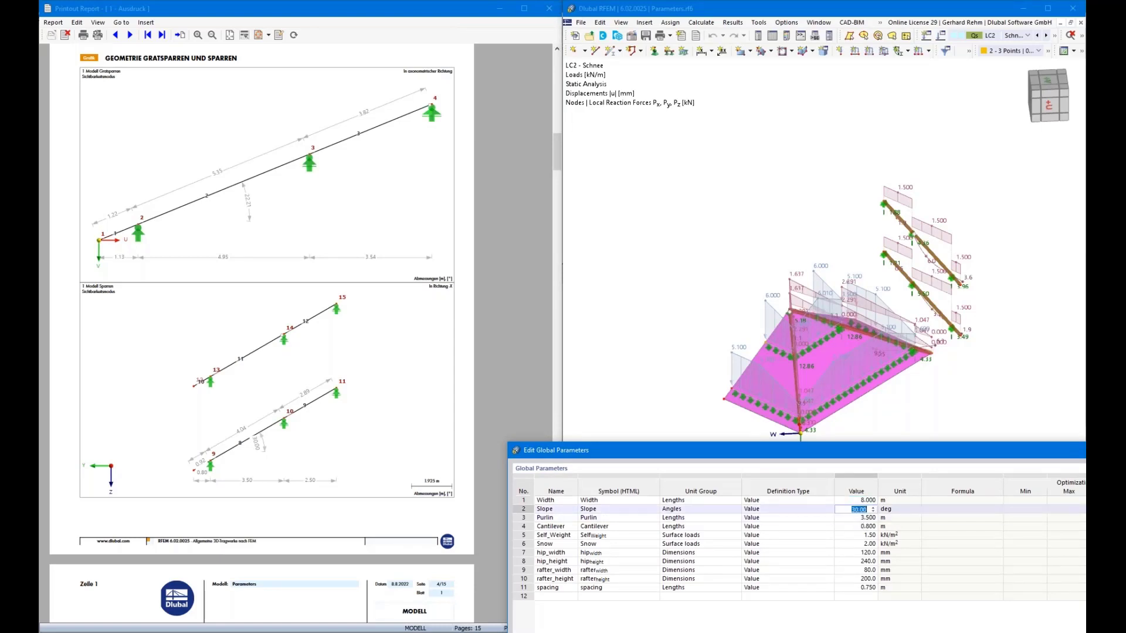
pyautogui.write('45')
pyautogui.press('Return')
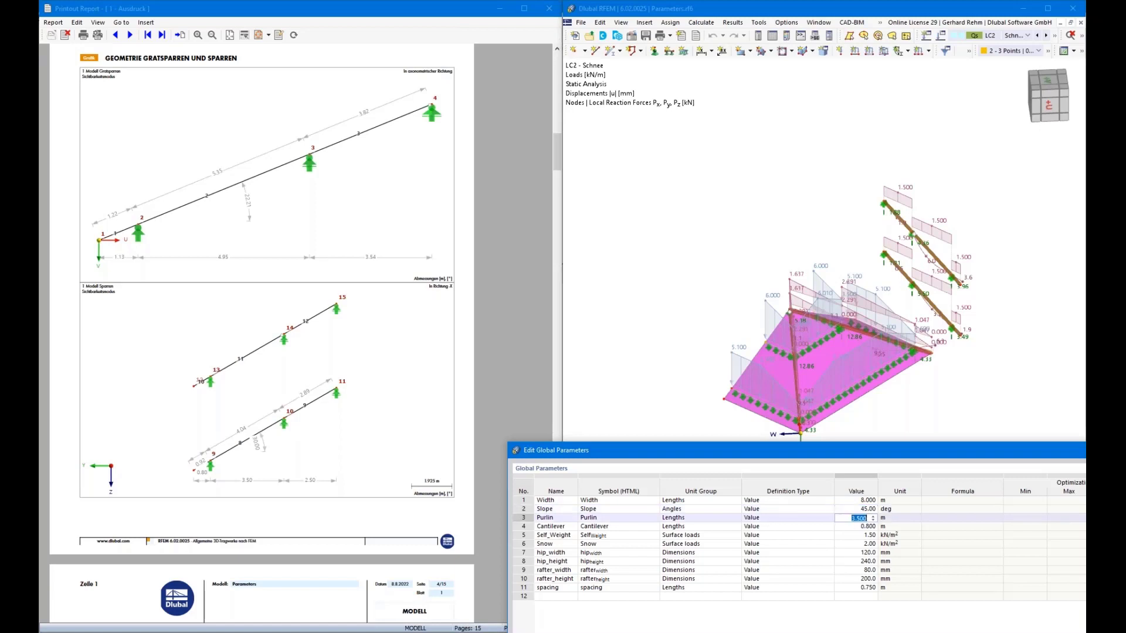
# - Set the Purlin parameter to 2.5 m and the Cantilever to 2 m, and apply the edited global parameters
pyautogui.write('2.5')
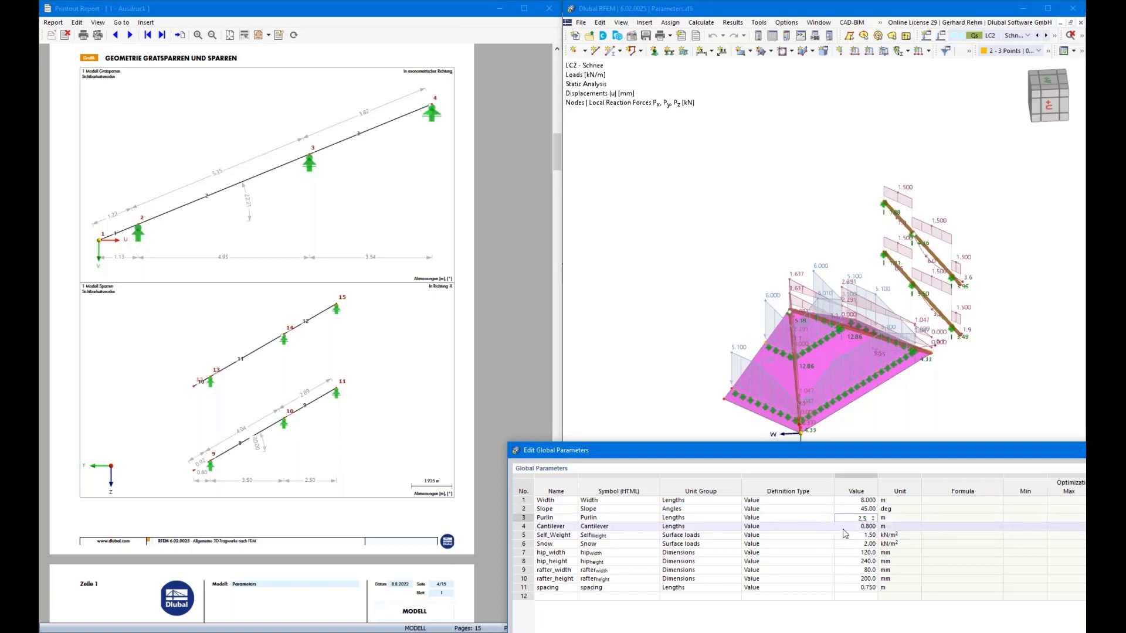
pyautogui.press('Return')
pyautogui.write('2')
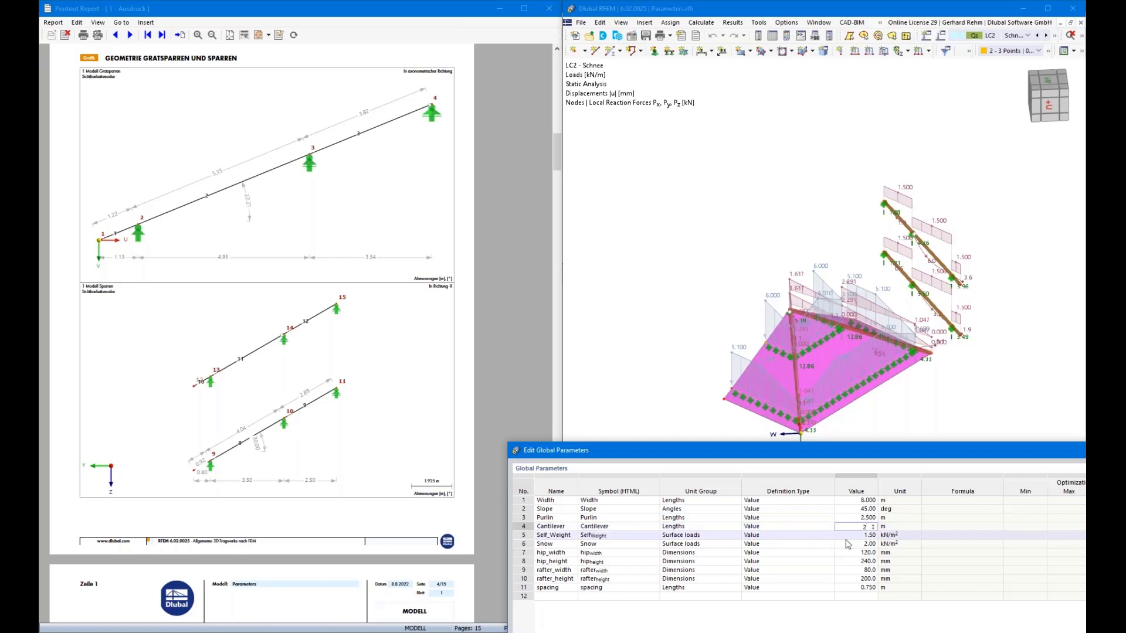
pyautogui.press('Return')
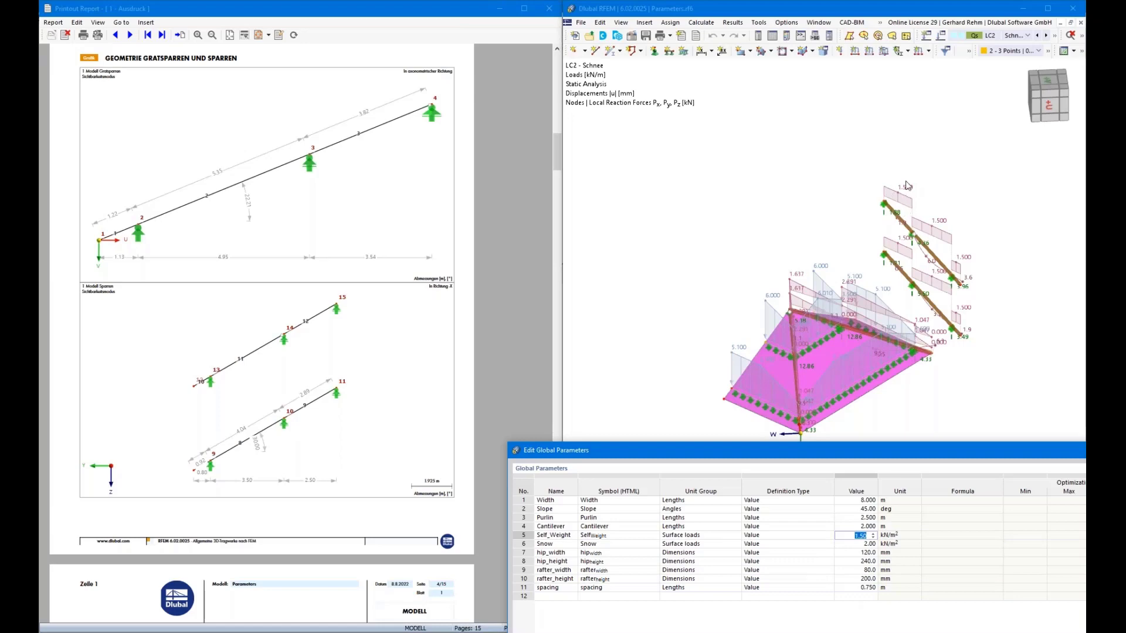
pyautogui.moveTo(866, 452); pyautogui.dragTo(860, 179)
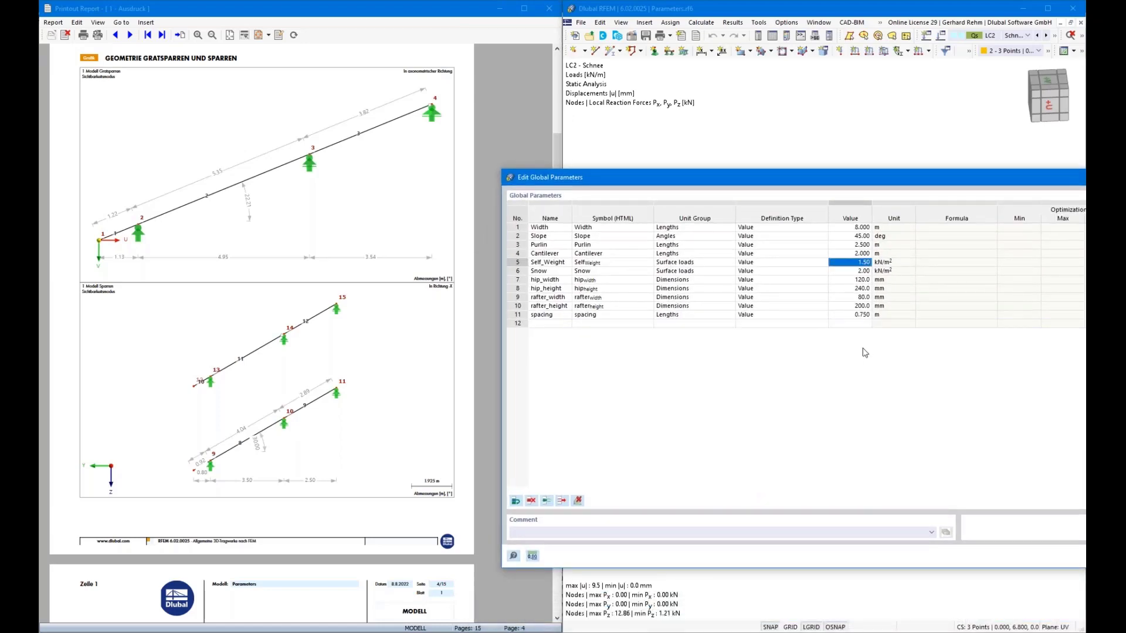
pyautogui.press('Return')
pyautogui.click(869, 372)
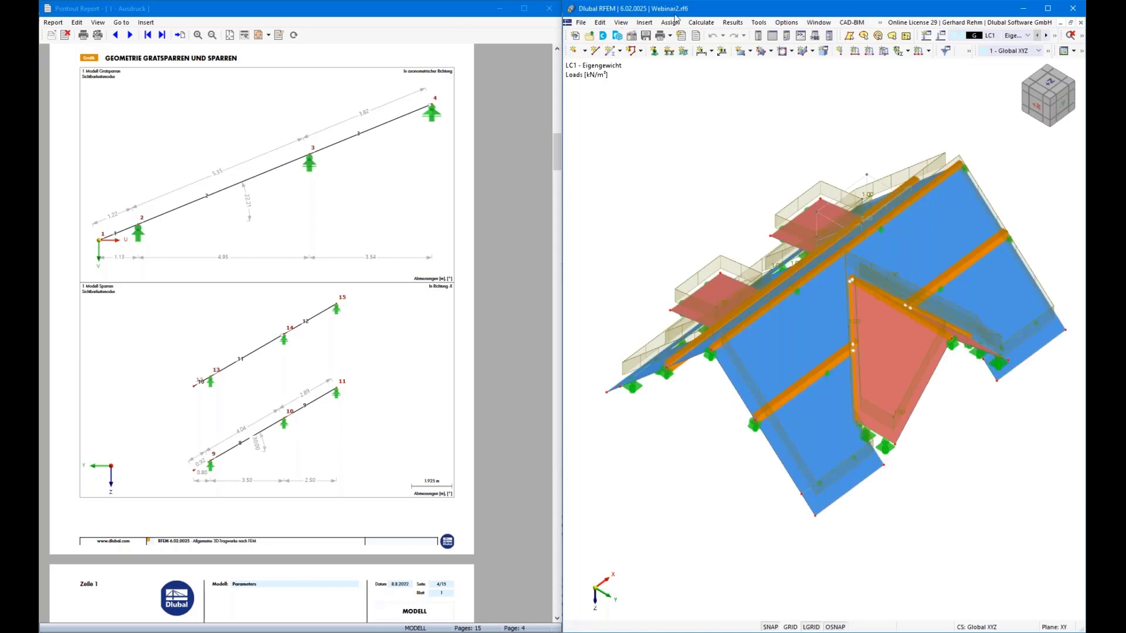
# - Show the data navigator, collapse the Webinar2 model's tree and make Parameters.rf6 the active model again
pyautogui.click(759, 36)
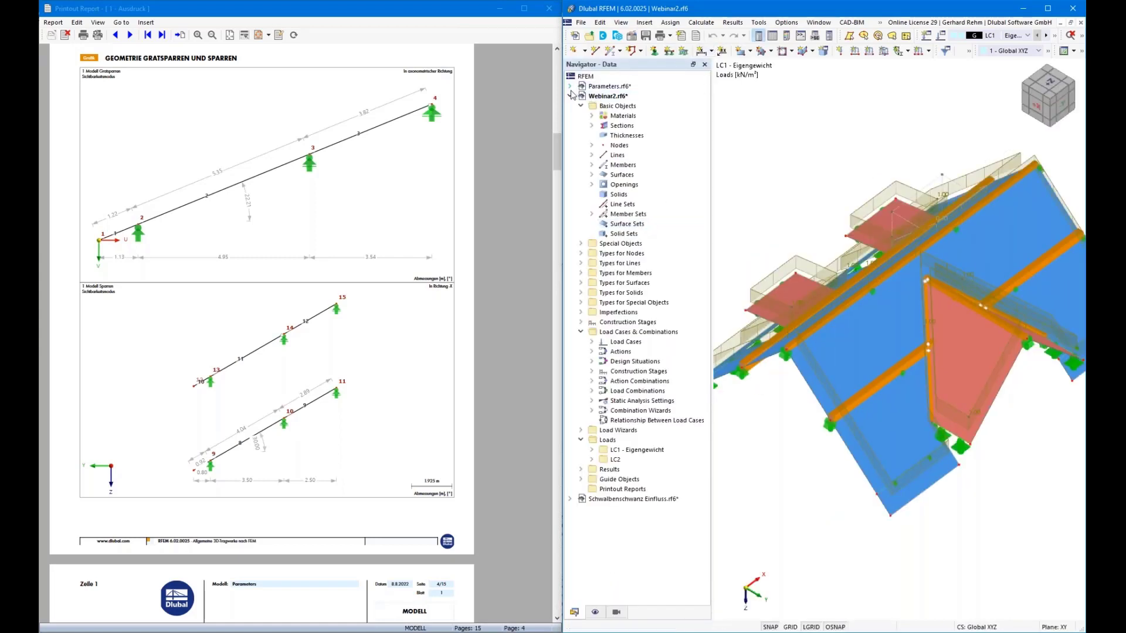
pyautogui.click(570, 96)
pyautogui.click(607, 86)
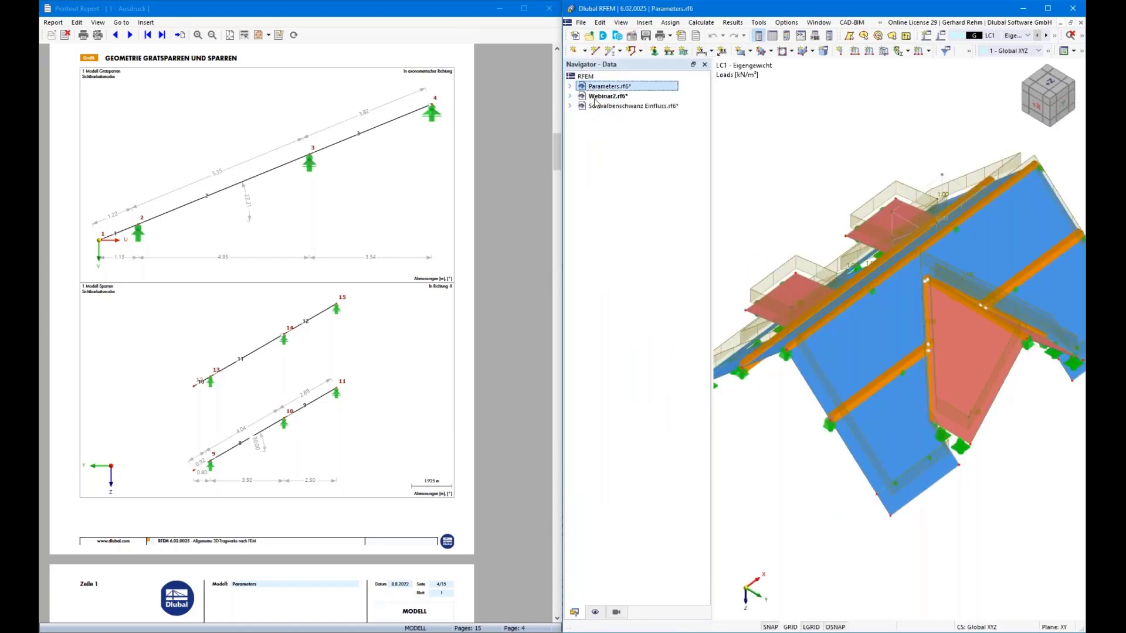
pyautogui.rightClick(588, 88)
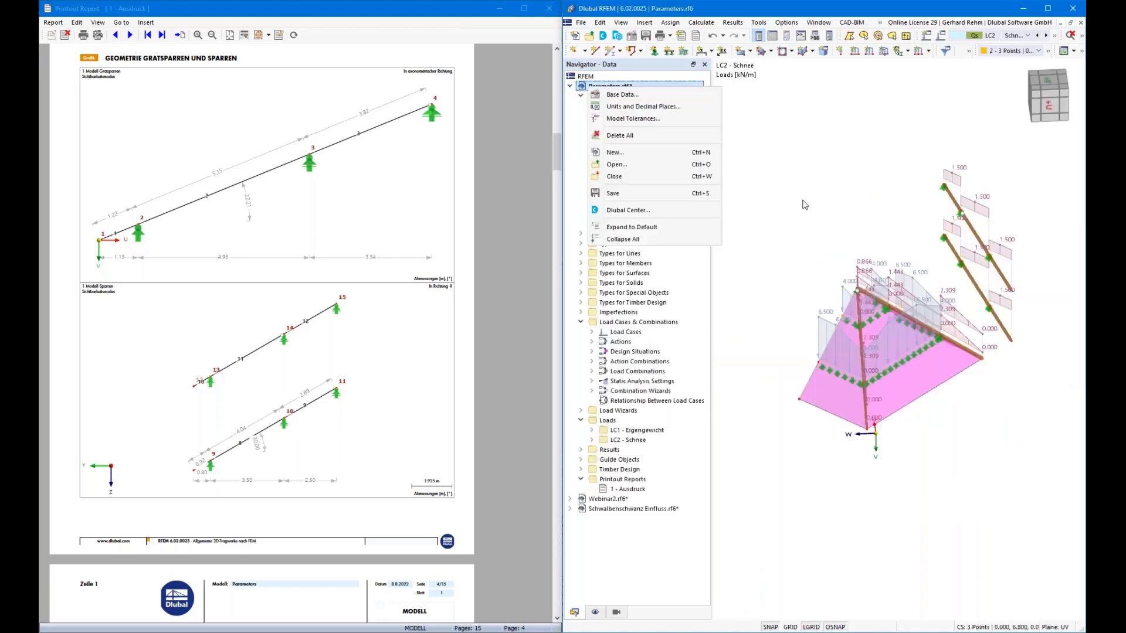
pyautogui.click(806, 196)
# - Inspect the modified roof, then refresh its printout report with the new geometry and close the report
pyautogui.scroll(3, 979, 434)
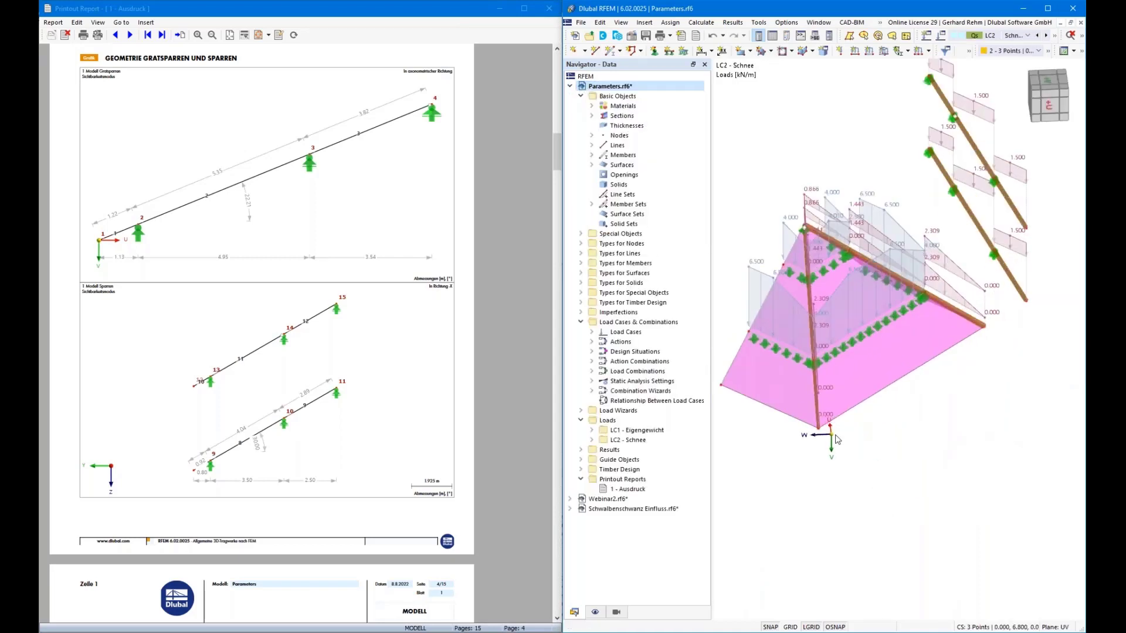
pyautogui.keyDown('ctrl'); pyautogui.moveTo(905, 532); pyautogui.dragTo(867, 515, button='middle'); pyautogui.keyUp('ctrl')
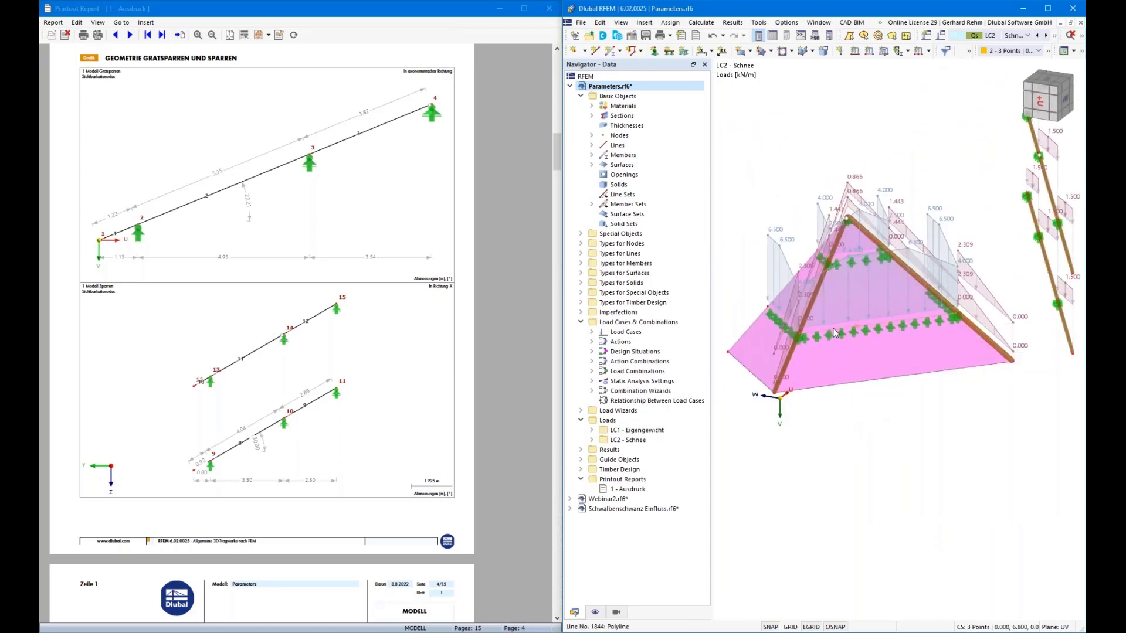
pyautogui.moveTo(835, 333)
pyautogui.scroll(-2, 879, 472)
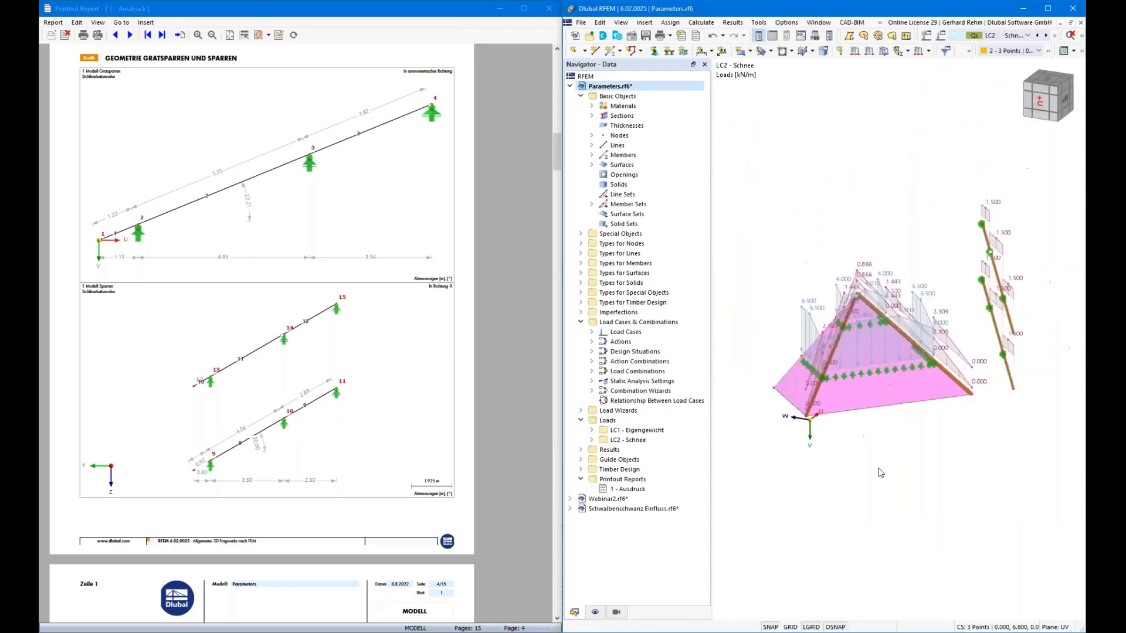
pyautogui.click(294, 36)
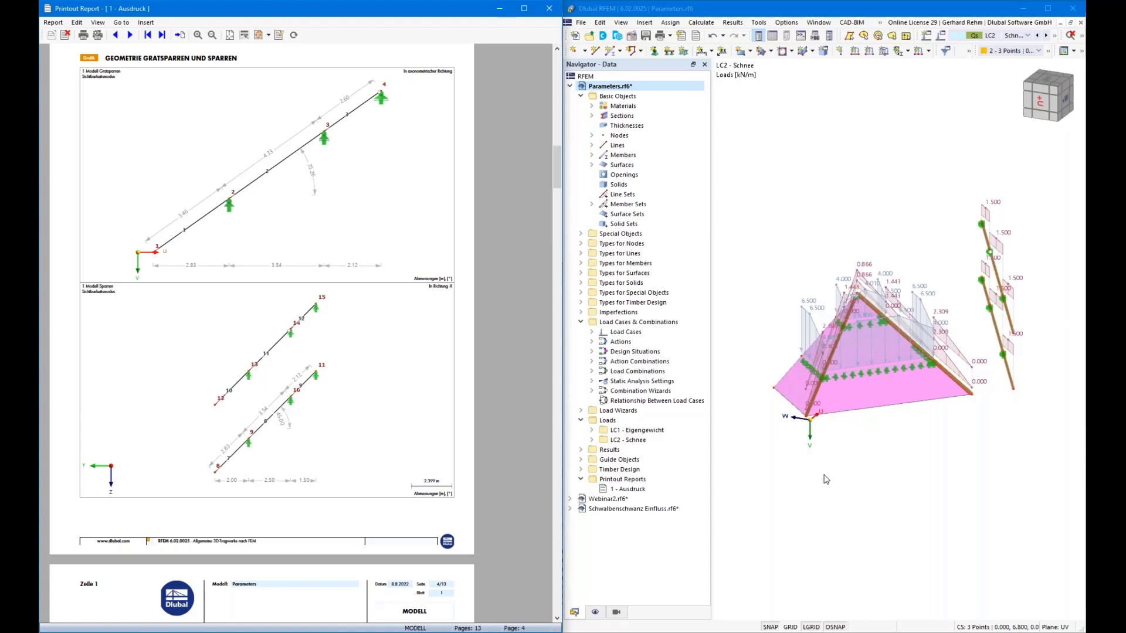
pyautogui.click(549, 9)
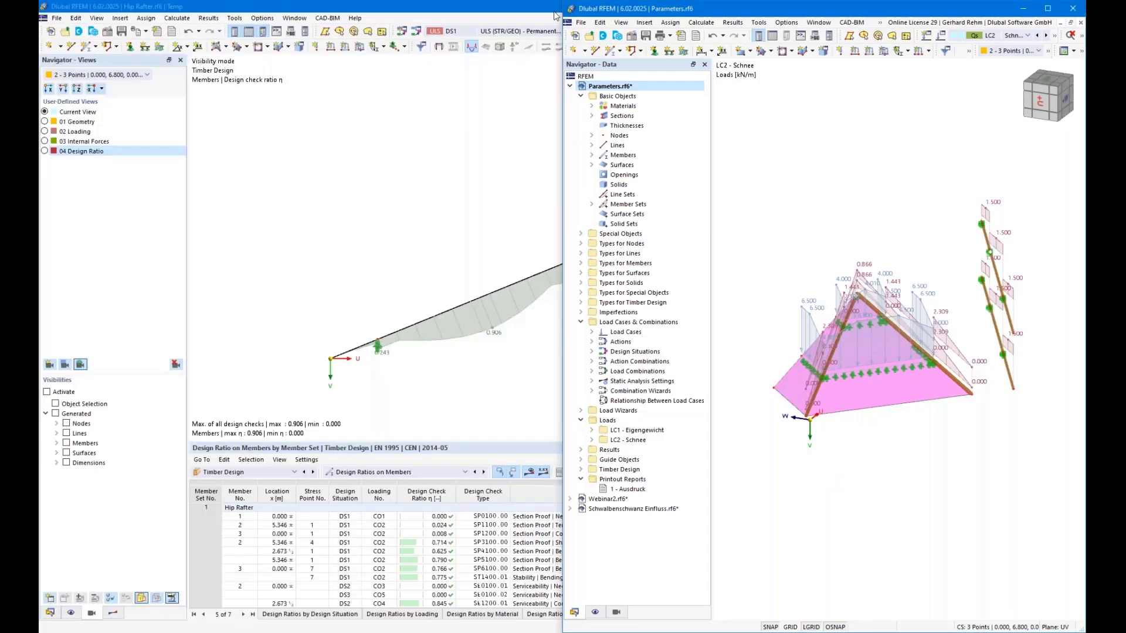
# - Maximize the Parameters model window and fit the whole roof into view
pyautogui.moveTo(752, 11); pyautogui.dragTo(437, 96)
pyautogui.doubleClick(614, 95)
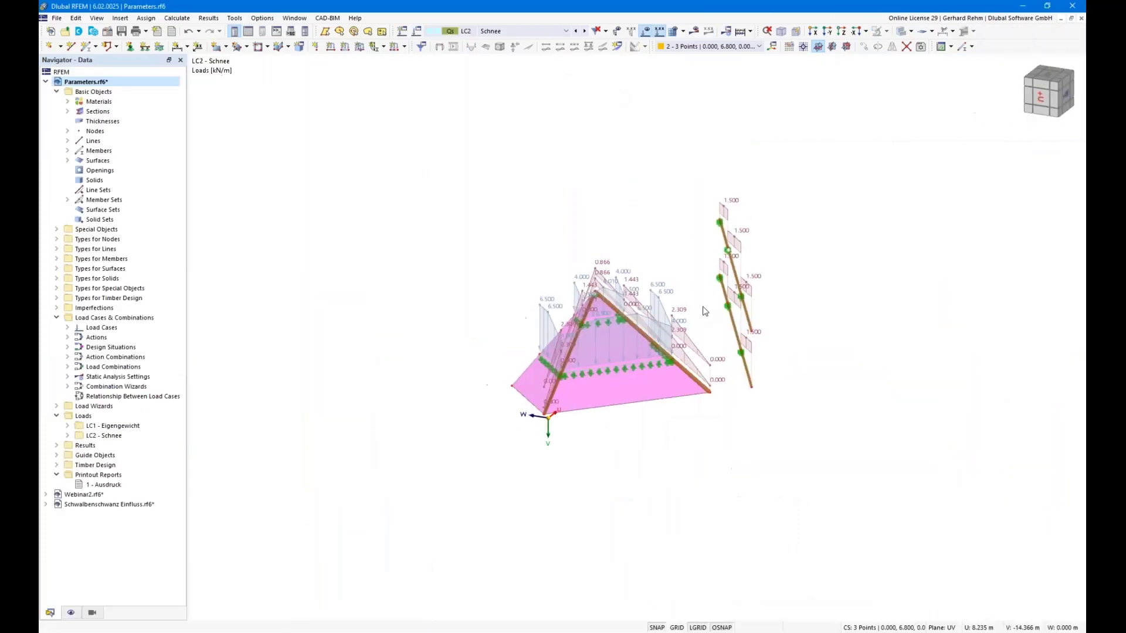
pyautogui.press('F8')
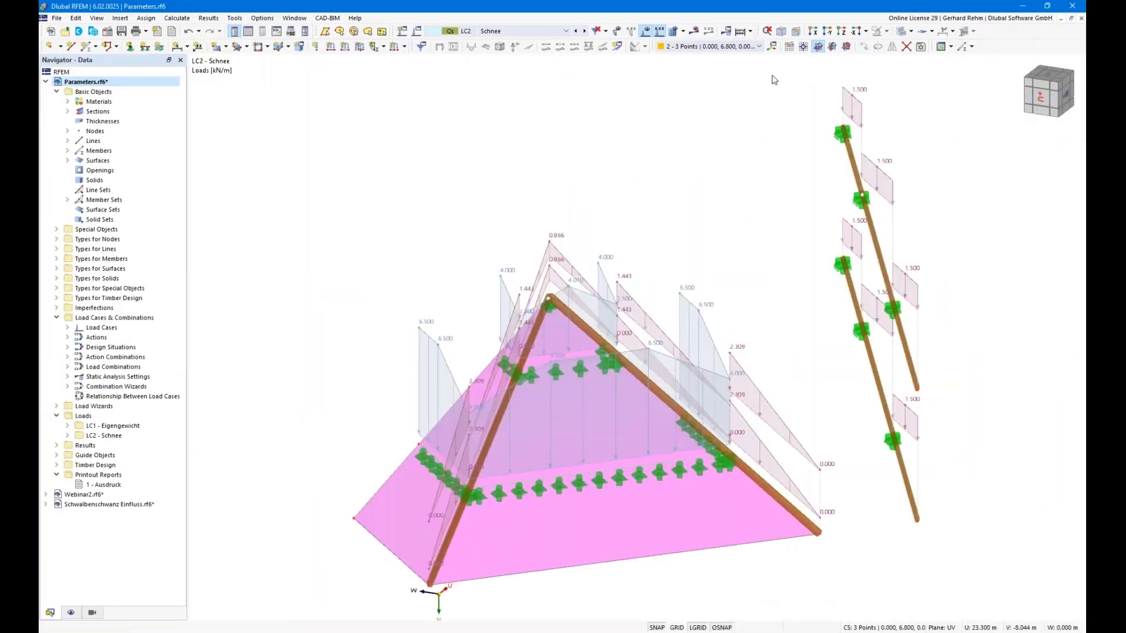
# - Display the Script Manager beside the roof model and make it narrower
pyautogui.scroll(-1, 452, 221)
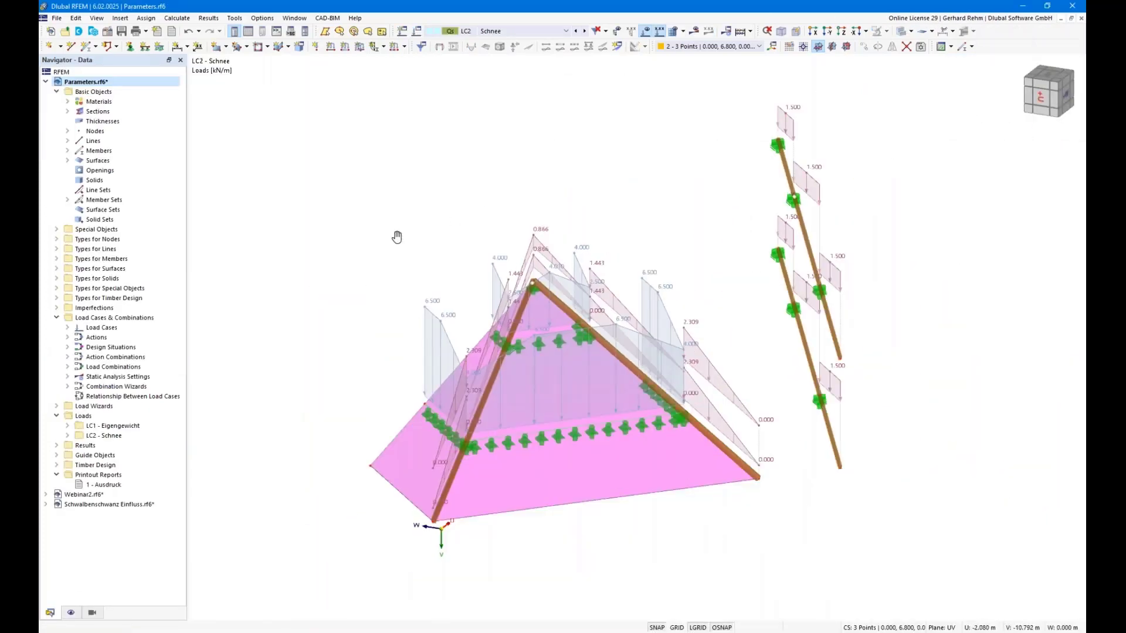
pyautogui.moveTo(395, 236); pyautogui.dragTo(346, 194, button='middle')
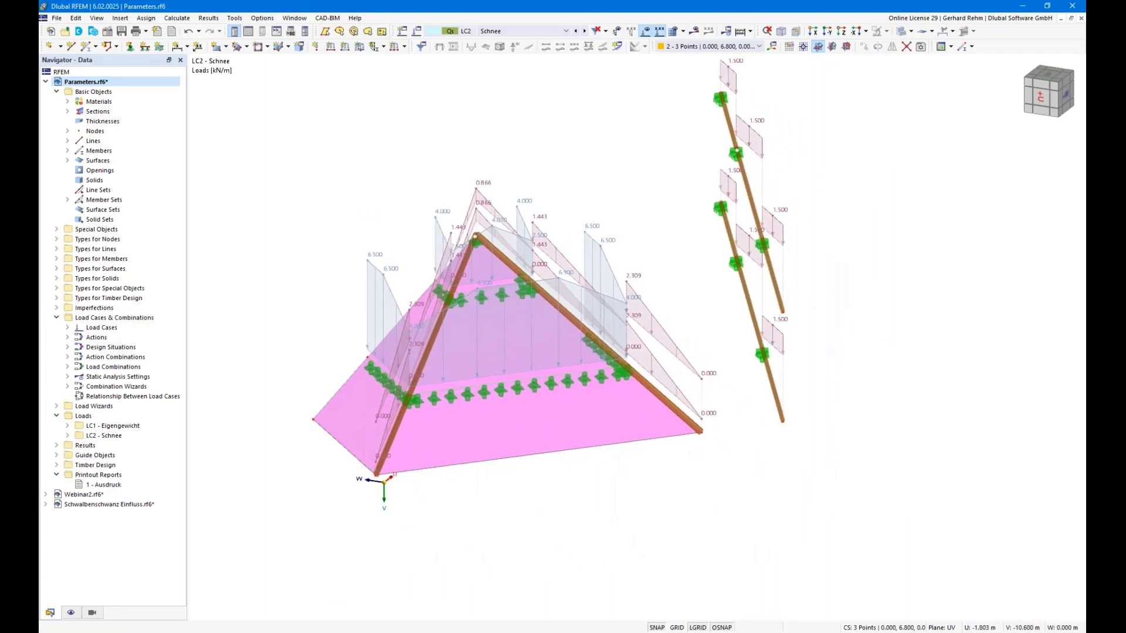
pyautogui.click(292, 32)
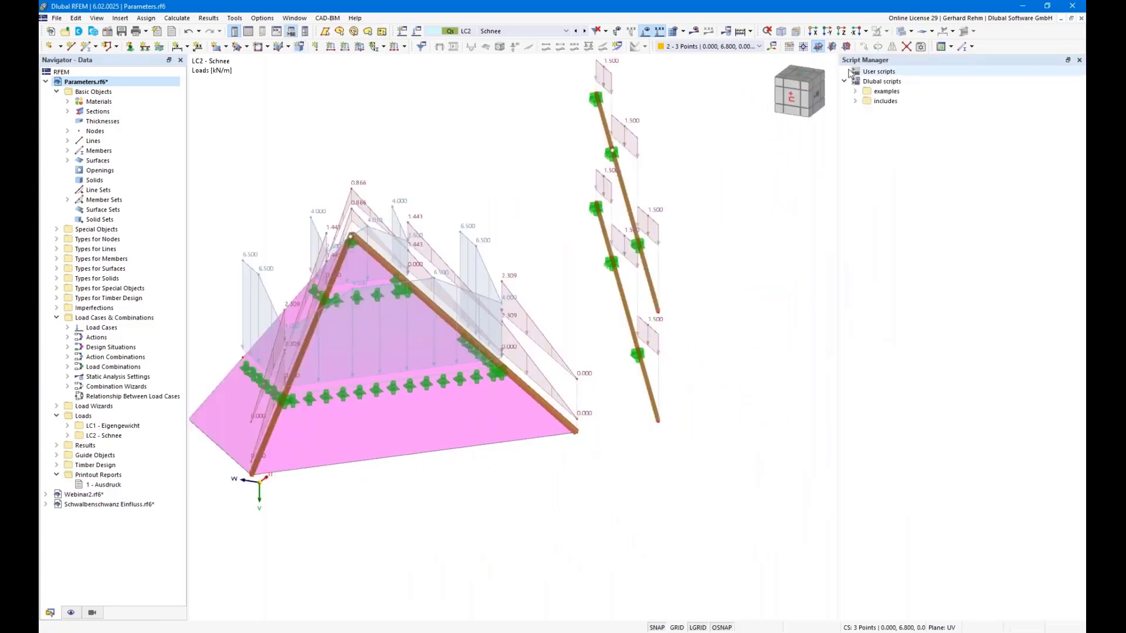
pyautogui.moveTo(839, 87); pyautogui.dragTo(911, 87)
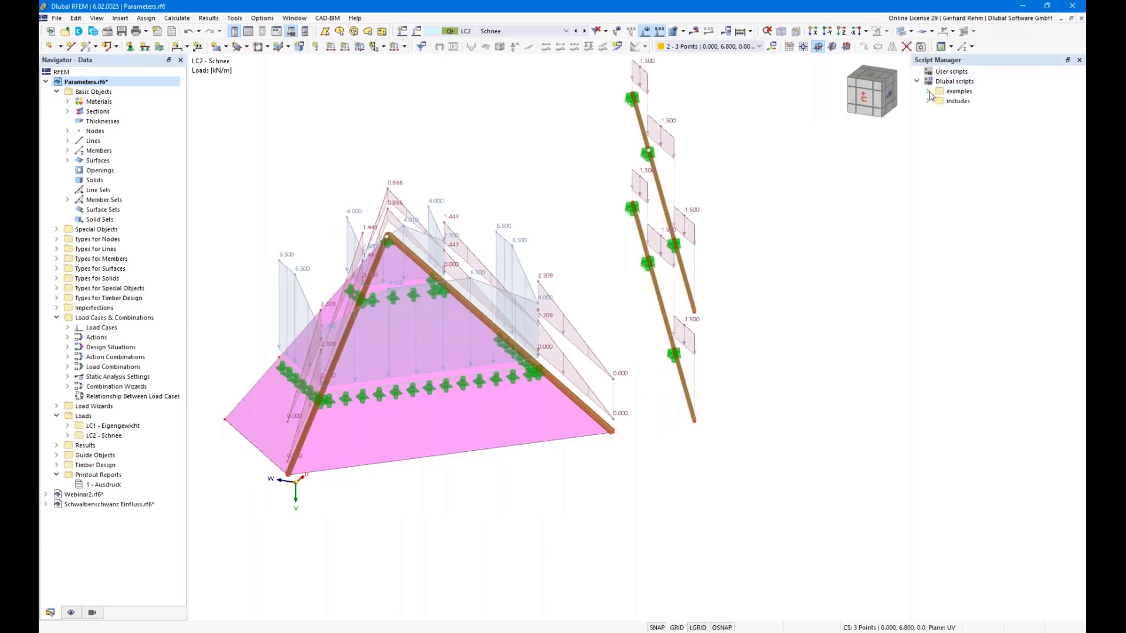
# - Switch to the web browser and look through Dlubal's list of past webinars for Eurocode 5
pyautogui.click(264, 632)
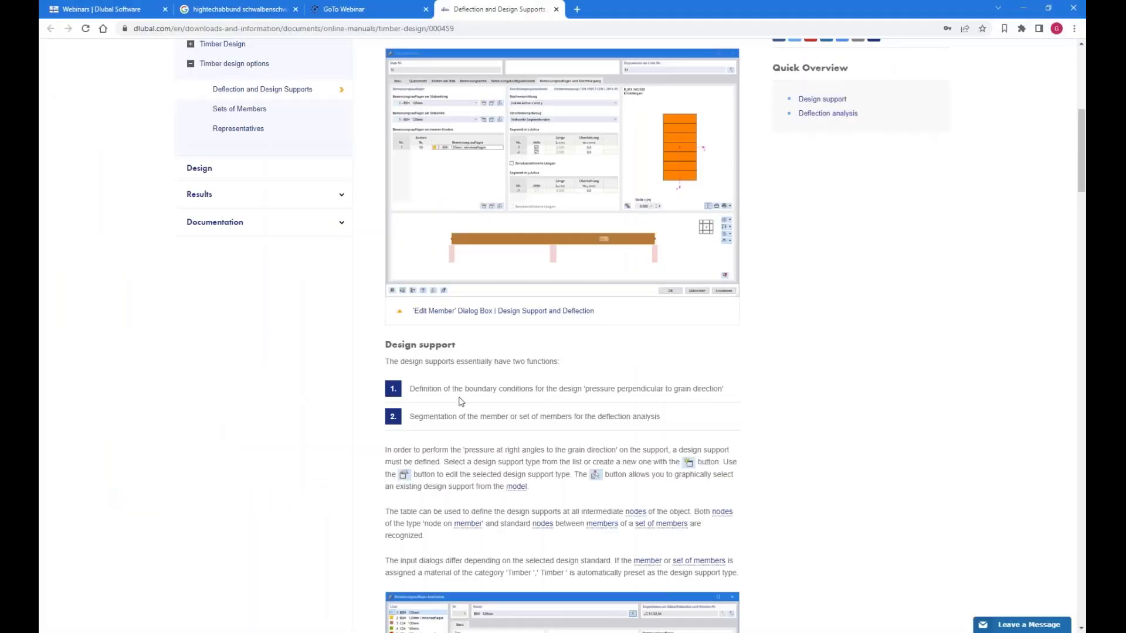
pyautogui.click(116, 9)
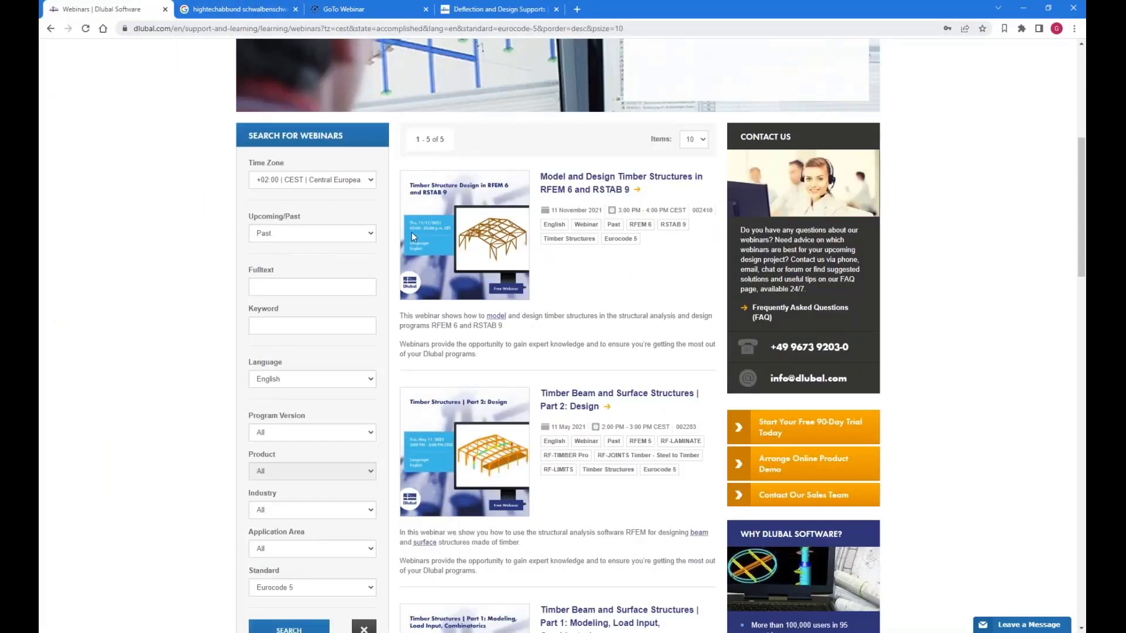
pyautogui.scroll(-2, 282, 484)
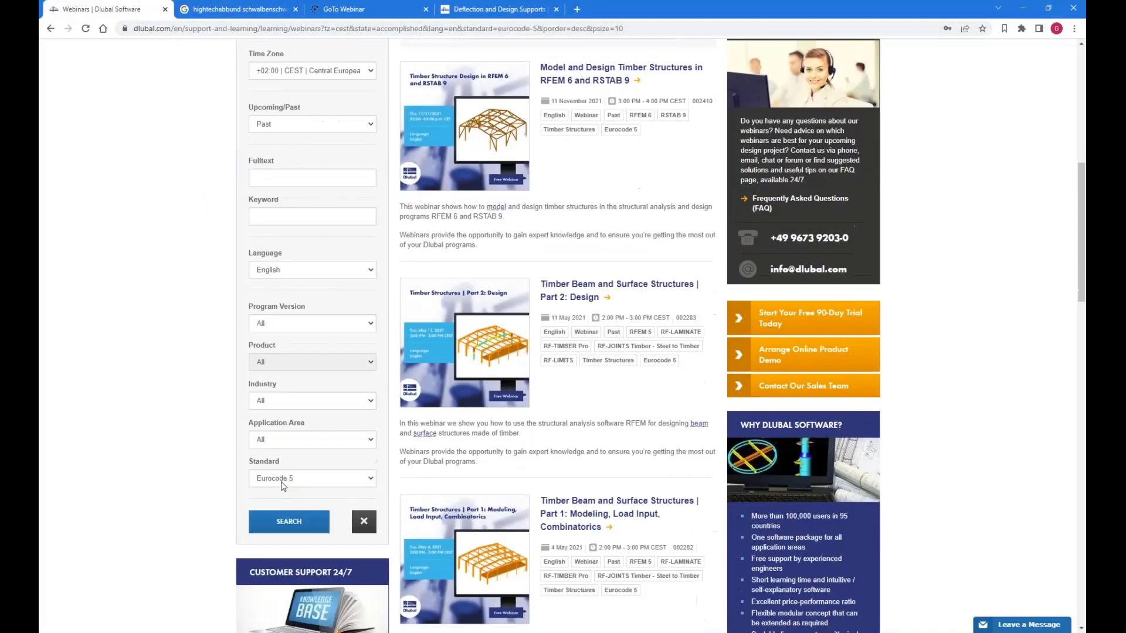
pyautogui.scroll(2, 470, 267)
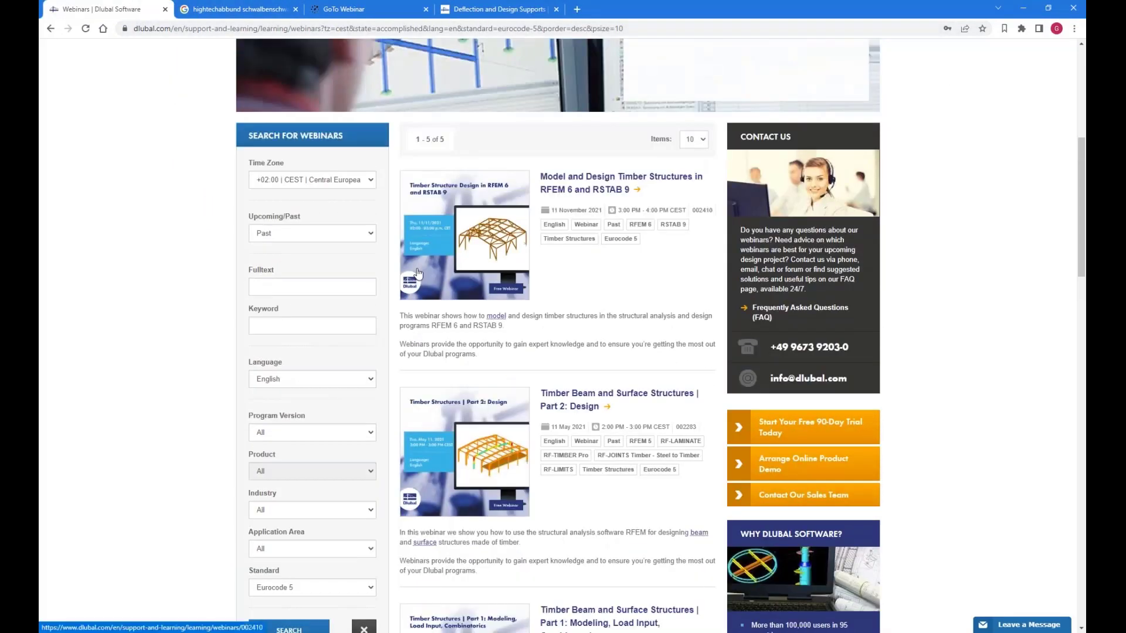
pyautogui.scroll(6, 434, 296)
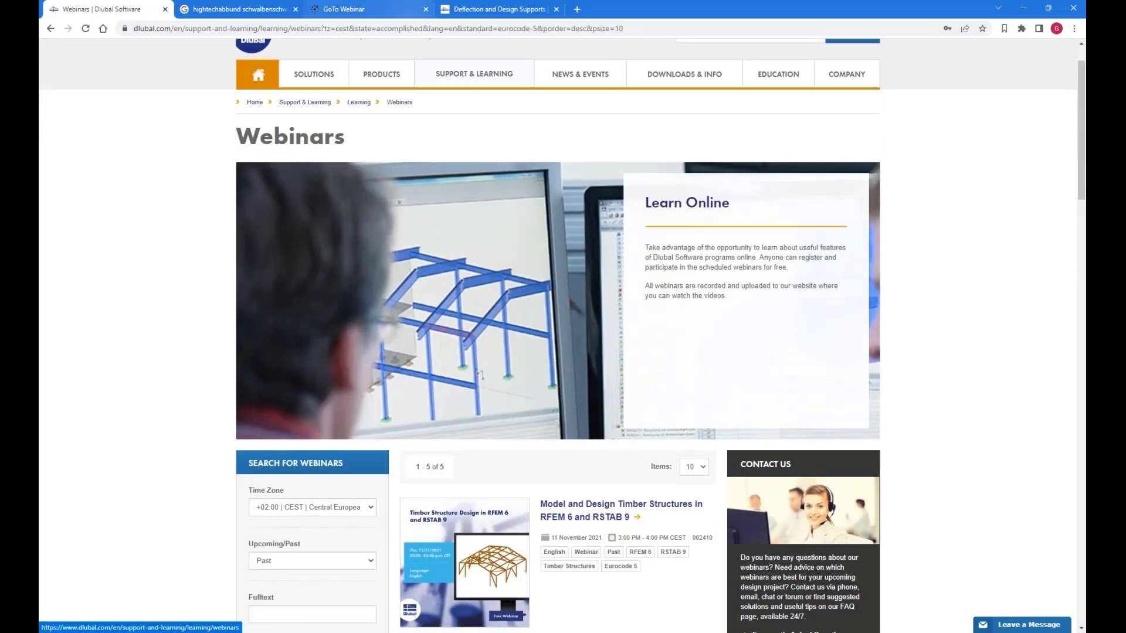
# - Switch back to the Parameters model in RFEM and expand the examples folder of the Dlubal scripts
pyautogui.click(264, 632)
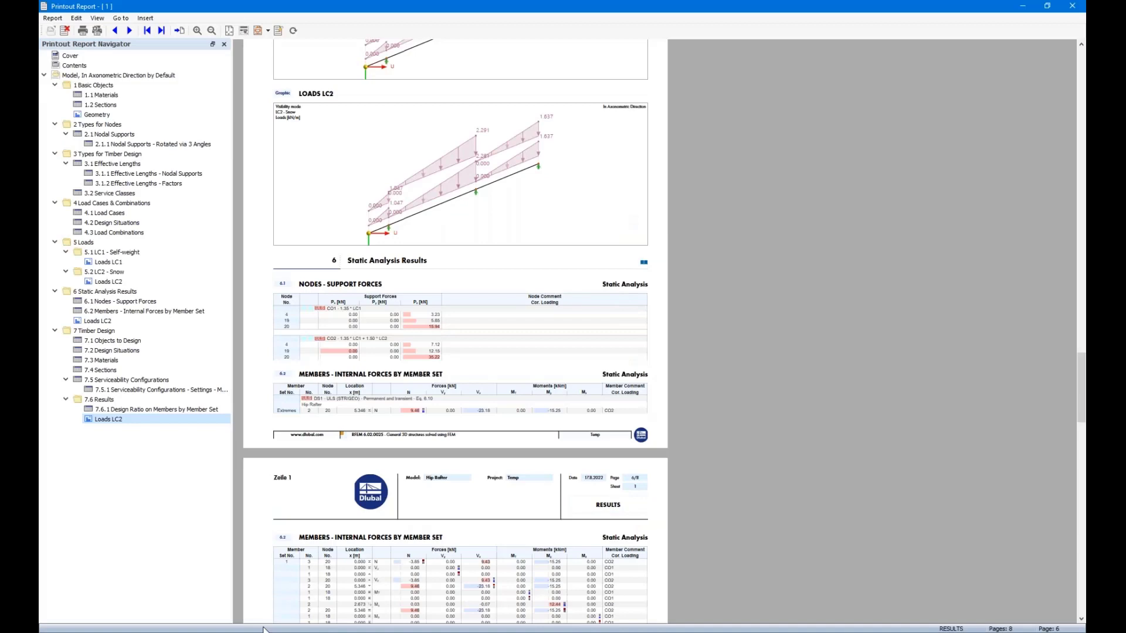
pyautogui.click(258, 632)
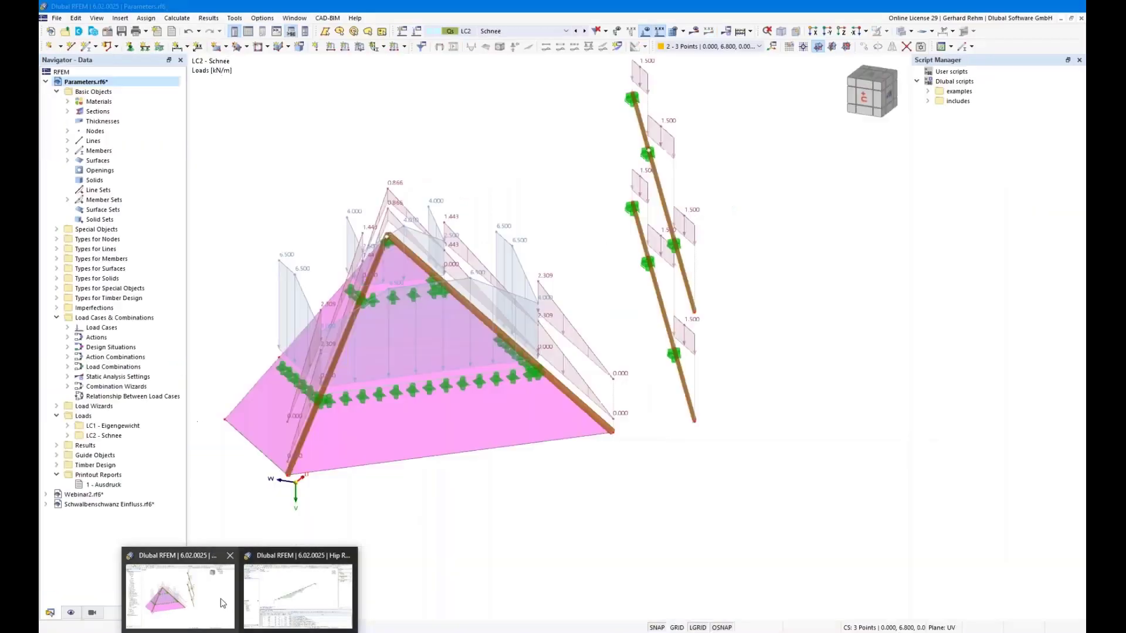
pyautogui.click(219, 603)
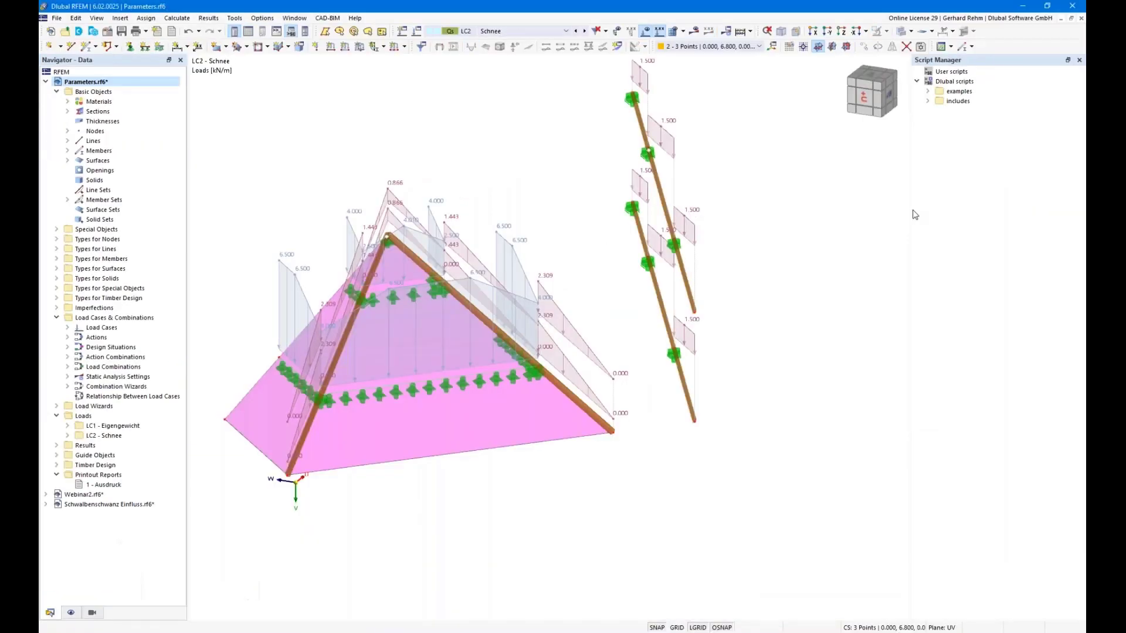
pyautogui.click(928, 91)
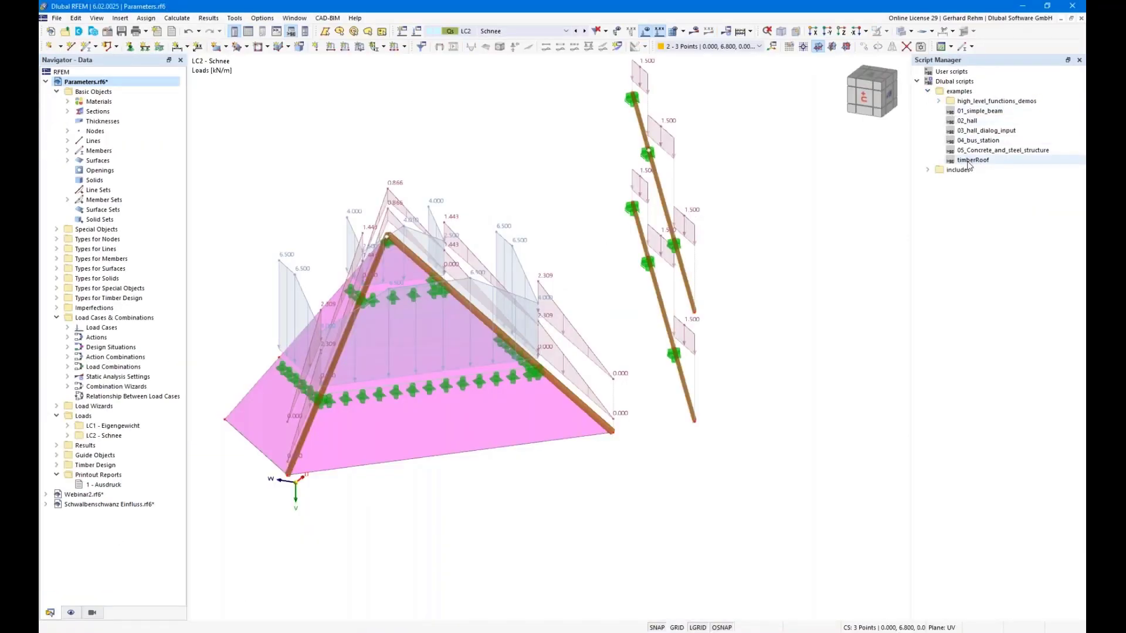
# - Delete everything in the Parameters model and launch the timberRoof example script
pyautogui.rightClick(76, 85)
pyautogui.click(124, 130)
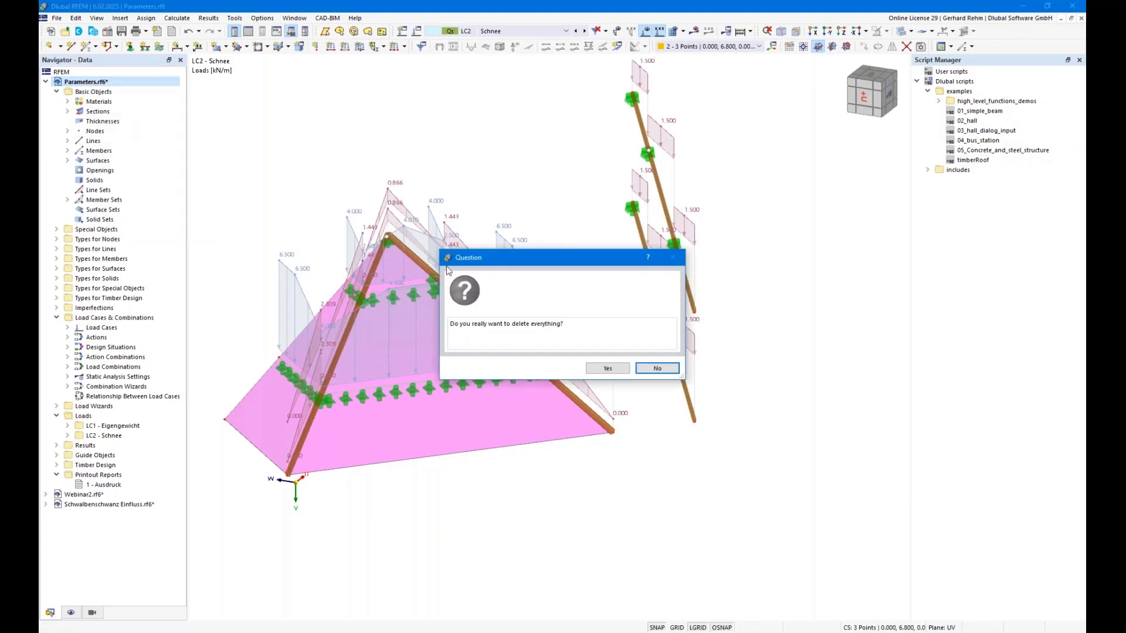
pyautogui.click(609, 369)
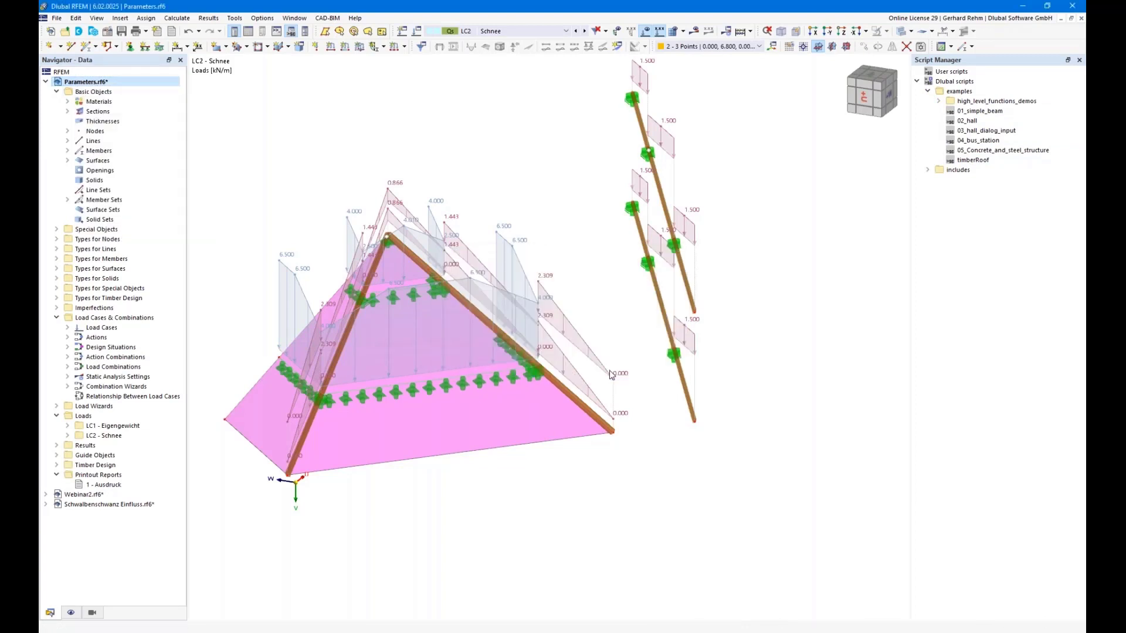
pyautogui.doubleClick(953, 161)
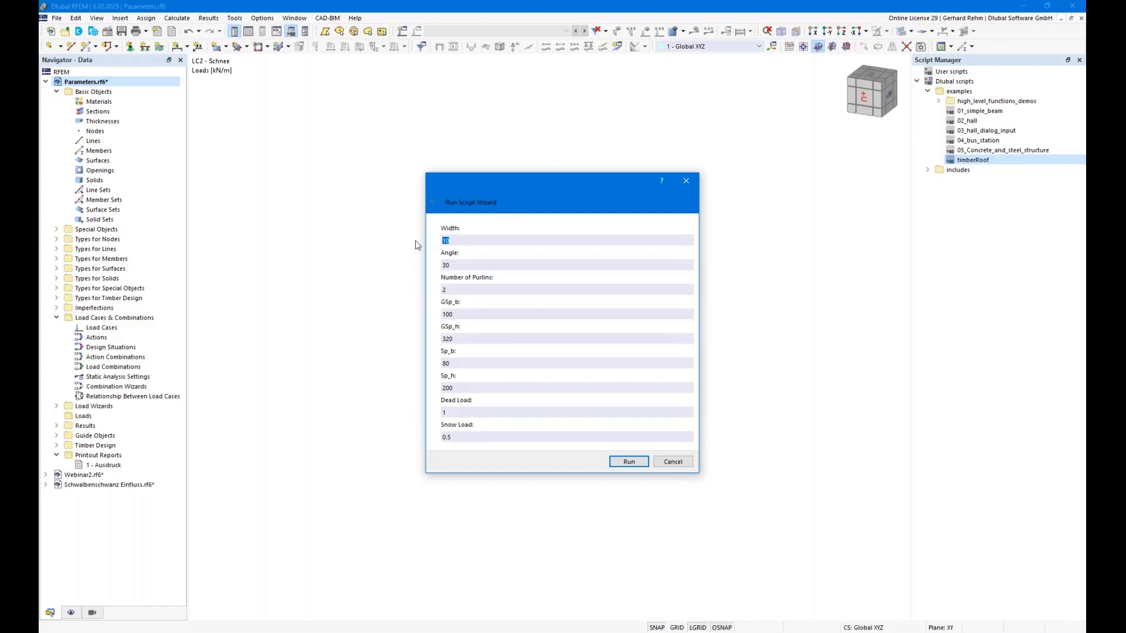
# - Generate a timber roof with the timberRoof script using a width of 8 and an angle of 45, and hide its loads
pyautogui.write('8')
pyautogui.press('Tab')
pyautogui.write('45')
pyautogui.press('Tab')
pyautogui.click(628, 462)
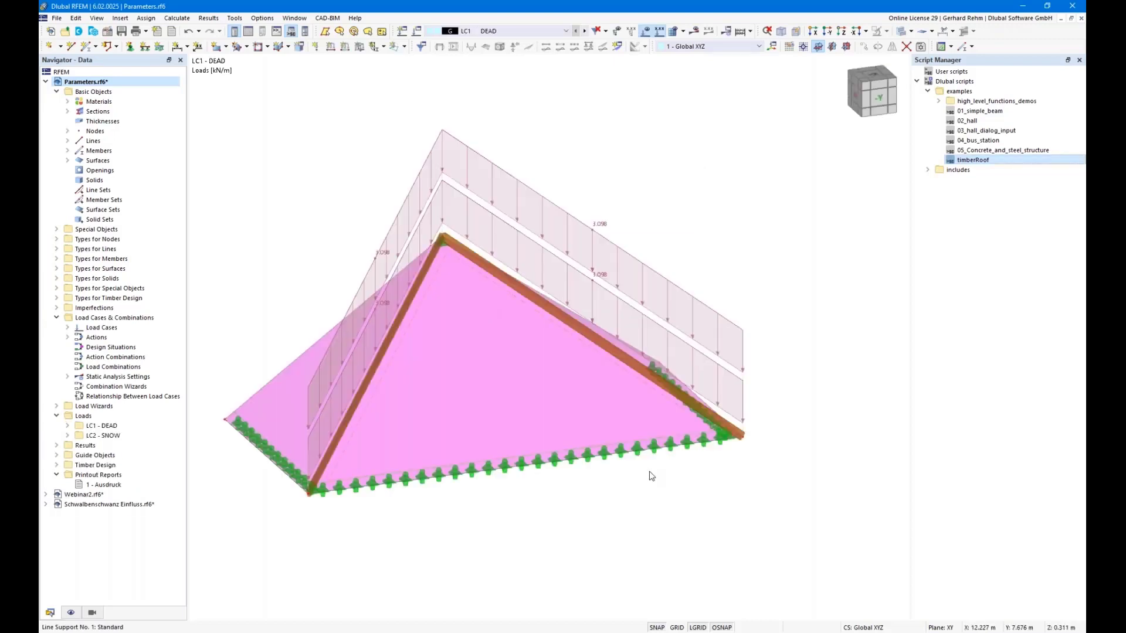
pyautogui.click(646, 31)
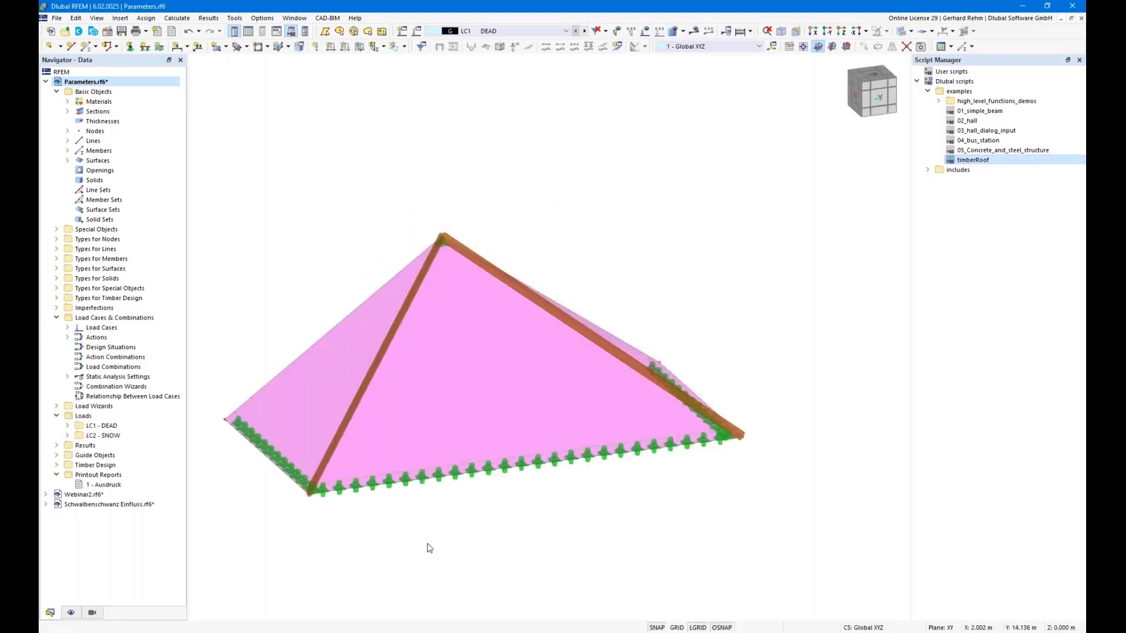
pyautogui.keyDown('ctrl'); pyautogui.moveTo(492, 533); pyautogui.dragTo(561, 529, button='middle'); pyautogui.keyUp('ctrl')
# - Delete everything in the Parameters model and run the timberRoof script again with its default values
pyautogui.rightClick(88, 82)
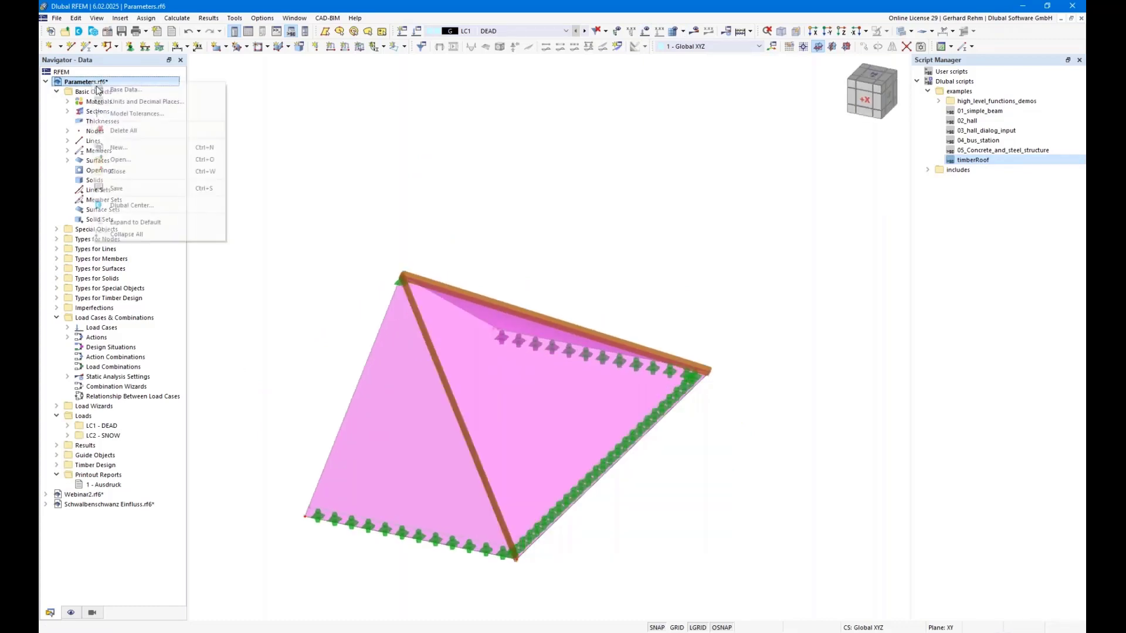
pyautogui.click(113, 131)
pyautogui.click(609, 372)
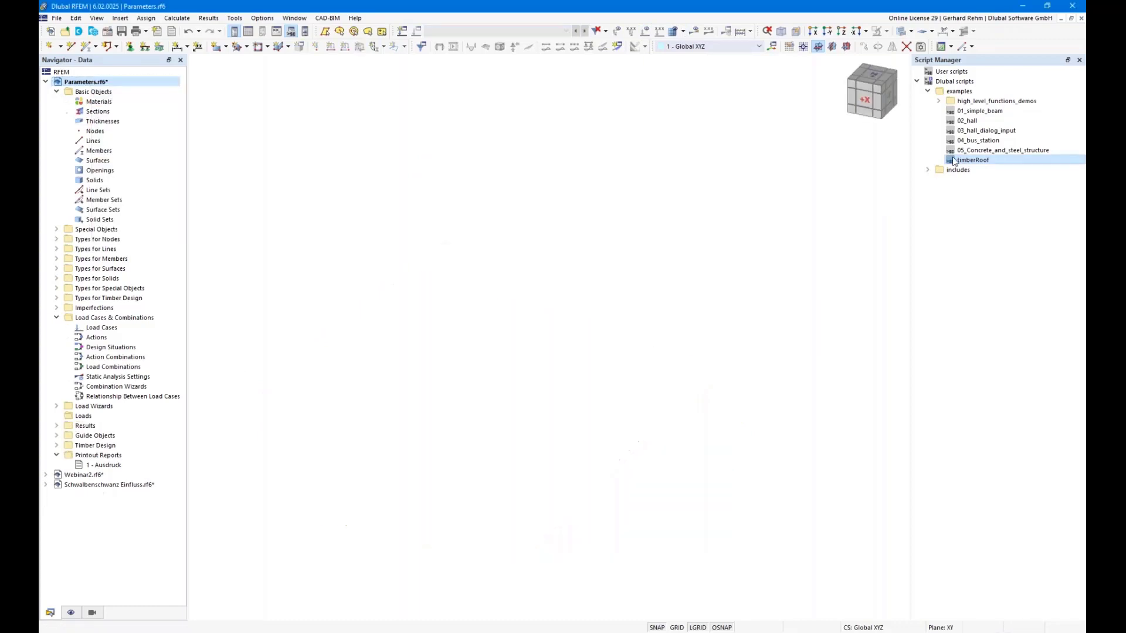
pyautogui.doubleClick(960, 160)
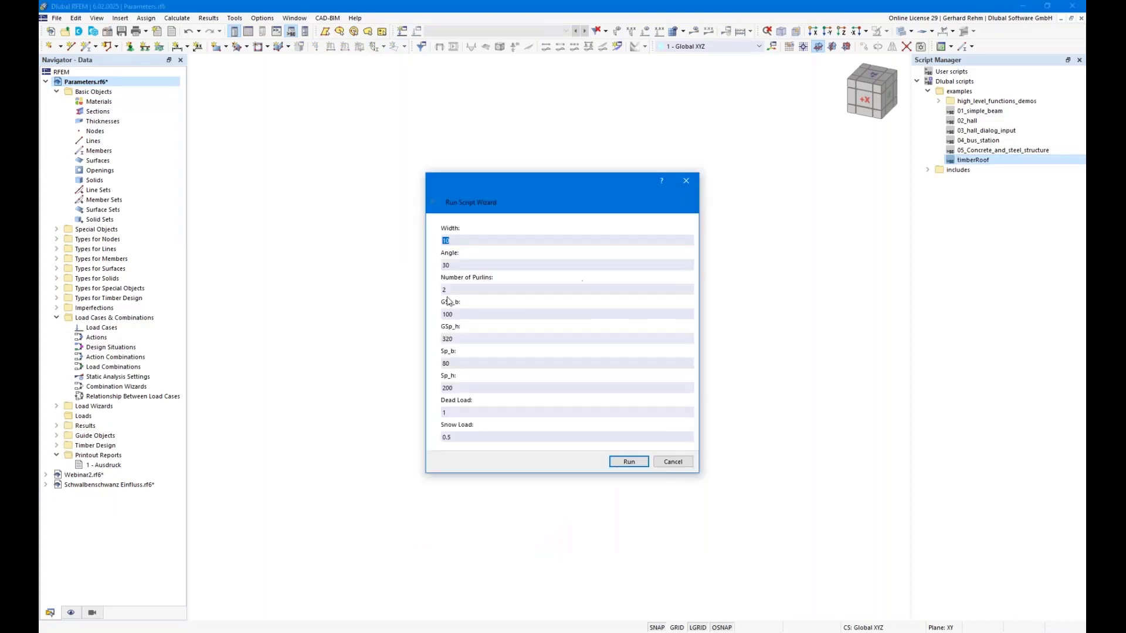
pyautogui.click(628, 462)
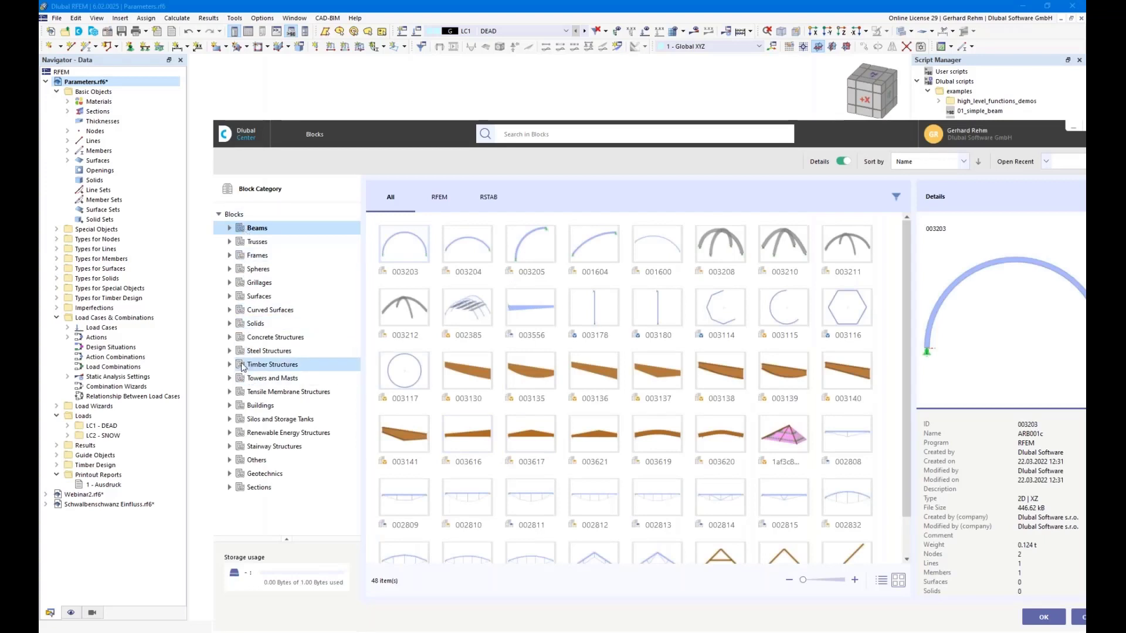
# - Close the block library without inserting a block and view the generated roof from the front
pyautogui.click(1082, 619)
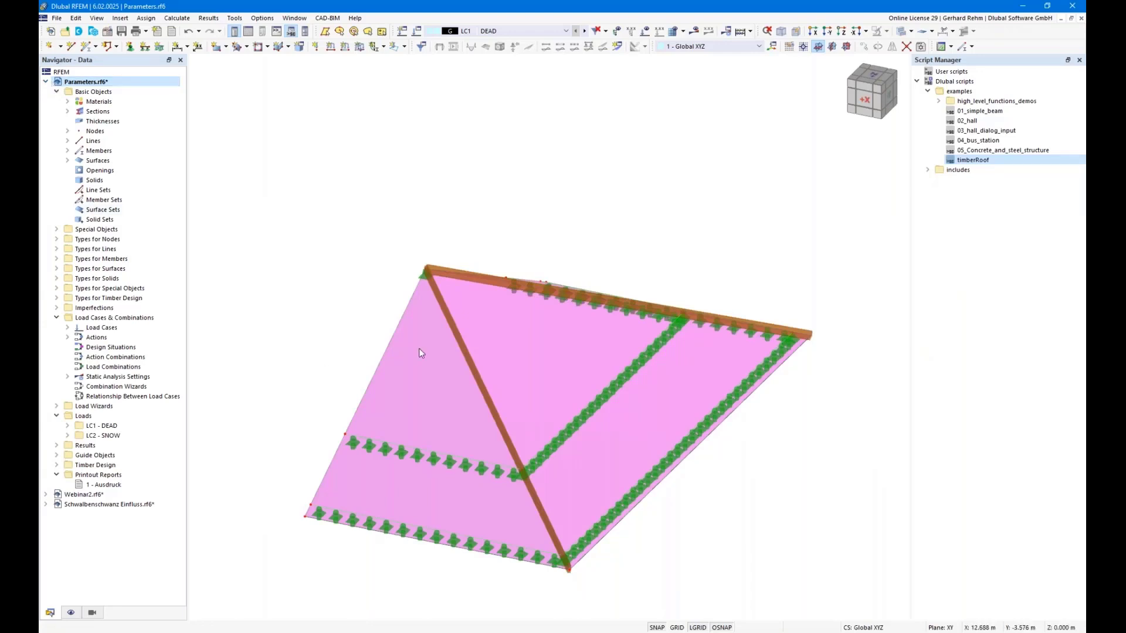
pyautogui.keyDown('ctrl'); pyautogui.moveTo(692, 469); pyautogui.dragTo(604, 457, button='middle'); pyautogui.keyUp('ctrl')
pyautogui.click(315, 428)
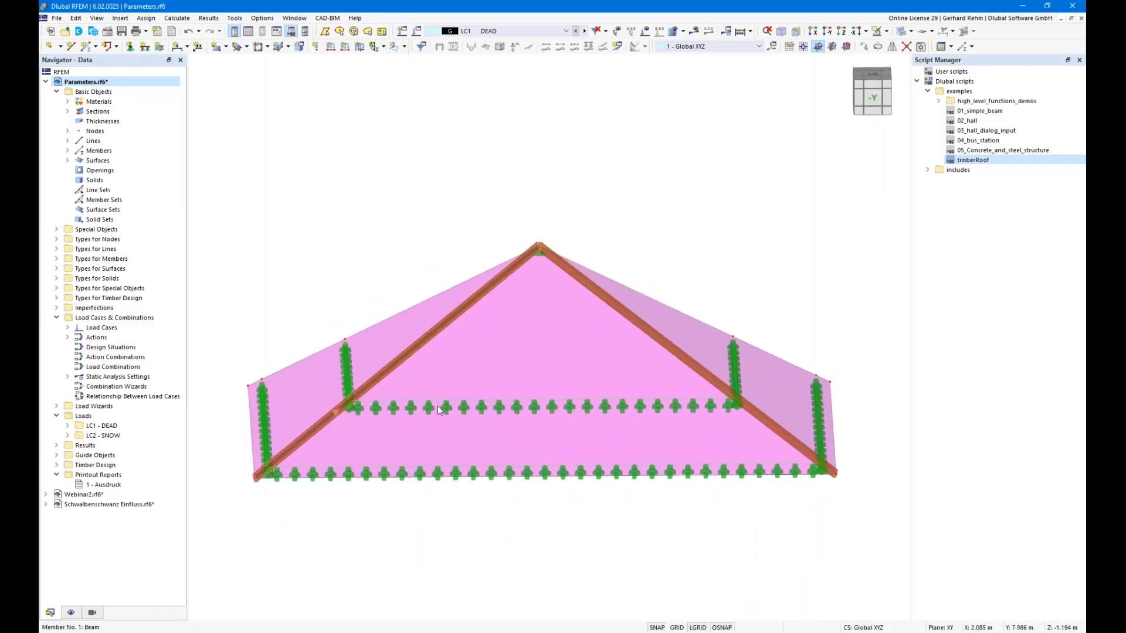
pyautogui.doubleClick(814, 418)
pyautogui.press('Escape')
# - Switch to the Hip Rafter model in the other RFEM window and view the rafter's design ratio diagram in 3D
pyautogui.click(236, 632)
pyautogui.click(288, 591)
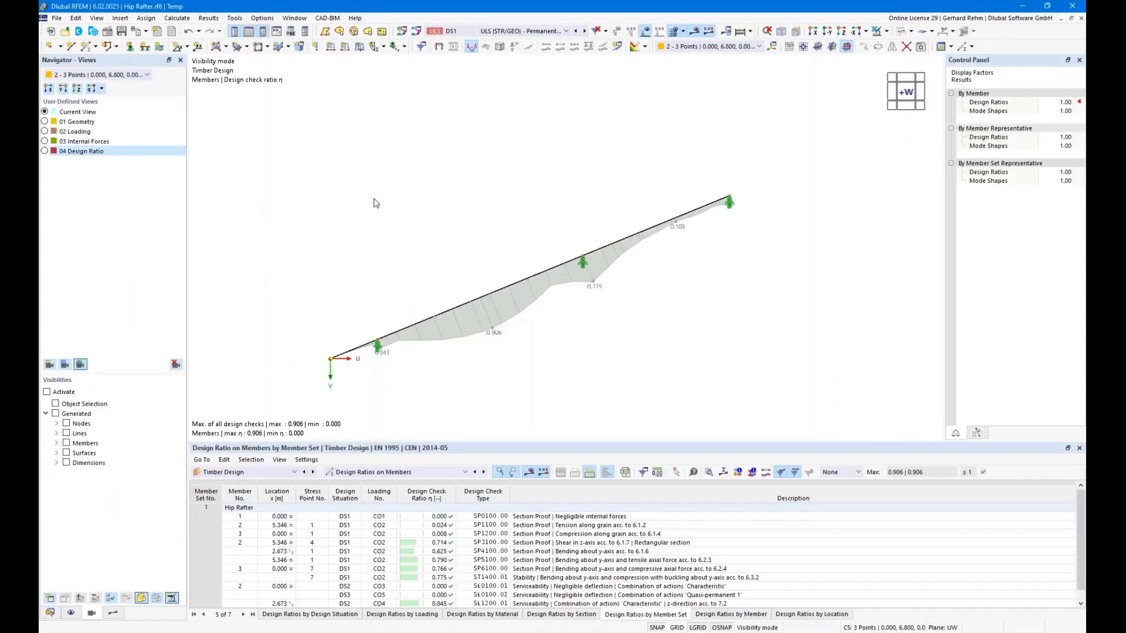
pyautogui.keyDown('ctrl'); pyautogui.moveTo(404, 207); pyautogui.dragTo(420, 160, button='middle'); pyautogui.keyUp('ctrl')
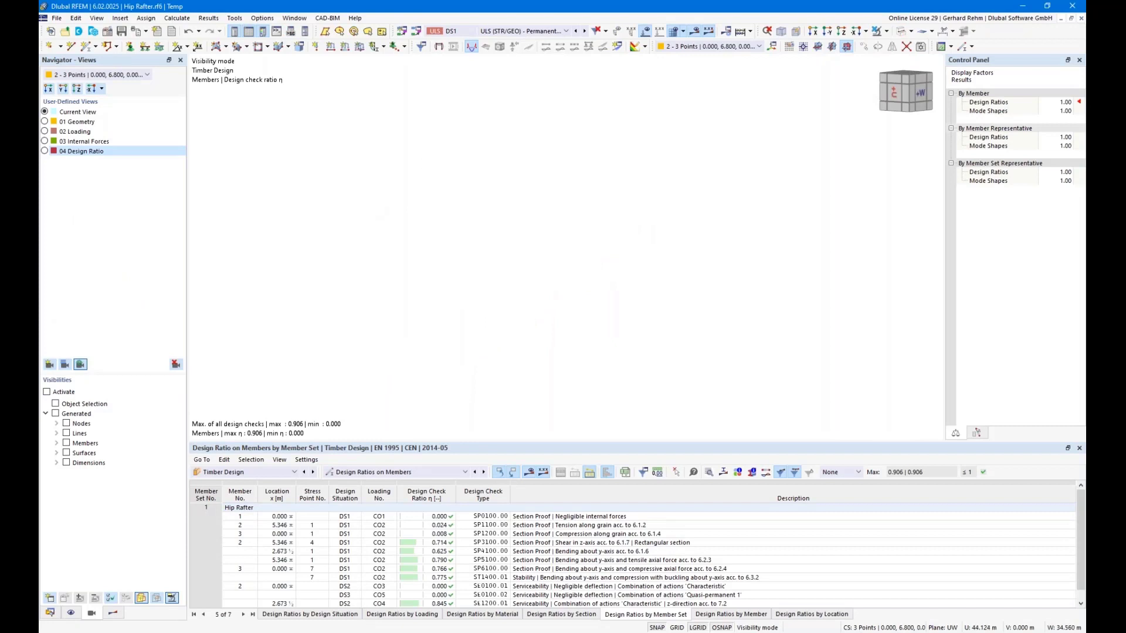
pyautogui.moveTo(607, 337); pyautogui.dragTo(706, 279, button='middle')
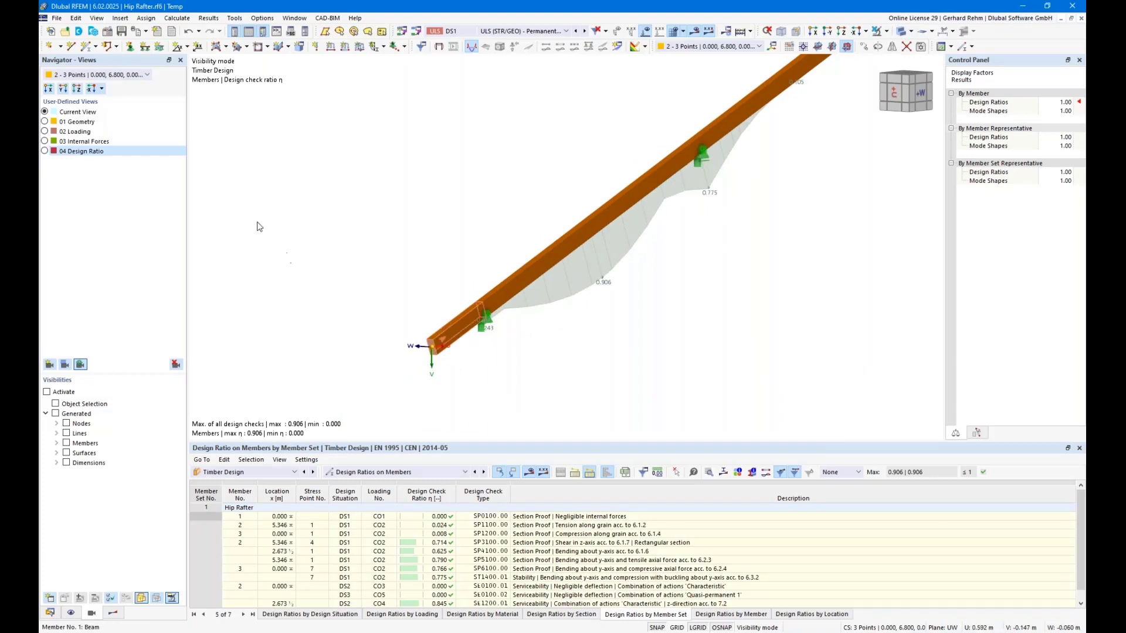
# - Try peaked massive timber shapes such as RPO_M1 and RPOI_M1 for the rafter's section
pyautogui.click(290, 145)
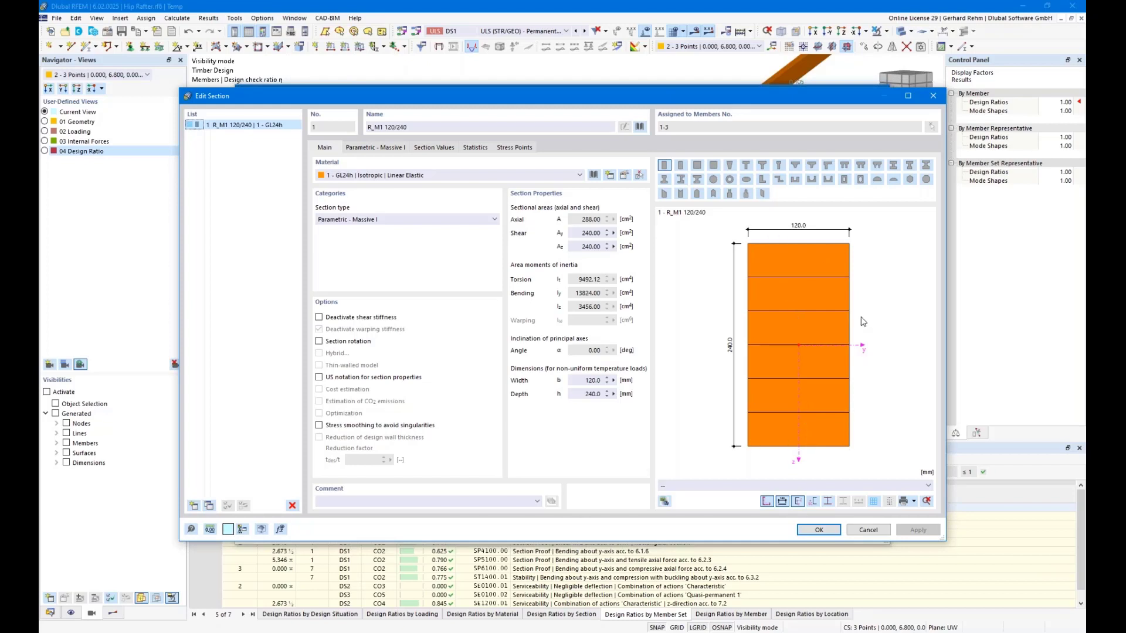
pyautogui.click(696, 198)
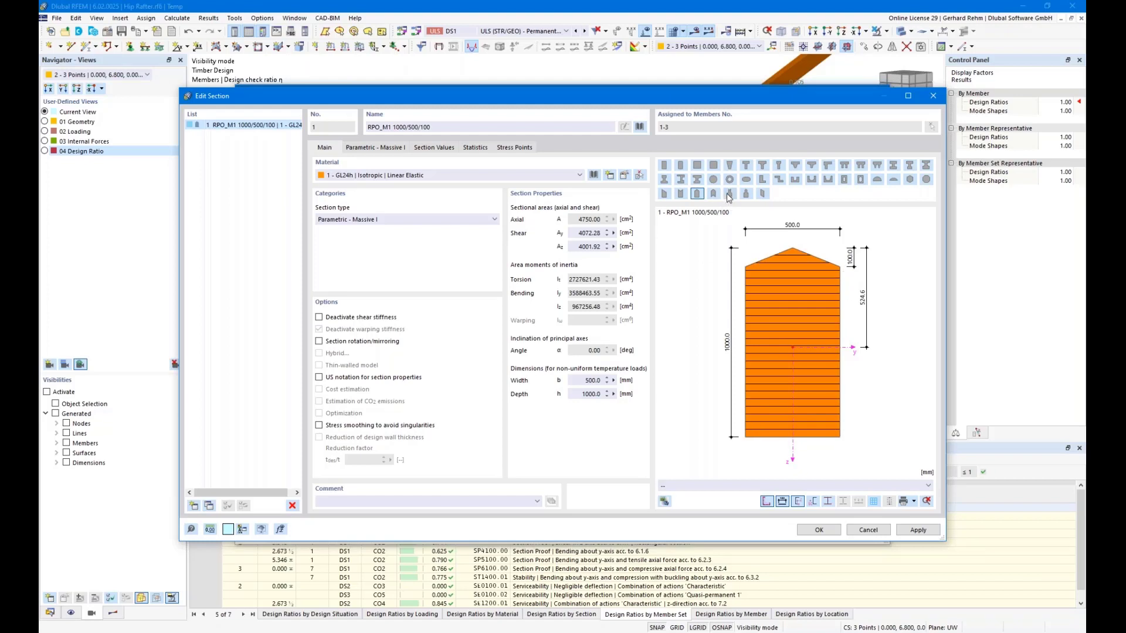
pyautogui.click(680, 195)
pyautogui.click(714, 195)
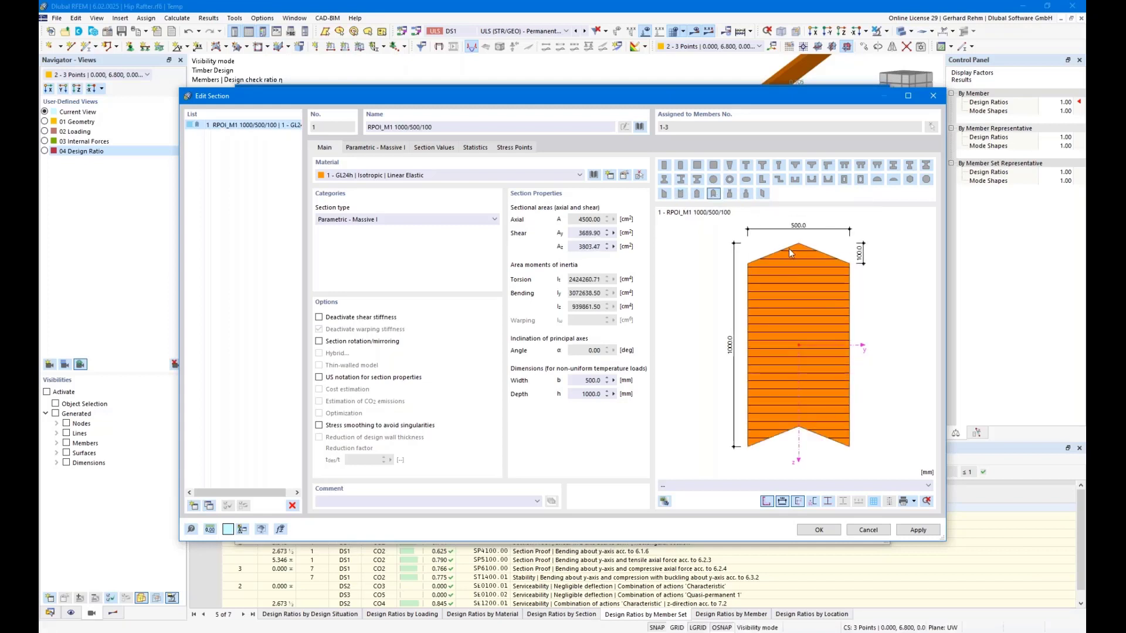
pyautogui.click(698, 195)
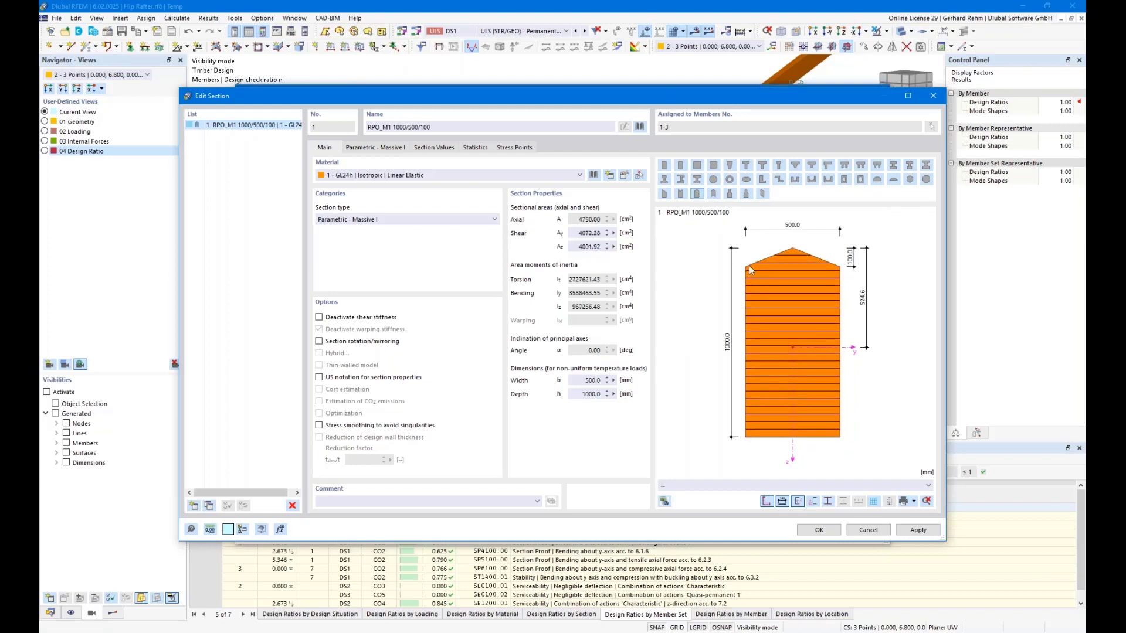
# - Switch to the web browser and look at the image search results for dovetail timber joints
pyautogui.click(111, 631)
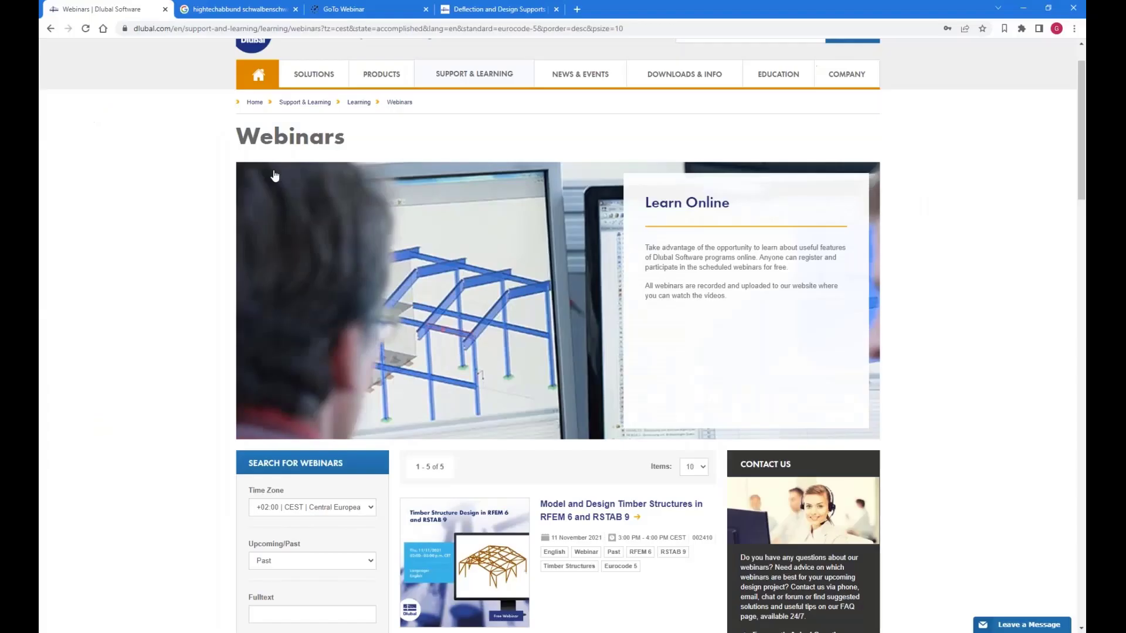
pyautogui.click(519, 8)
pyautogui.click(241, 9)
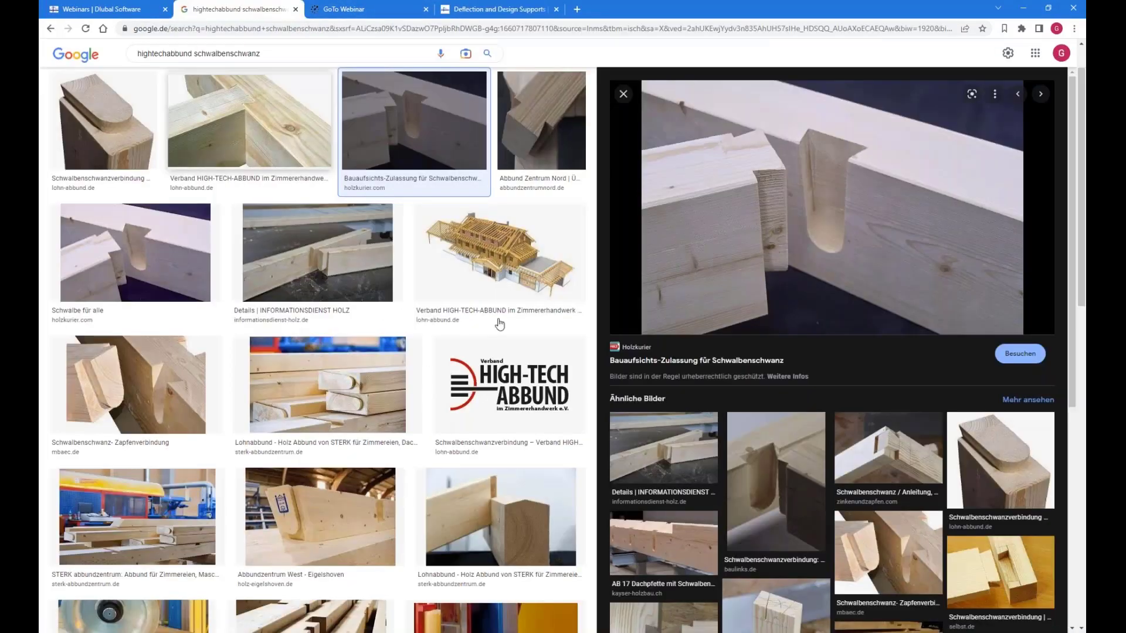
pyautogui.scroll(1, 772, 428)
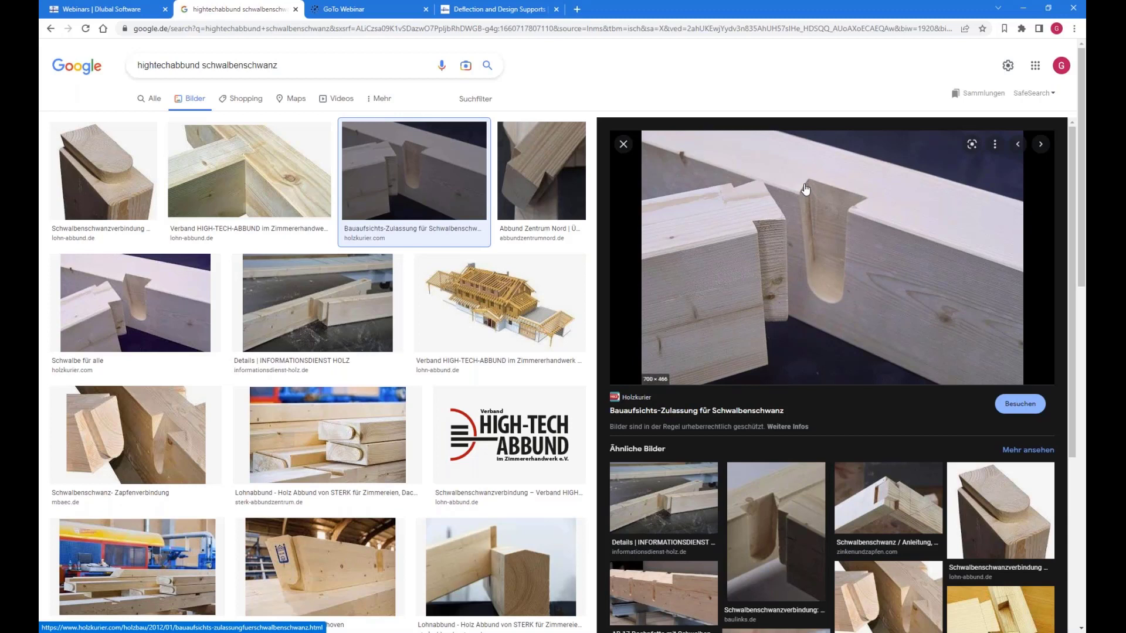
# - Return to the Hip Rafter model and discard the open section and member edits
pyautogui.moveTo(231, 624)
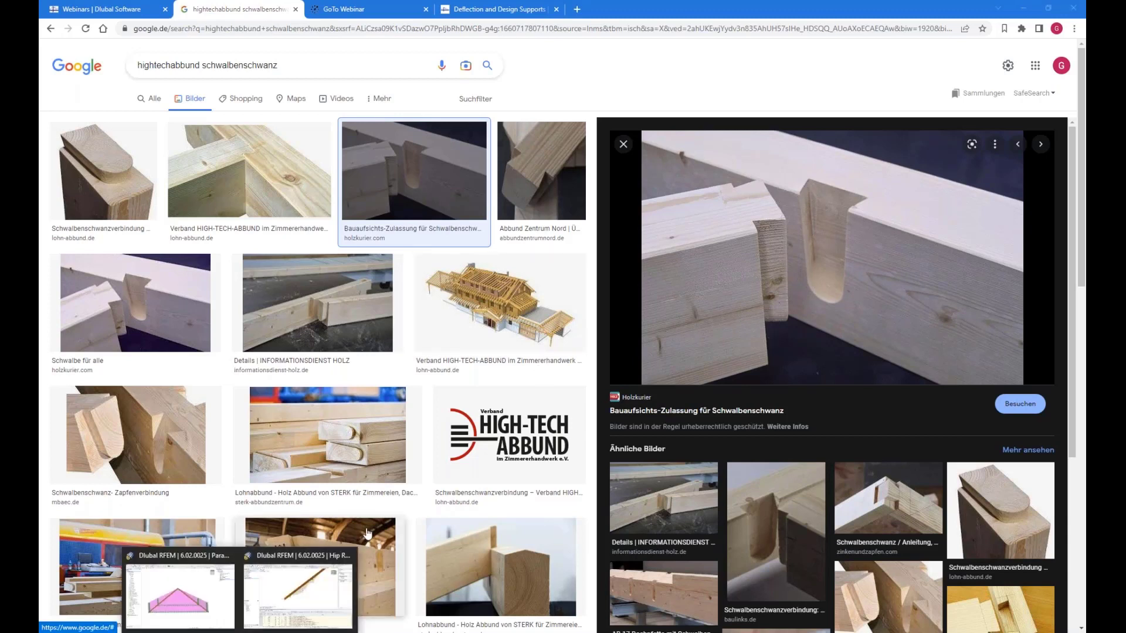
pyautogui.click(276, 607)
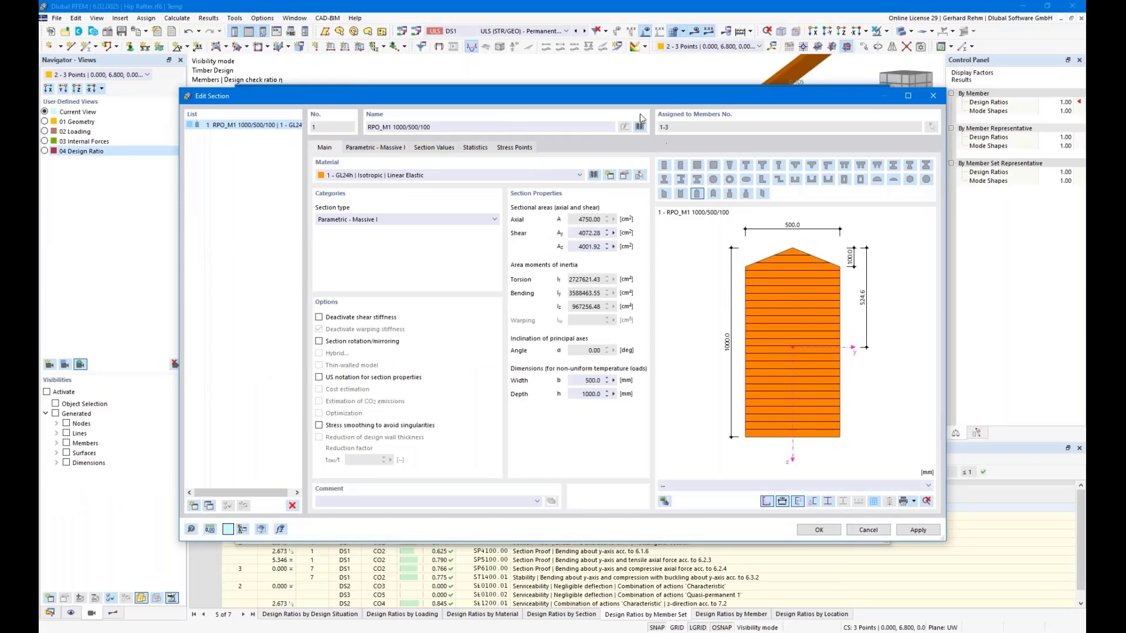
pyautogui.moveTo(624, 102); pyautogui.dragTo(664, 91)
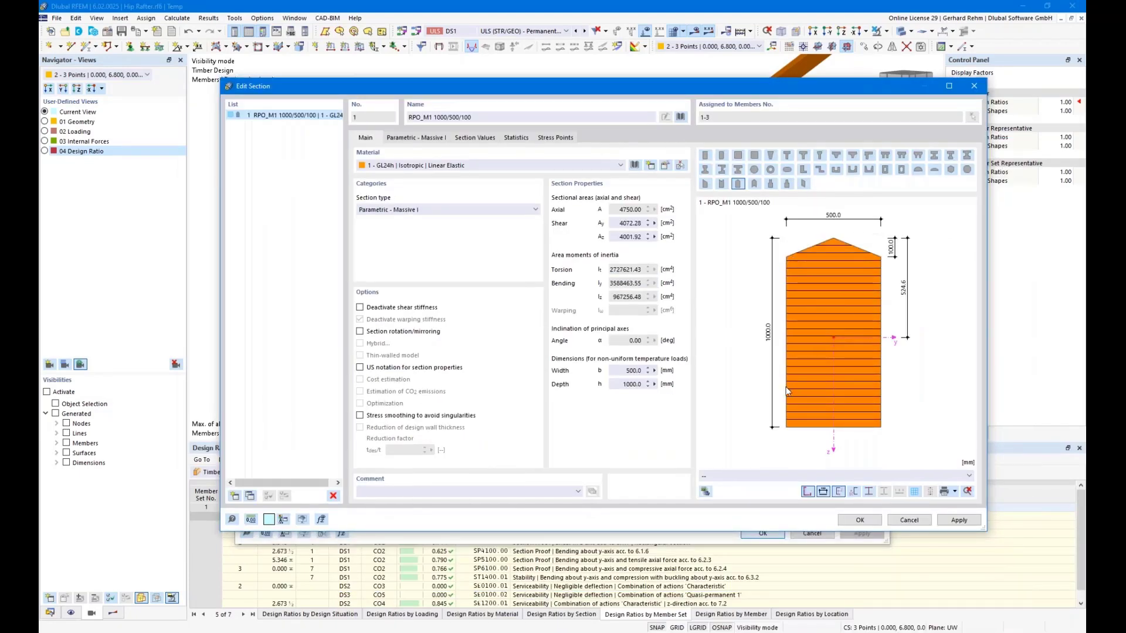
pyautogui.click(914, 521)
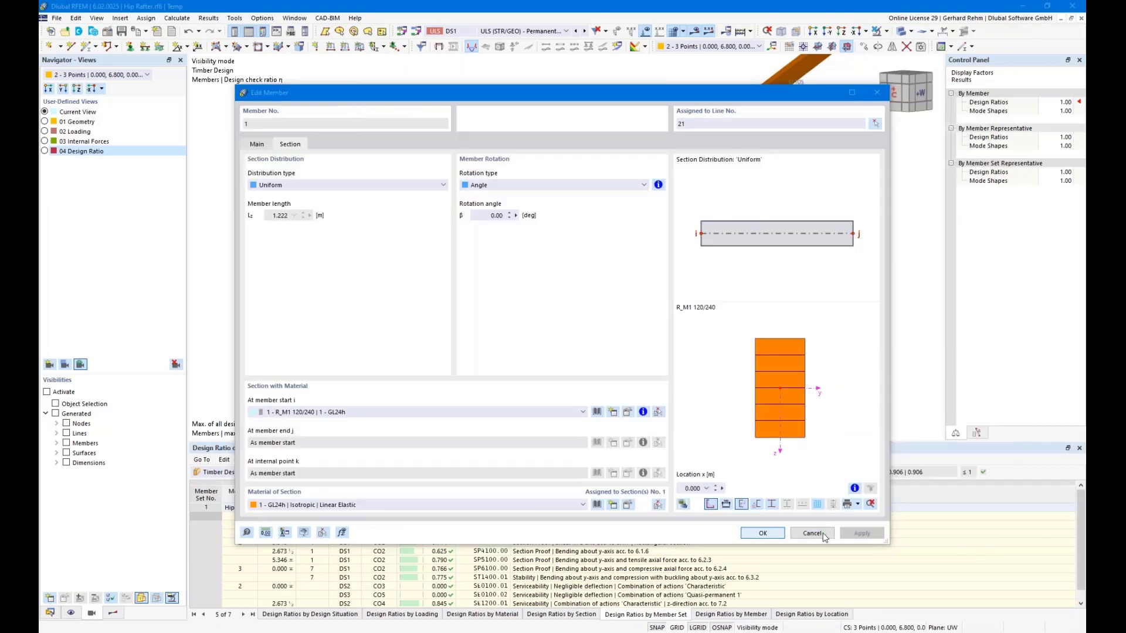
pyautogui.click(828, 536)
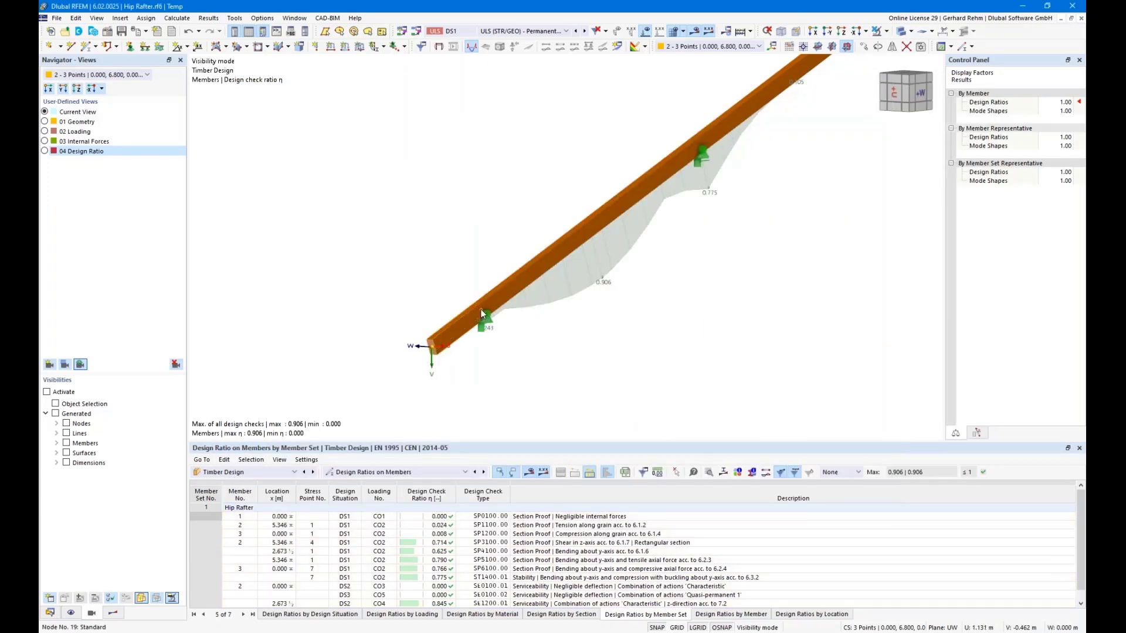
# - Add a new Massive Rectangle with Peak Outward section for the start of member 1 at the rafter's lower end
pyautogui.scroll(3, 481, 314)
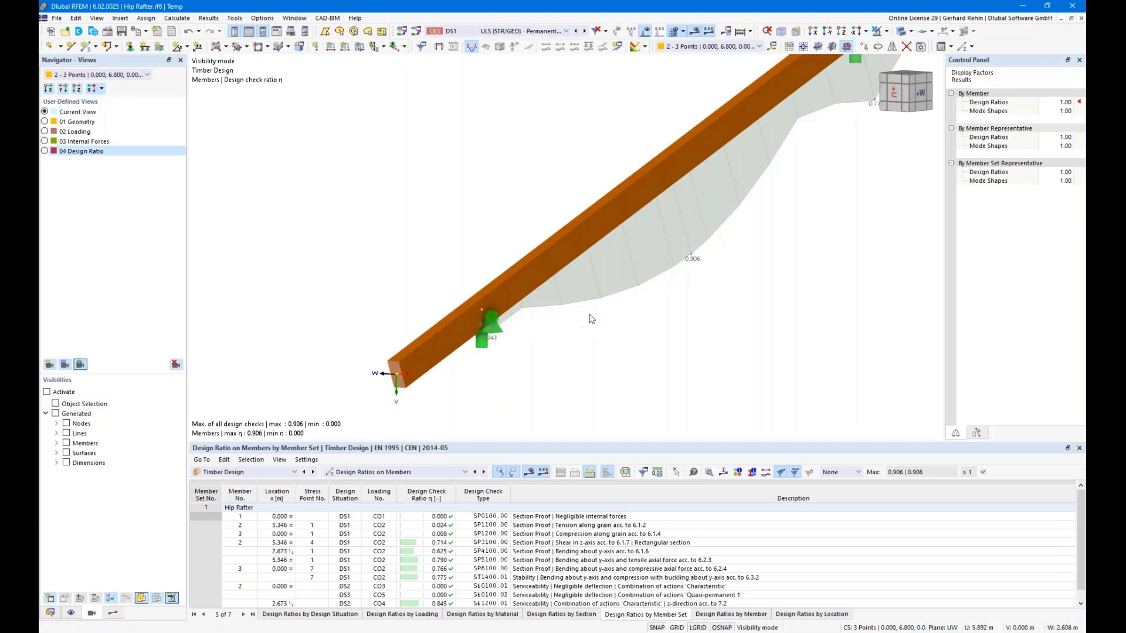
pyautogui.scroll(-3, 588, 319)
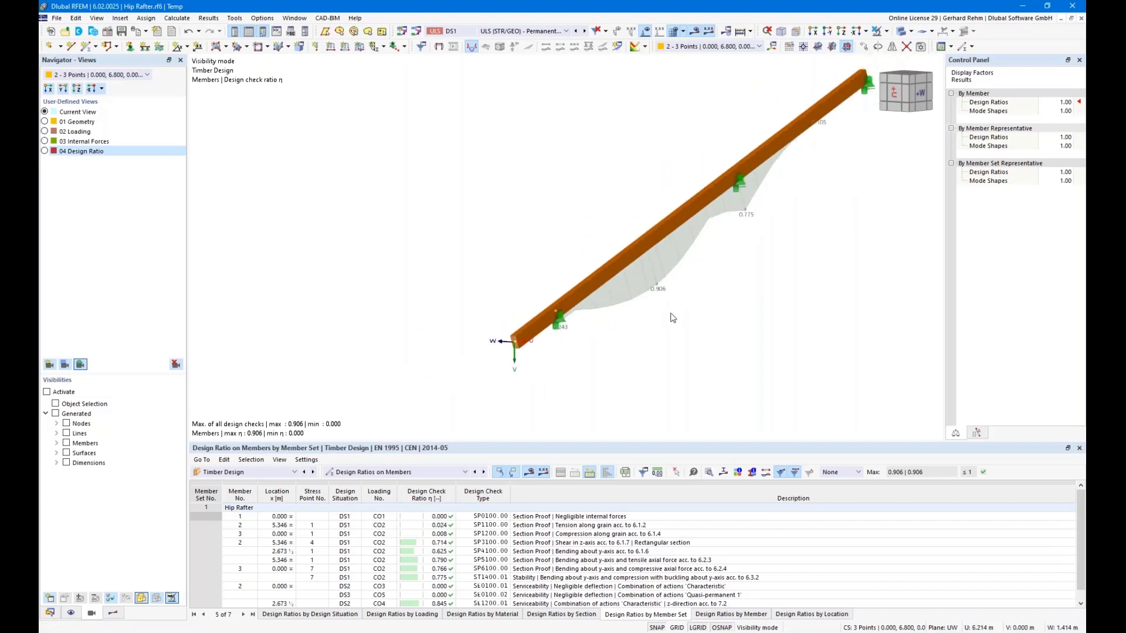
pyautogui.moveTo(558, 316)
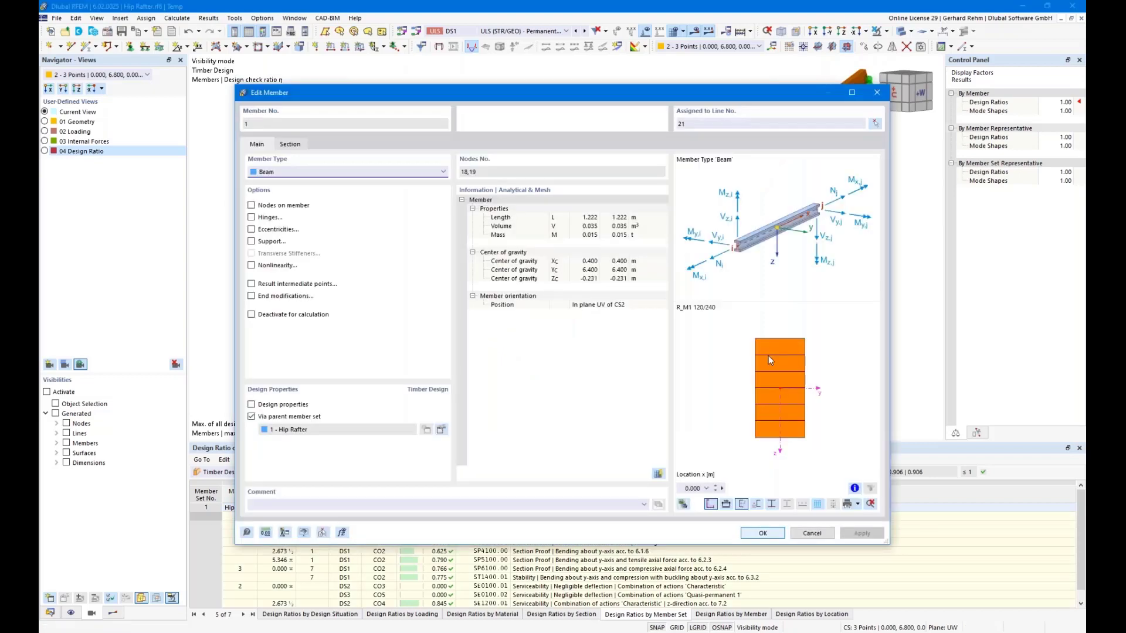
pyautogui.click(290, 143)
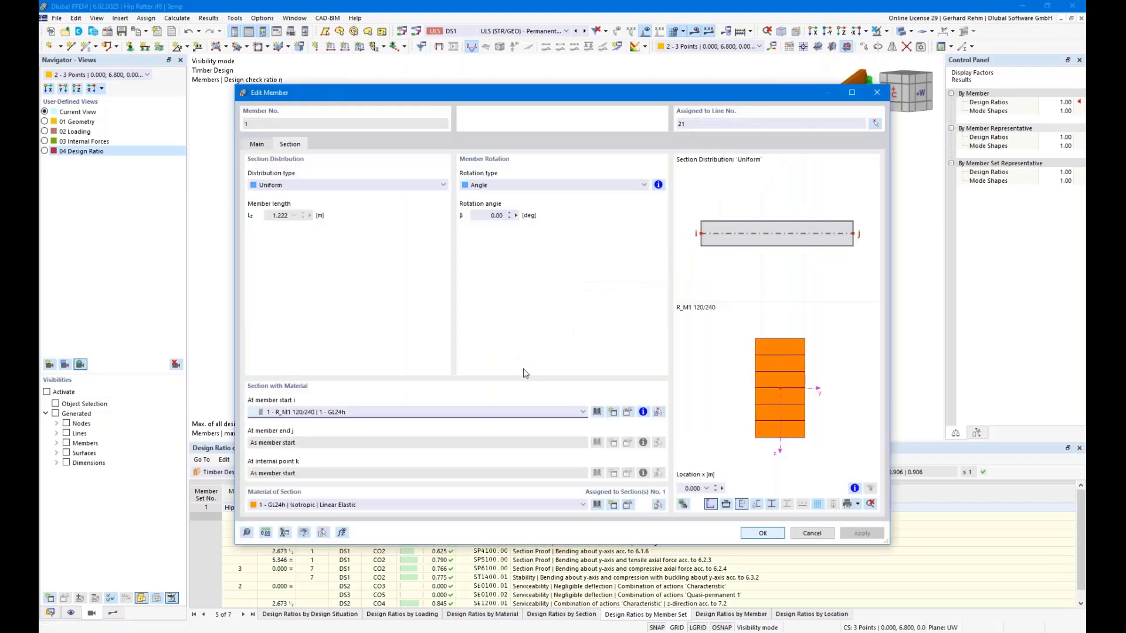
pyautogui.click(597, 411)
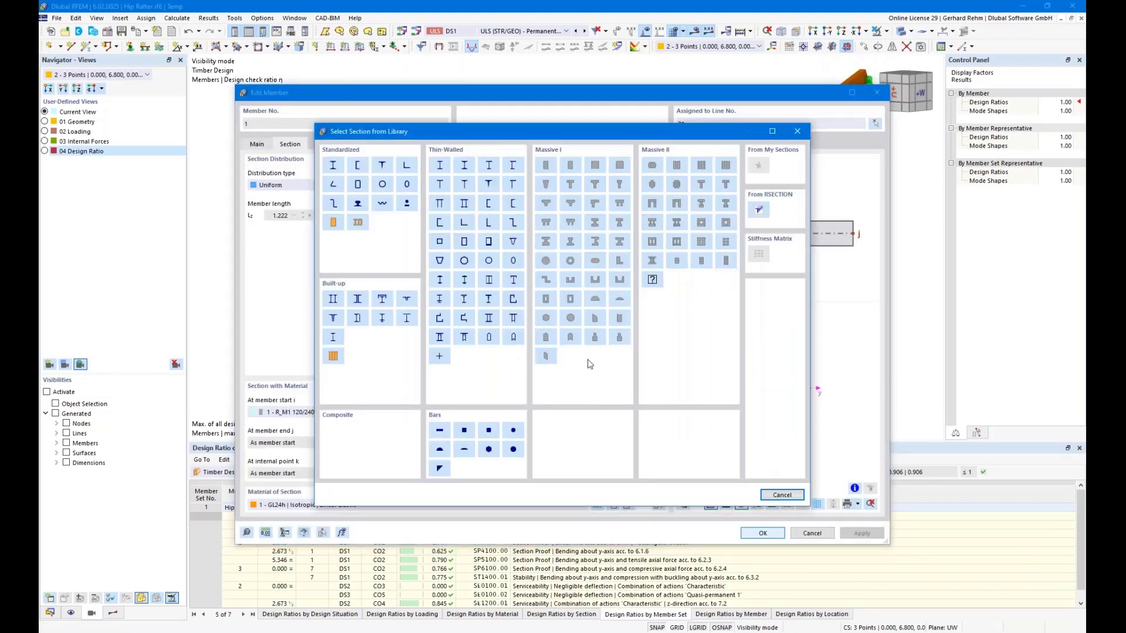
pyautogui.press('Escape')
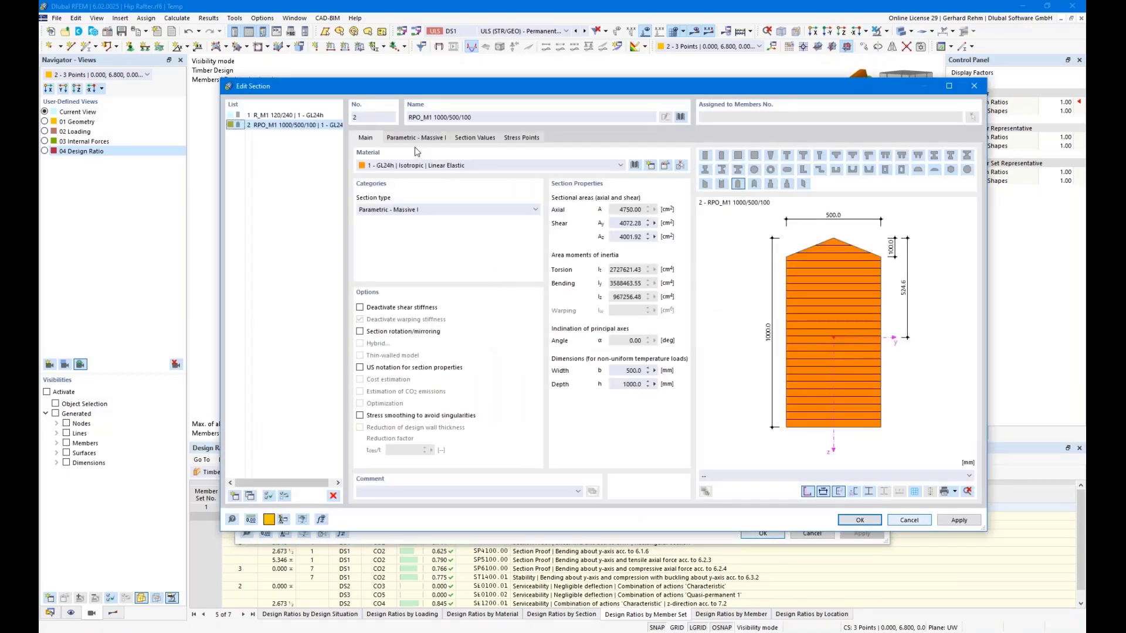
# - Set the peaked section's height h to 280 mm, width b to 120 mm and peak height to 35 mm, and accept it for the member
pyautogui.click(417, 138)
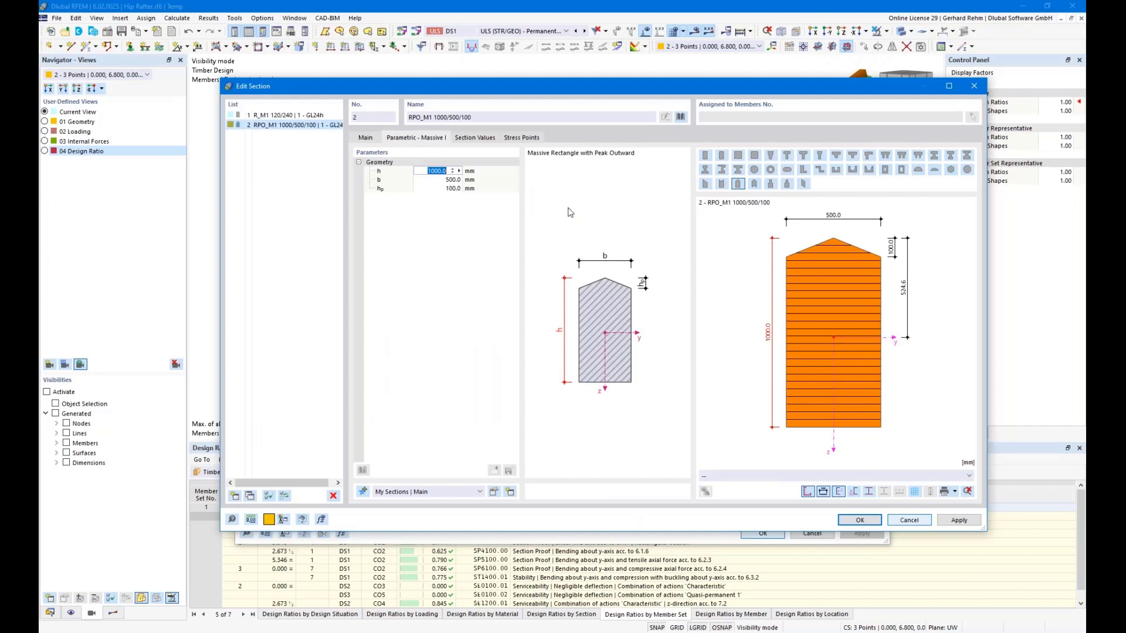
pyautogui.write('24')
pyautogui.write('0')
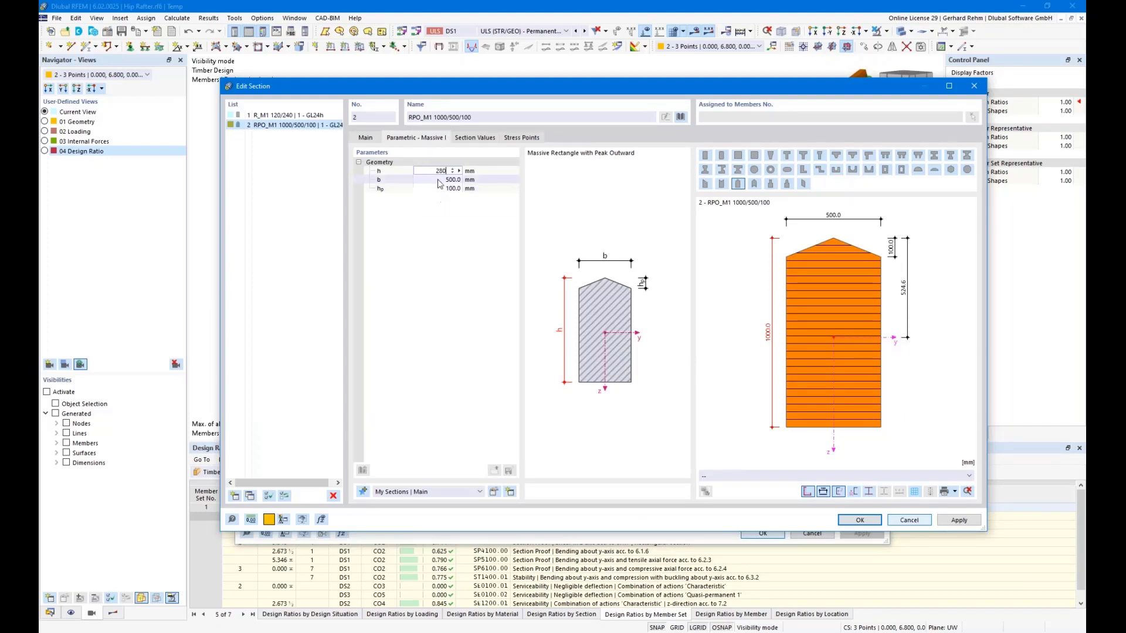
pyautogui.click(439, 182)
pyautogui.write('120')
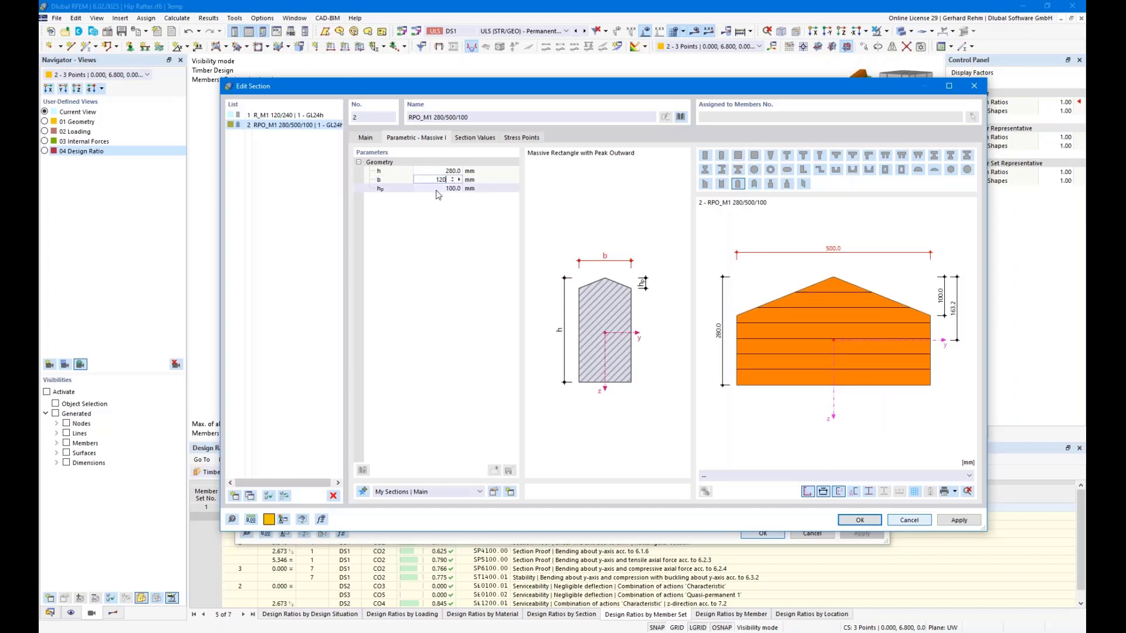
pyautogui.click(437, 188)
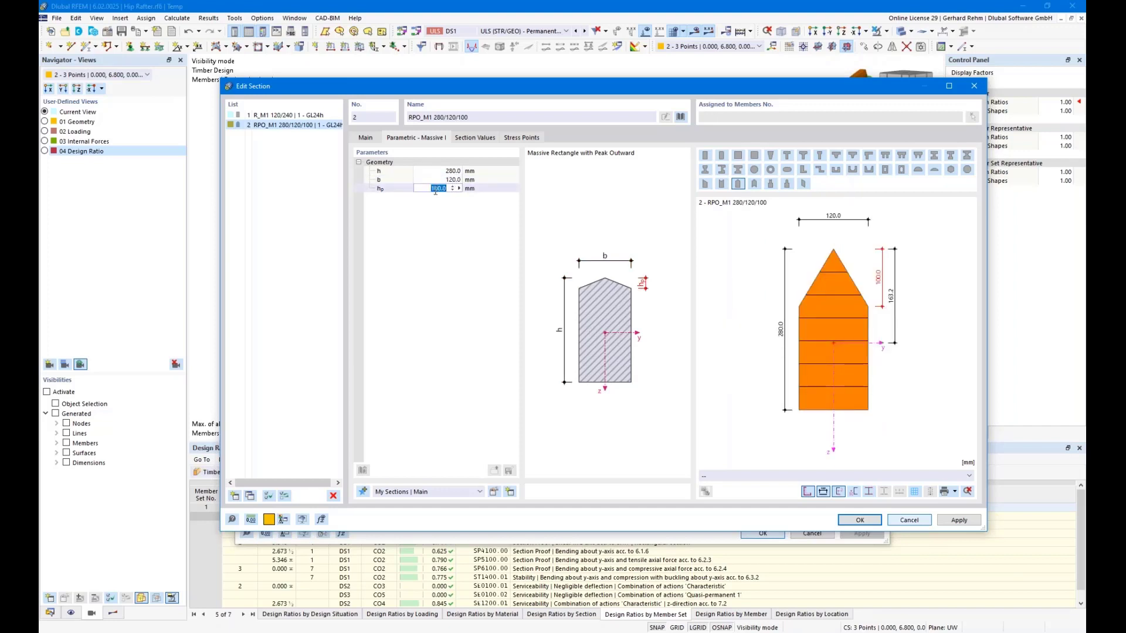
pyautogui.write('35')
pyautogui.press('Return')
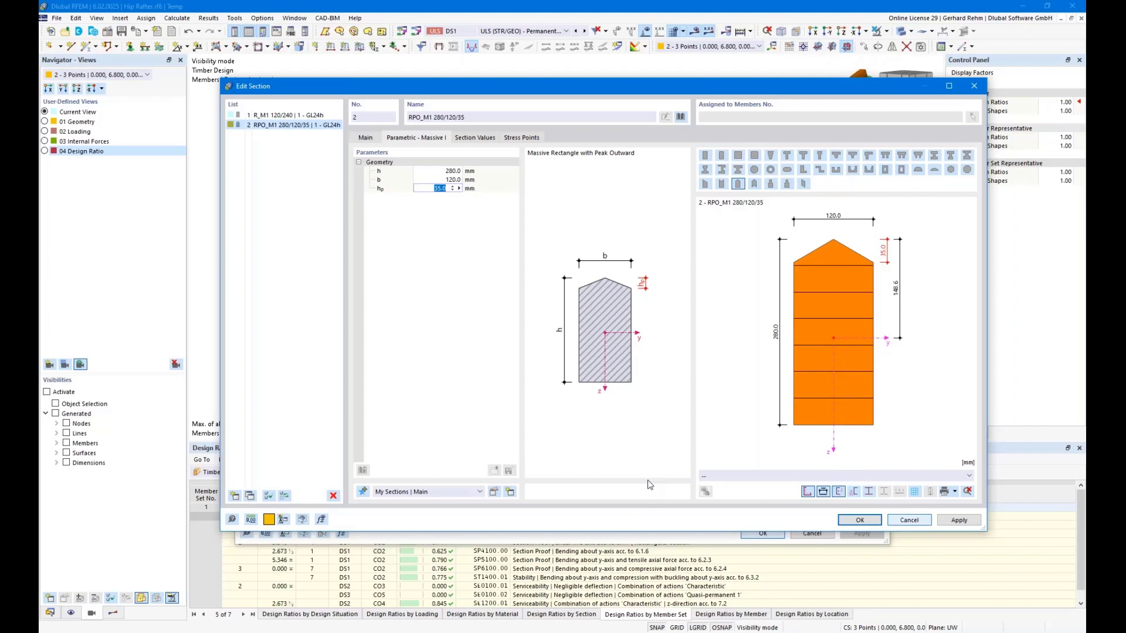
pyautogui.click(867, 522)
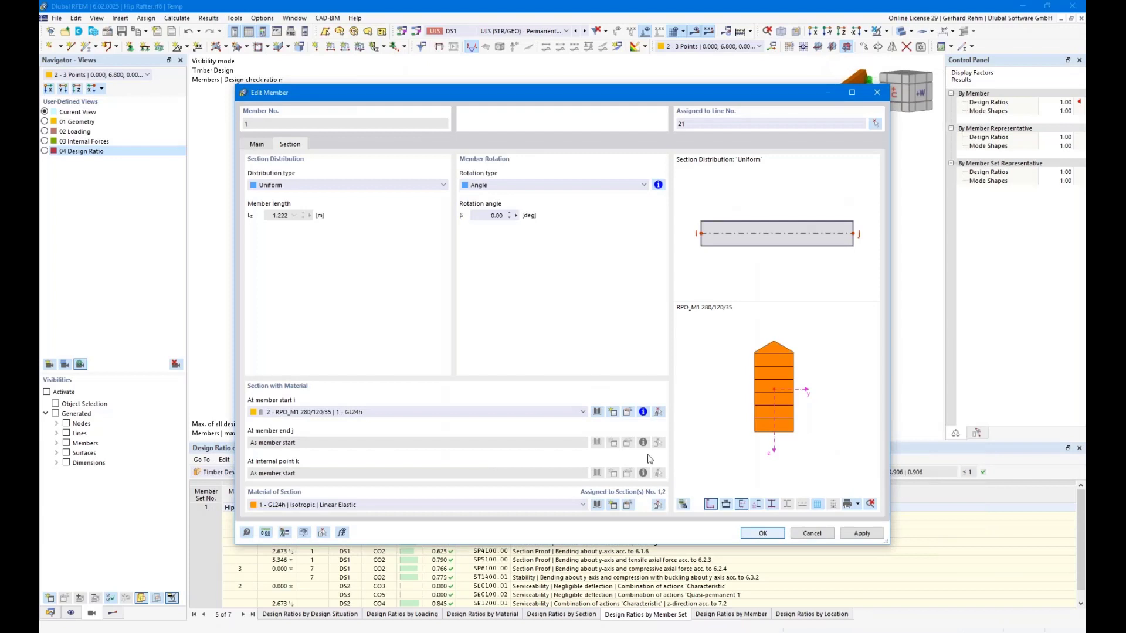
# - Accept the edits to member 1 and inspect its peaked section at the rafter's lower end
pyautogui.press('Return')
pyautogui.scroll(3, 584, 346)
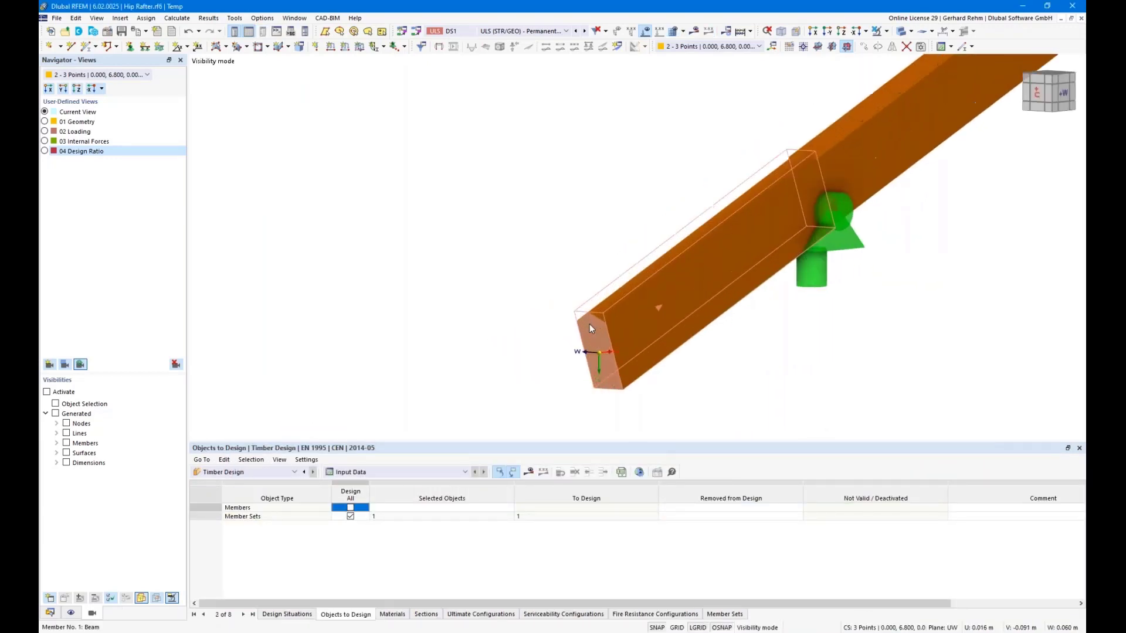
pyautogui.scroll(-2, 590, 323)
pyautogui.scroll(-2, 597, 322)
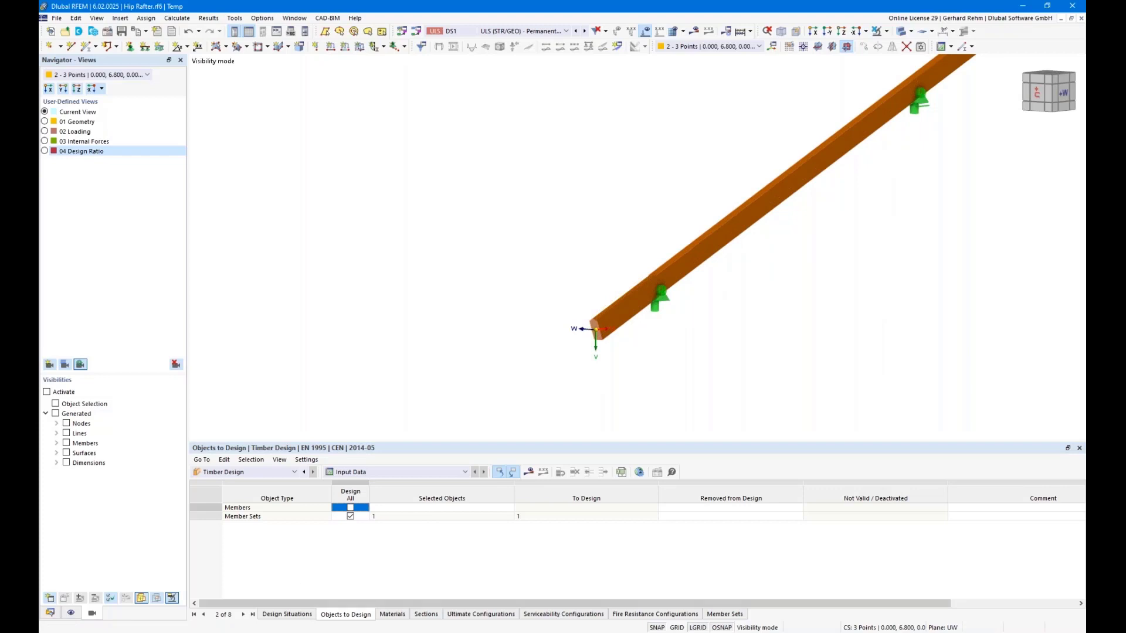
# - Switch to the other RFEM window and make the Schwalbenschwanz Einfluss model current, closing the units dialog without changes
pyautogui.moveTo(194, 630)
pyautogui.click(205, 586)
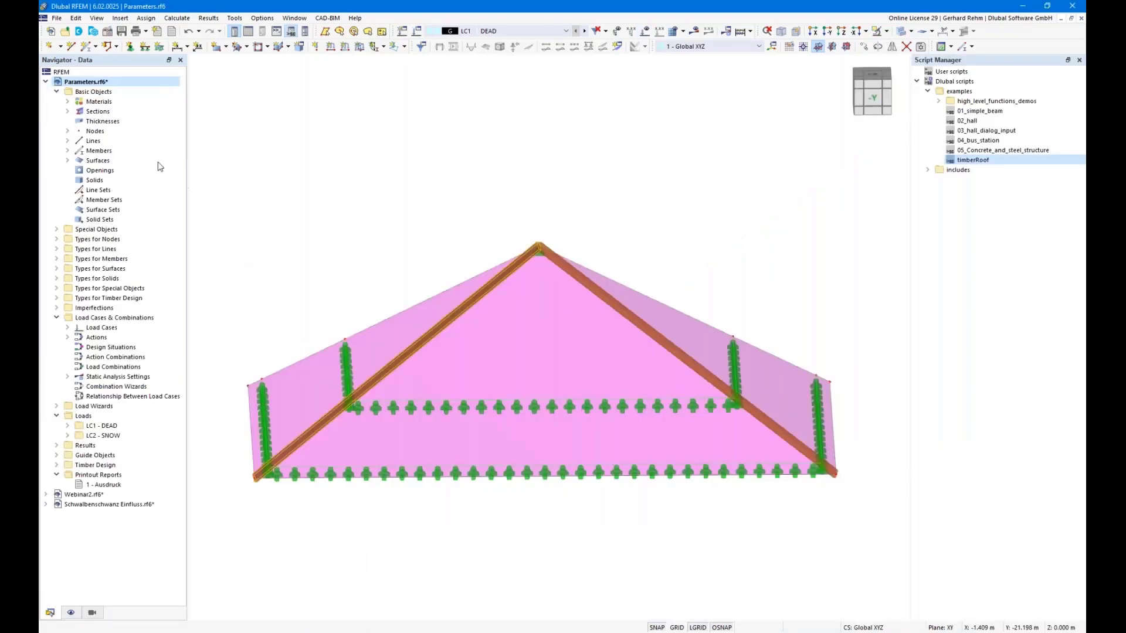
pyautogui.click(45, 81)
pyautogui.click(46, 101)
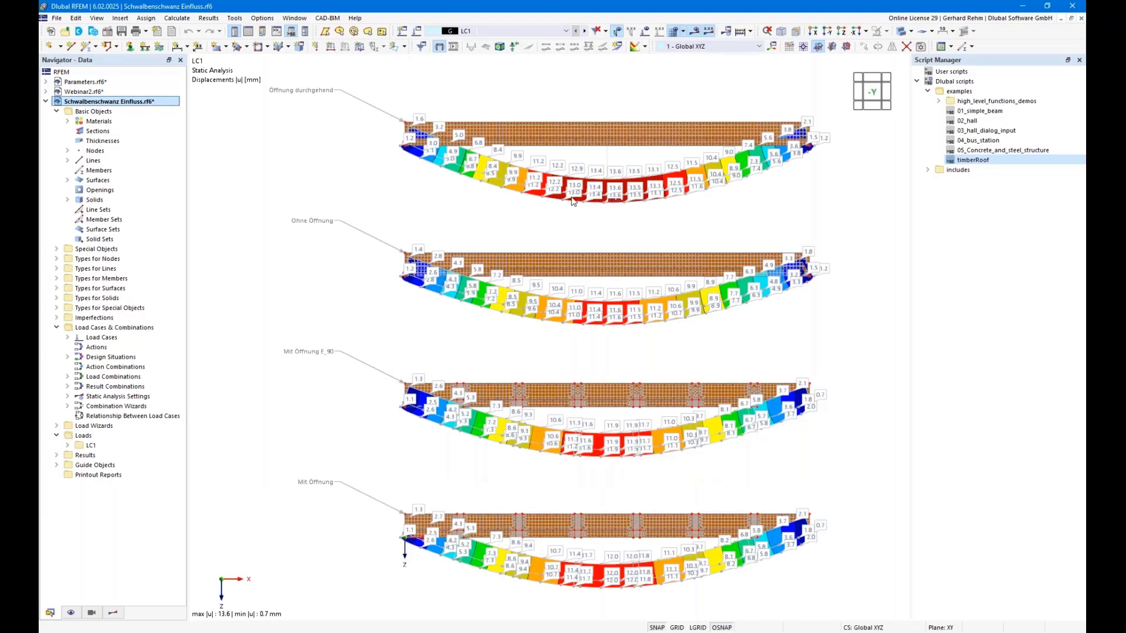
pyautogui.hotkey('ctrl', 's')
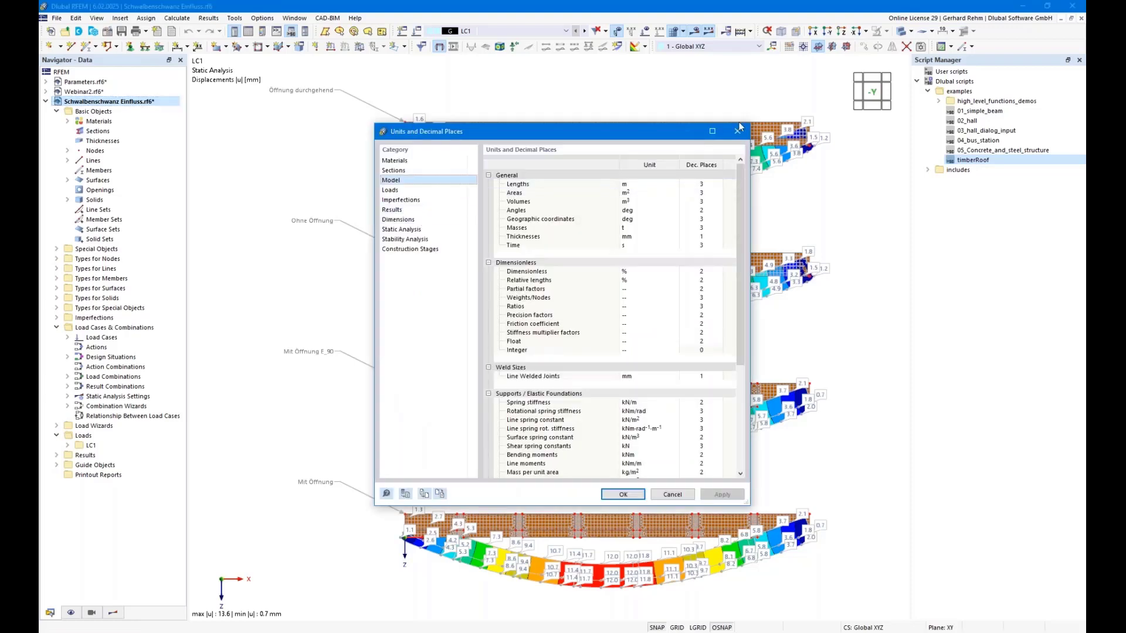
pyautogui.click(737, 131)
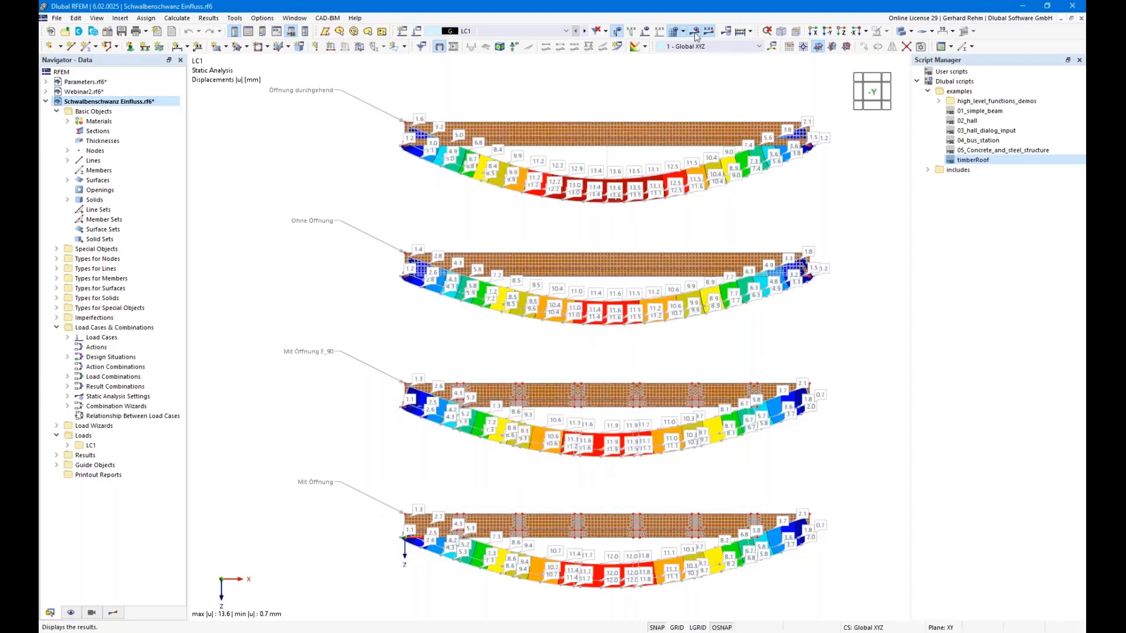
# - Hide the displacement results and examine the end profiles of the four beam variants from the X direction
pyautogui.scroll(-1, 381, 202)
pyautogui.keyDown('ctrl'); pyautogui.moveTo(378, 194); pyautogui.dragTo(561, 205, button='middle'); pyautogui.keyUp('ctrl')
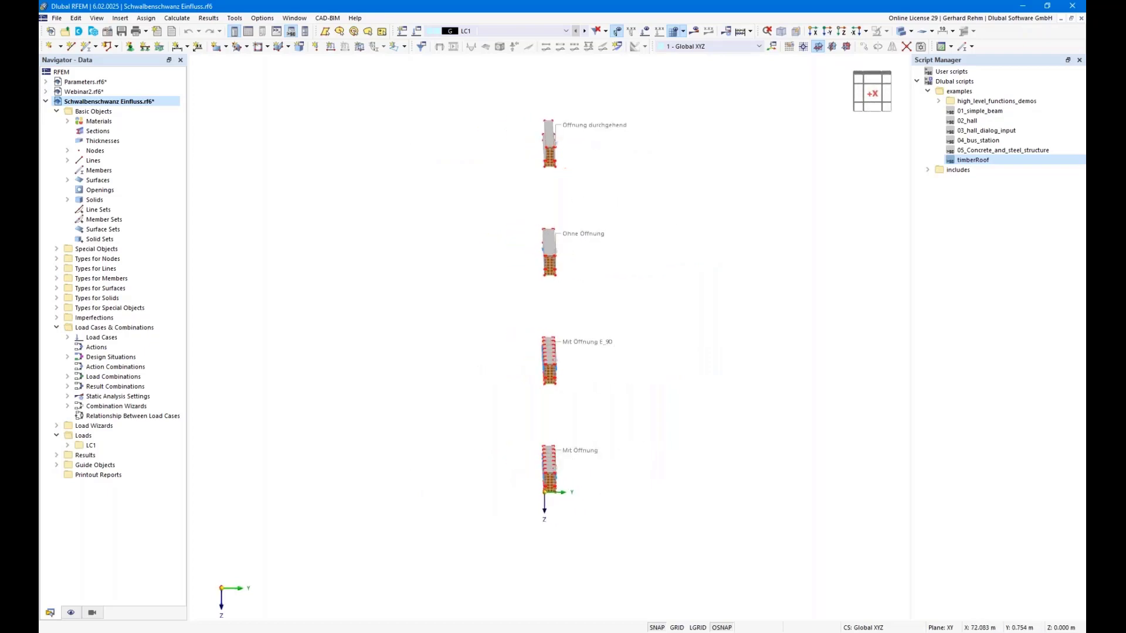
pyautogui.click(812, 30)
pyautogui.scroll(5, 505, 131)
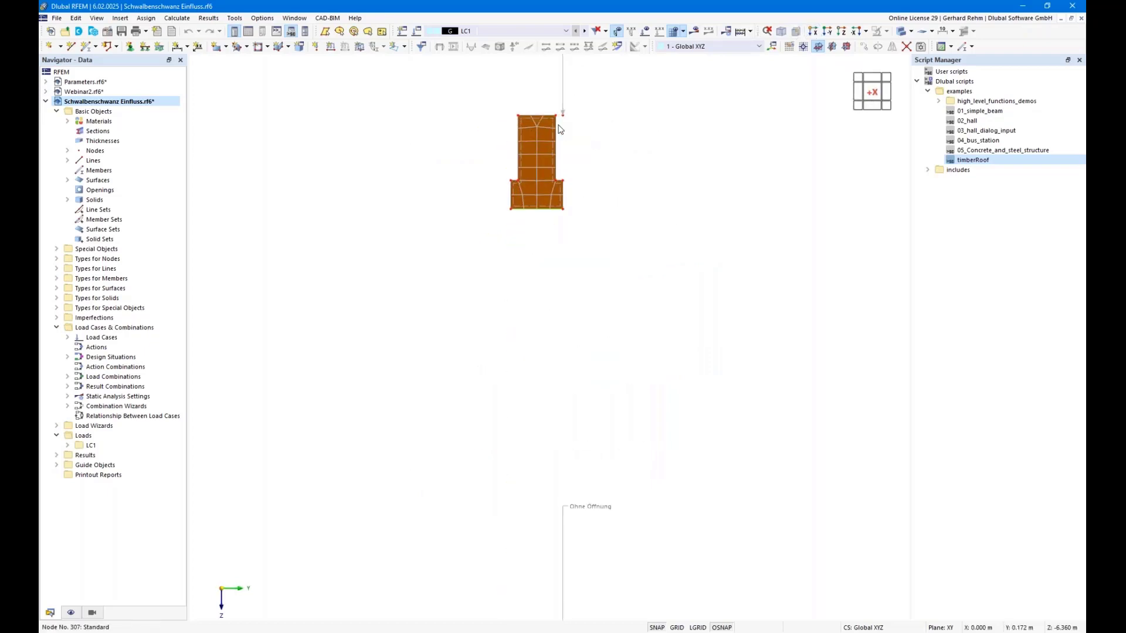
pyautogui.moveTo(618, 193); pyautogui.dragTo(580, 189, button='middle')
pyautogui.scroll(-3, 580, 192)
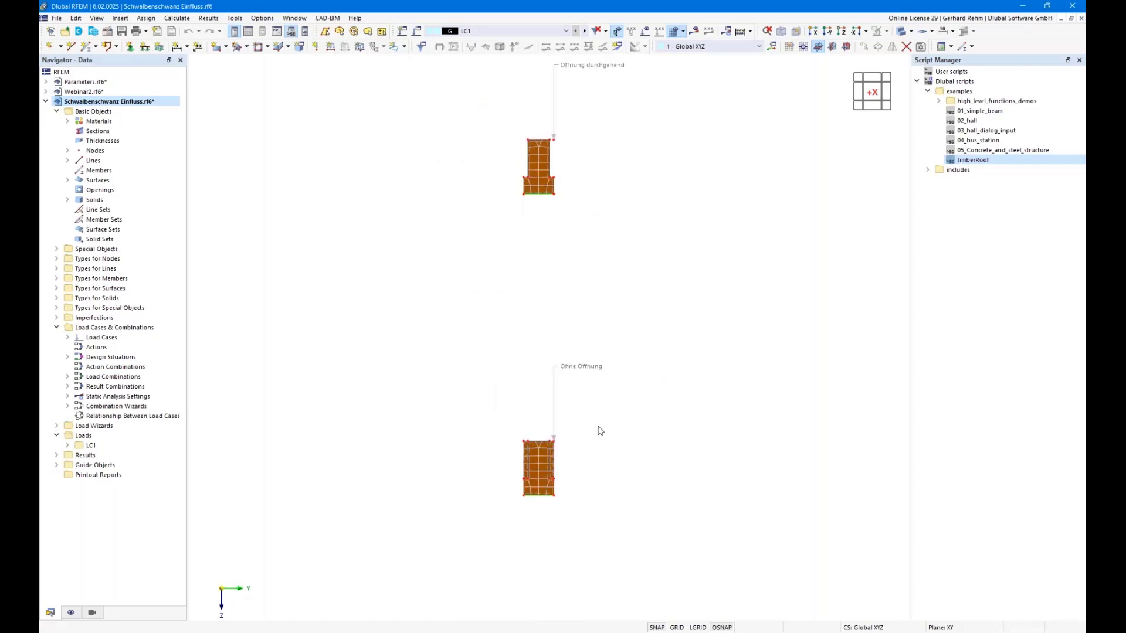
pyautogui.moveTo(597, 427); pyautogui.dragTo(595, 344, button='middle')
pyautogui.moveTo(635, 429); pyautogui.dragTo(621, 347, button='middle')
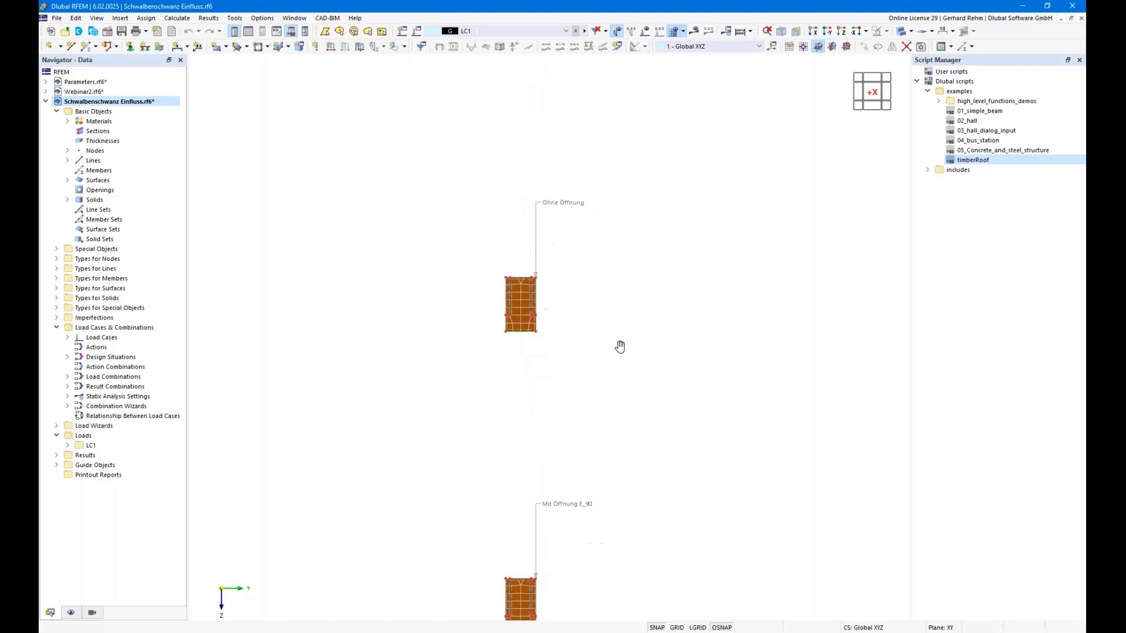
pyautogui.scroll(-1, 620, 346)
pyautogui.moveTo(674, 505); pyautogui.dragTo(638, 263, button='middle')
pyautogui.scroll(-1, 638, 263)
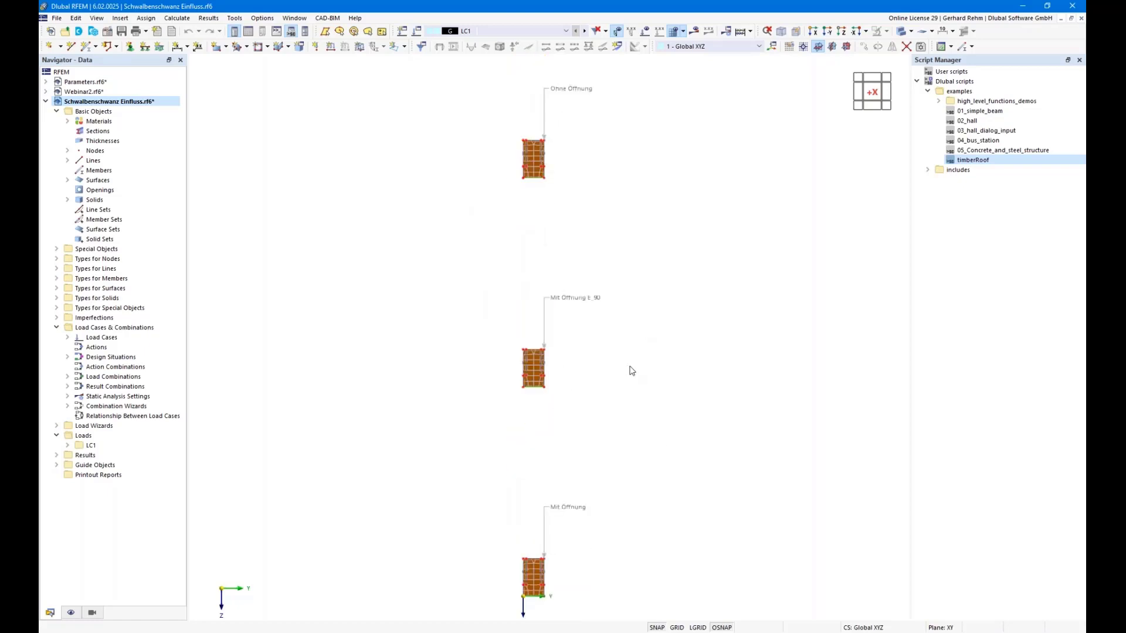
# - Examine solid 58 in the "Mit Öffnung E_90" beam and check the modulus of elasticity of material 3 in the Materials table
pyautogui.keyDown('ctrl'); pyautogui.moveTo(617, 384); pyautogui.dragTo(556, 402, button='middle'); pyautogui.keyUp('ctrl')
pyautogui.scroll(6, 445, 385)
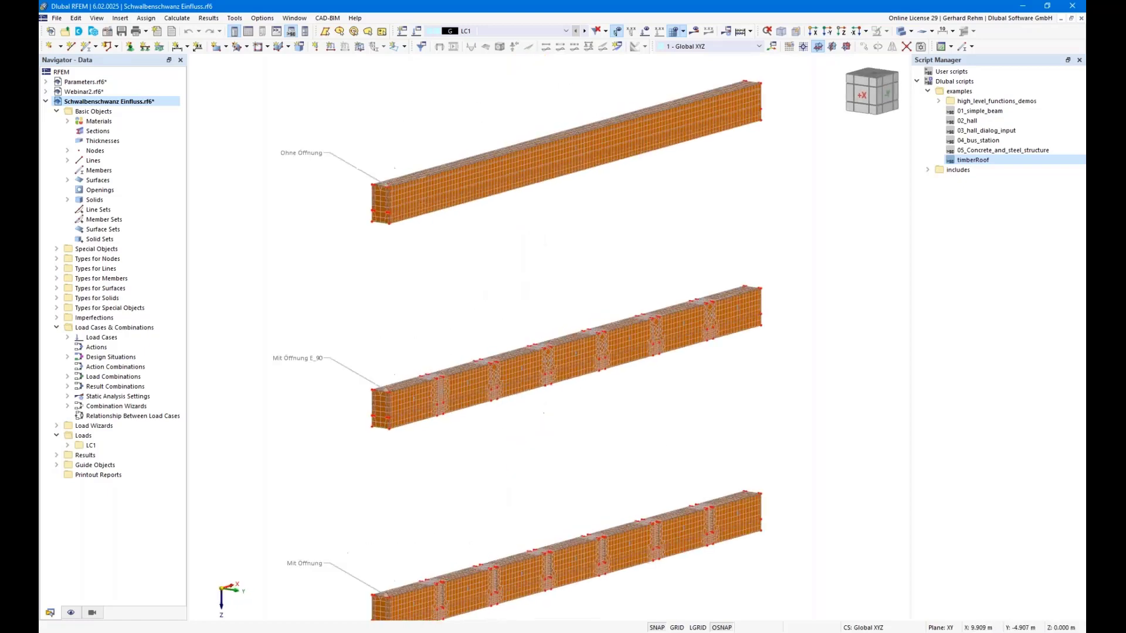
pyautogui.scroll(2, 427, 387)
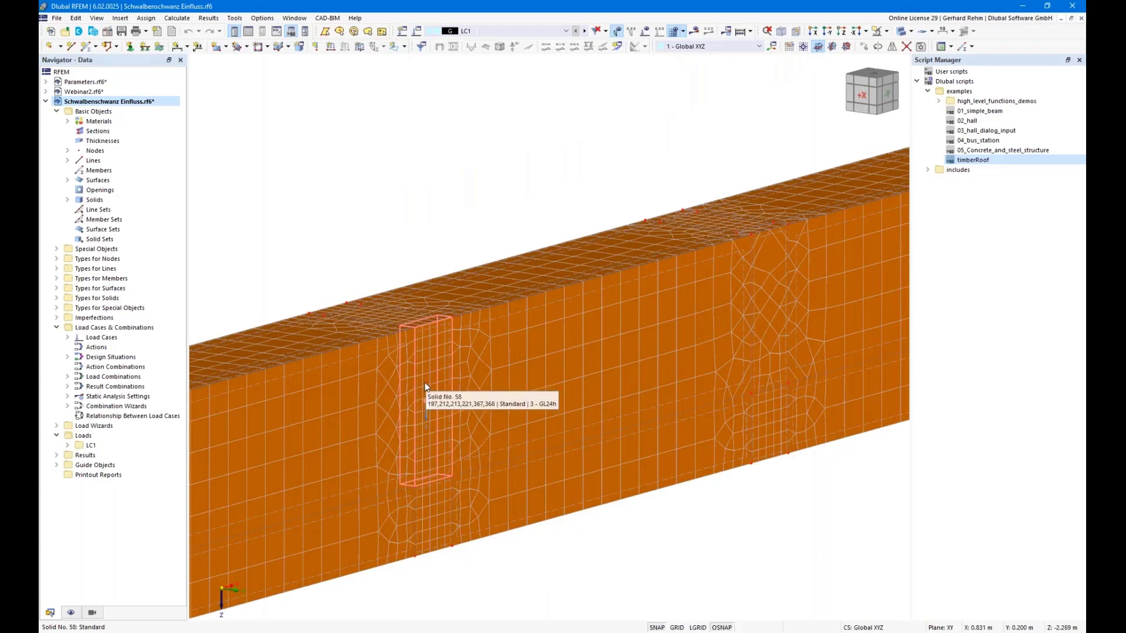
pyautogui.click(249, 33)
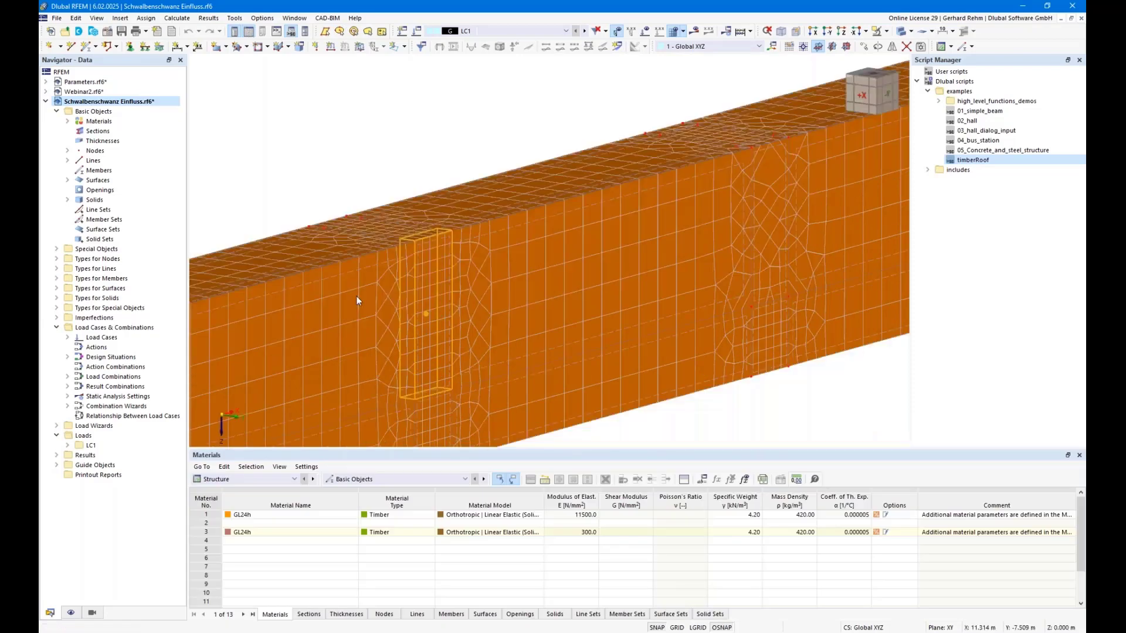
pyautogui.click(572, 533)
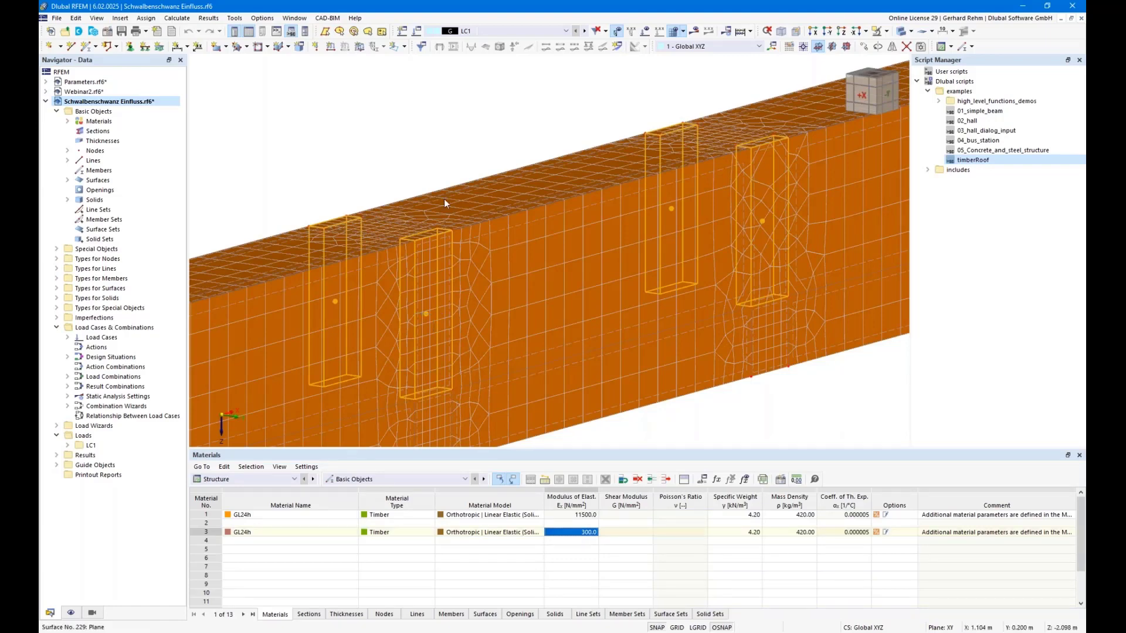
# - Examine the open dovetail notches in the "Mit Öffnung" beam up close
pyautogui.scroll(-3, 430, 157)
pyautogui.moveTo(431, 157); pyautogui.dragTo(545, 235, button='middle')
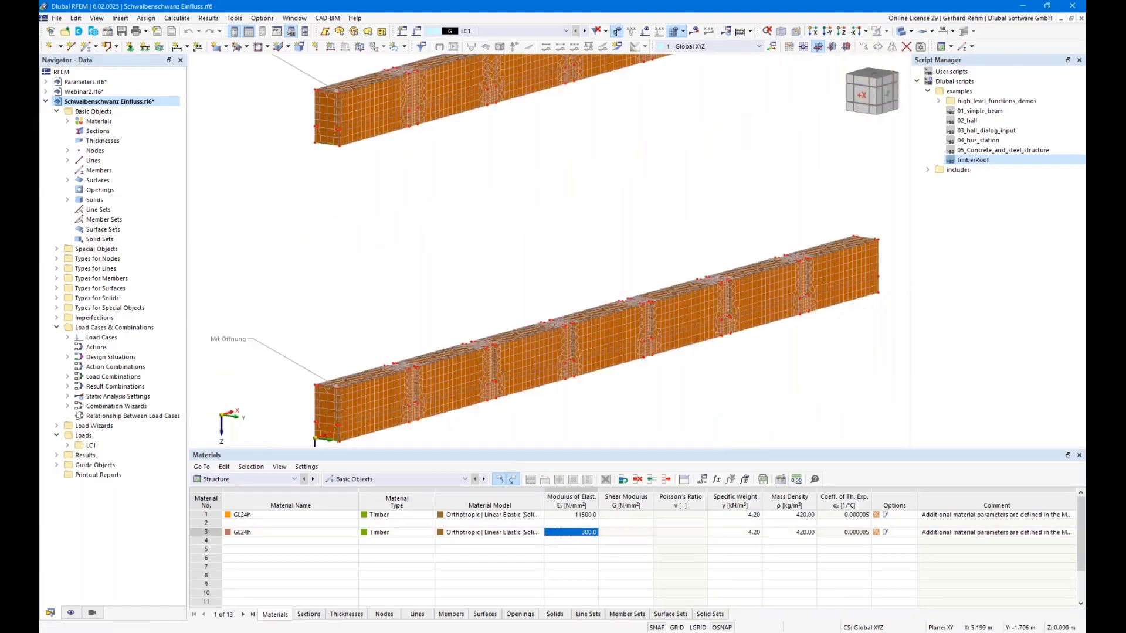
pyautogui.scroll(3, 543, 249)
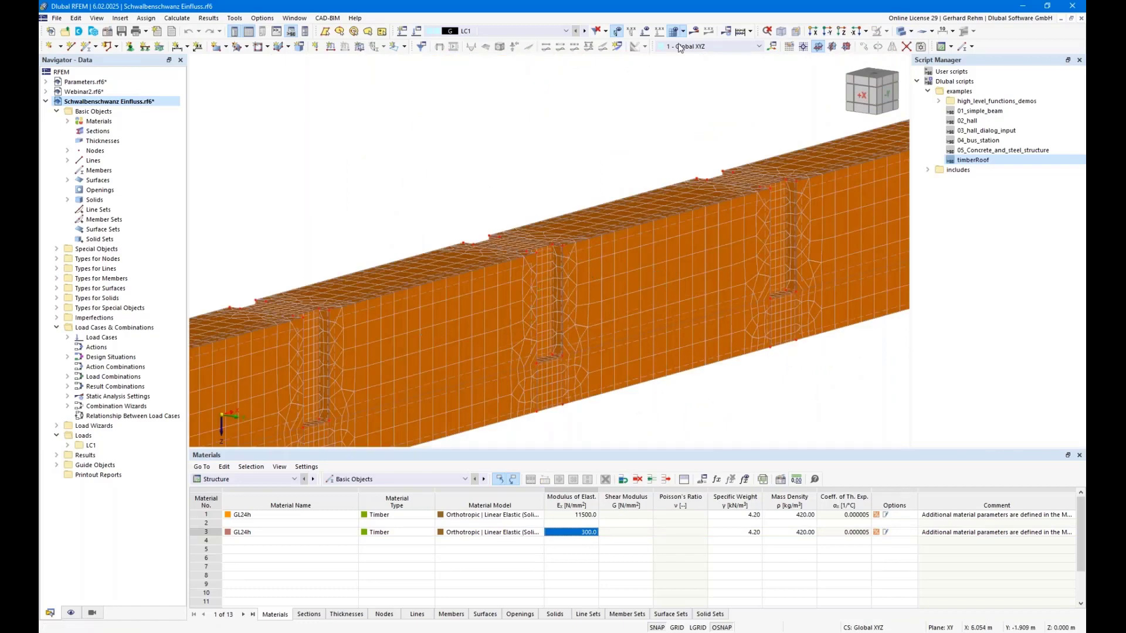
# - Close the Materials table and compare the LC1 displacements of the four beam variants from the front
pyautogui.click(836, 34)
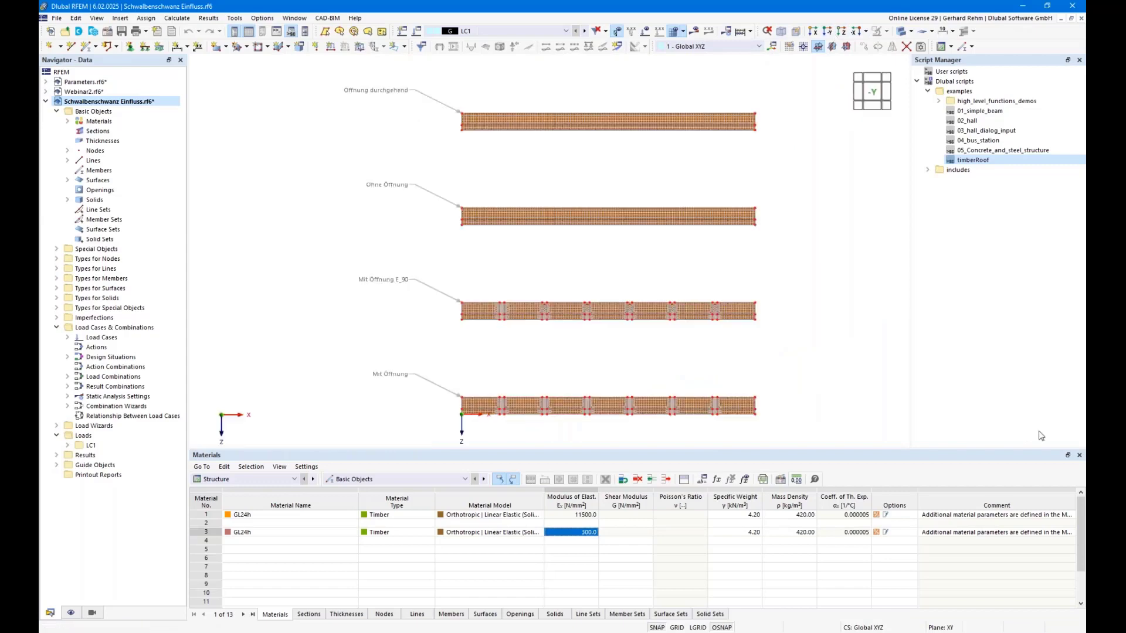
pyautogui.click(1079, 455)
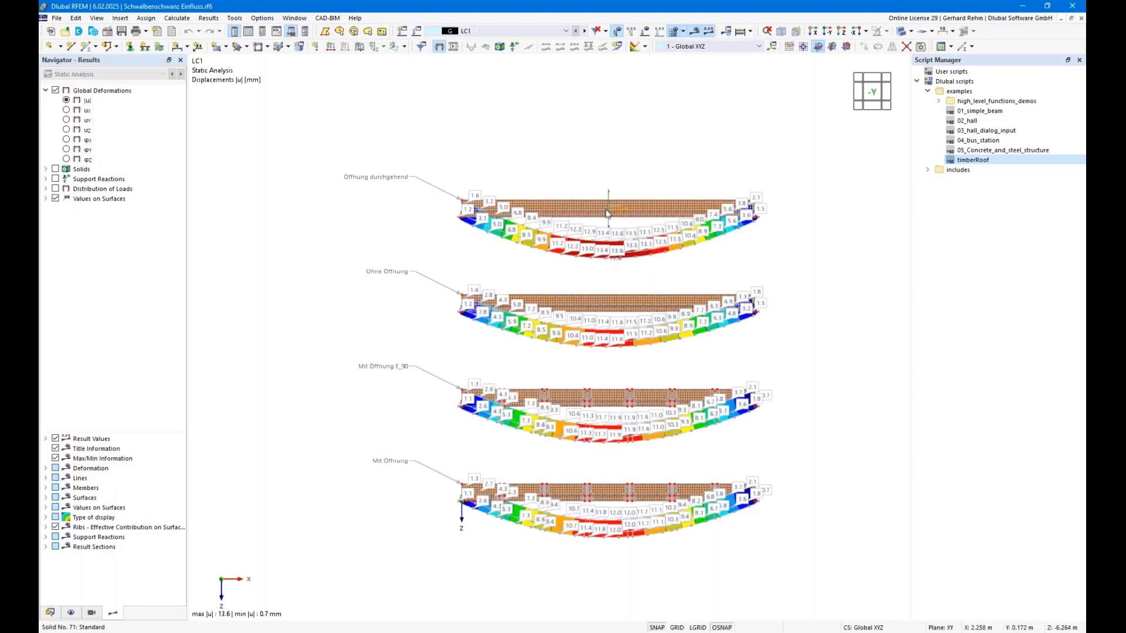
pyautogui.scroll(2, 607, 222)
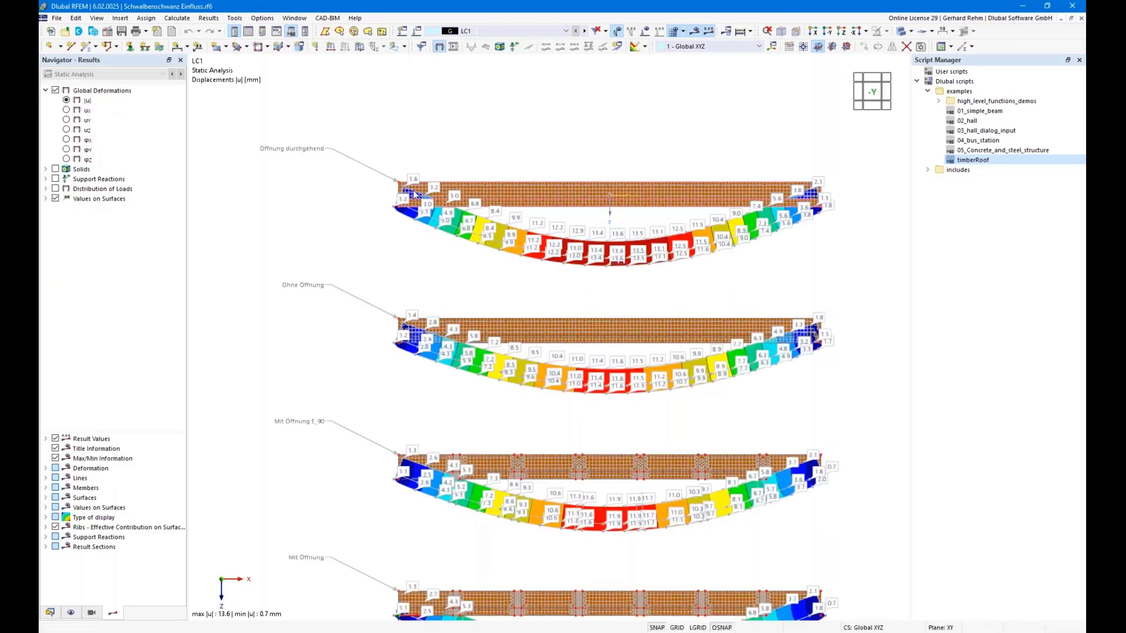
pyautogui.moveTo(622, 236); pyautogui.dragTo(596, 148, button='middle')
pyautogui.scroll(-1, 595, 148)
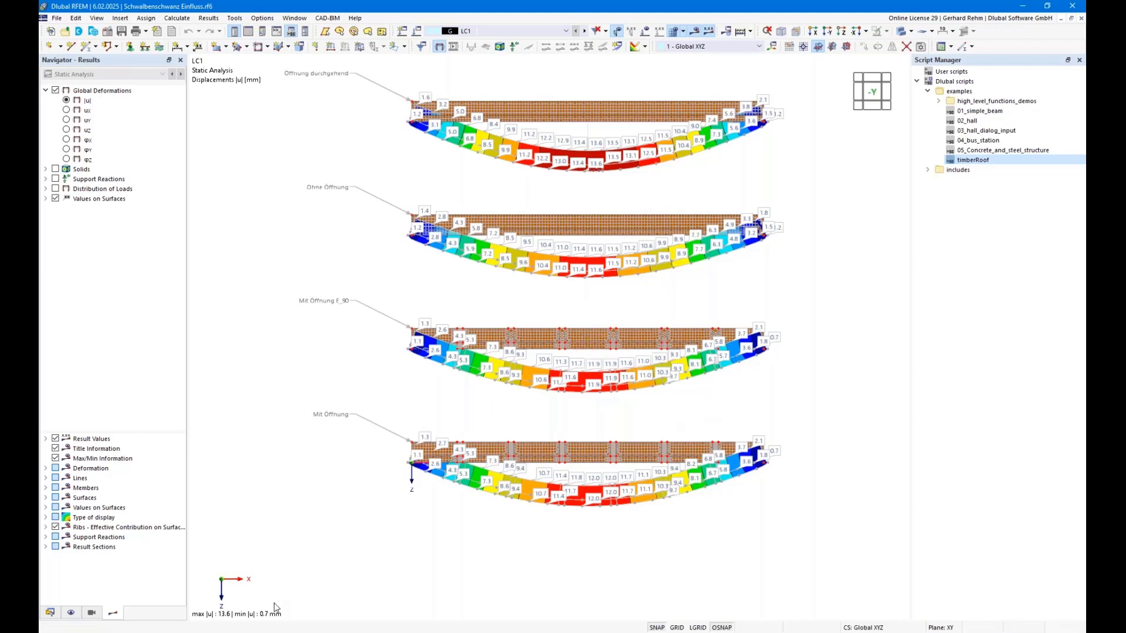
# - Switch back to the Hip Rafter model window and bring the whole rafter into view
pyautogui.click(249, 630)
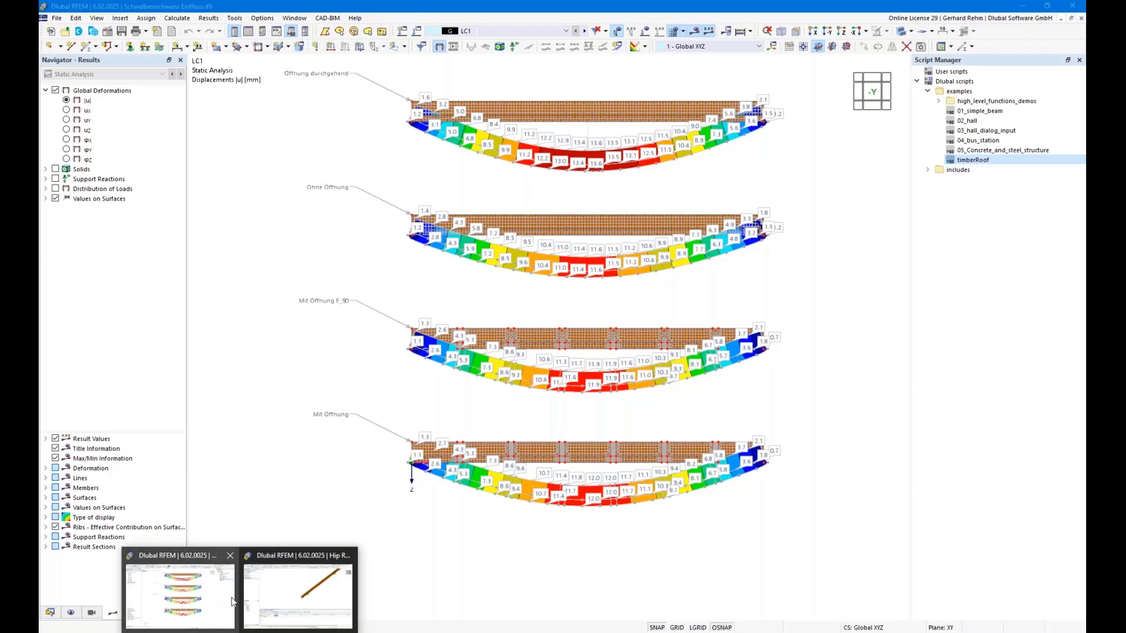
pyautogui.click(296, 594)
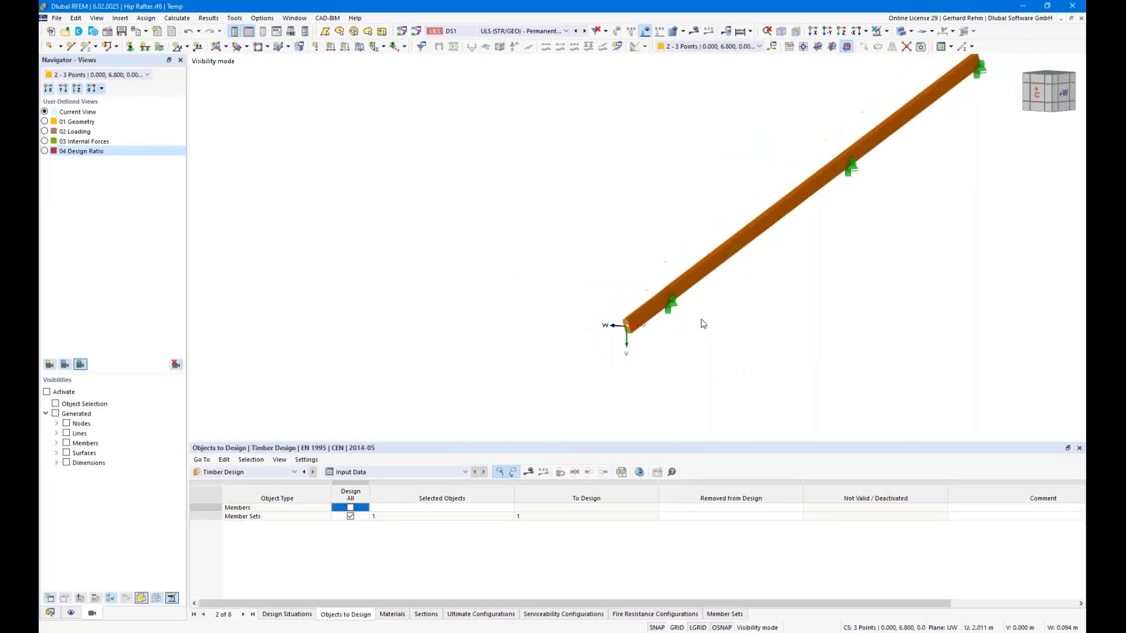
pyautogui.moveTo(795, 315); pyautogui.dragTo(630, 367, button='middle')
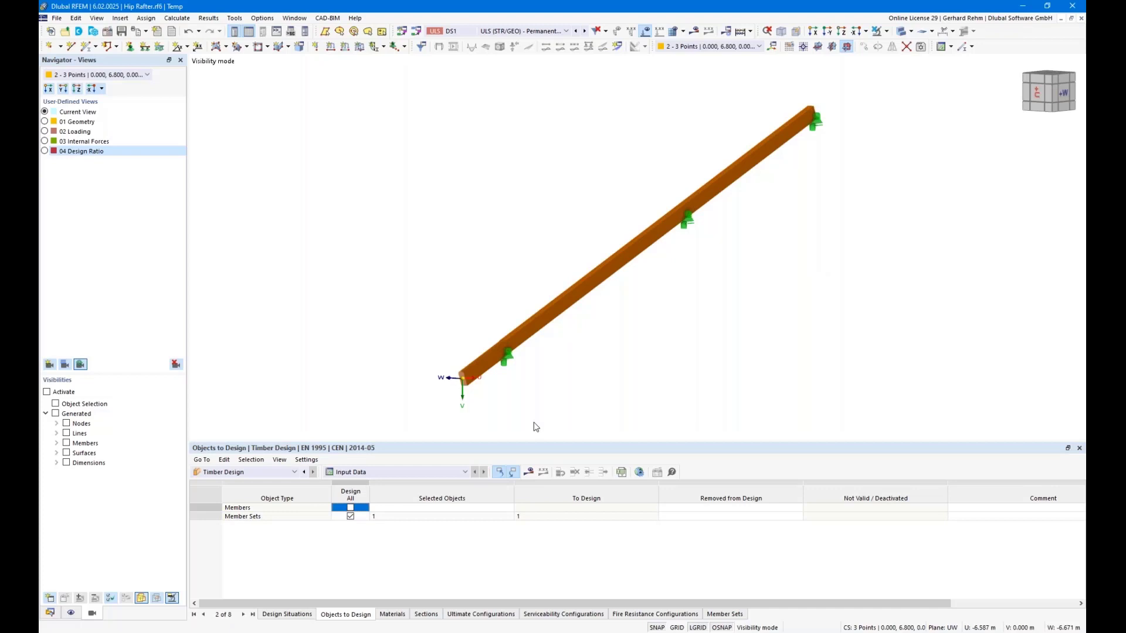
# - Open the section selection for designing RPO_M1 280/120/35 with another section in the timber design input data
pyautogui.click(425, 615)
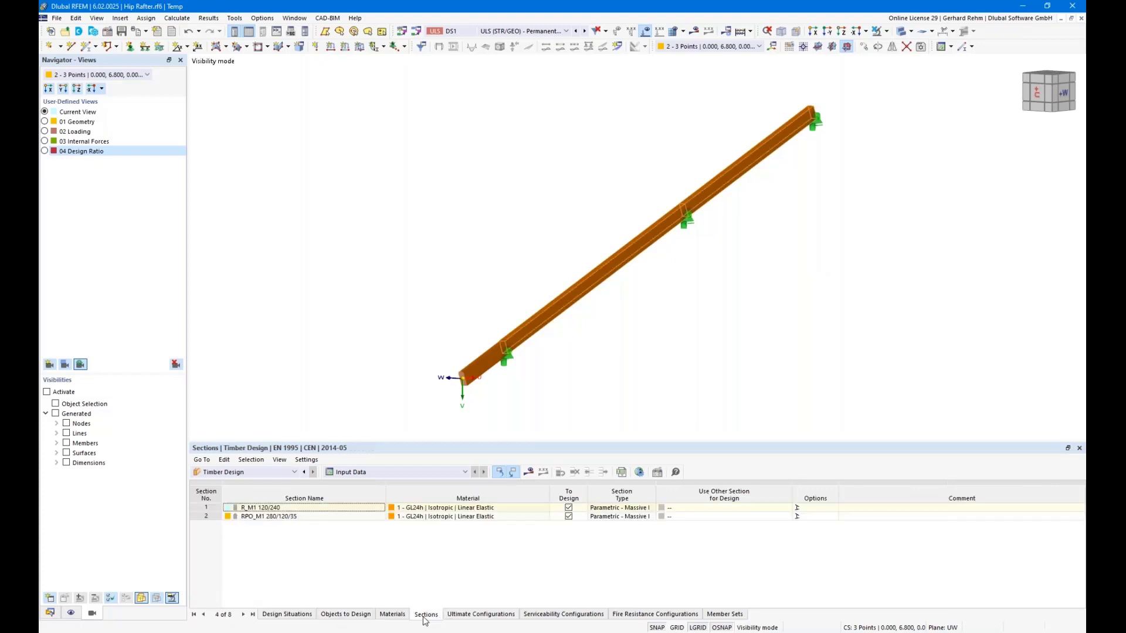
pyautogui.click(749, 516)
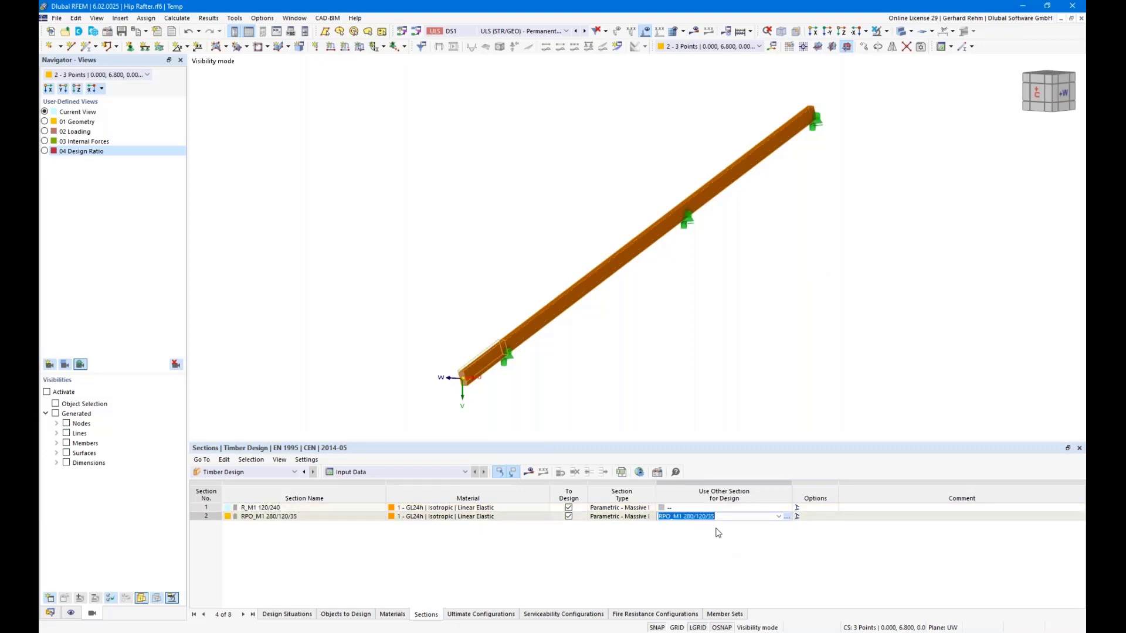
pyautogui.click(786, 518)
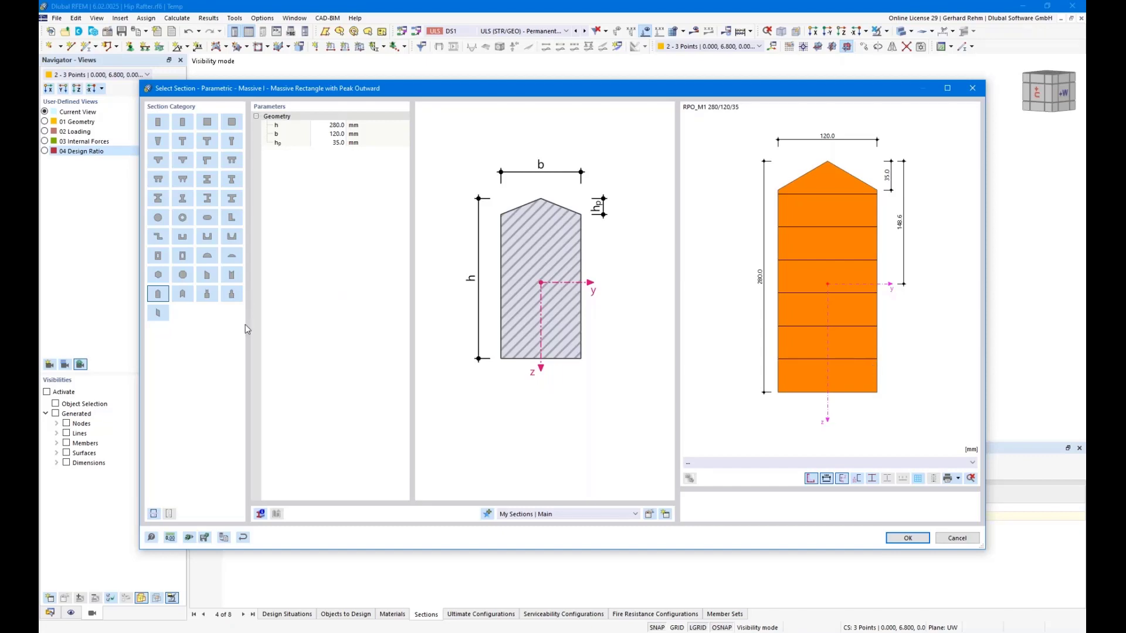
# - Check the dovetail joint pictures in the web browser and return to the Hip Rafter section selection
pyautogui.click(222, 632)
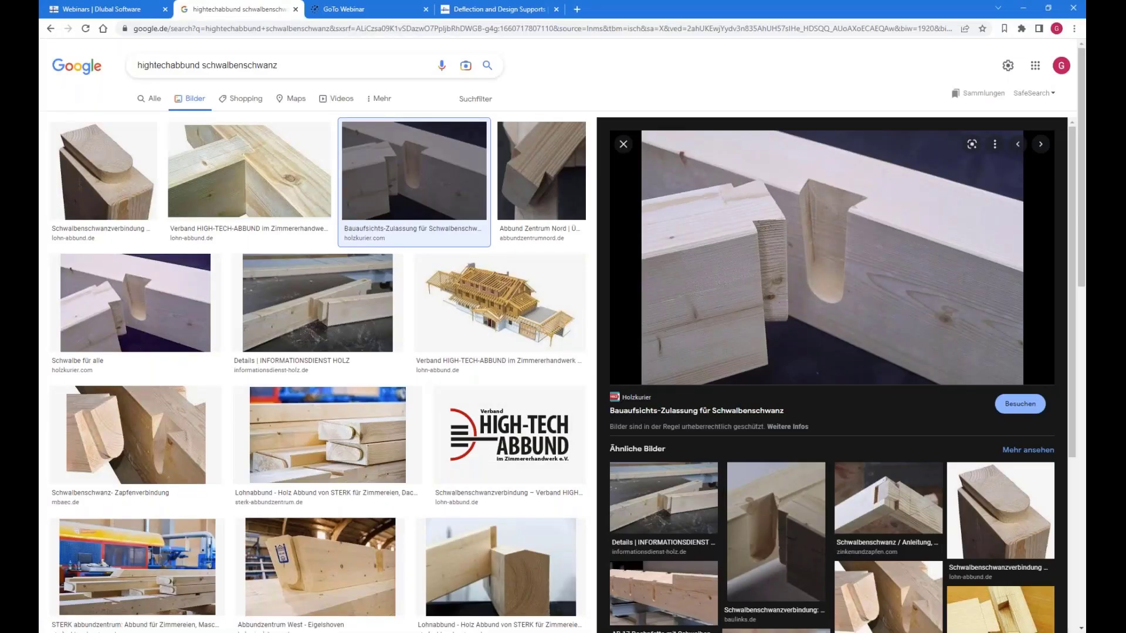
pyautogui.moveTo(221, 631)
pyautogui.click(298, 580)
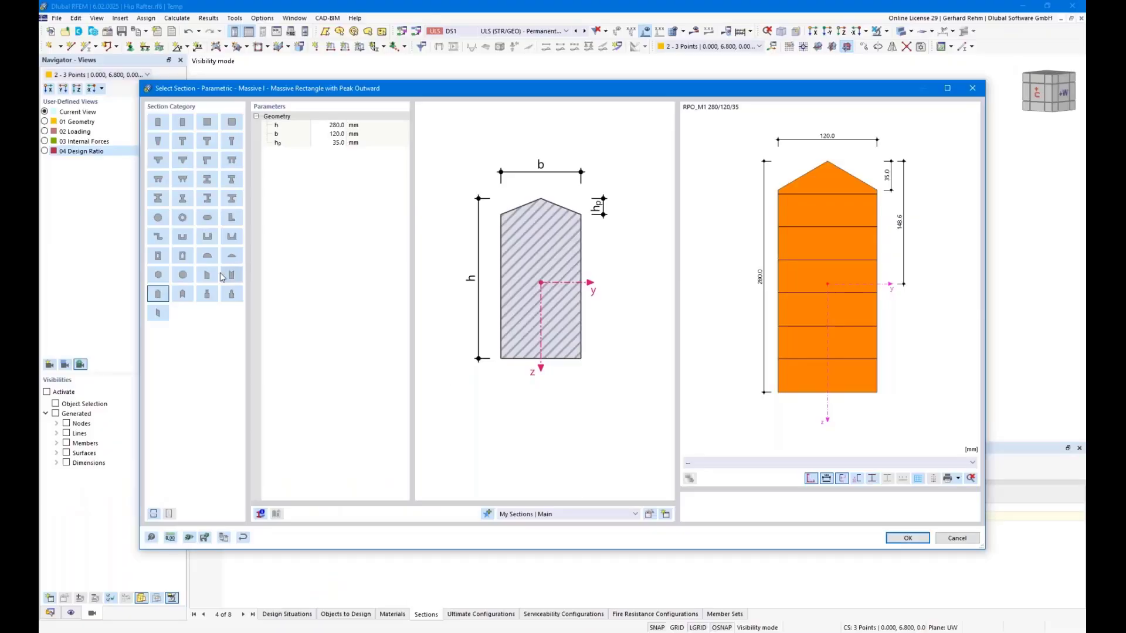
# - Choose the massive T-section with peak outward and set its height h to 280 mm and width b to 120 mm
pyautogui.click(232, 294)
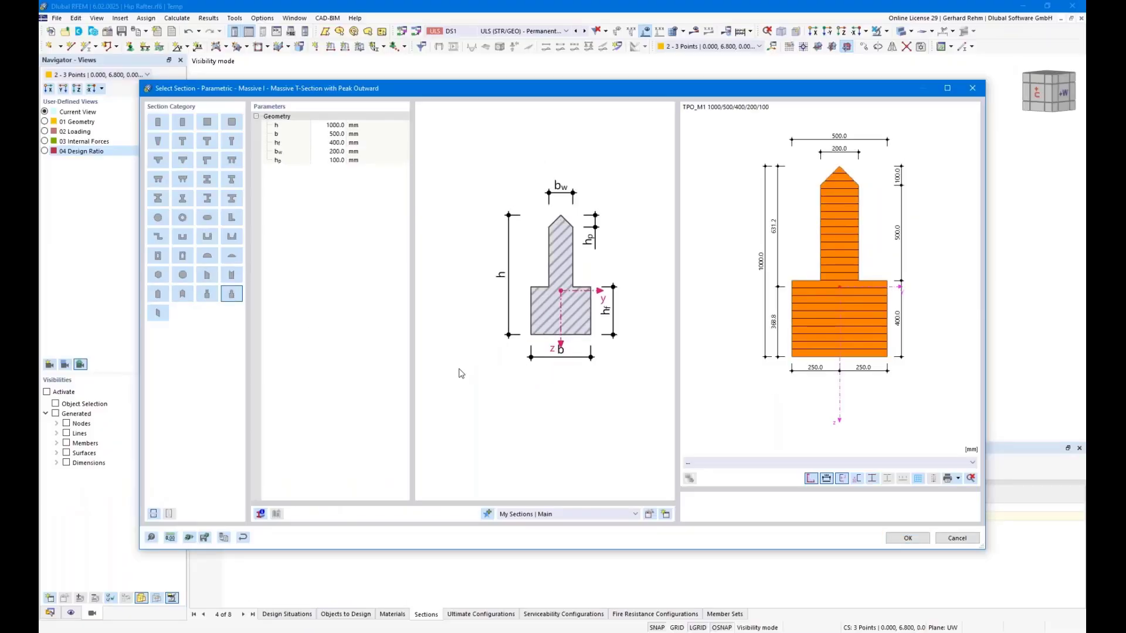
pyautogui.click(487, 274)
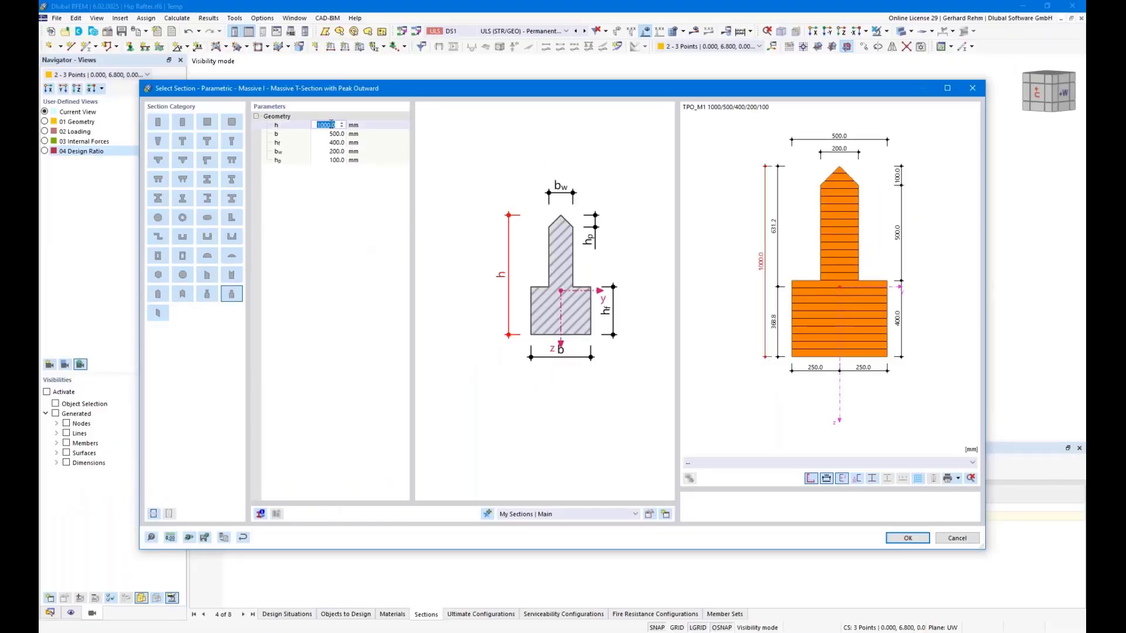
pyautogui.write('280')
pyautogui.press('Tab')
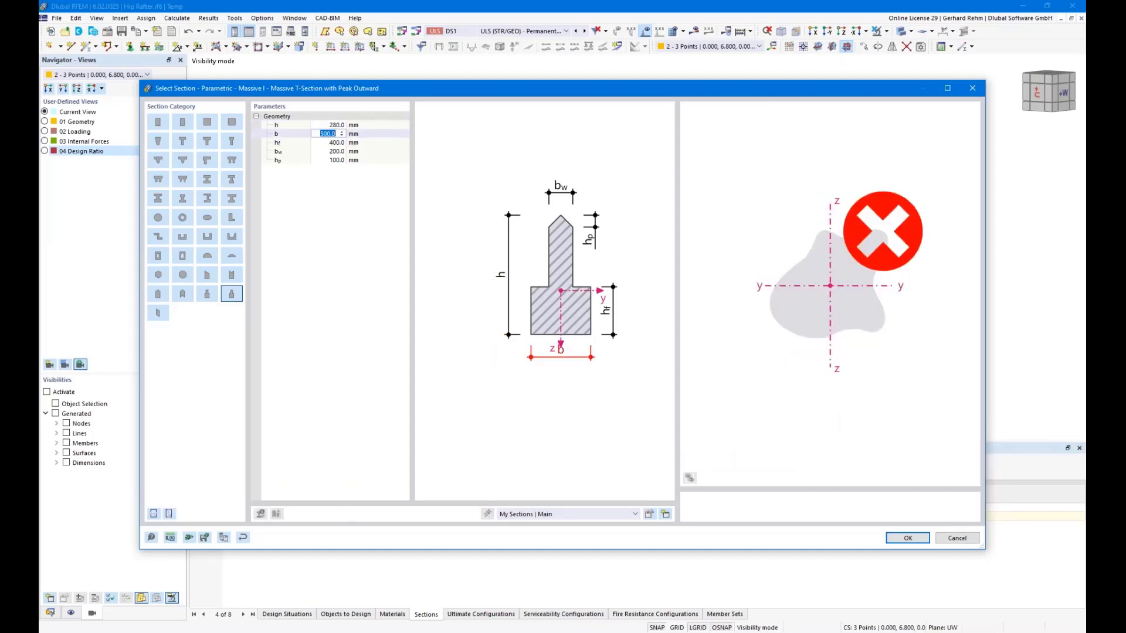
pyautogui.write('120')
pyautogui.press('Tab')
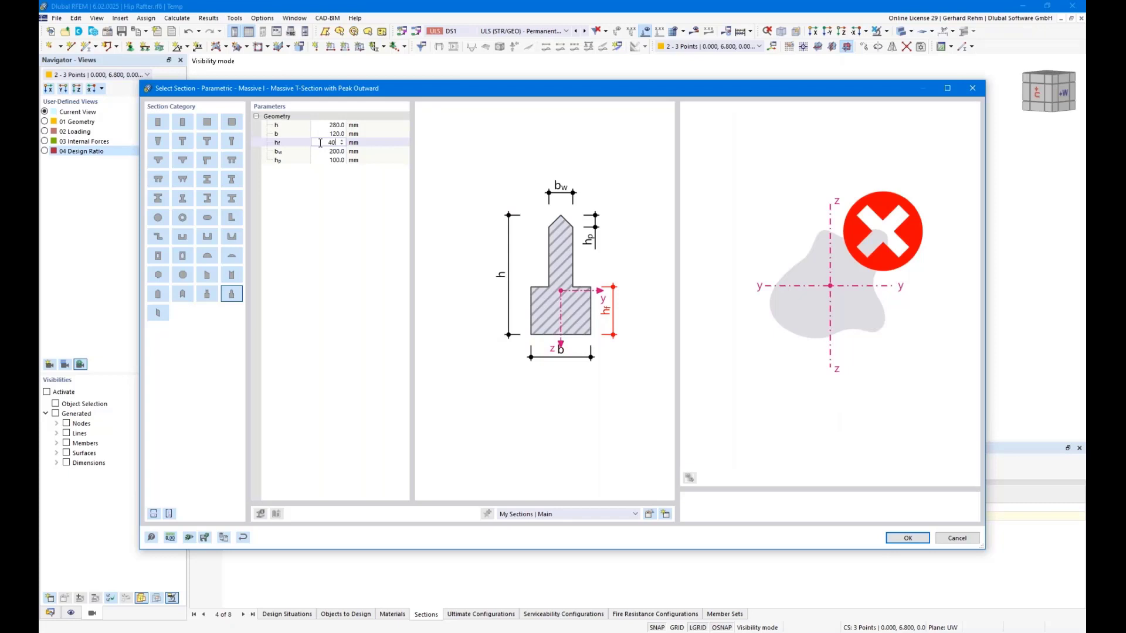
# - Set the T-section's flange height to 40 mm, web width to 70 mm and peak height to 16 mm, and accept the section for design
pyautogui.write('40')
pyautogui.press('Tab')
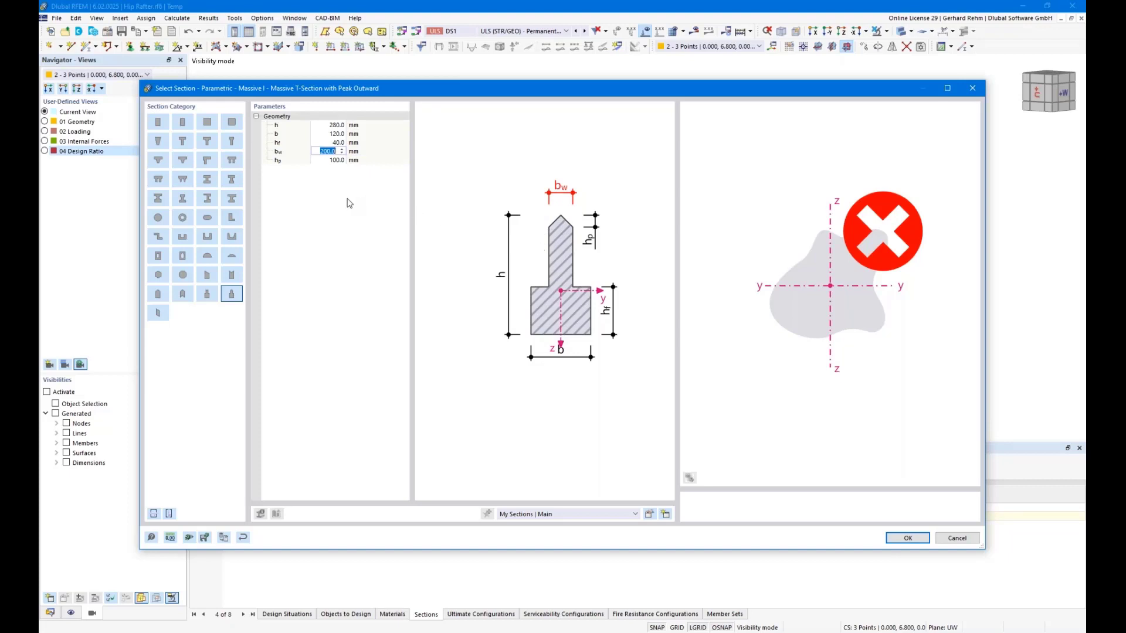
pyautogui.write('70')
pyautogui.press('Tab')
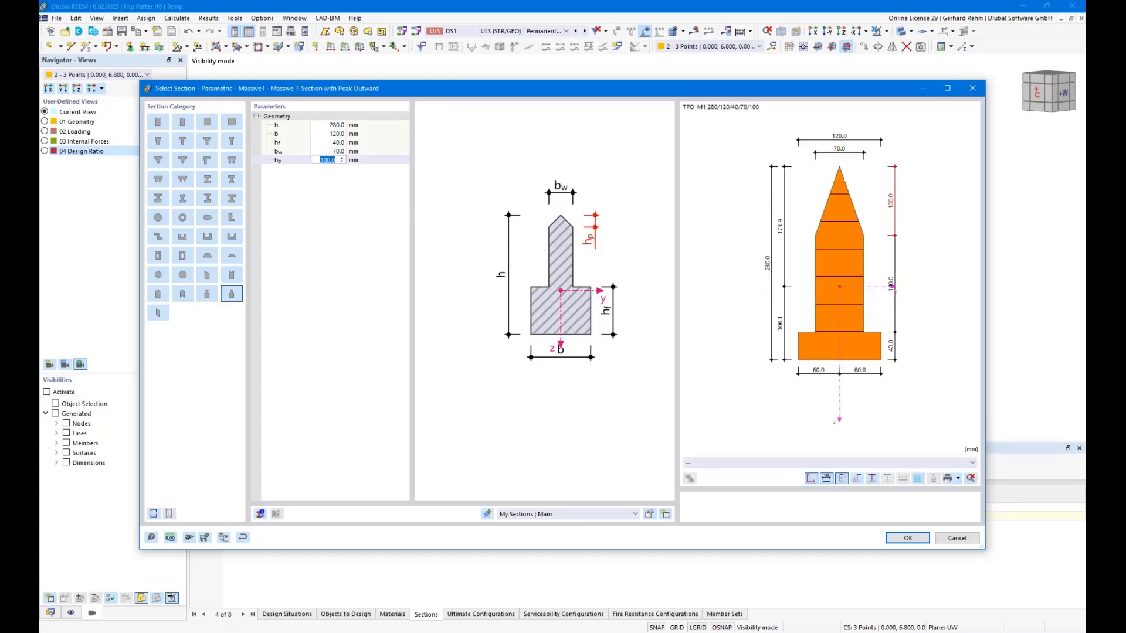
pyautogui.write('16')
pyautogui.hotkey('shift', 'Tab')
pyautogui.hotkey('shift', 'Tab')
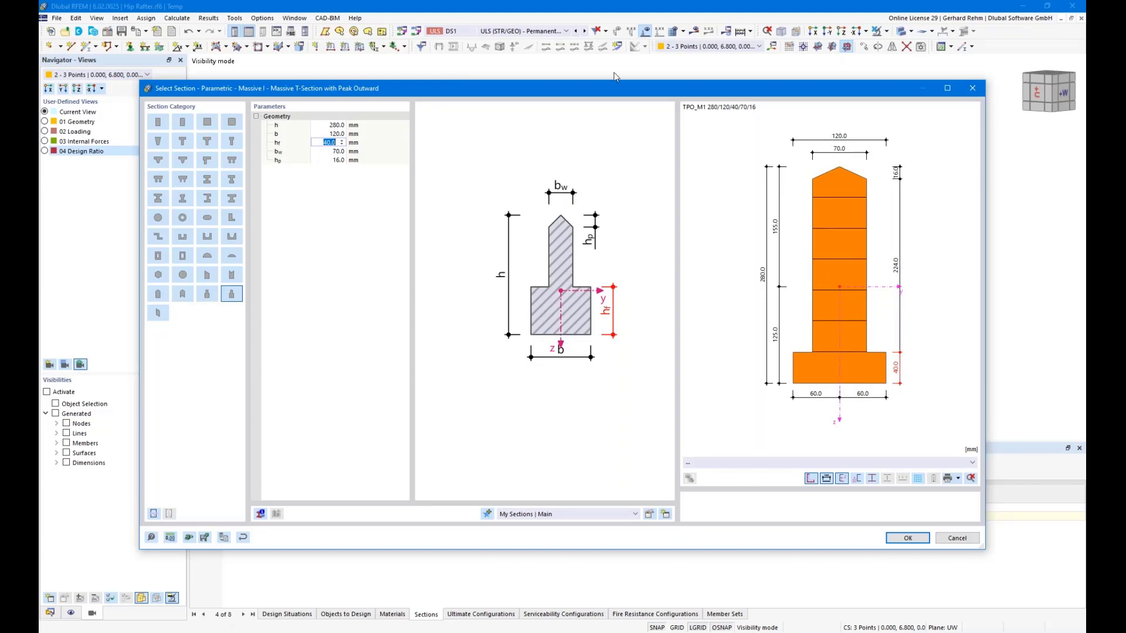
pyautogui.moveTo(617, 95); pyautogui.dragTo(583, 89)
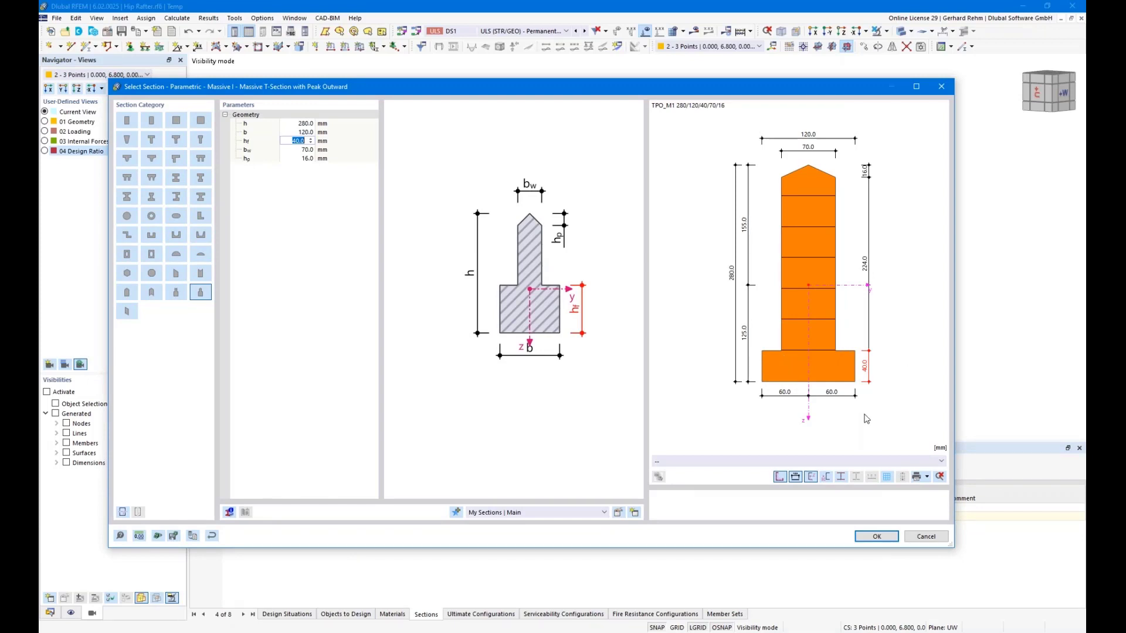
pyautogui.click(873, 540)
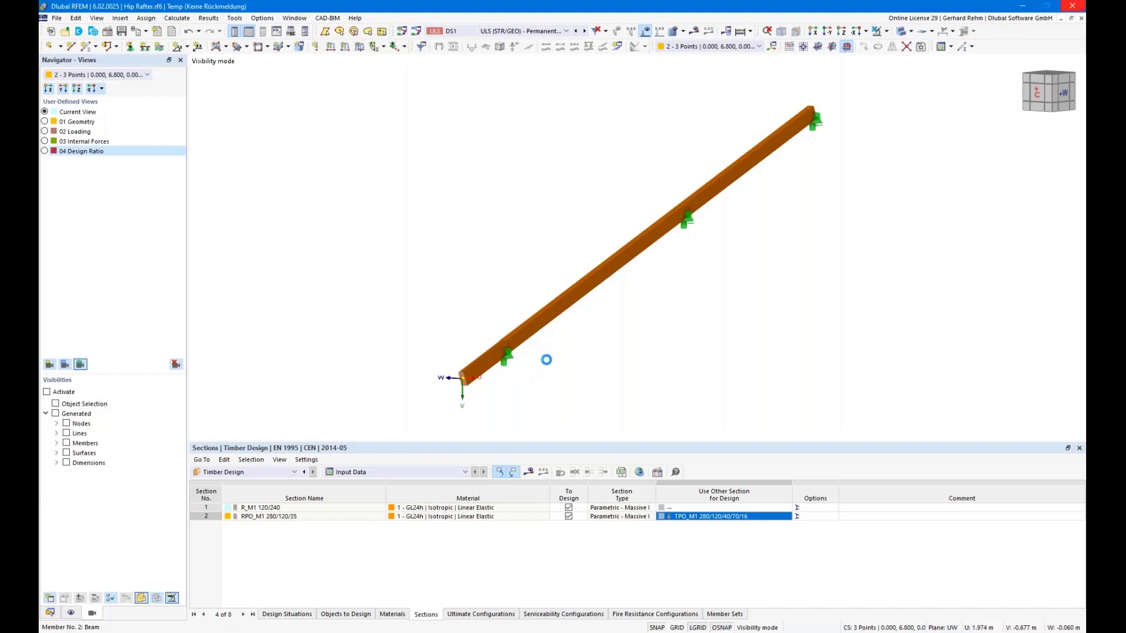
# - Check the main and section data of the lowest rafter member and close its properties
pyautogui.doubleClick(473, 372)
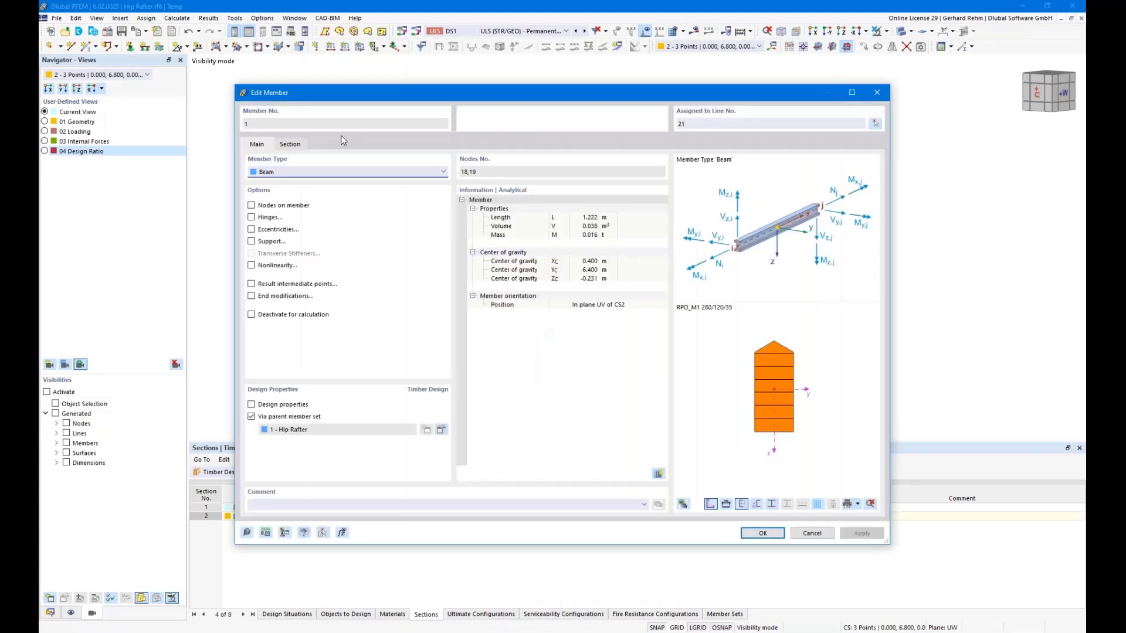
pyautogui.click(290, 144)
pyautogui.click(261, 145)
pyautogui.click(762, 533)
# - Examine the Start Notch parameters for a local section reduction of the Hip Rafter member set, discarding the entries
pyautogui.click(50, 612)
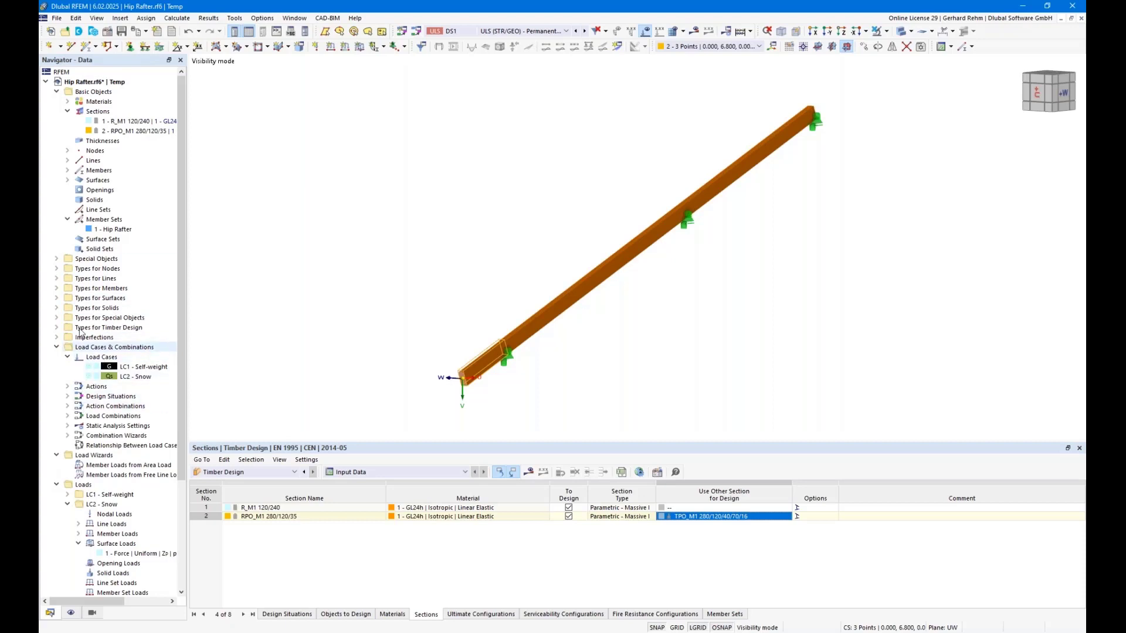
pyautogui.click(102, 232)
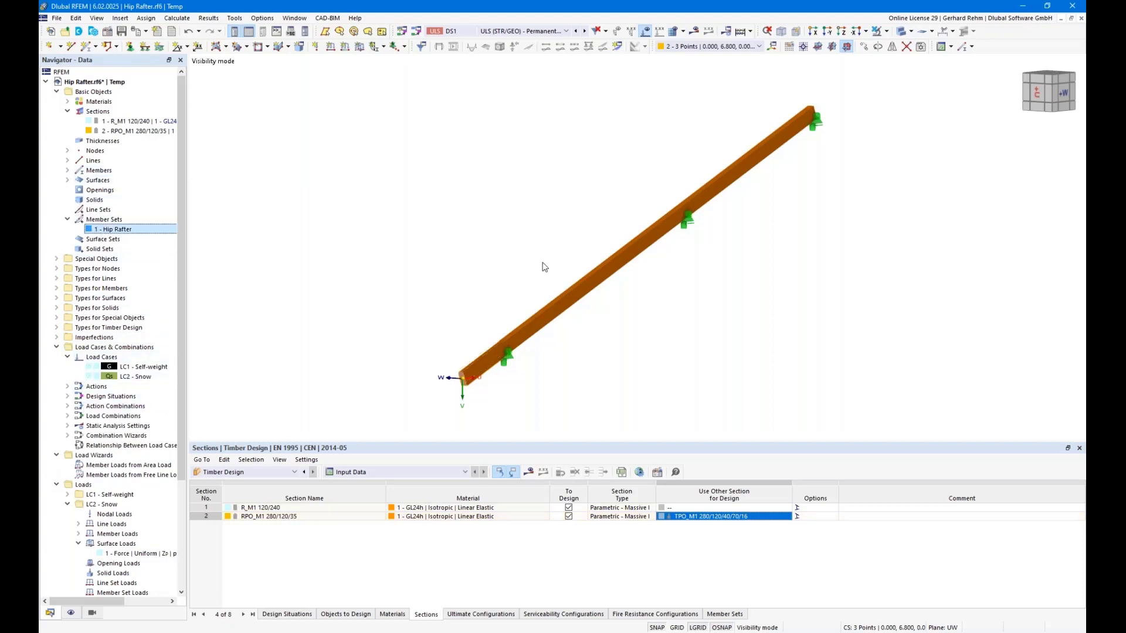
pyautogui.click(454, 188)
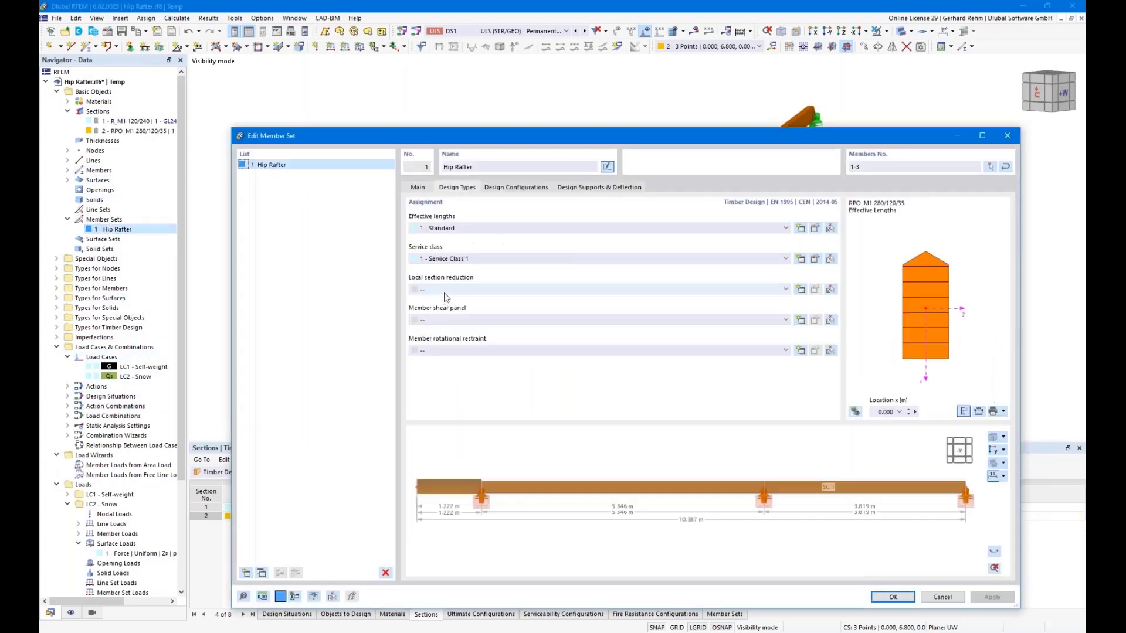
pyautogui.click(802, 289)
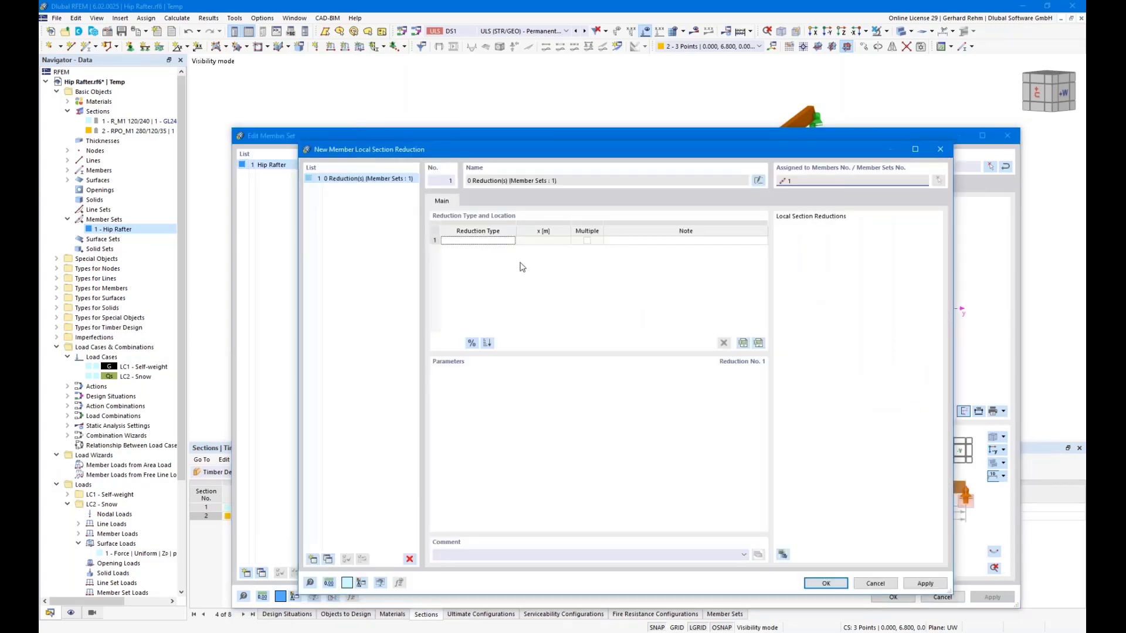
pyautogui.click(499, 241)
pyautogui.click(509, 241)
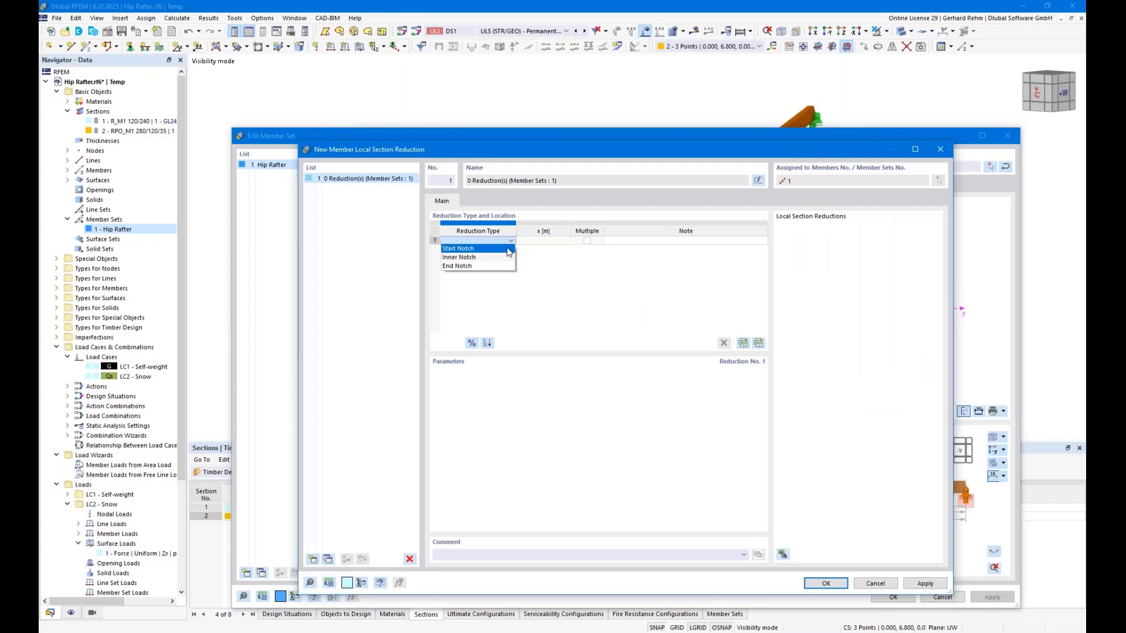
pyautogui.click(507, 250)
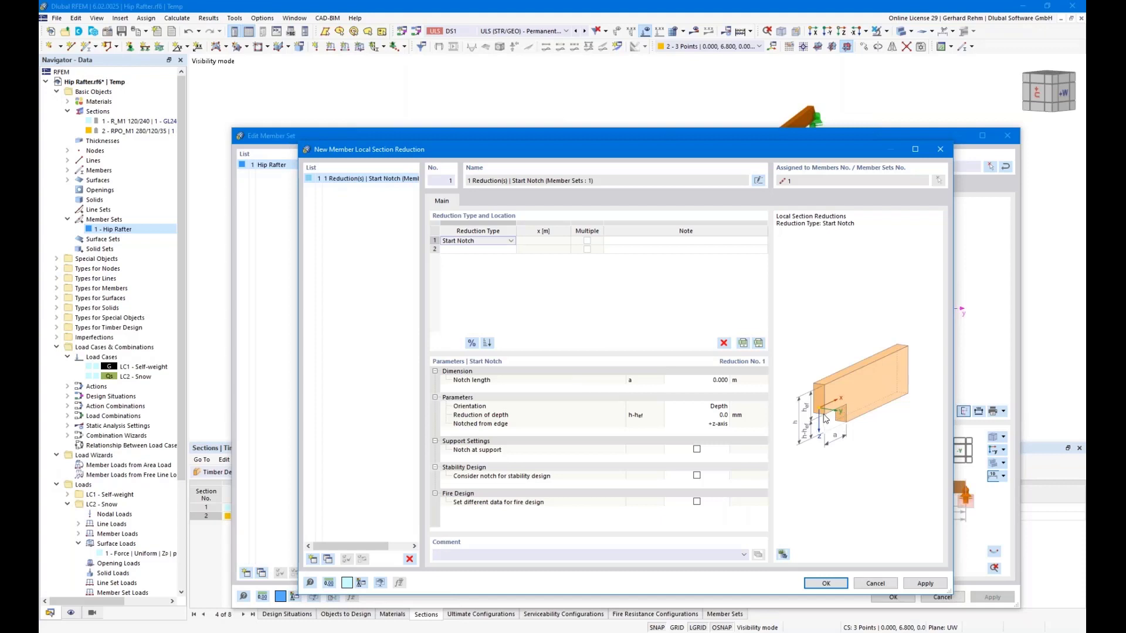
pyautogui.click(881, 584)
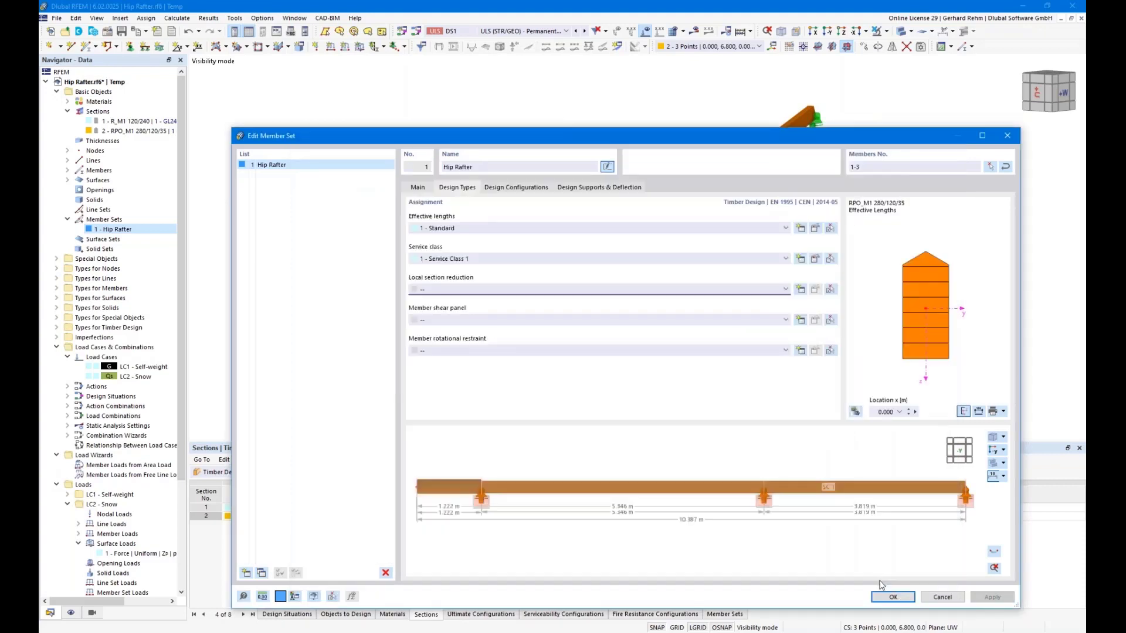
pyautogui.click(942, 597)
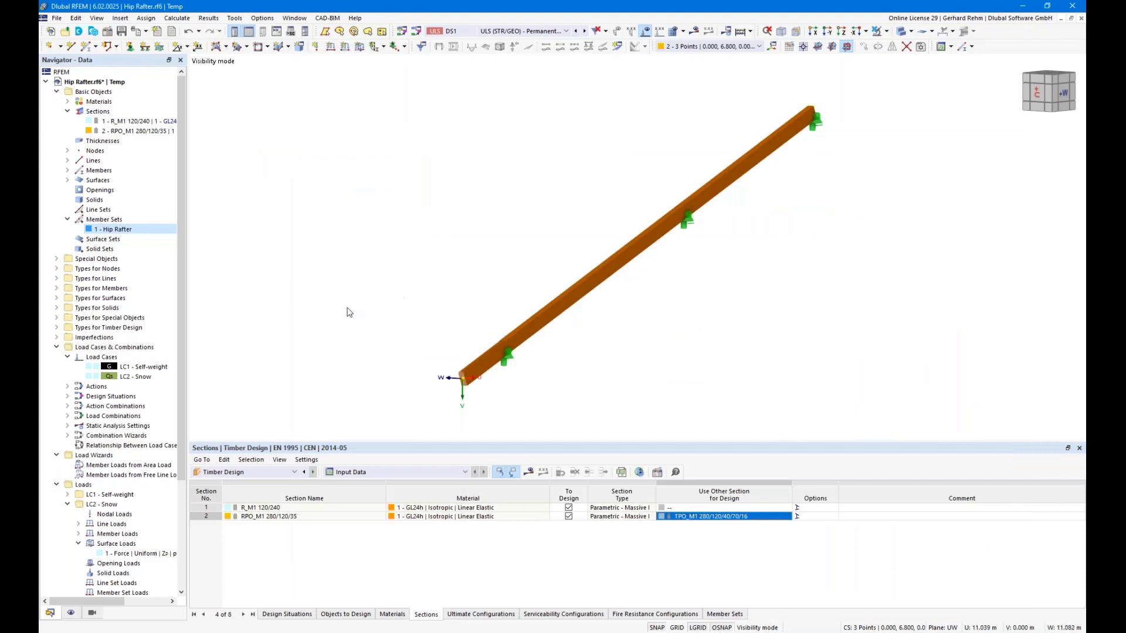
# - Switch to the Schwalbenschwanz Einfluss model window and activate the Webinar2 roof model, closing its base data
pyautogui.click(239, 632)
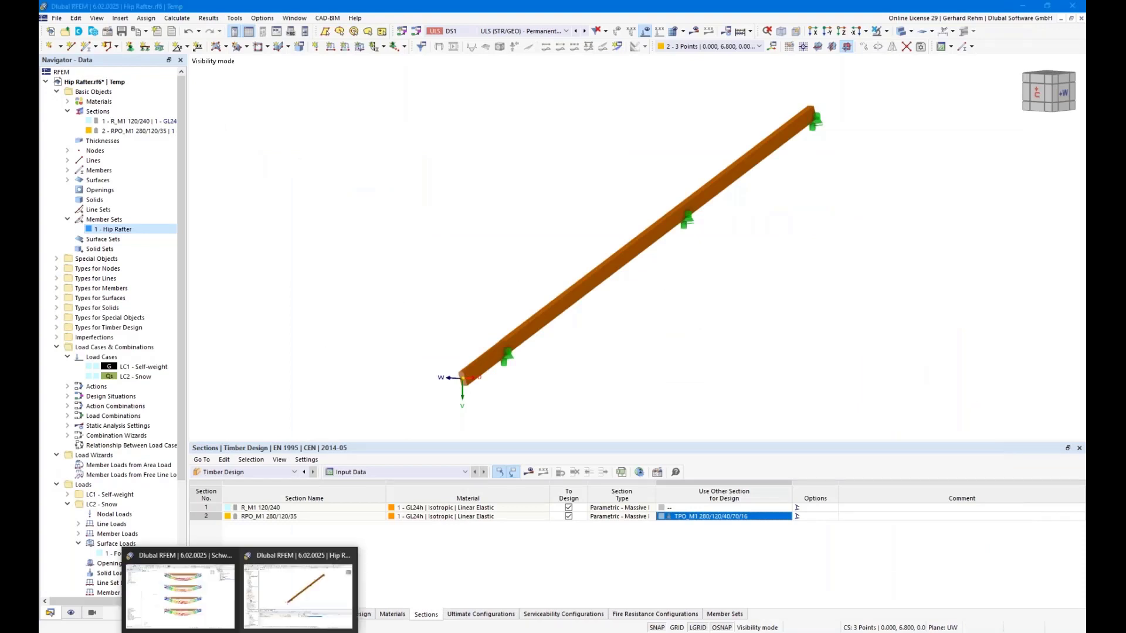
pyautogui.click(212, 611)
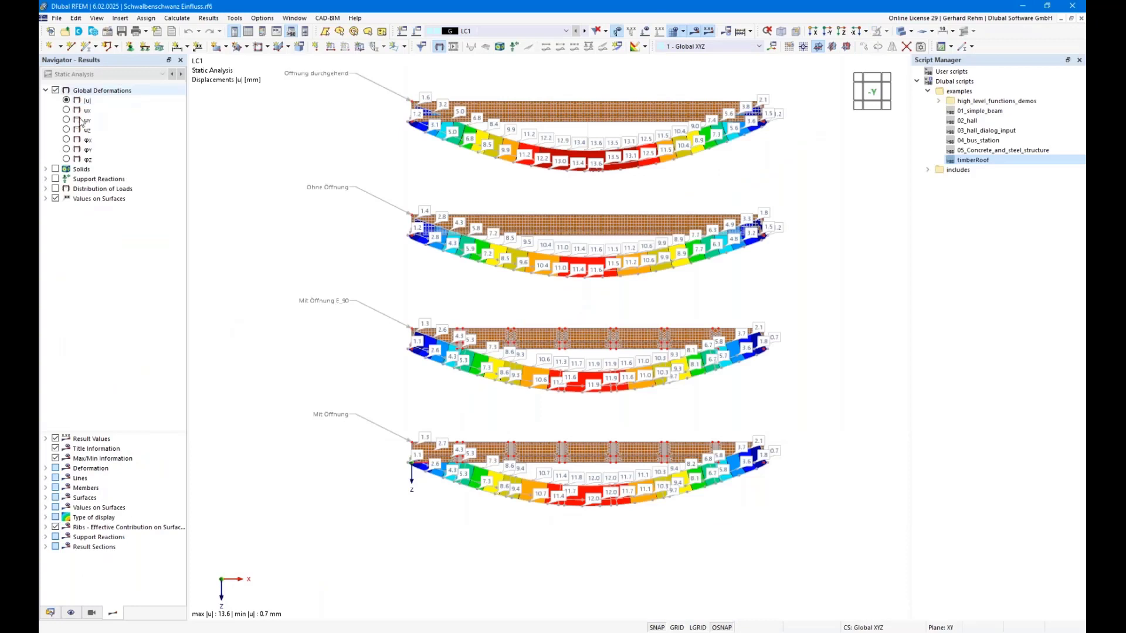
pyautogui.click(50, 613)
pyautogui.click(46, 102)
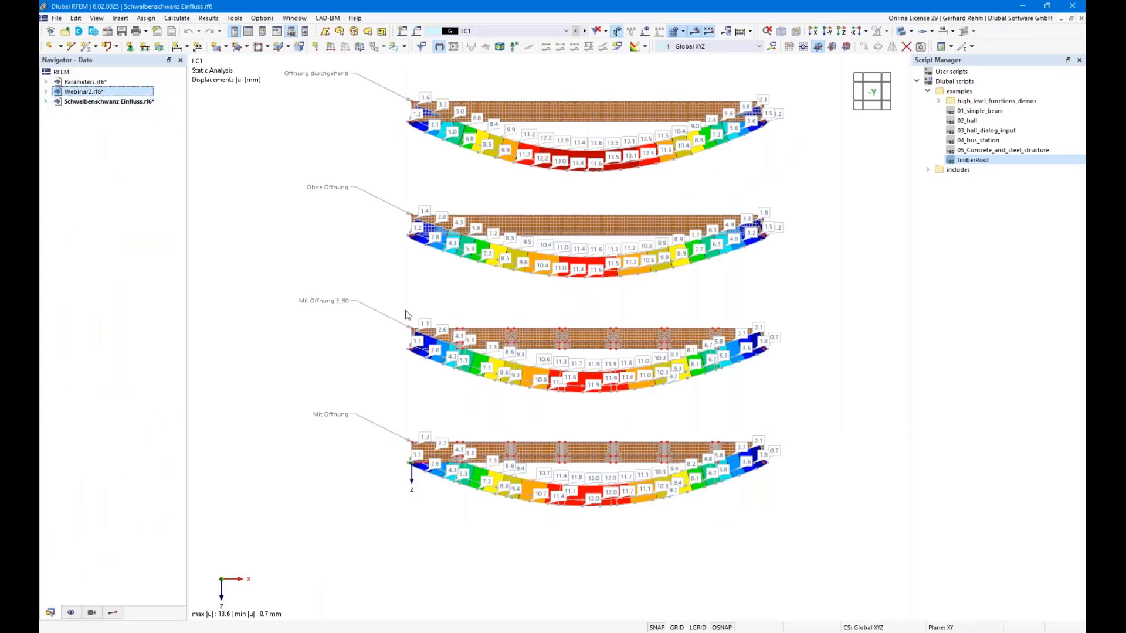
pyautogui.click(46, 92)
pyautogui.click(76, 92)
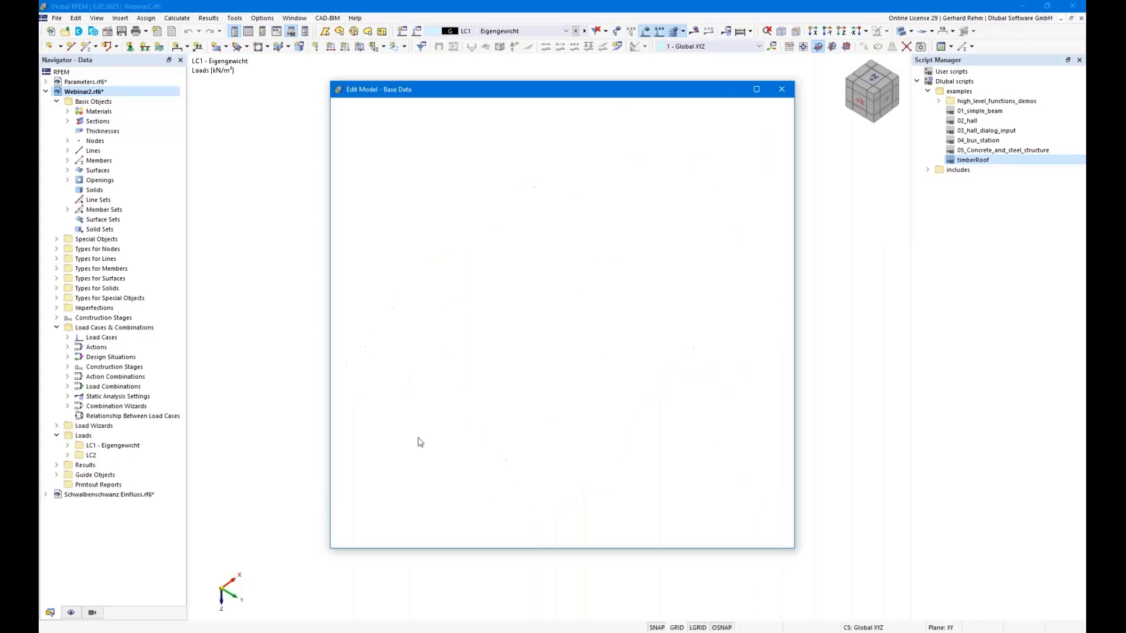
pyautogui.click(736, 542)
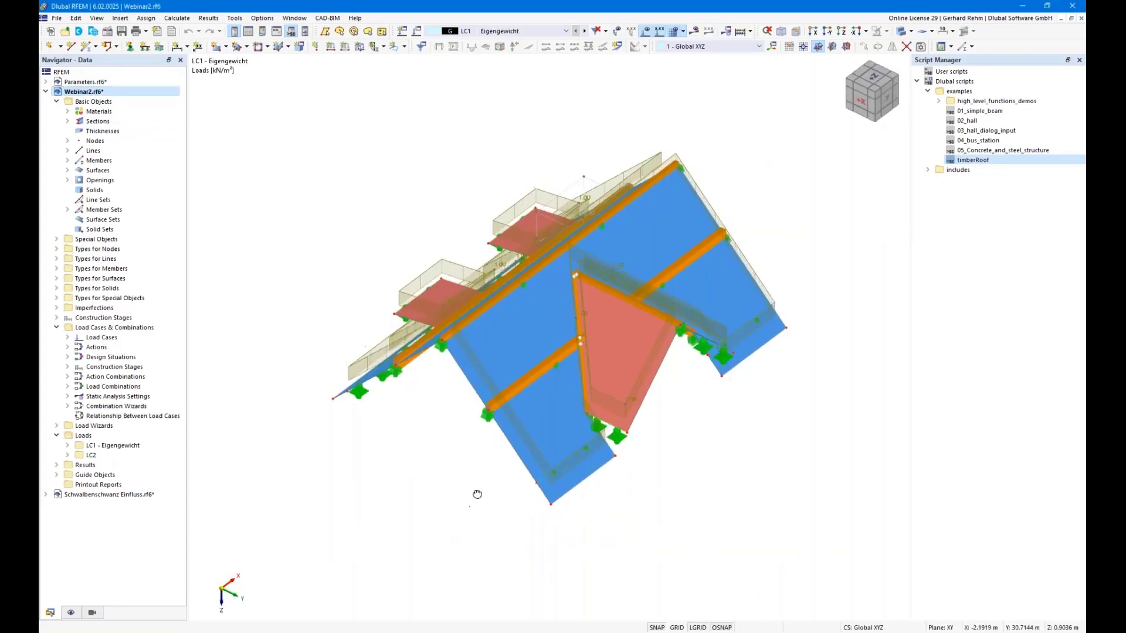
# - Hide the loads in the Webinar2 roof model and view the roof obliquely from above
pyautogui.moveTo(535, 436); pyautogui.dragTo(494, 473, button='right')
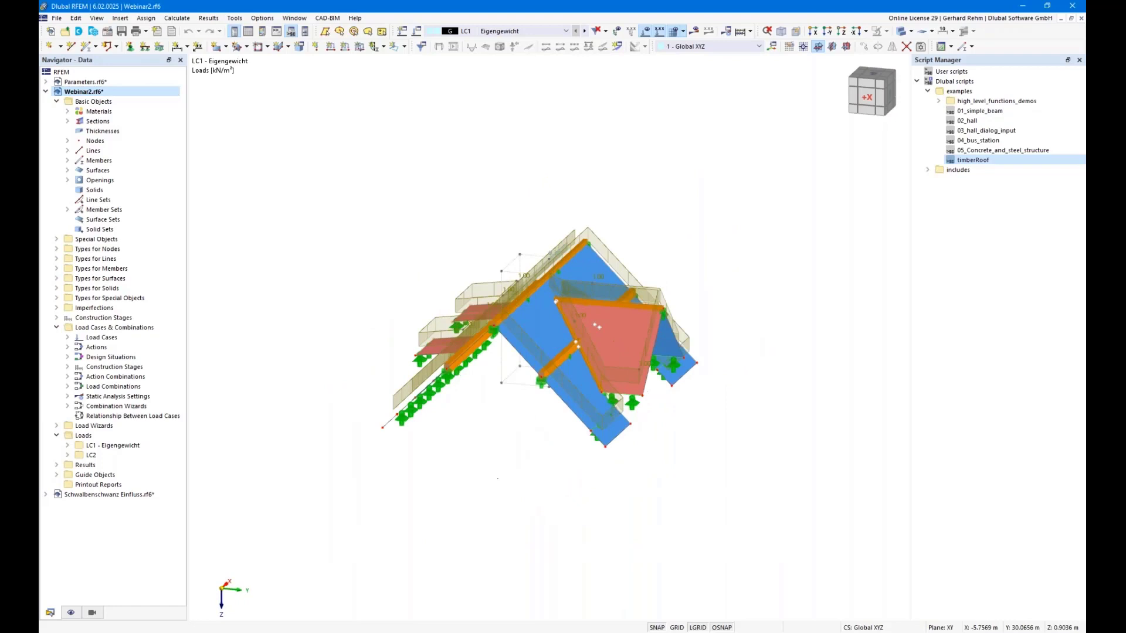
pyautogui.click(645, 31)
pyautogui.moveTo(889, 281); pyautogui.dragTo(828, 371, button='right')
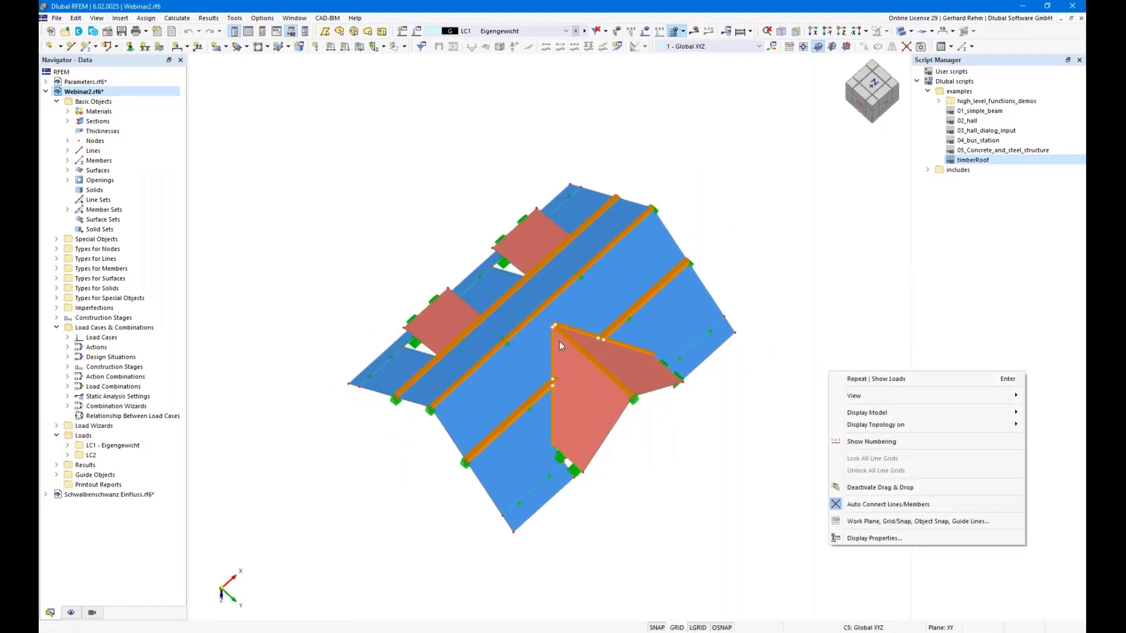
pyautogui.click(665, 463)
pyautogui.rightClick(664, 463)
pyautogui.click(604, 495)
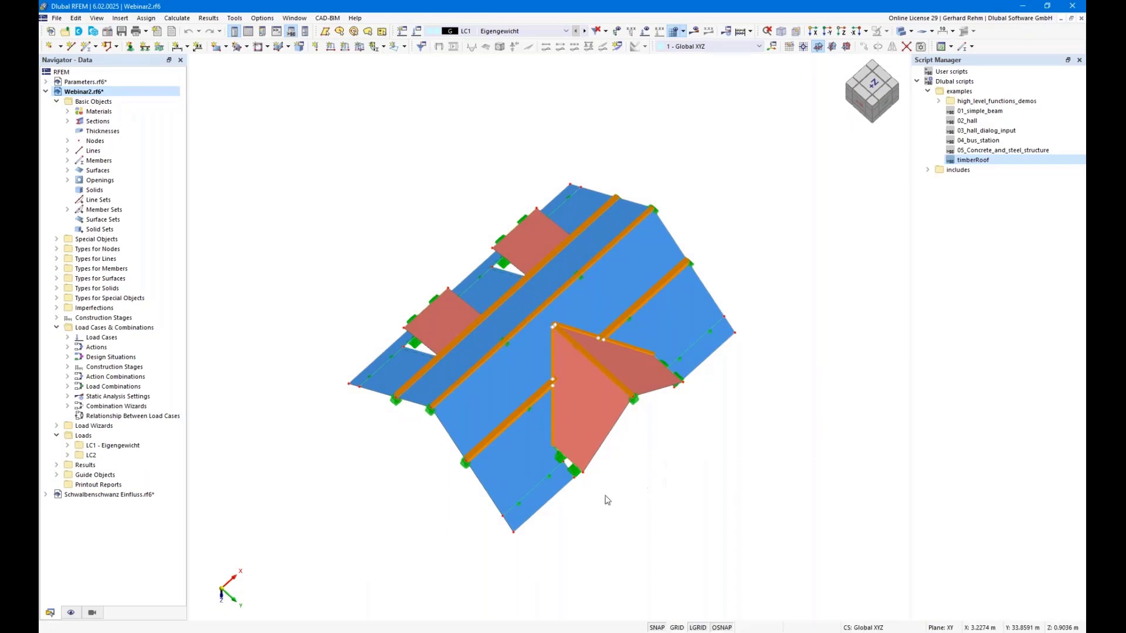
# - Examine the roof's dormer and its rafters in plan and front views
pyautogui.moveTo(626, 521); pyautogui.dragTo(602, 483, button='right')
pyautogui.click(504, 515)
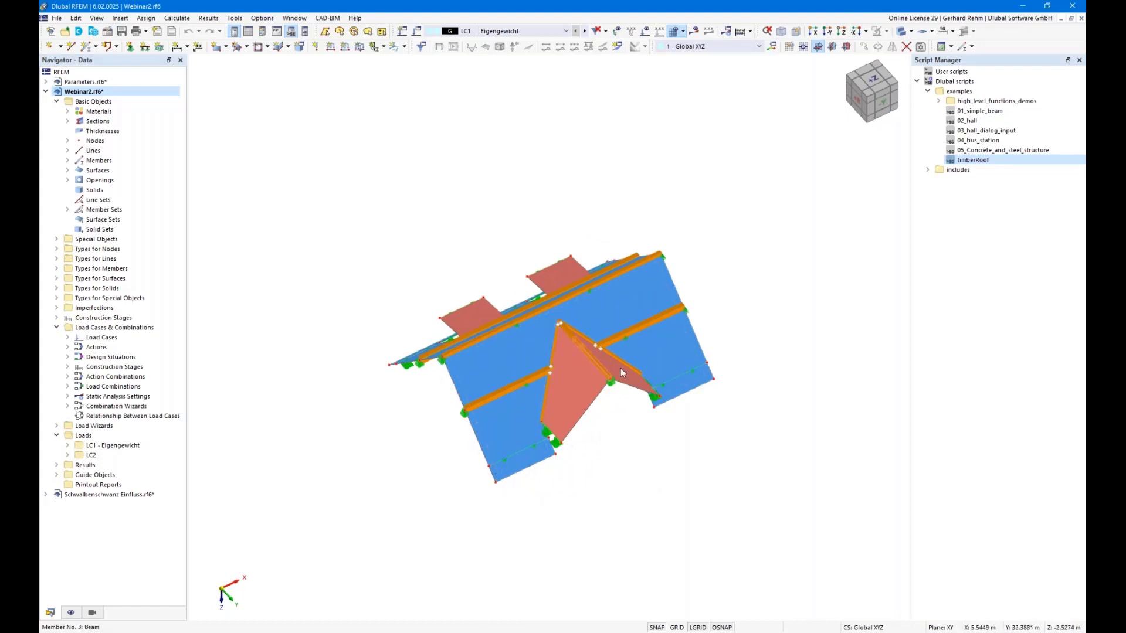
pyautogui.keyDown('ctrl'); pyautogui.moveTo(653, 461); pyautogui.dragTo(622, 538, button='middle'); pyautogui.keyUp('ctrl')
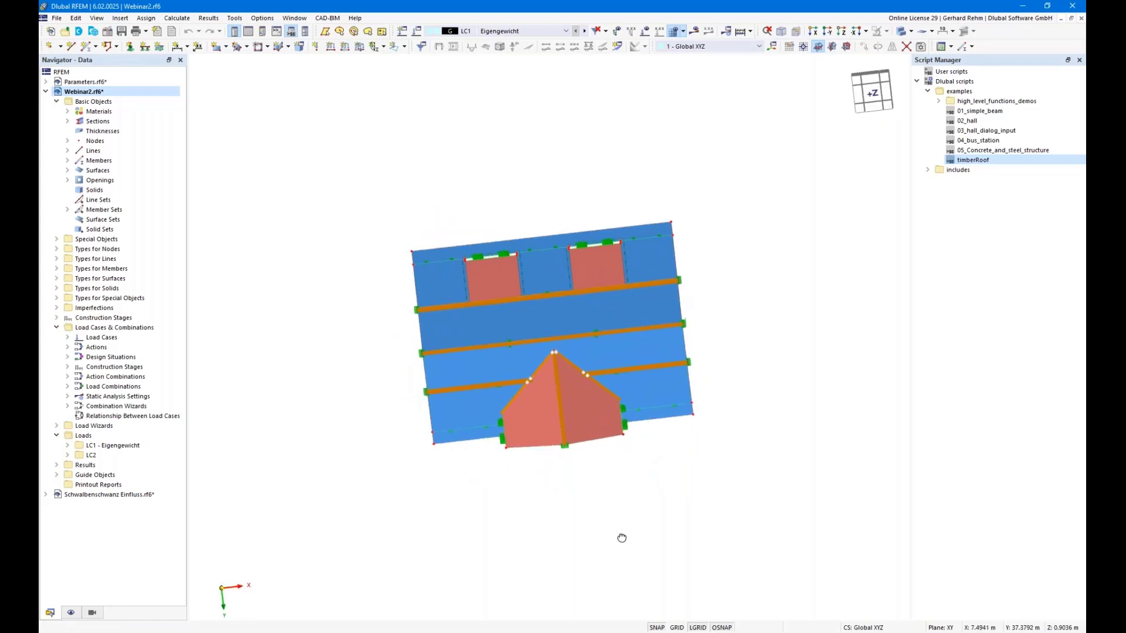
pyautogui.moveTo(622, 537); pyautogui.dragTo(614, 536, button='right')
pyautogui.click(511, 469)
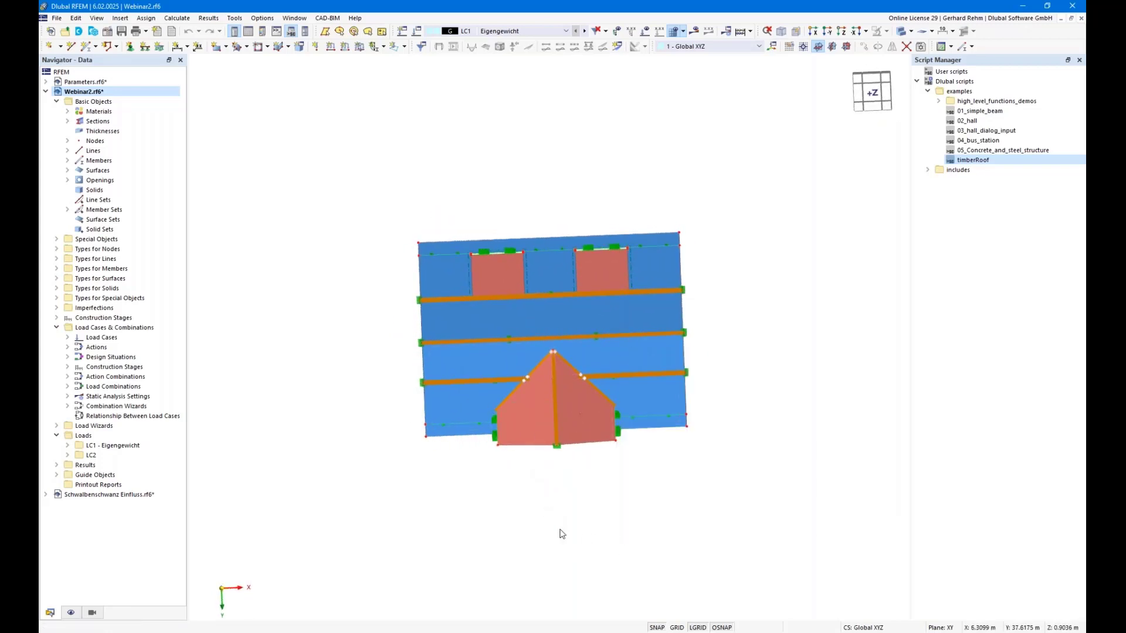
pyautogui.keyDown('ctrl'); pyautogui.moveTo(556, 443); pyautogui.dragTo(557, 289, button='middle'); pyautogui.keyUp('ctrl')
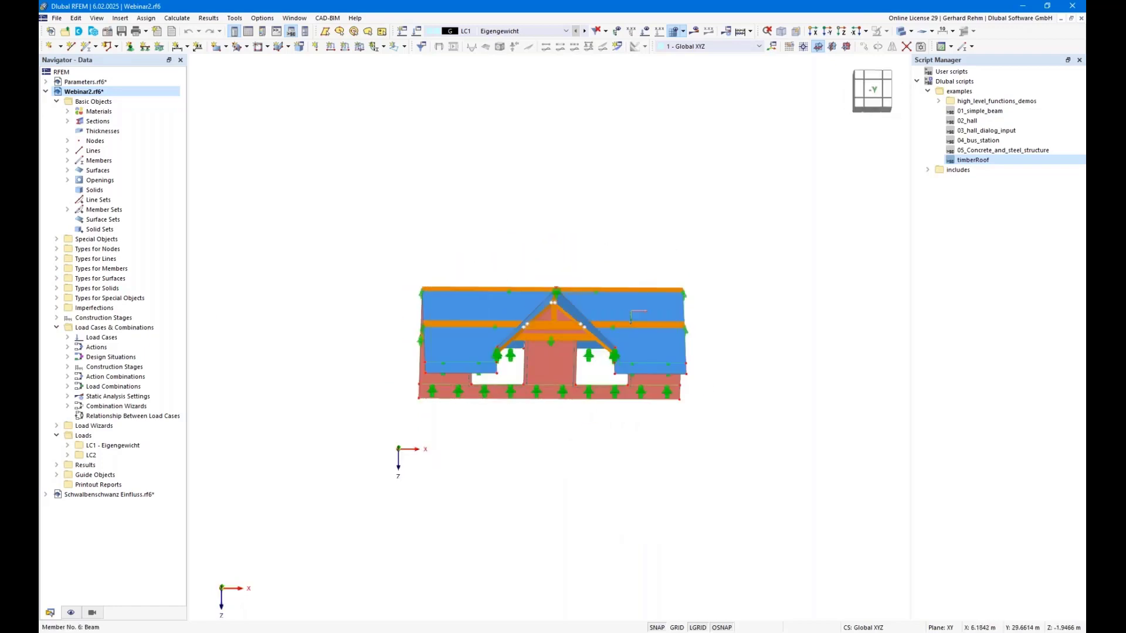
pyautogui.moveTo(561, 322)
pyautogui.mouseDown(button='right')
pyautogui.moveTo(586, 314)
pyautogui.moveTo(553, 317)
pyautogui.mouseUp(button='right')
pyautogui.click(554, 308)
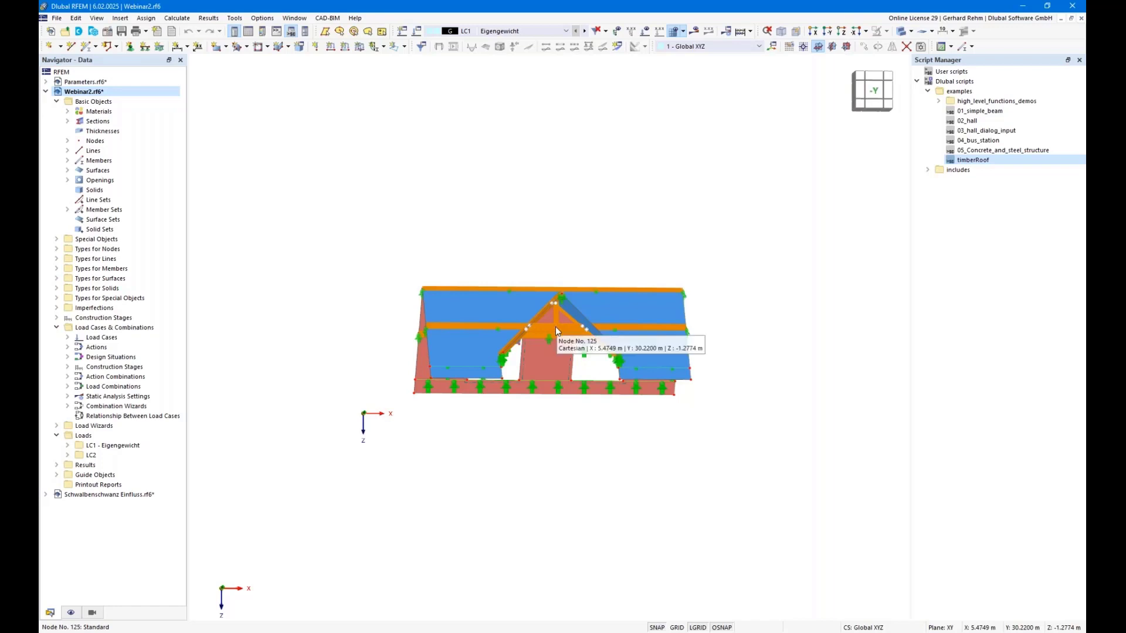
# - Return to a close oblique view of the whole roof and display the LC1 loads again
pyautogui.keyDown('ctrl'); pyautogui.moveTo(725, 261); pyautogui.dragTo(794, 332, button='middle'); pyautogui.keyUp('ctrl')
pyautogui.rightClick(794, 332)
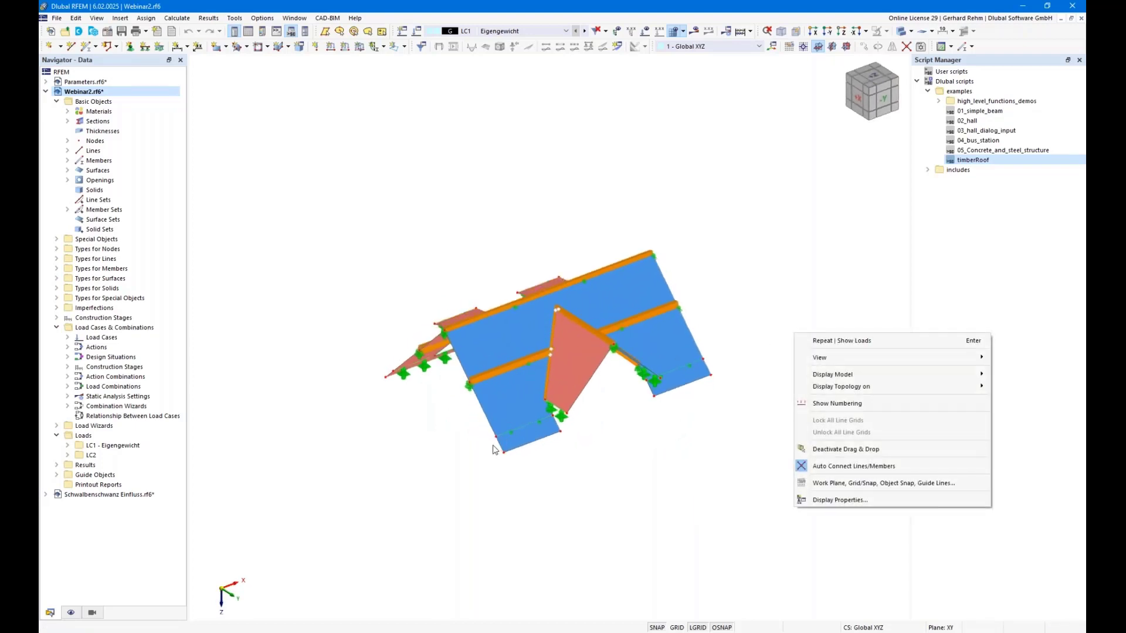
pyautogui.click(597, 531)
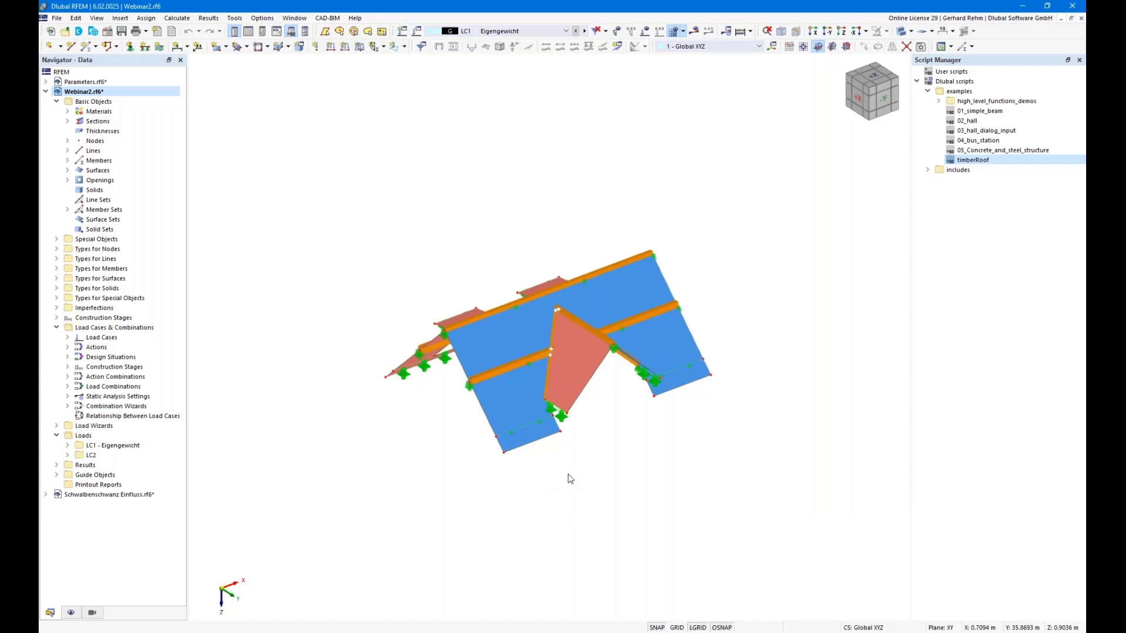
pyautogui.keyDown('ctrl'); pyautogui.moveTo(397, 445); pyautogui.dragTo(245, 267, button='middle'); pyautogui.keyUp('ctrl')
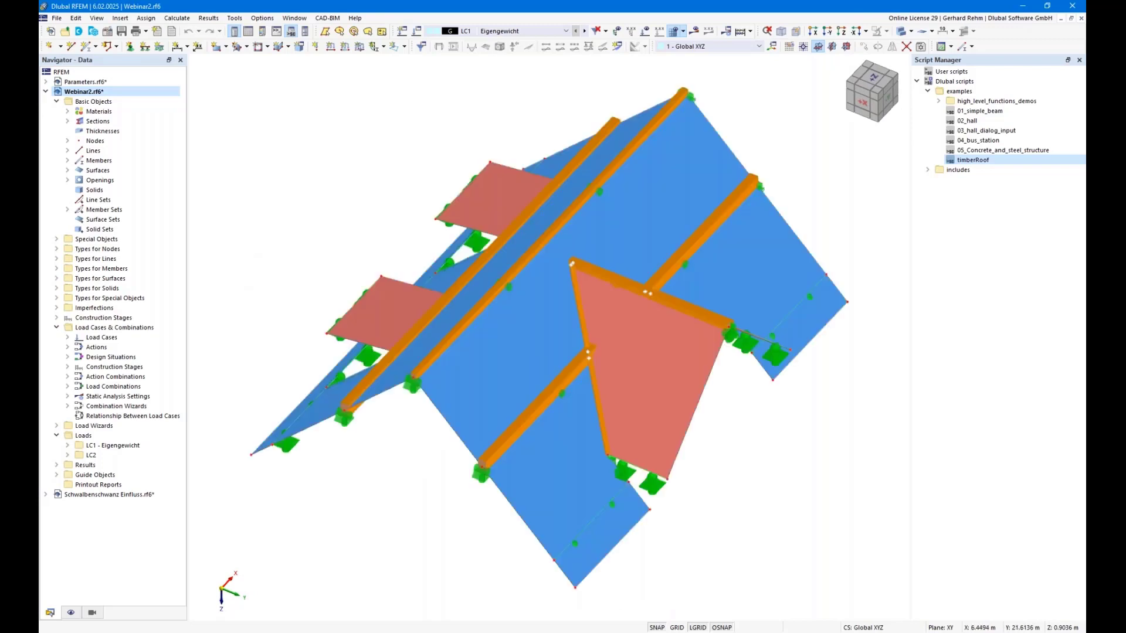
pyautogui.click(644, 33)
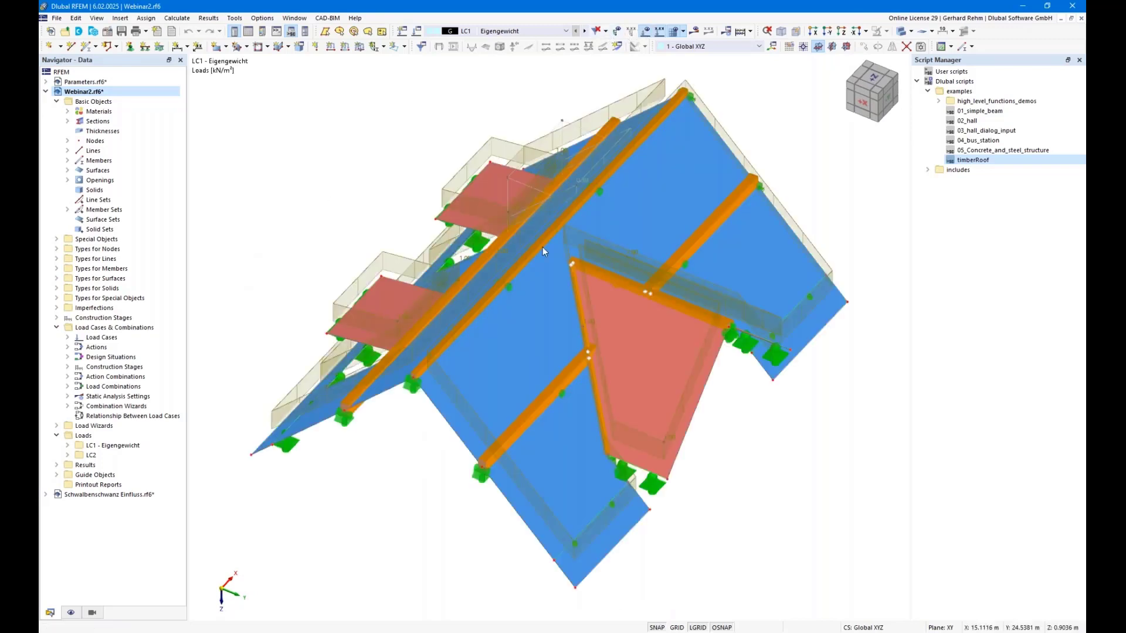
# - Show the LC1 area loads on the Webinar2 roof as separate line loads distributed to the members
pyautogui.scroll(-1, 340, 460)
pyautogui.keyDown('ctrl'); pyautogui.moveTo(383, 492); pyautogui.dragTo(485, 250, button='middle'); pyautogui.keyUp('ctrl')
pyautogui.scroll(4, 484, 250)
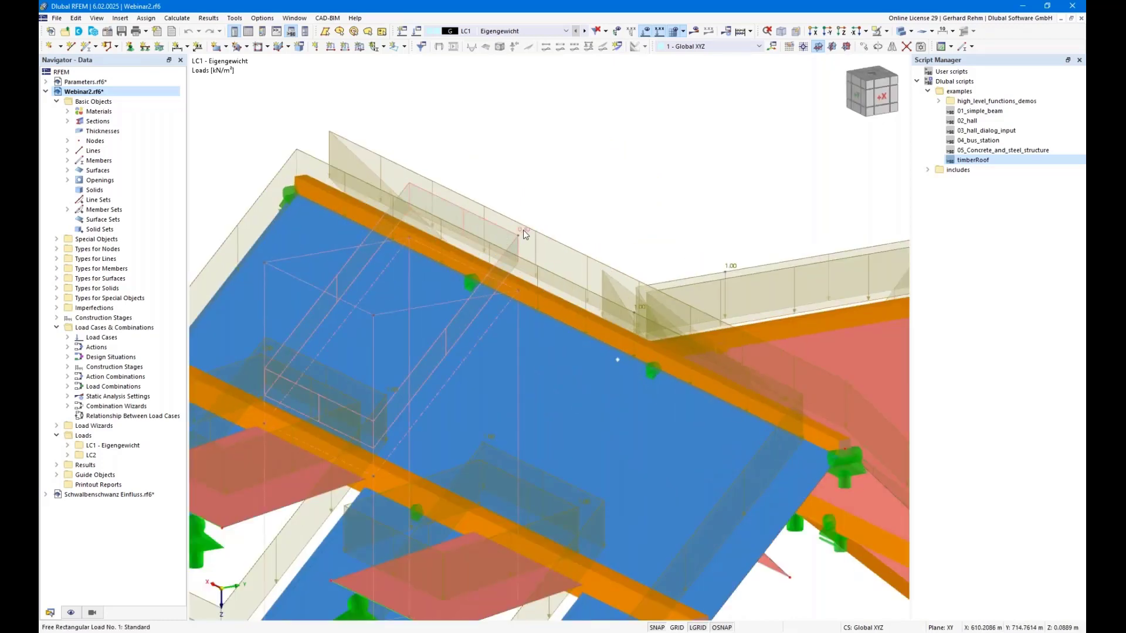
pyautogui.scroll(-4, 523, 230)
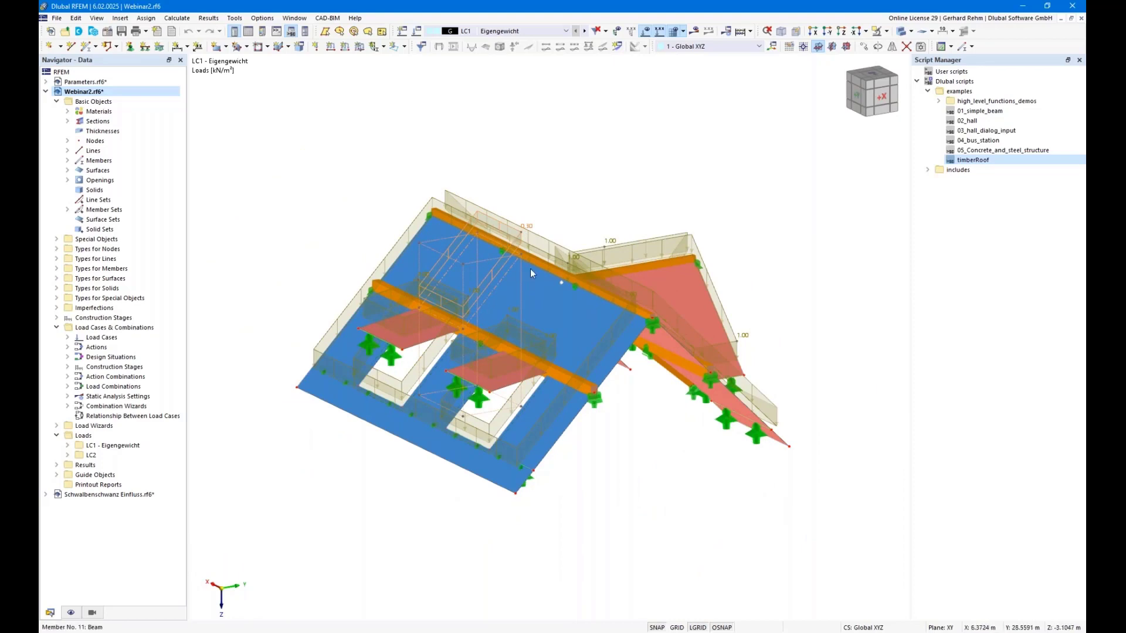
pyautogui.keyDown('ctrl'); pyautogui.moveTo(586, 445); pyautogui.dragTo(496, 382, button='middle'); pyautogui.keyUp('ctrl')
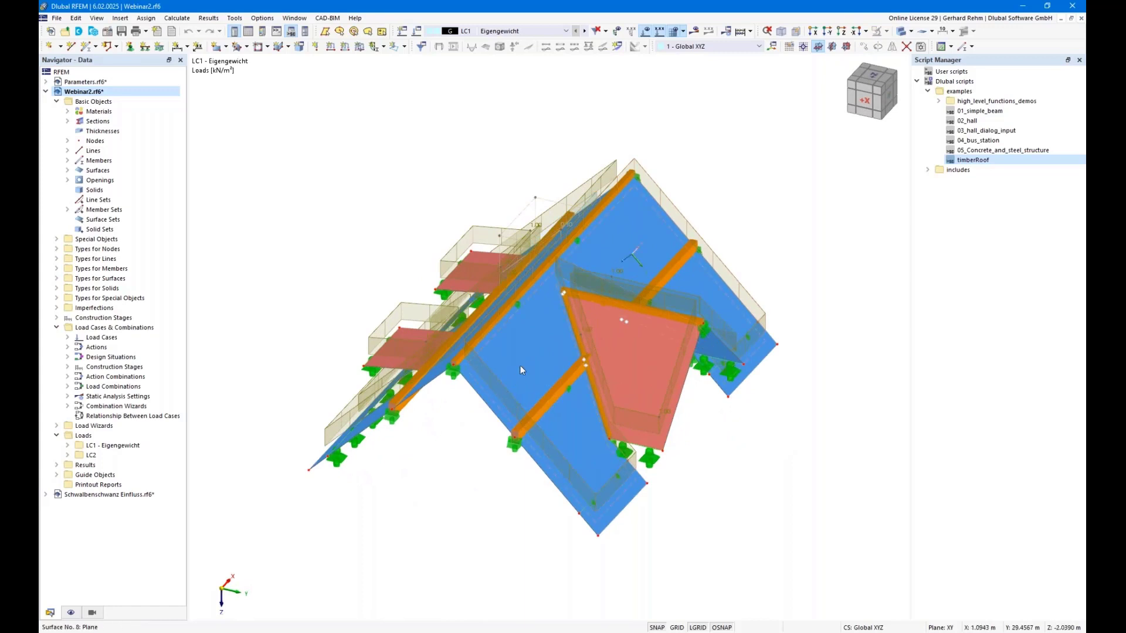
pyautogui.rightClick(520, 368)
pyautogui.click(588, 147)
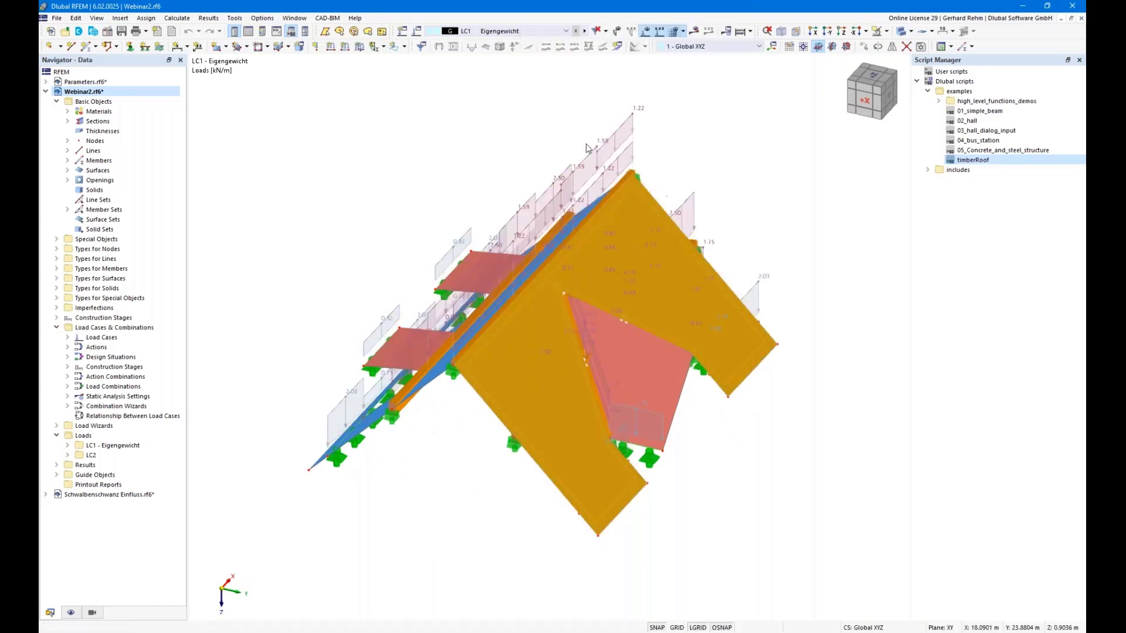
pyautogui.click(423, 476)
# - Activate the generated visibilities for members only, so that the roof surfaces are hidden
pyautogui.click(77, 614)
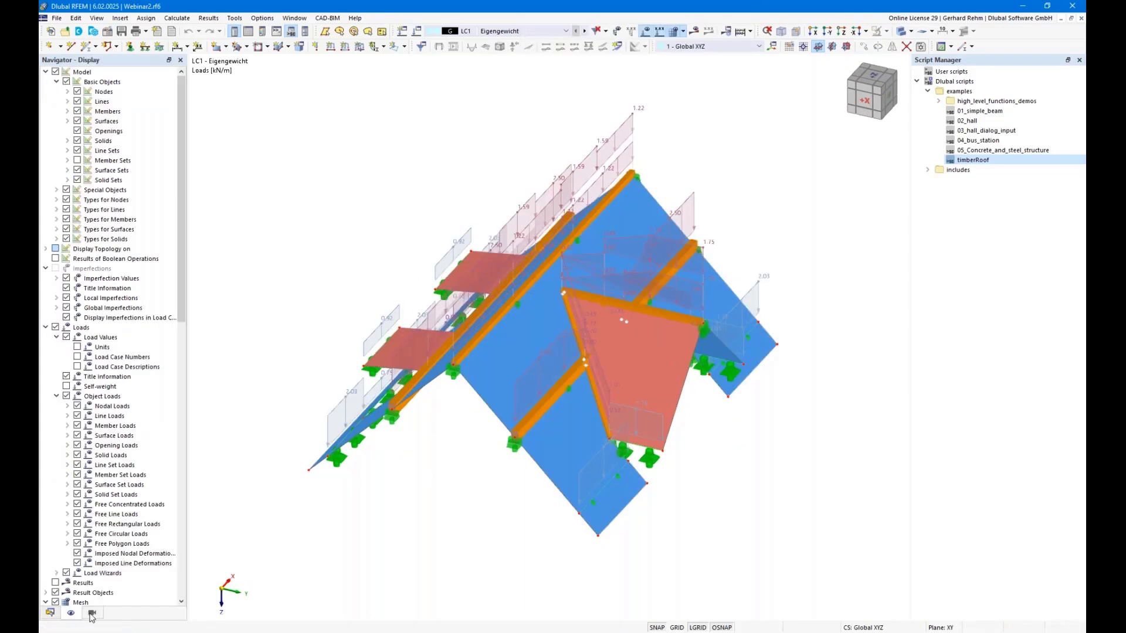
pyautogui.click(91, 614)
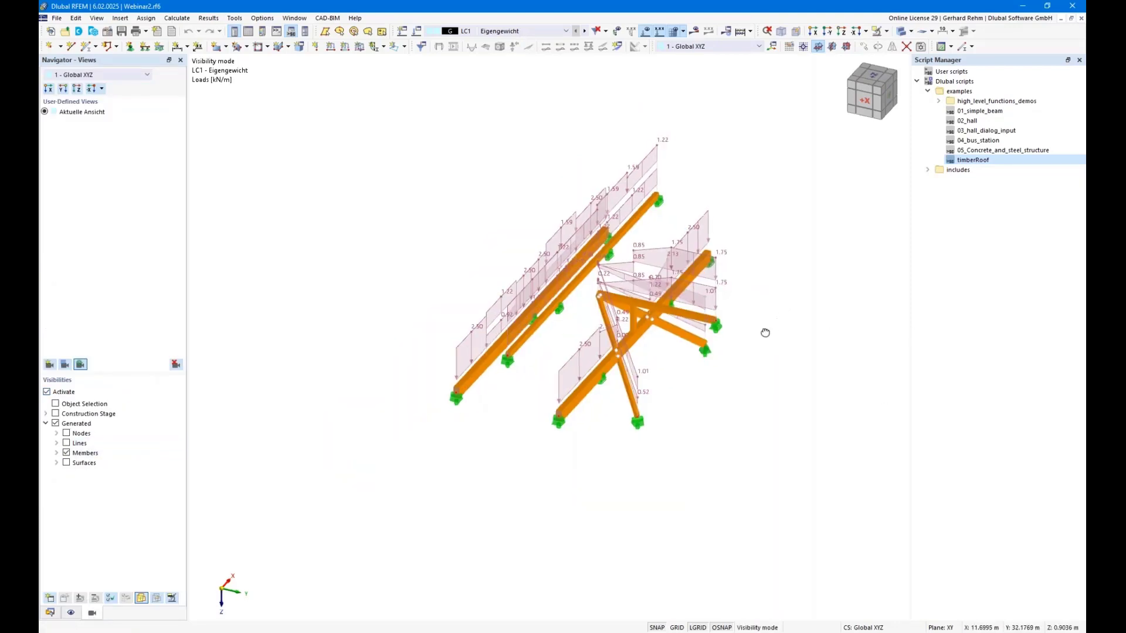
pyautogui.keyDown('ctrl'); pyautogui.moveTo(764, 329); pyautogui.dragTo(817, 258, button='middle'); pyautogui.keyUp('ctrl')
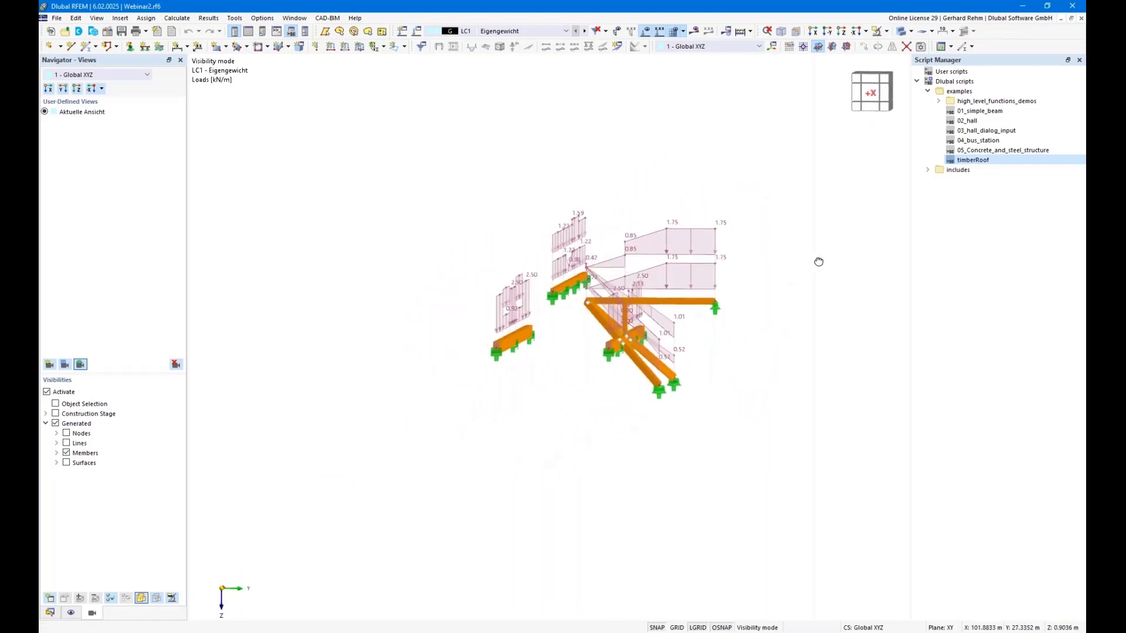
# - Examine the dormer's rafters and their distributed loads from the front, close up and from oblique angles
pyautogui.scroll(3, 582, 296)
pyautogui.scroll(2, 582, 296)
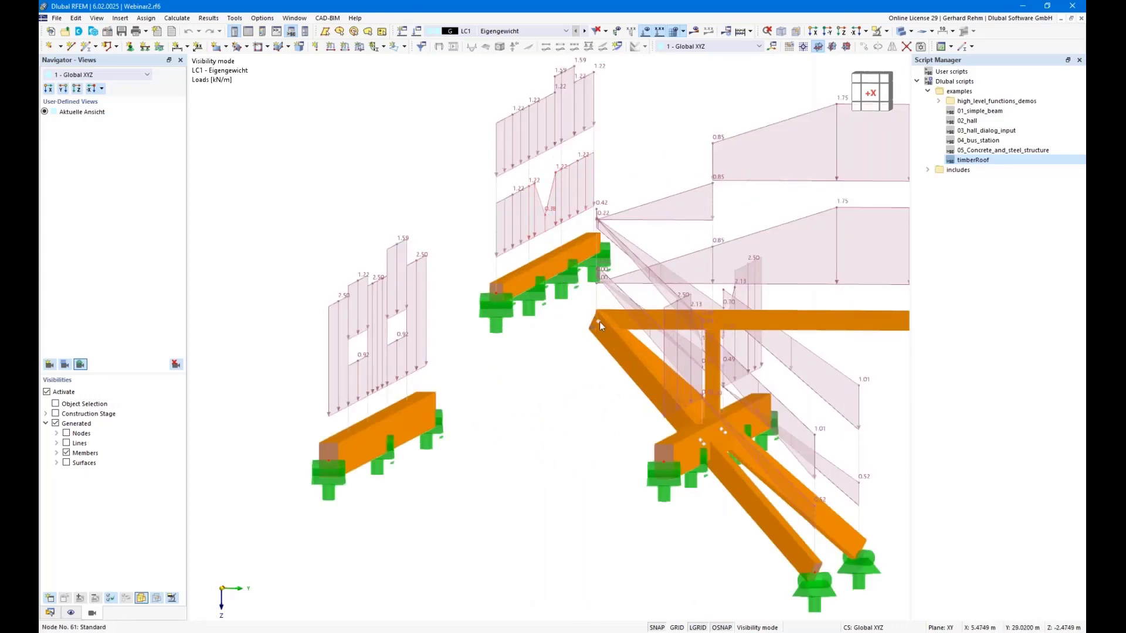
pyautogui.scroll(-3, 551, 382)
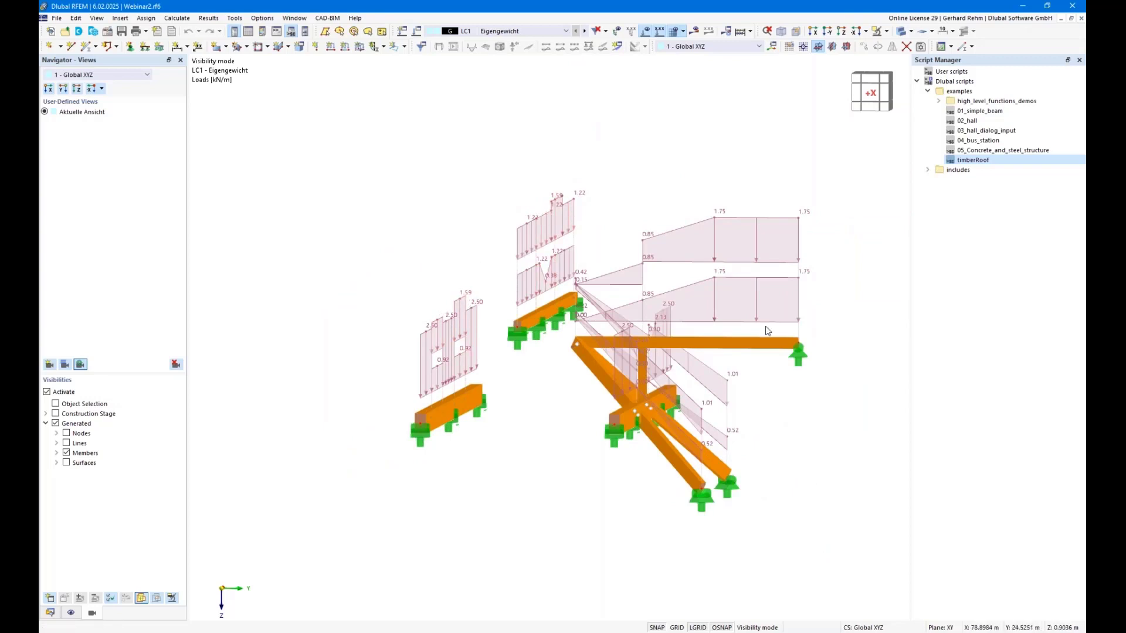
pyautogui.scroll(-2, 768, 331)
pyautogui.keyDown('ctrl'); pyautogui.moveTo(804, 328); pyautogui.dragTo(676, 463, button='middle'); pyautogui.keyUp('ctrl')
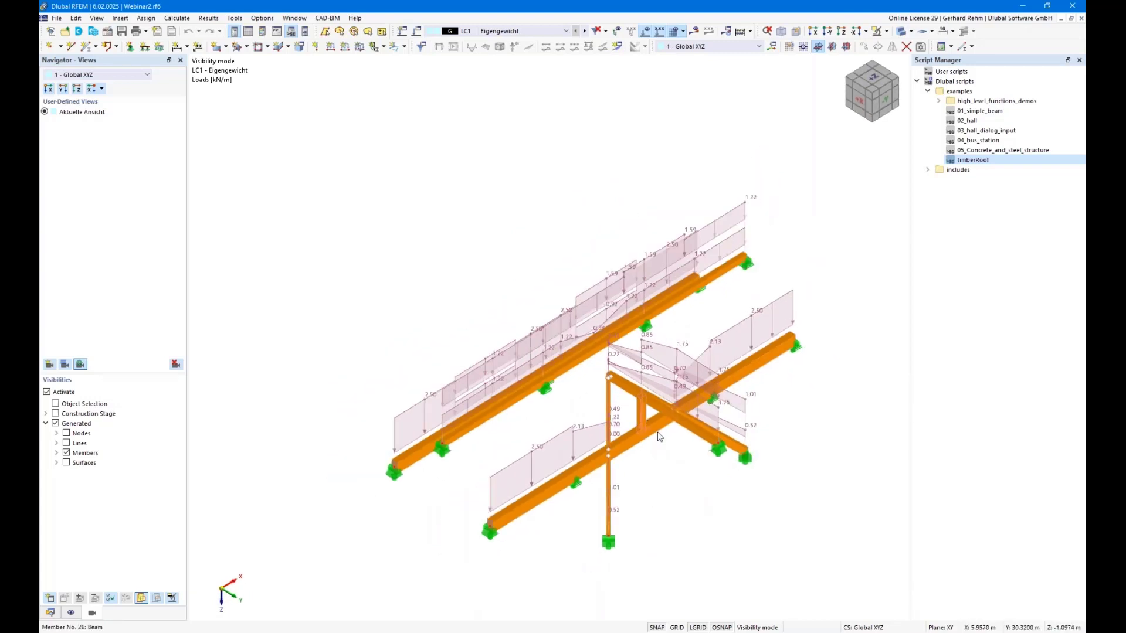
pyautogui.keyDown('ctrl'); pyautogui.moveTo(673, 493); pyautogui.dragTo(598, 476, button='middle'); pyautogui.keyUp('ctrl')
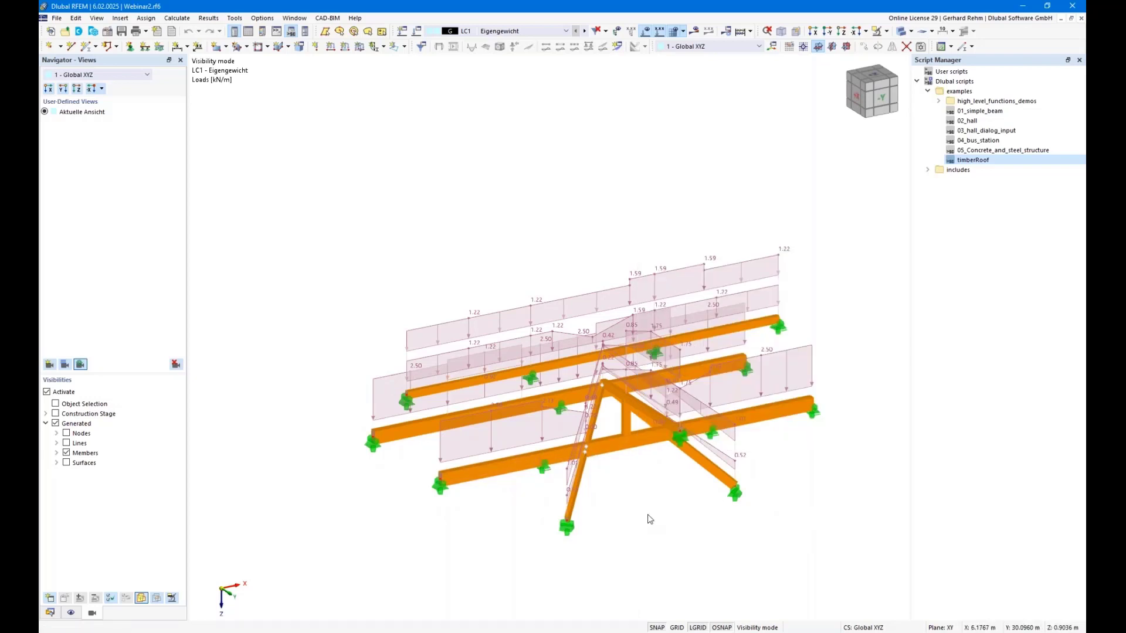
pyautogui.moveTo(649, 520)
pyautogui.keyDown('ctrl'); pyautogui.mouseDown(button='middle')
pyautogui.moveTo(729, 478)
pyautogui.moveTo(786, 470)
pyautogui.moveTo(676, 498)
pyautogui.moveTo(660, 537)
pyautogui.mouseUp(button='middle'); pyautogui.keyUp('ctrl')
pyautogui.rightClick(661, 537)
pyautogui.click(631, 529)
pyautogui.scroll(-1, 641, 481)
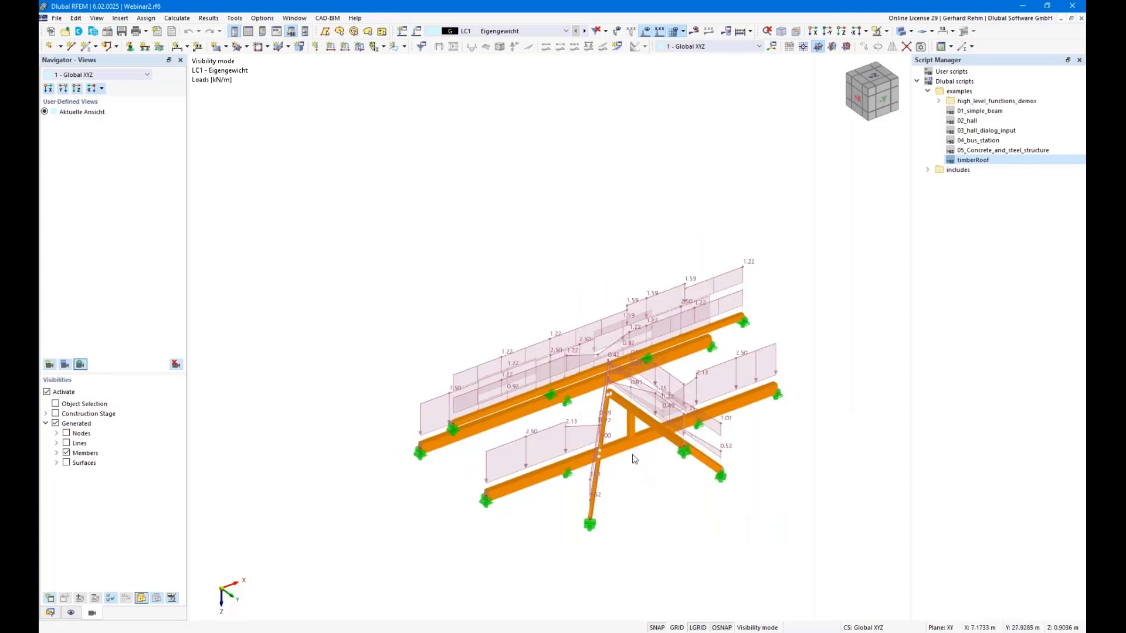
# - Inspect the loaded roof members obliquely and in a straight +X view, ending with an oblique overview
pyautogui.moveTo(633, 473)
pyautogui.keyDown('ctrl'); pyautogui.mouseDown(button='middle')
pyautogui.moveTo(764, 402)
pyautogui.moveTo(702, 432)
pyautogui.moveTo(512, 460)
pyautogui.moveTo(361, 395)
pyautogui.moveTo(389, 415)
pyautogui.moveTo(510, 451)
pyautogui.moveTo(686, 465)
pyautogui.moveTo(578, 528)
pyautogui.mouseUp(button='middle'); pyautogui.keyUp('ctrl')
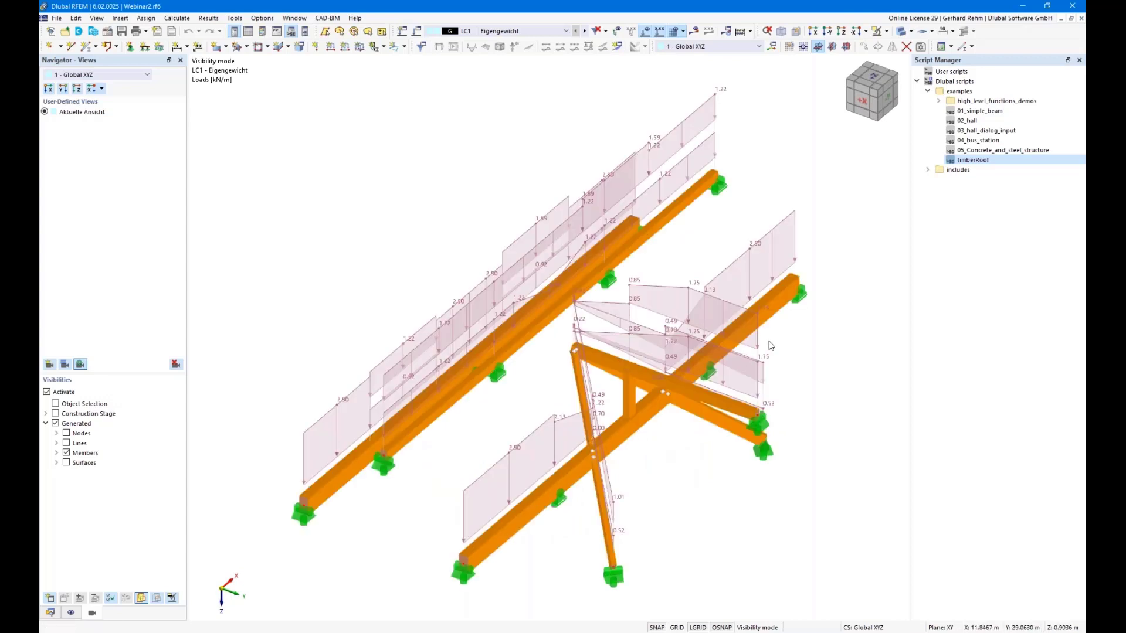
pyautogui.scroll(-2, 771, 343)
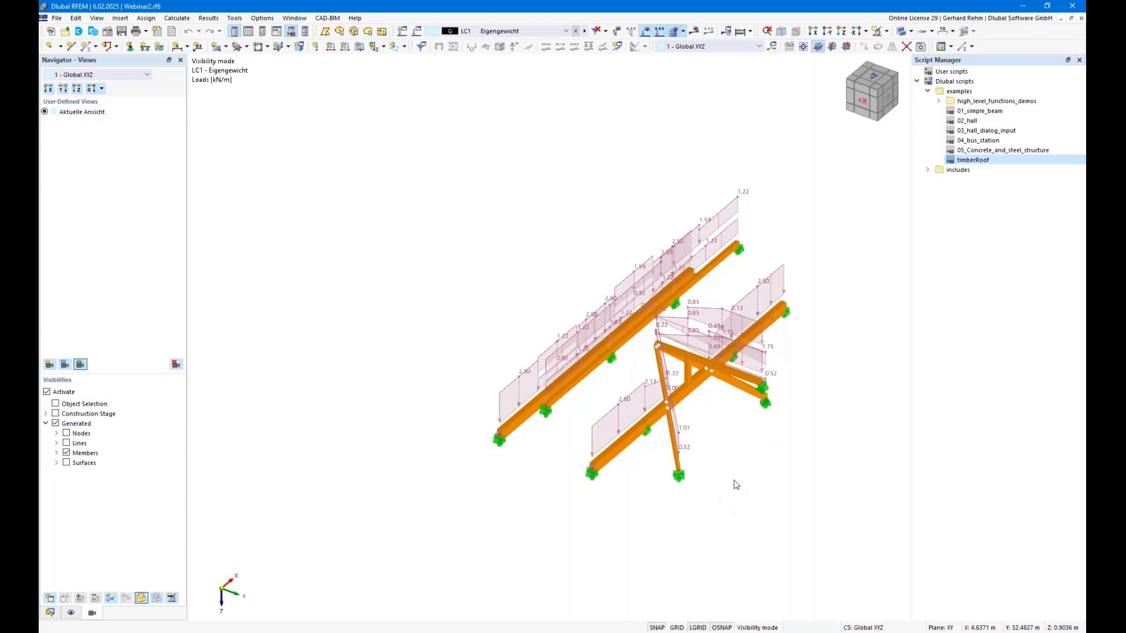
pyautogui.keyDown('ctrl'); pyautogui.moveTo(763, 478); pyautogui.dragTo(832, 395, button='middle'); pyautogui.keyUp('ctrl')
pyautogui.rightClick(829, 409)
pyautogui.click(807, 412)
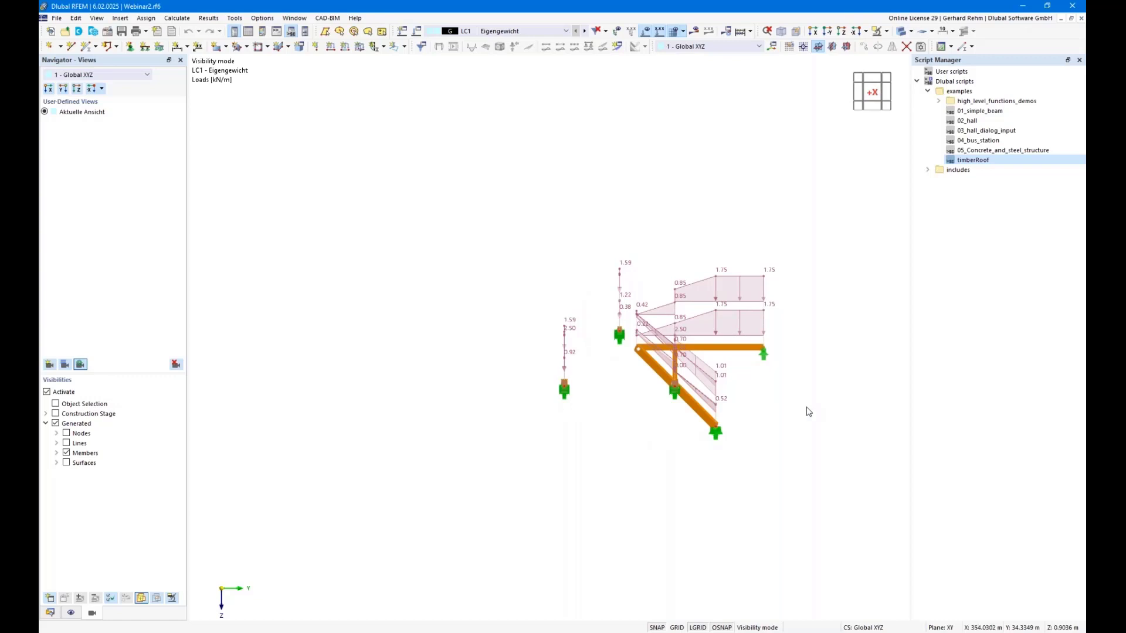
pyautogui.moveTo(791, 401); pyautogui.dragTo(693, 478, button='right')
pyautogui.click(660, 528)
pyautogui.scroll(-1, 662, 531)
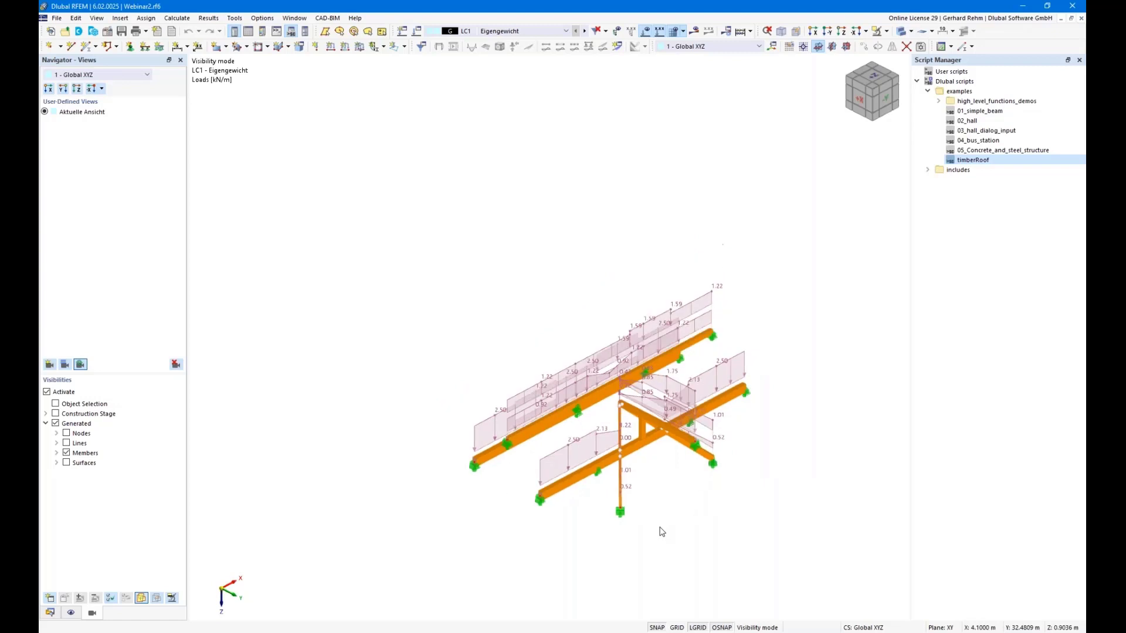
pyautogui.moveTo(664, 515); pyautogui.dragTo(578, 400, button='middle')
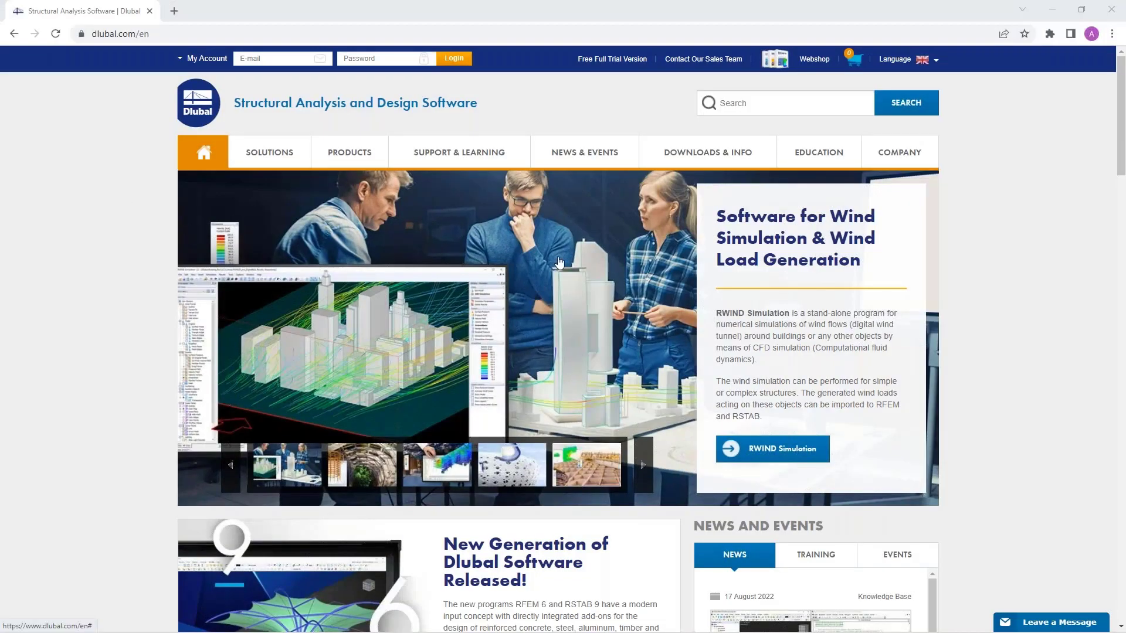
# - Switch to the Dlubal website in the browser, open its Webinars page and browse the first page of listed webinars
pyautogui.moveTo(581, 157)
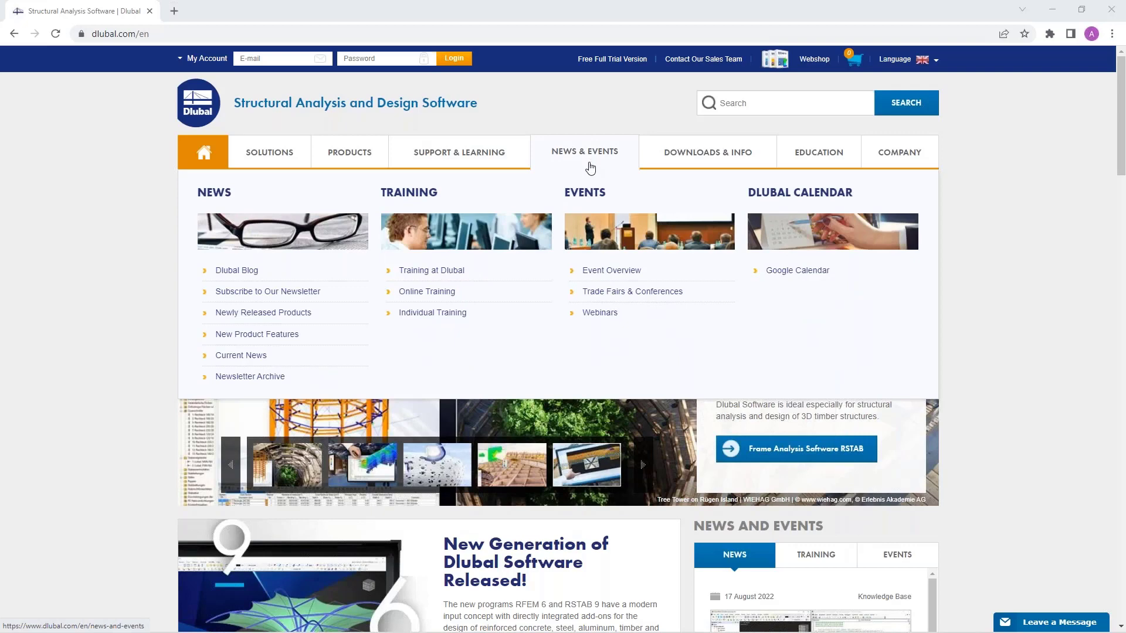
pyautogui.click(606, 316)
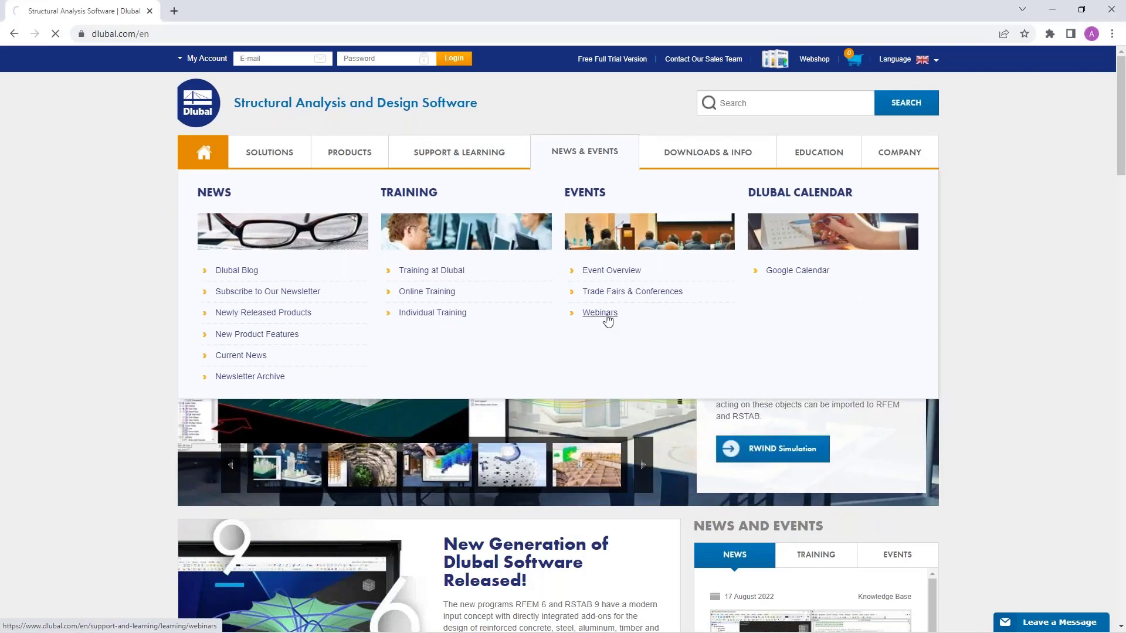
pyautogui.scroll(-6, 557, 352)
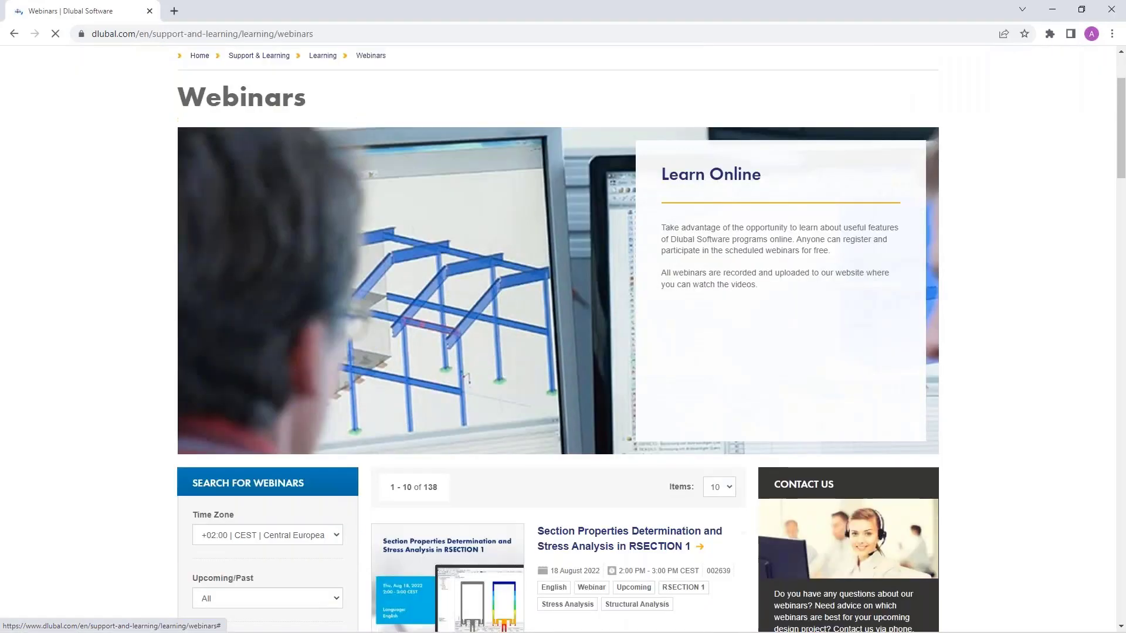
pyautogui.scroll(-20, 557, 352)
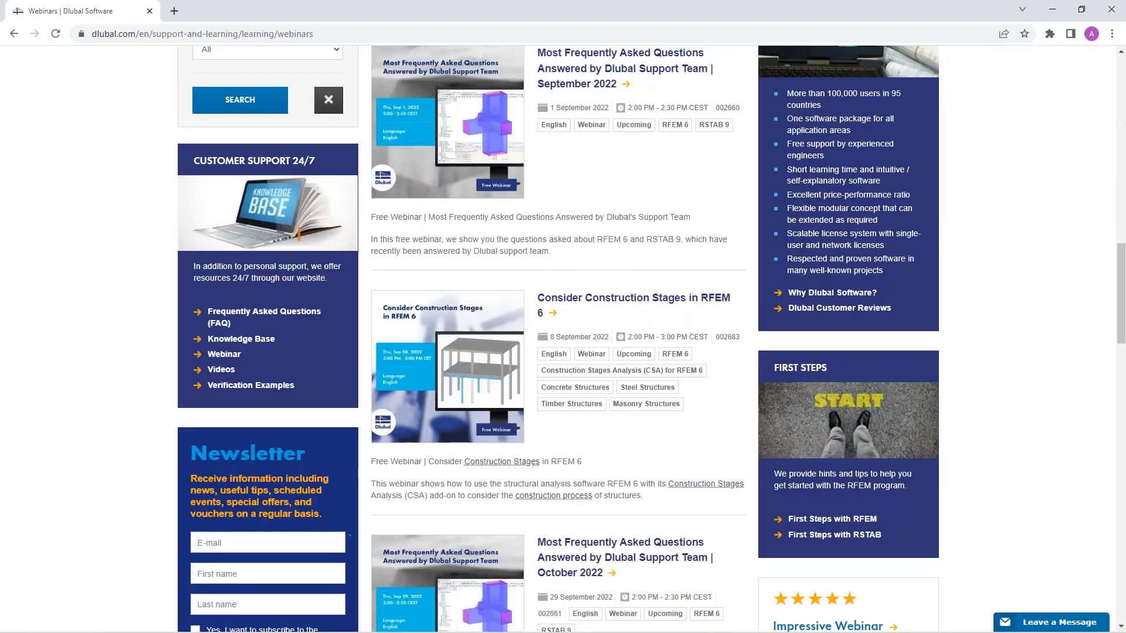
pyautogui.scroll(-12, 659, 399)
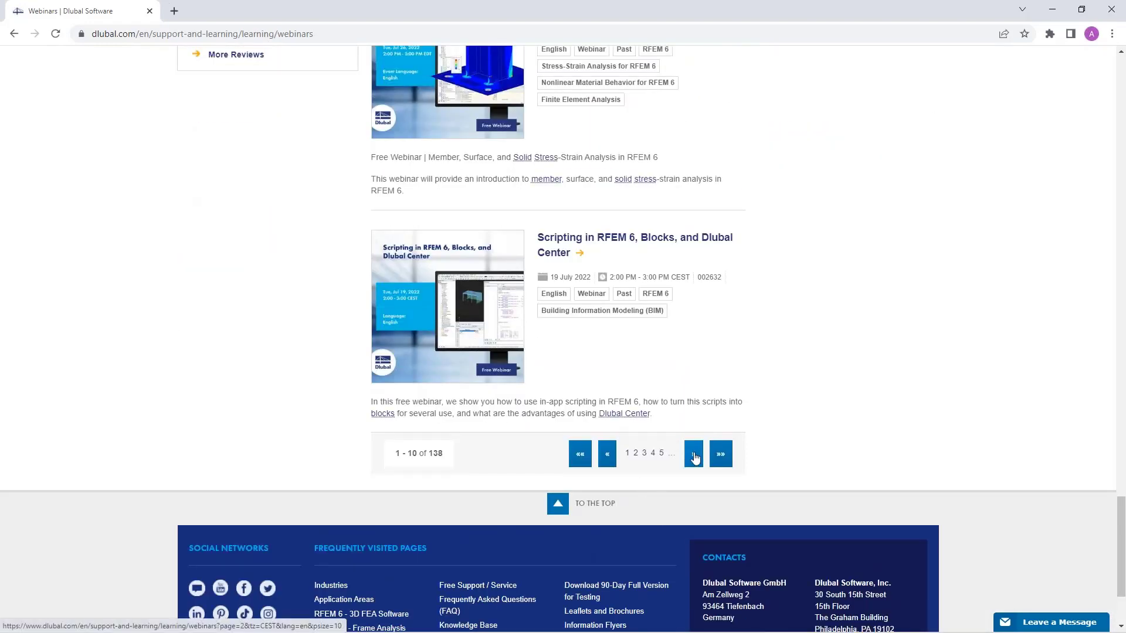
# - Browse the second page of the webinar list and return to the first page
pyautogui.scroll(-10, 675, 398)
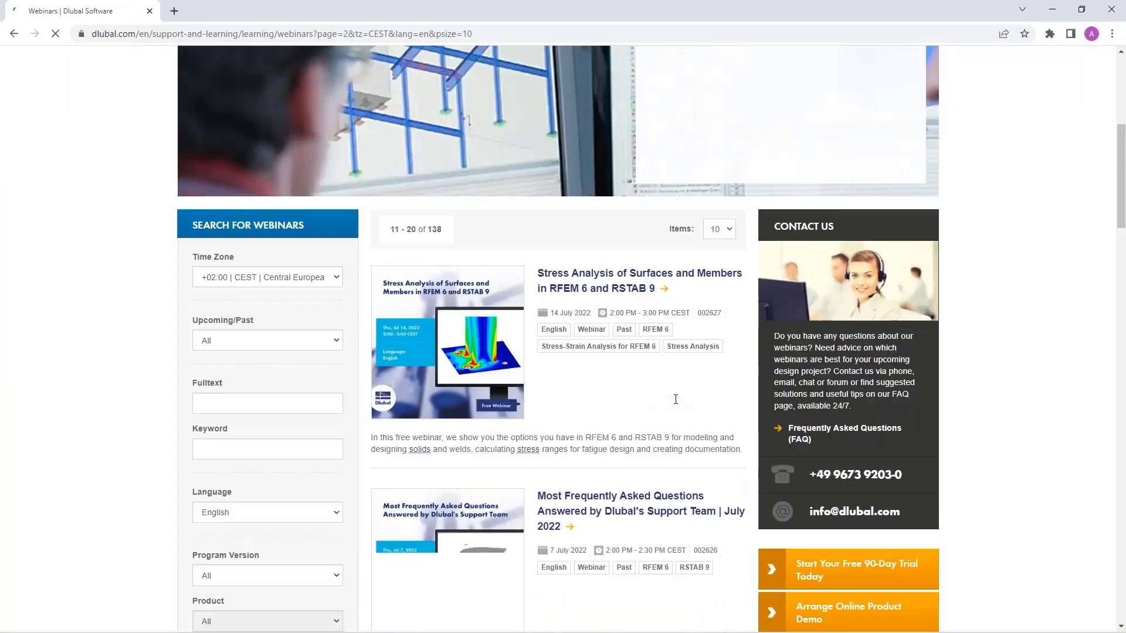
pyautogui.scroll(-5, 674, 399)
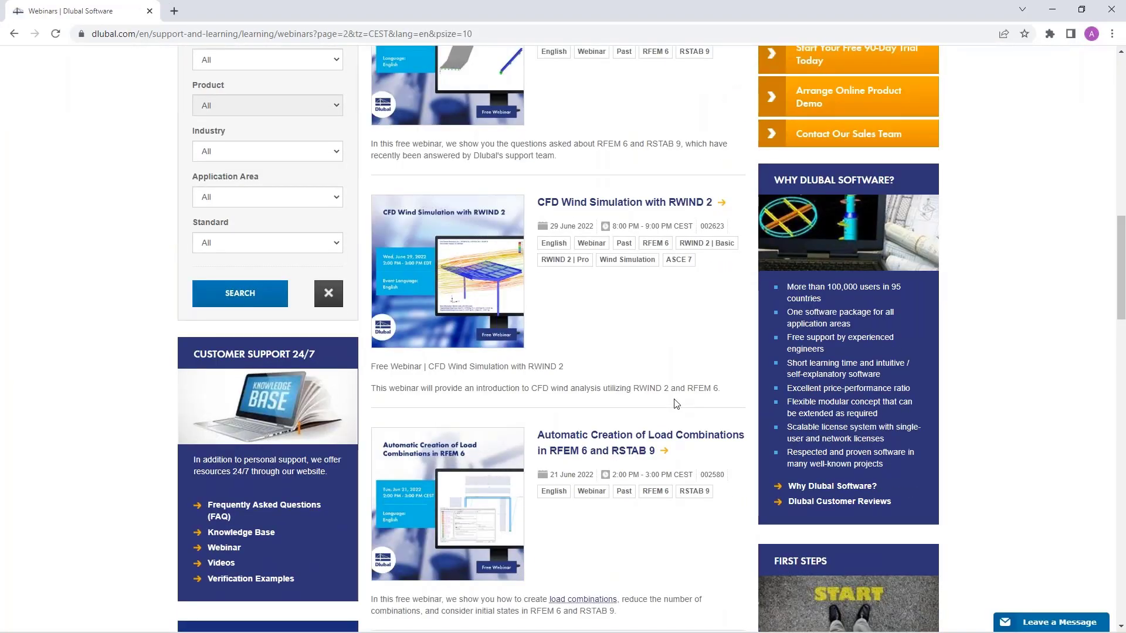
pyautogui.scroll(8, 674, 399)
pyautogui.scroll(-20, 675, 405)
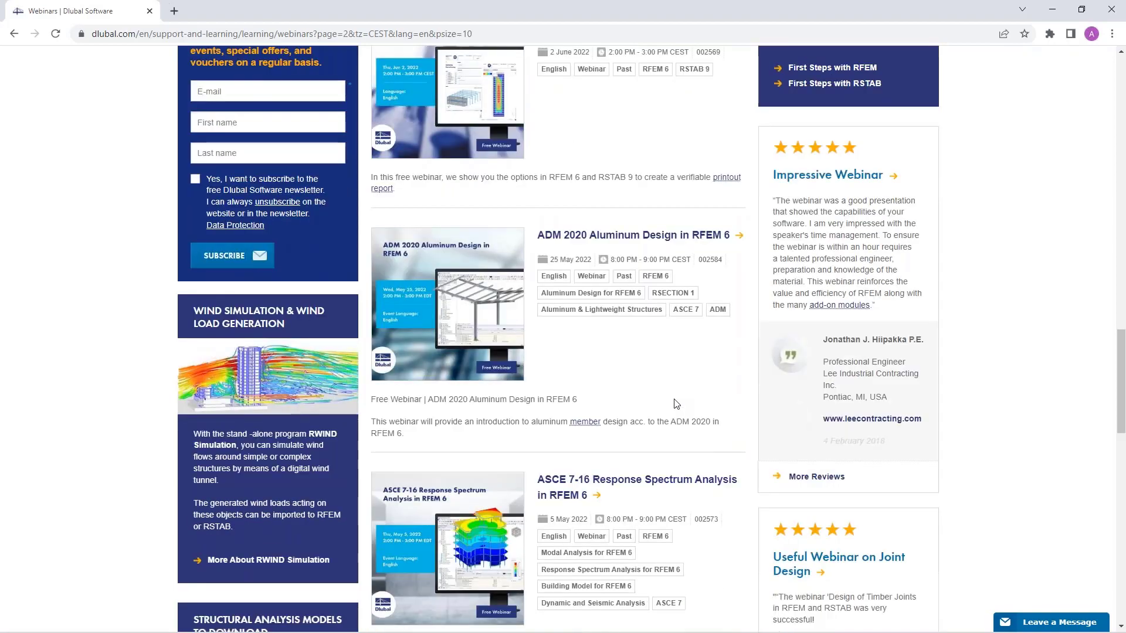
pyautogui.scroll(-10, 676, 403)
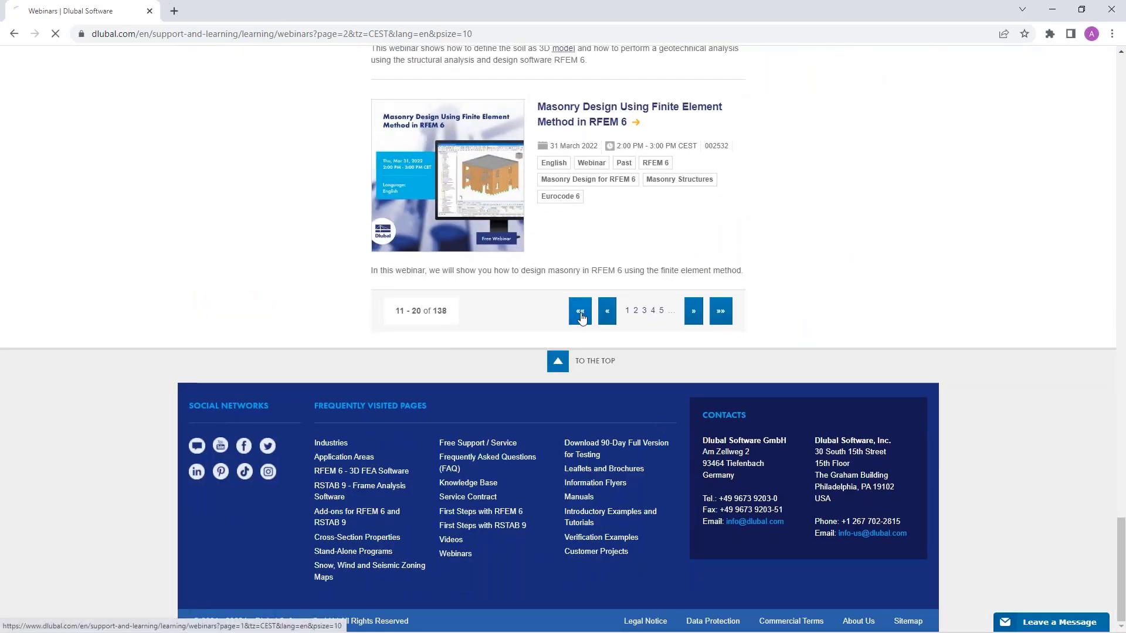
# - Find the webinar Model and Design Timber Structures in RFEM 6 and RSTAB 9 in the list and open its page
pyautogui.scroll(-9, 581, 317)
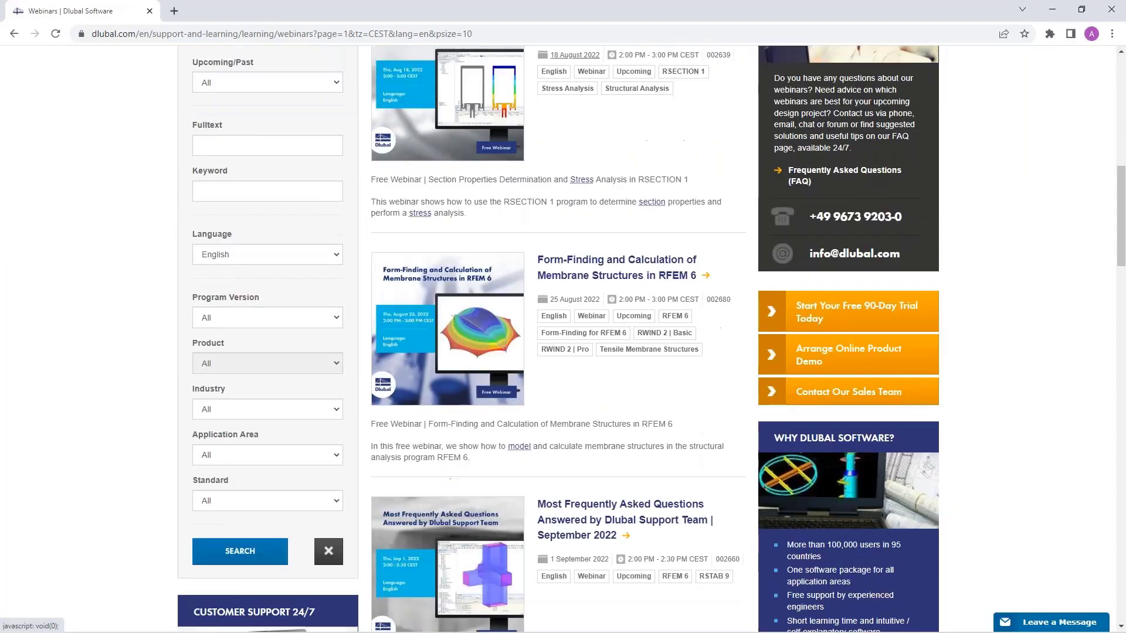
pyautogui.scroll(-17, 581, 317)
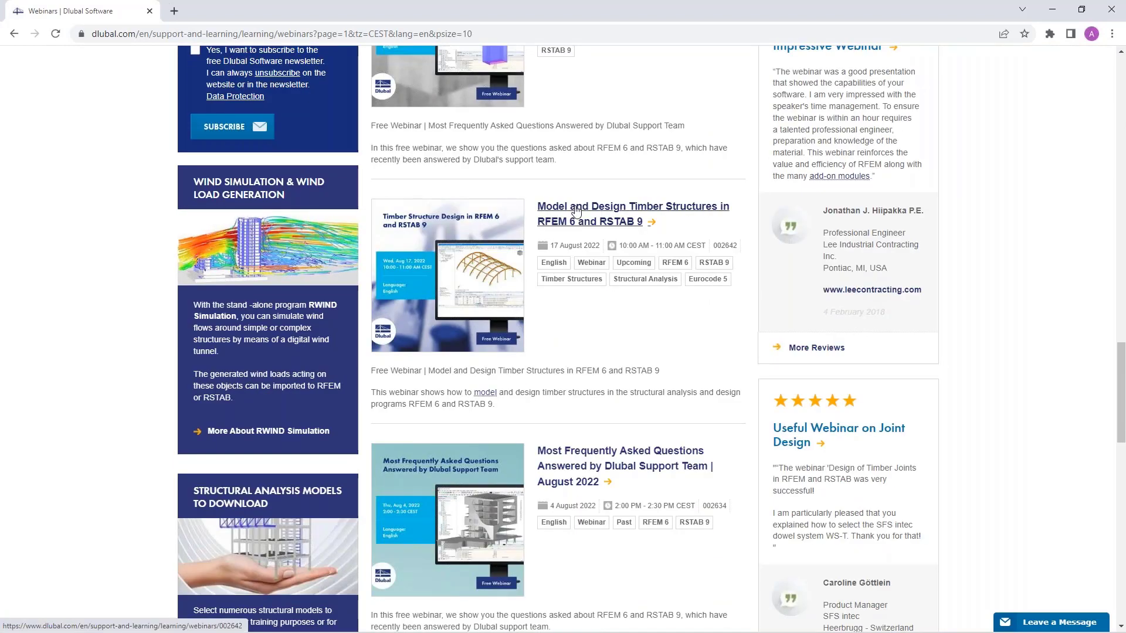
pyautogui.click(575, 211)
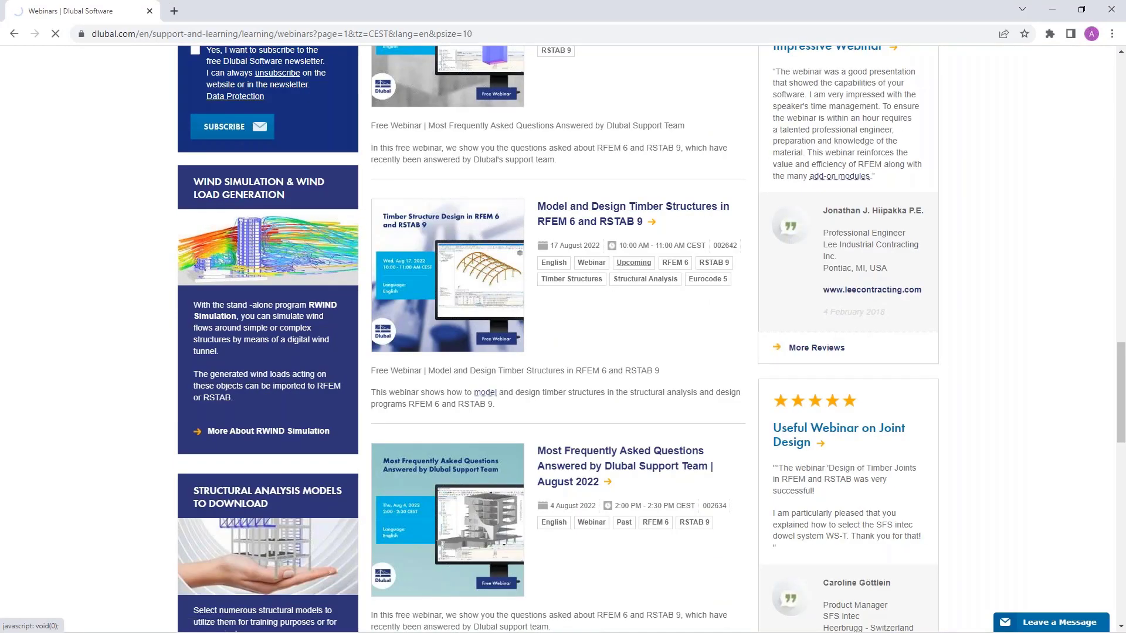
# - Look through the webinar page's content, presentation slides link and Models to Download section, then return to its beginning
pyautogui.scroll(-8, 575, 405)
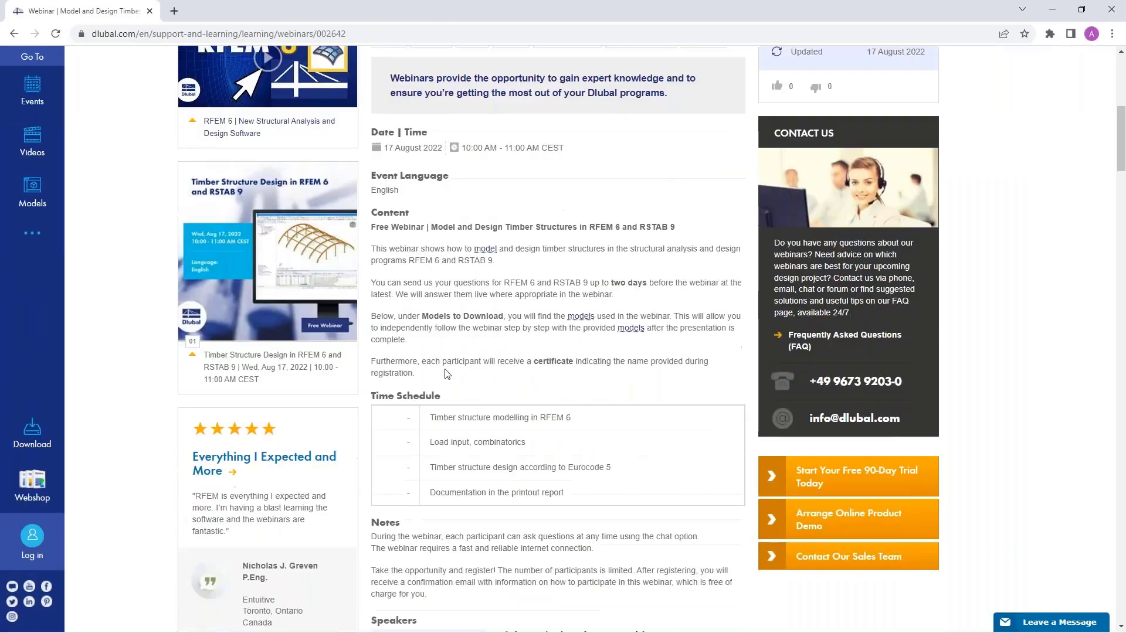
pyautogui.scroll(-10, 447, 374)
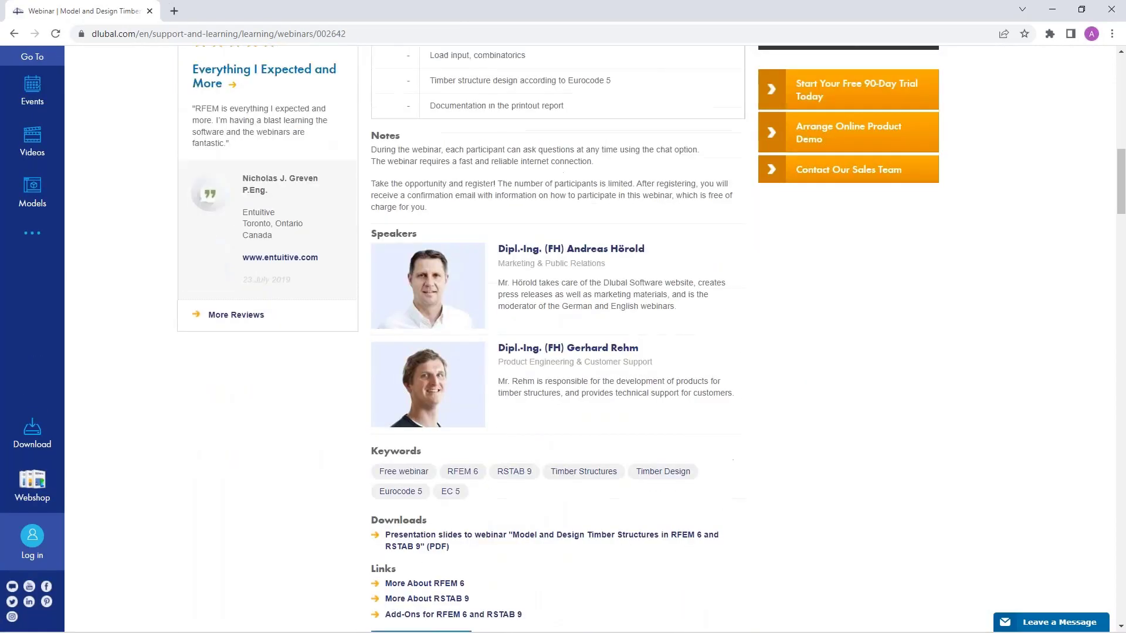
pyautogui.scroll(-17, 558, 340)
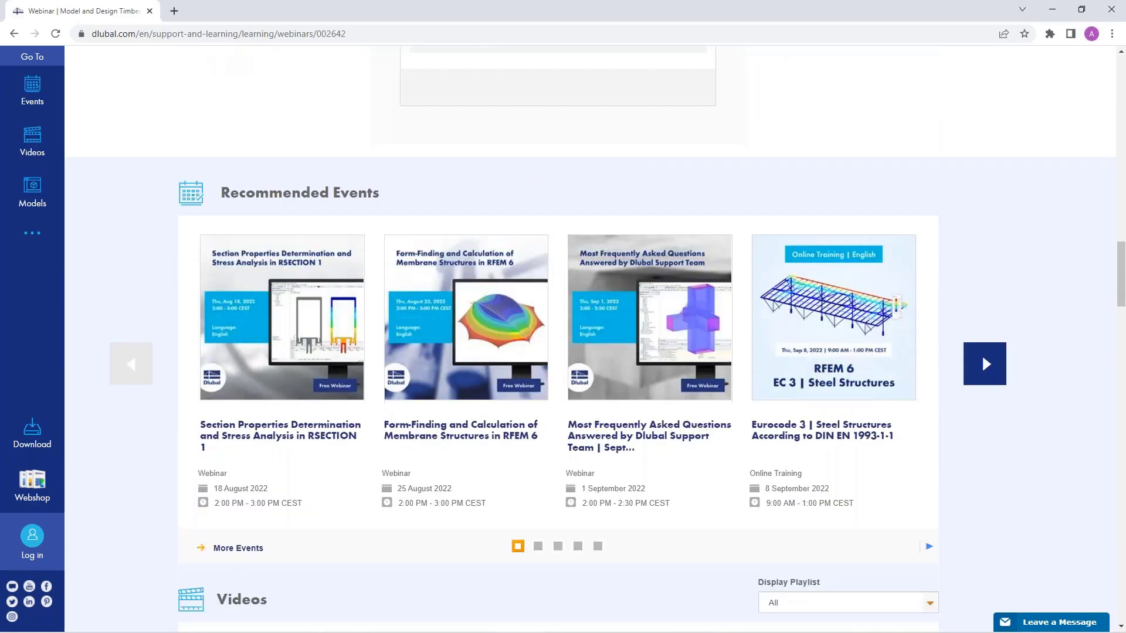
pyautogui.scroll(-4, 209, 370)
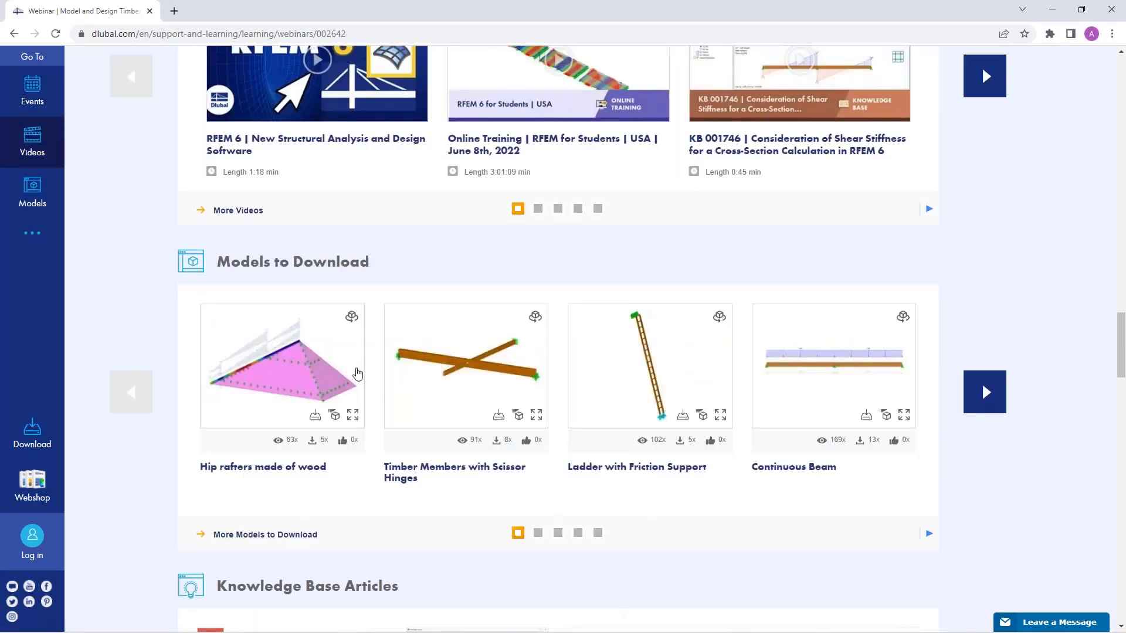
pyautogui.scroll(1, 412, 361)
pyautogui.scroll(20, 413, 360)
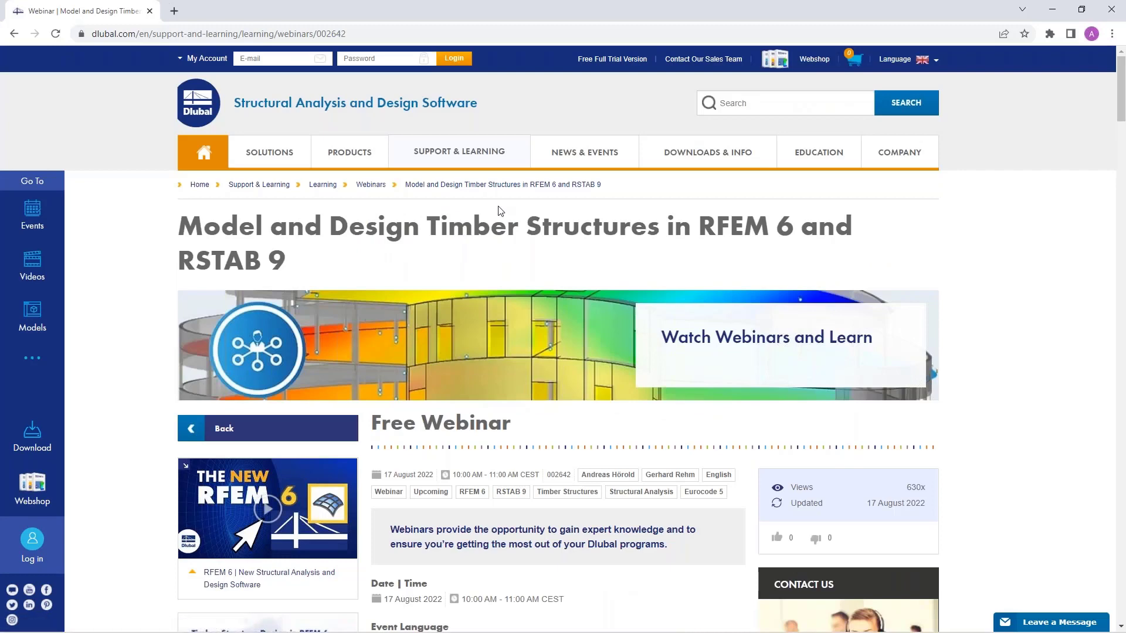
# - Open the Free Full Trial Version page and look over the trial downloads offered there
pyautogui.click(606, 60)
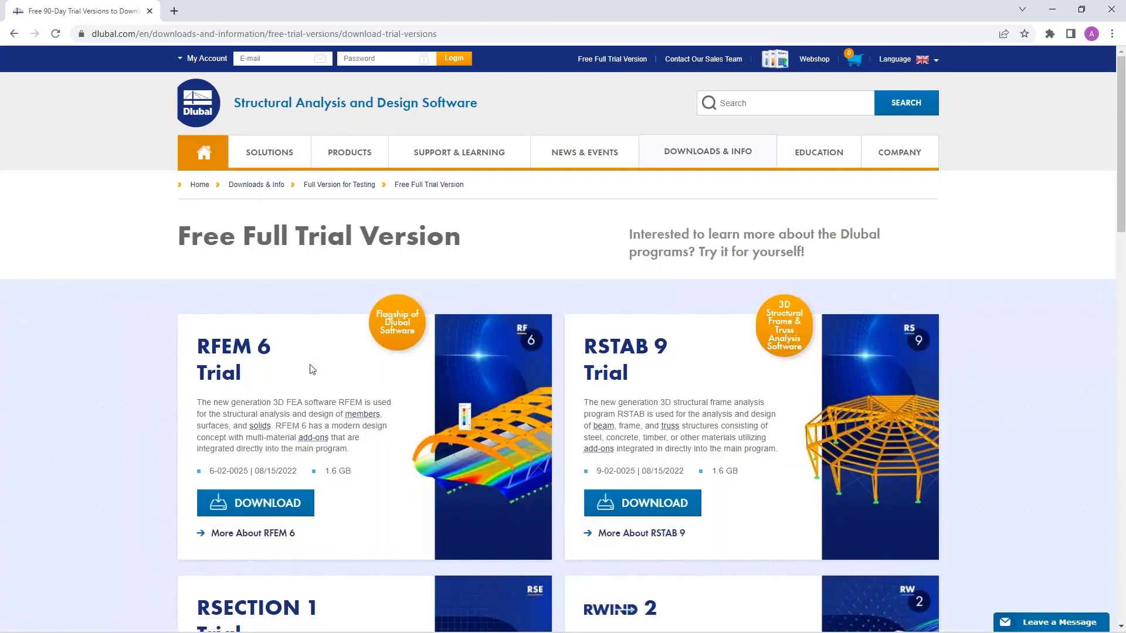
pyautogui.scroll(-3, 305, 374)
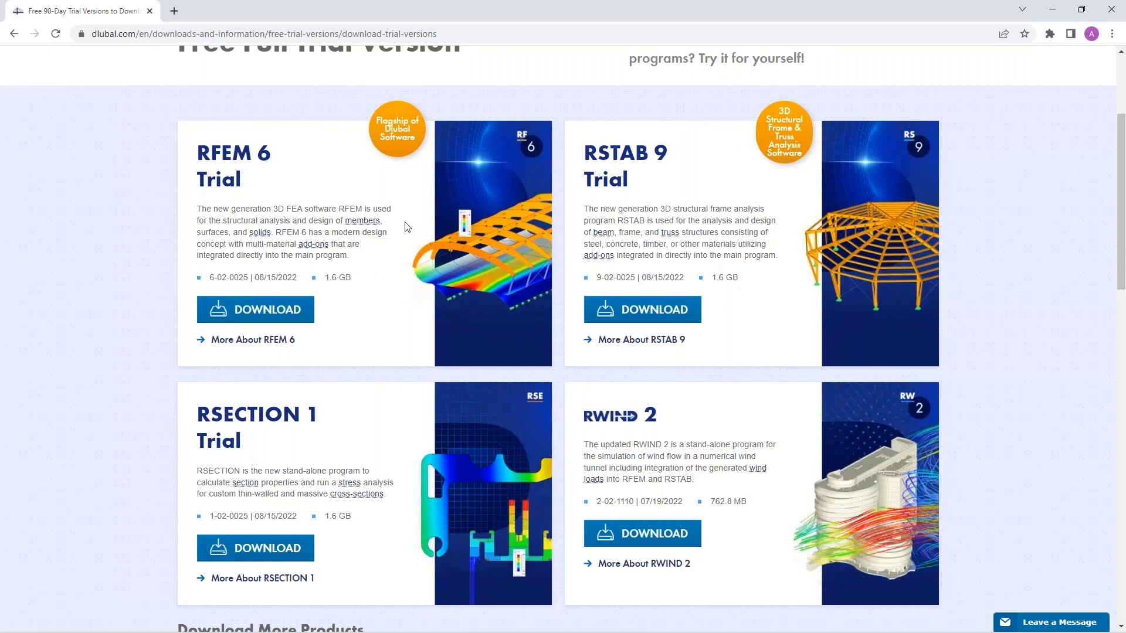
pyautogui.scroll(3, 409, 232)
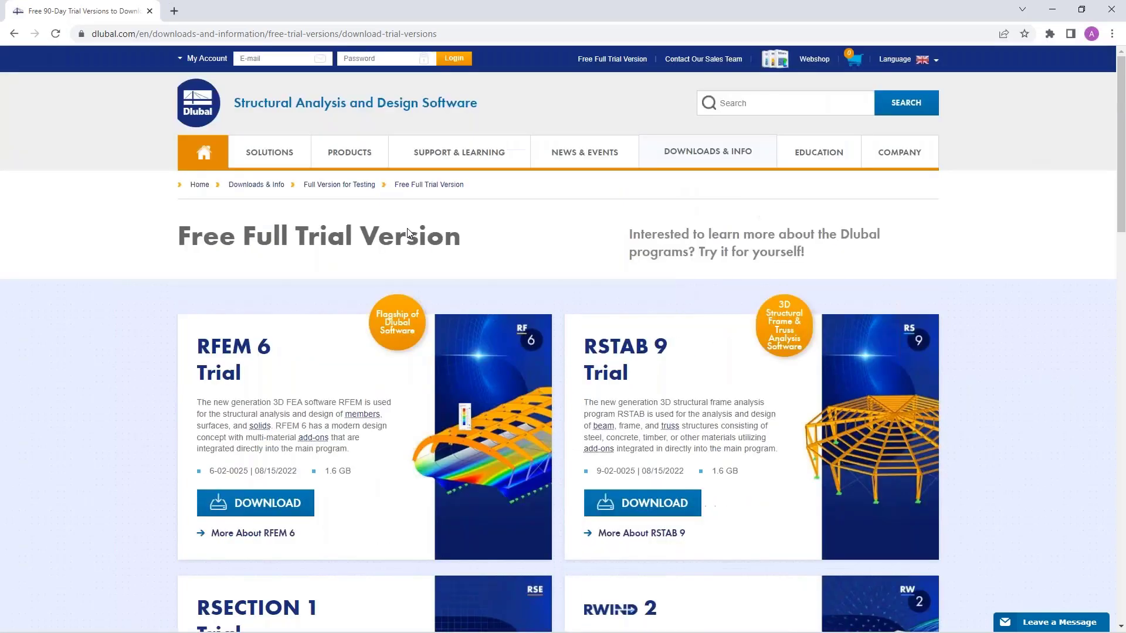